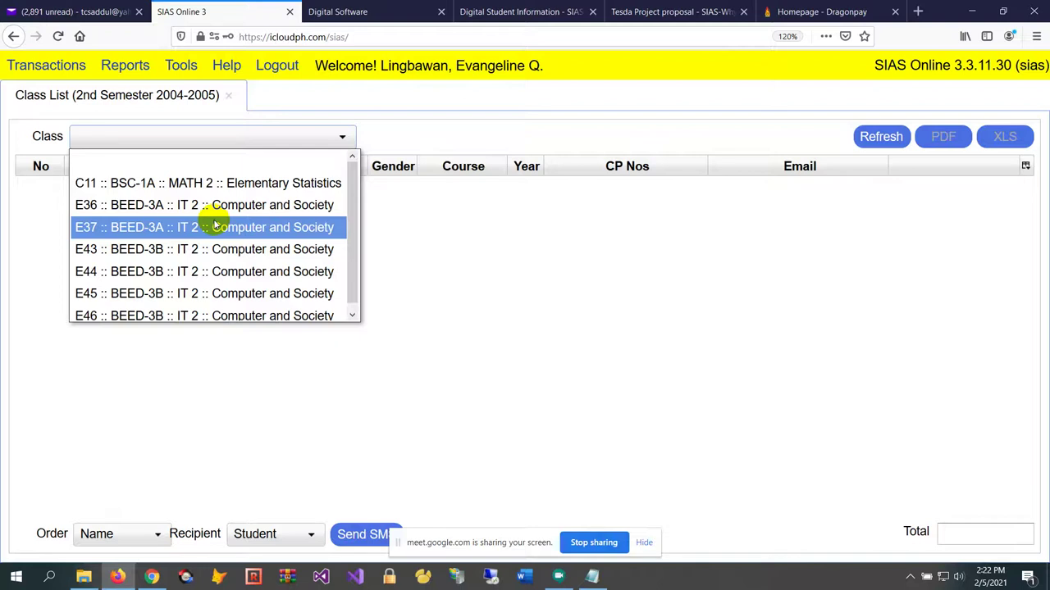
Load the E36 BEED-3A Computer and Society class list and browse the student rows
left_click(277, 211)
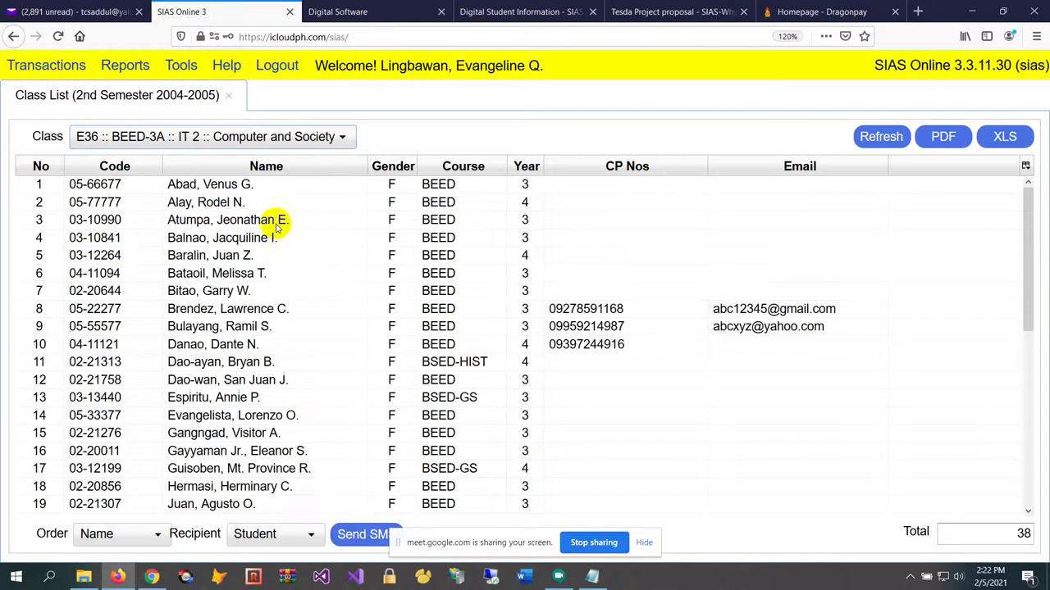
left_click(279, 254)
scroll(281, 304, "down", 3)
scroll(281, 303, "up", 5)
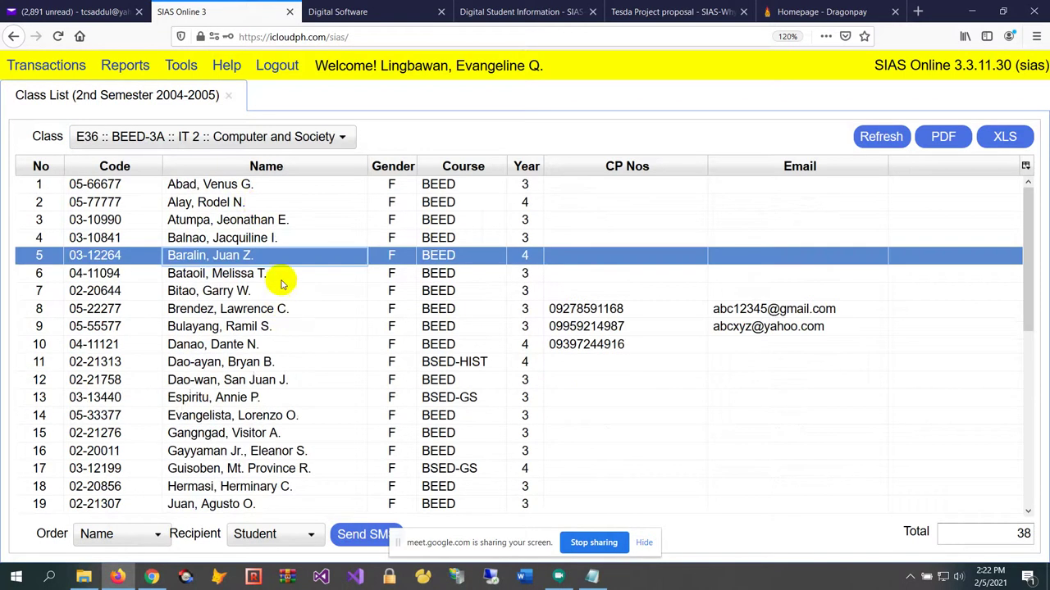
left_click(265, 202)
Check the mobile numbers and email entries of students in rows 8 to 10
left_click(292, 326)
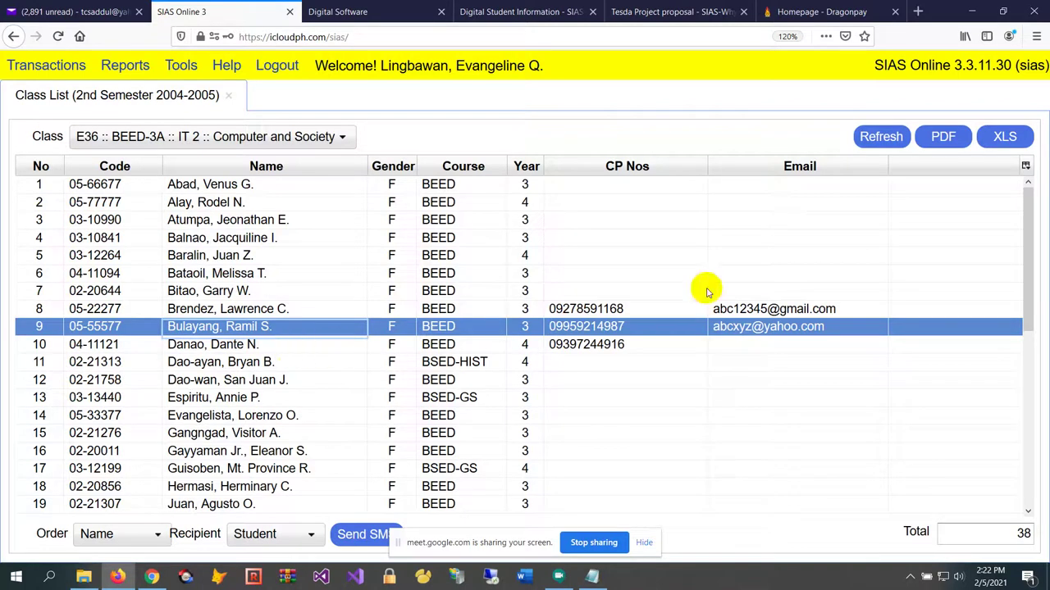
left_click(644, 305)
left_click(648, 326)
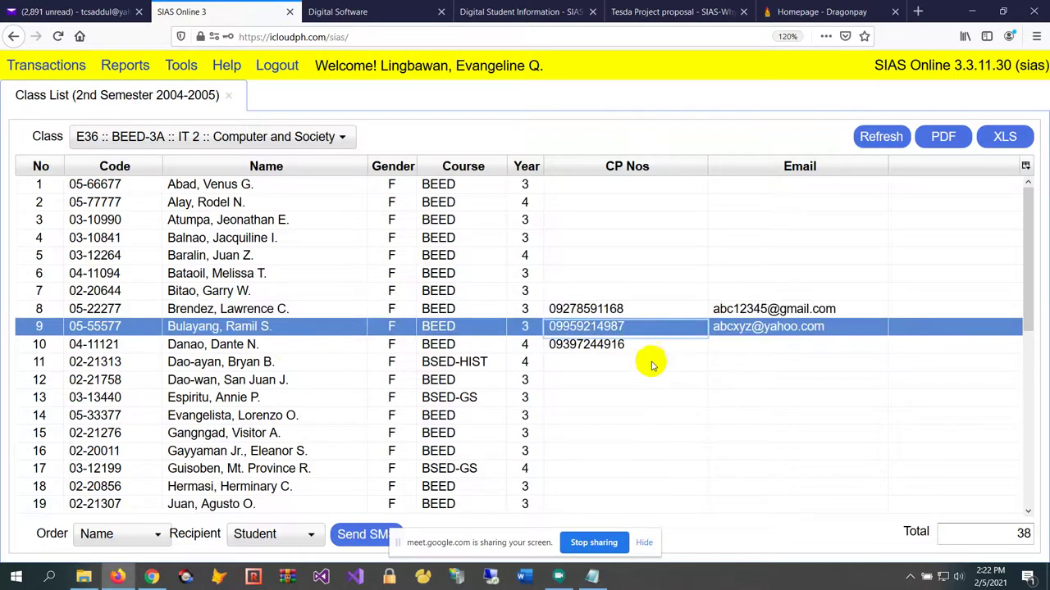
left_click(652, 345)
left_click(656, 326)
left_click(665, 309)
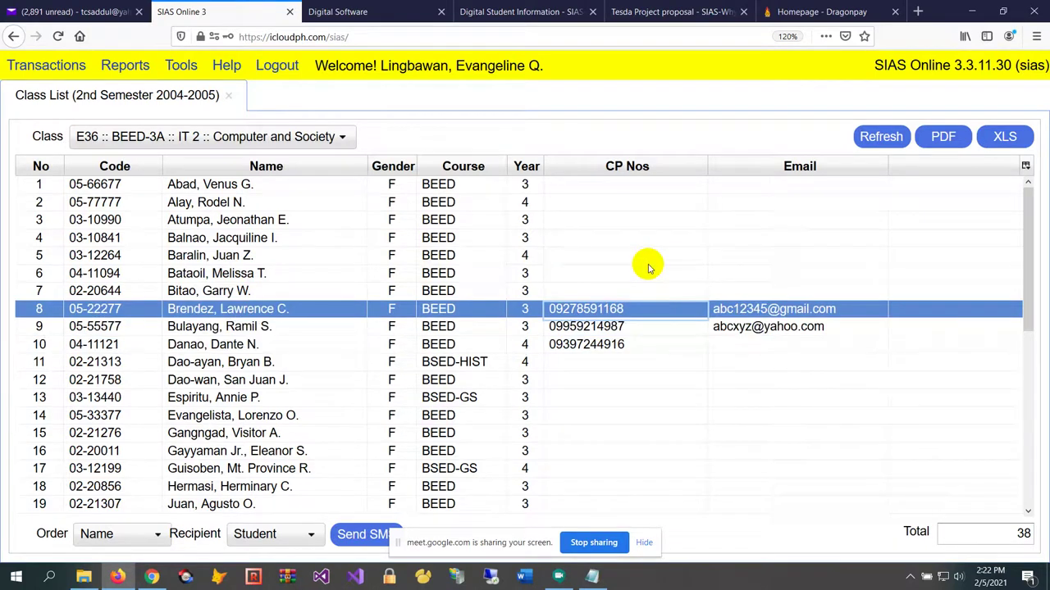
left_click(787, 328)
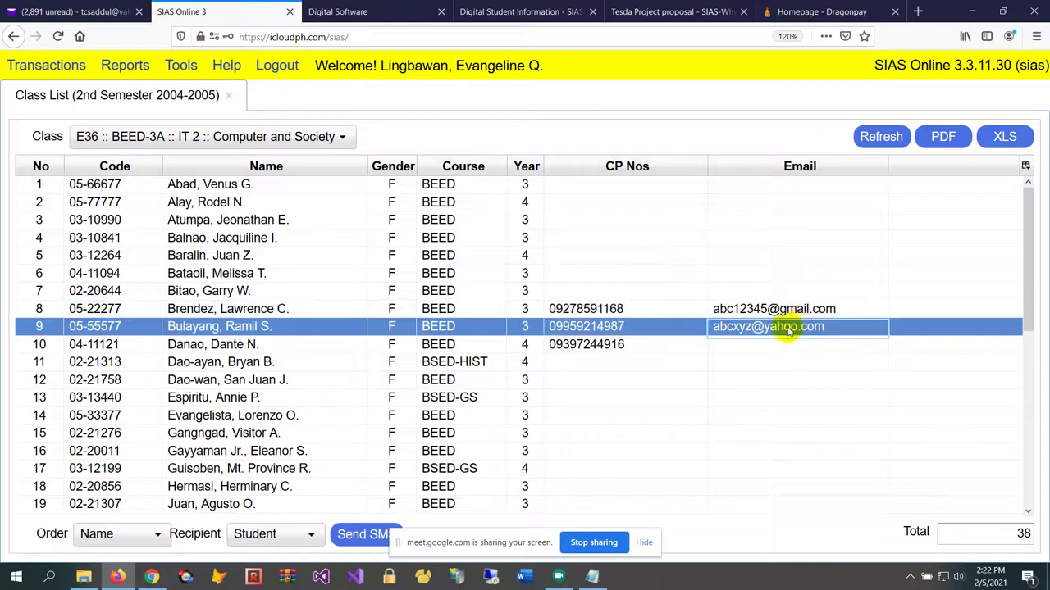
left_click(794, 309)
Review the course and year entries of rows 8 and 9, then move the screen-sharing notice aside
scroll(767, 314, "down", 7)
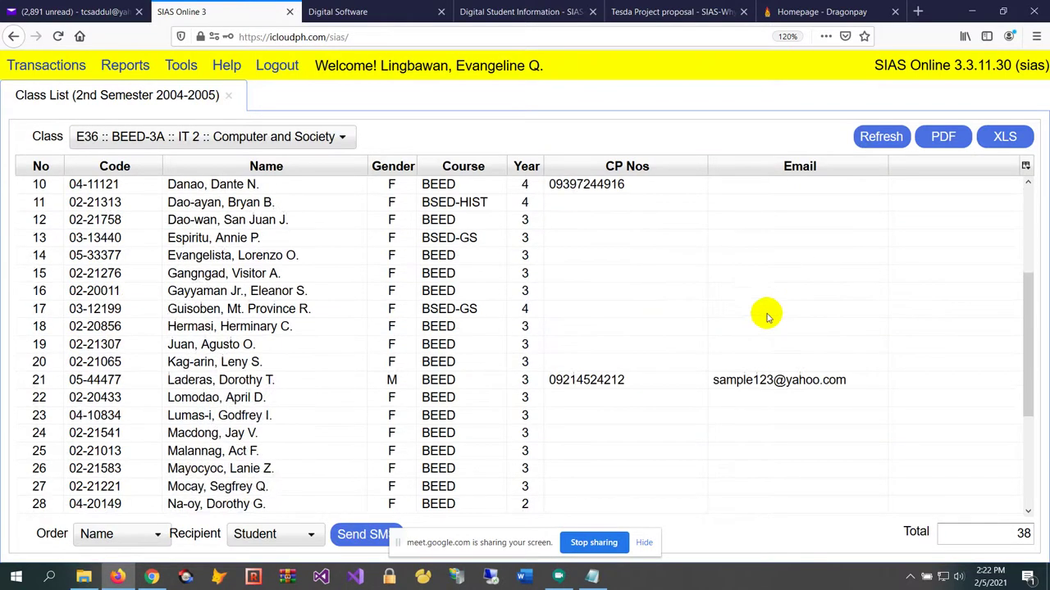
scroll(767, 318, "up", 7)
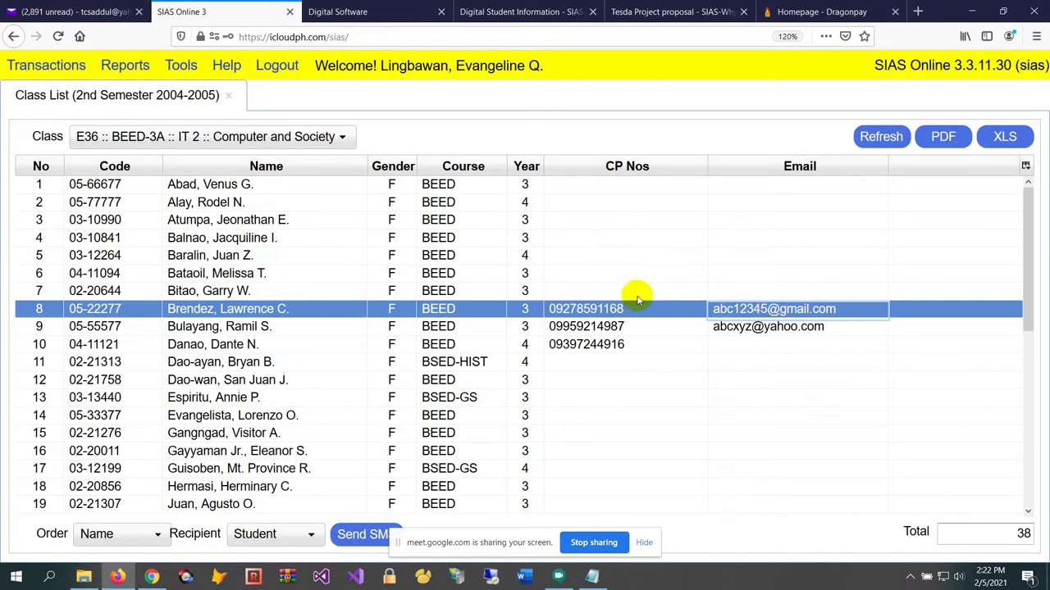
left_click(480, 316)
left_click(521, 325)
left_click(532, 312)
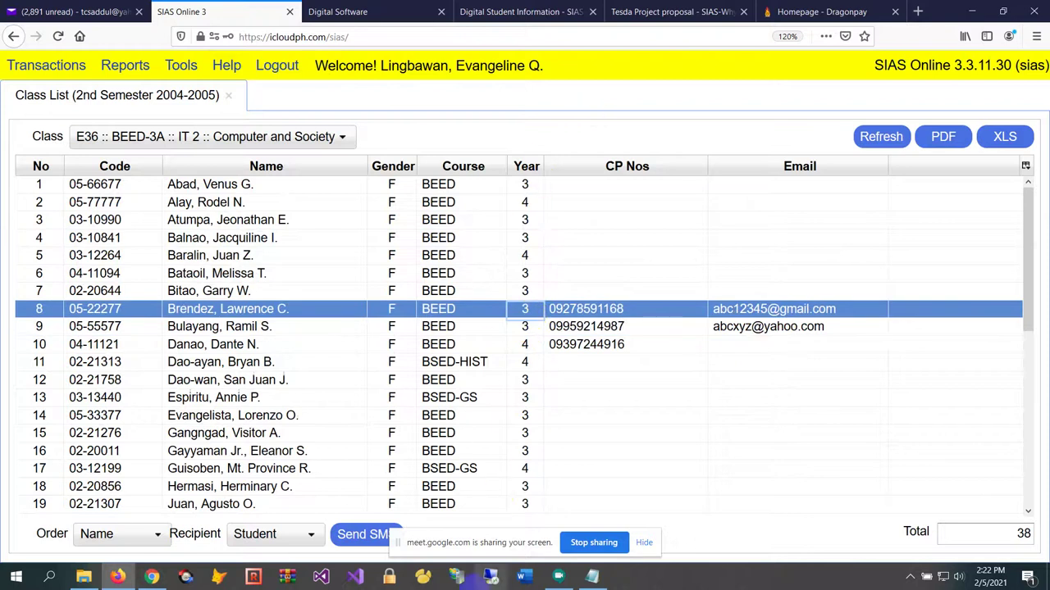
left_click_drag(481, 545, 801, 493)
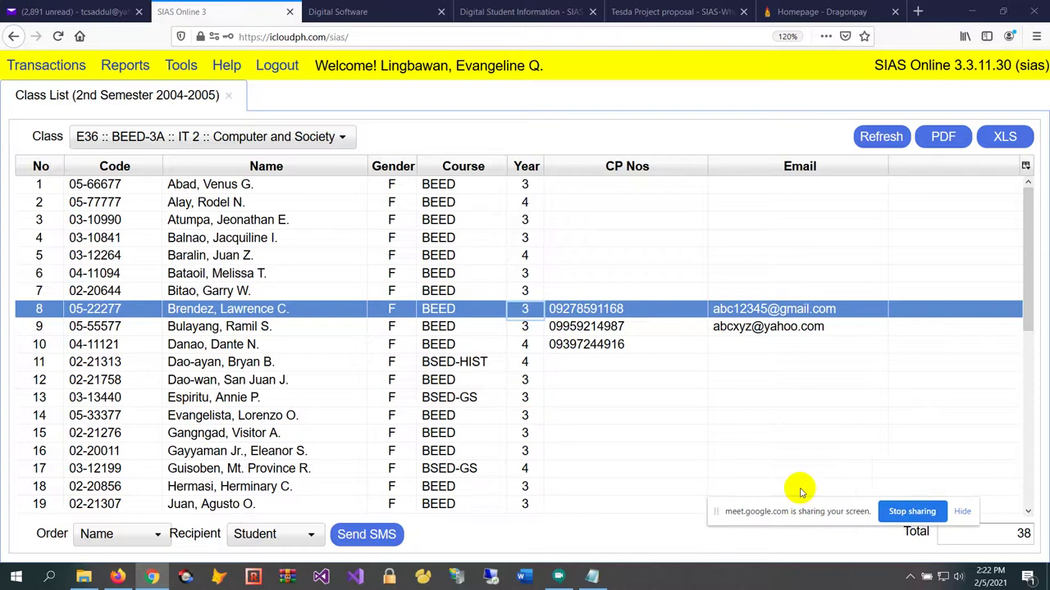
Write a class SMS: 'Hello class! How are today? We have an emergency meeting tomorrow at 10am.'
left_click(367, 535)
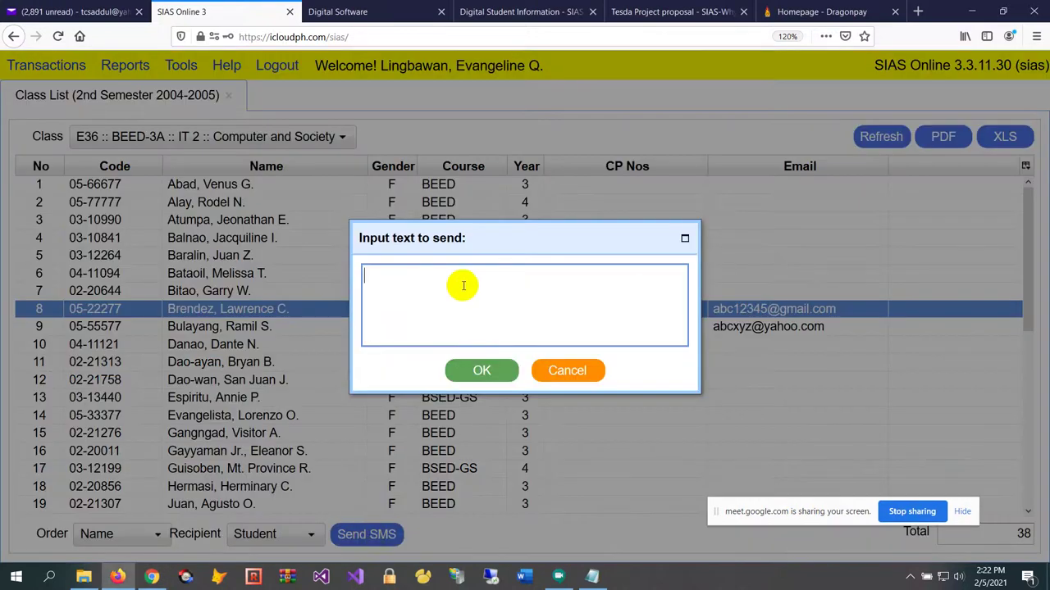
type("Hello class!")
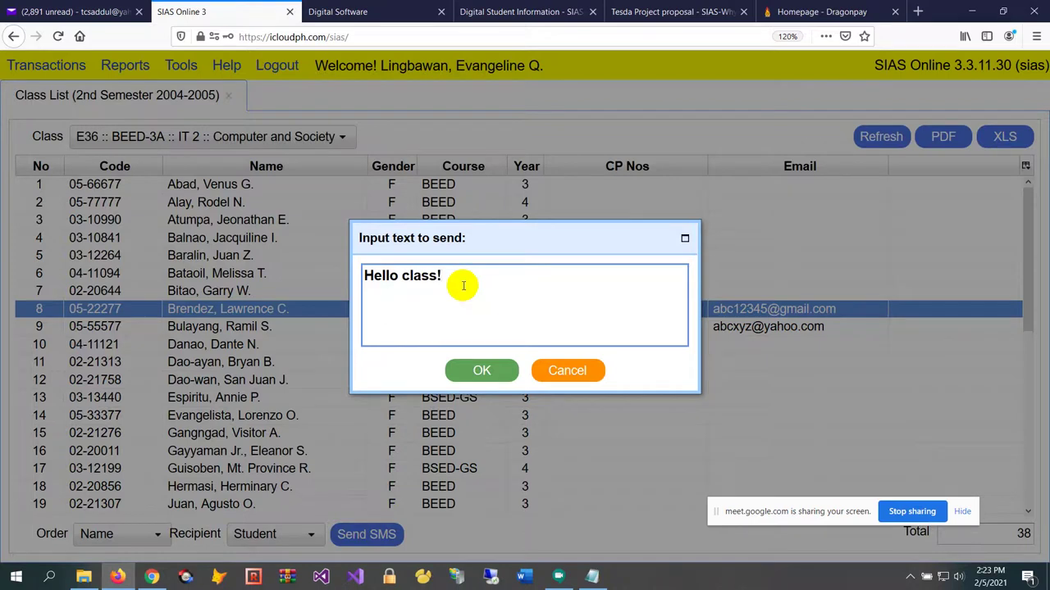
type(" How are tod")
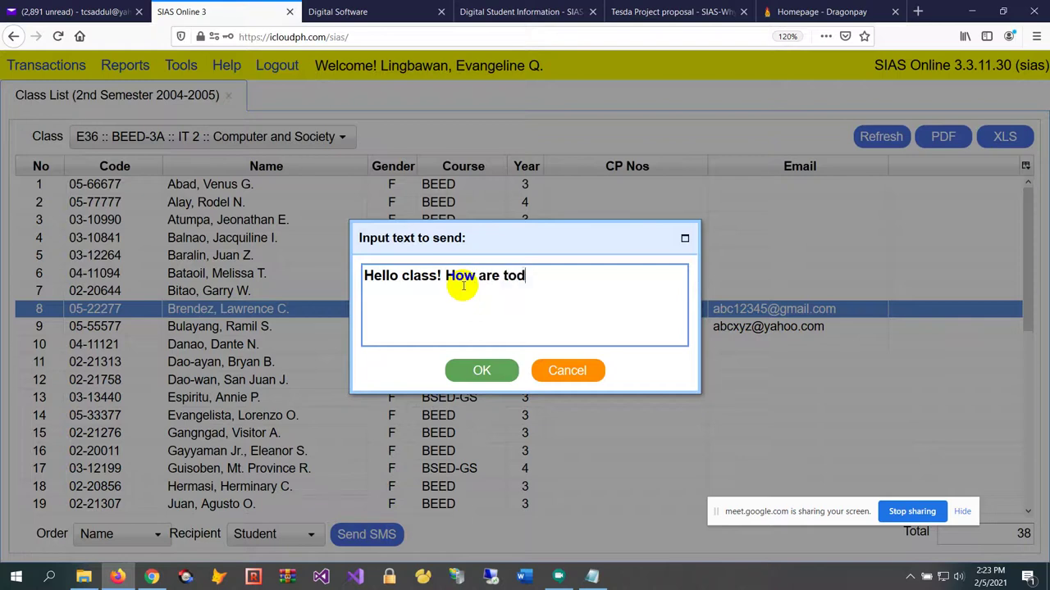
type("ay? We have")
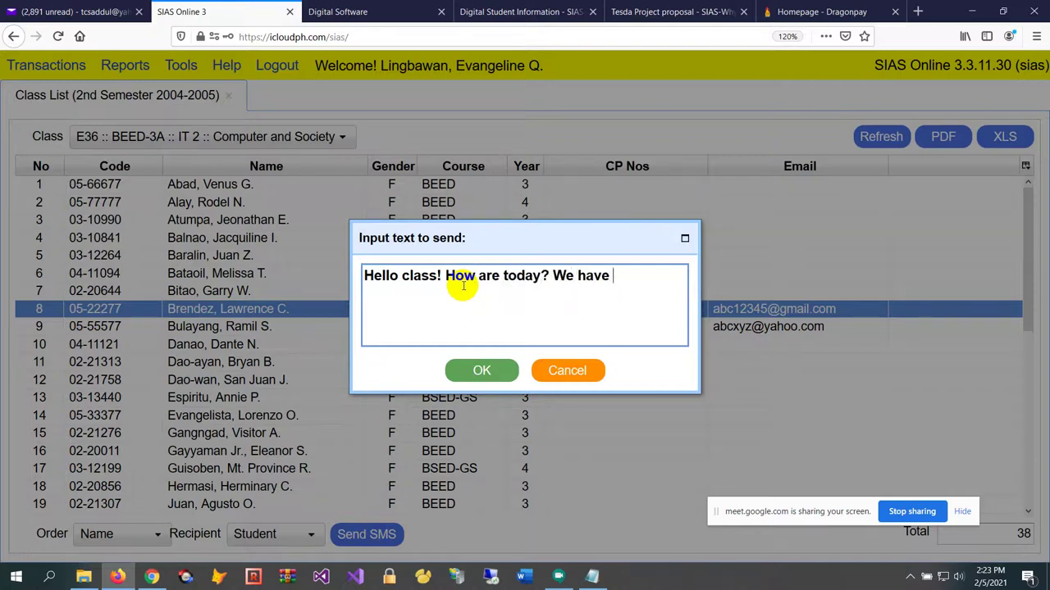
type(" quiz")
key("BackSpace")
key("BackSpace")
key("BackSpace")
key("BackSpace")
type("an mee")
key("BackSpace")
key("BackSpace")
key("BackSpace")
type("emergency ")
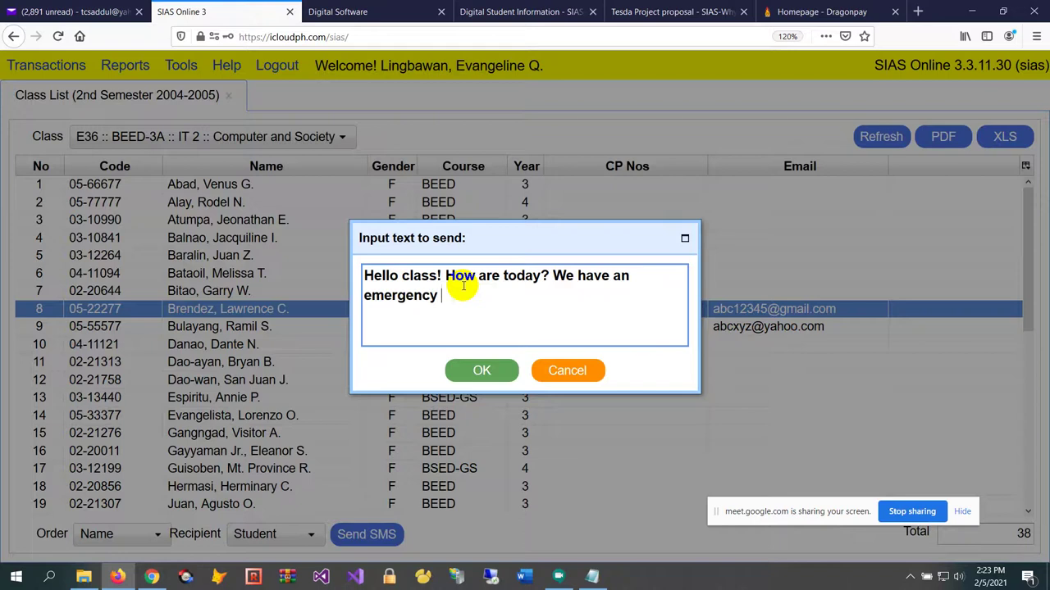
type("meeting tomorro")
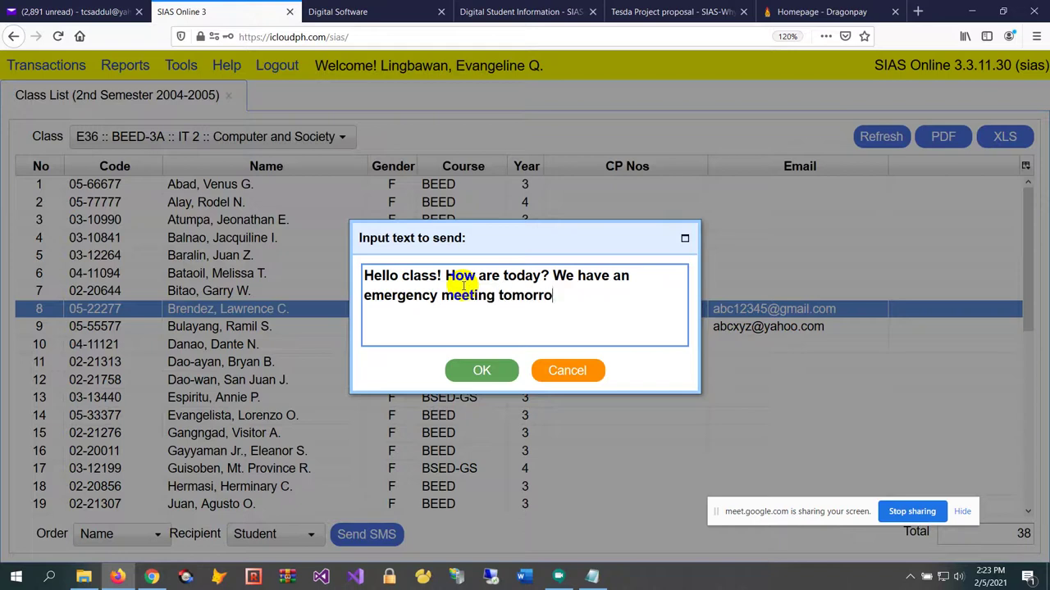
type("w at 10am.")
Send the message and acknowledge the confirmation
left_click(488, 374)
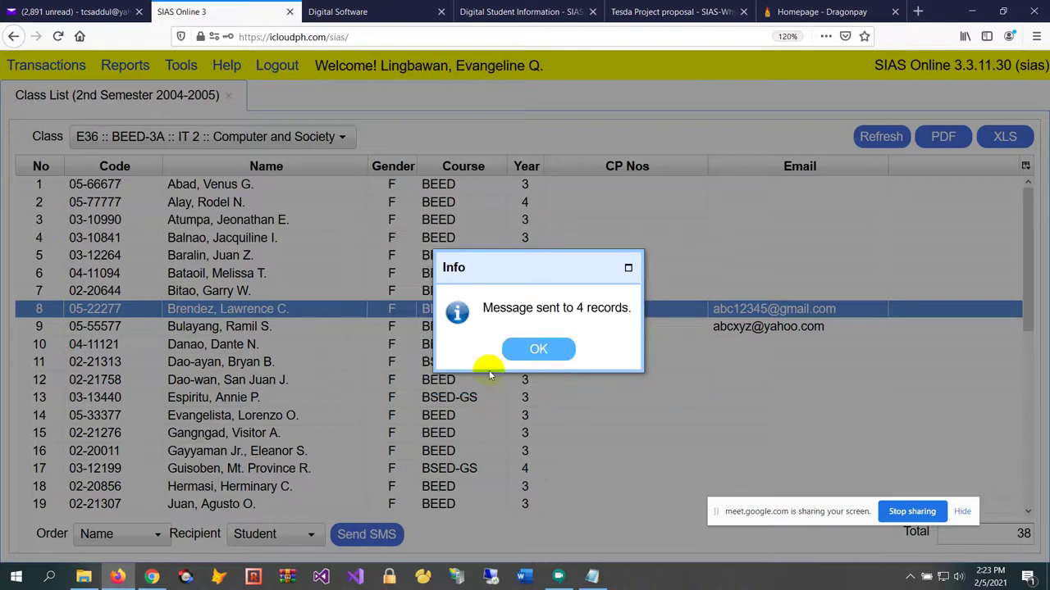
left_click(539, 350)
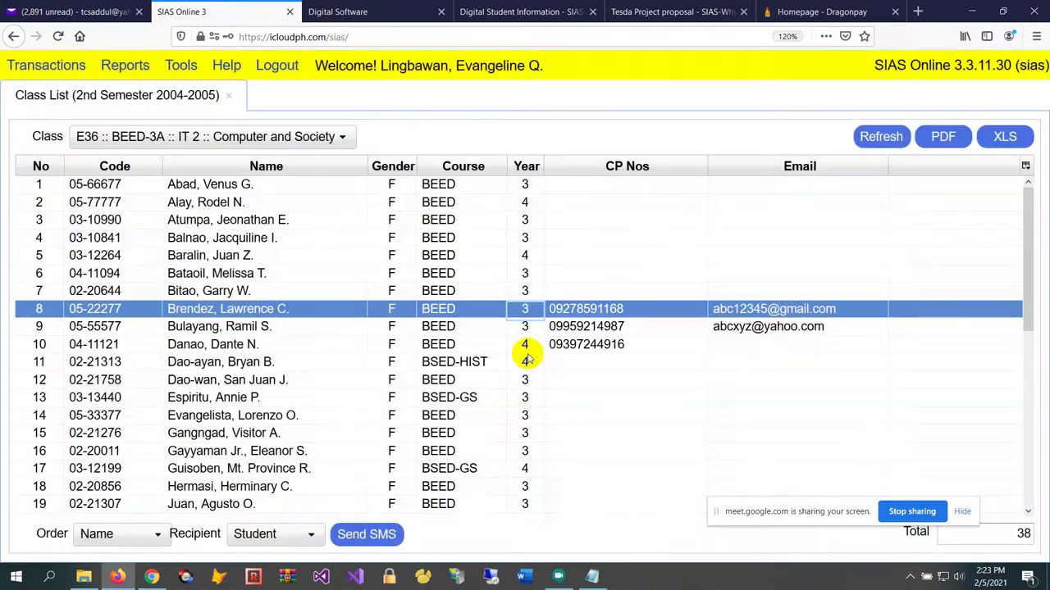
left_click(615, 328)
left_click(653, 345)
scroll(674, 492, "down", 2)
scroll(673, 459, "up", 2)
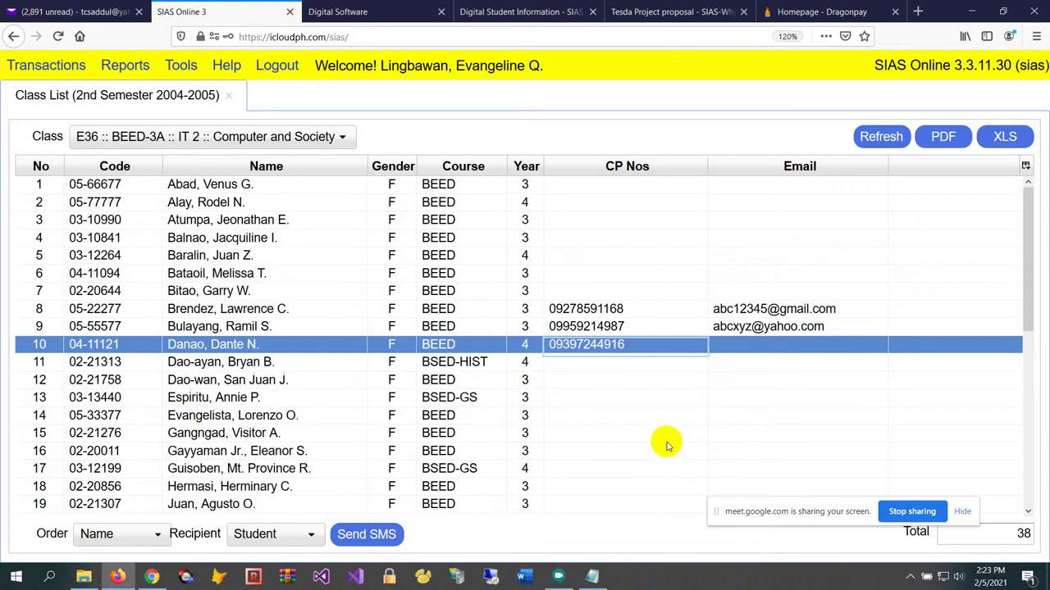
left_click(684, 274)
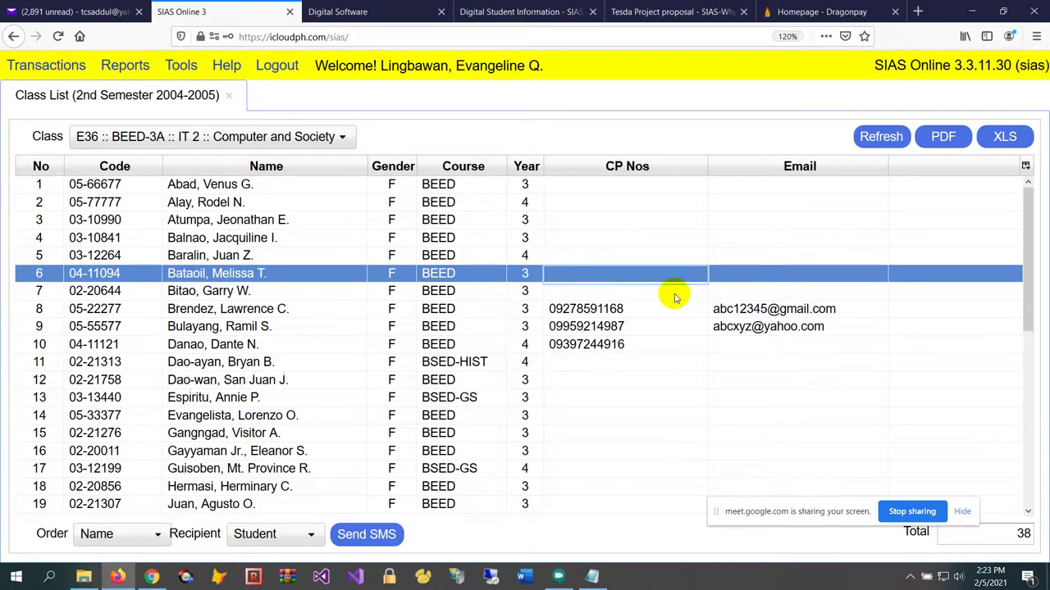
scroll(637, 306, "down", 2)
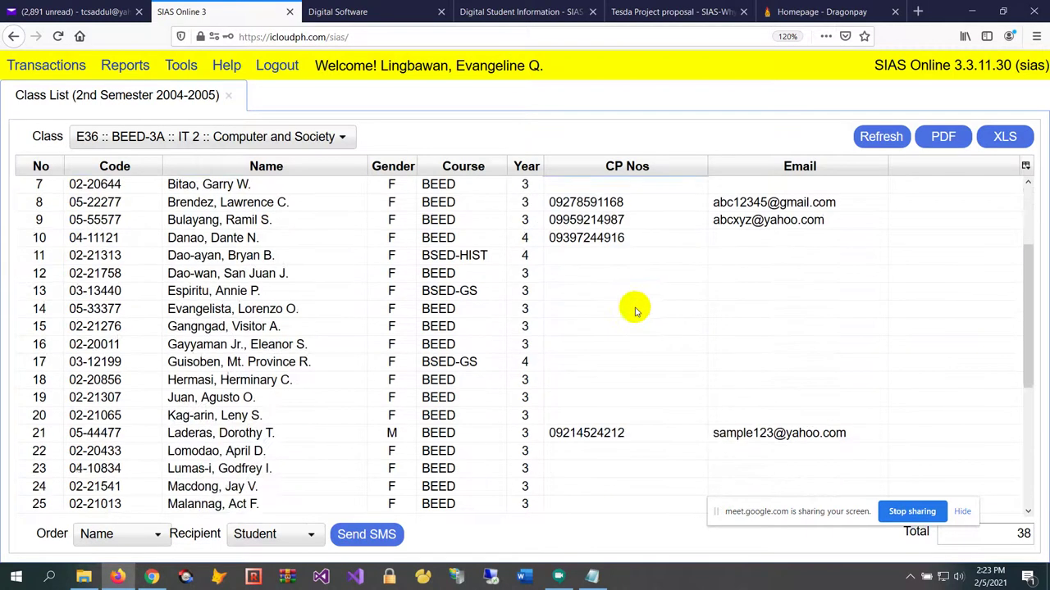
scroll(632, 307, "up", 2)
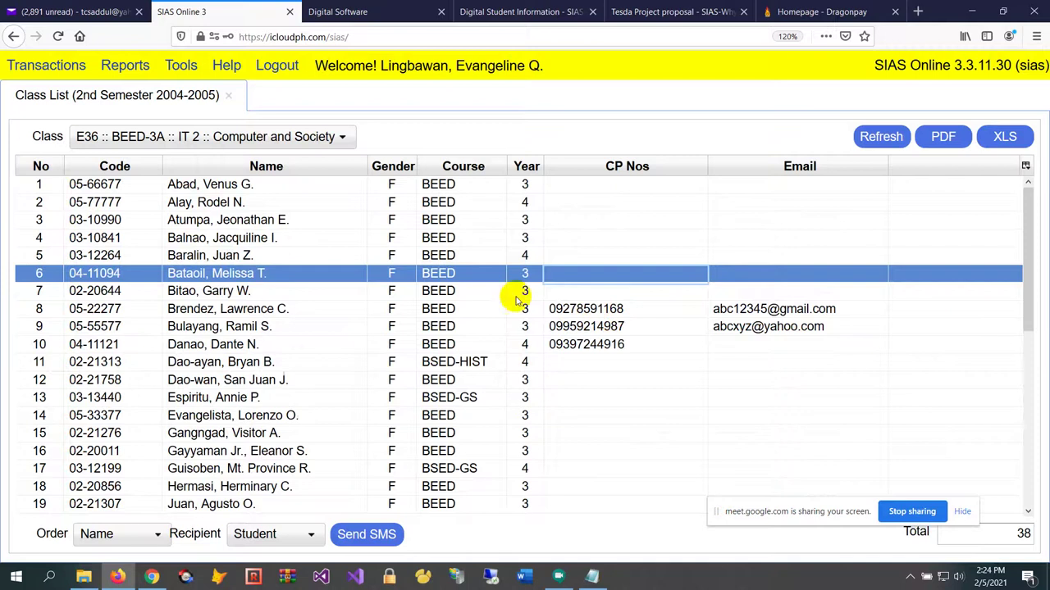
left_click(442, 310)
scroll(417, 333, "down", 2)
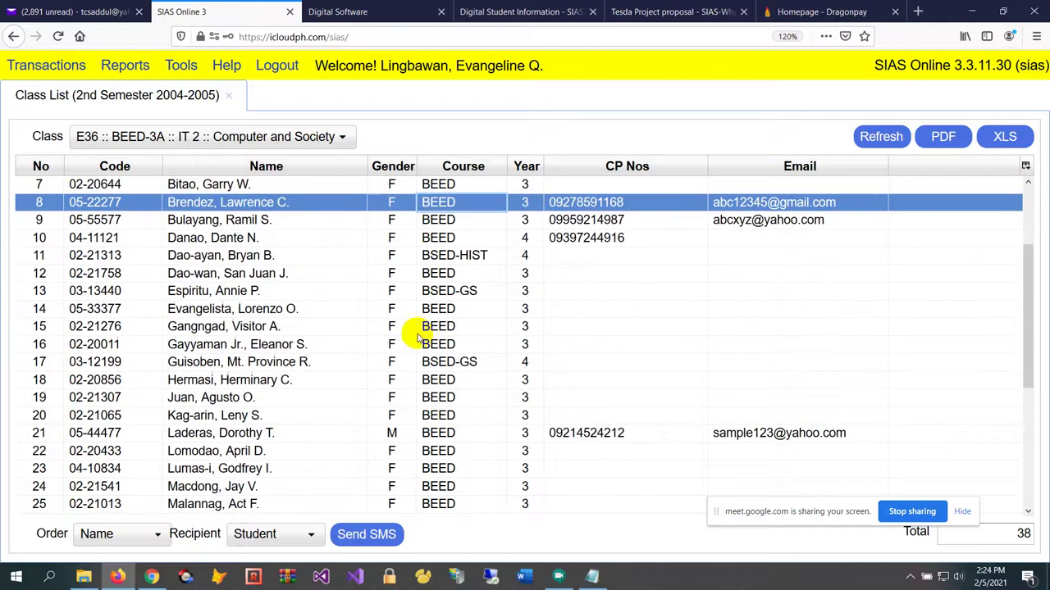
left_click(278, 534)
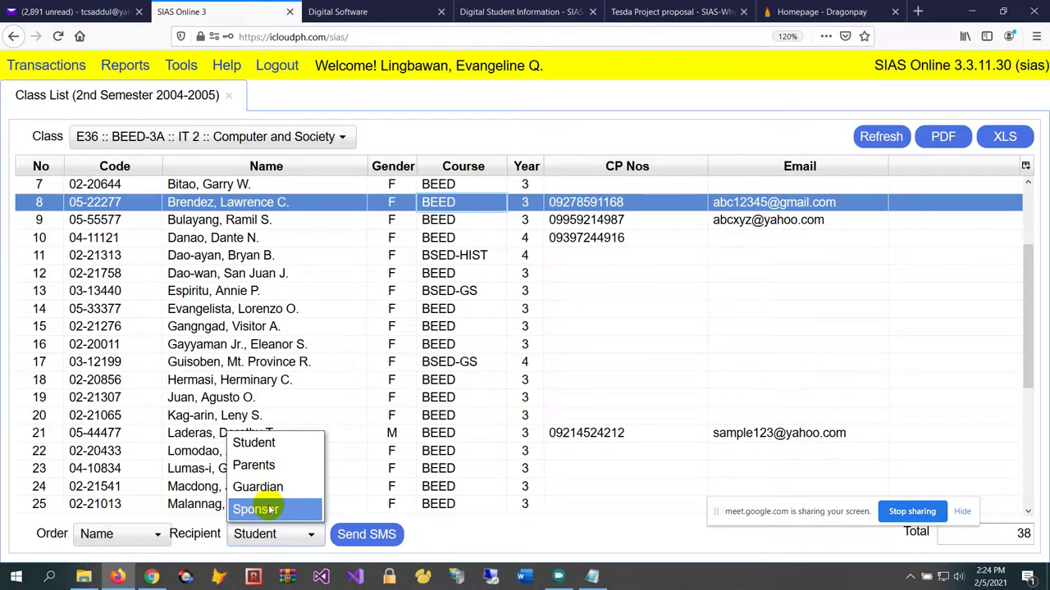
left_click(351, 328)
scroll(366, 343, "up", 3)
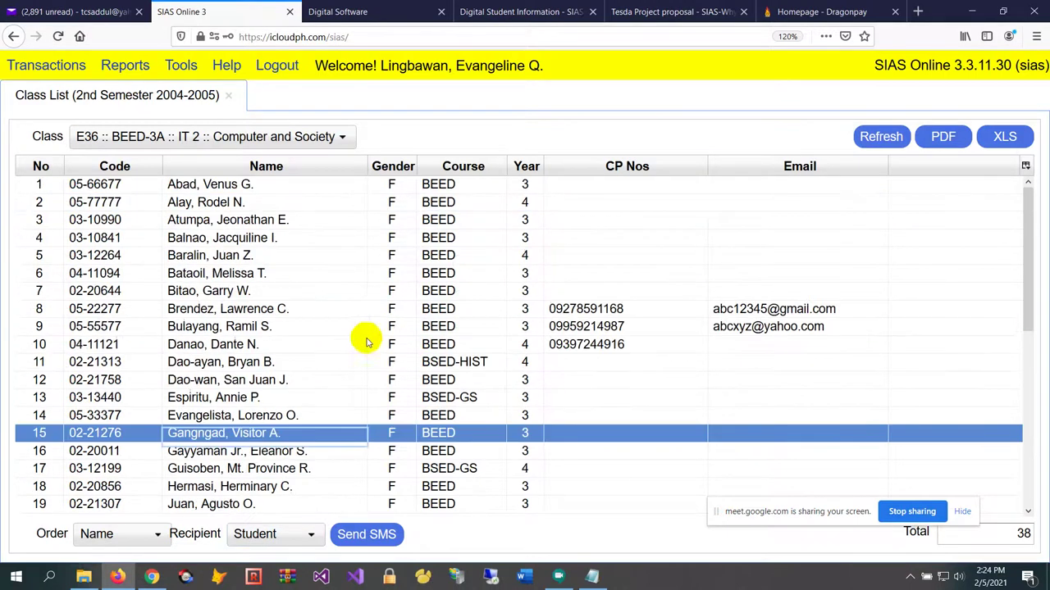
left_click(338, 235)
left_click(359, 312)
left_click(368, 361)
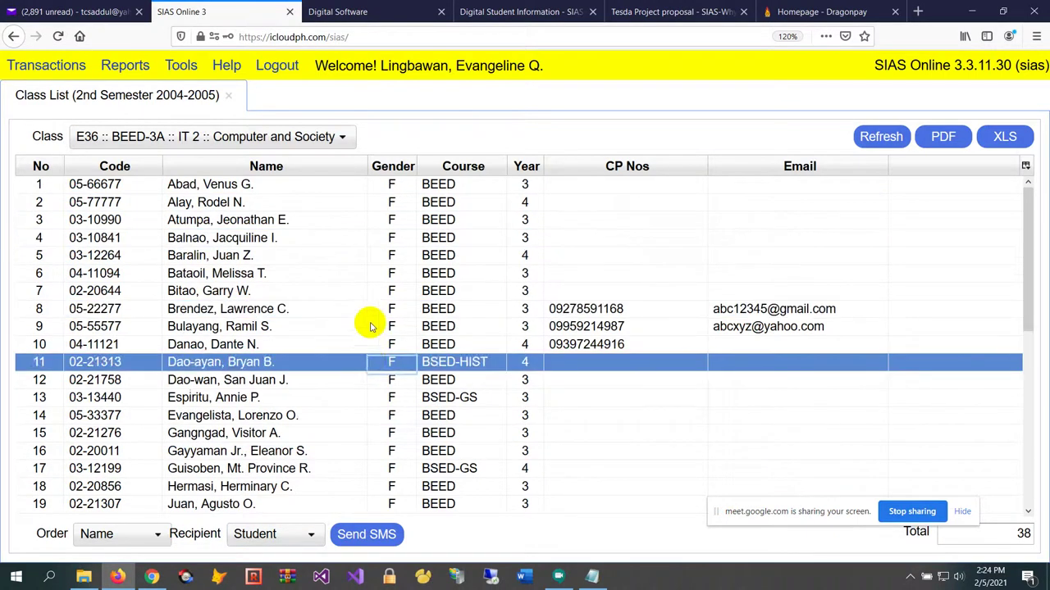
left_click(369, 327)
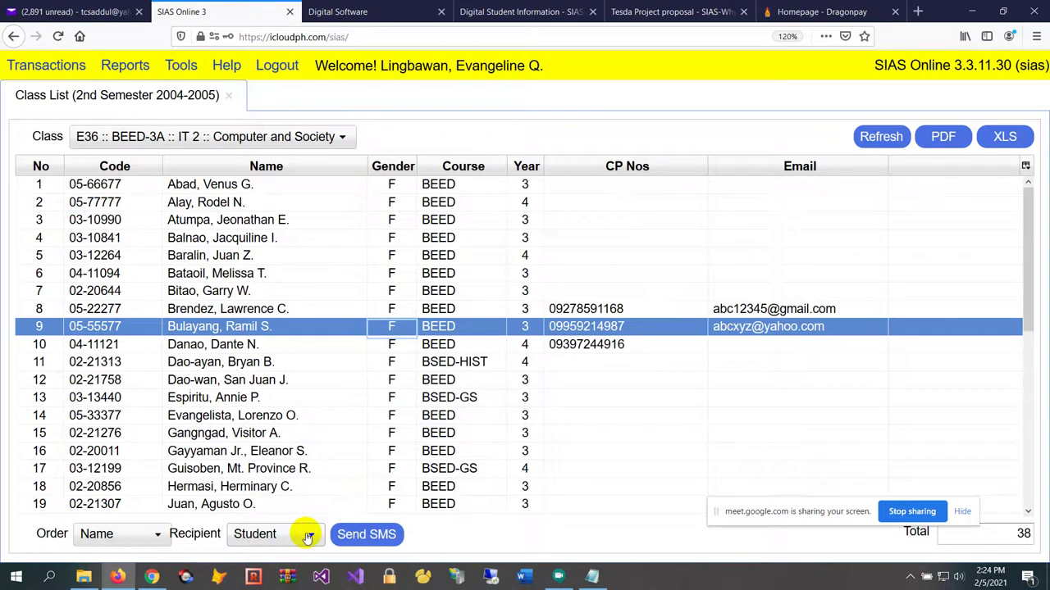
left_click(330, 329)
left_click(323, 139)
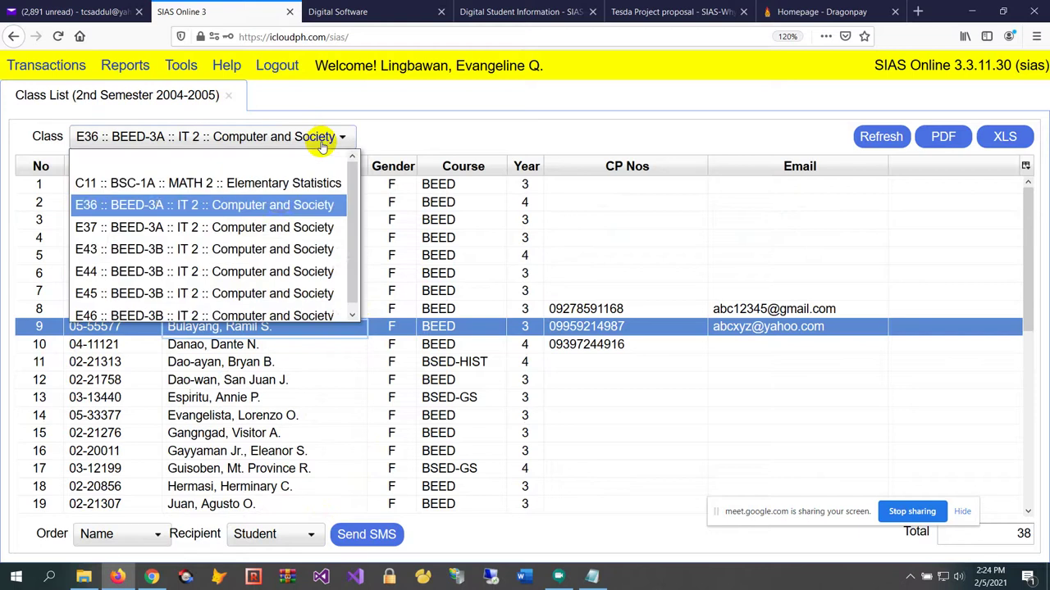
left_click(284, 228)
left_click(304, 141)
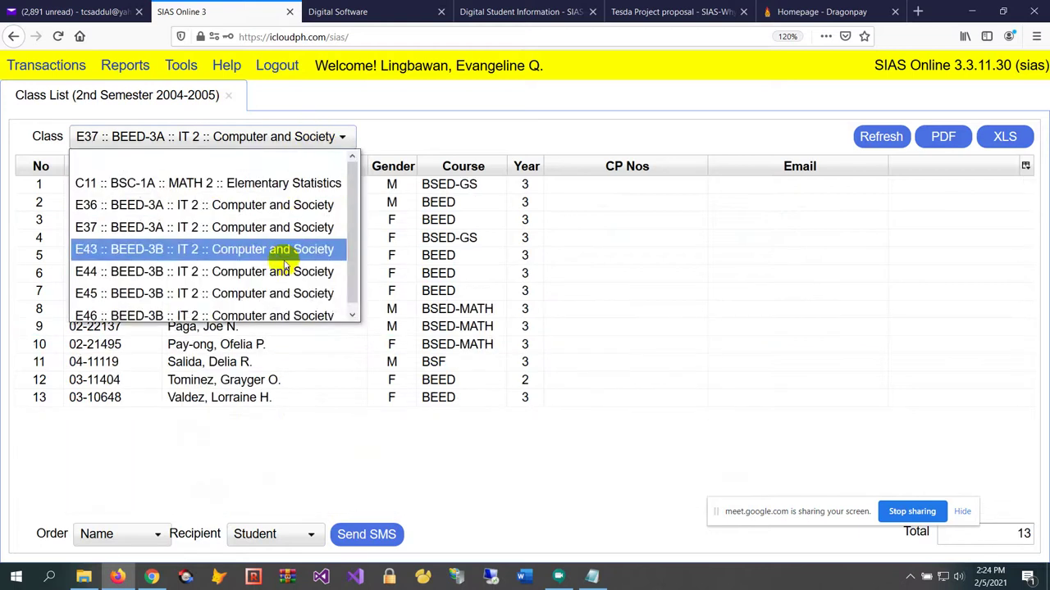
left_click(276, 246)
left_click(284, 141)
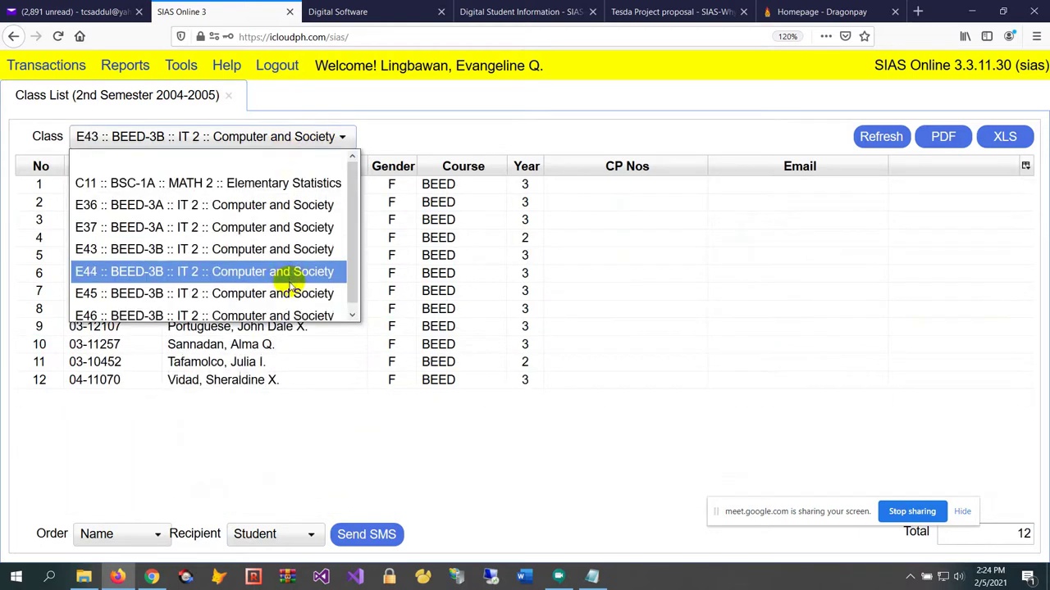
left_click(288, 290)
scroll(305, 281, "down", 3)
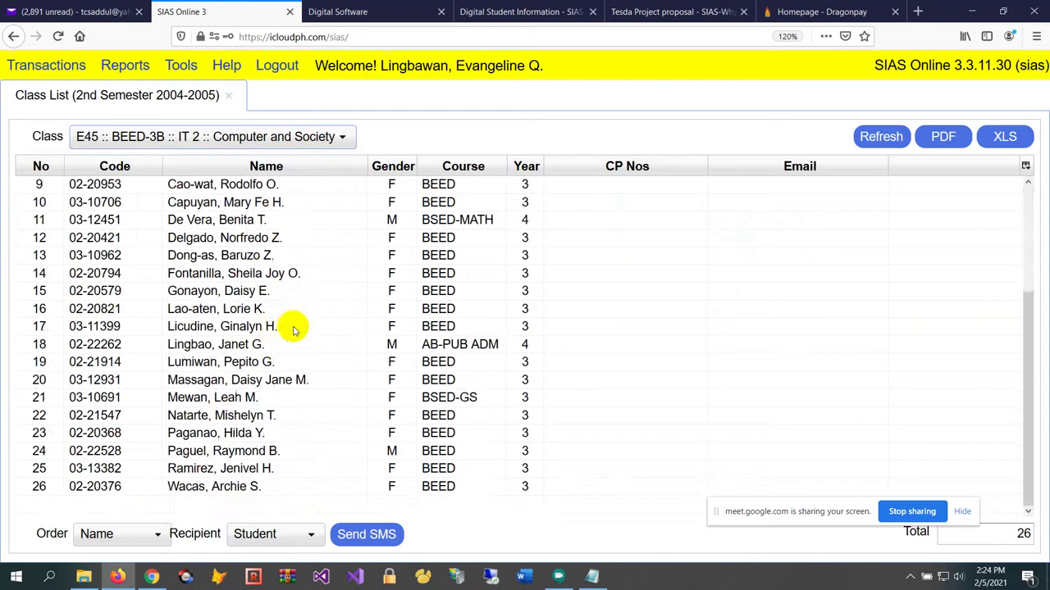
scroll(293, 328, "up", 3)
left_click(303, 253)
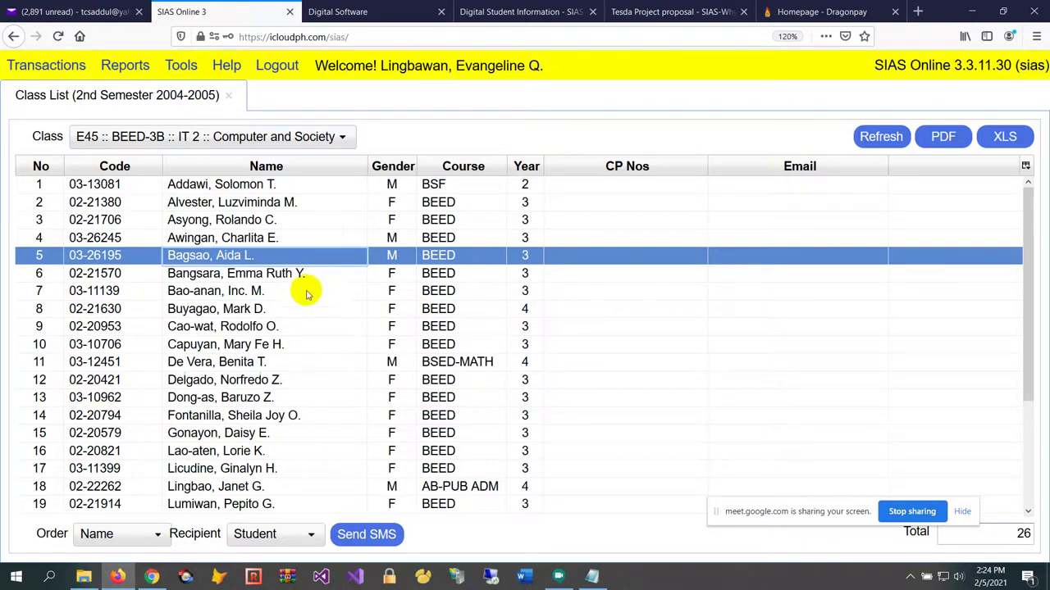
left_click(304, 137)
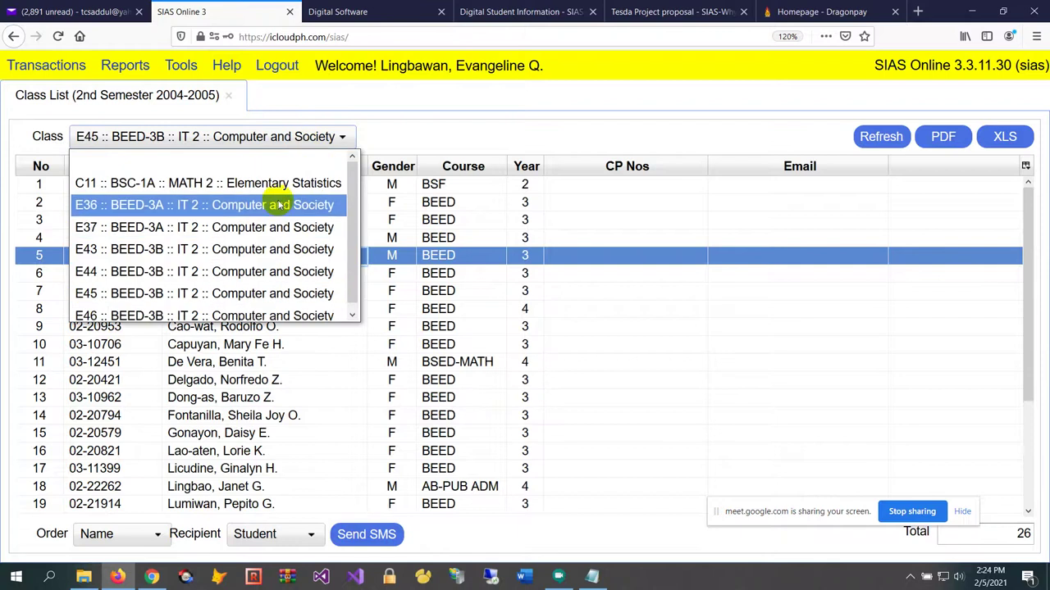
left_click(277, 205)
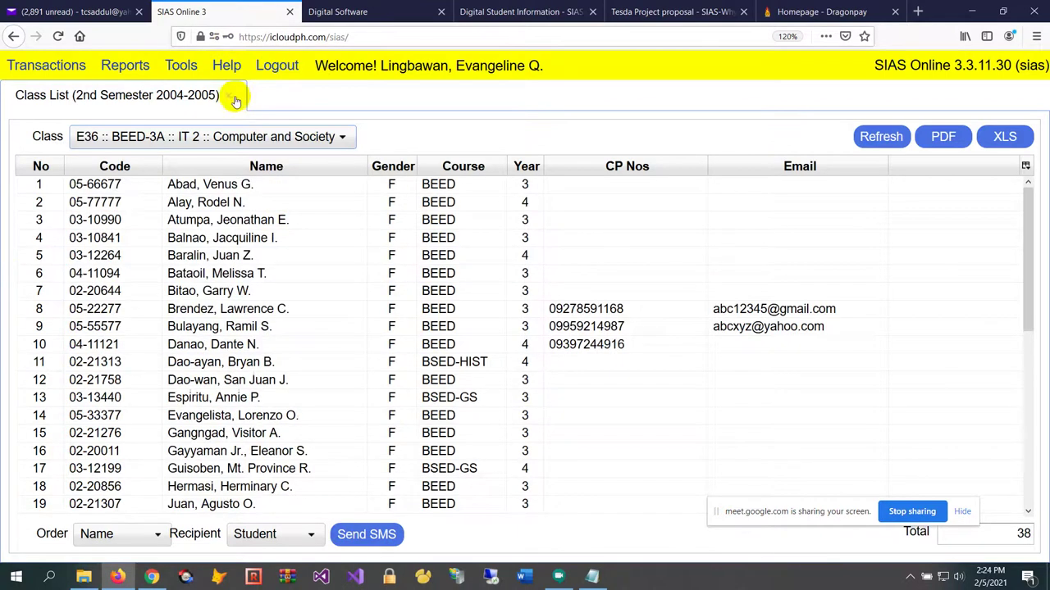
In the features PDF, highlight the 'Automatically generated Class List' and 'Integrated with Calendar of Activities' bullets
left_click(473, 7)
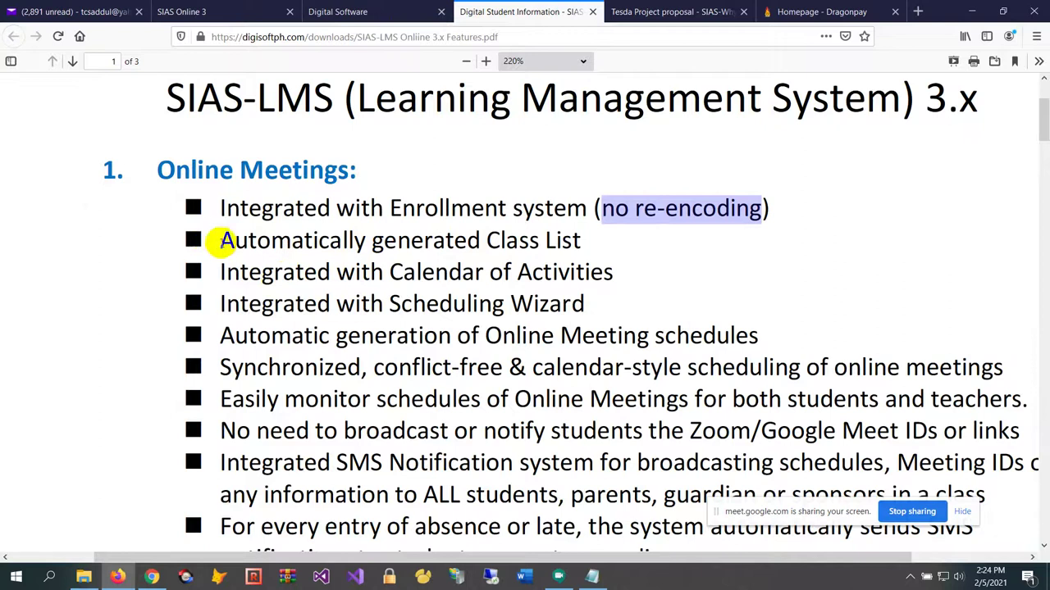
left_click_drag(222, 241, 595, 237)
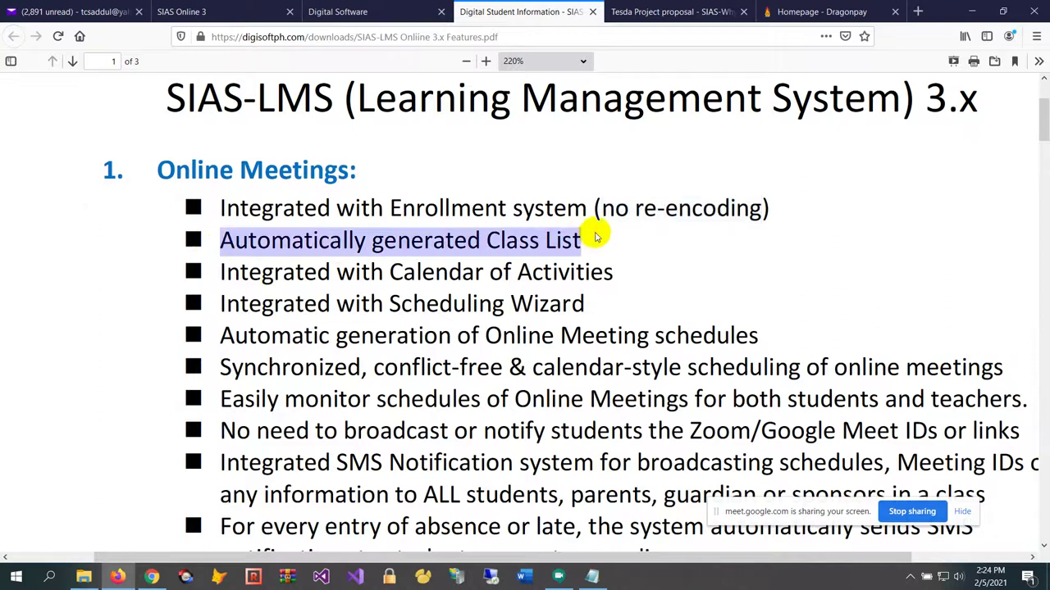
left_click_drag(223, 272, 628, 256)
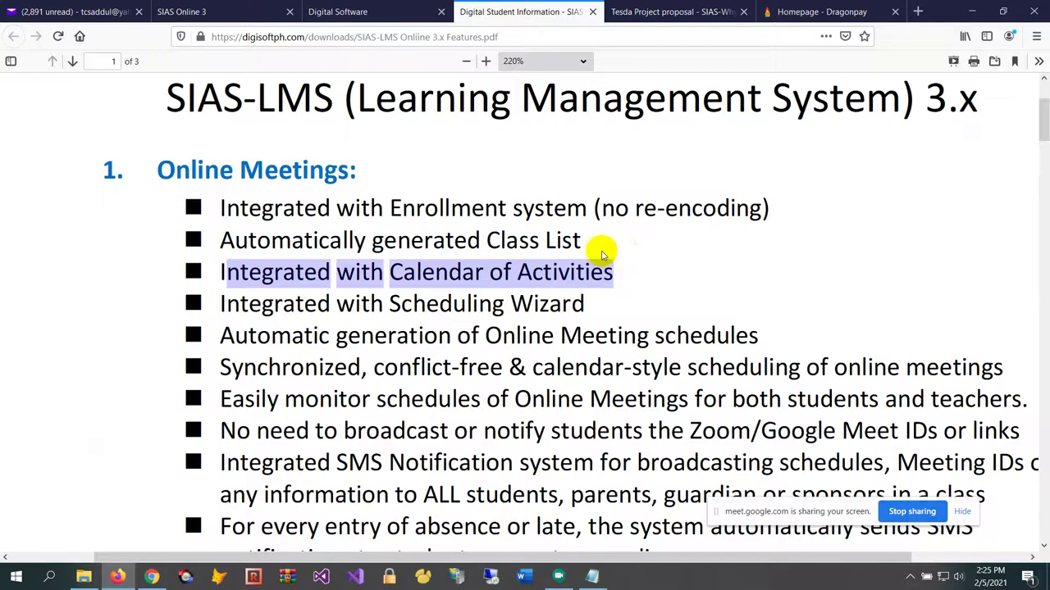
Back in SIAS, close the class list and open Schedule Online Tasks for class E36
left_click(220, 12)
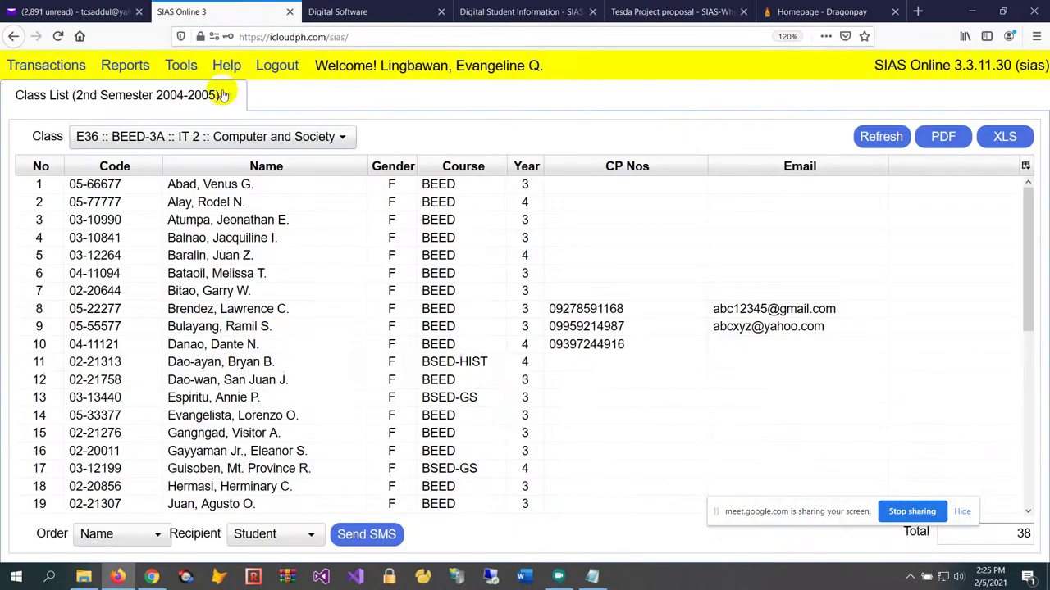
left_click(233, 380)
left_click(227, 97)
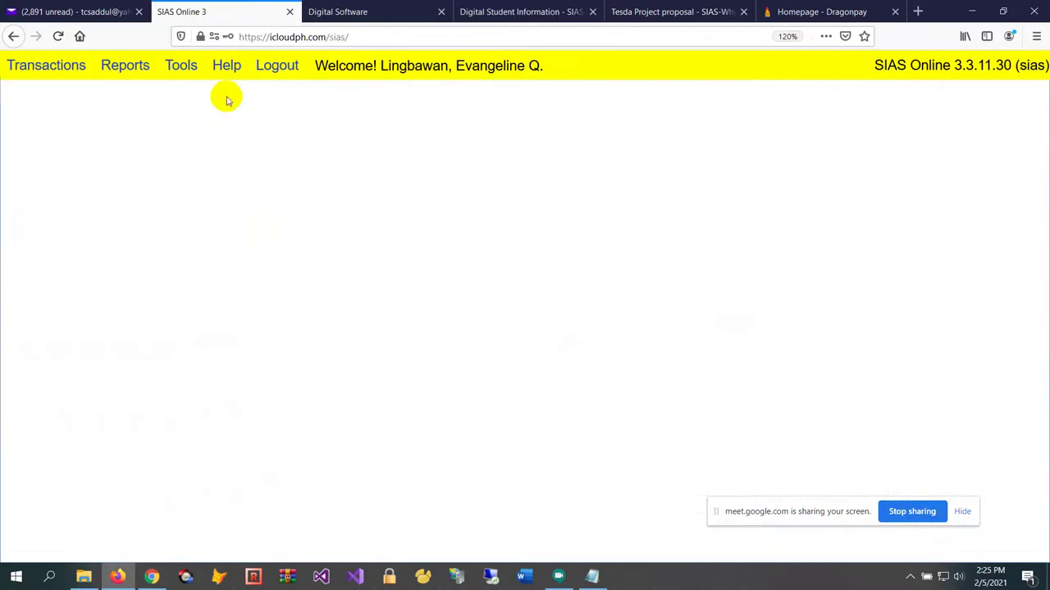
left_click(31, 70)
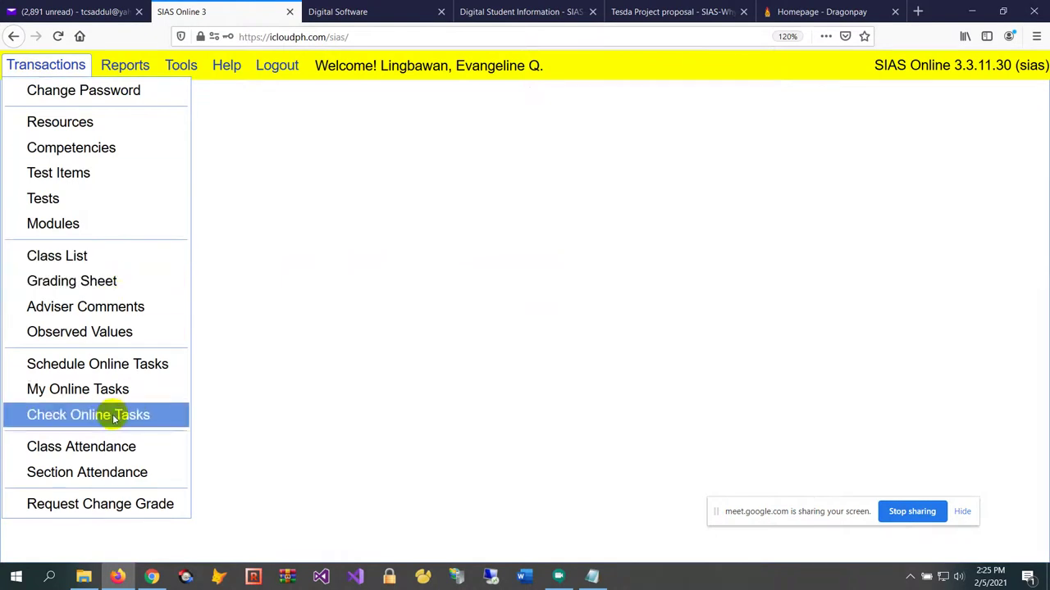
left_click(135, 364)
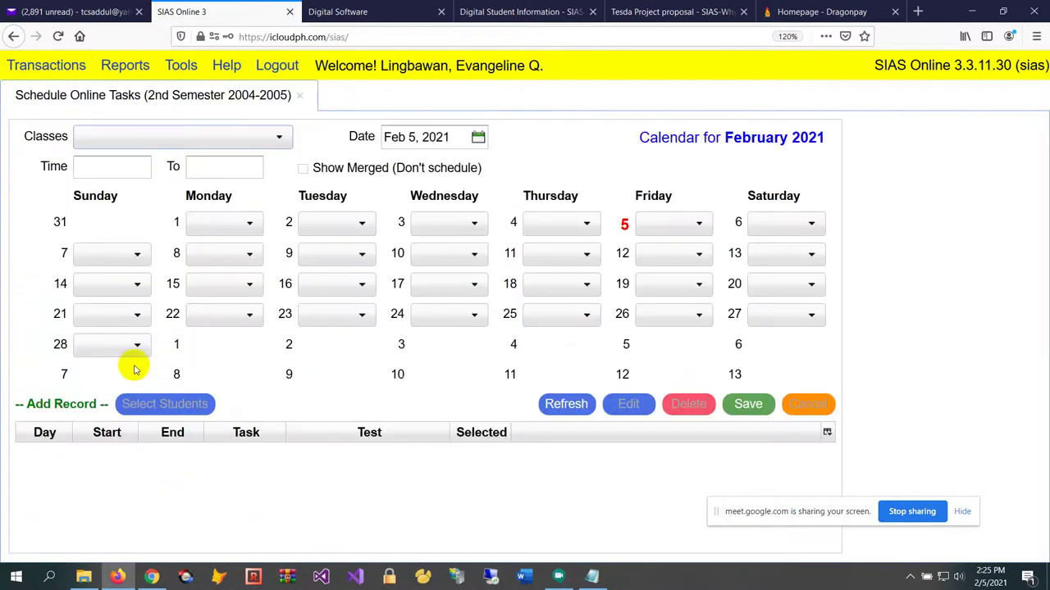
left_click(256, 137)
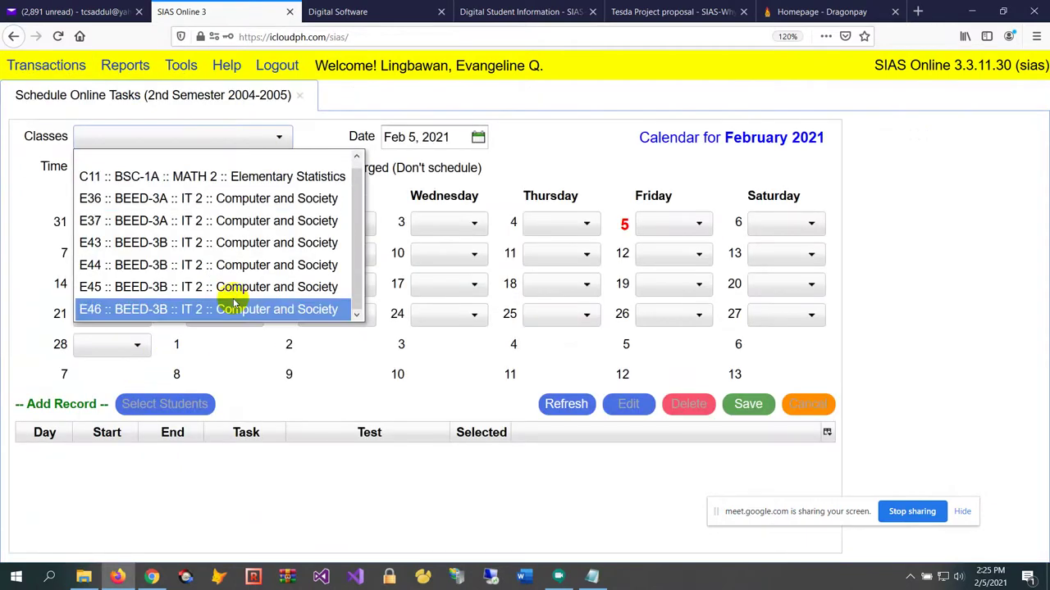
left_click(292, 206)
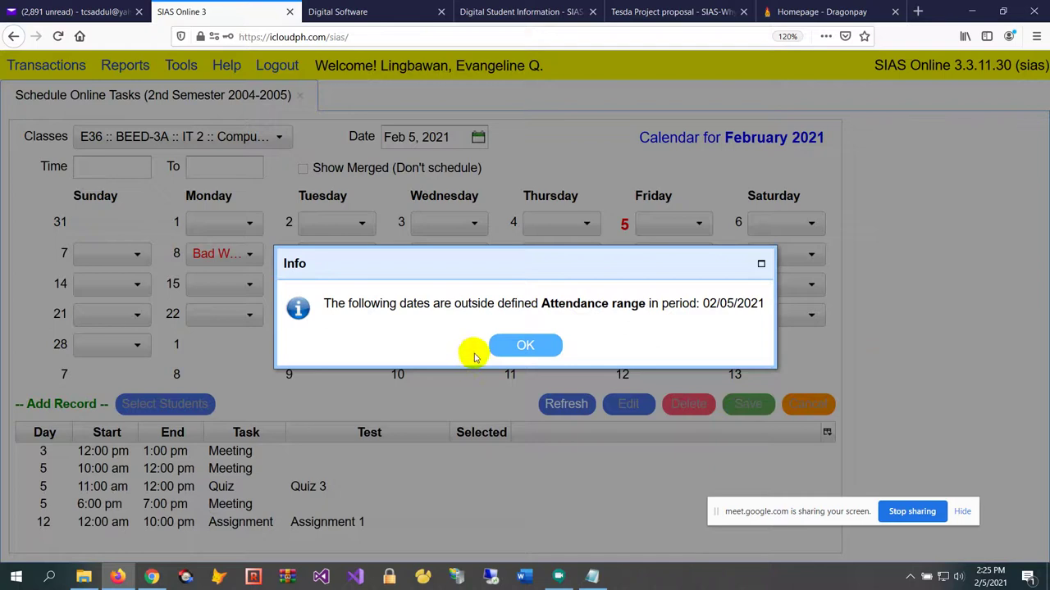
left_click(529, 350)
Inspect the task types offered for Wednesday 3 without choosing one
left_click(474, 224)
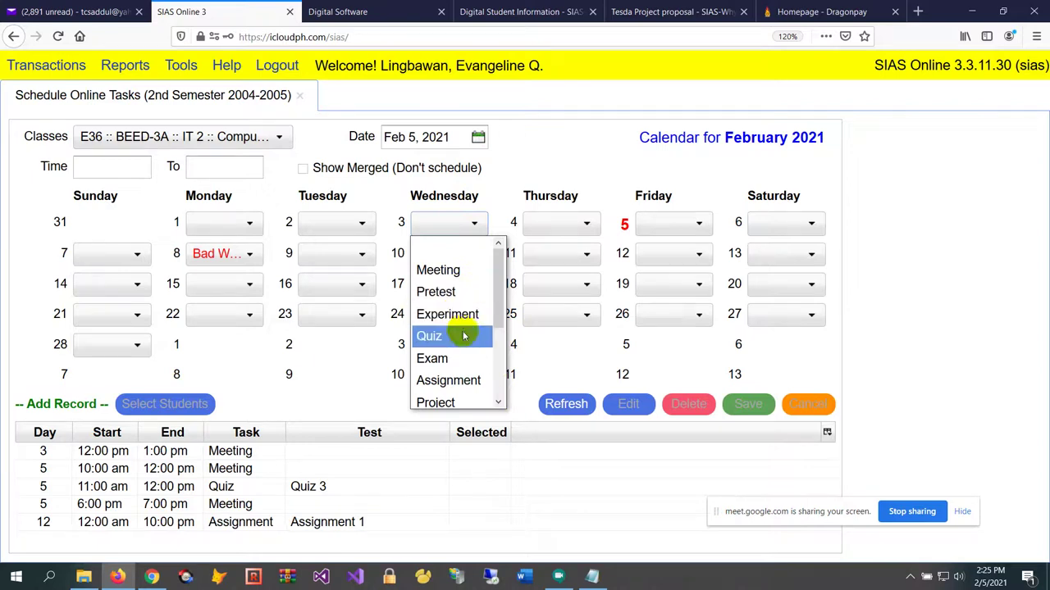
scroll(463, 336, "down", 1)
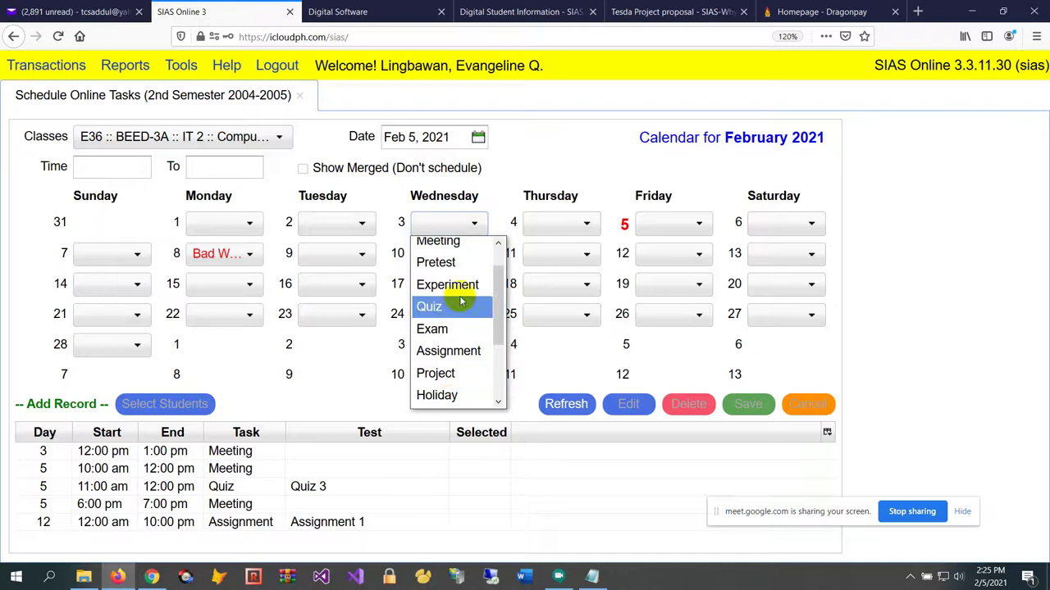
scroll(462, 302, "up", 1)
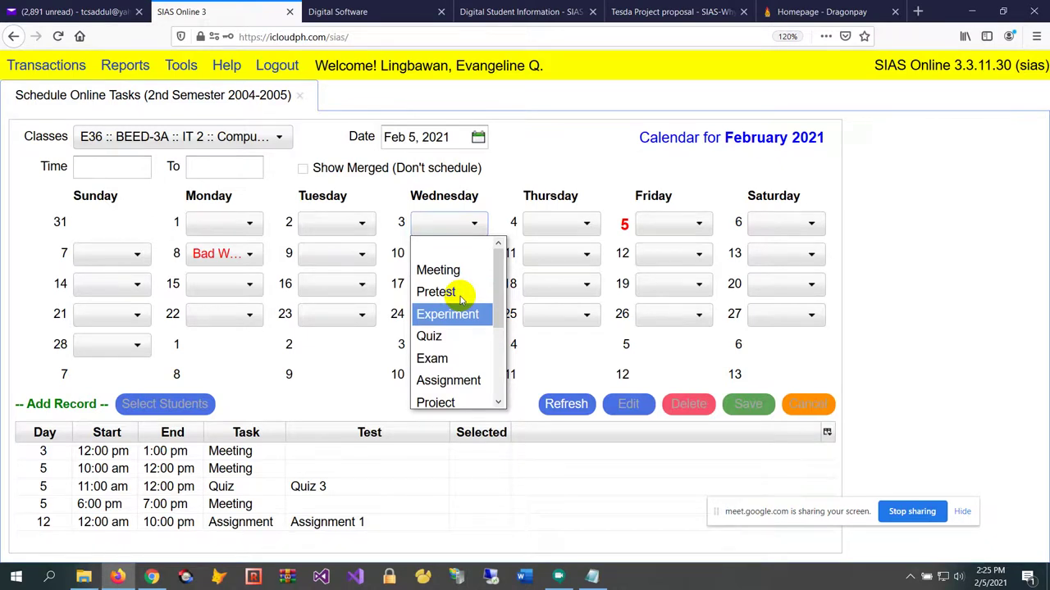
left_click(285, 194)
Check the task options for Monday 8 and Monday 15, leaving Monday 8 as Bad Weather
left_click(225, 257)
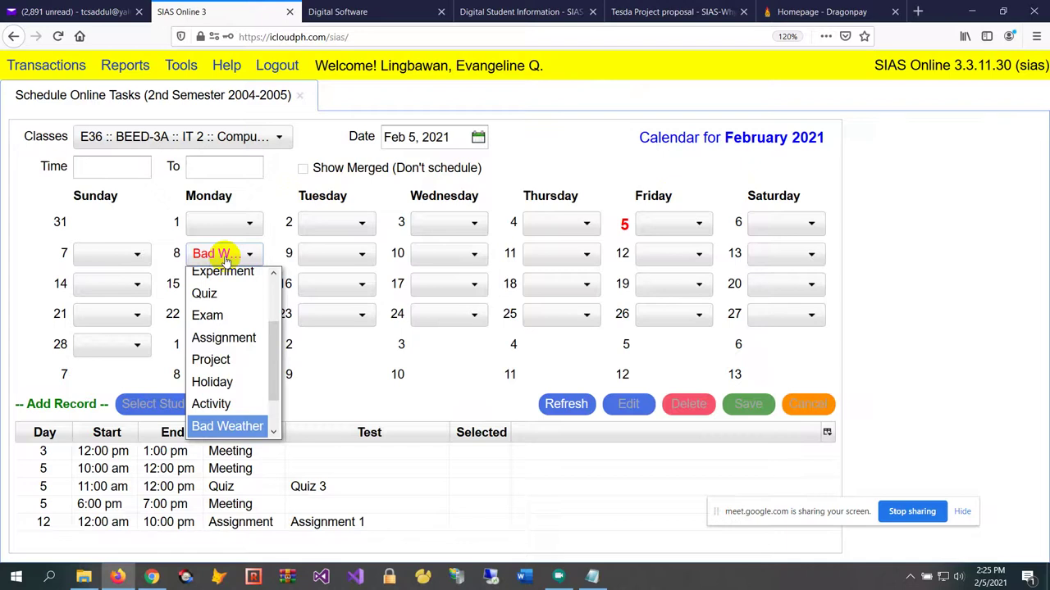
left_click(279, 191)
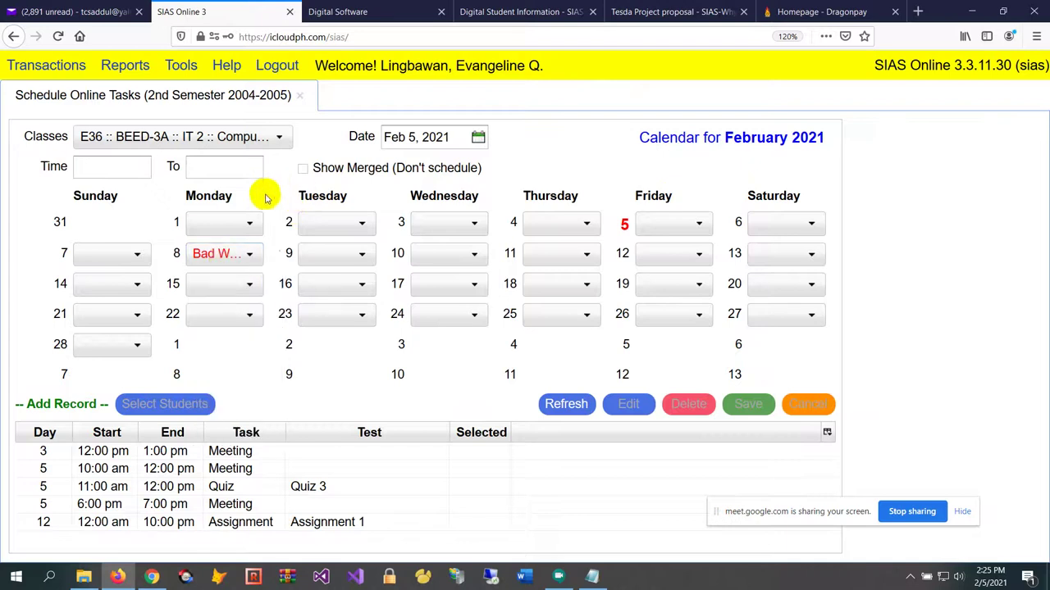
left_click(253, 257)
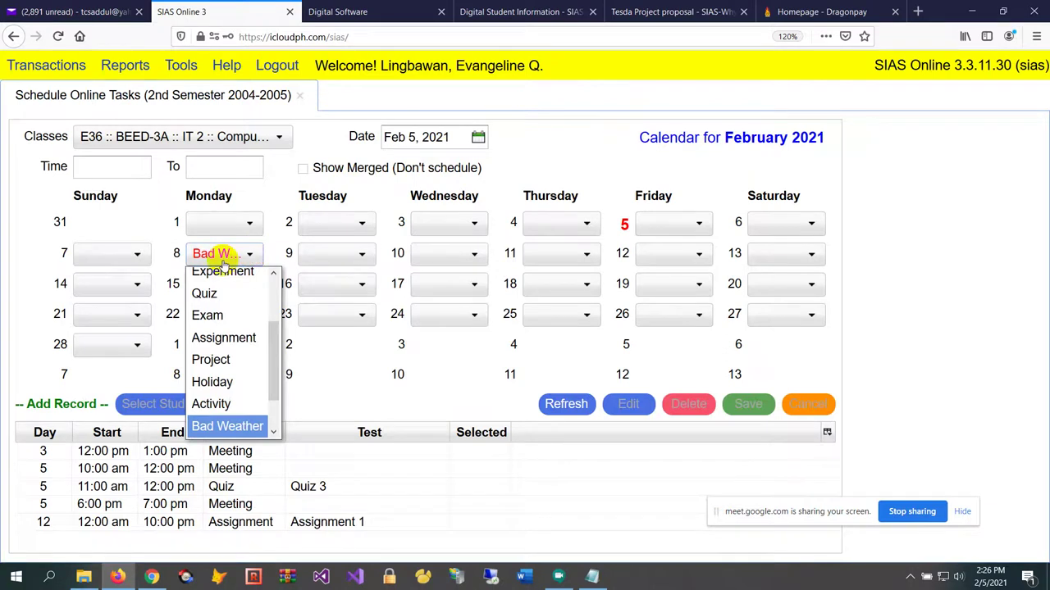
left_click(264, 194)
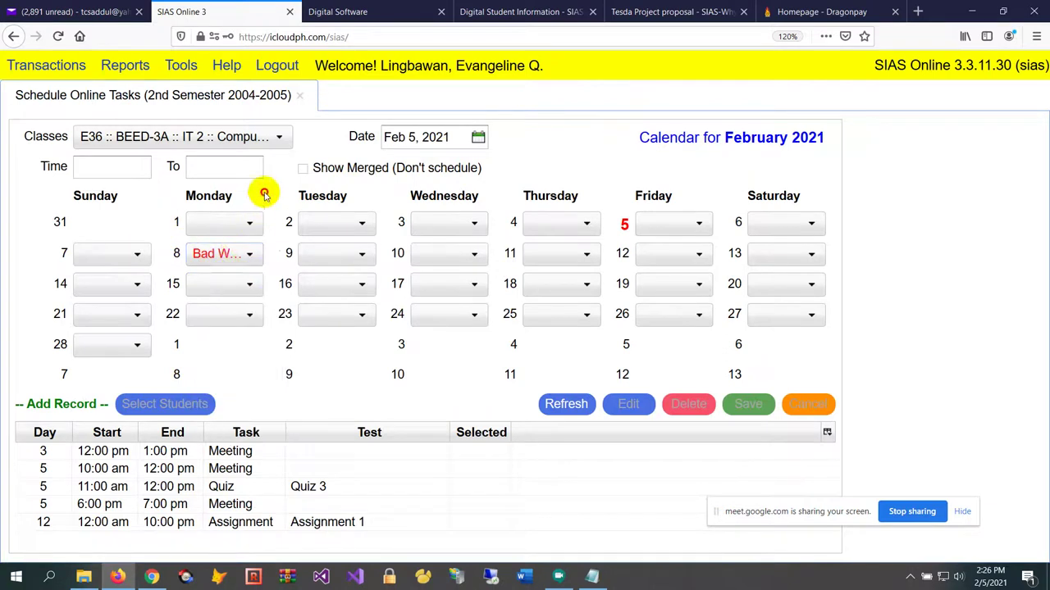
left_click(224, 254)
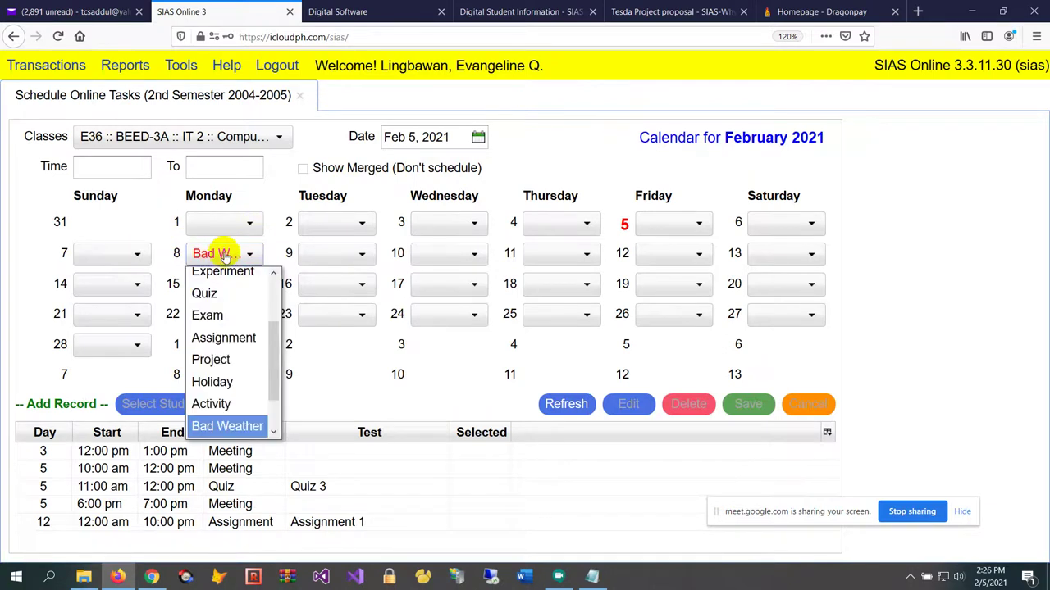
left_click(239, 292)
left_click(244, 260)
left_click(239, 292)
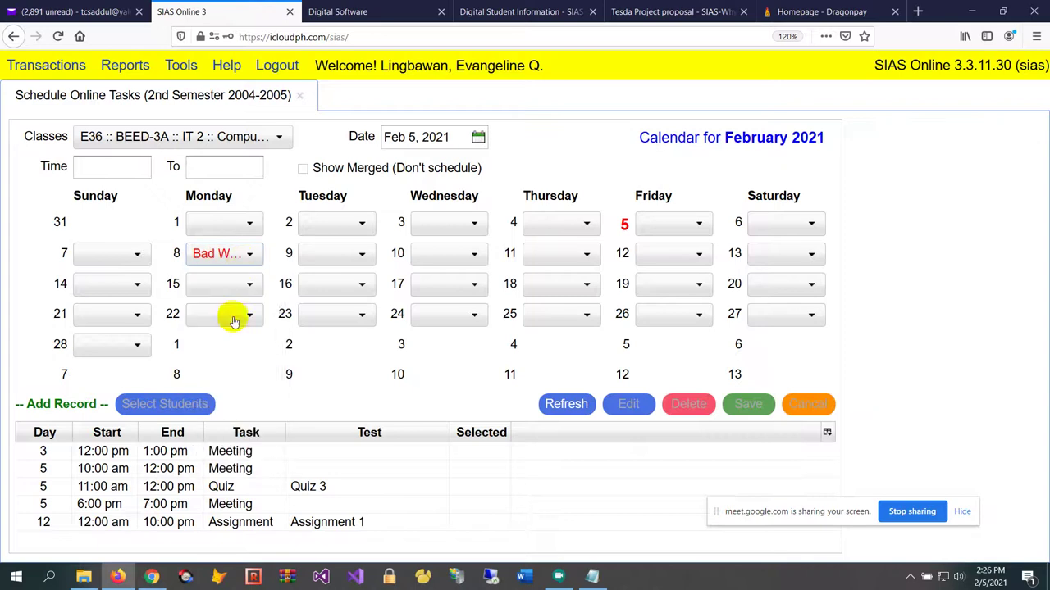
left_click(228, 249)
left_click(219, 302)
left_click(229, 247)
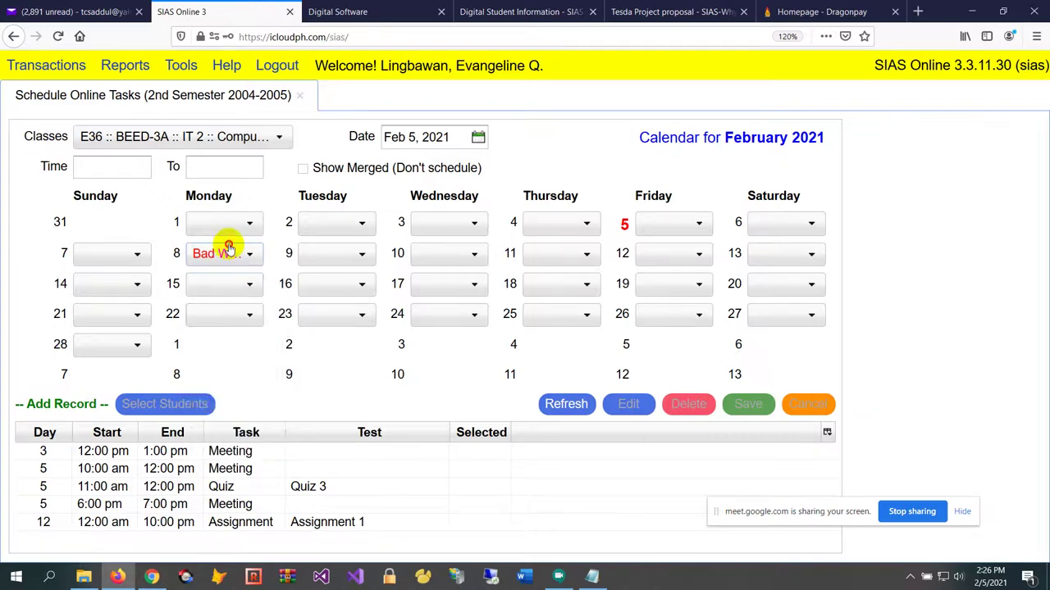
left_click(237, 311)
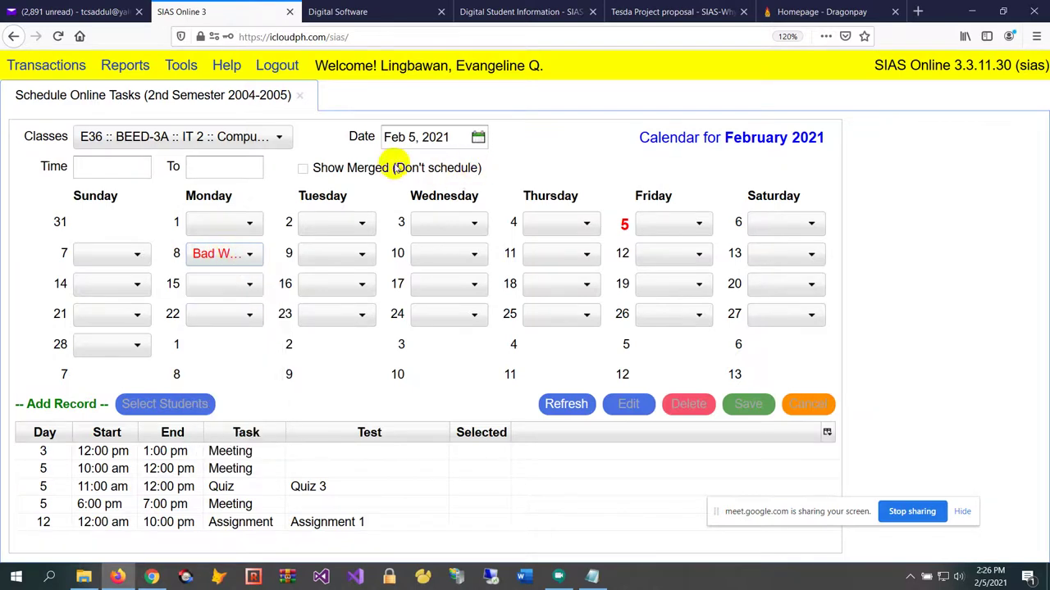
left_click(237, 261)
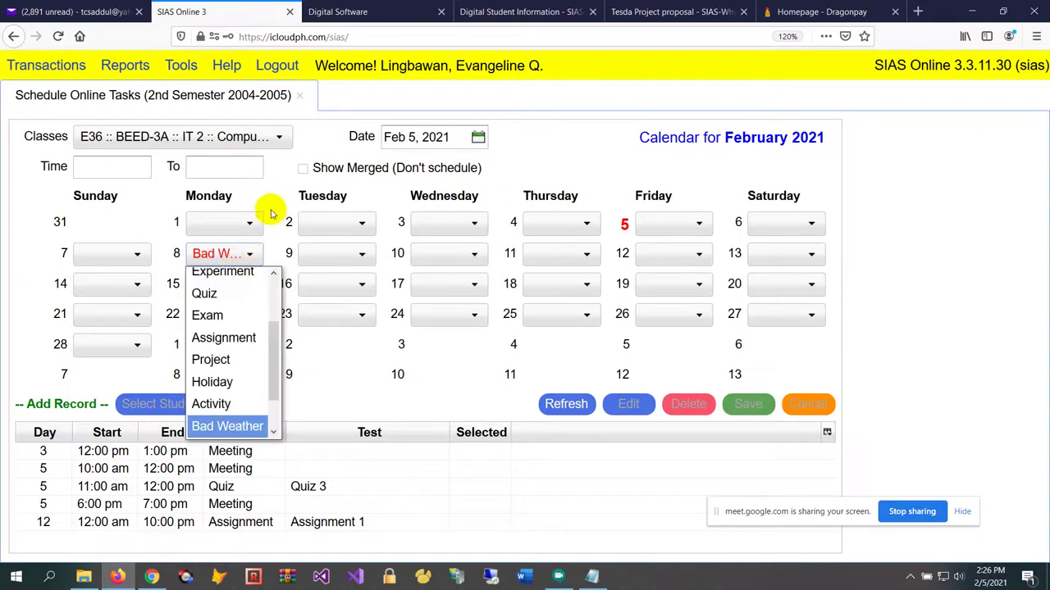
left_click(272, 211)
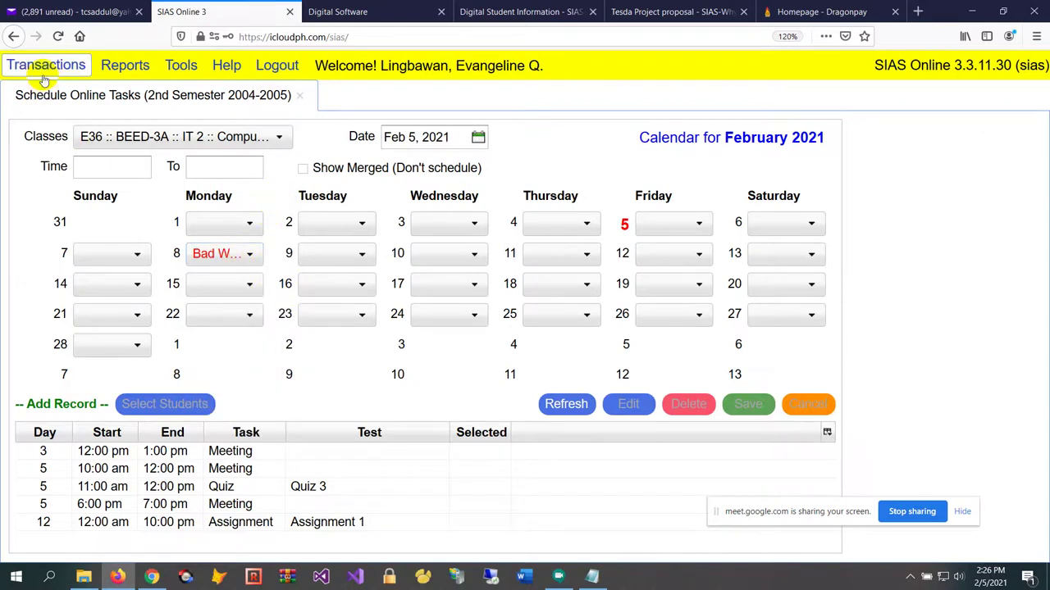
Load the SIAS address in the Digital Software tab and place it beside the first SIAS tab
left_click(437, 39)
key("ctrl+c")
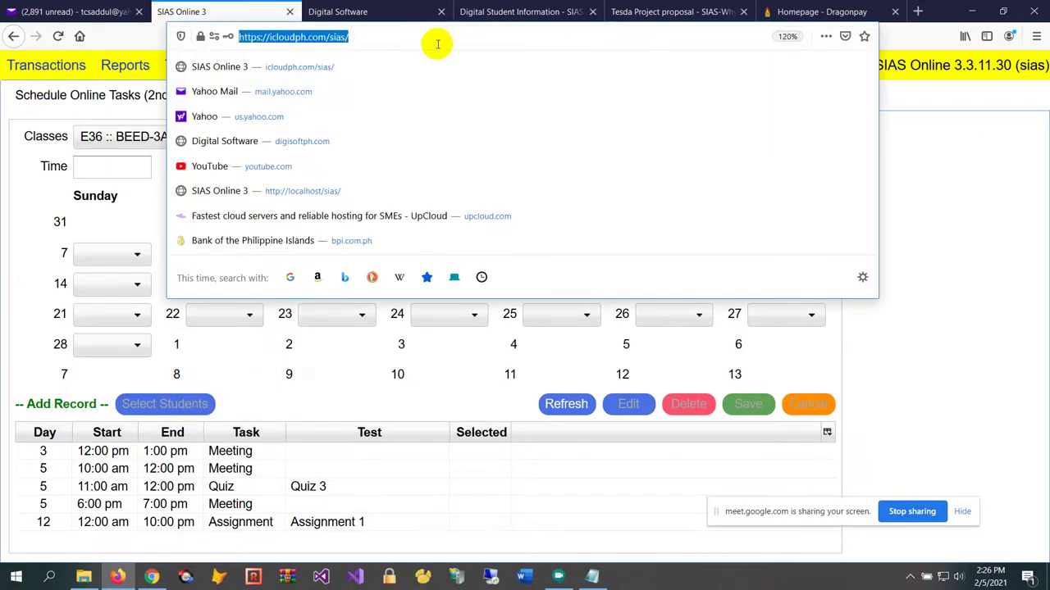
left_click(349, 11)
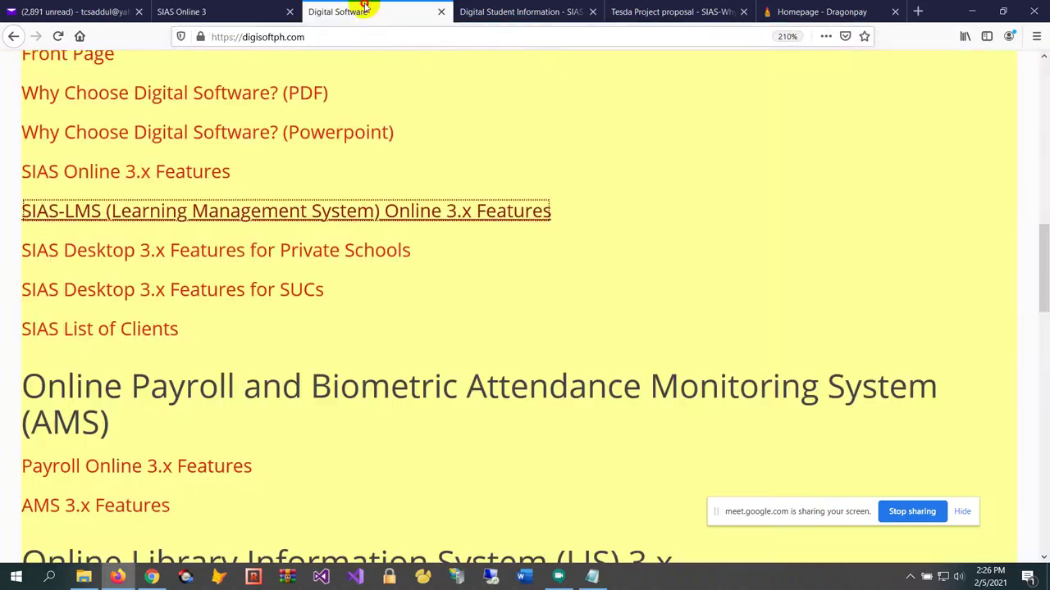
left_click(392, 41)
key("ctrl+v")
key("Return")
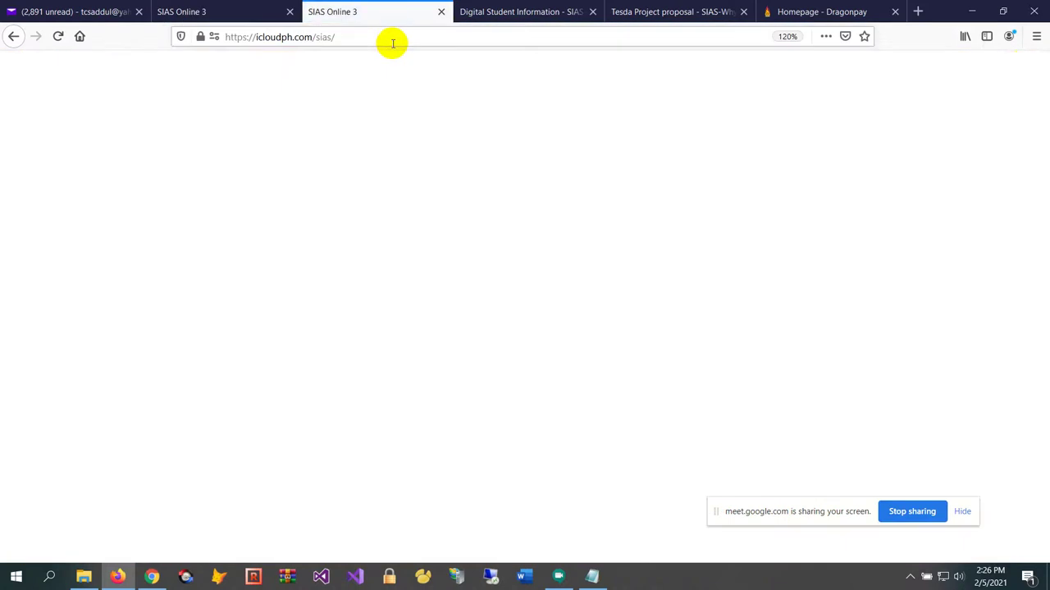
left_click_drag(417, 14, 209, 10)
Log in with the Administrator role using the admin user ID and password
left_click(527, 256)
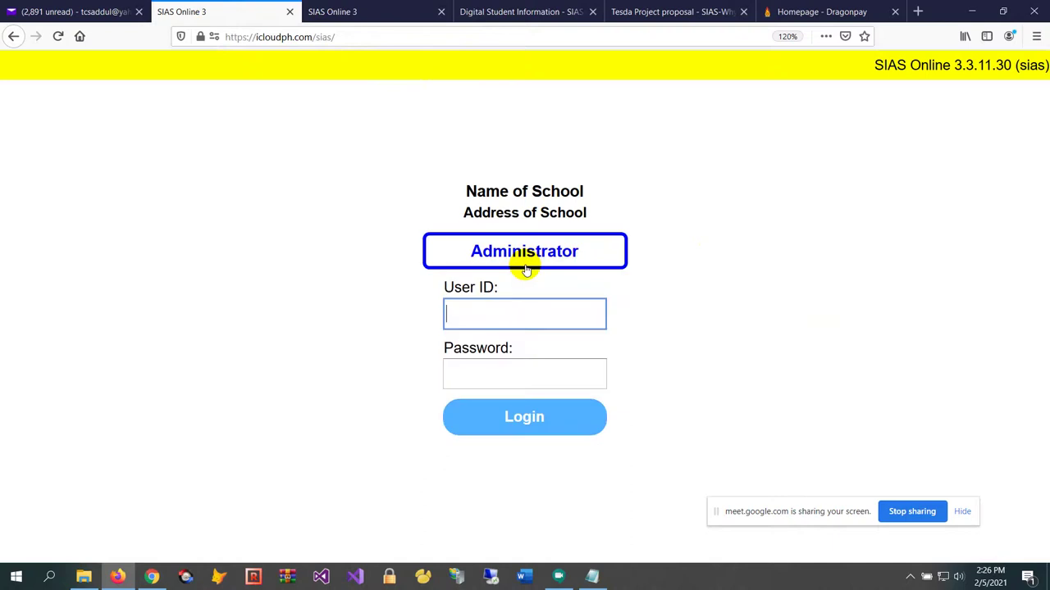
type("•••")
key("Tab")
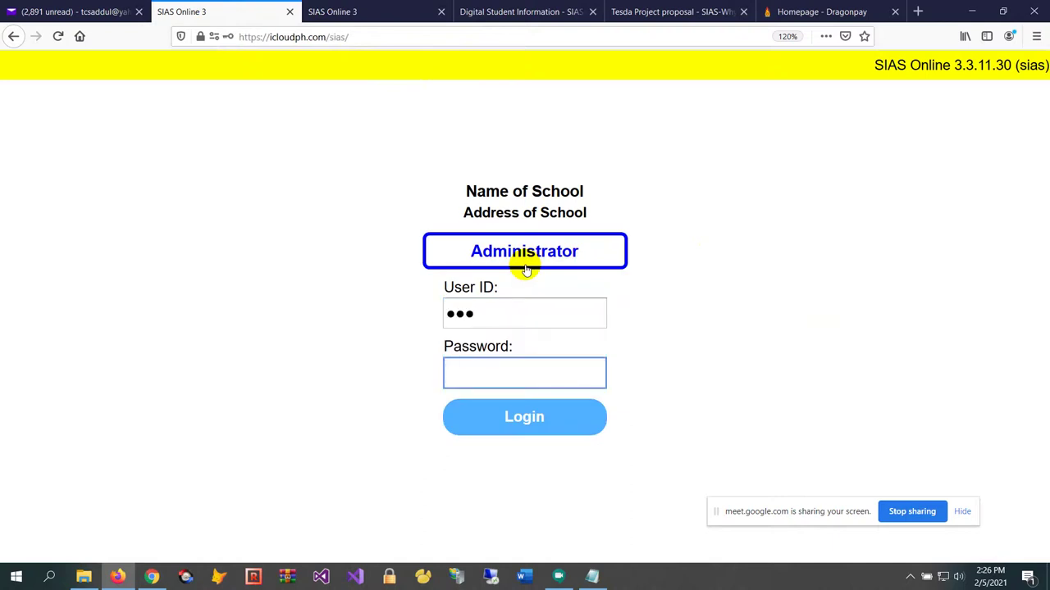
type("•••••••••••••")
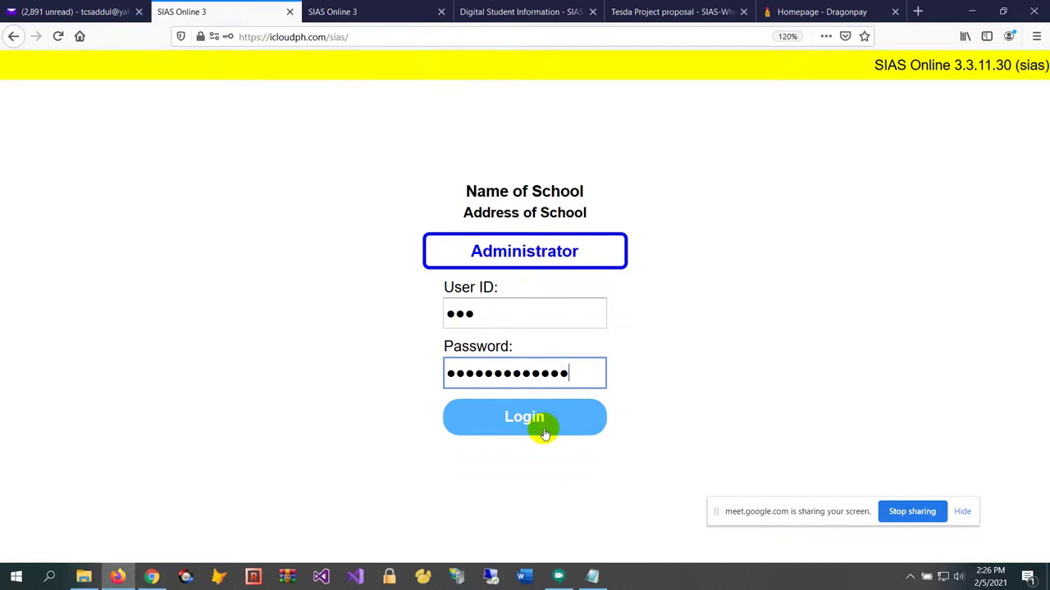
left_click(541, 428)
Open Files > General > Calendar of Activities
left_click(17, 66)
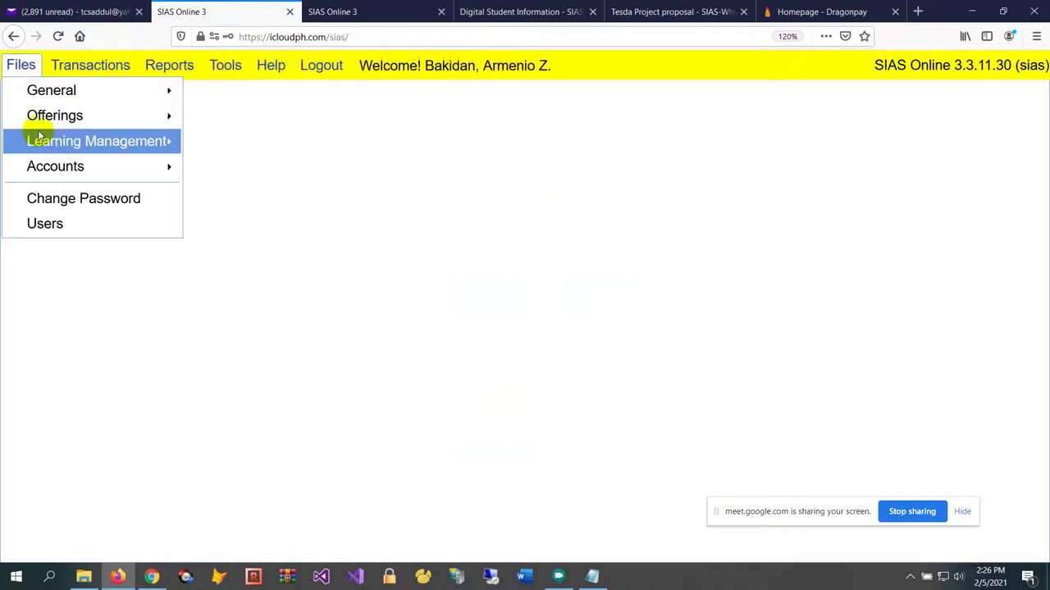
mouse_move(95, 100)
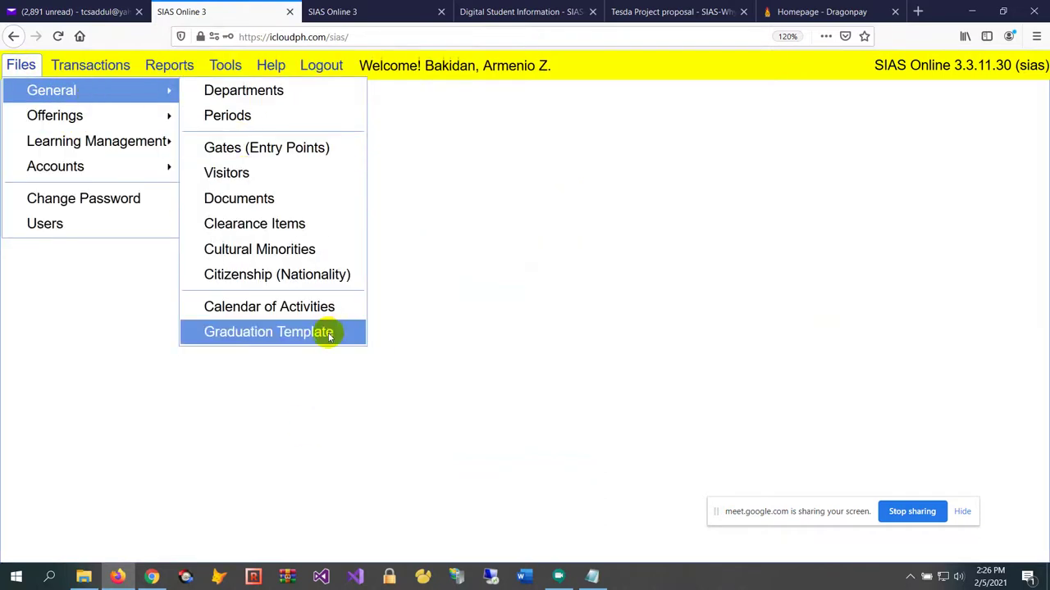
left_click(306, 315)
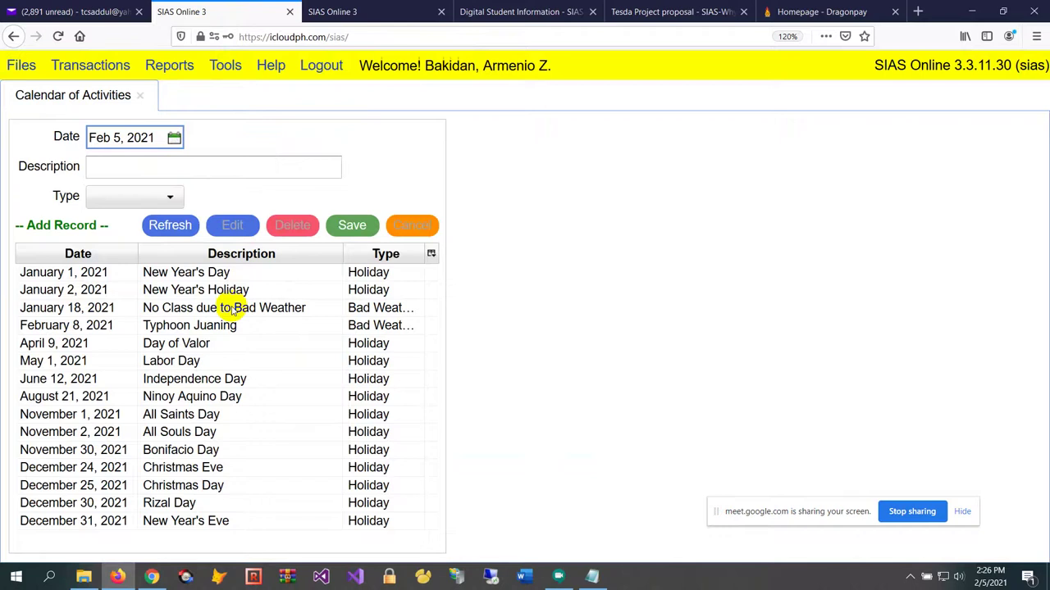
Check February 10's task choices in the online task schedule, then return to the calendar
left_click(410, 12)
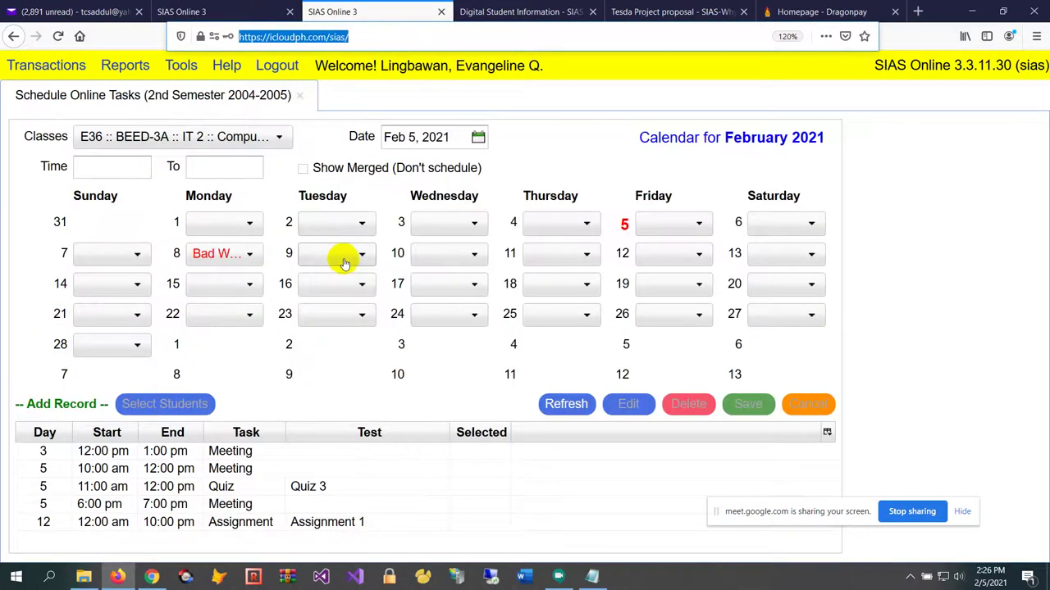
left_click(428, 261)
left_click(428, 261)
left_click(428, 261)
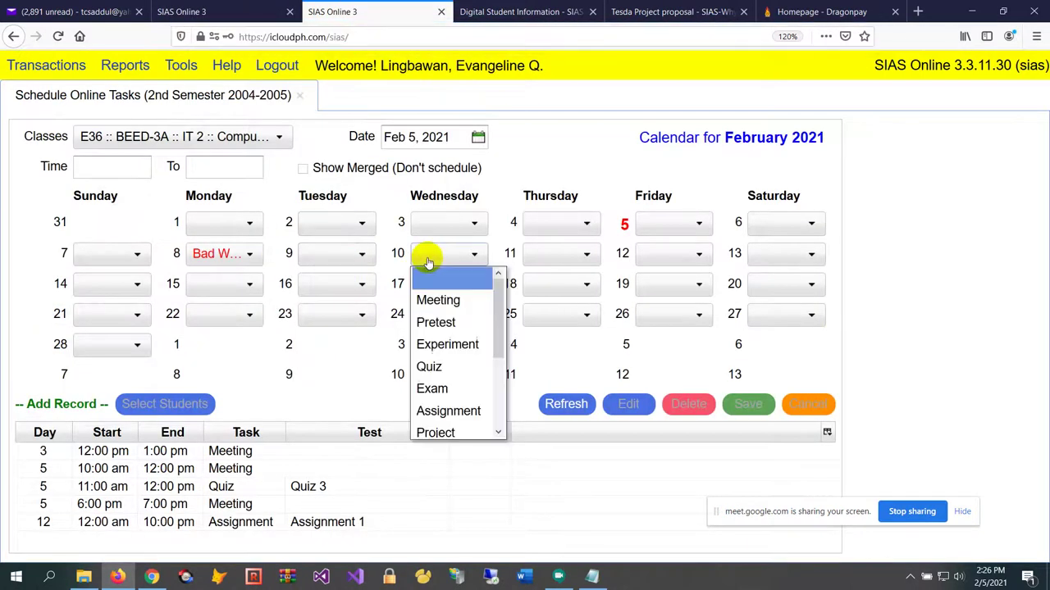
left_click(428, 261)
left_click(251, 12)
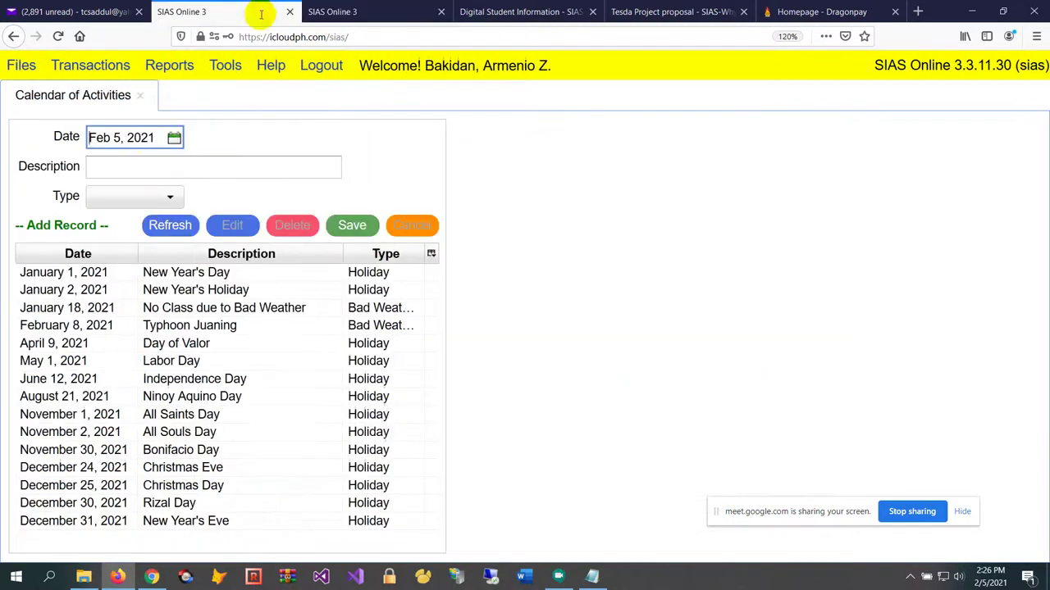
Save a 'Feast of Legazpi' entry of type Activity dated February 10, 2021
left_click(152, 165)
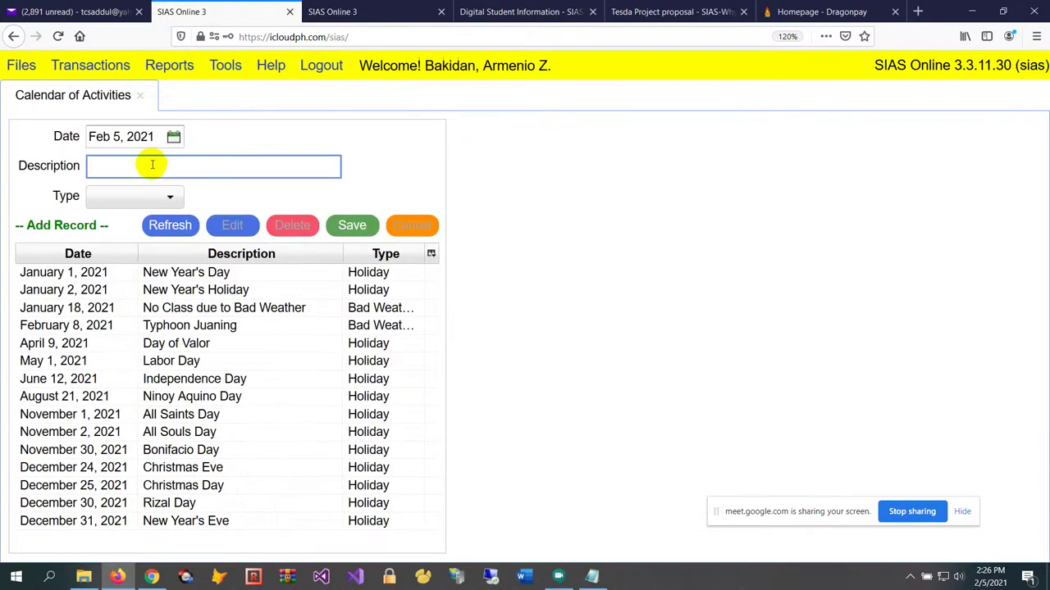
type("Feast of Legazpi")
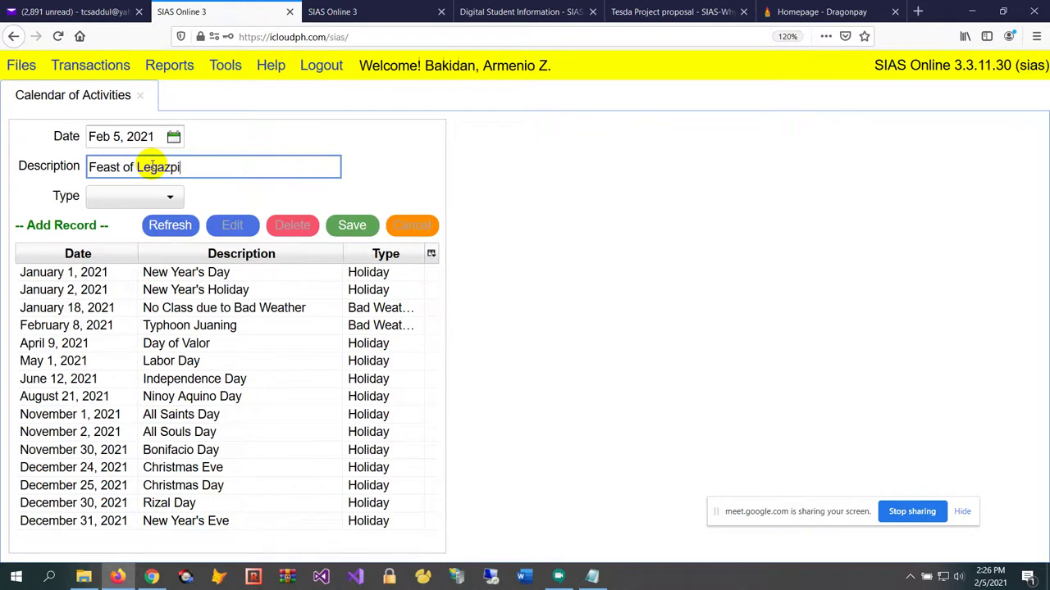
key("Tab")
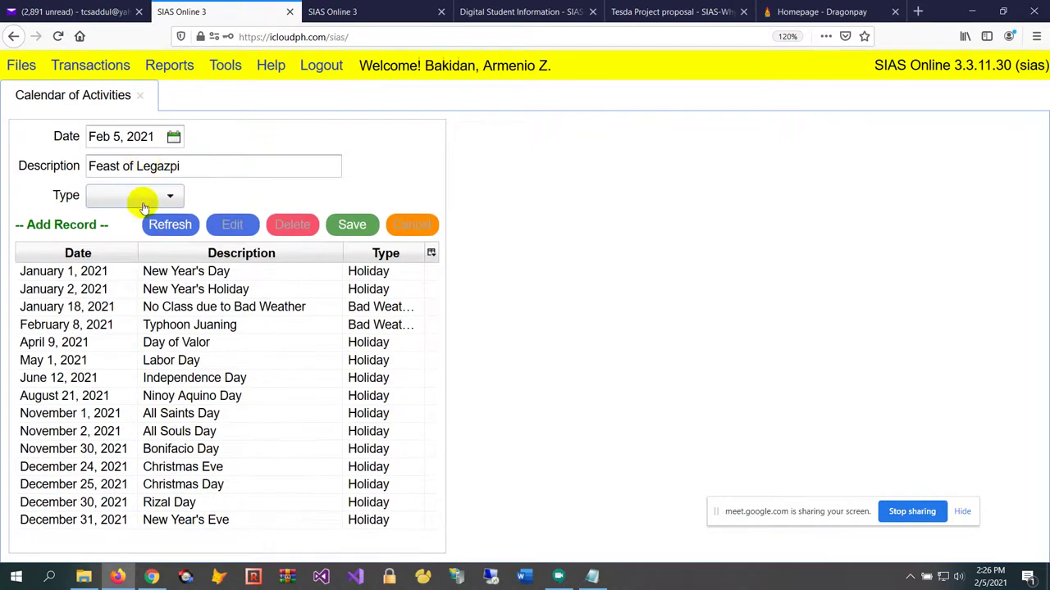
left_click(142, 201)
scroll(142, 344, "down", 2)
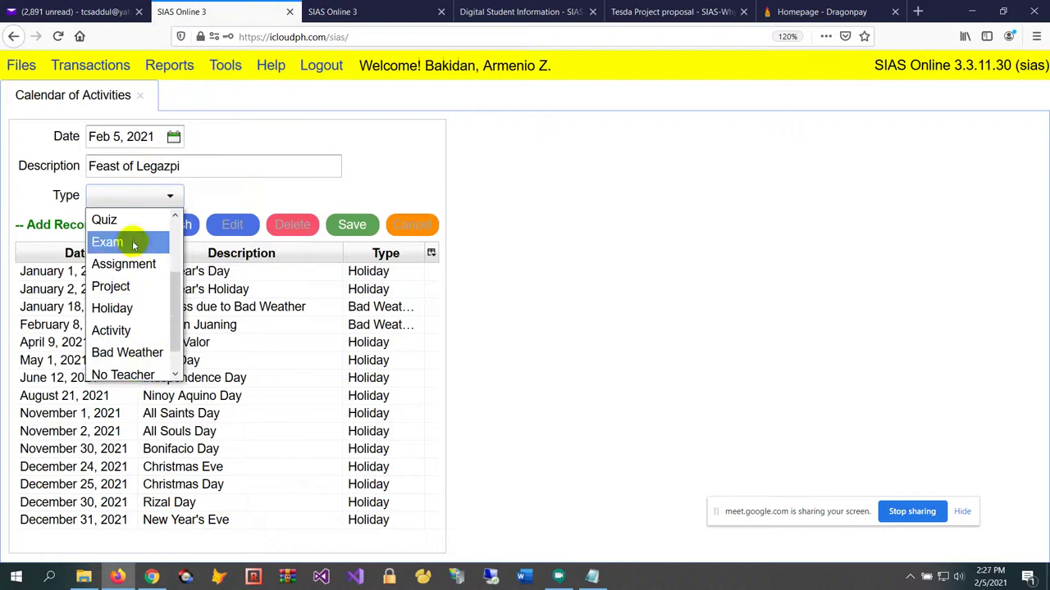
scroll(133, 246, "down", 1)
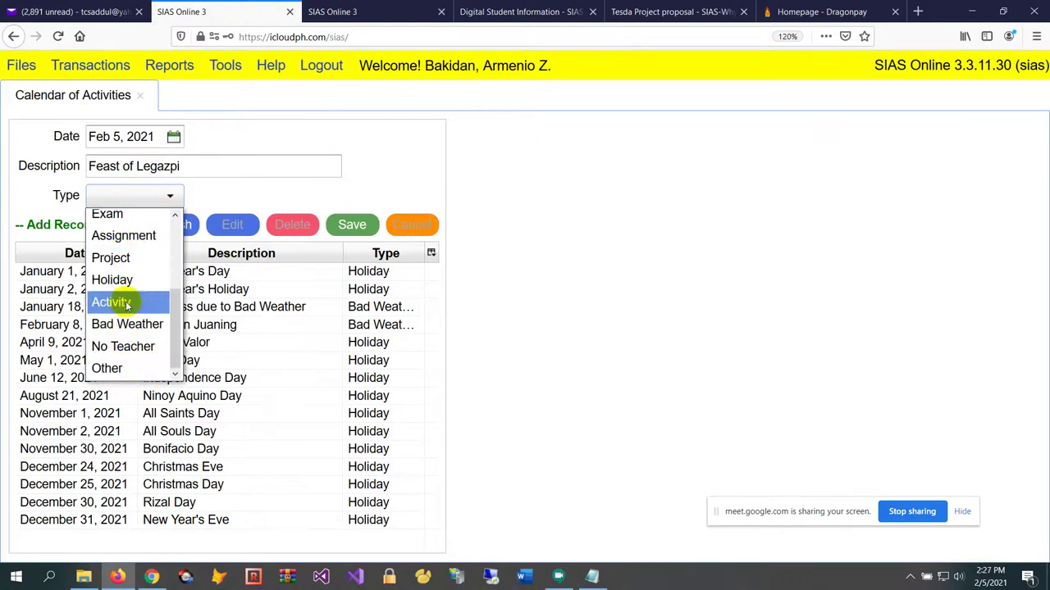
left_click(111, 303)
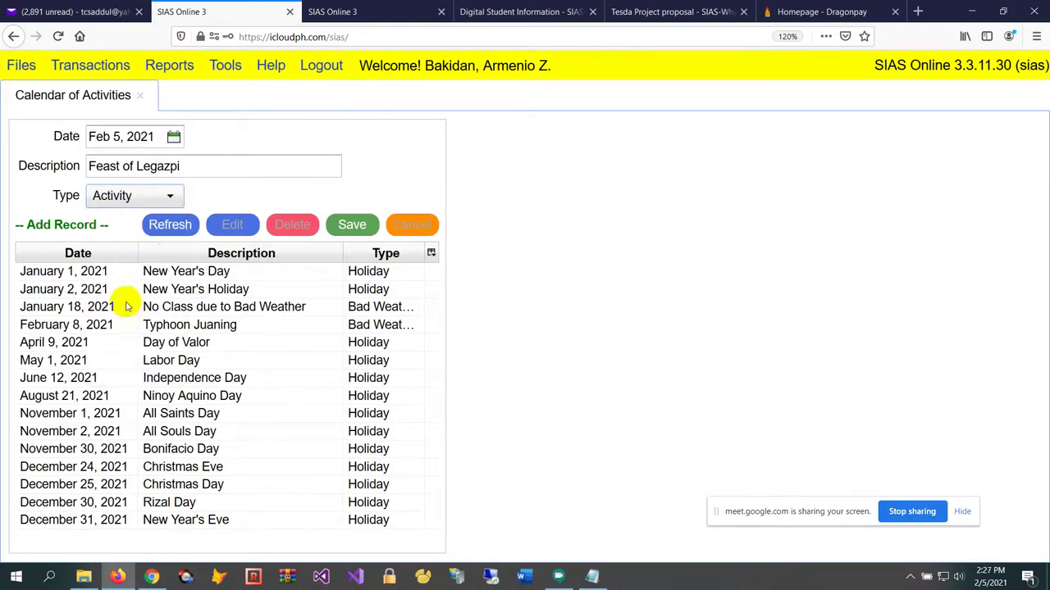
left_click(173, 138)
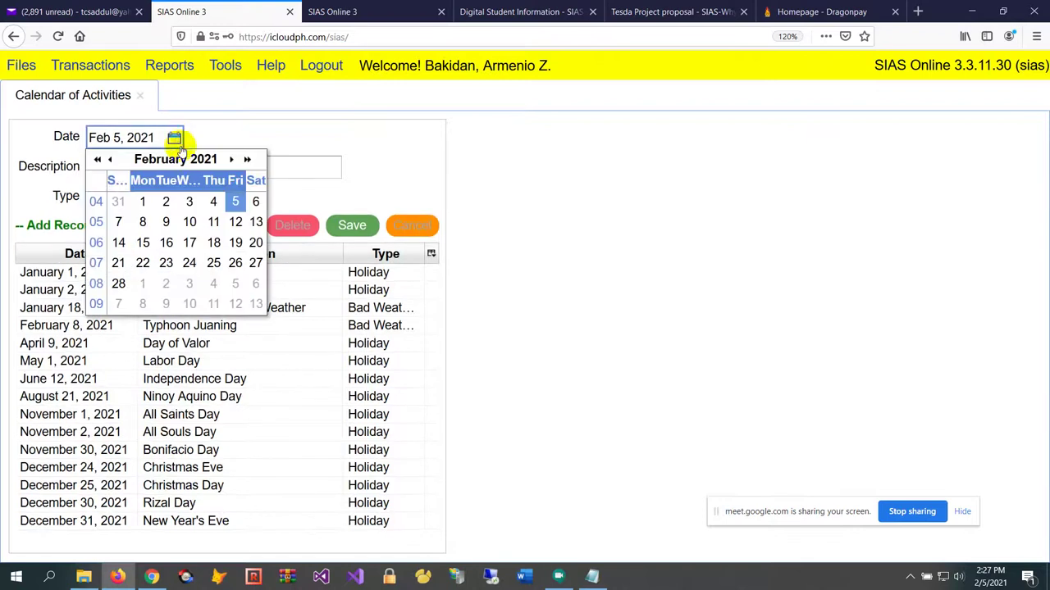
left_click(191, 221)
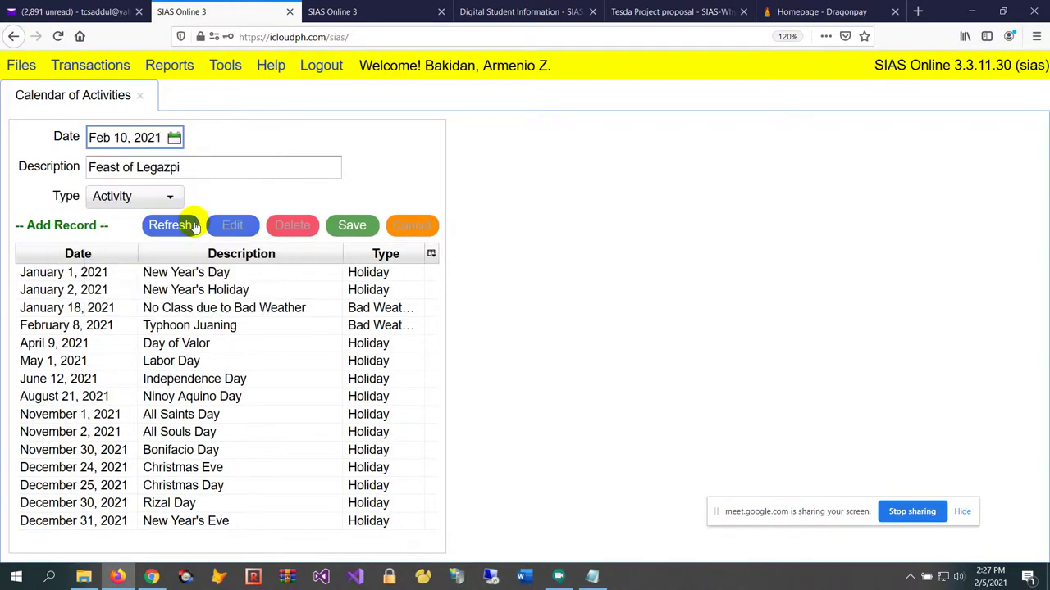
left_click(368, 225)
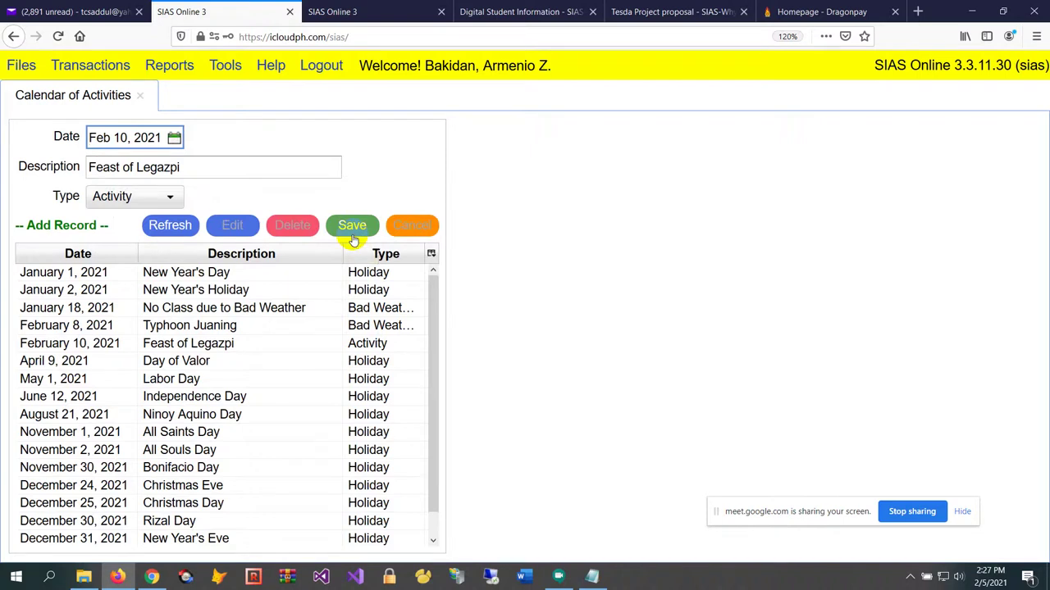
left_click(375, 17)
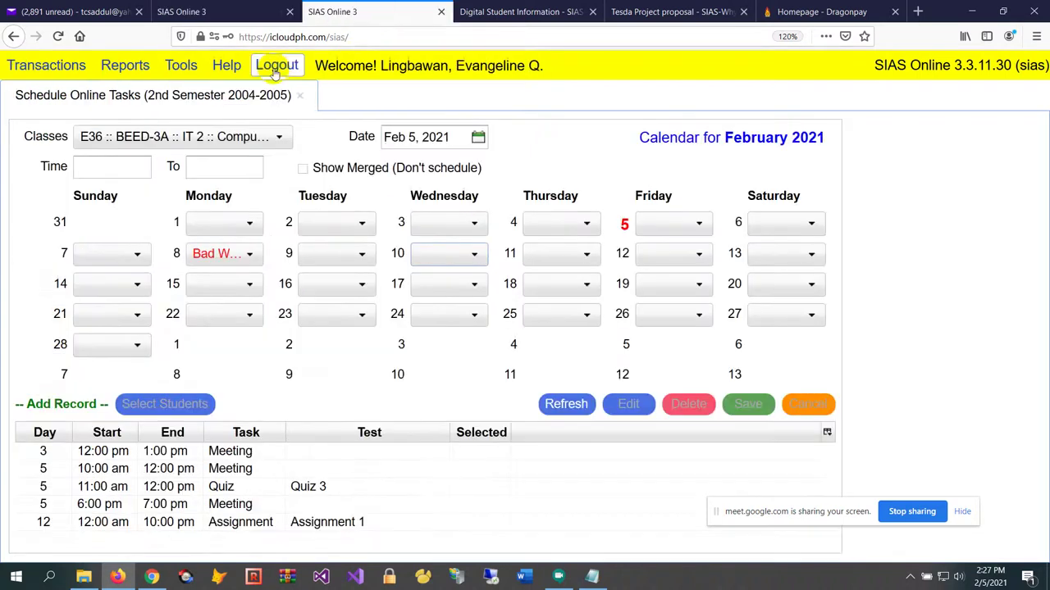
left_click(304, 98)
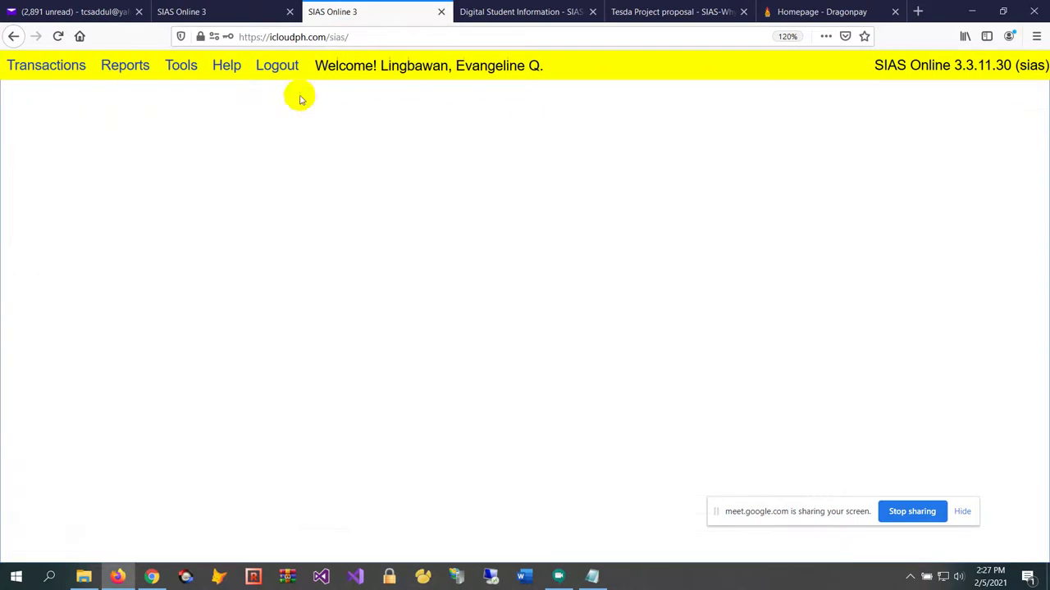
left_click(46, 66)
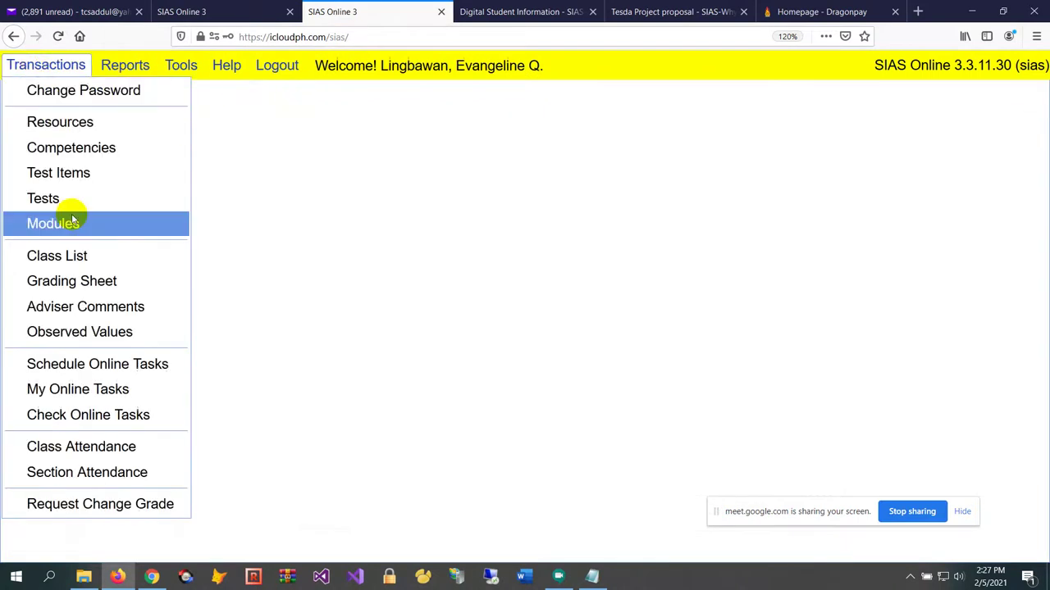
left_click(123, 364)
left_click(230, 139)
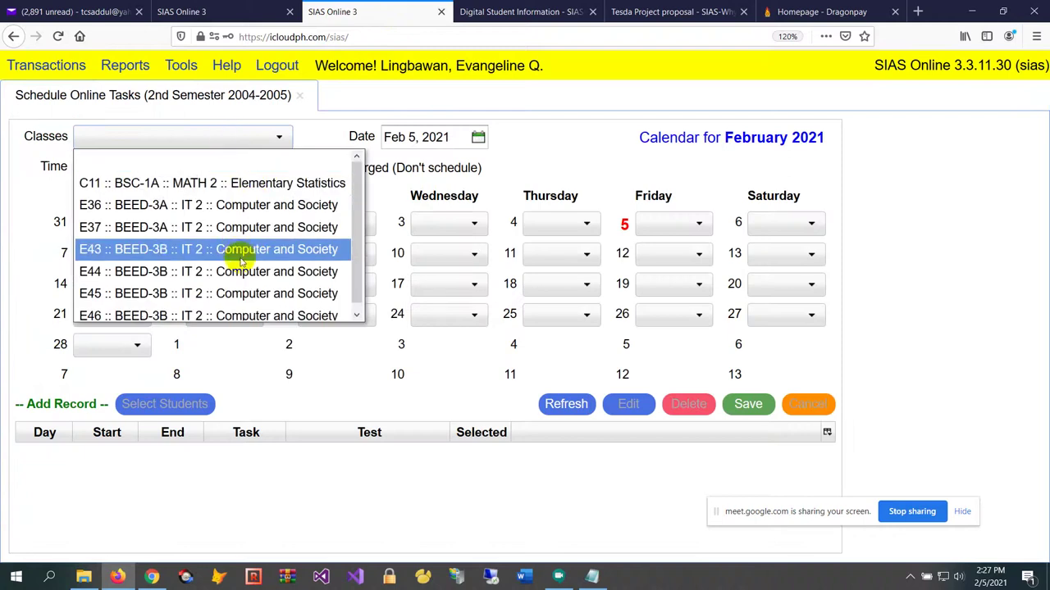
left_click(234, 205)
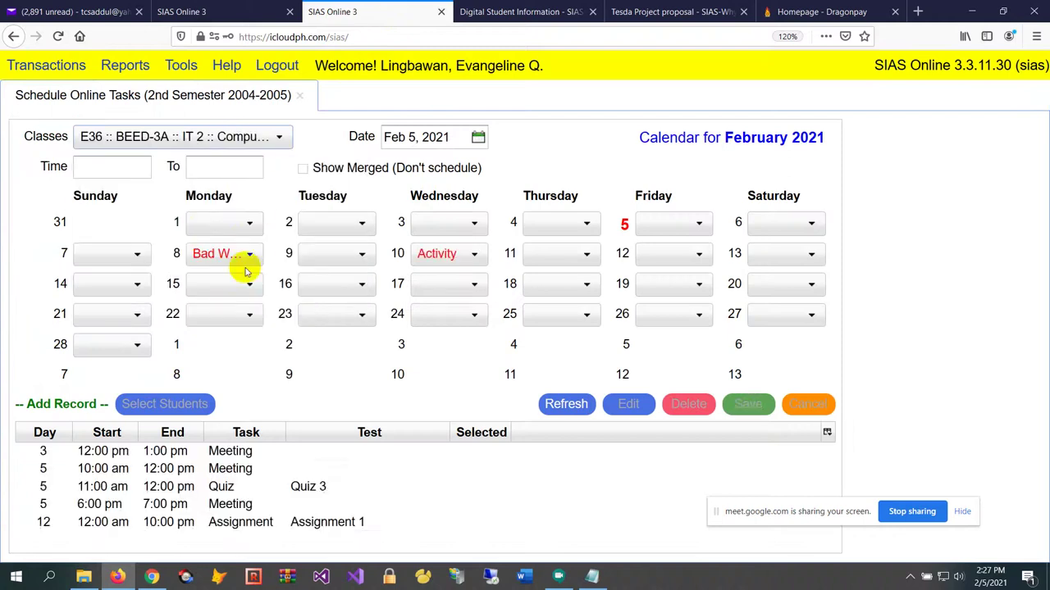
left_click(456, 254)
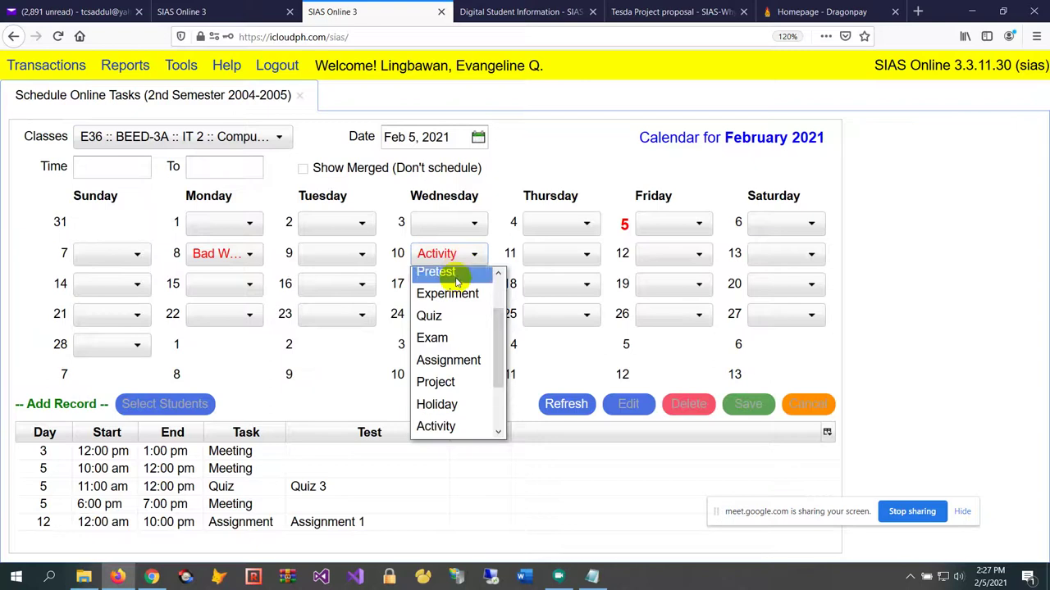
scroll(452, 368, "up", 1)
scroll(447, 344, "down", 1)
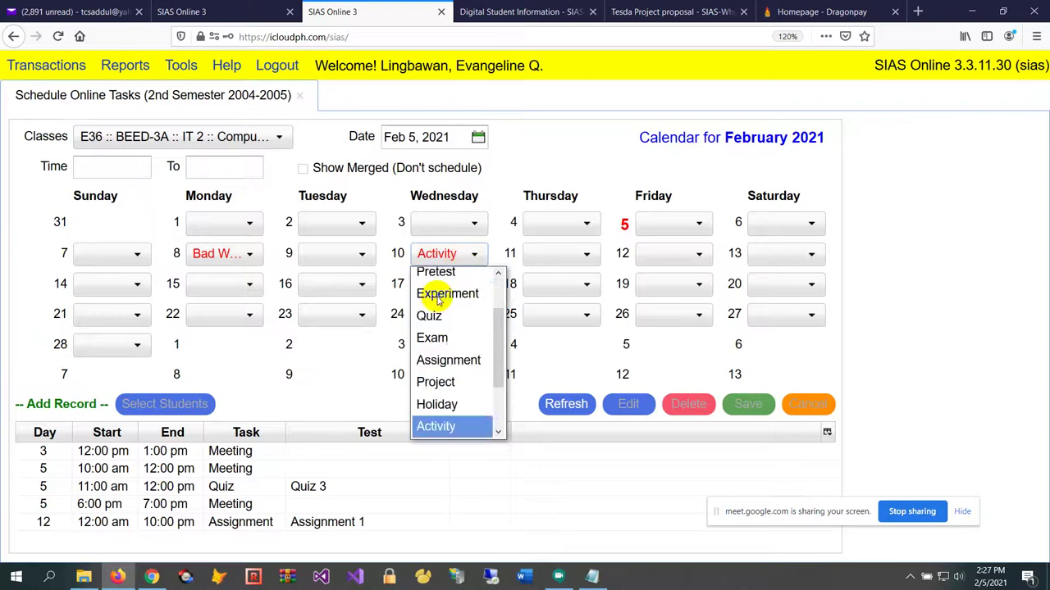
key("Escape")
left_click(461, 253)
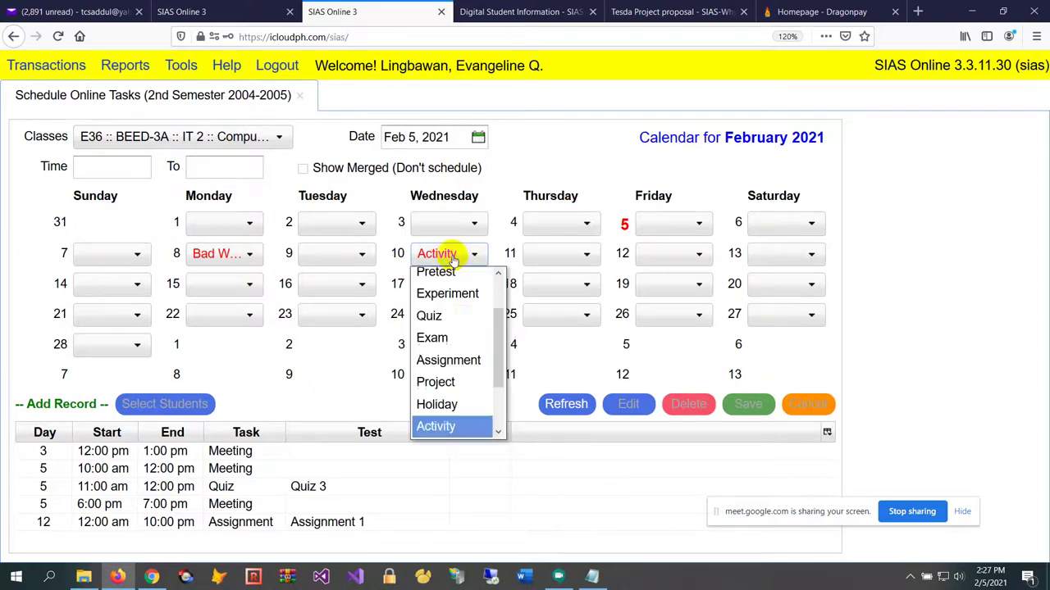
scroll(460, 295, "up", 1)
left_click(462, 256)
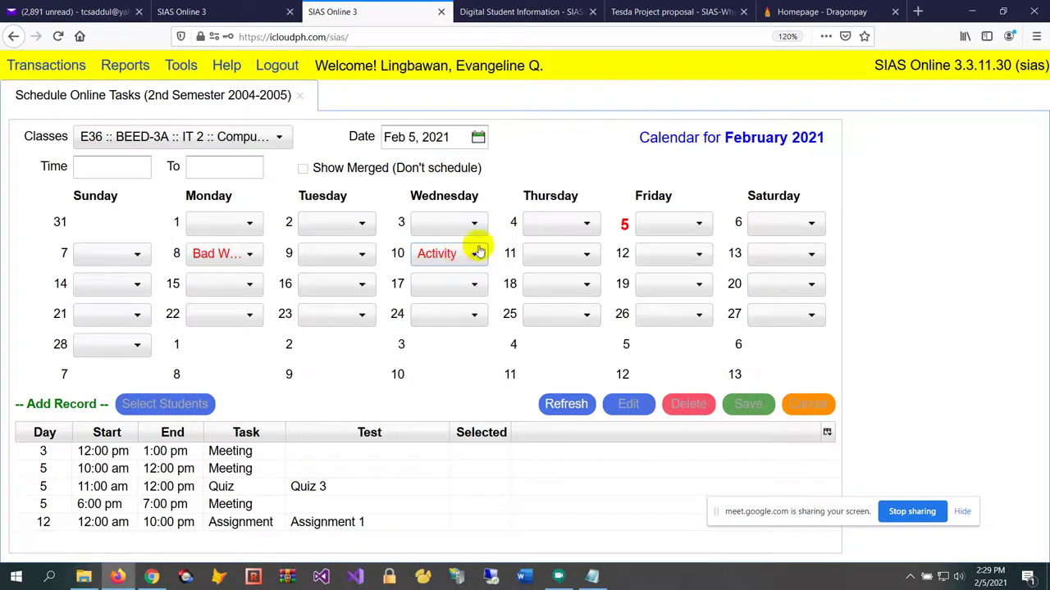
left_click(459, 226)
left_click(536, 160)
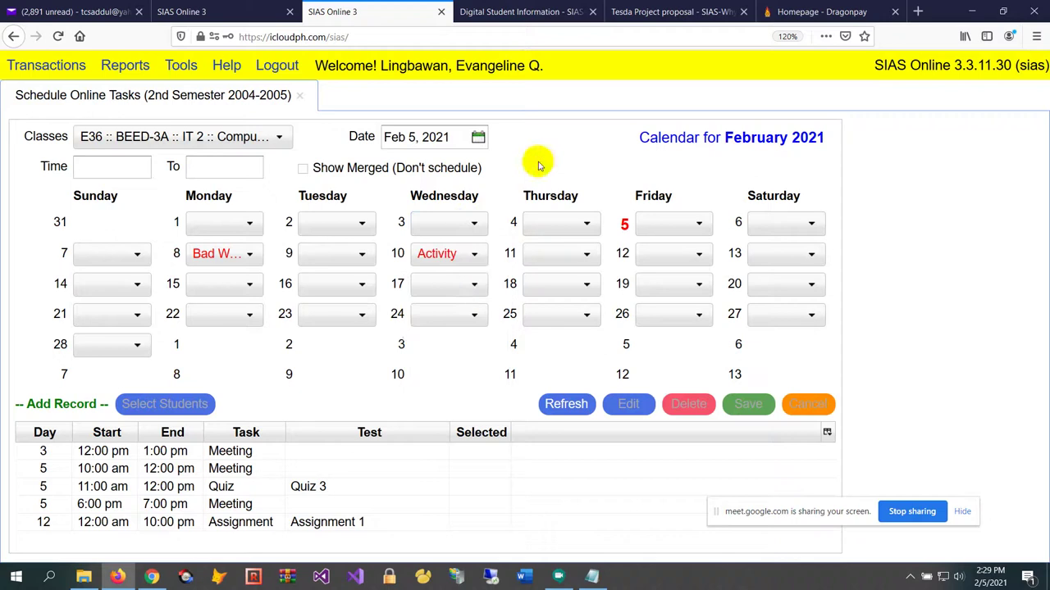
left_click(230, 489)
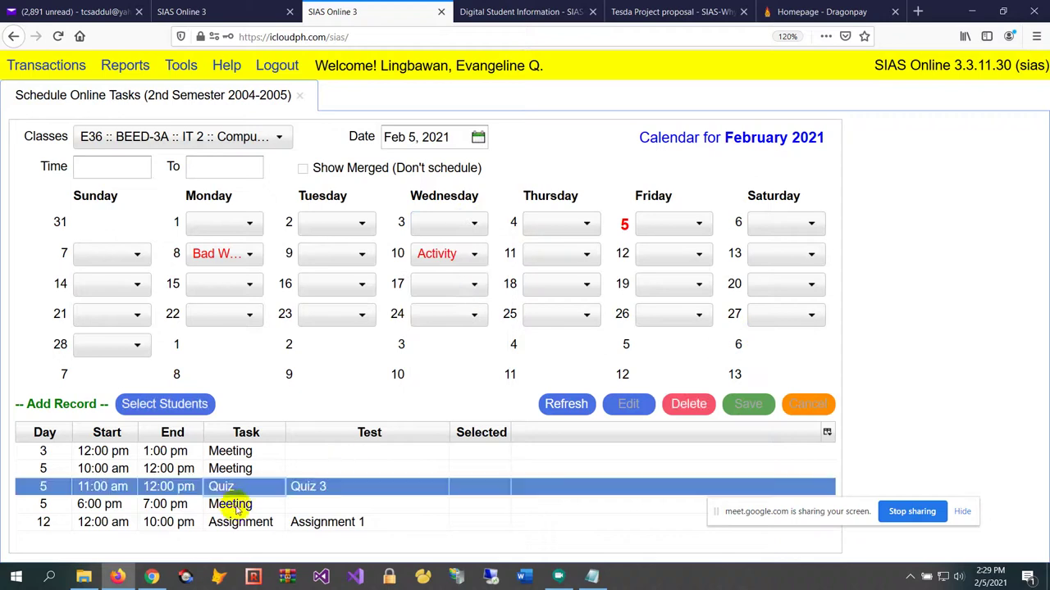
left_click(238, 505)
left_click(260, 487)
left_click(259, 469)
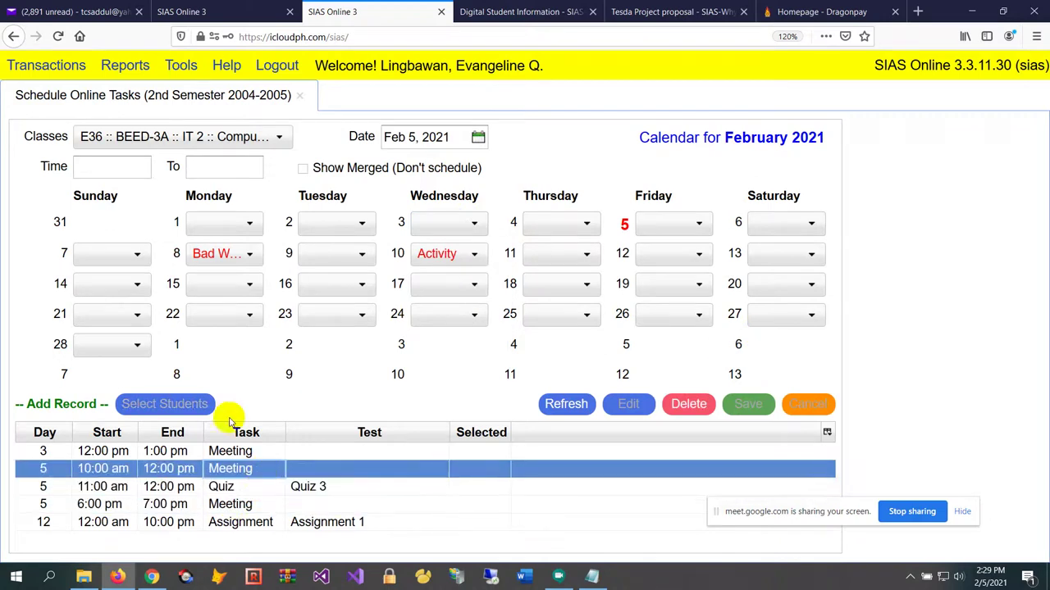
left_click(136, 168)
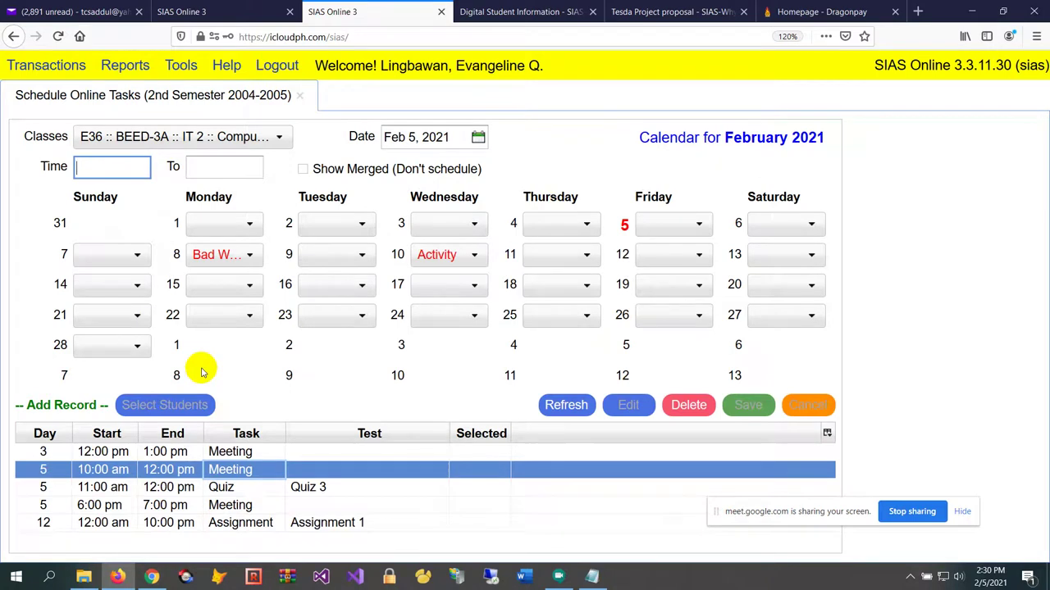
left_click(174, 506)
left_click(171, 489)
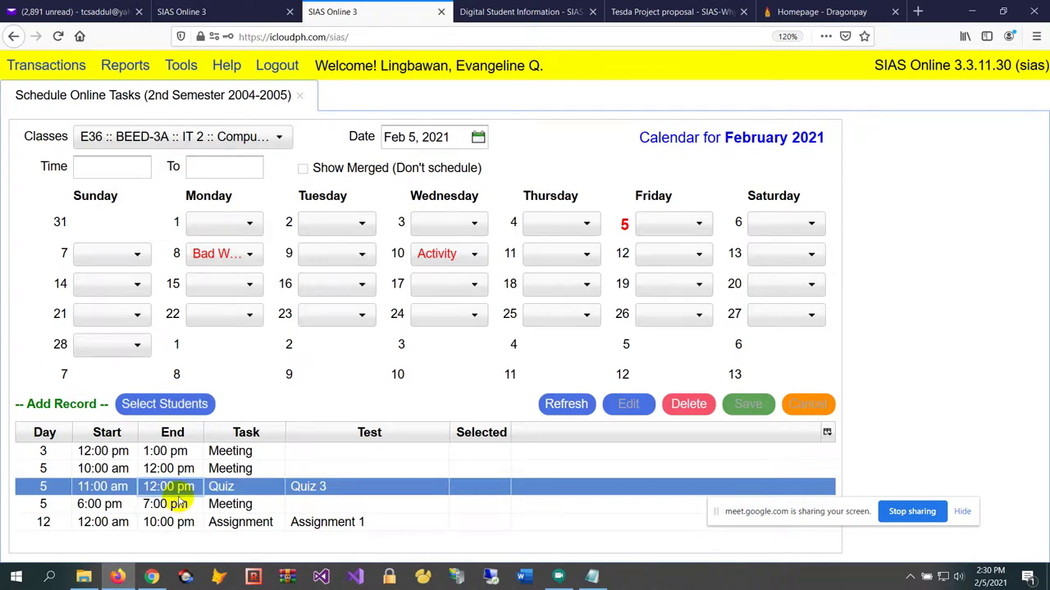
left_click(177, 505)
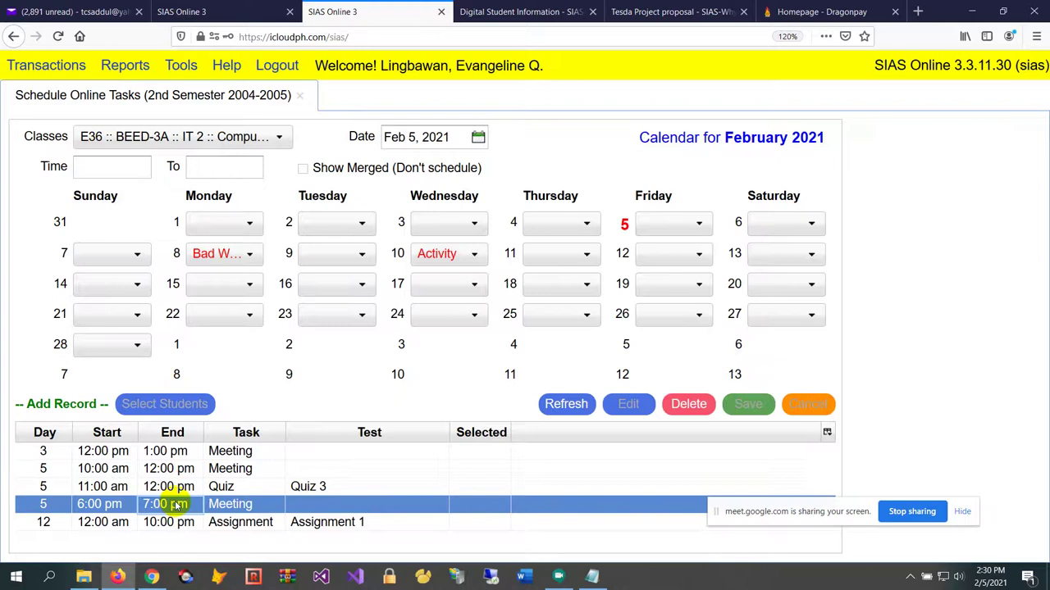
left_click(115, 167)
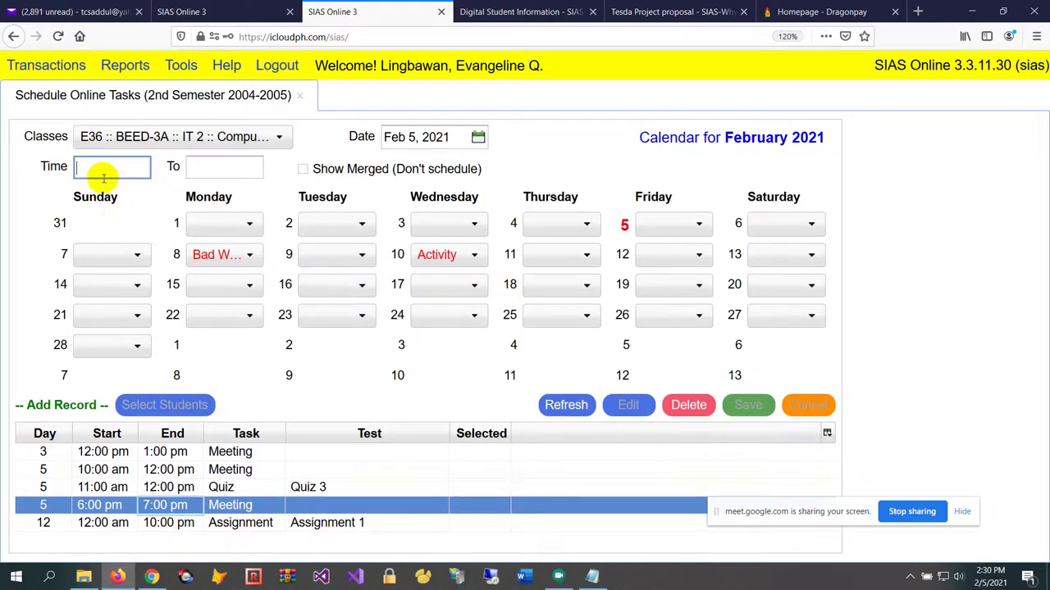
Schedule a 5:00 pm–7:00 pm Meeting on Friday 5 and dismiss the section-schedule conflict warning
type("5:00 ")
type("pm")
key("Tab")
type("7:00 p")
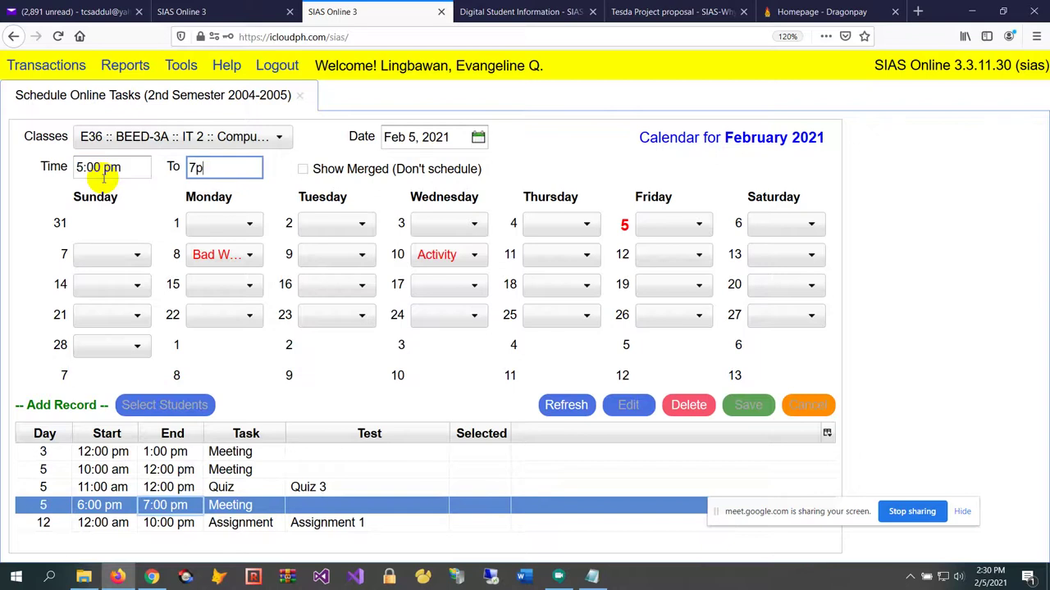
type("m")
key("Tab")
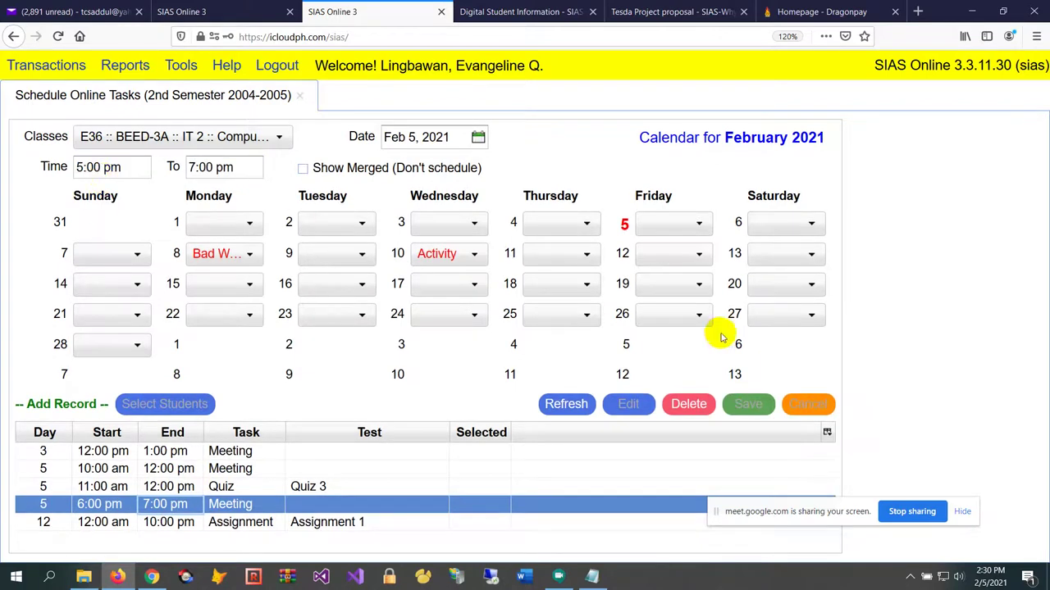
left_click(673, 227)
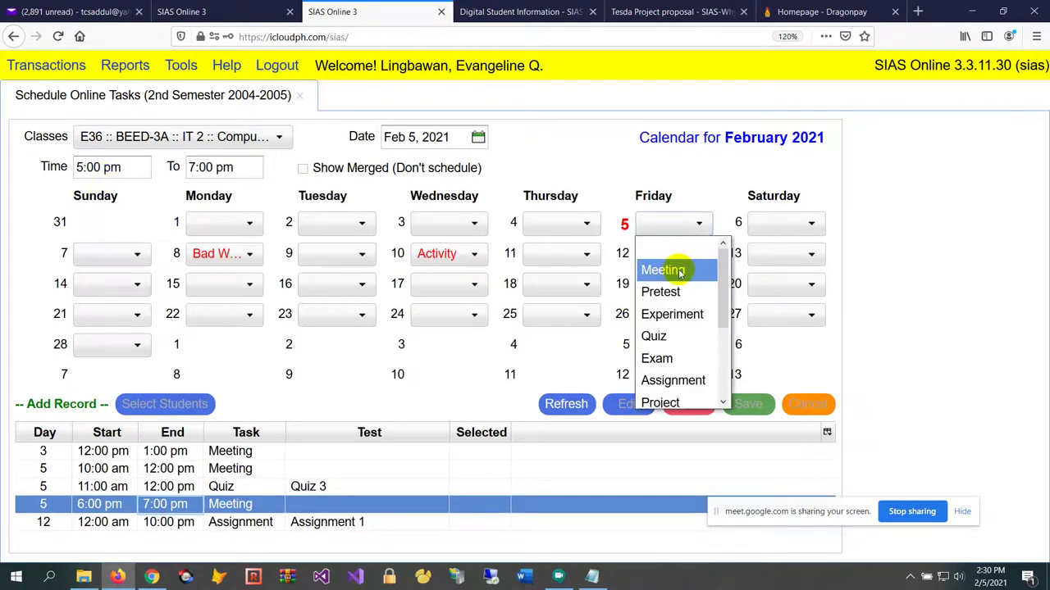
left_click(663, 269)
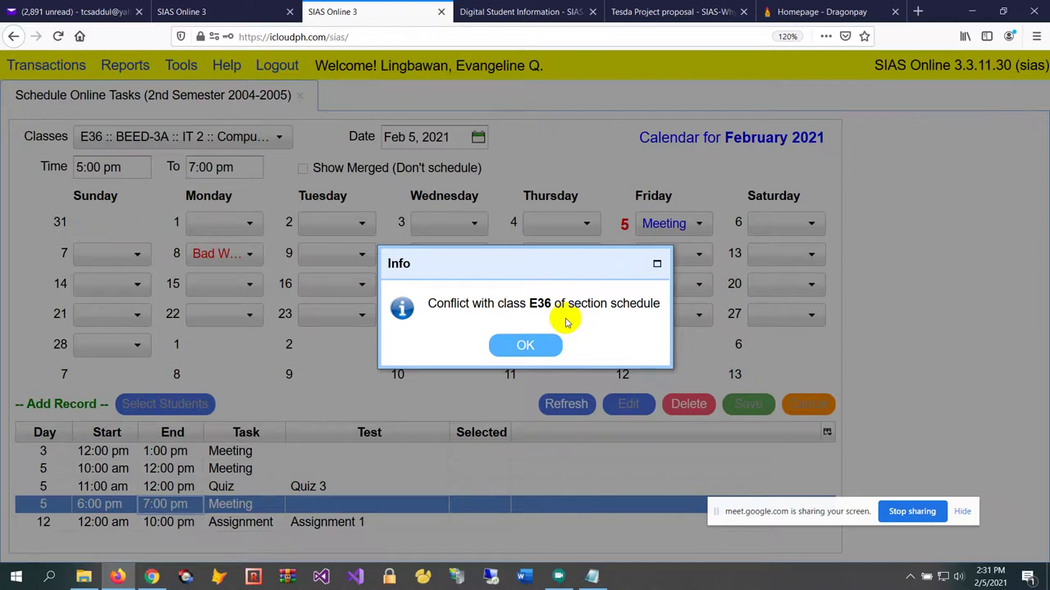
left_click(527, 347)
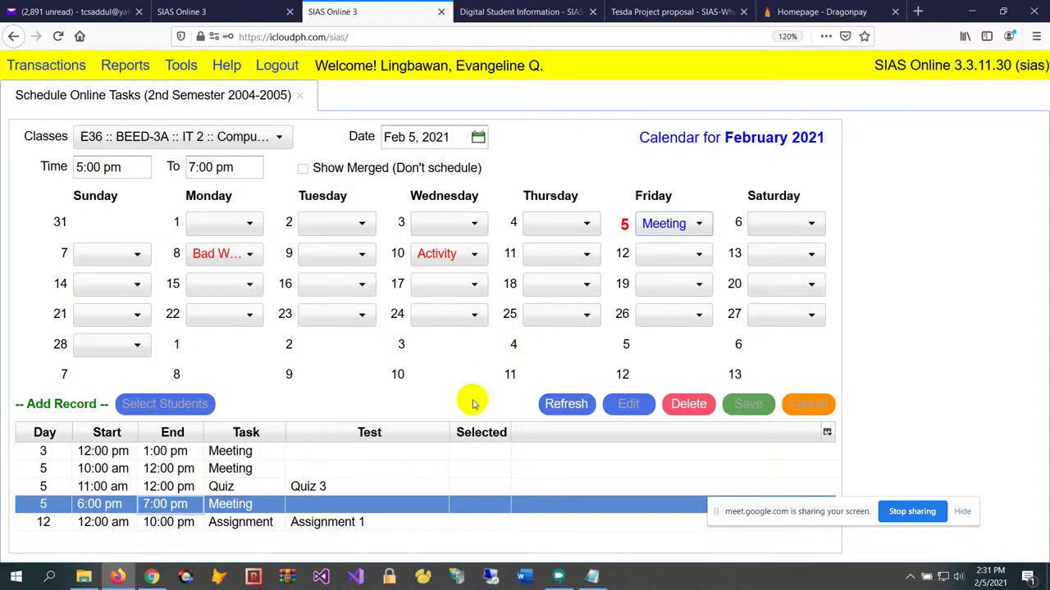
left_click(671, 229)
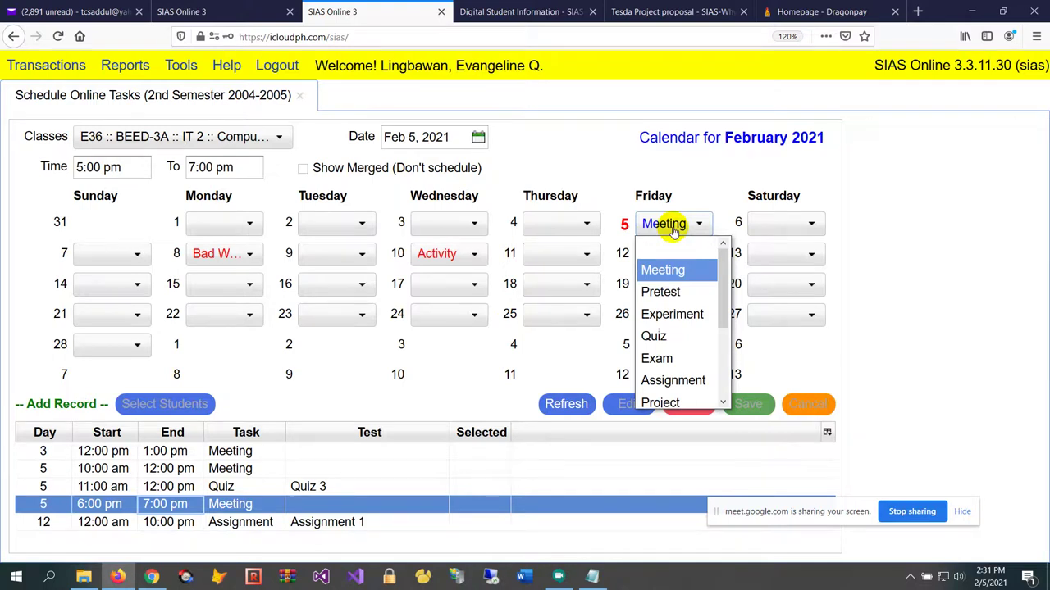
left_click(530, 170)
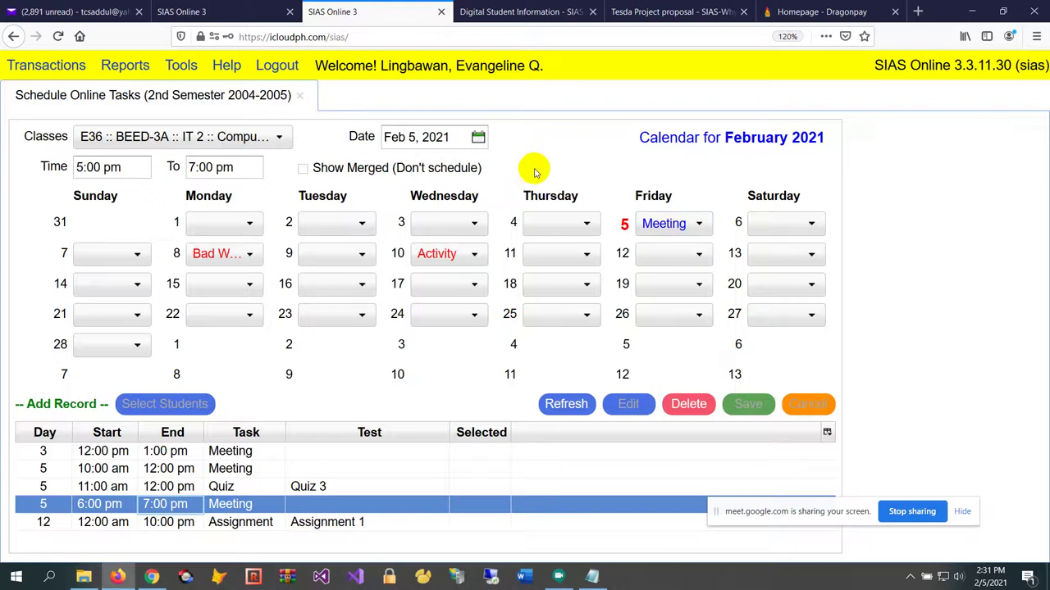
left_click(231, 486)
left_click(242, 469)
left_click(250, 487)
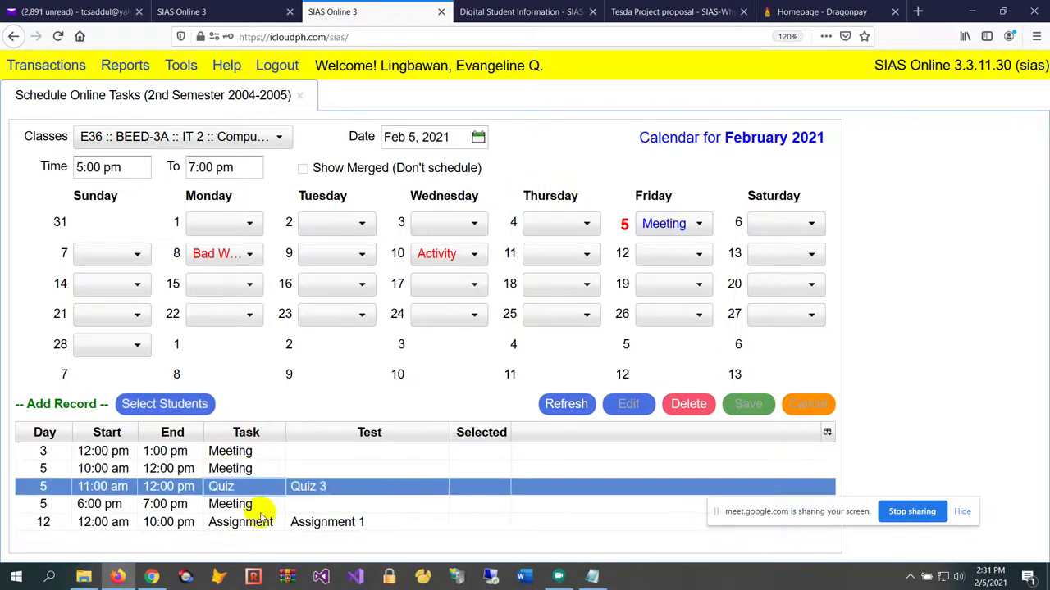
left_click(261, 505)
left_click(263, 487)
left_click(265, 469)
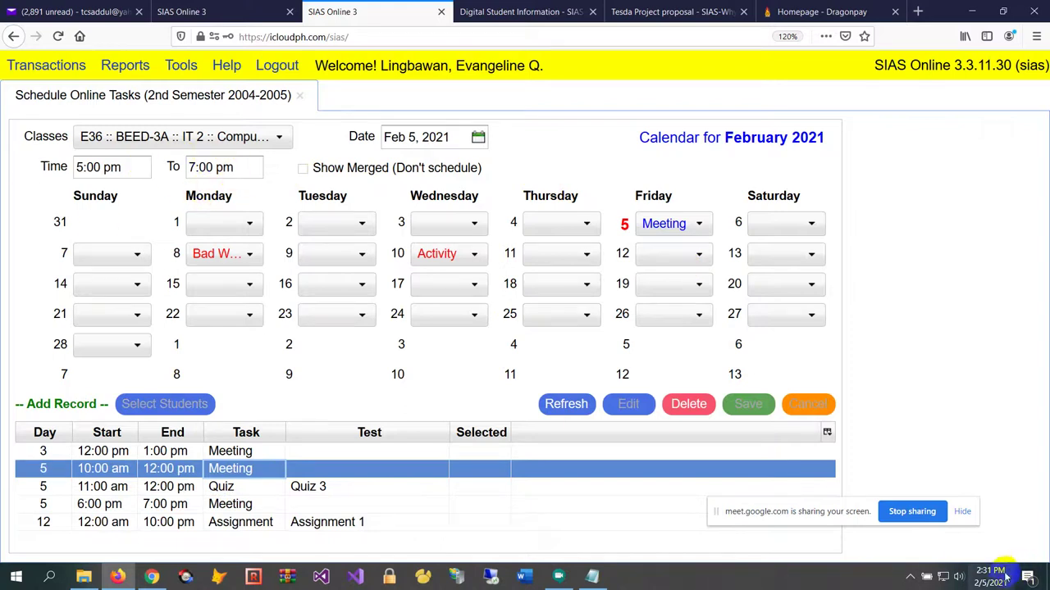
mouse_move(996, 582)
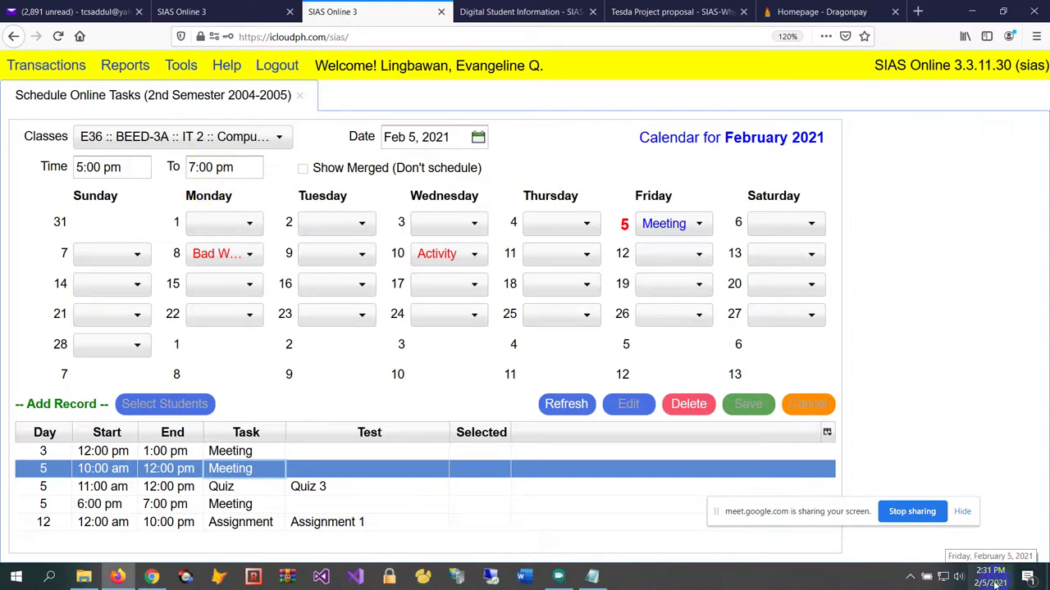
Set the task time range to 3:00 pm to 4pm
left_click(130, 169)
type("3:00 pm")
key("Tab")
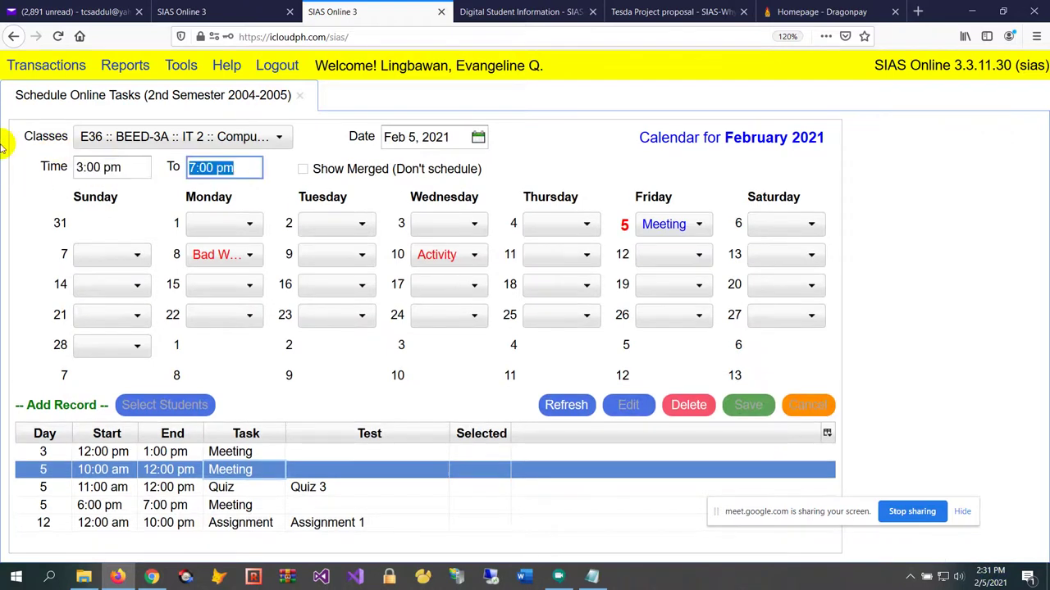
type("4pm")
key("Tab")
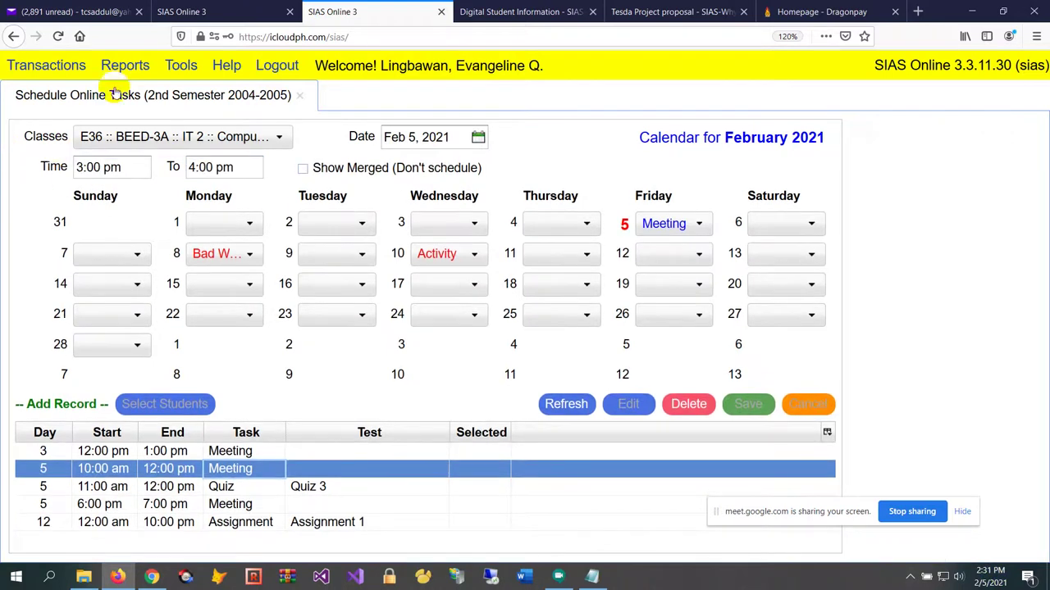
Choose Meeting for Friday 5, cancelling the accidental test search
left_click(695, 226)
left_click(693, 298)
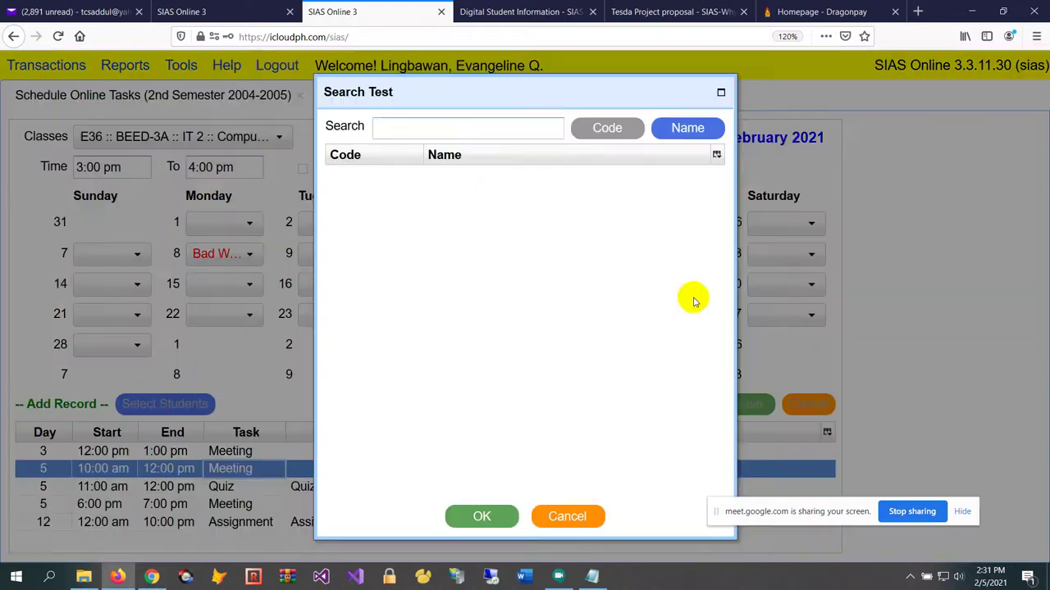
left_click(543, 516)
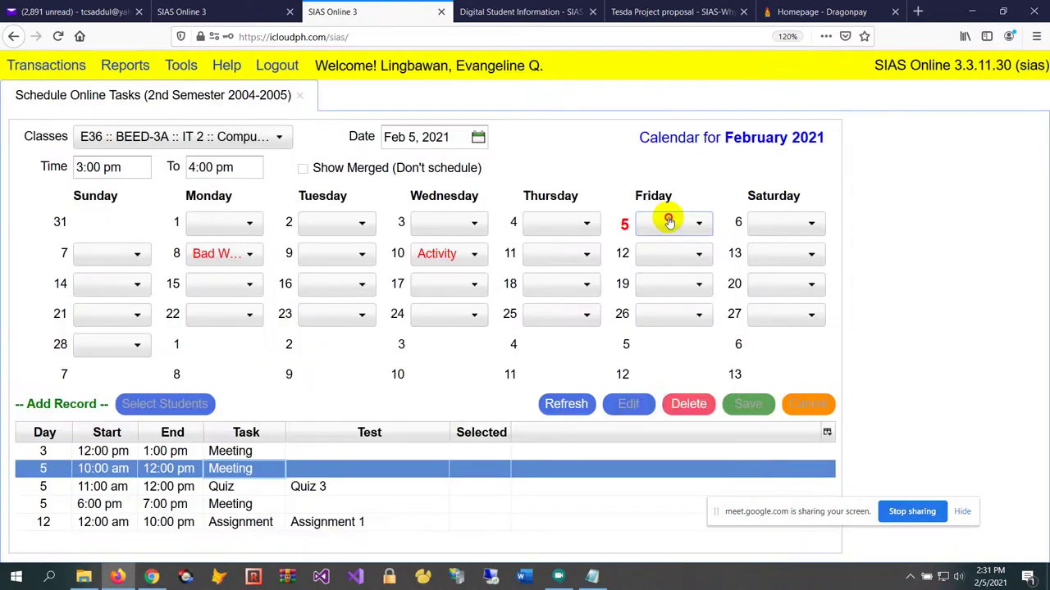
left_click(668, 223)
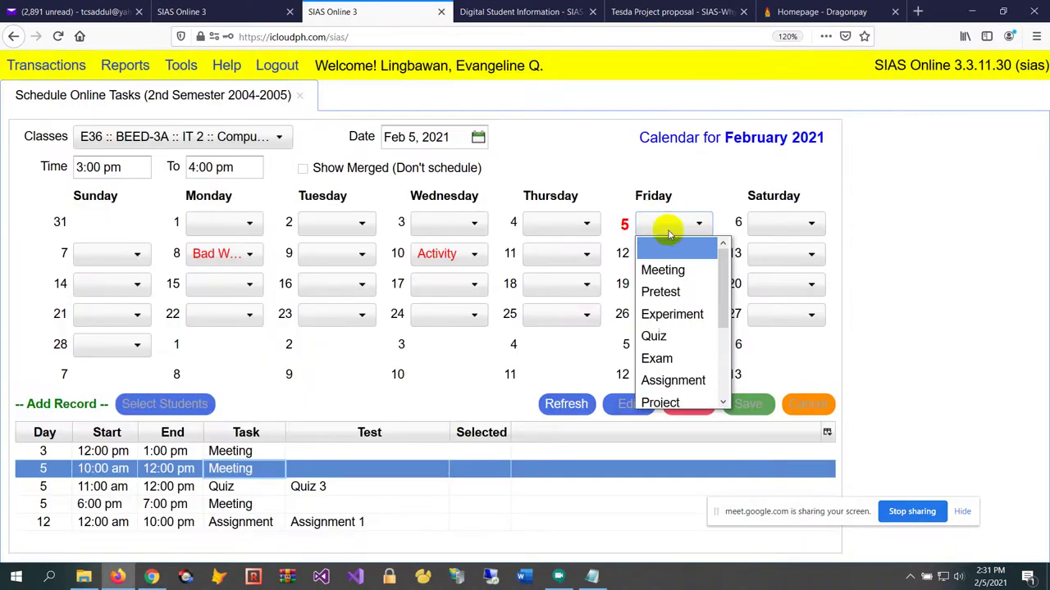
left_click(674, 274)
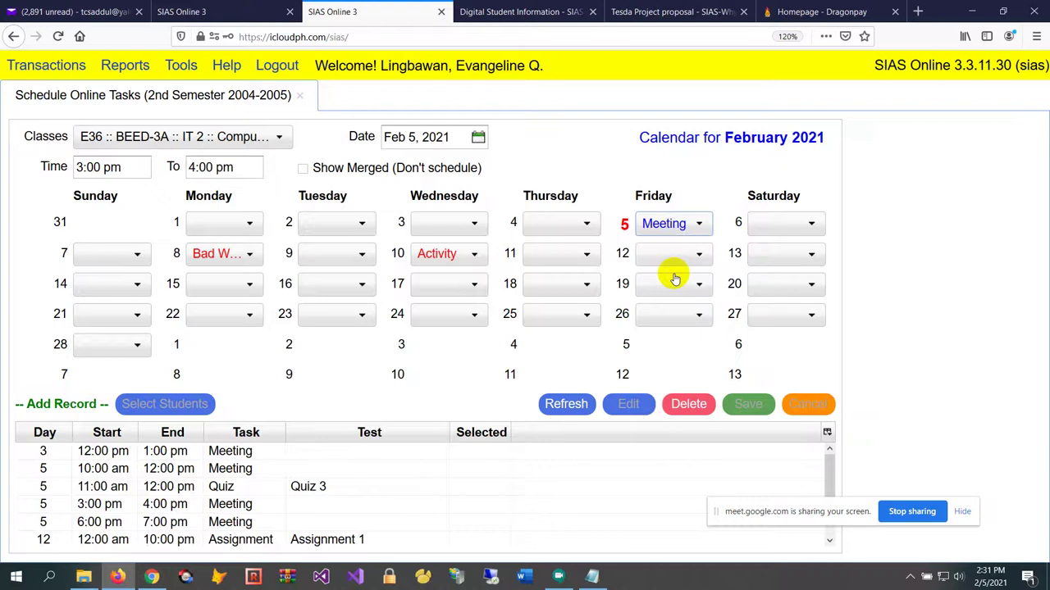
Reload class E36's calendar and check the Time and To values
left_click(101, 152)
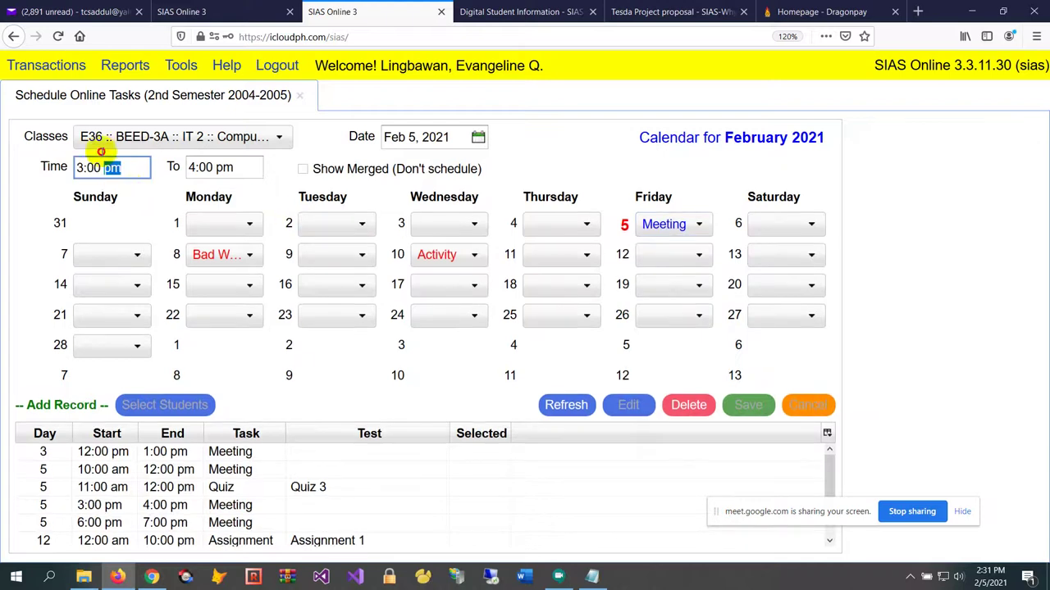
left_click(161, 139)
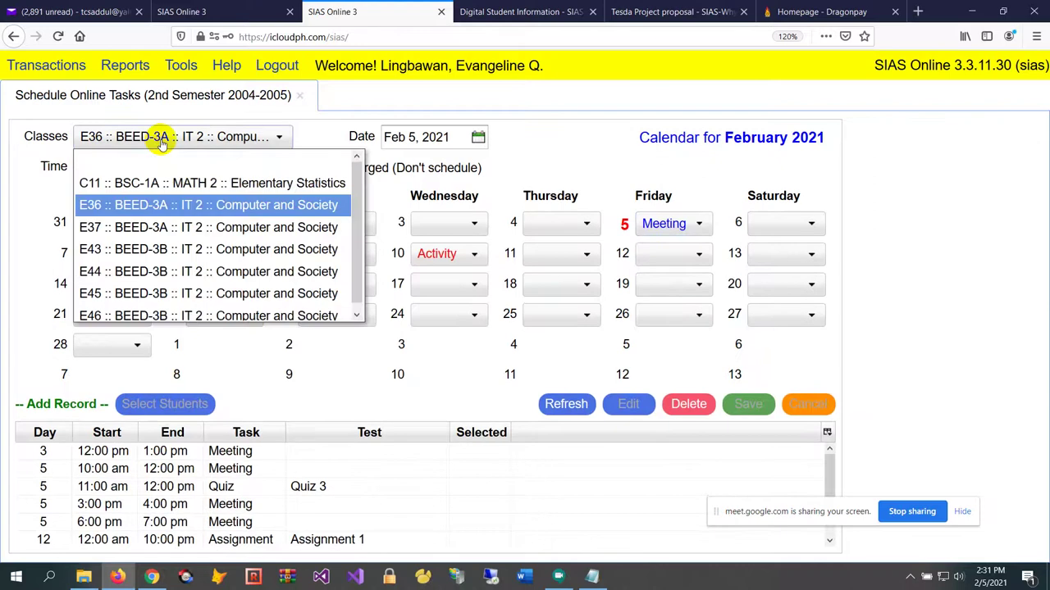
left_click(159, 205)
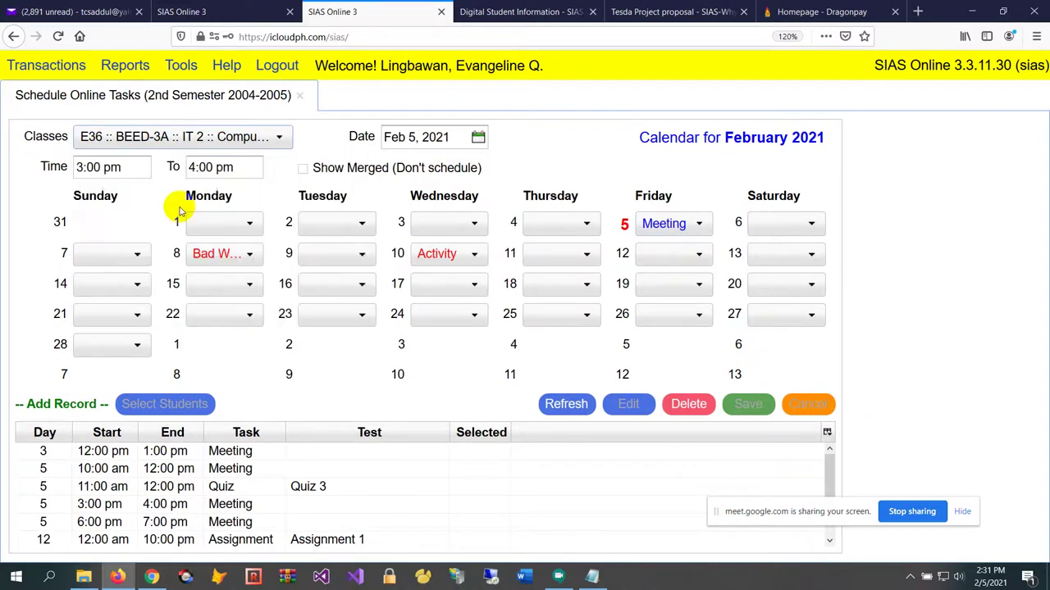
left_click(143, 168)
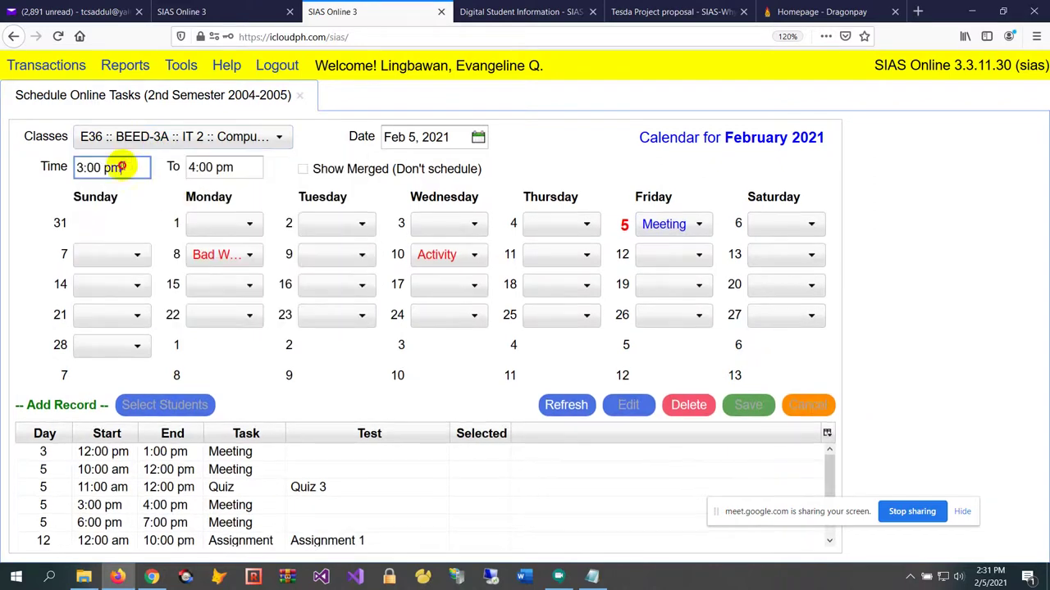
left_click(246, 166)
left_click(136, 166)
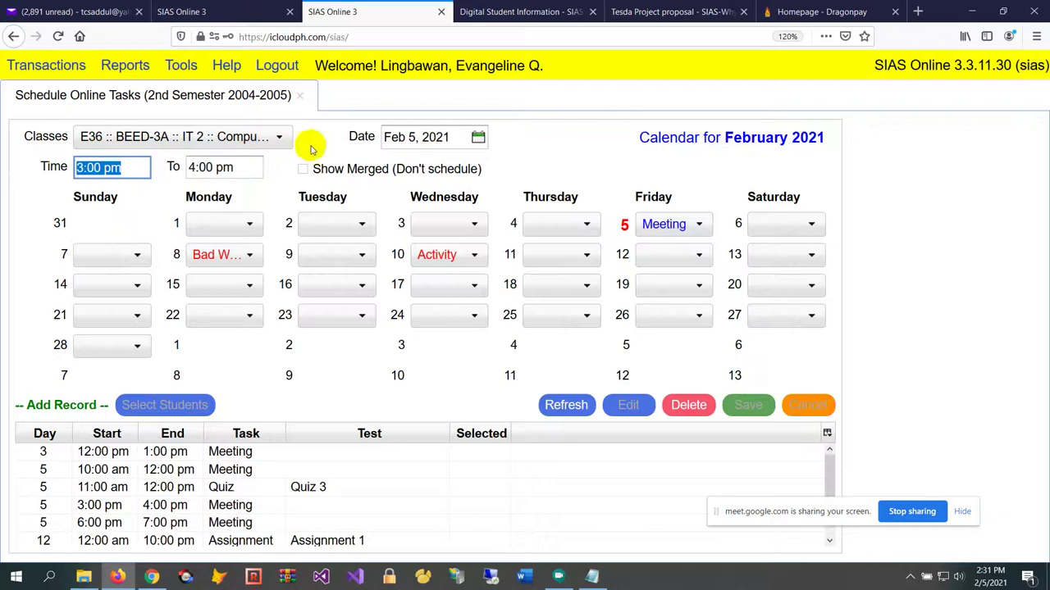
left_click(253, 169)
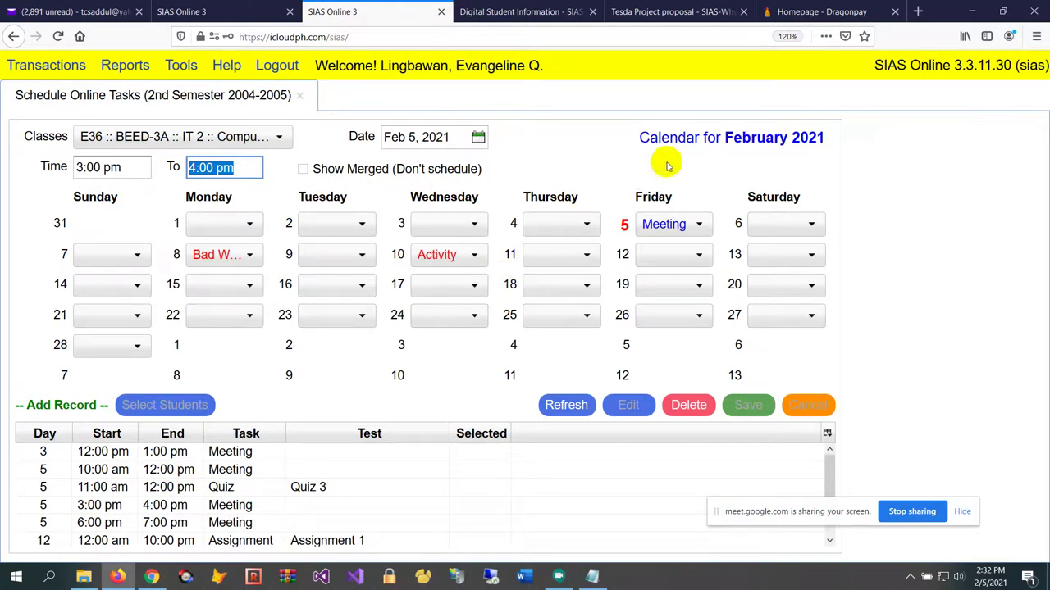
Confirm Friday 5 keeps Meeting with the 3:00 pm start and 4:00 pm end
left_click(681, 226)
left_click(689, 270)
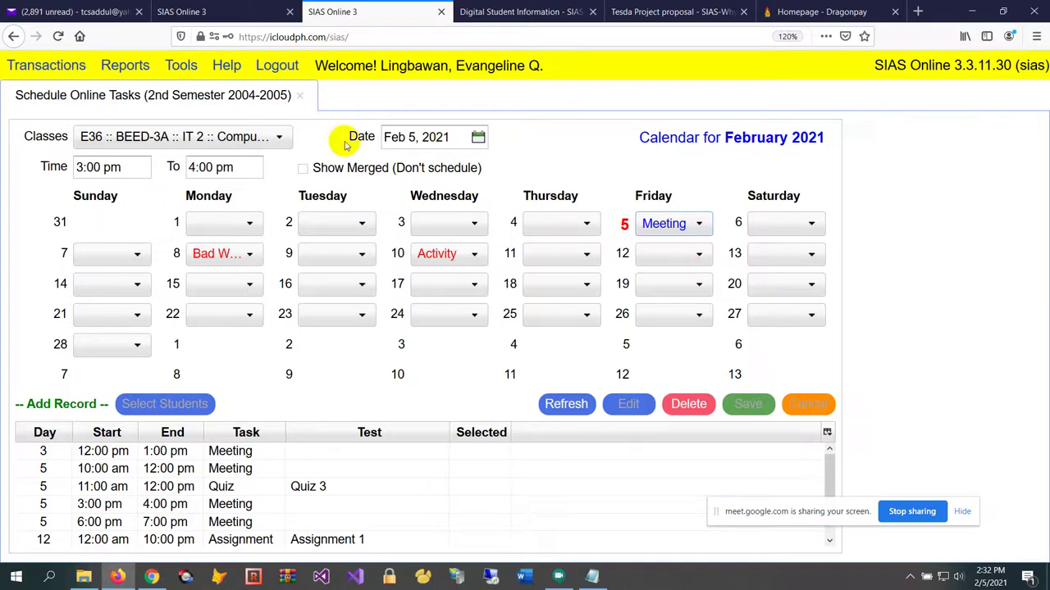
left_click(122, 170)
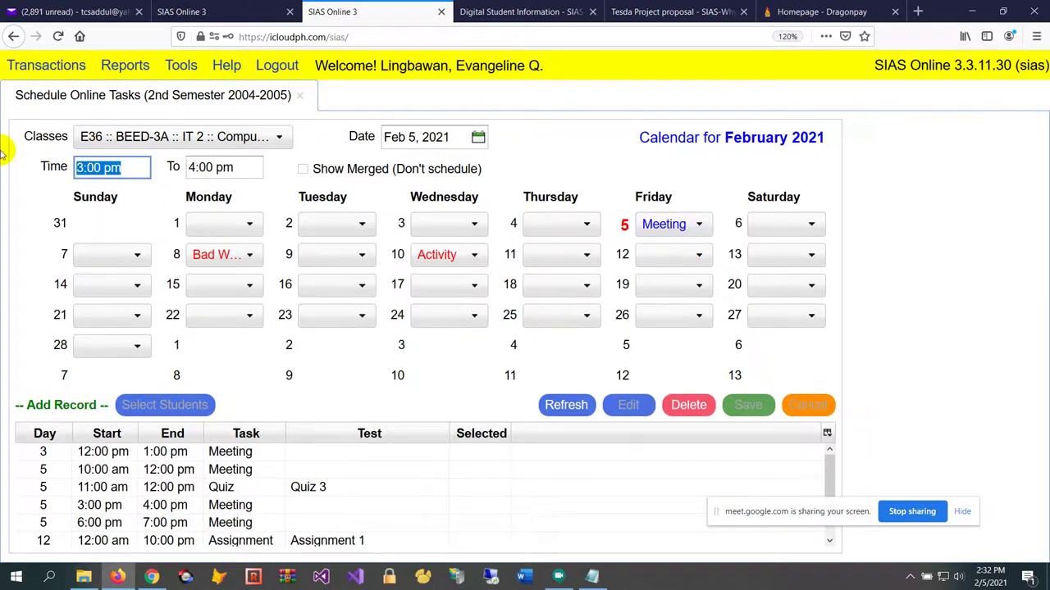
left_click(237, 167)
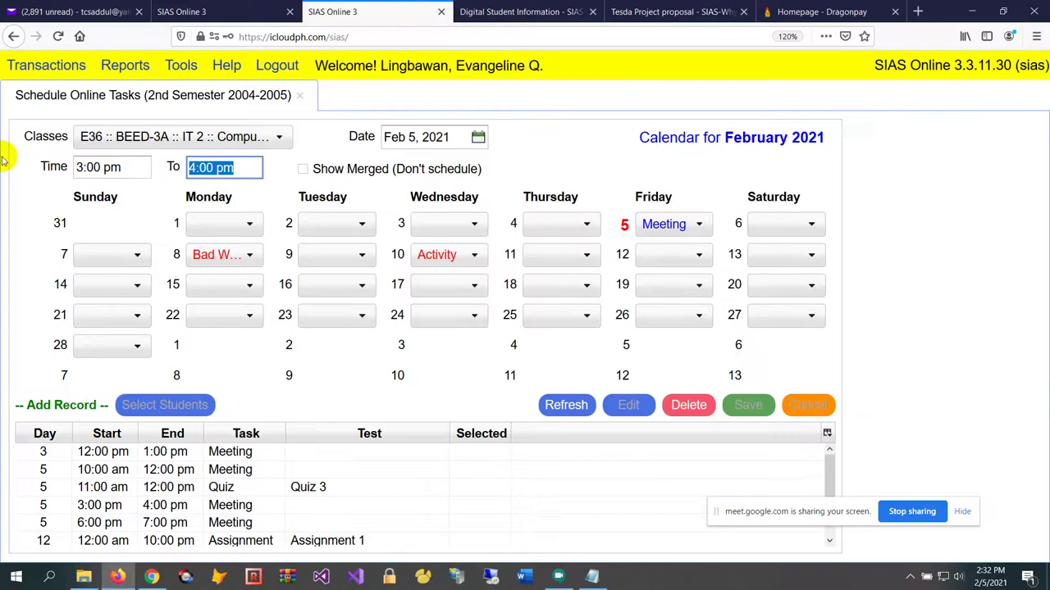
left_click(138, 168)
left_click(246, 169)
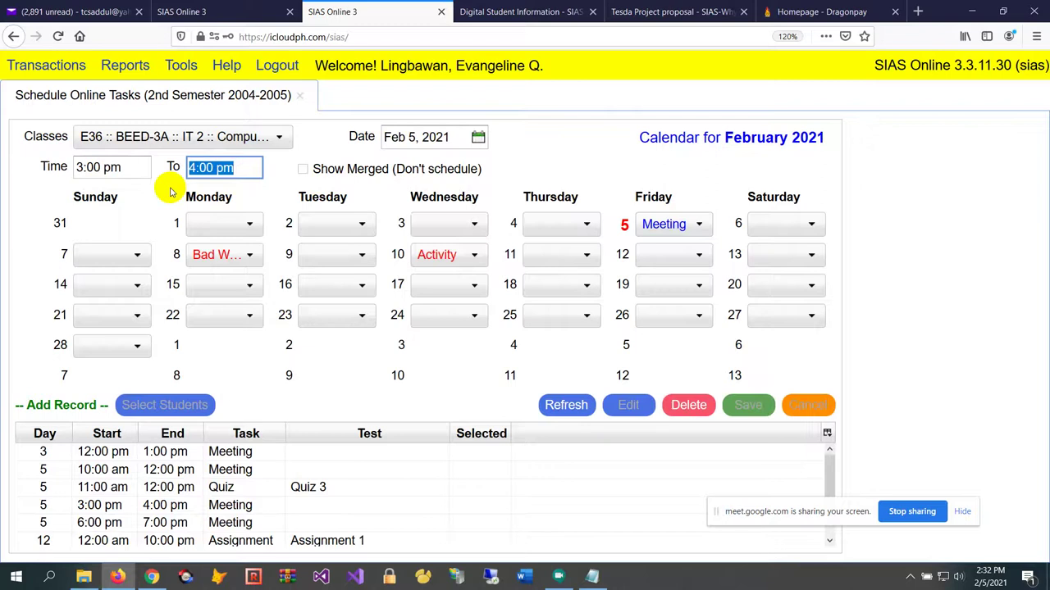
left_click(668, 227)
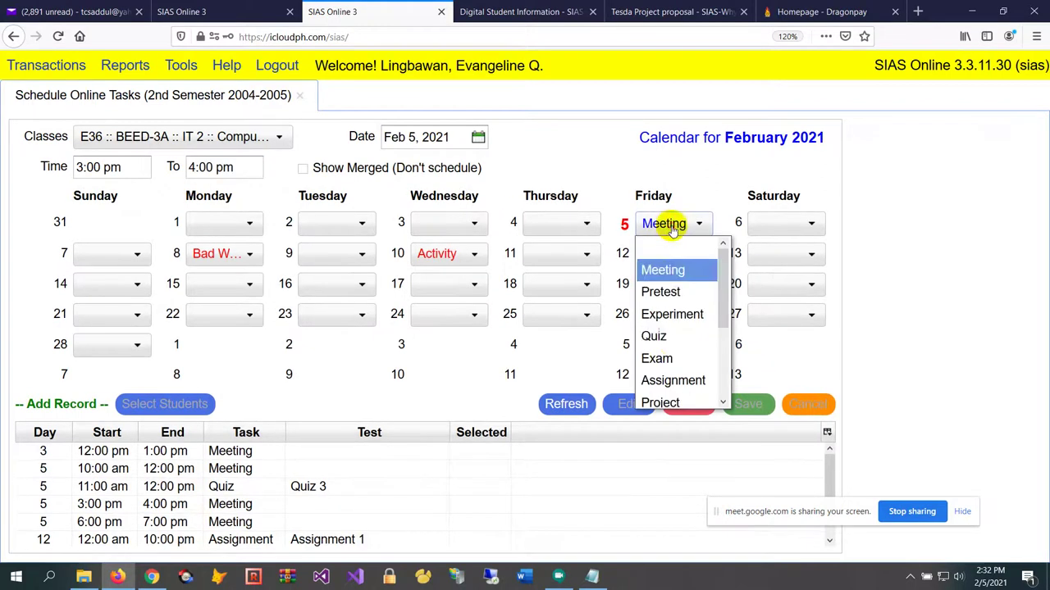
left_click(669, 271)
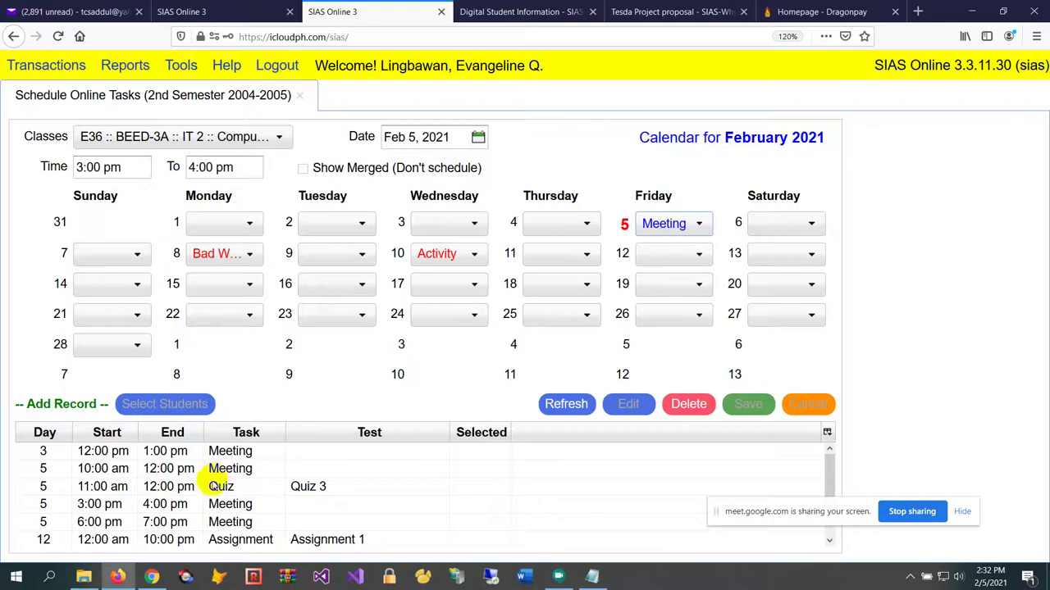
Review the 3:00–4:00 pm Meeting, Quiz 3 and 6:00 pm Meeting records in the task table
left_click(155, 504)
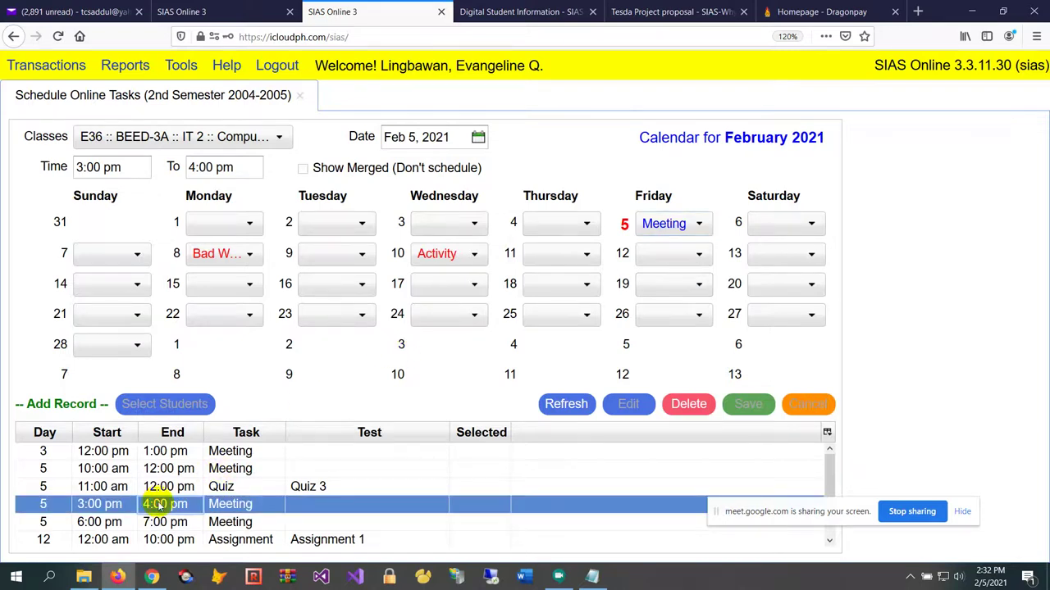
scroll(265, 488, "down", 1)
left_click(264, 468)
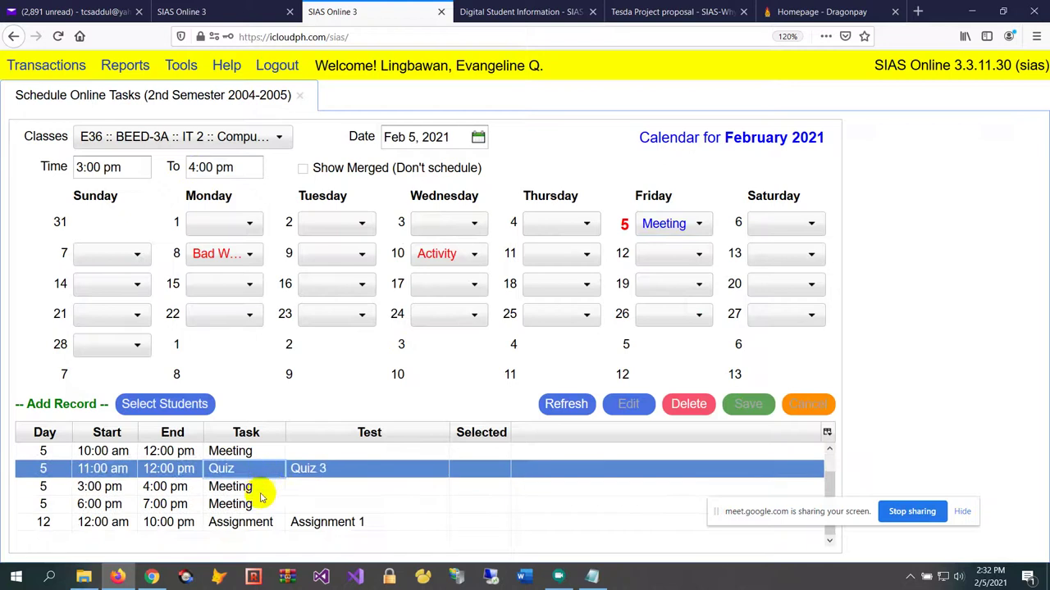
scroll(263, 492, "up", 1)
left_click(264, 519)
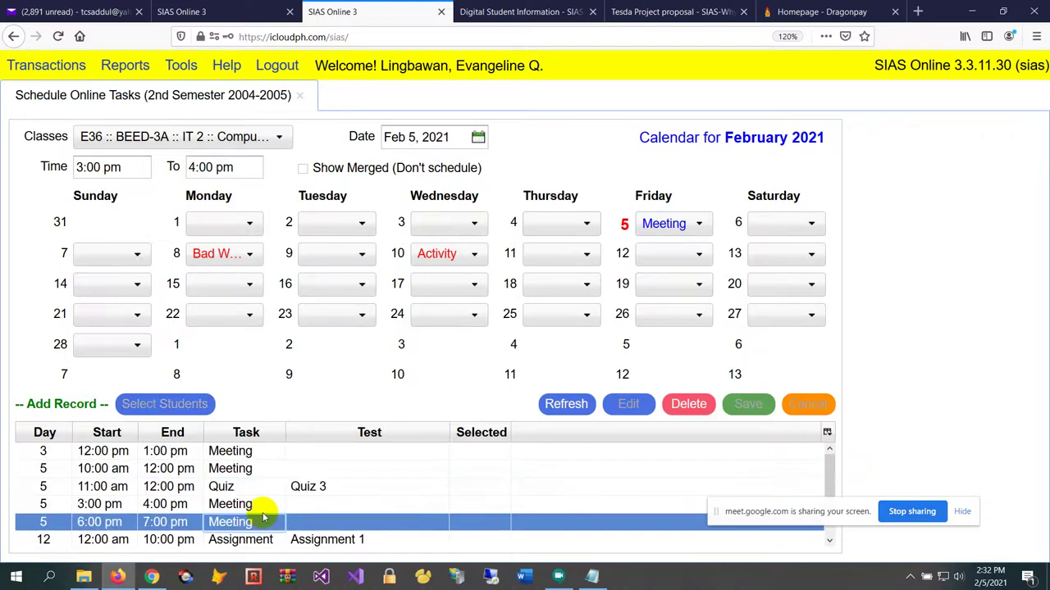
left_click(260, 504)
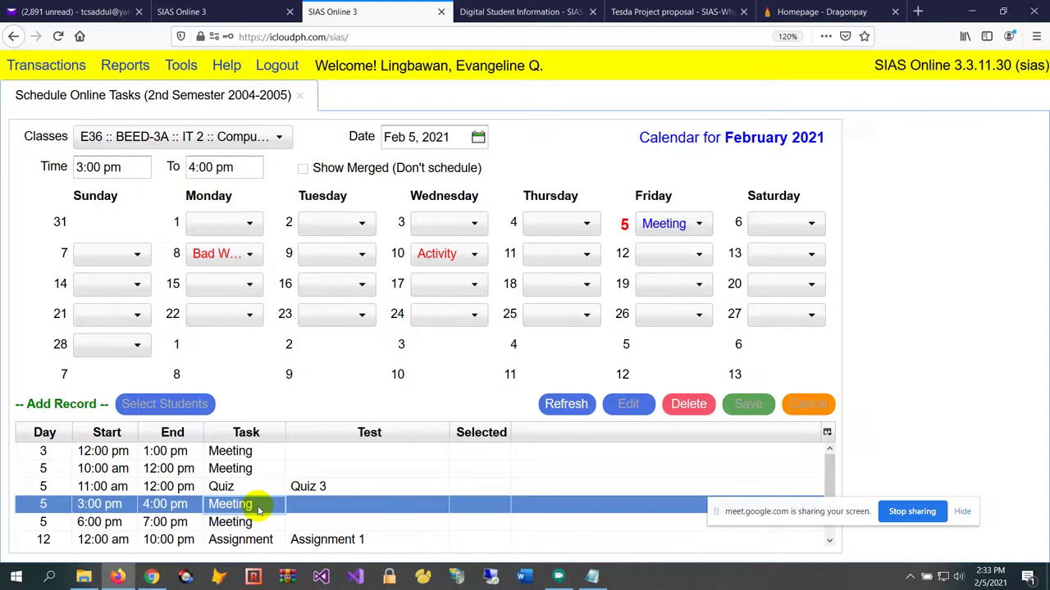
Copy the SIAS address and paste it into the software proposal tab's address bar
left_click(413, 41)
key("ctrl+c")
left_click(529, 12)
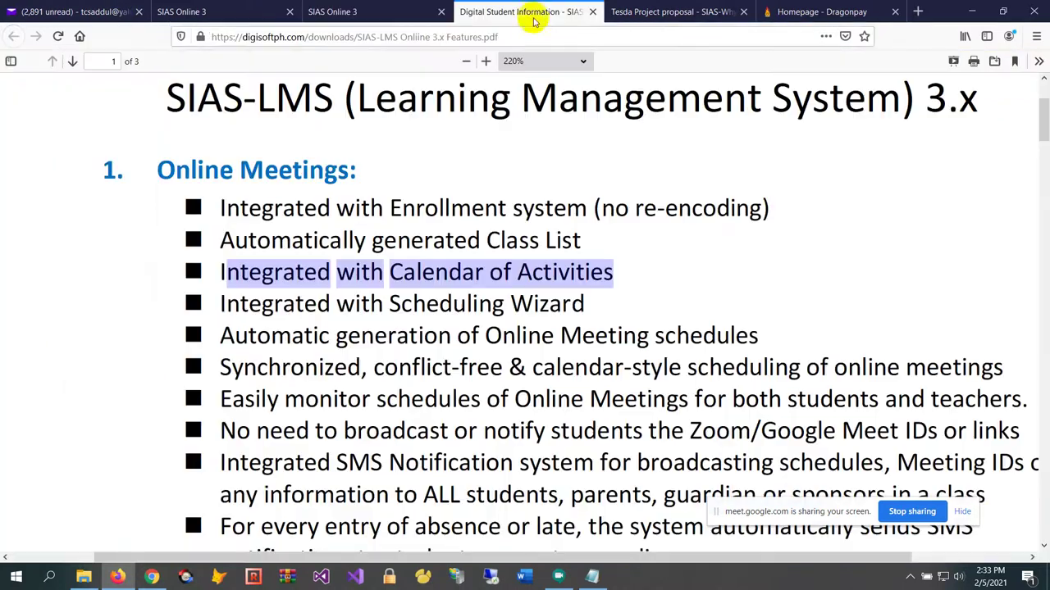
left_click(678, 10)
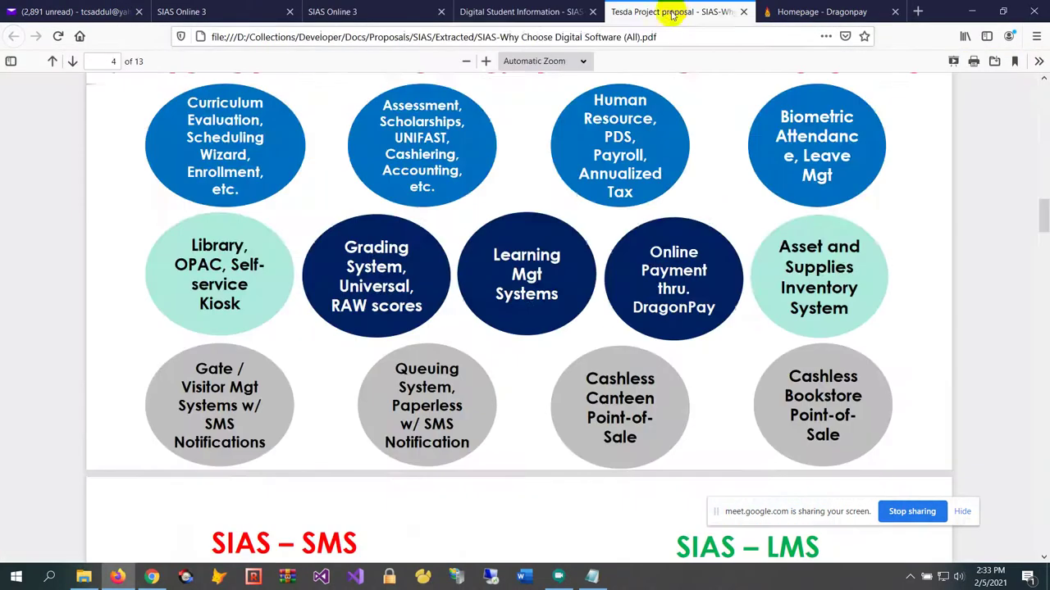
left_click(664, 36)
key("ctrl+v")
Load SIAS in the new tab, log in as Student with the student credentials, and open Transactions
key("Return")
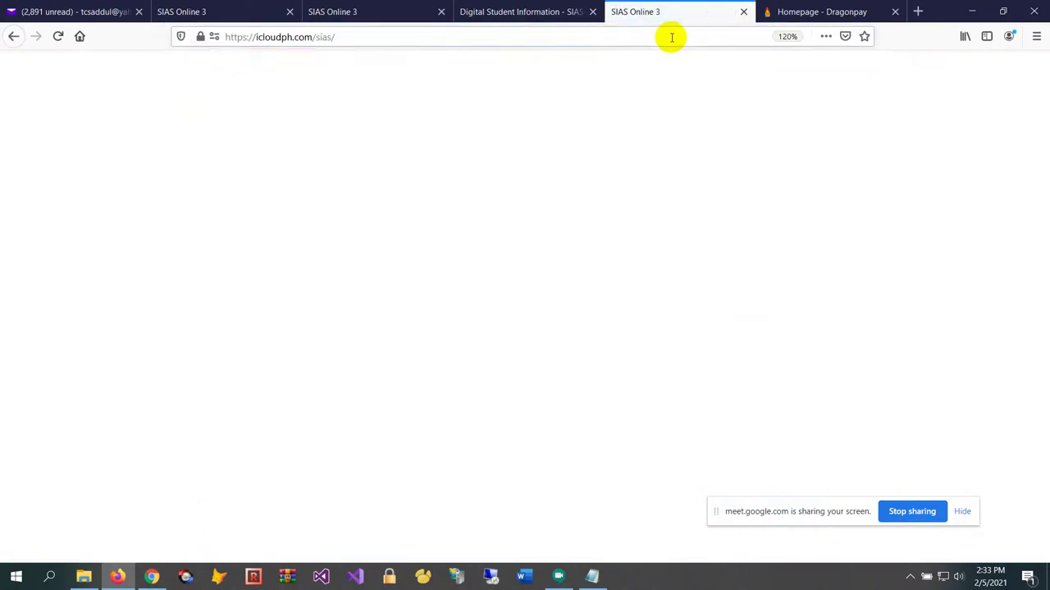
left_click_drag(695, 9, 562, 19)
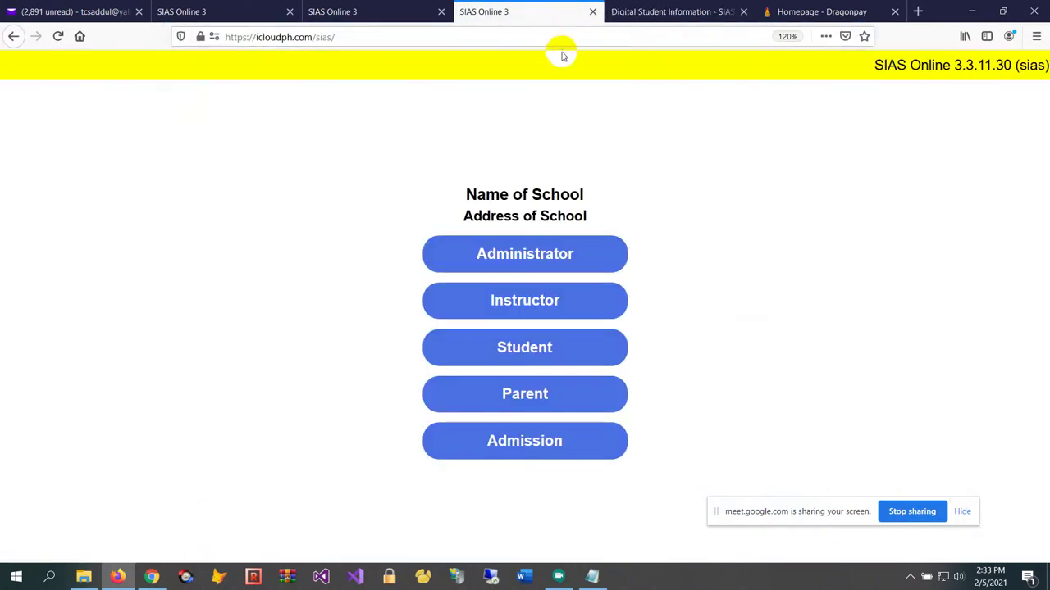
left_click(555, 356)
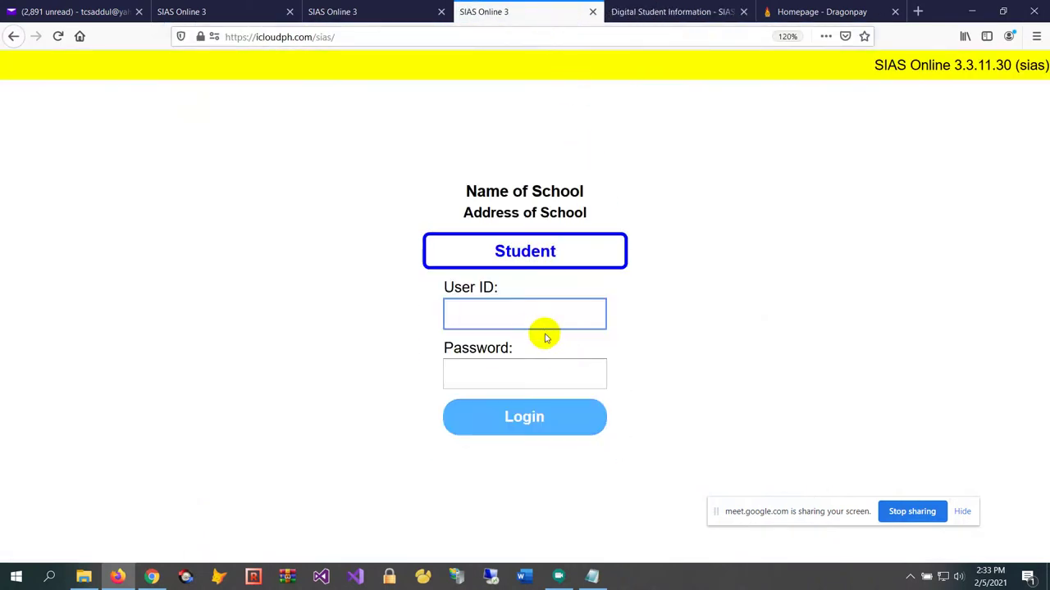
type("********")
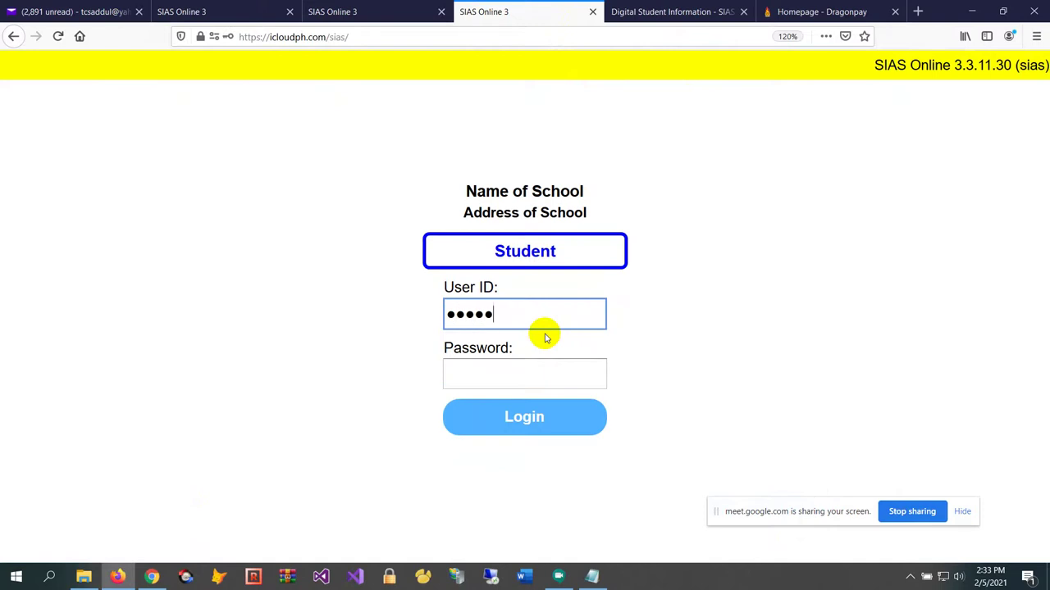
key("Tab")
type("****")
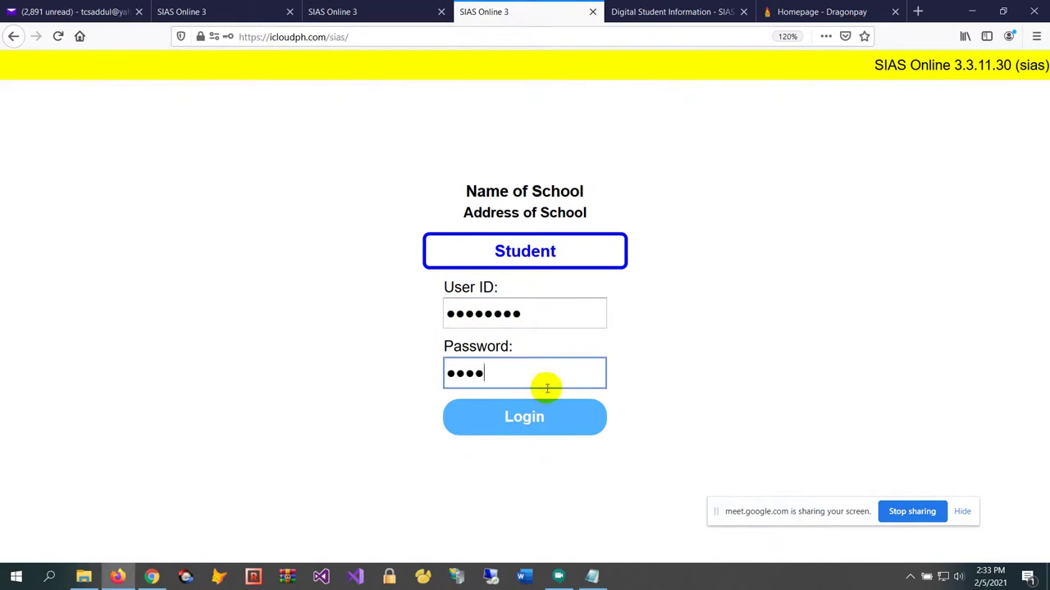
left_click(550, 417)
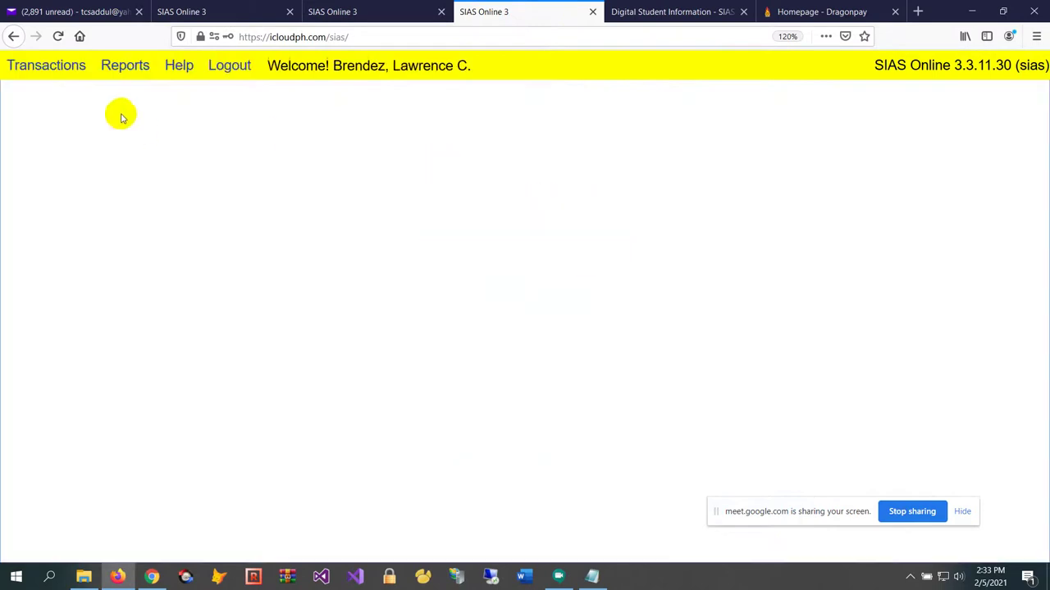
left_click(66, 71)
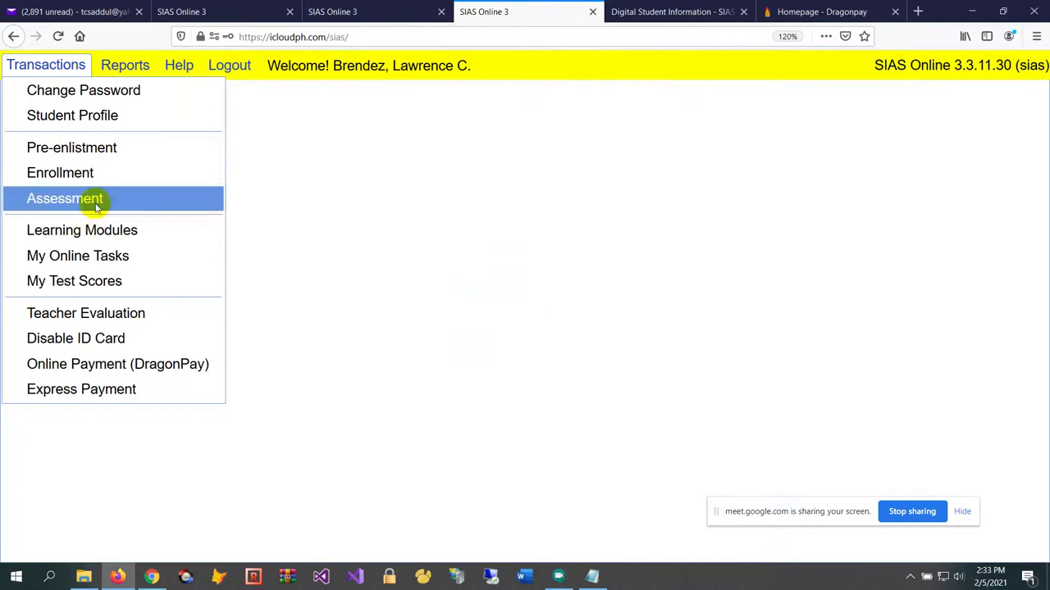
Open the student's My Online Tasks and review today's Computer and Society tasks
left_click(146, 264)
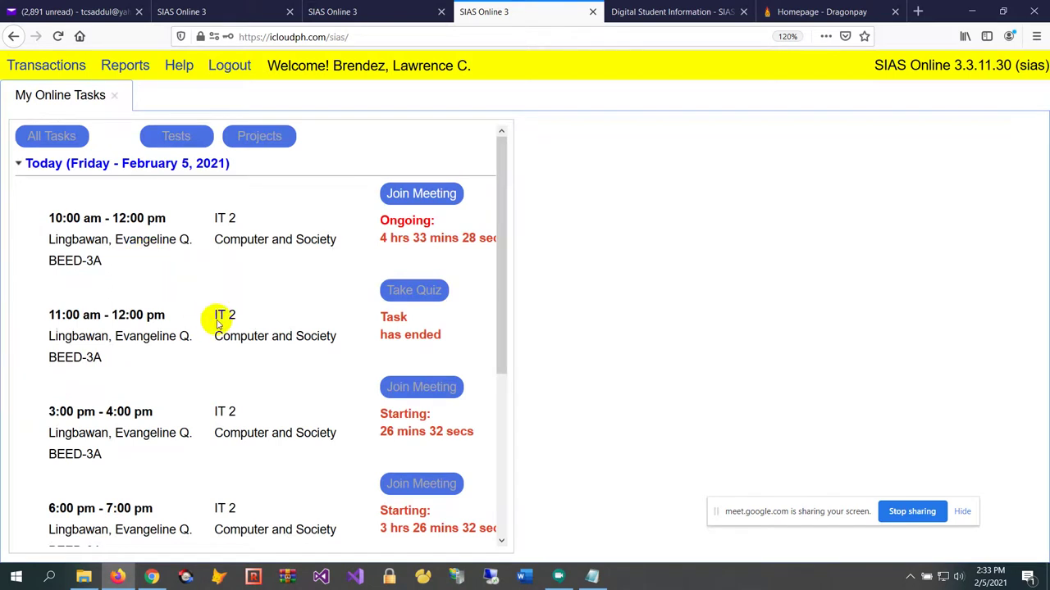
scroll(222, 310, "down", 2)
scroll(229, 310, "up", 2)
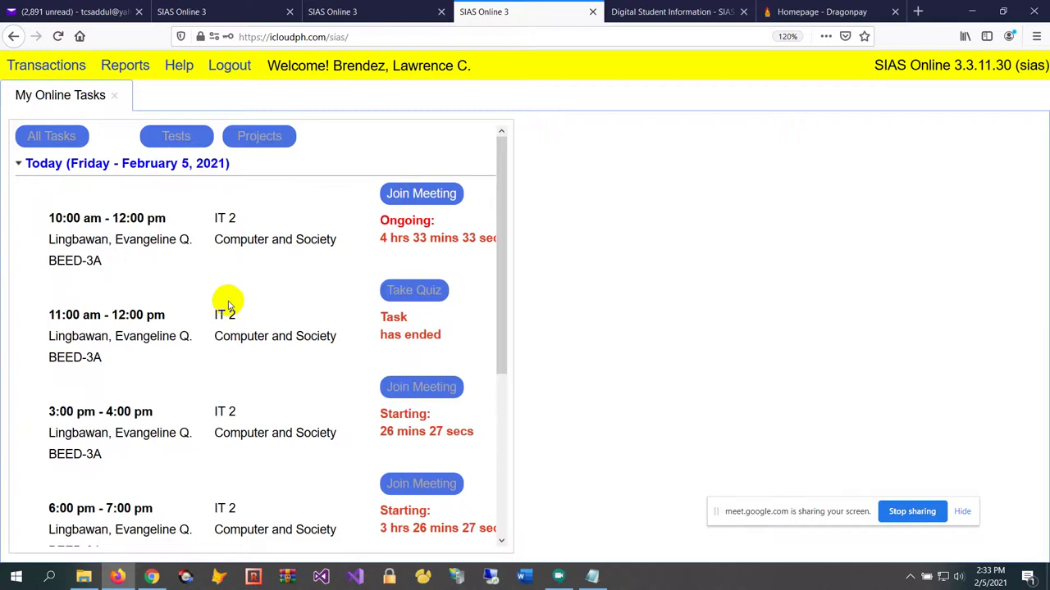
scroll(230, 316, "up", 1, "ctrl")
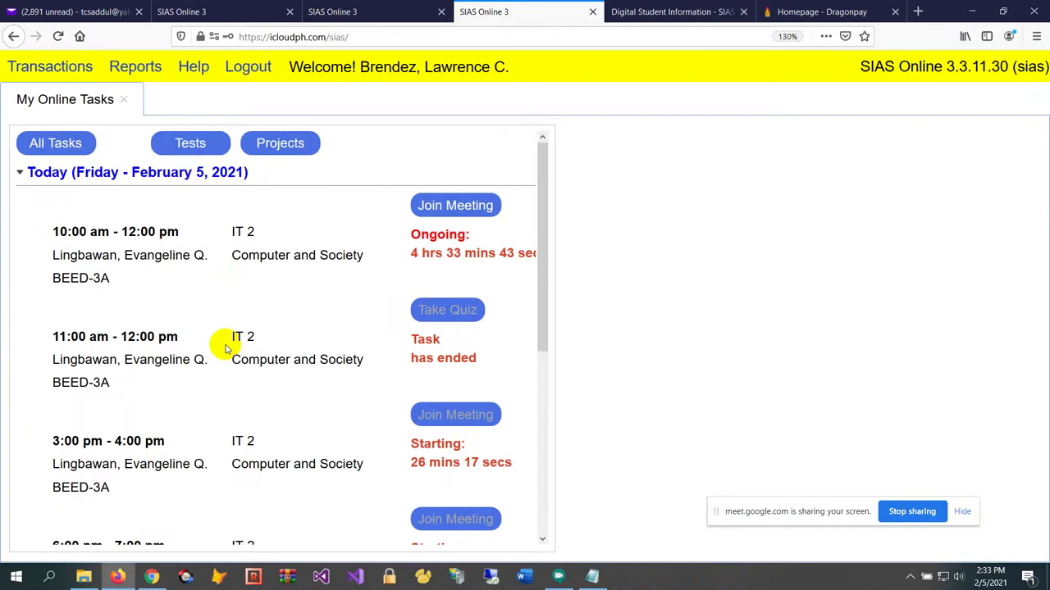
scroll(226, 348, "down", 4)
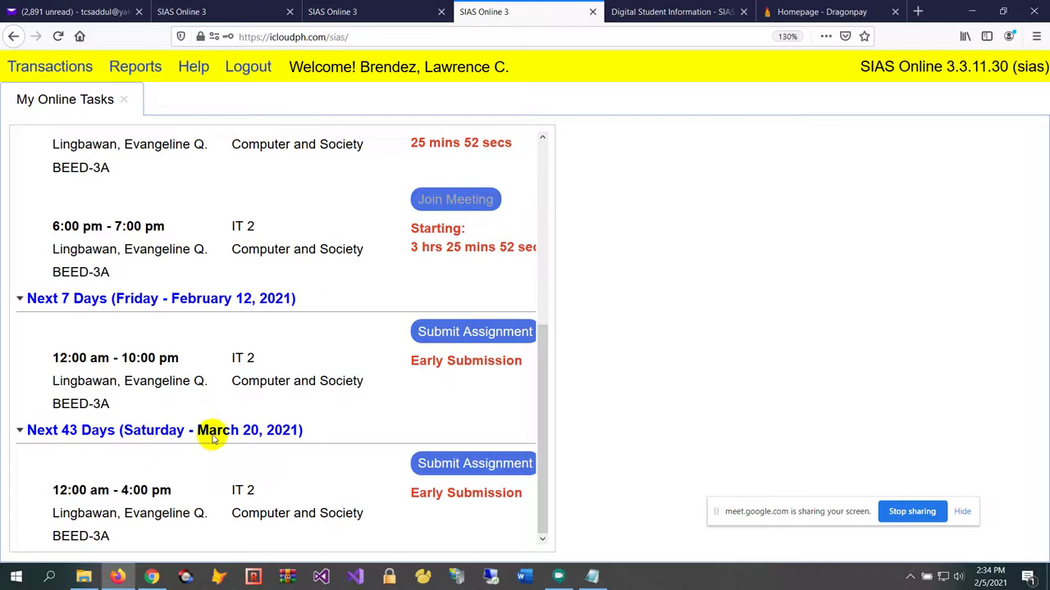
scroll(305, 410, "up", 5)
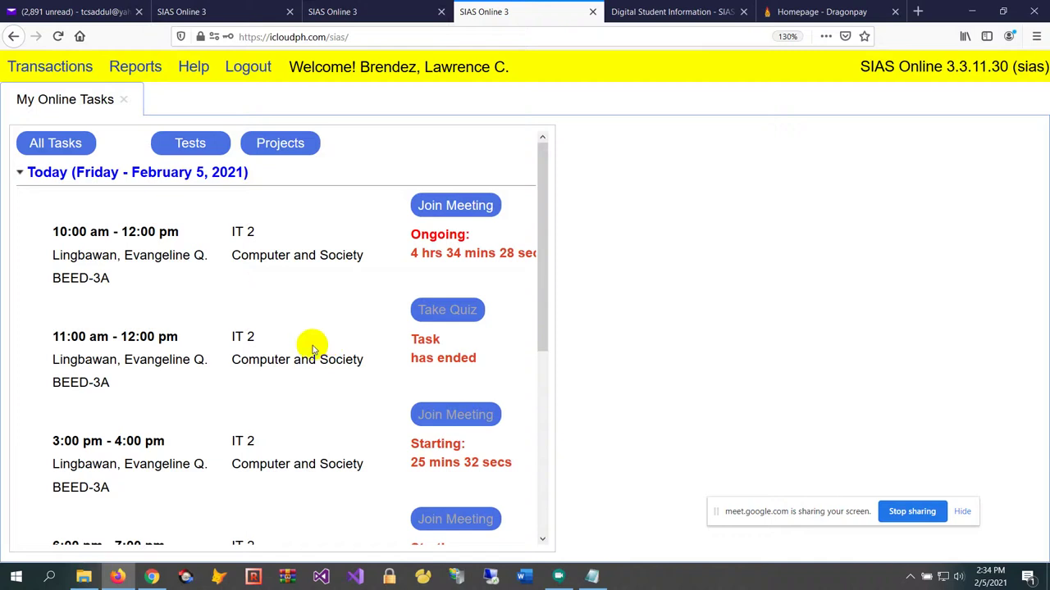
Review the student's task list, then switch to the teacher's E36 February 2021 schedule tab
scroll(305, 351, "down", 3)
scroll(305, 351, "up", 3)
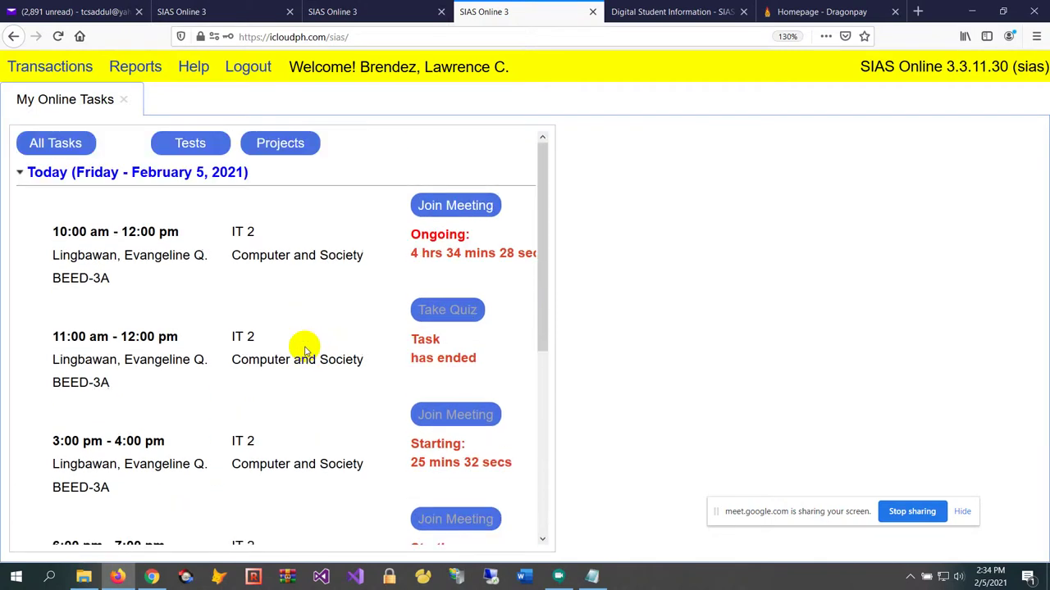
scroll(305, 351, "down", 2)
scroll(305, 351, "up", 2)
scroll(305, 351, "down", 2)
scroll(310, 341, "up", 2)
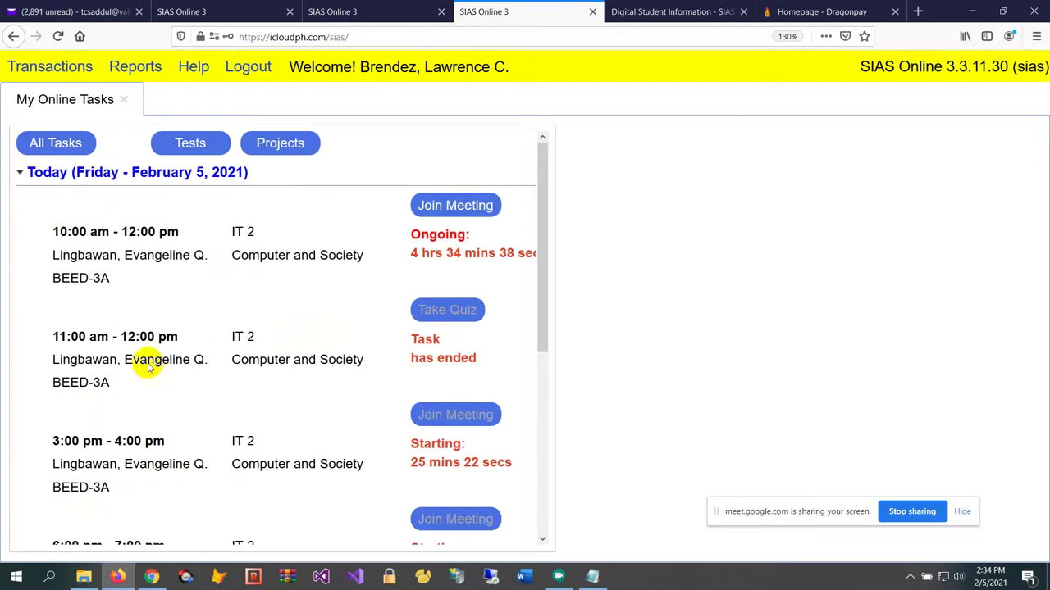
scroll(152, 361, "down", 1)
scroll(155, 361, "down", 2)
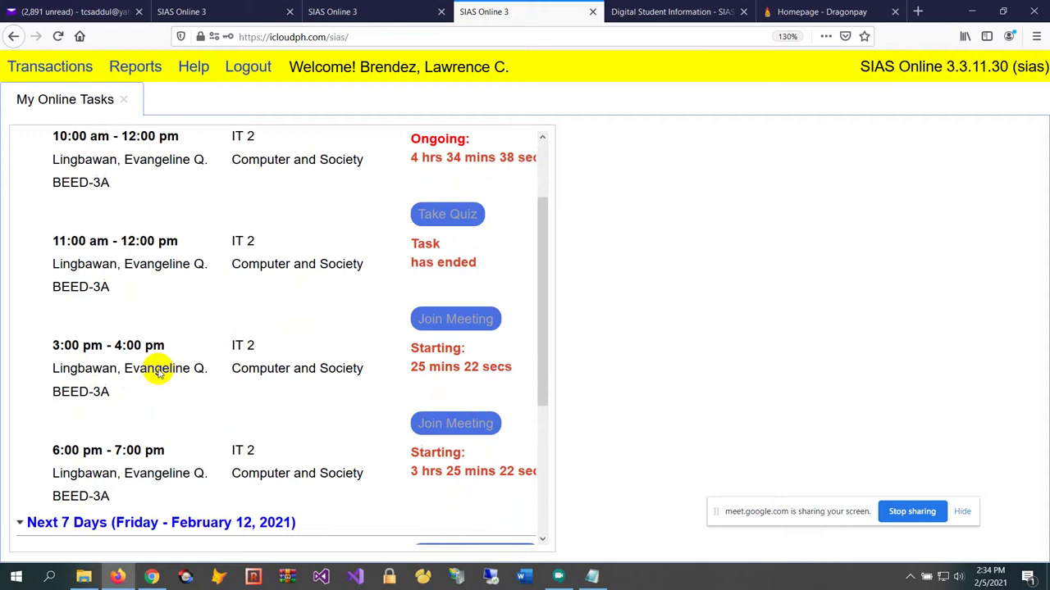
scroll(156, 371, "up", 1)
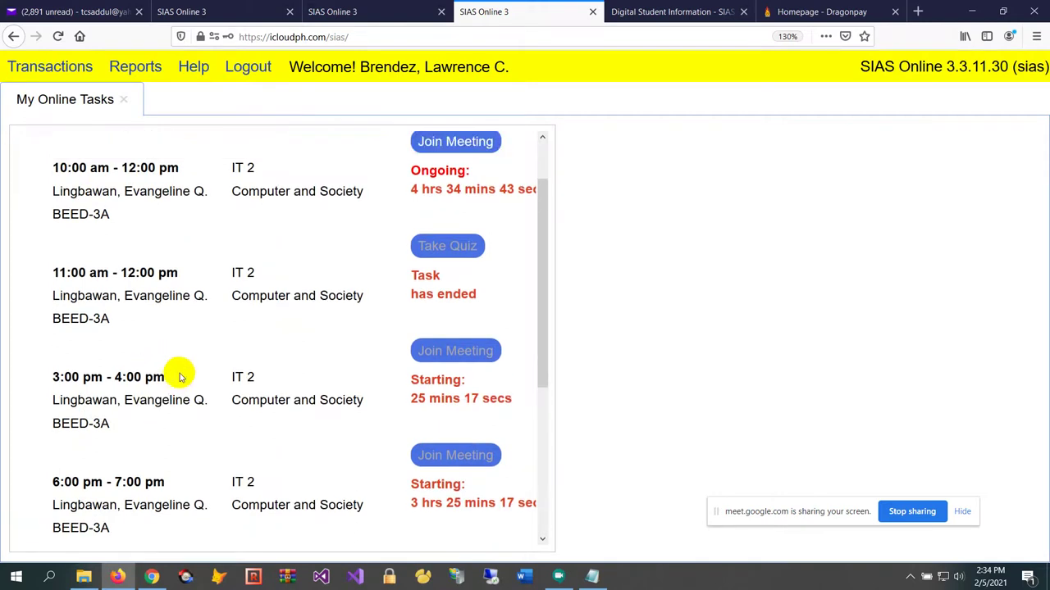
scroll(181, 382, "up", 1)
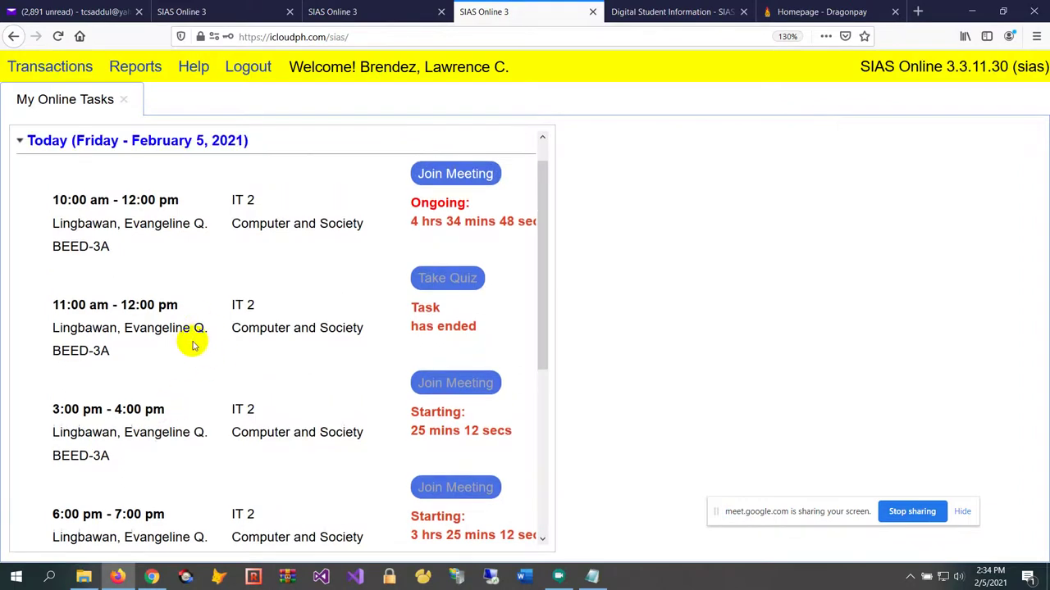
scroll(194, 343, "down", 2)
scroll(195, 345, "up", 1)
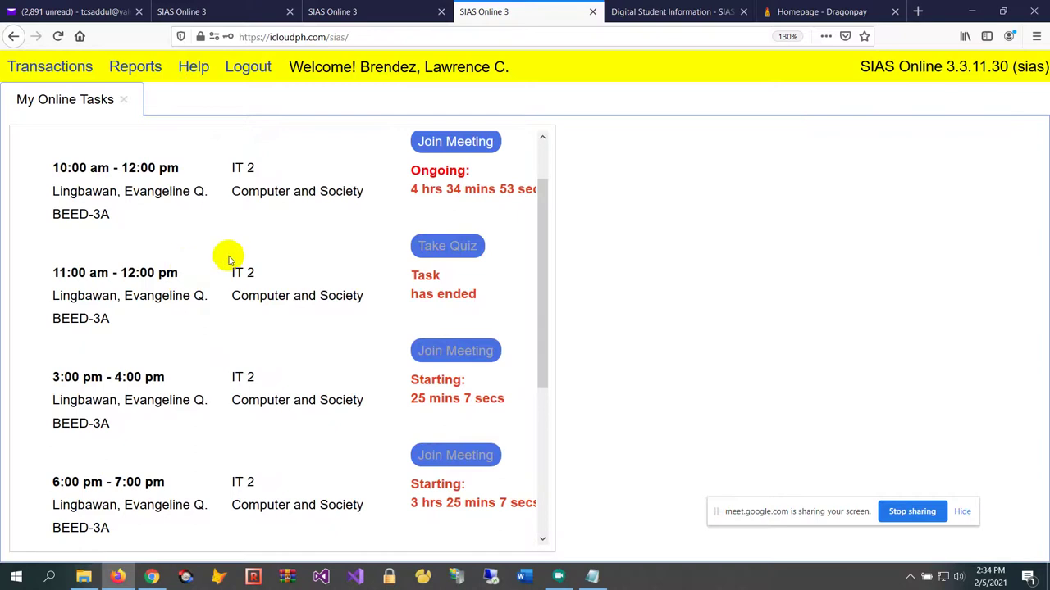
scroll(246, 255, "up", 2)
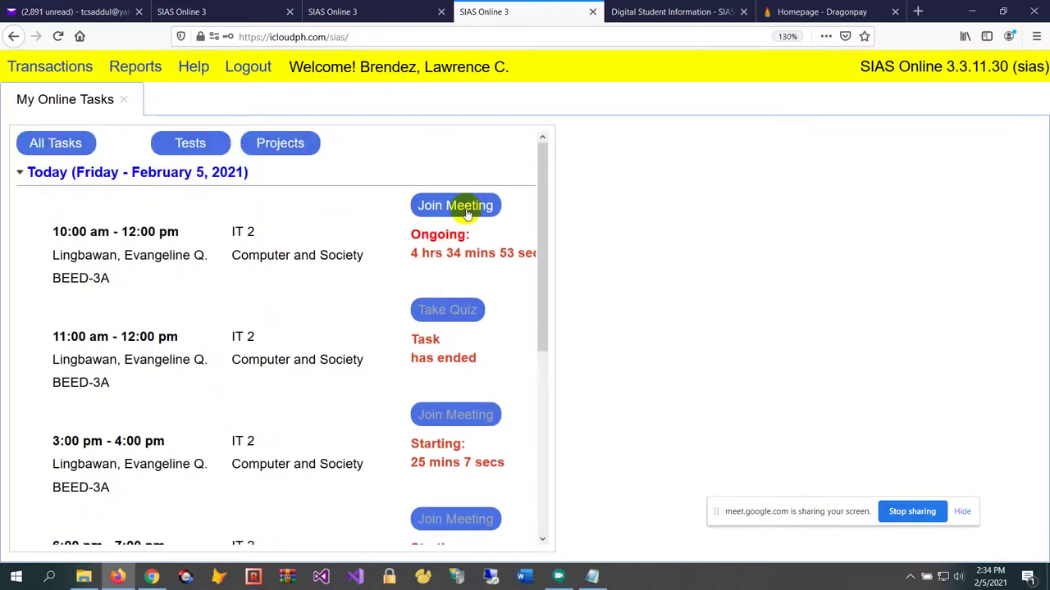
scroll(337, 281, "down", 1)
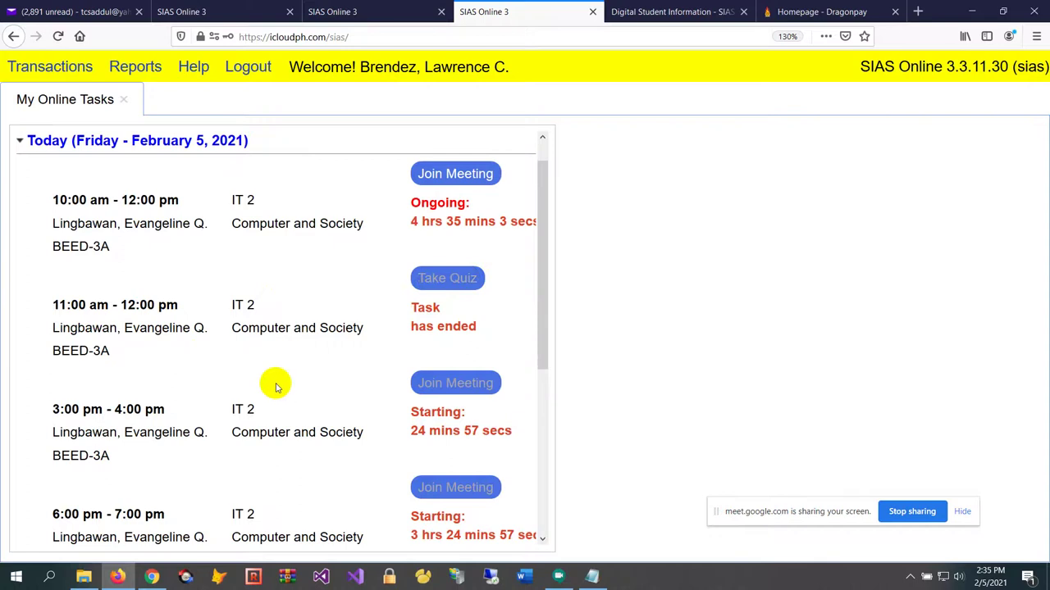
scroll(274, 382, "down", 1)
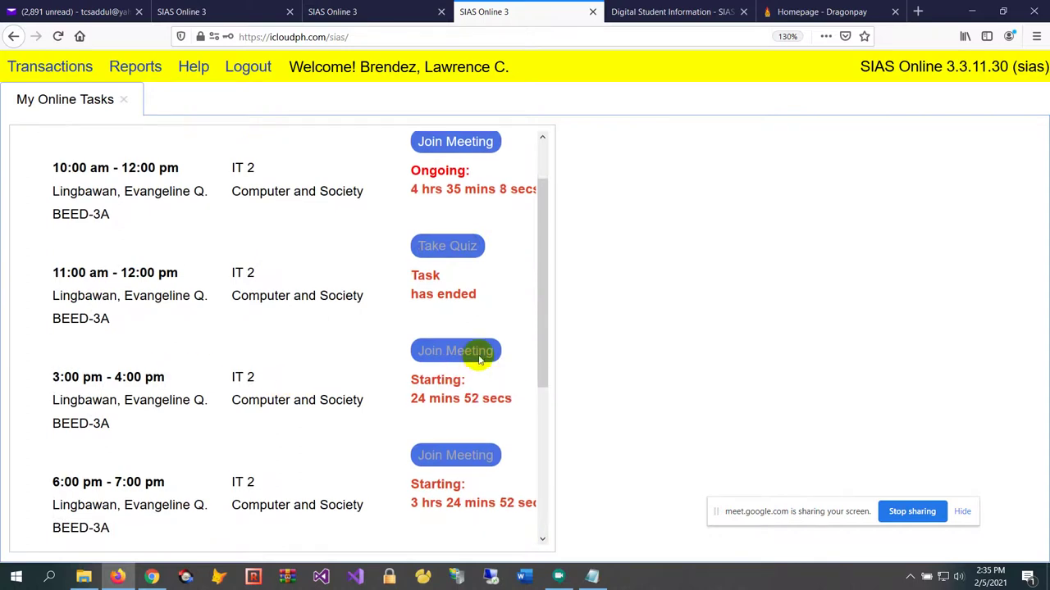
scroll(425, 365, "down", 1)
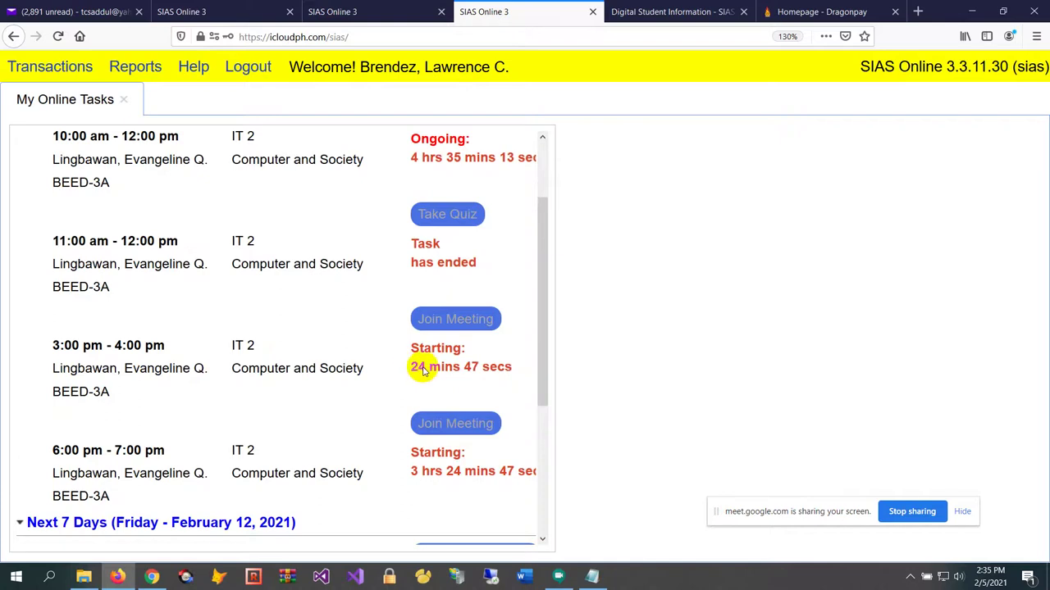
scroll(420, 369, "up", 2)
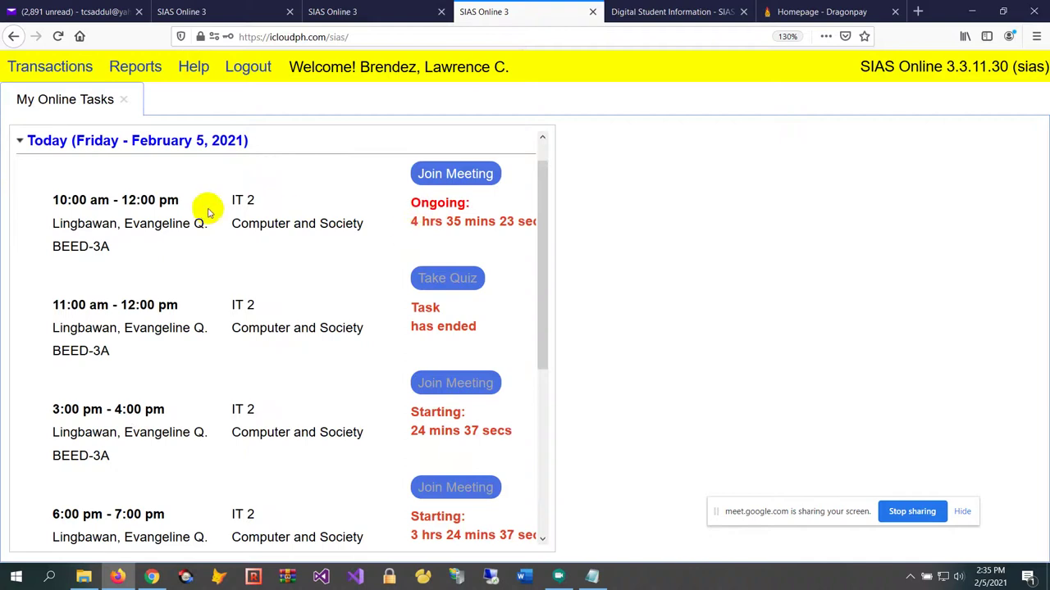
scroll(248, 248, "up", 1)
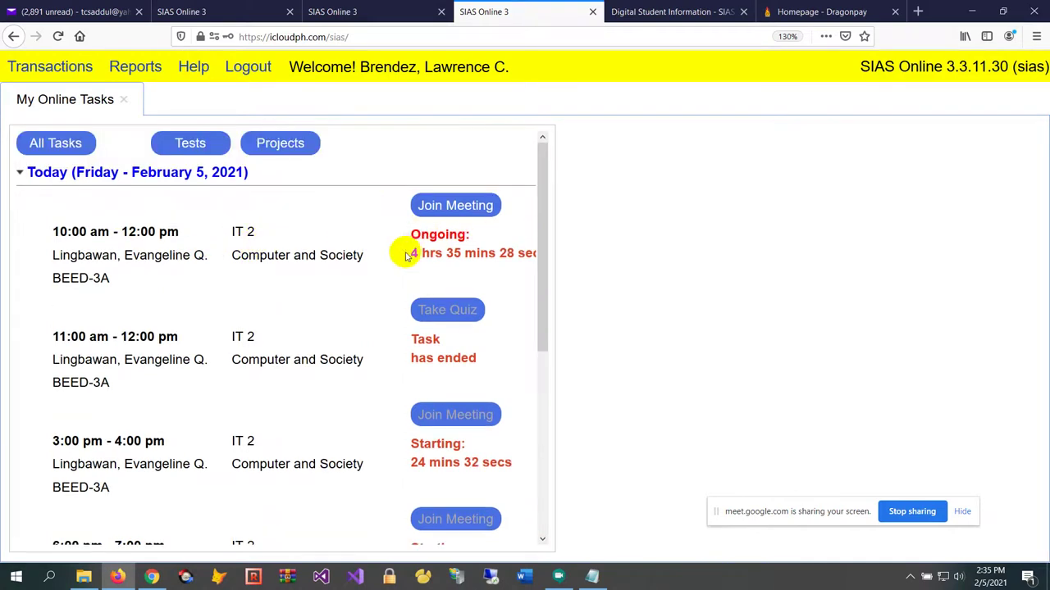
scroll(405, 278, "down", 1)
scroll(405, 277, "down", 2)
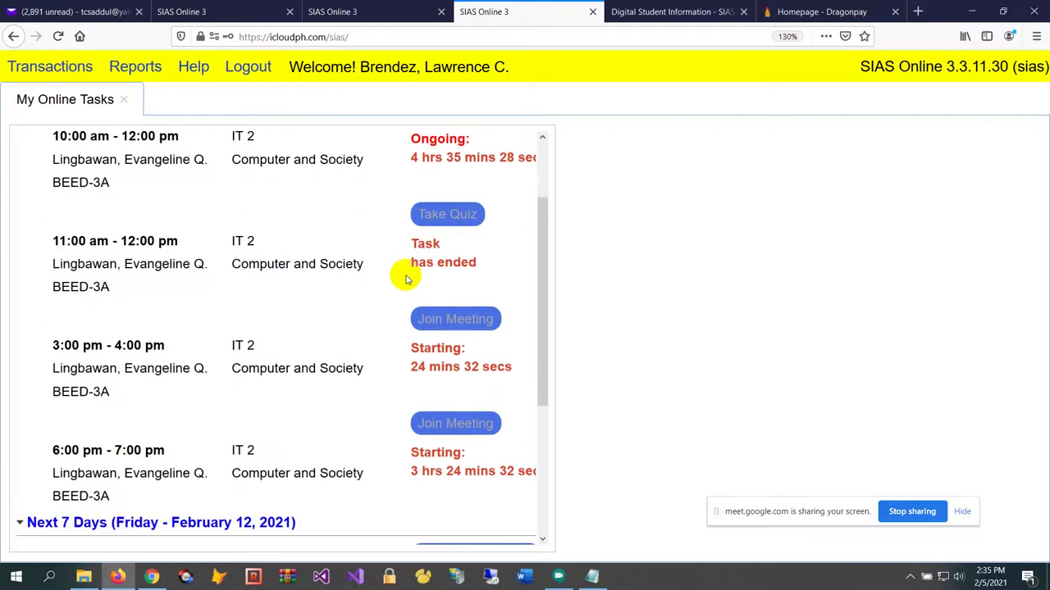
scroll(405, 280, "up", 2)
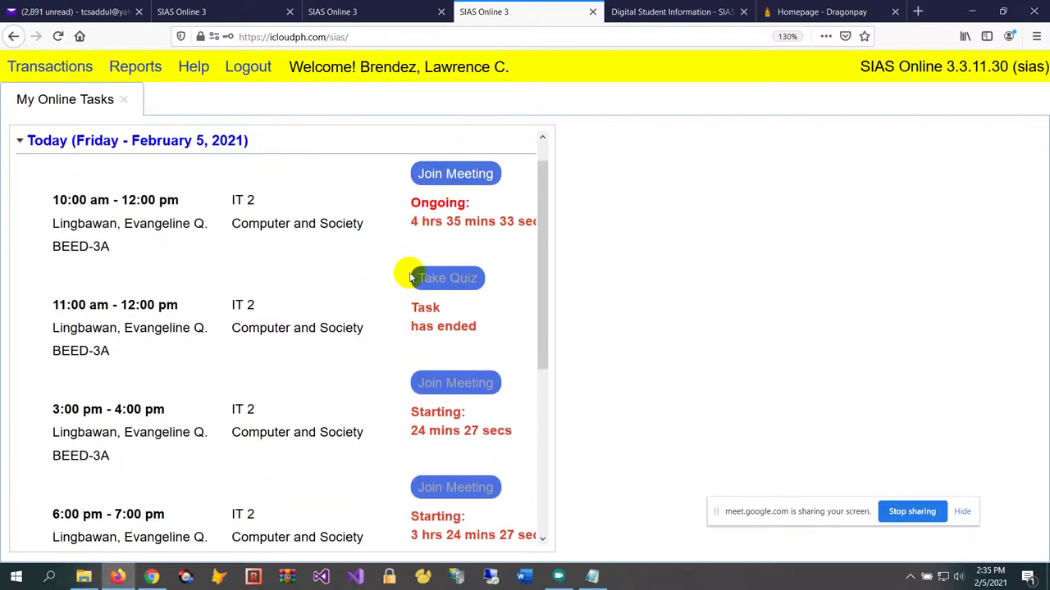
left_click(407, 10)
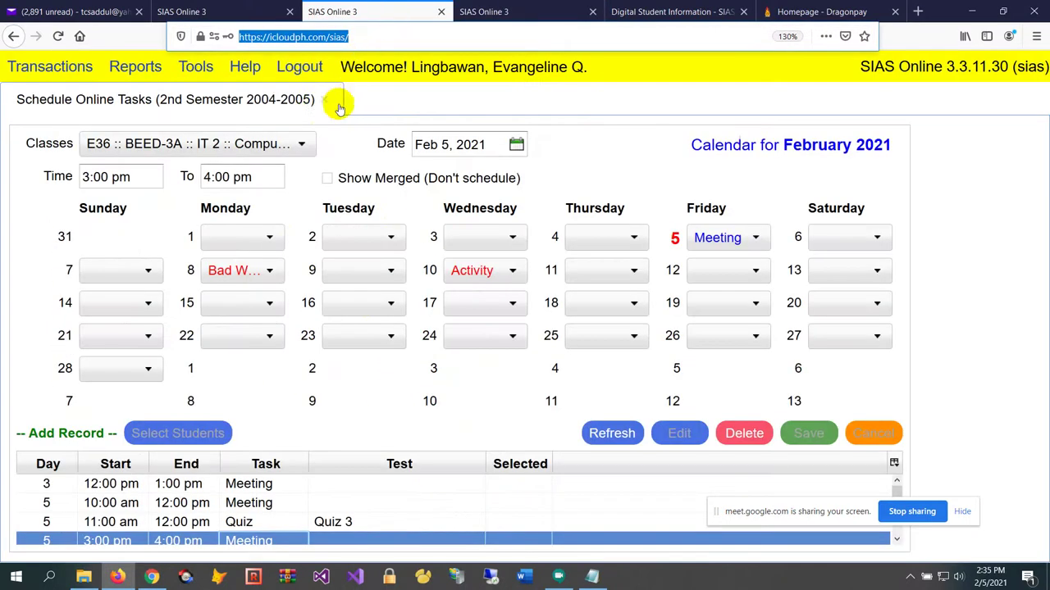
In the teacher's My Online Tasks, delete the 10:00 am Meeting link and stop that meeting
left_click(51, 66)
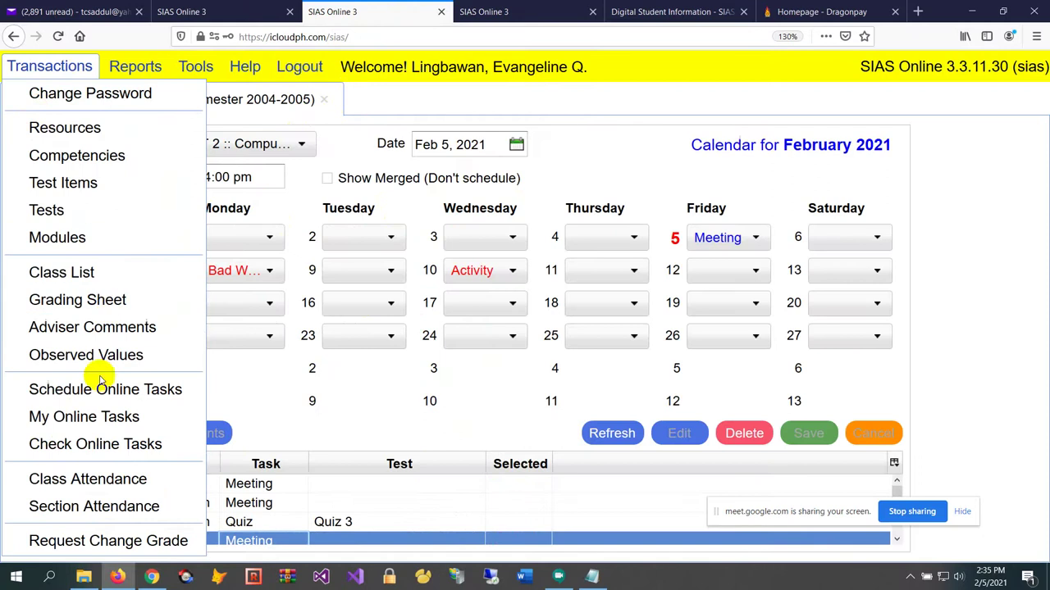
left_click(92, 418)
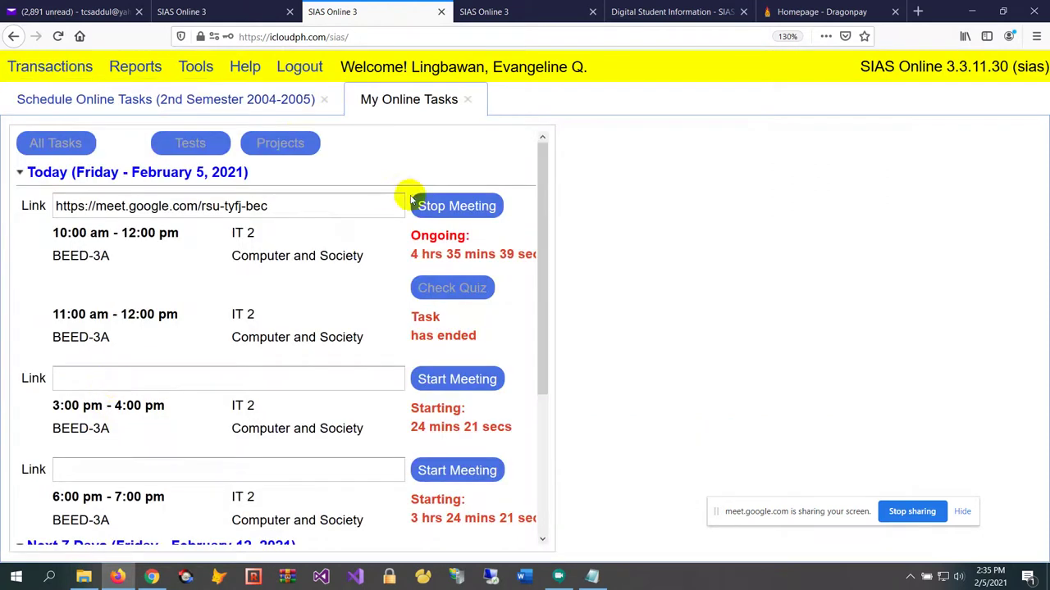
left_click(350, 211)
key("ctrl+a")
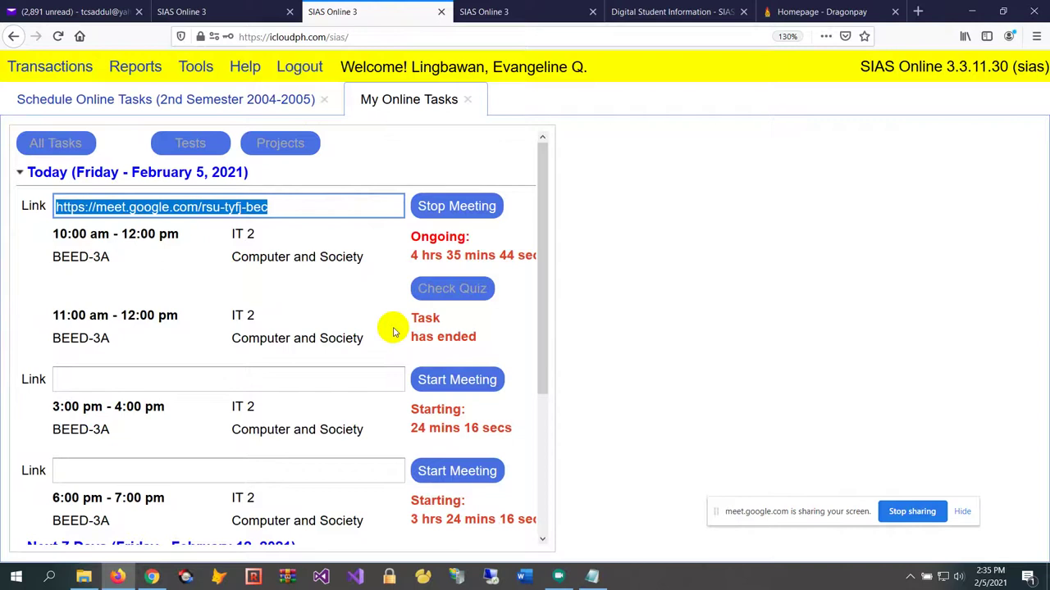
key("BackSpace")
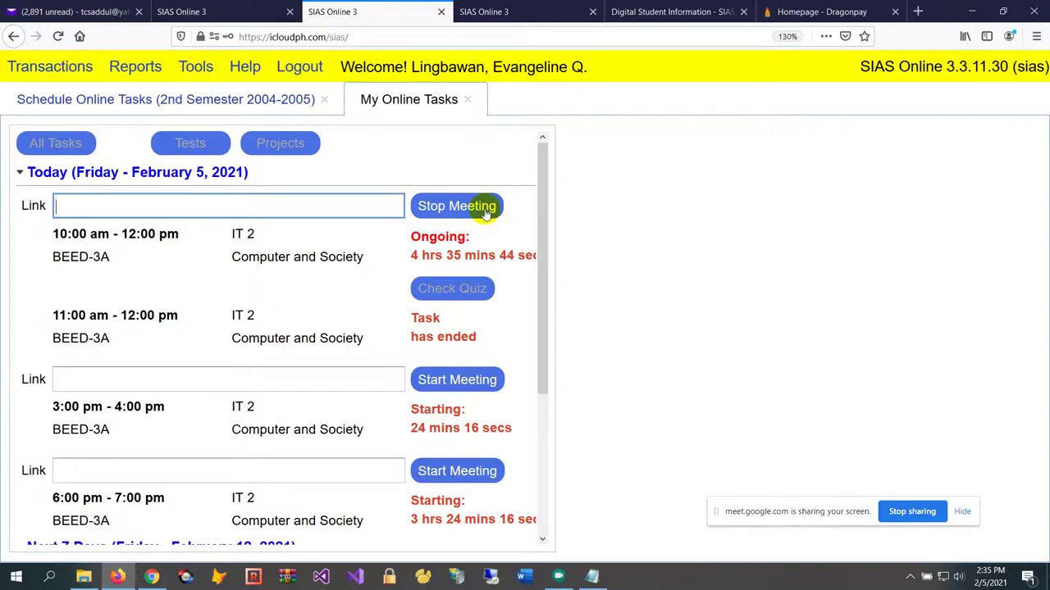
left_click(488, 206)
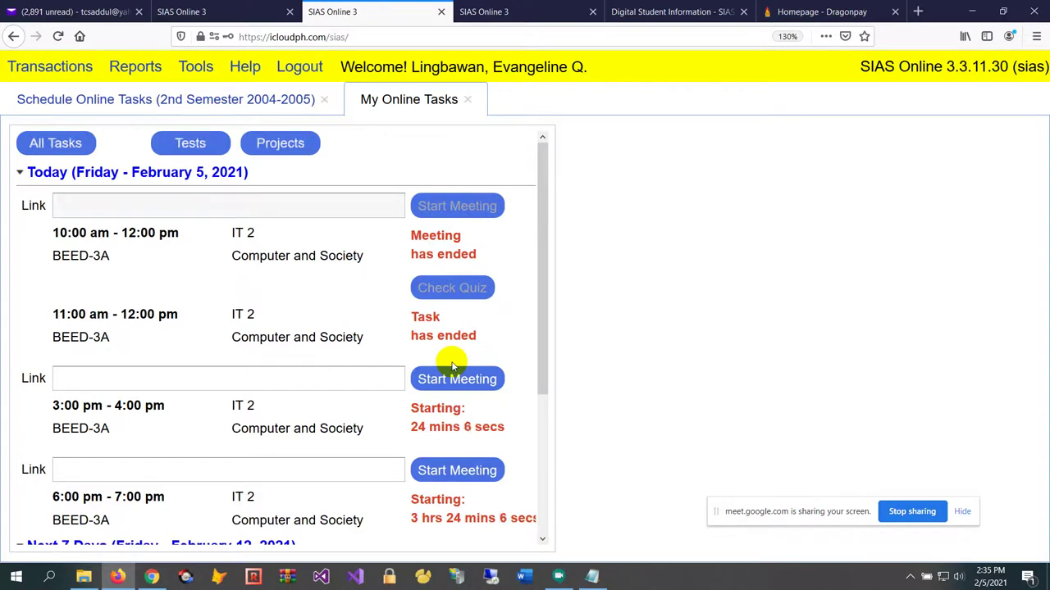
left_click(548, 17)
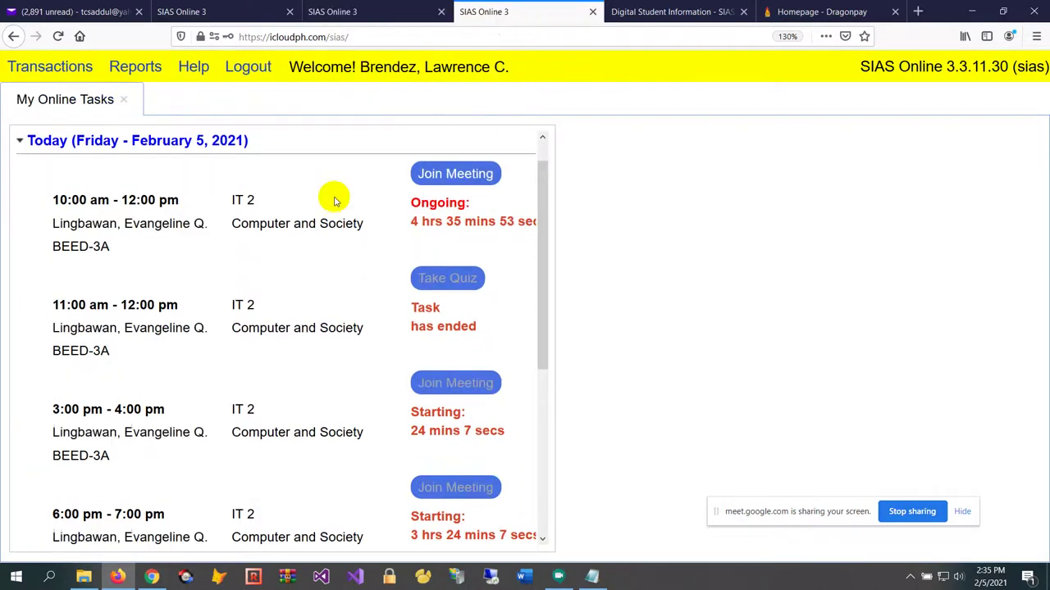
Try joining the 10:00 am Meeting as the student to see 'Meeting has ended', then return to the teacher tab
scroll(366, 261, "up", 1)
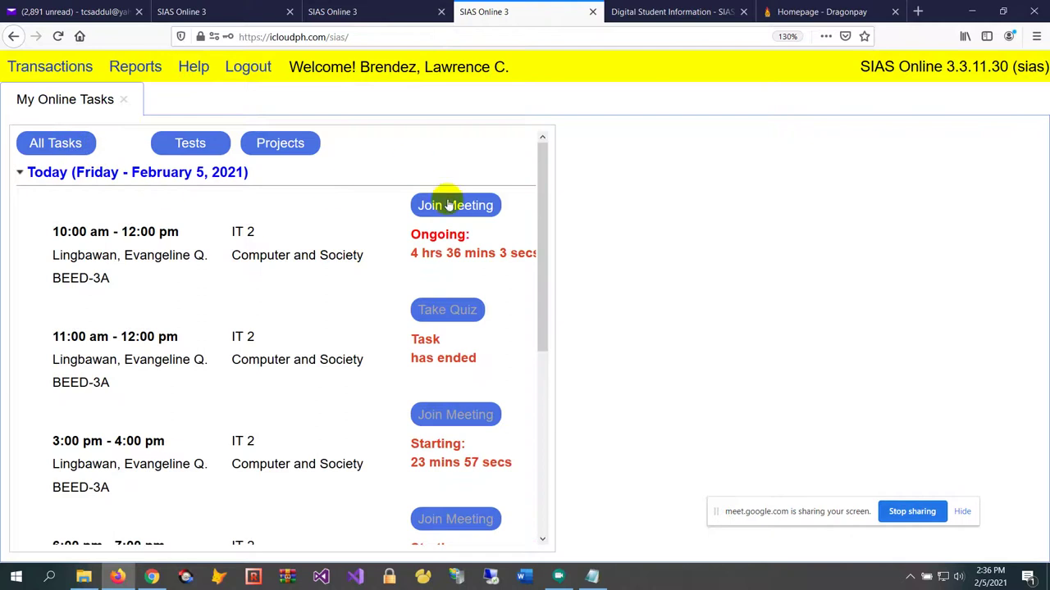
left_click(59, 150)
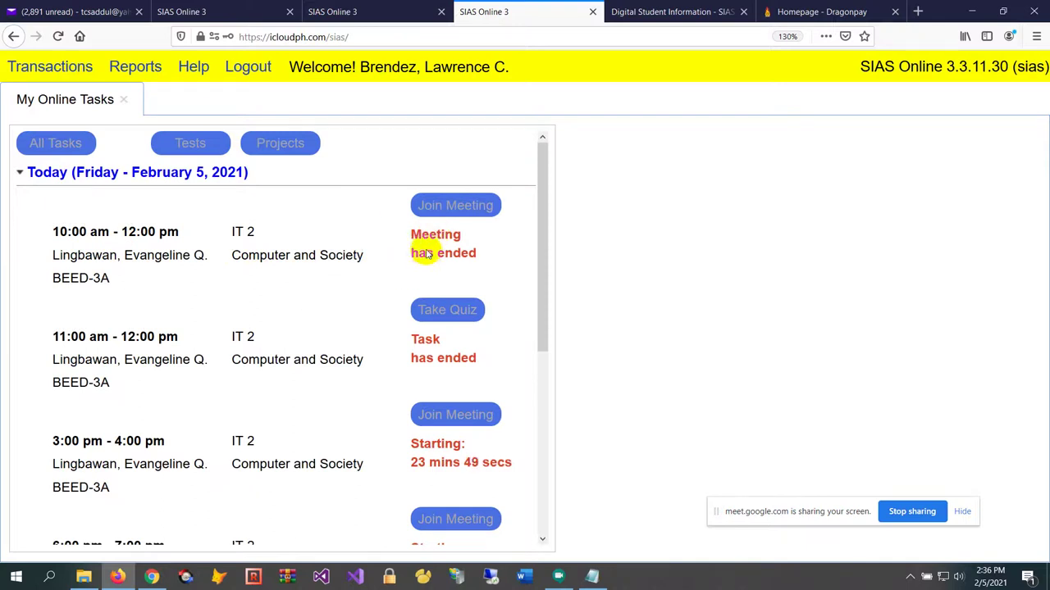
scroll(380, 276, "down", 3)
scroll(380, 288, "up", 2)
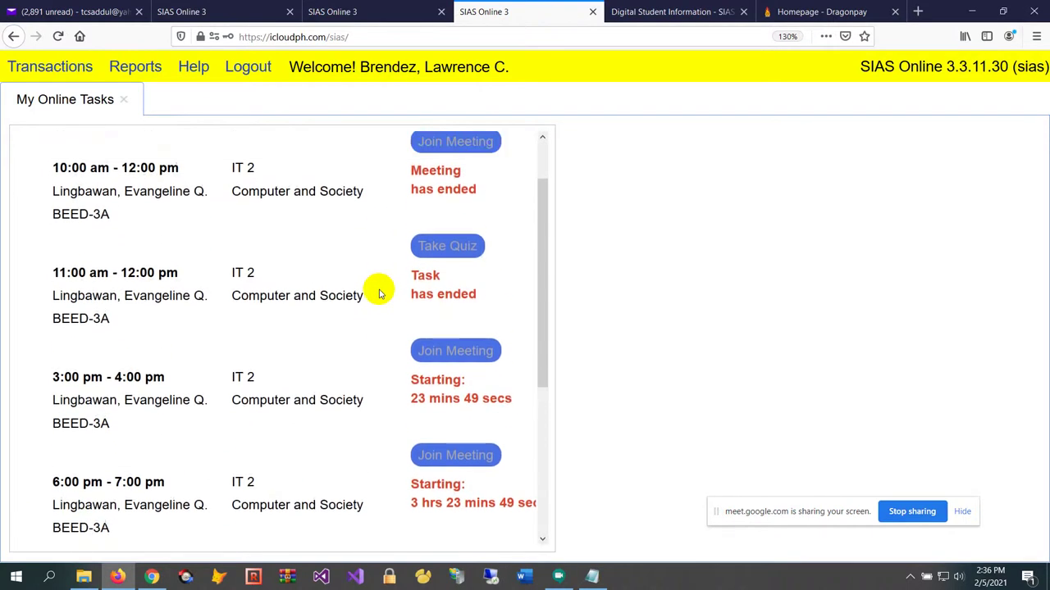
scroll(380, 294, "down", 1)
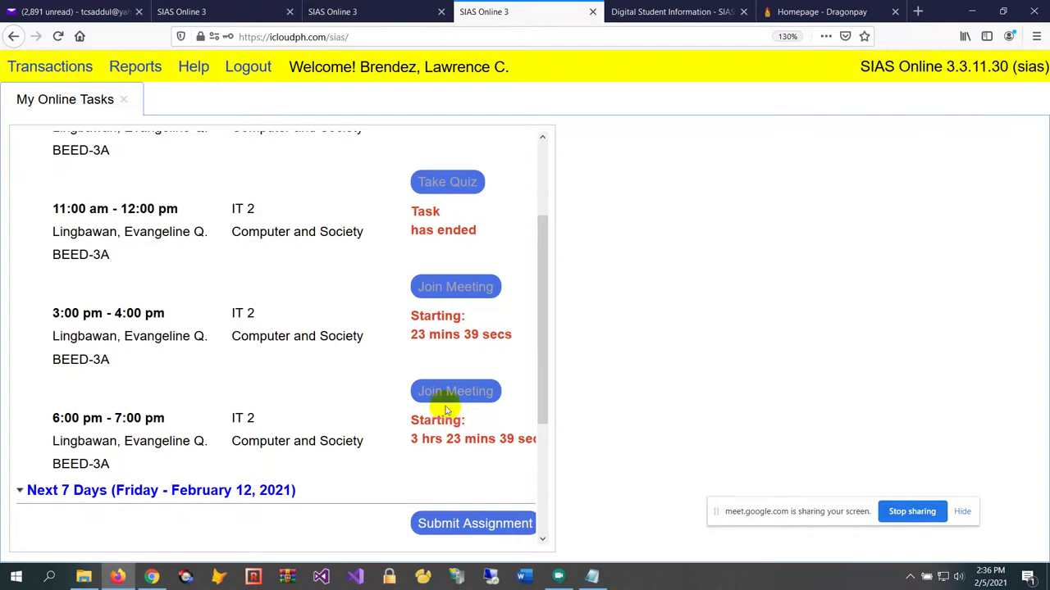
scroll(451, 408, "up", 3)
scroll(443, 393, "down", 2)
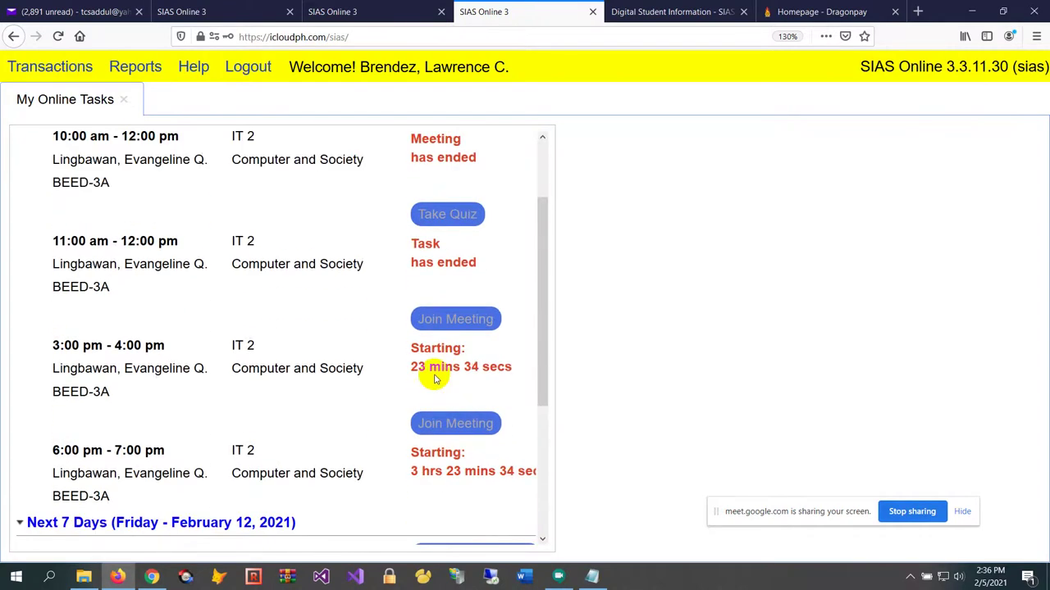
scroll(434, 378, "down", 2)
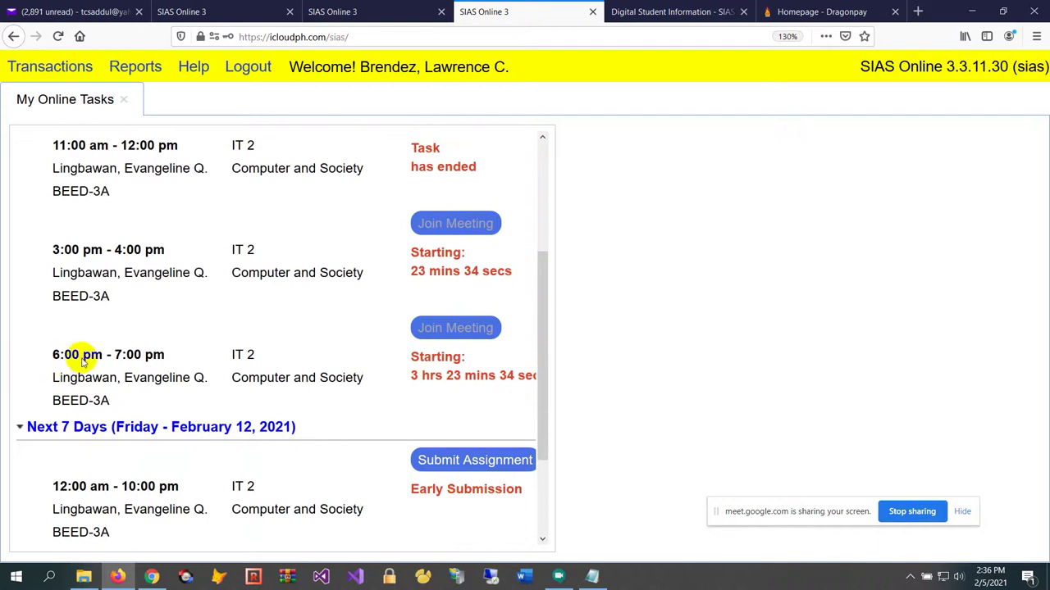
scroll(127, 270, "up", 1)
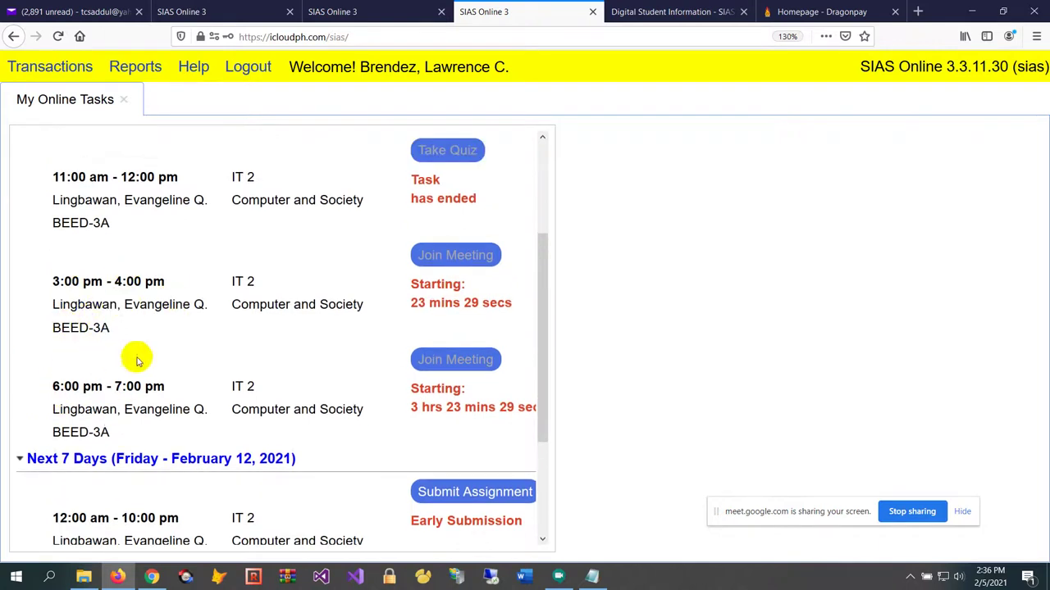
scroll(246, 309, "up", 5)
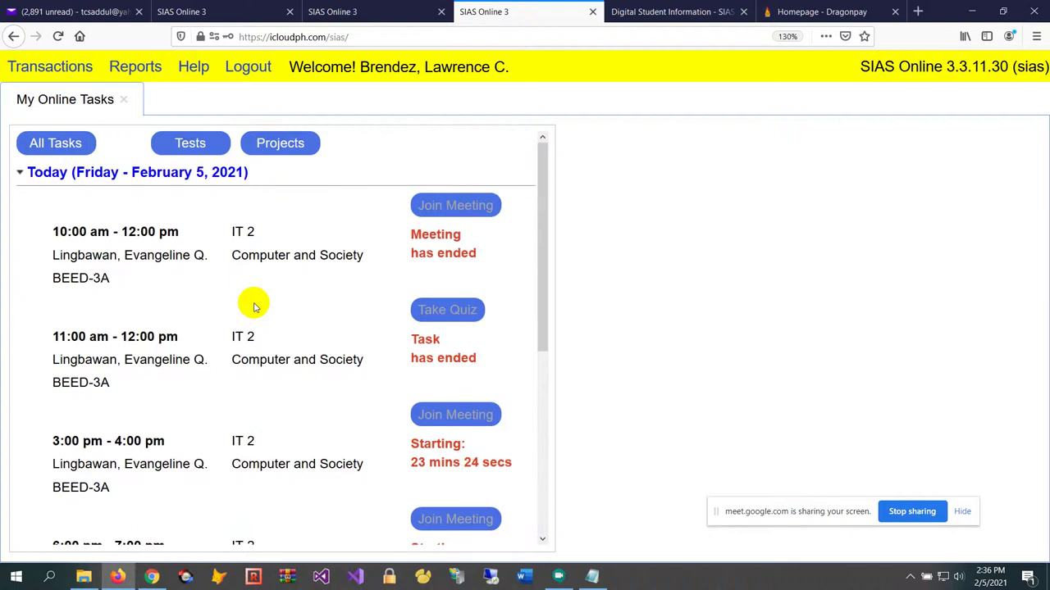
left_click(371, 11)
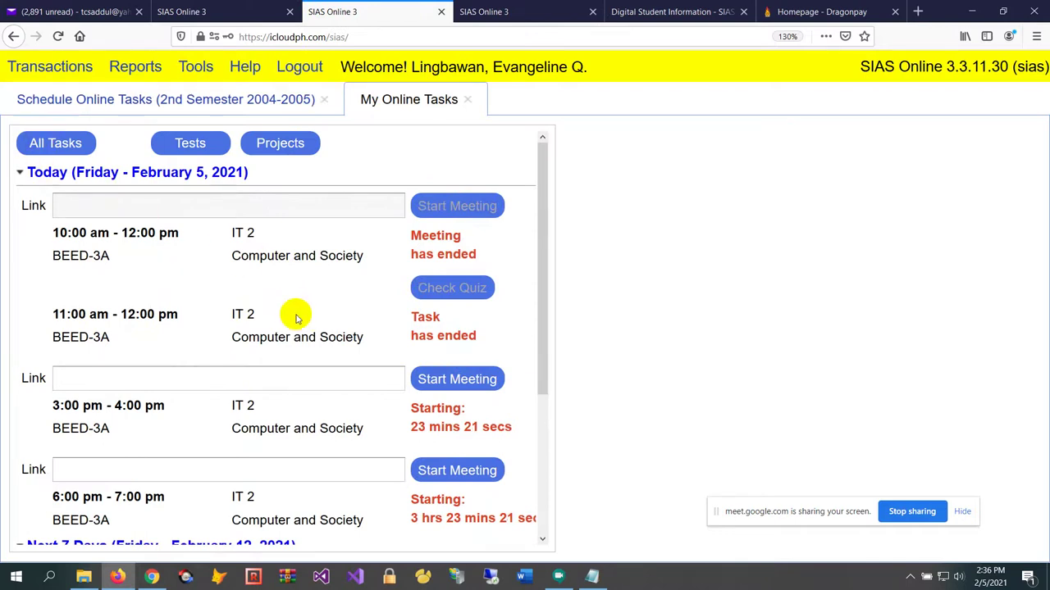
Zoom the teacher's Schedule Online Tasks to 120% and select the 6:00 pm Meeting record
left_click(211, 105)
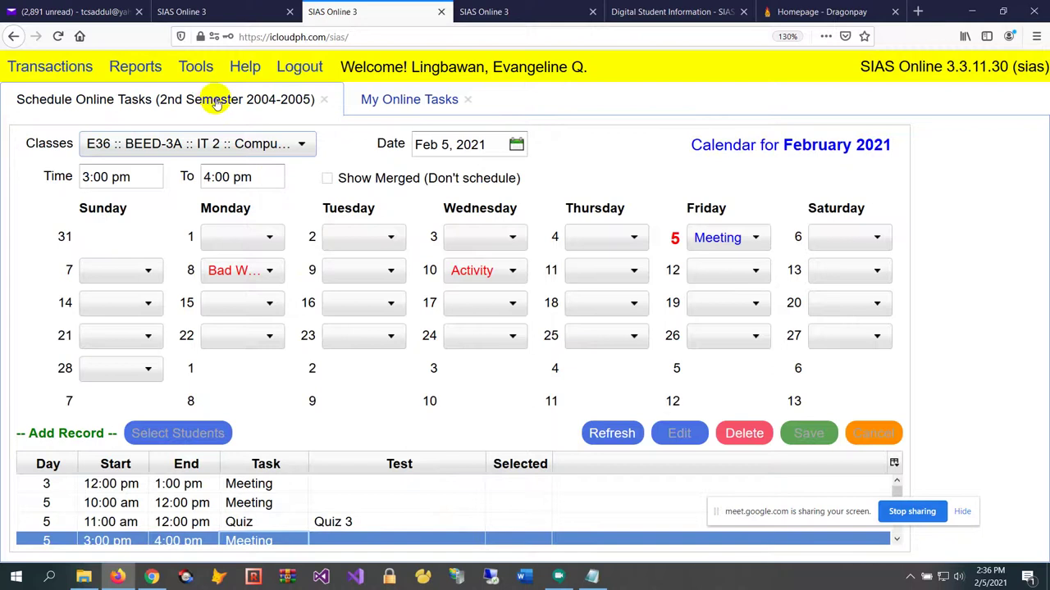
key("ctrl+minus")
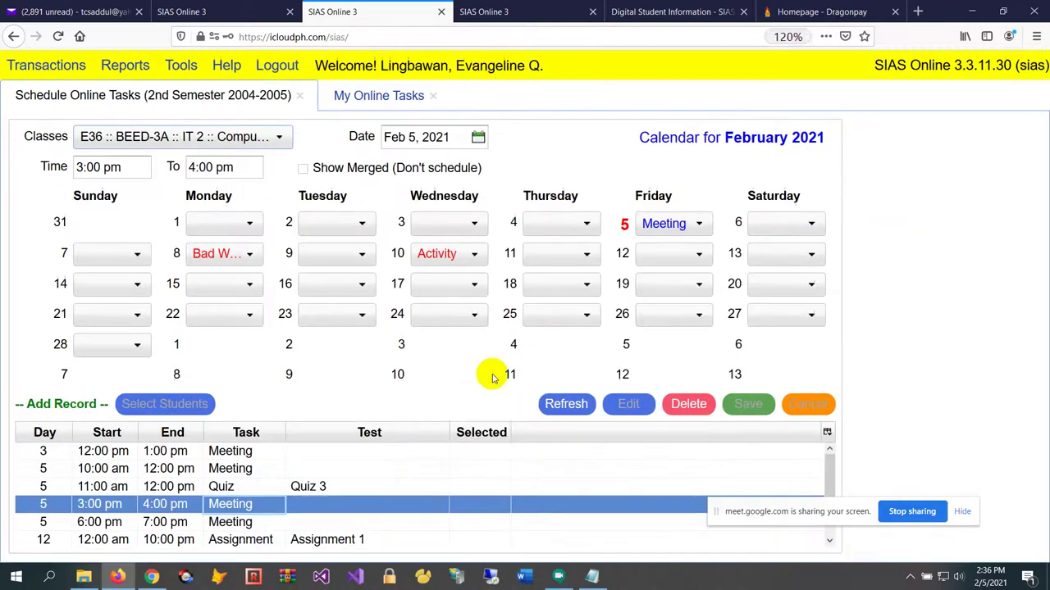
left_click(274, 521)
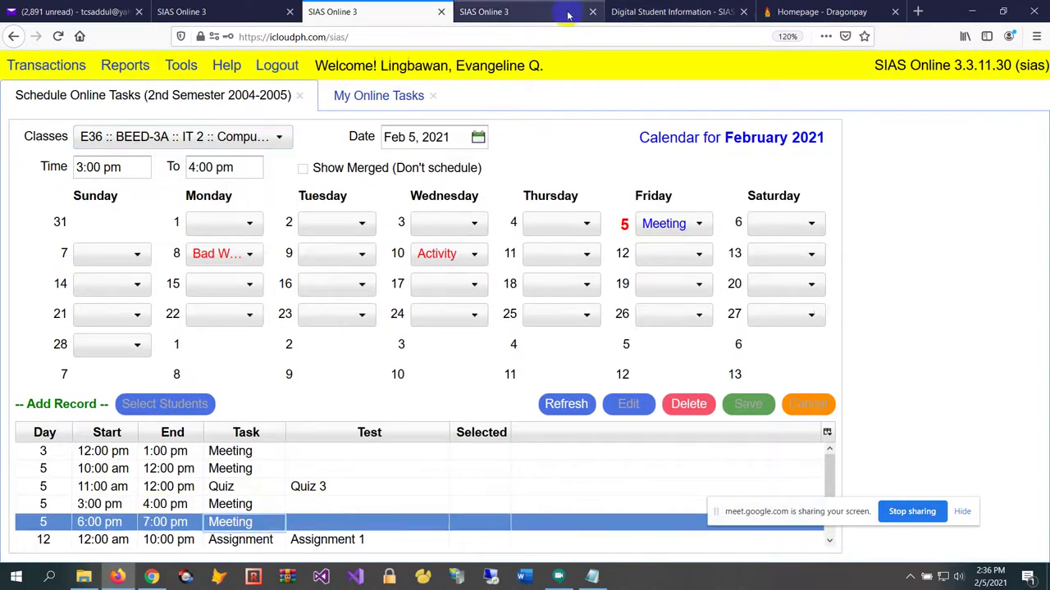
key("ctrl+Tab")
scroll(389, 372, "down", 1)
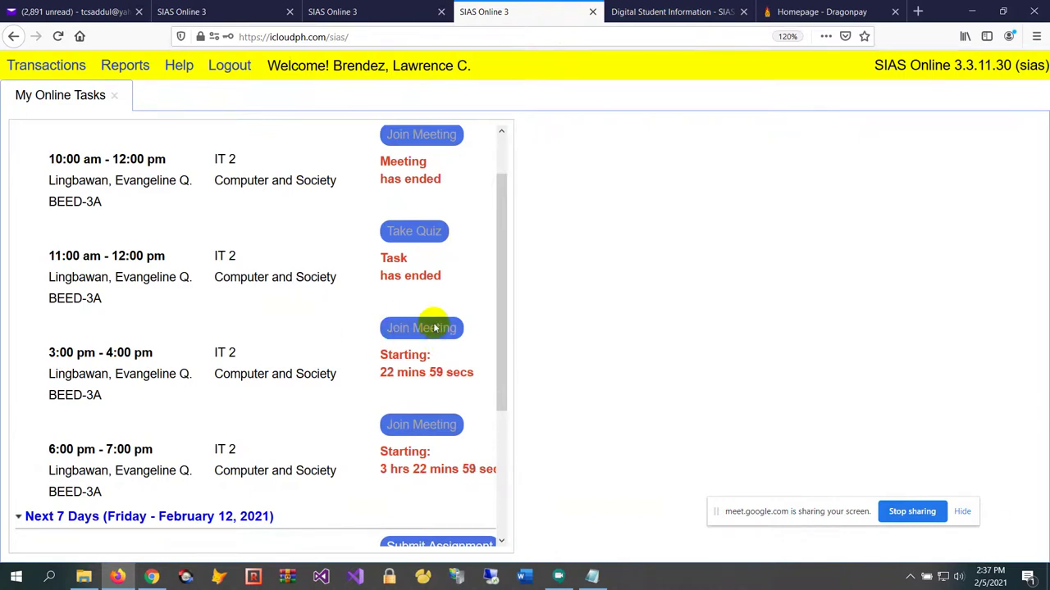
scroll(442, 333, "up", 1)
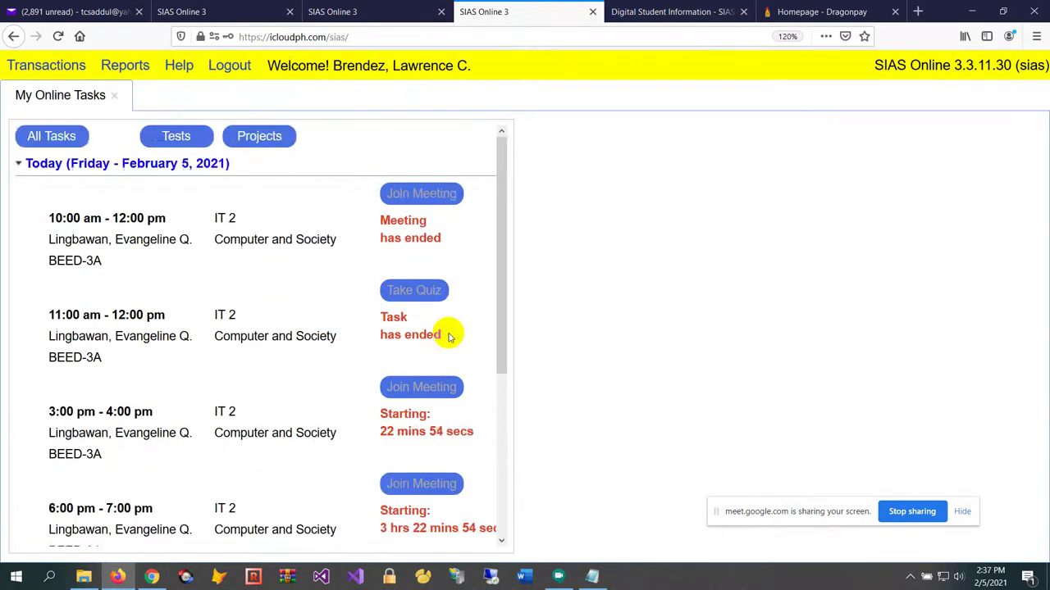
scroll(459, 333, "down", 1)
scroll(443, 336, "up", 1)
scroll(435, 343, "down", 1)
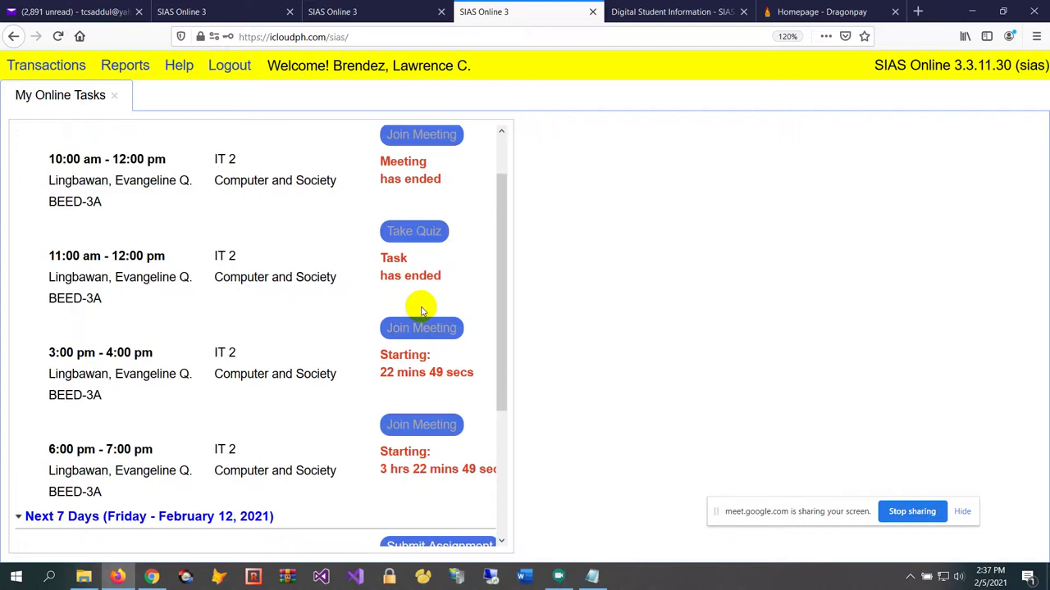
scroll(424, 307, "down", 3)
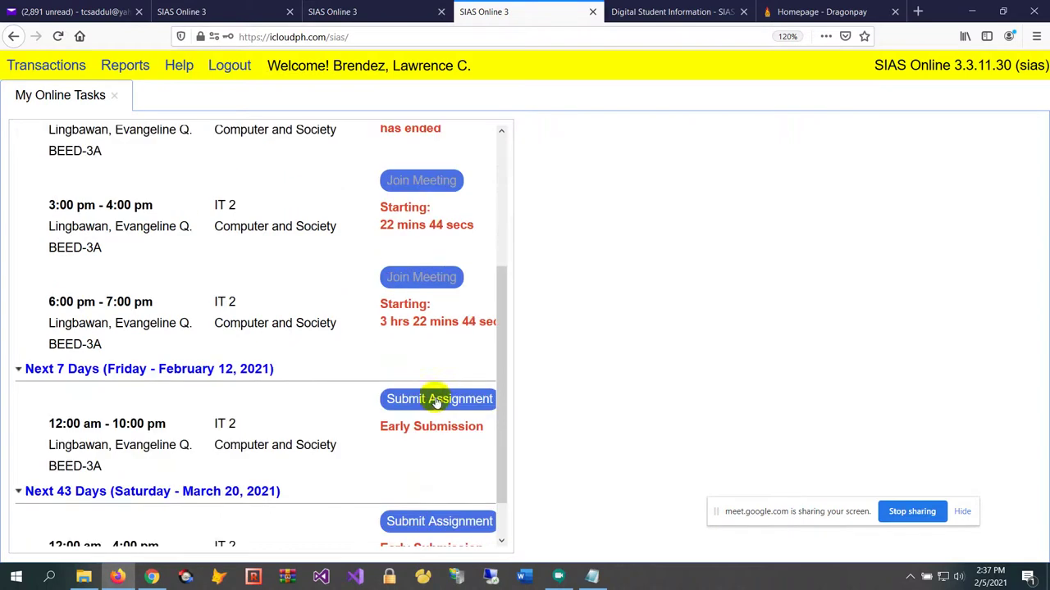
scroll(369, 333, "up", 4)
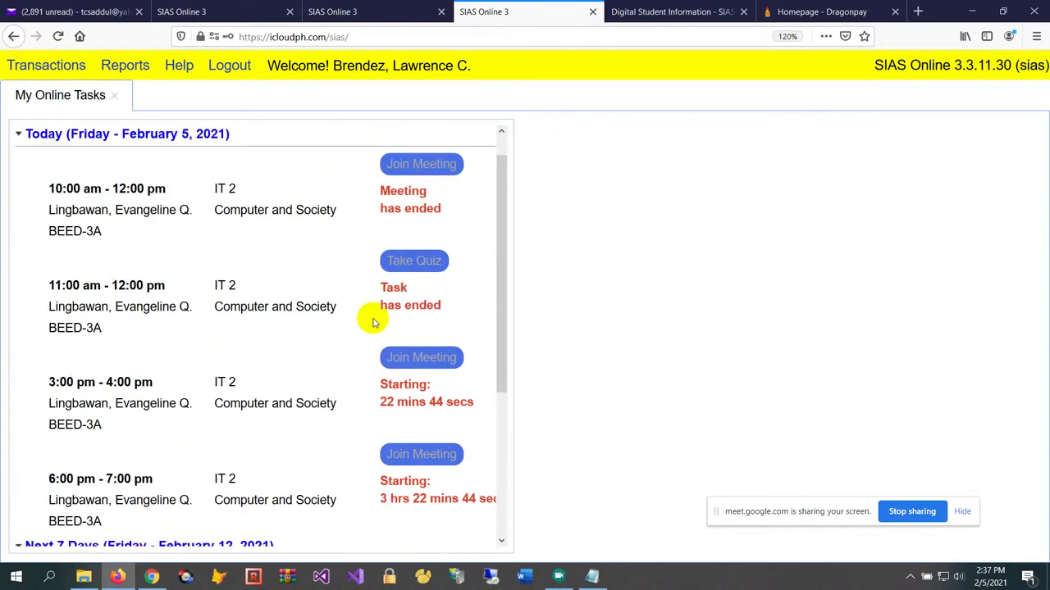
scroll(378, 327, "up", 1)
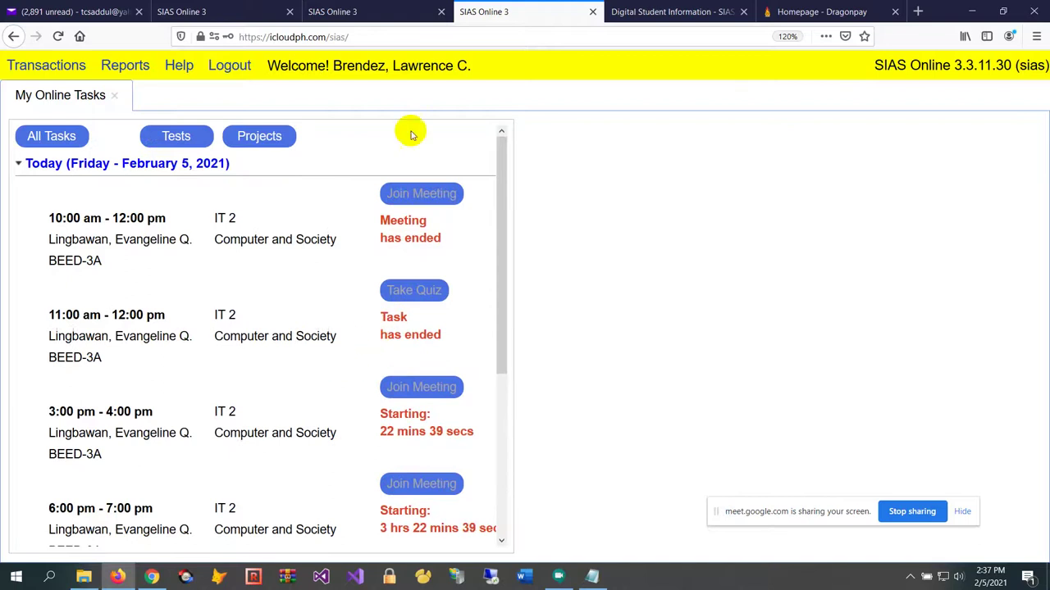
Add a 2:00 pm Meeting on Friday, February 5 in the teacher's schedule
left_click(394, 13)
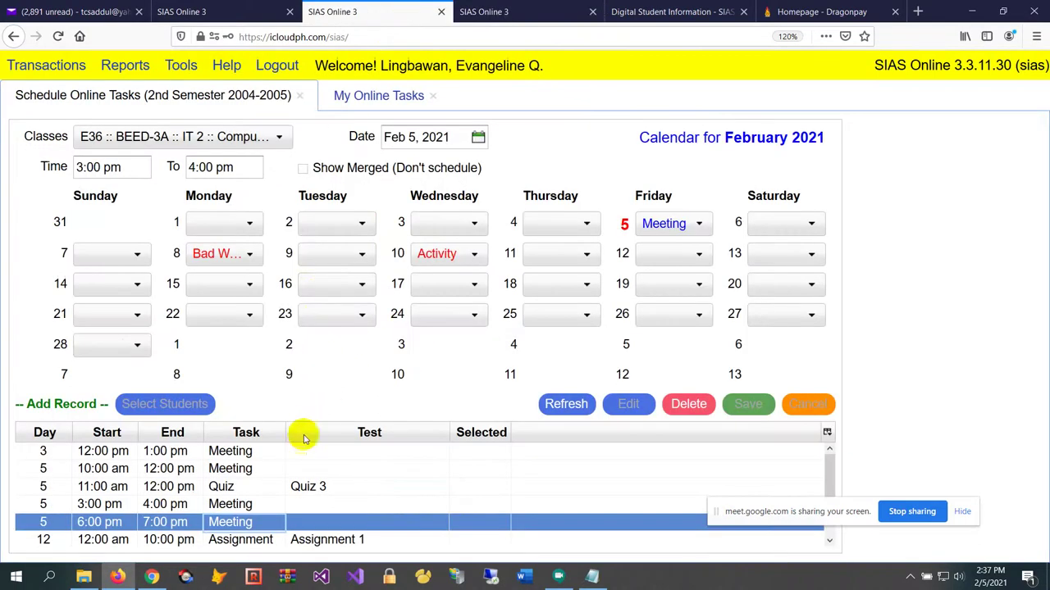
left_click(132, 167)
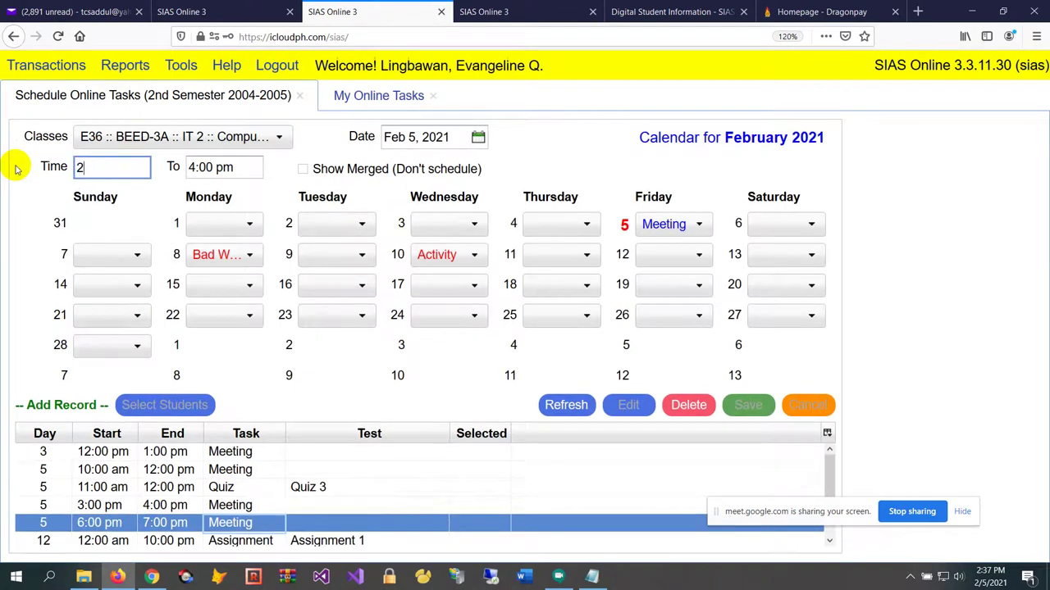
key("Tab")
key("Tab")
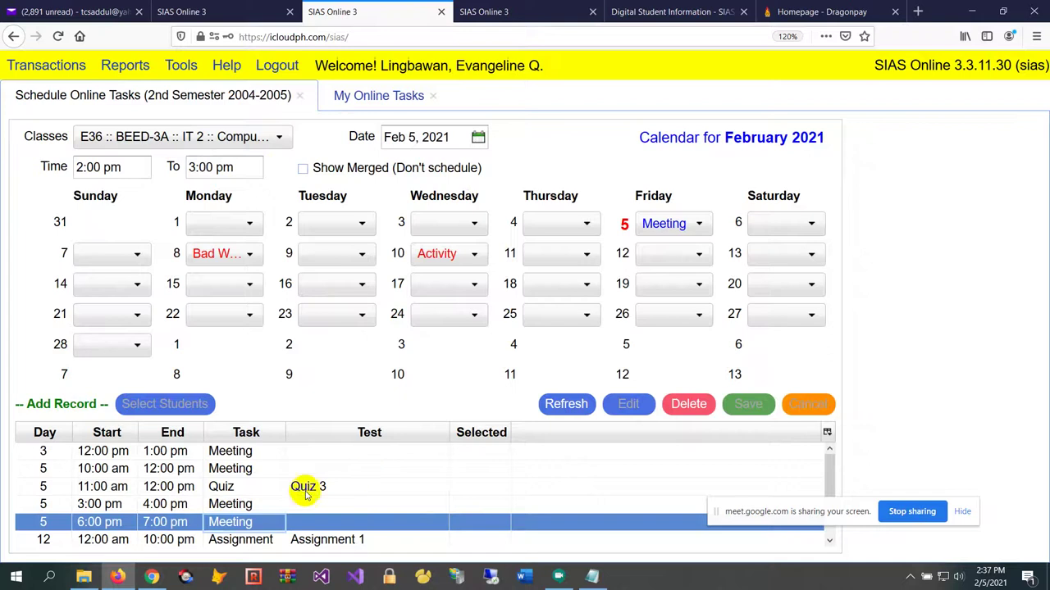
scroll(305, 492, "down", 1)
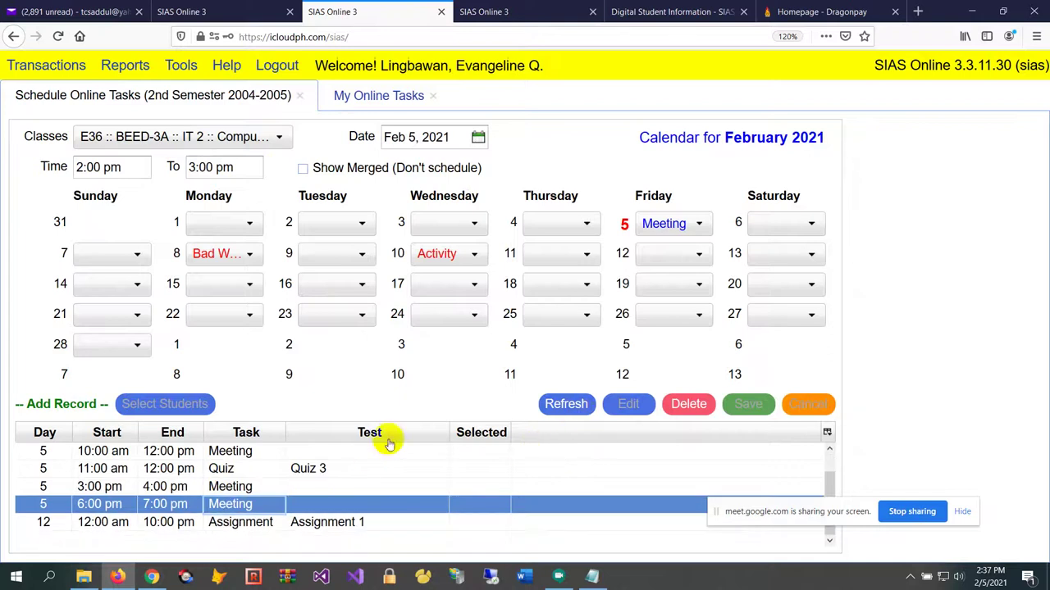
left_click(672, 223)
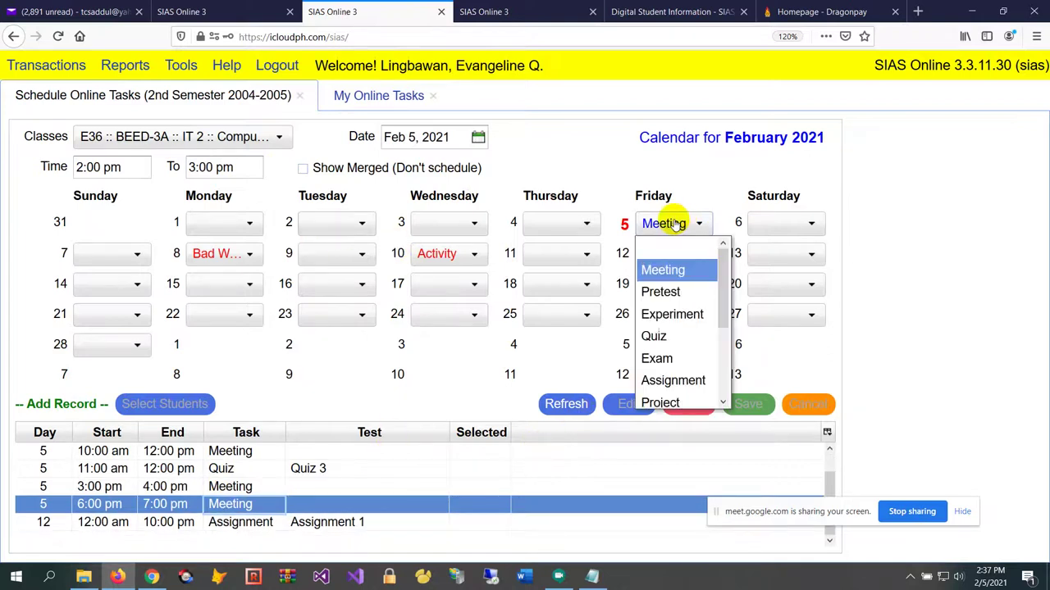
left_click(677, 293)
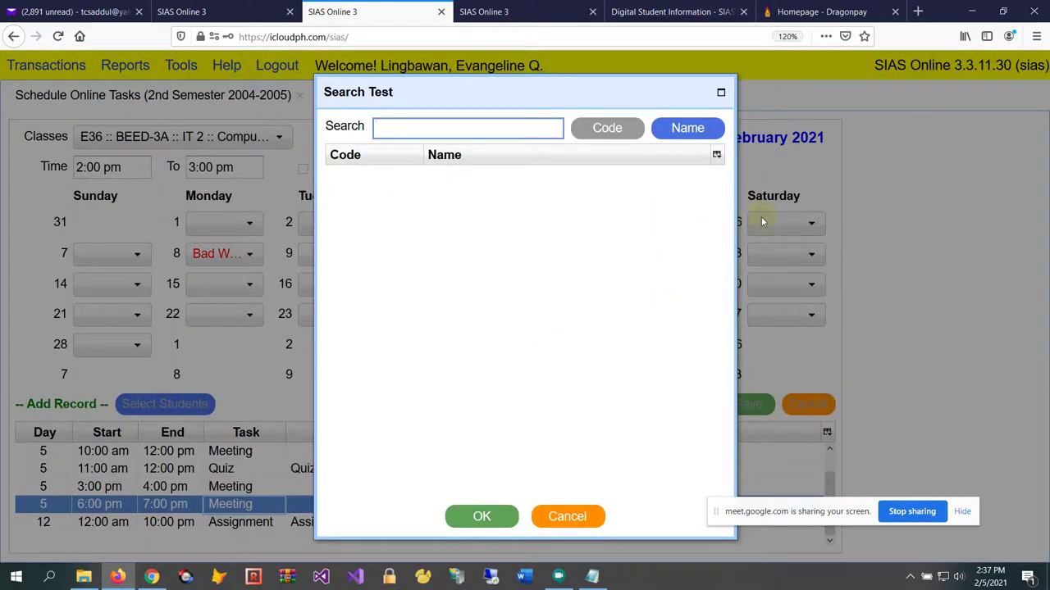
key("Escape")
left_click(661, 223)
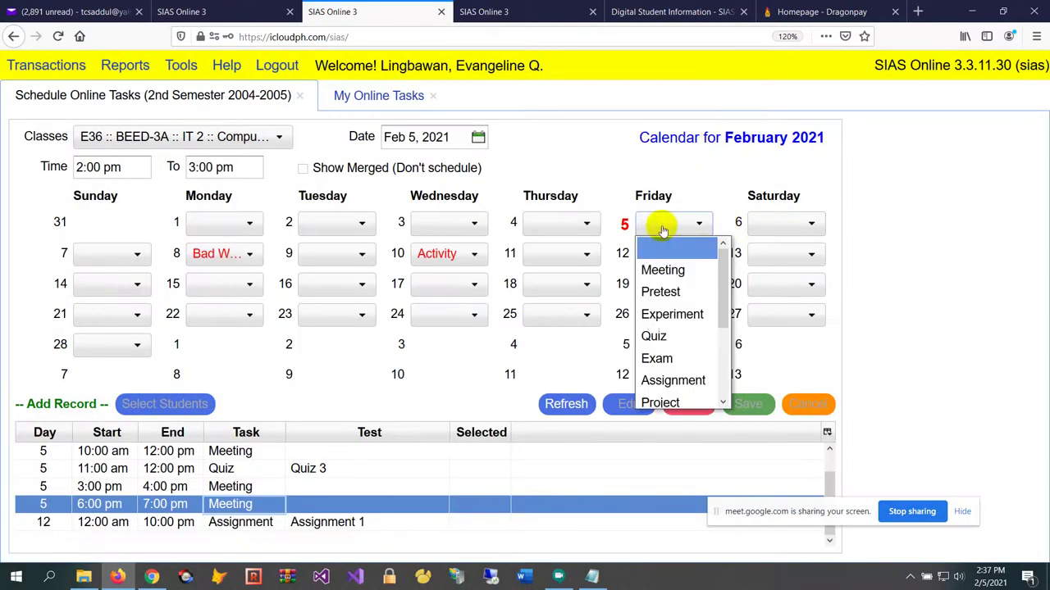
left_click(681, 273)
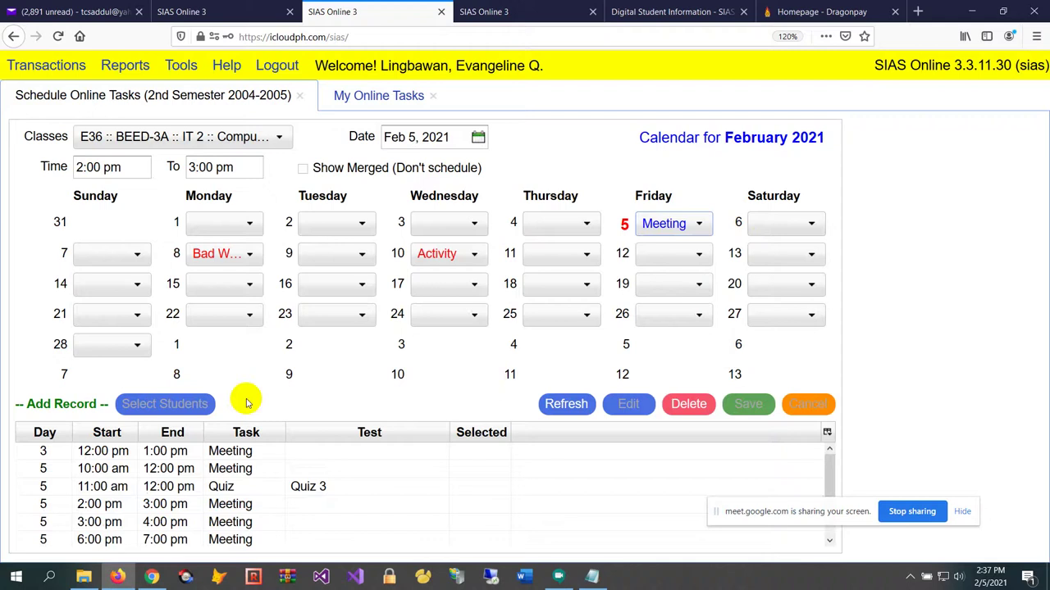
Delete the 3:00–4:00 pm Meeting record and confirm the removal
left_click(220, 468)
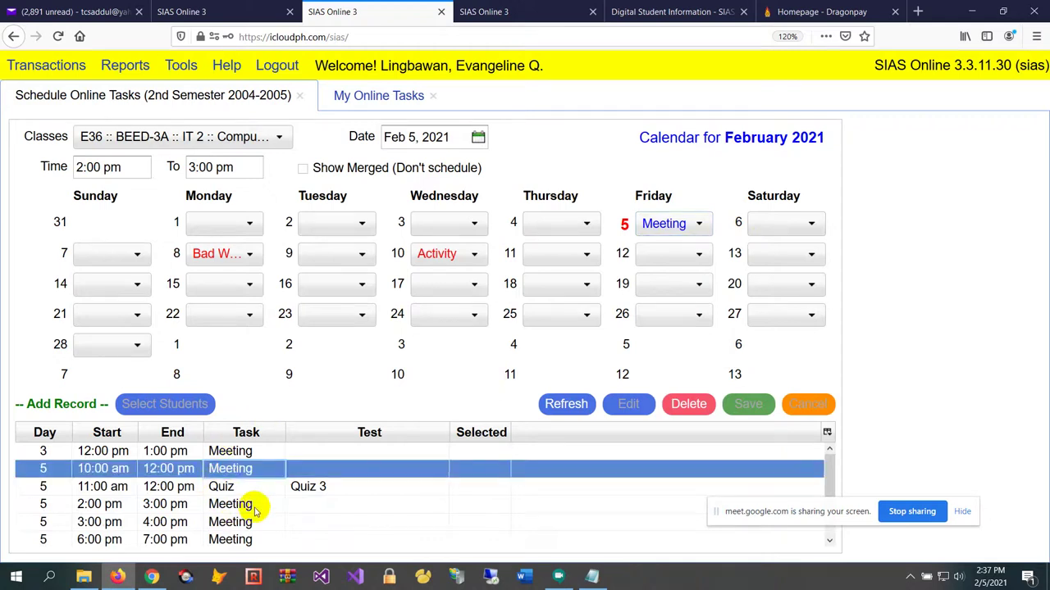
left_click(237, 525)
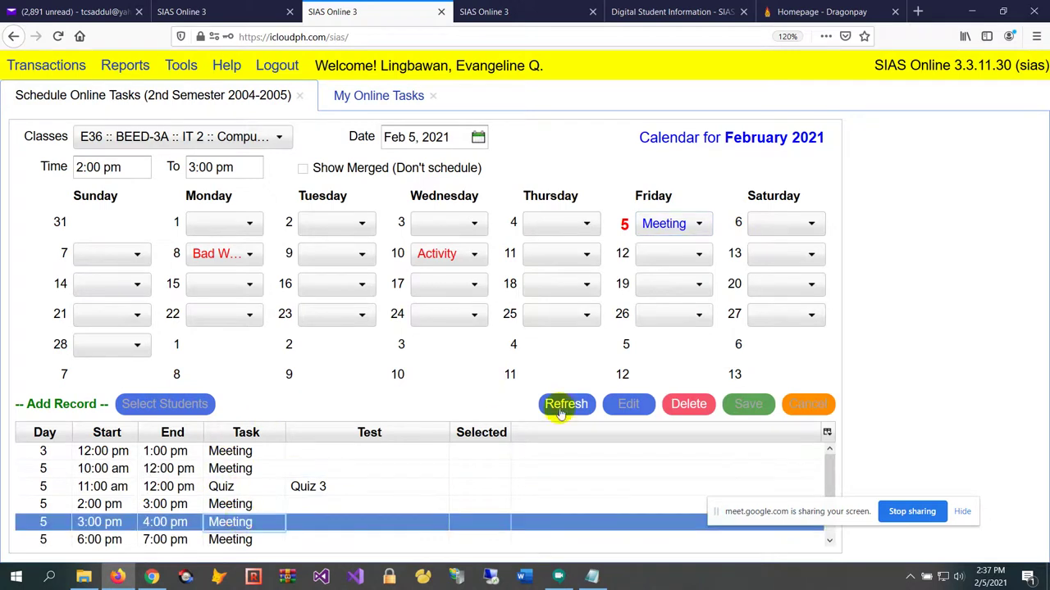
left_click(693, 406)
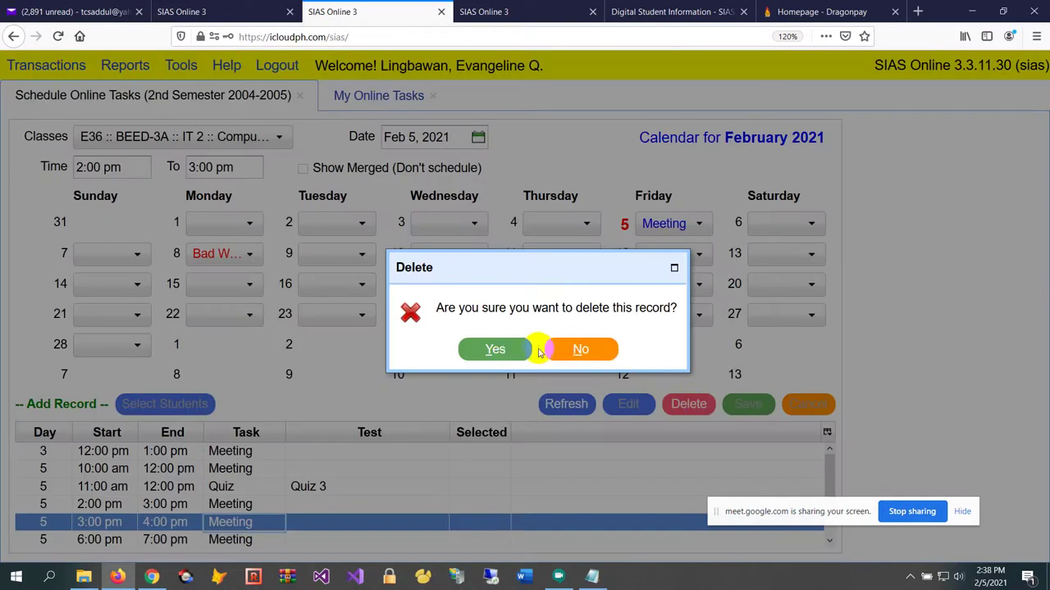
left_click(511, 349)
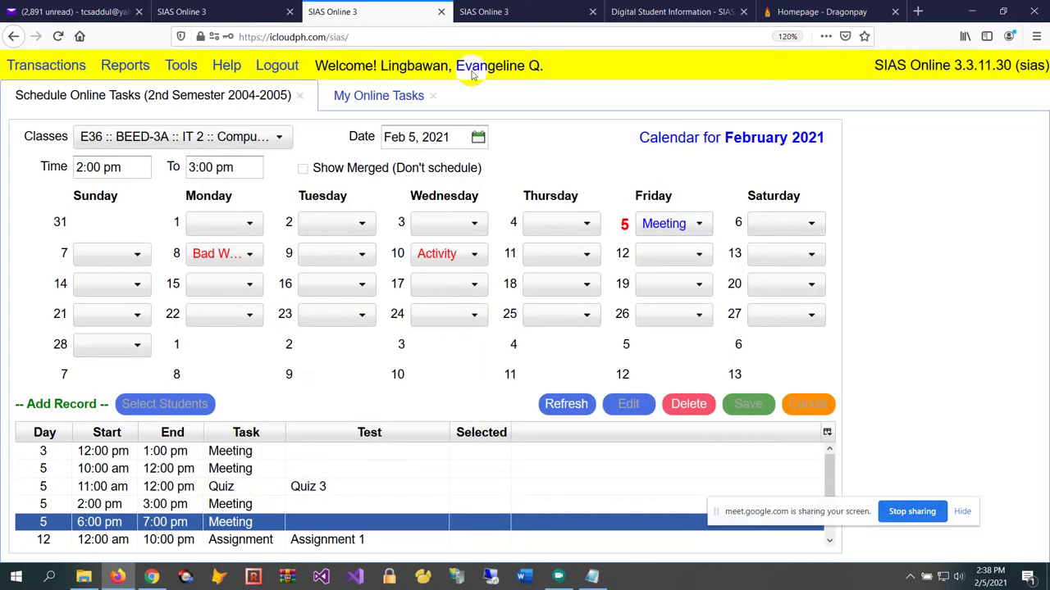
left_click(533, 15)
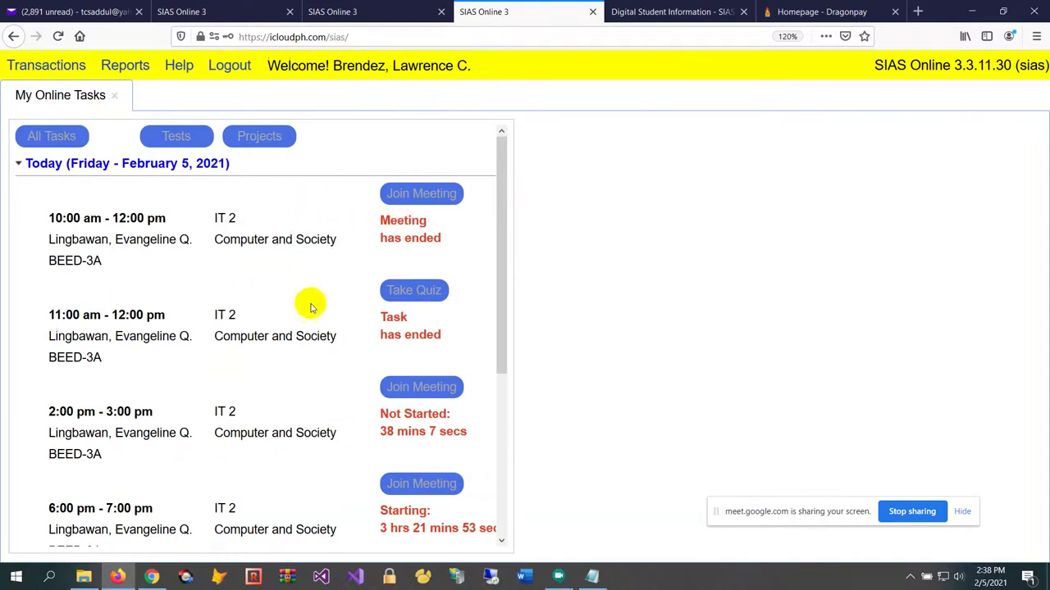
scroll(309, 329, "down", 2)
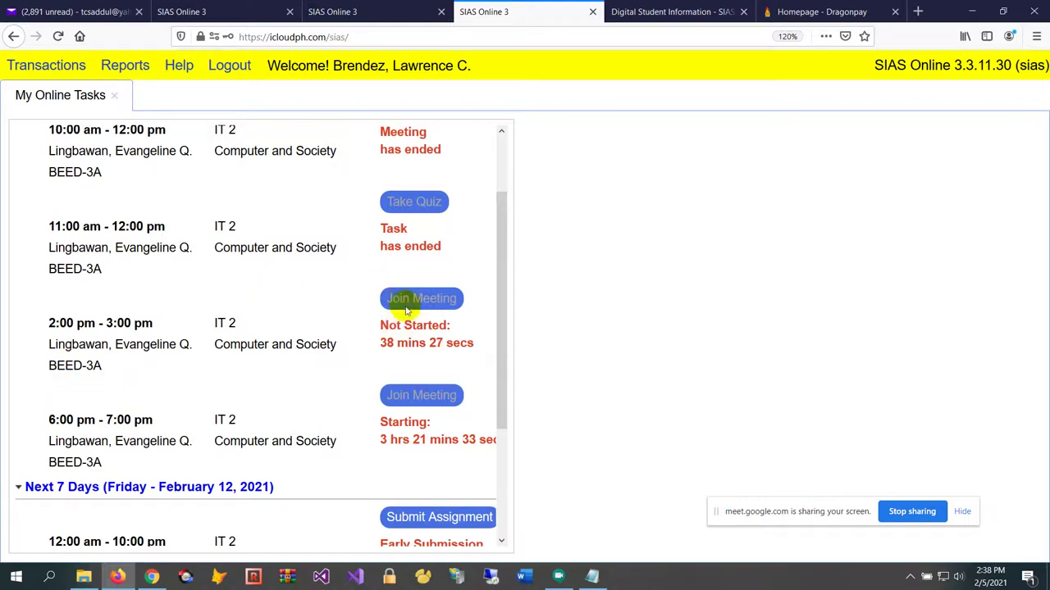
scroll(398, 401, "down", 1)
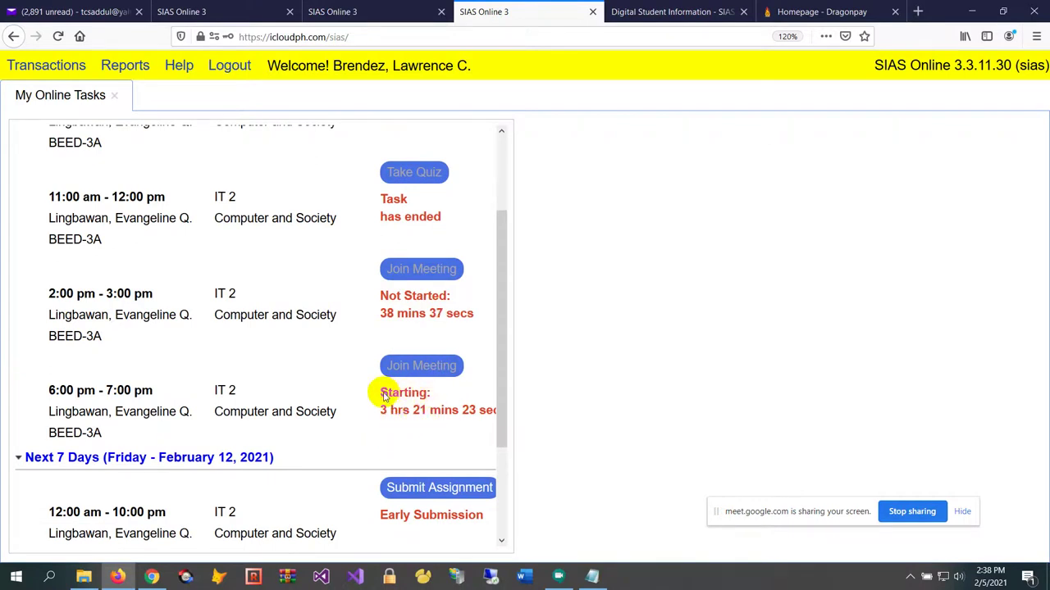
scroll(384, 396, "up", 1)
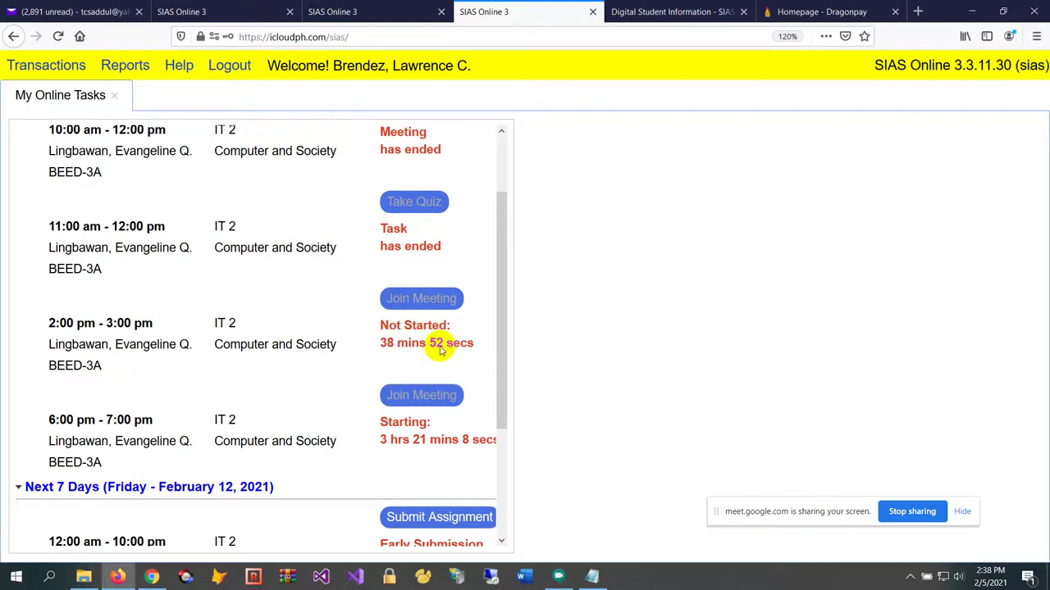
scroll(422, 328, "up", 1)
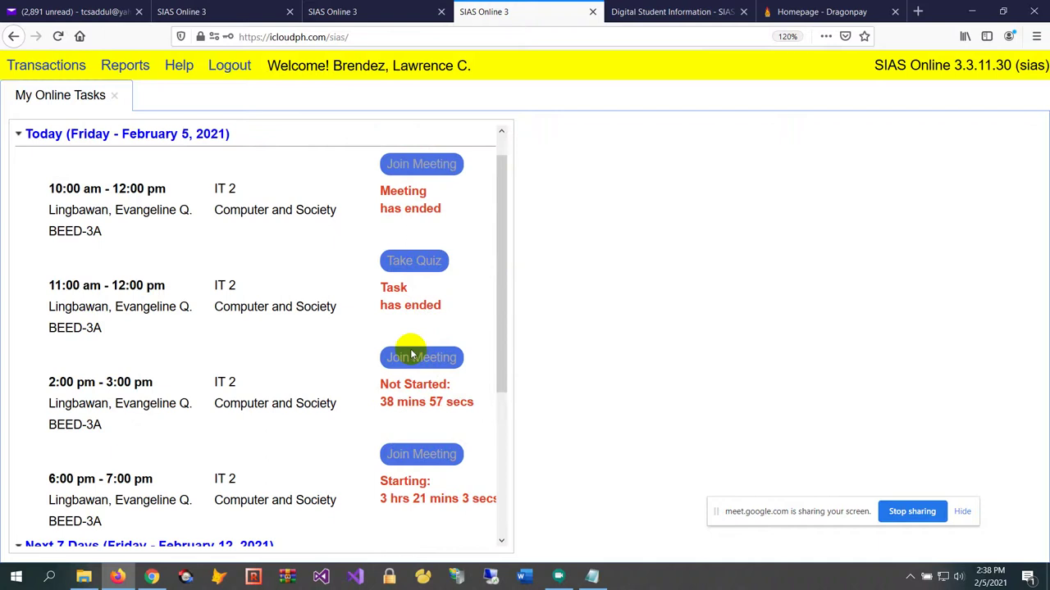
left_click(349, 13)
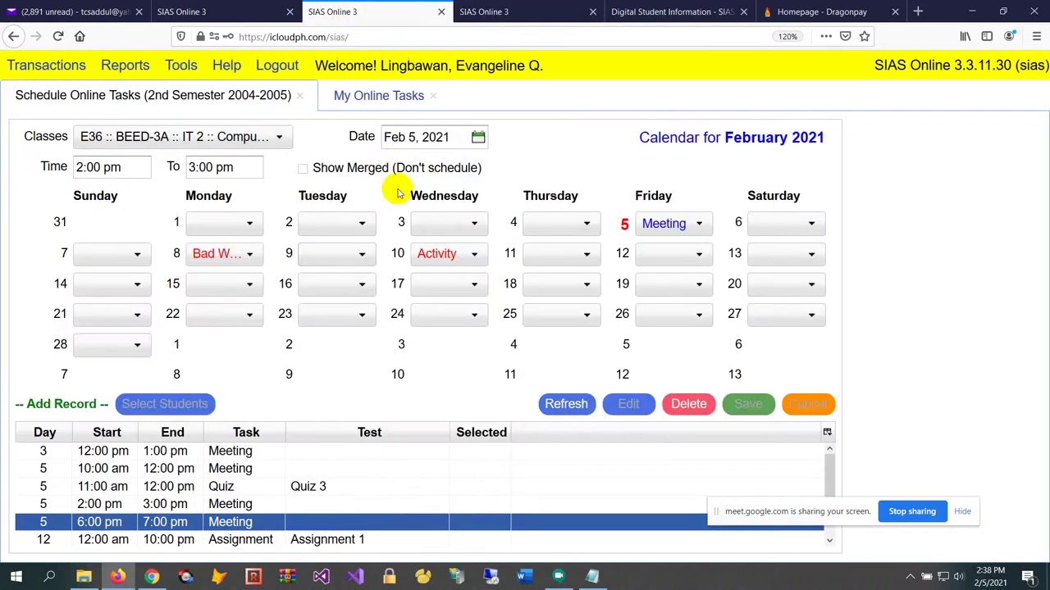
Open the teacher's My Online Tasks, focus the 3:00 pm Link field, and bring up Google Meet
left_click(351, 97)
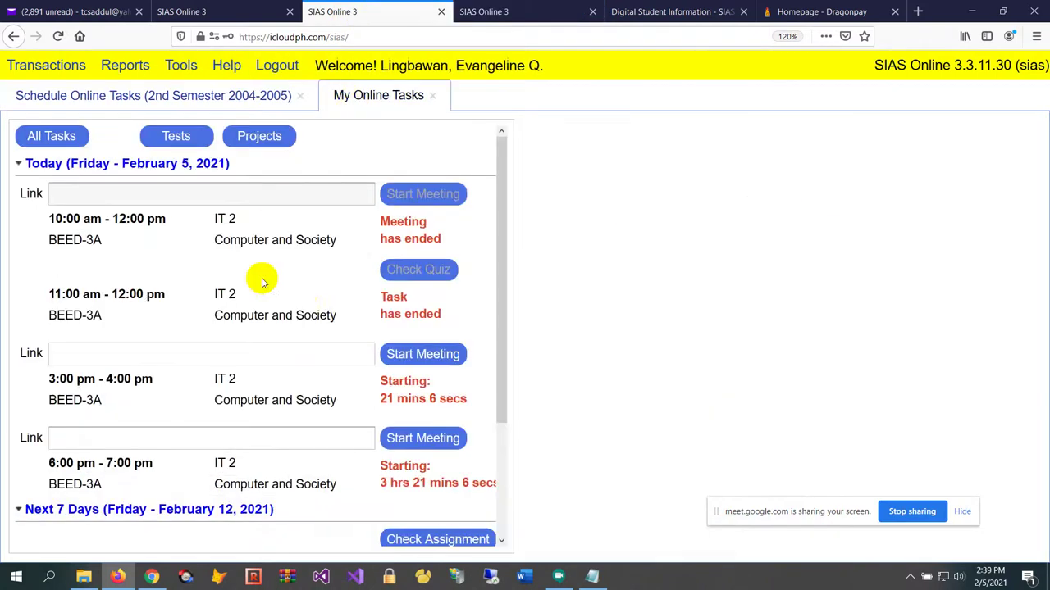
left_click(104, 355)
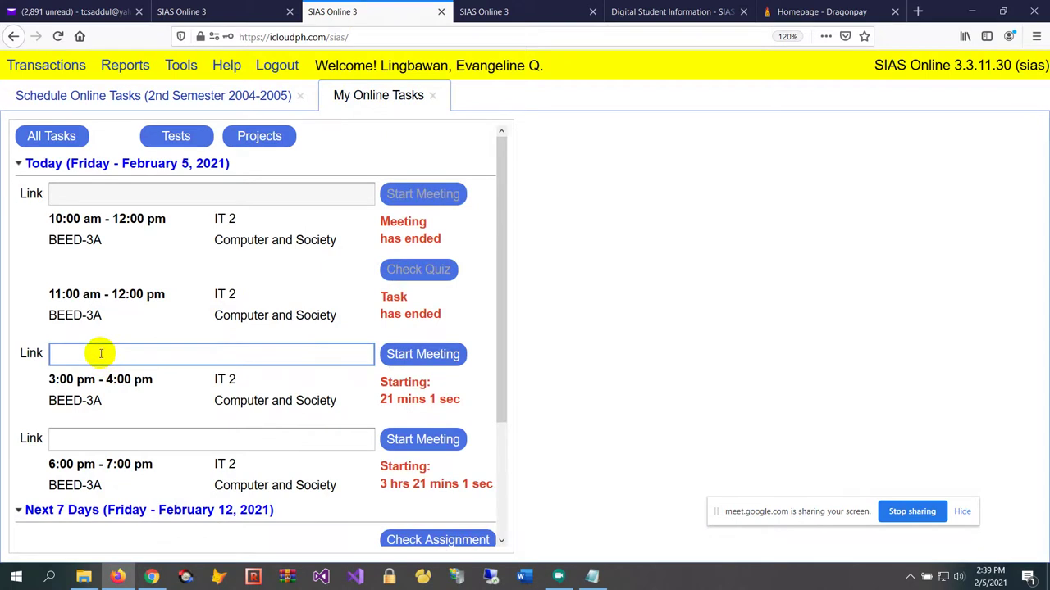
left_click(557, 579)
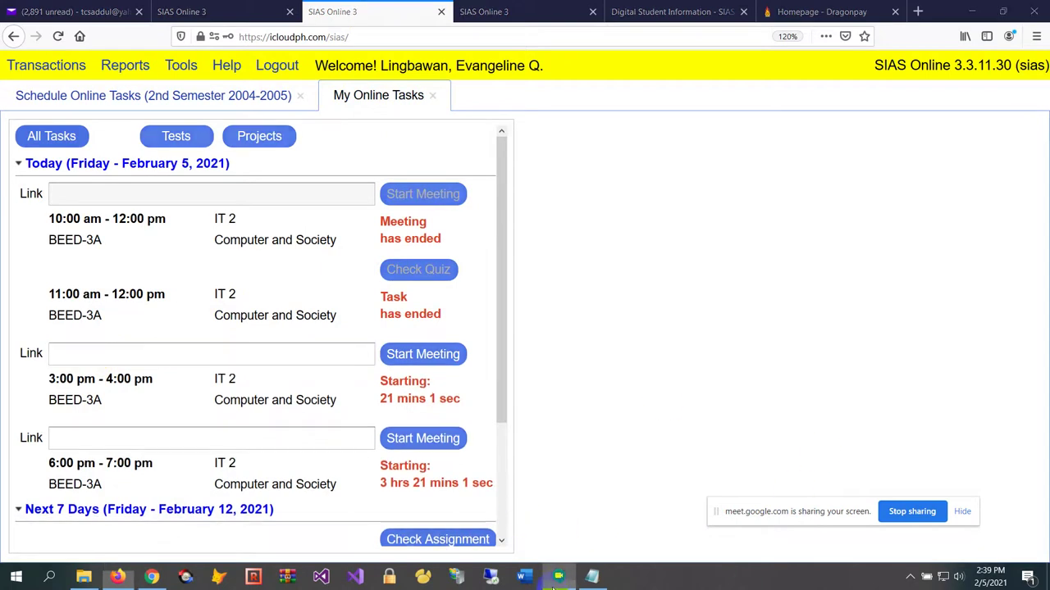
Copy the call's joining info from Meeting details and minimize the Google Meet window
left_click(120, 535)
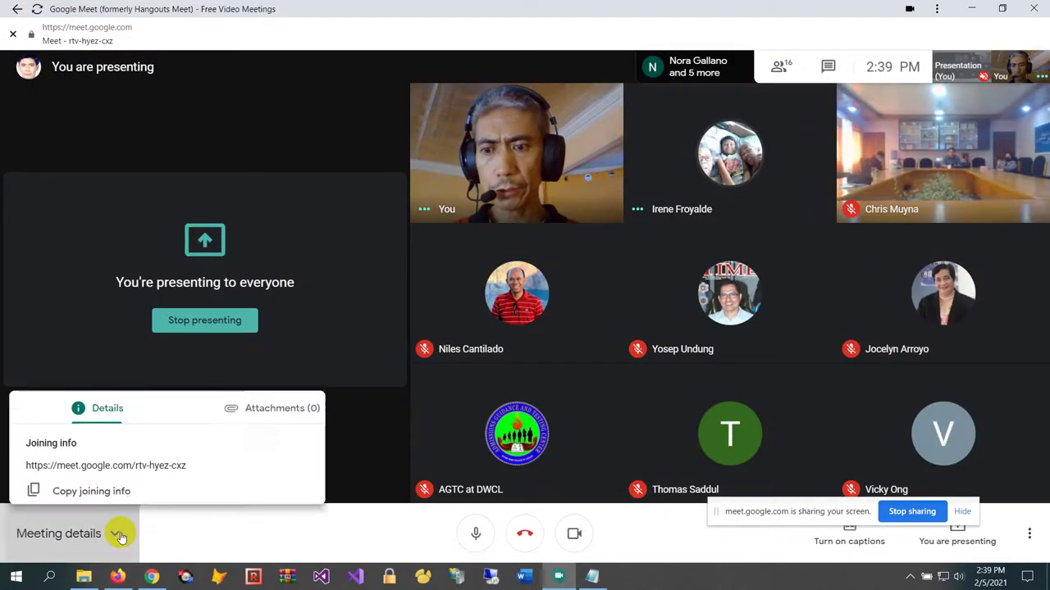
left_click(105, 469)
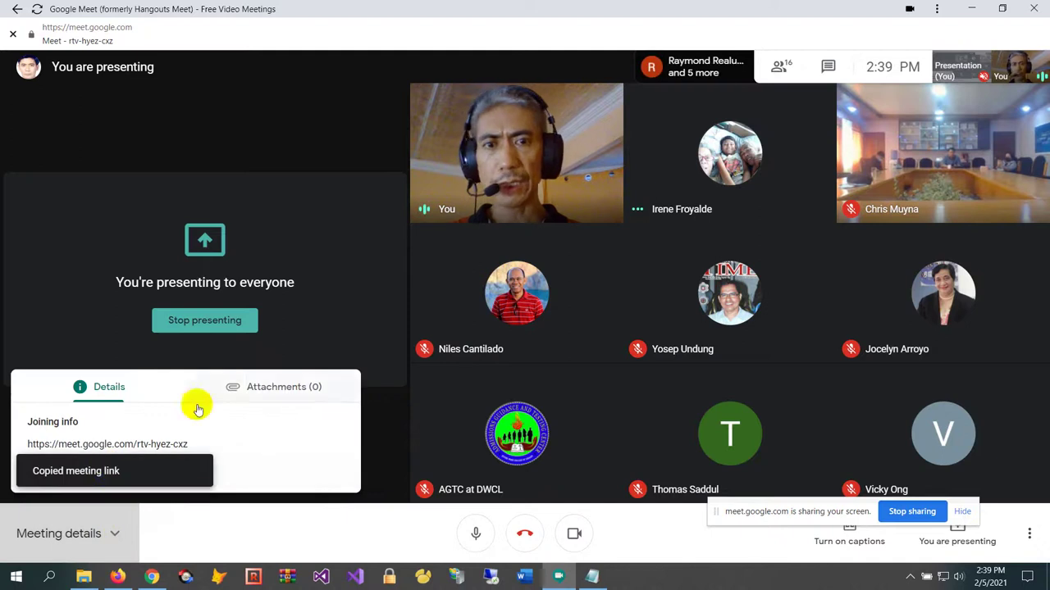
left_click(970, 9)
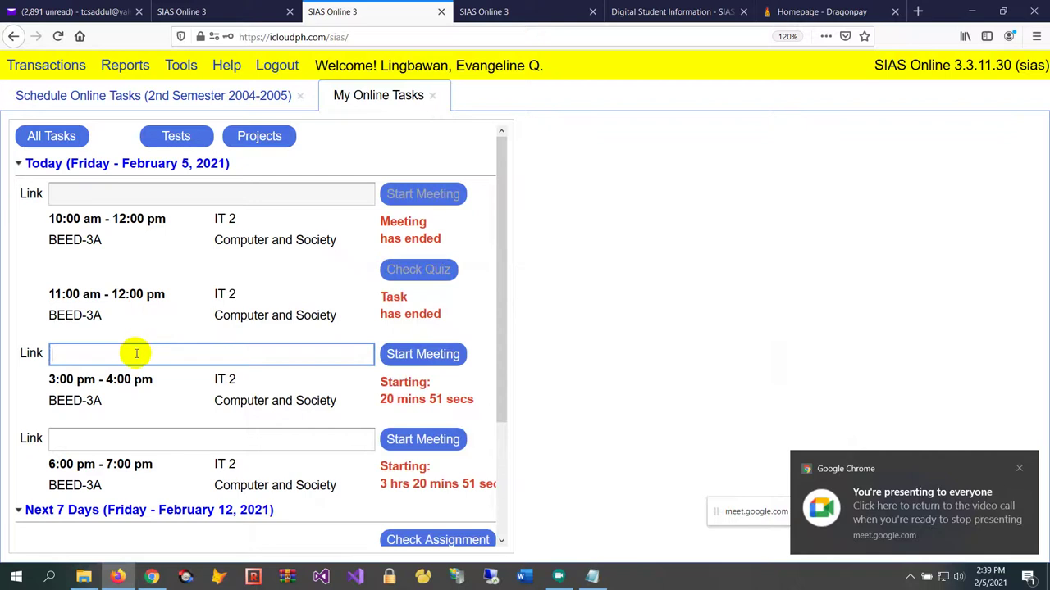
Paste the rtv-hyez-cxz Meet link into the 3:00 pm task's Link field and start the meeting
key("ctrl+v")
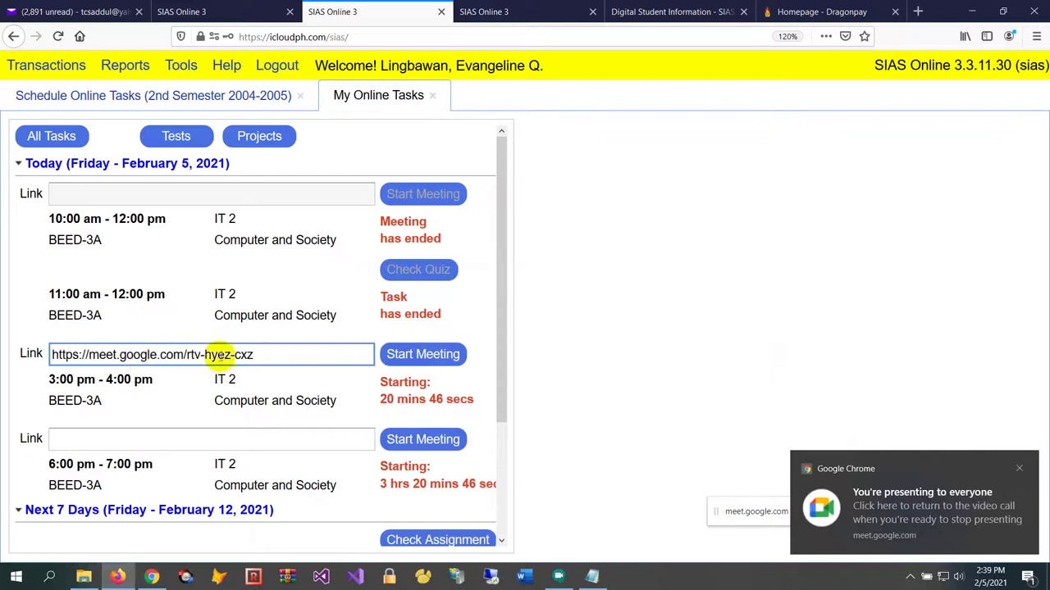
left_click_drag(187, 358, 232, 356)
left_click(254, 359)
double_click(242, 359)
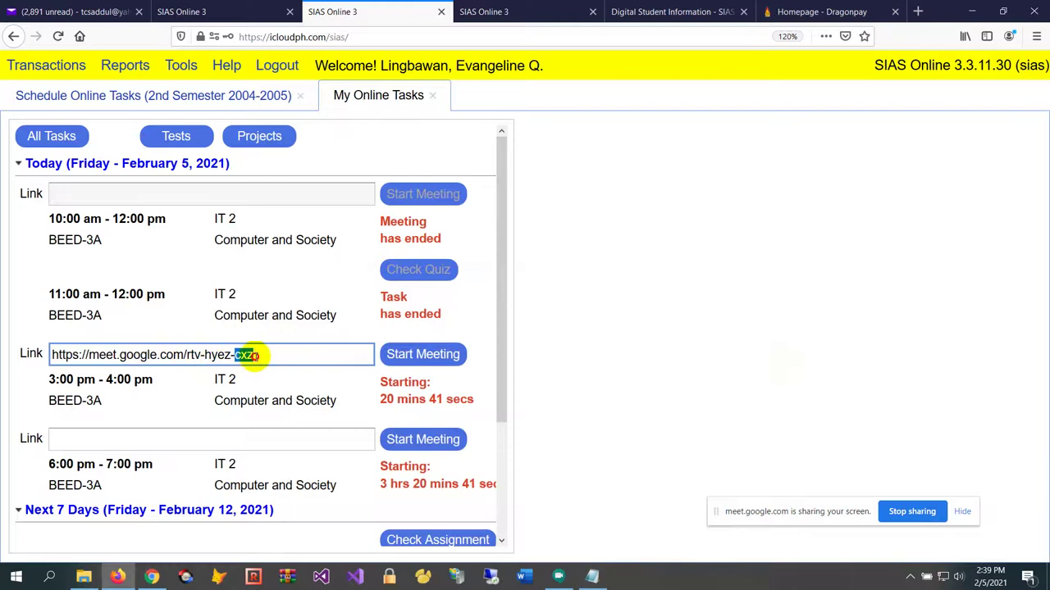
left_click(275, 358)
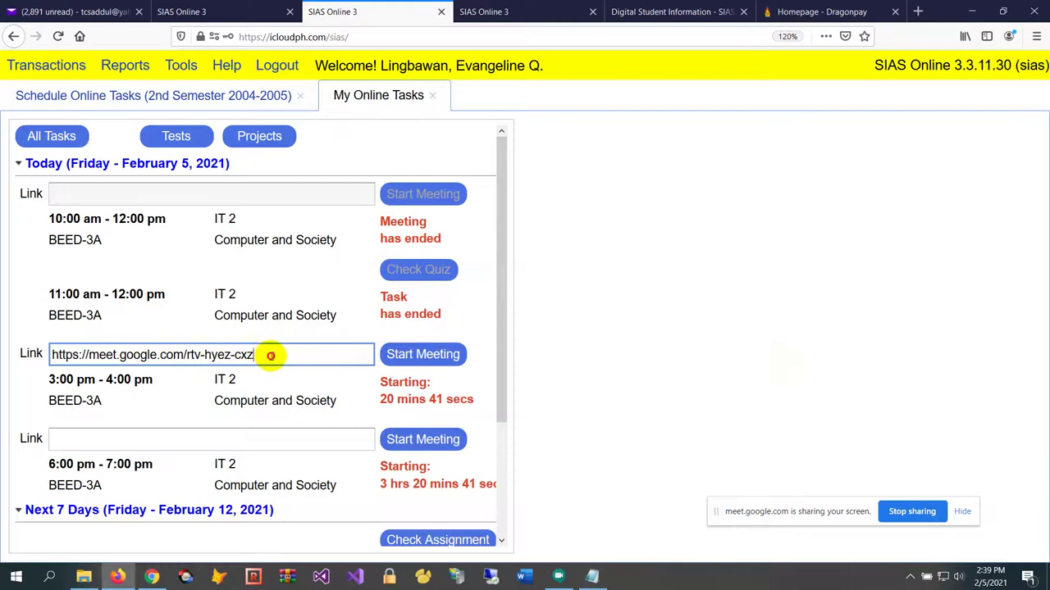
left_click(409, 359)
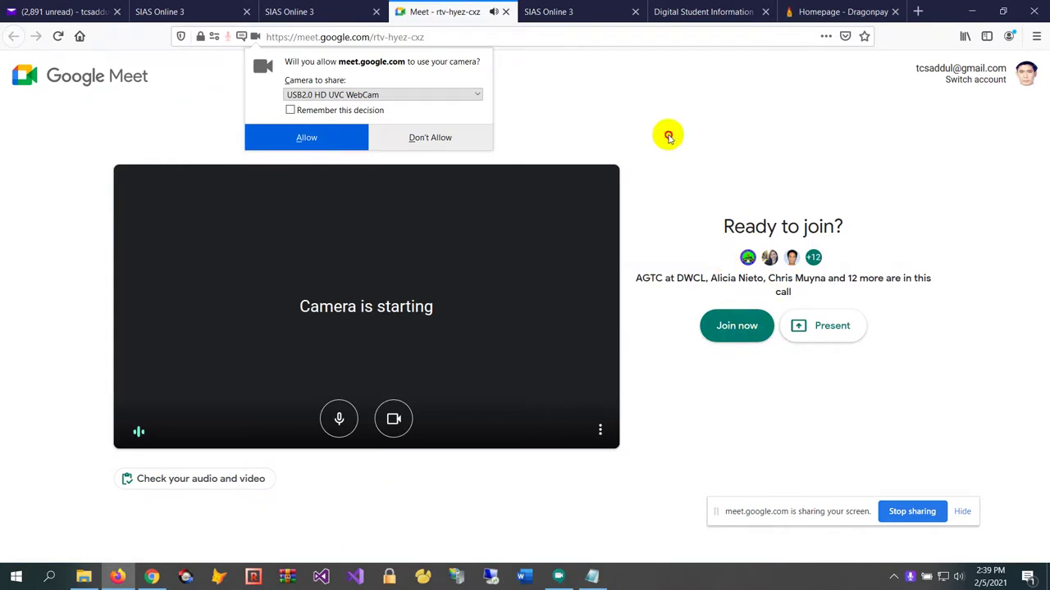
Check the meeting code in the Meet address bar, close the Meet tab, and focus the 3:00 pm link field
left_click(445, 37)
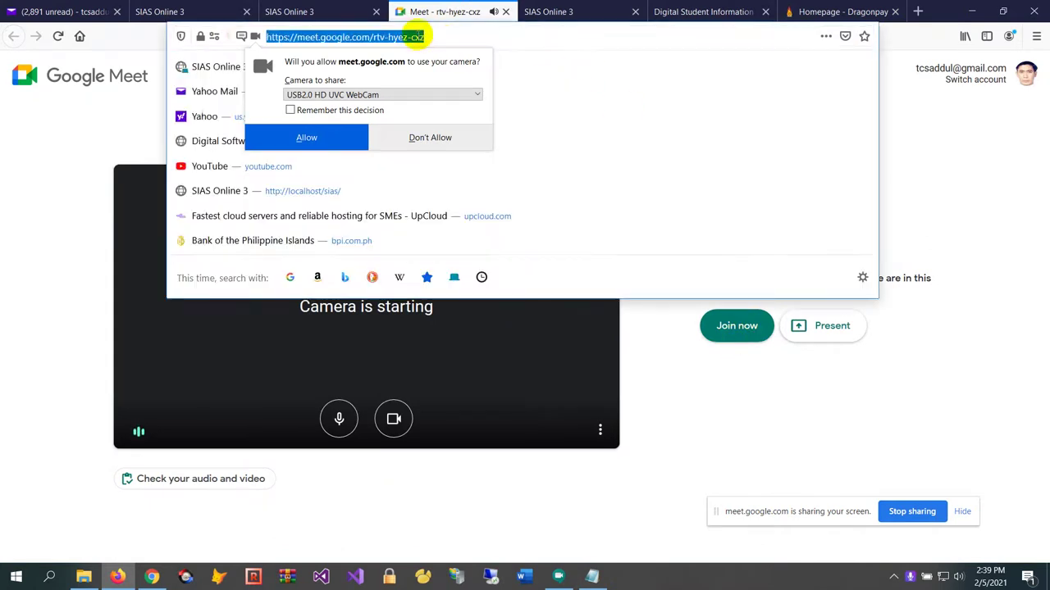
left_click(424, 36)
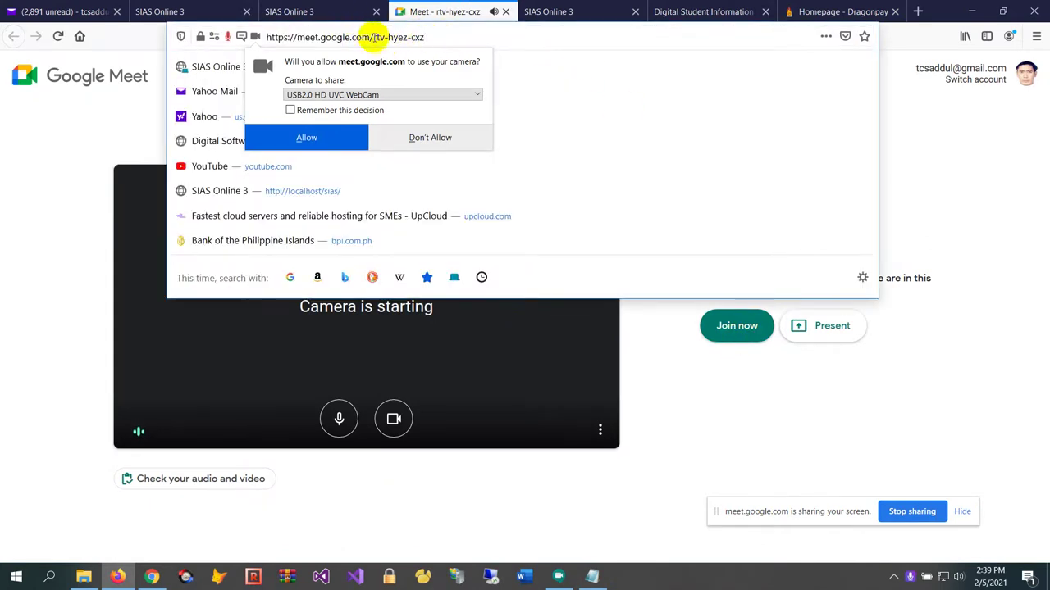
left_click_drag(373, 37, 534, 40)
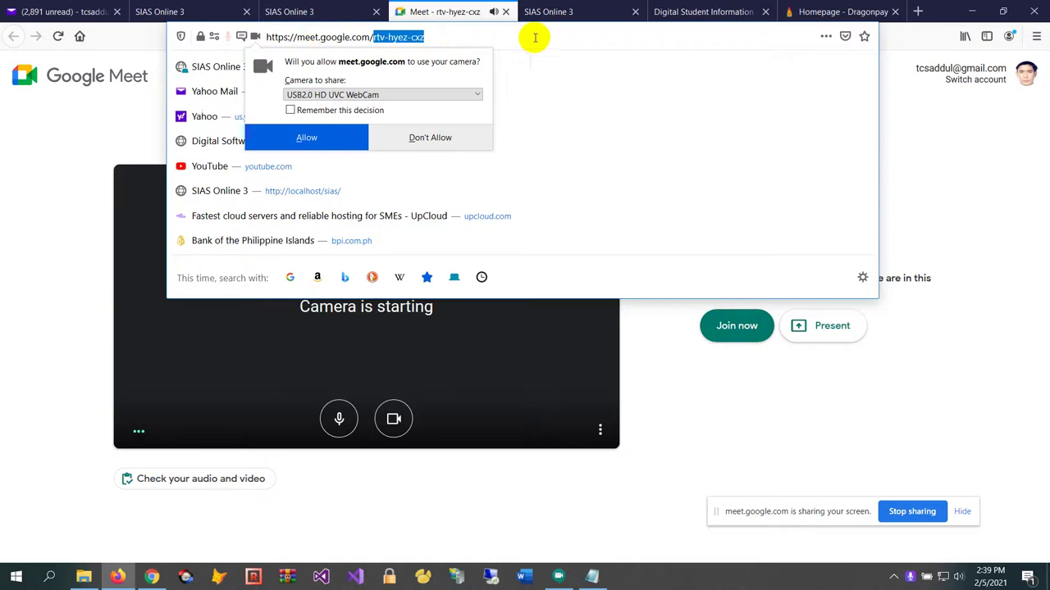
left_click(496, 32)
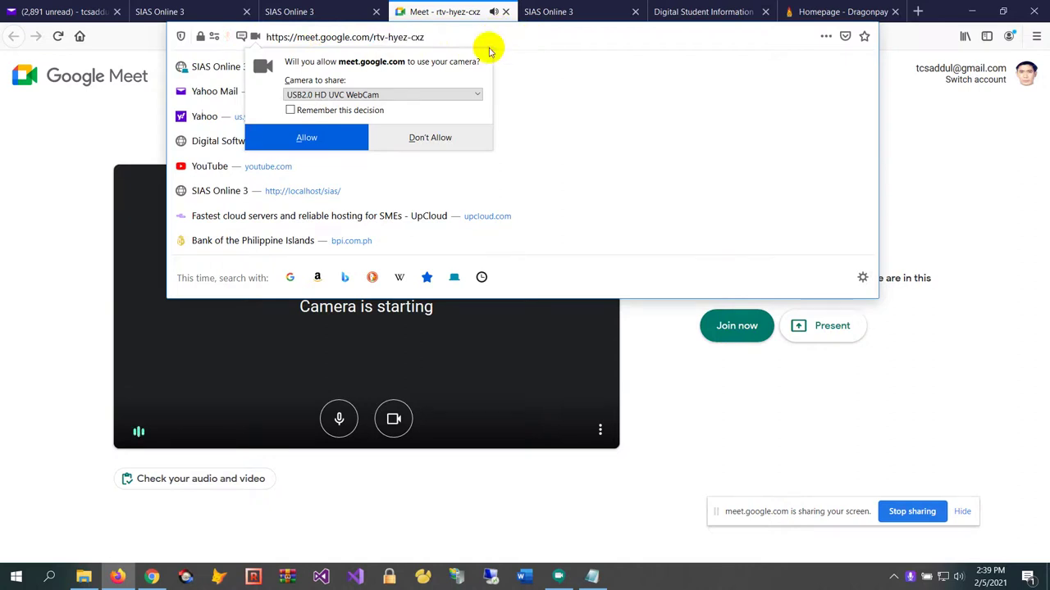
left_click(505, 12)
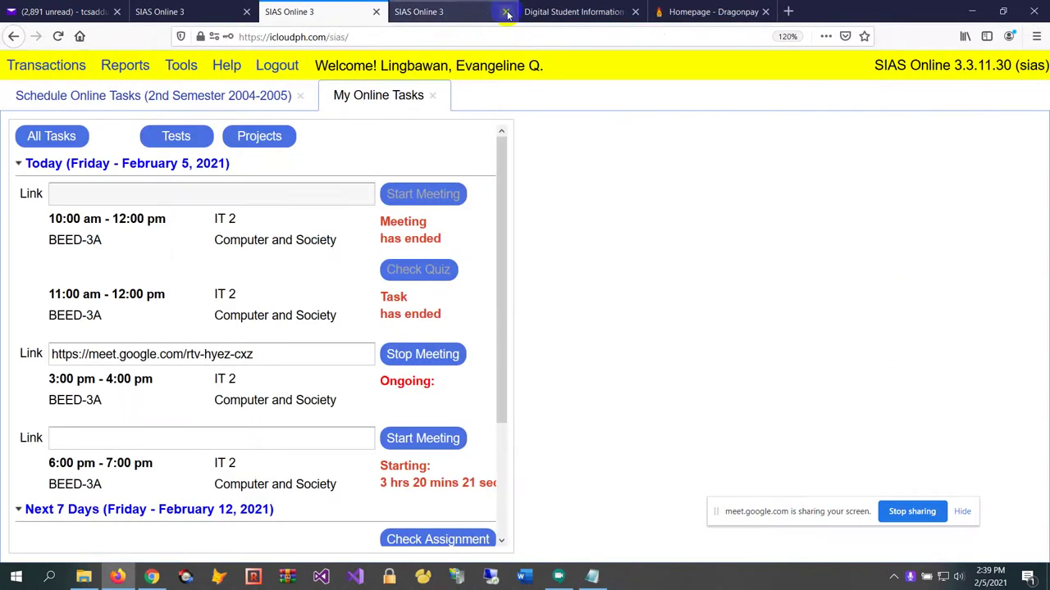
left_click(303, 365)
key("ctrl+Tab")
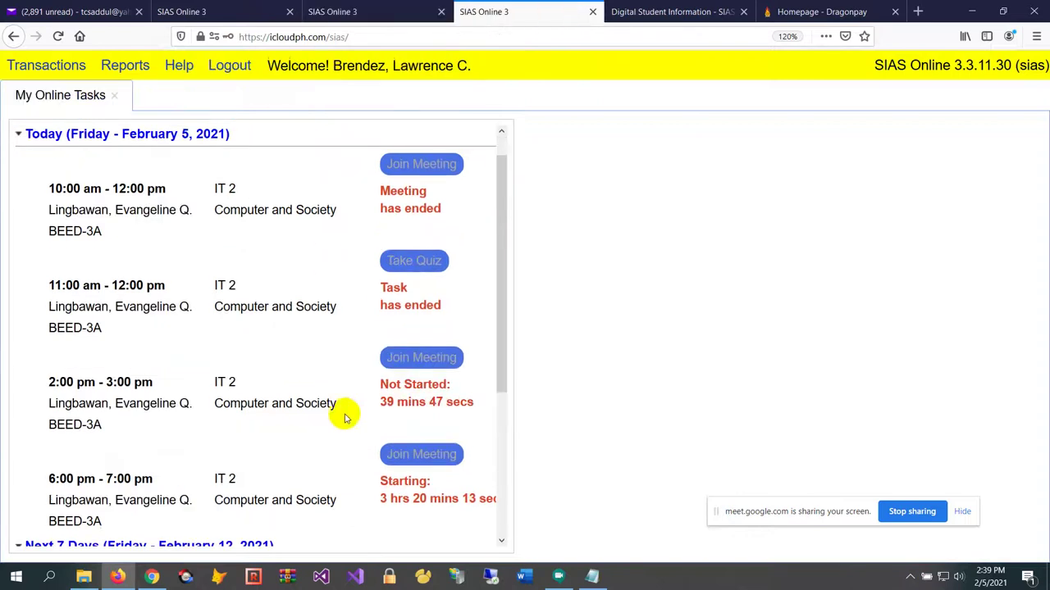
scroll(225, 415, "up", 1)
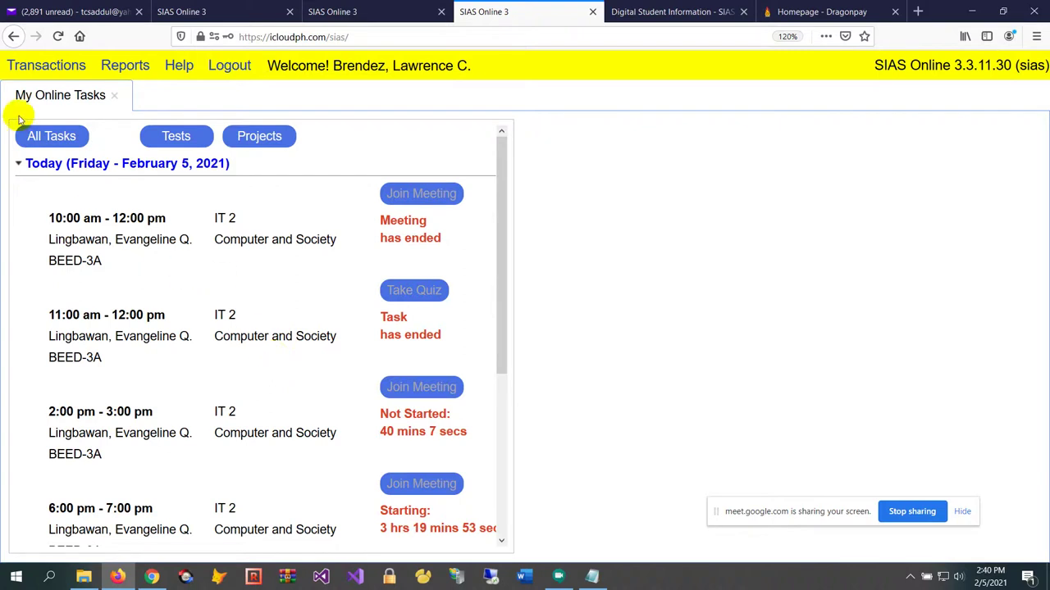
left_click(35, 139)
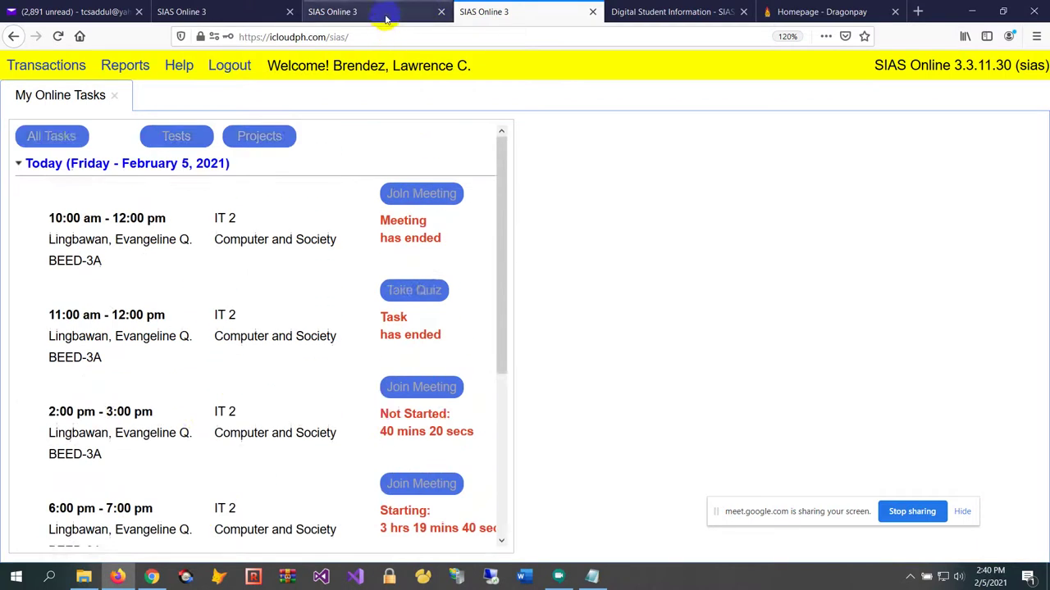
left_click(410, 14)
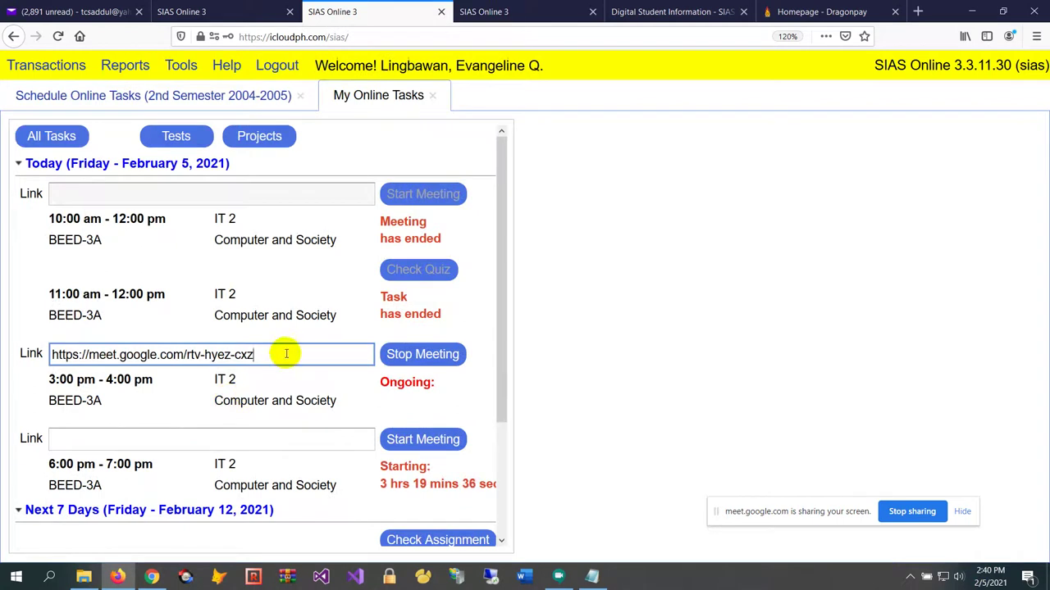
Refresh the teacher's tasks and paste the rtv-hyez-cxz Meet link into the 2:00 pm meeting's Link field
left_click_drag(286, 354, 1, 316)
key("ctrl+c")
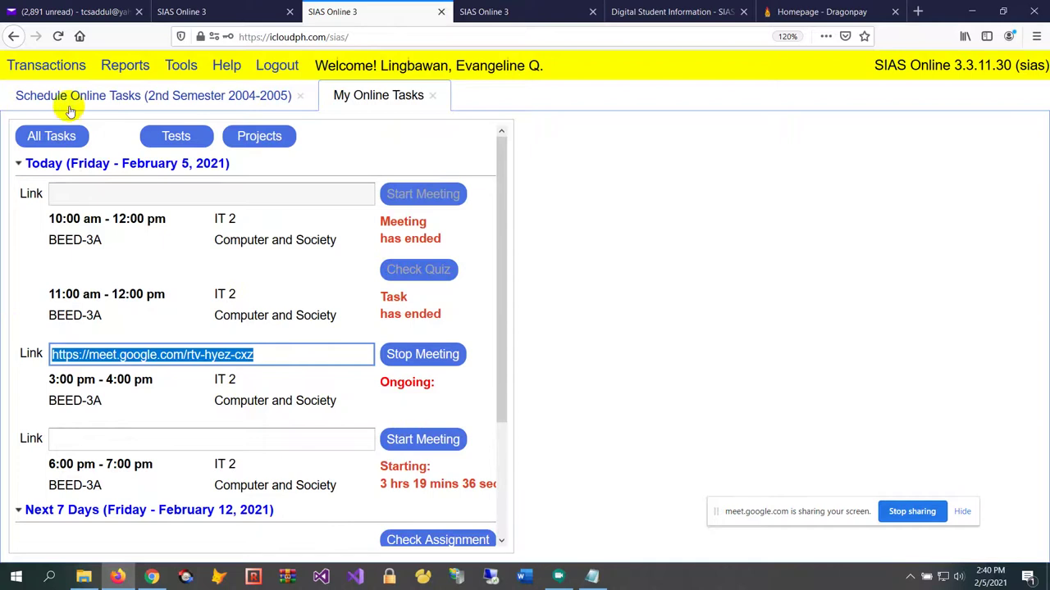
left_click(52, 136)
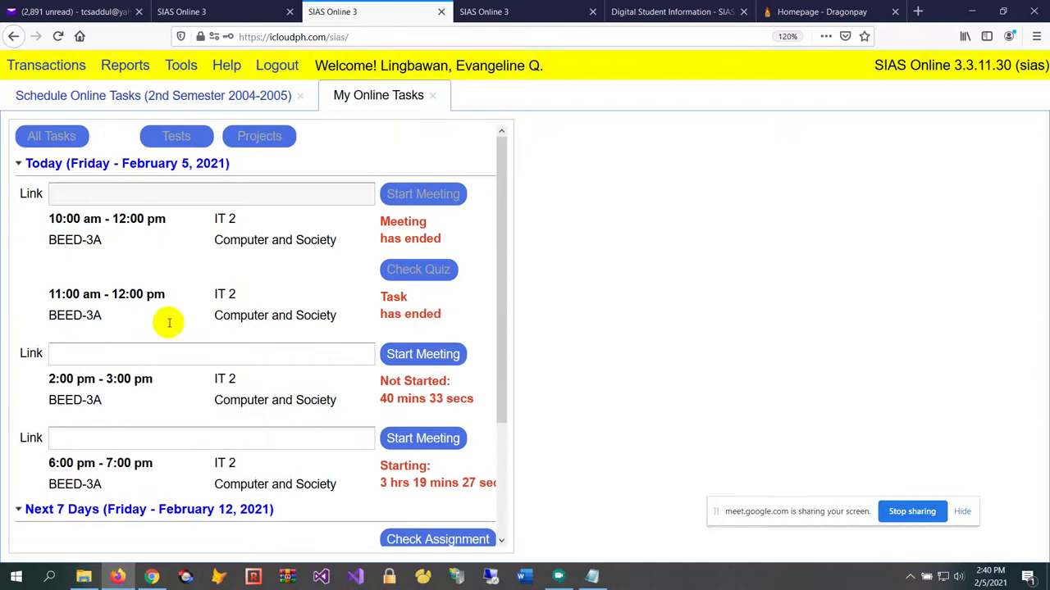
left_click(235, 446)
left_click(111, 349)
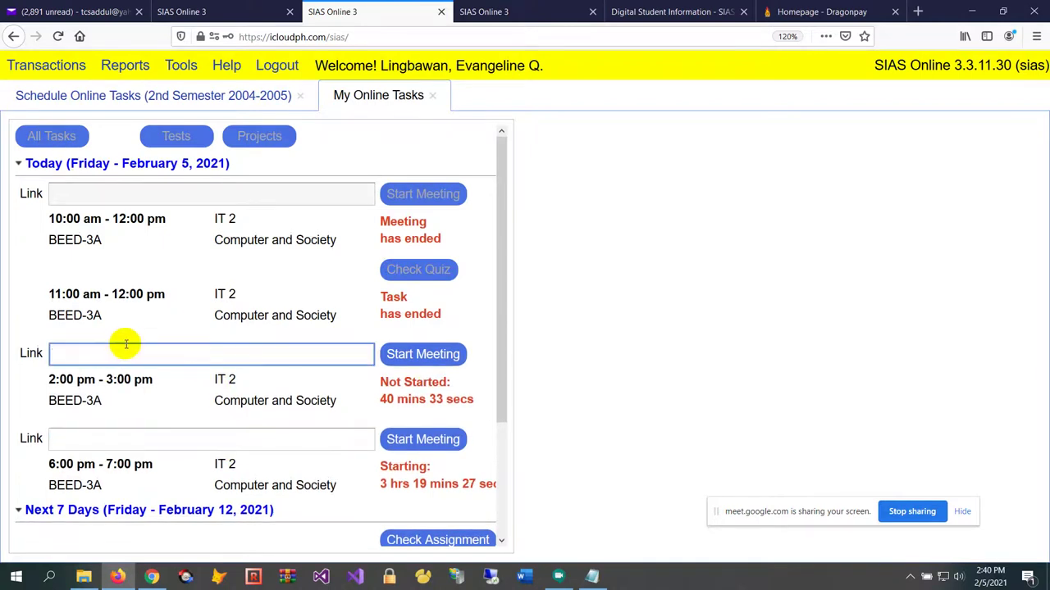
key("ctrl+v")
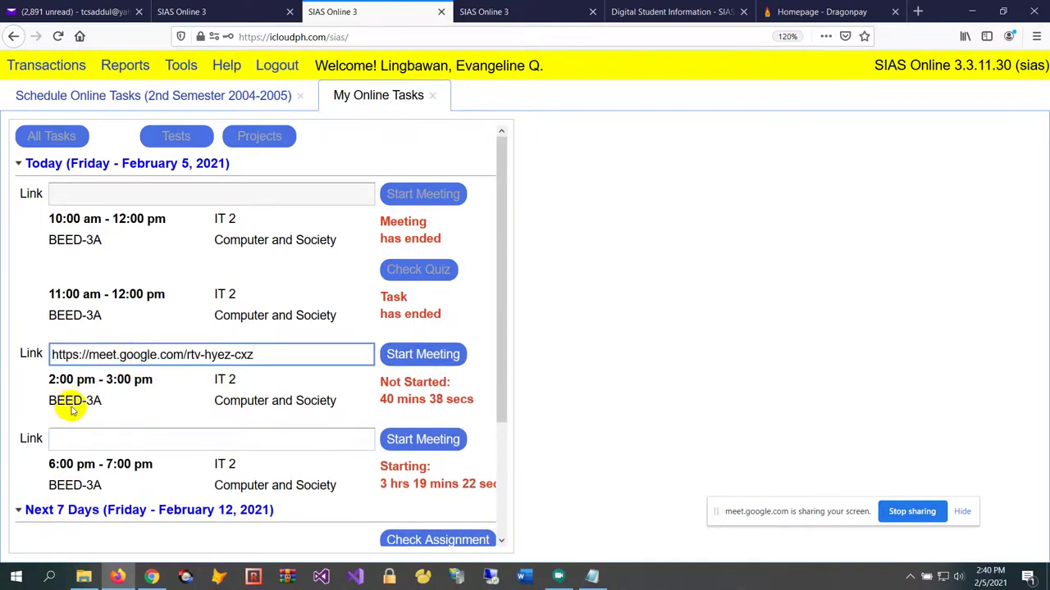
Start the 2:00–3:00 pm meeting, then close the Google Meet page
left_click(279, 346)
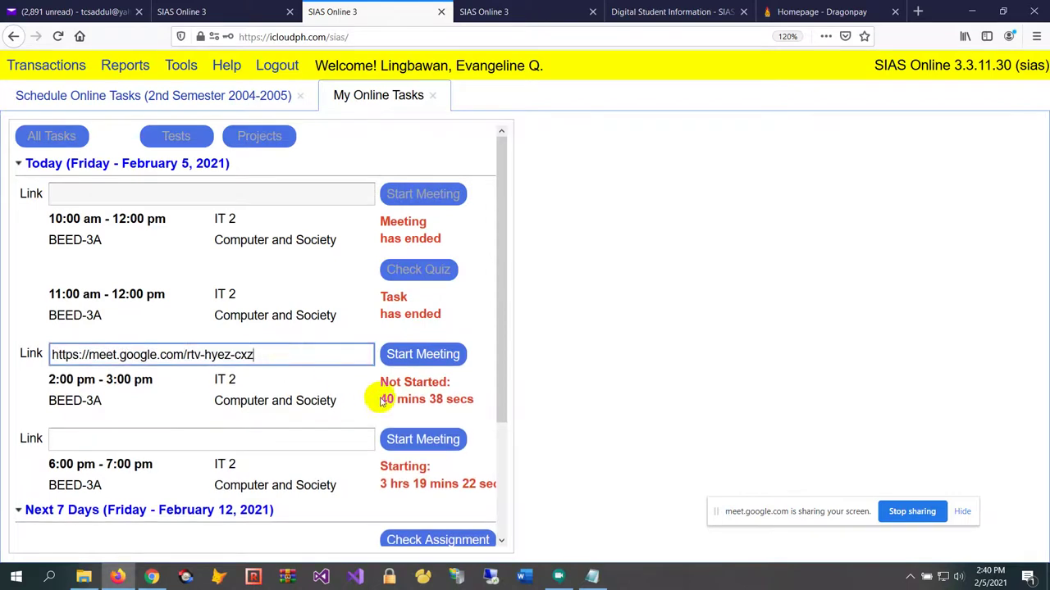
left_click(423, 354)
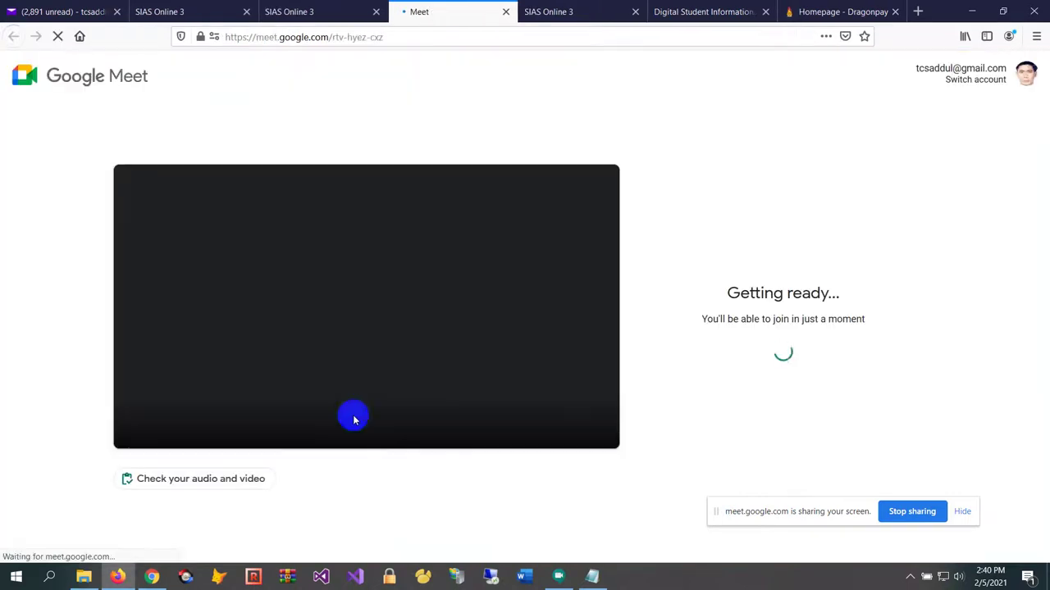
left_click(505, 12)
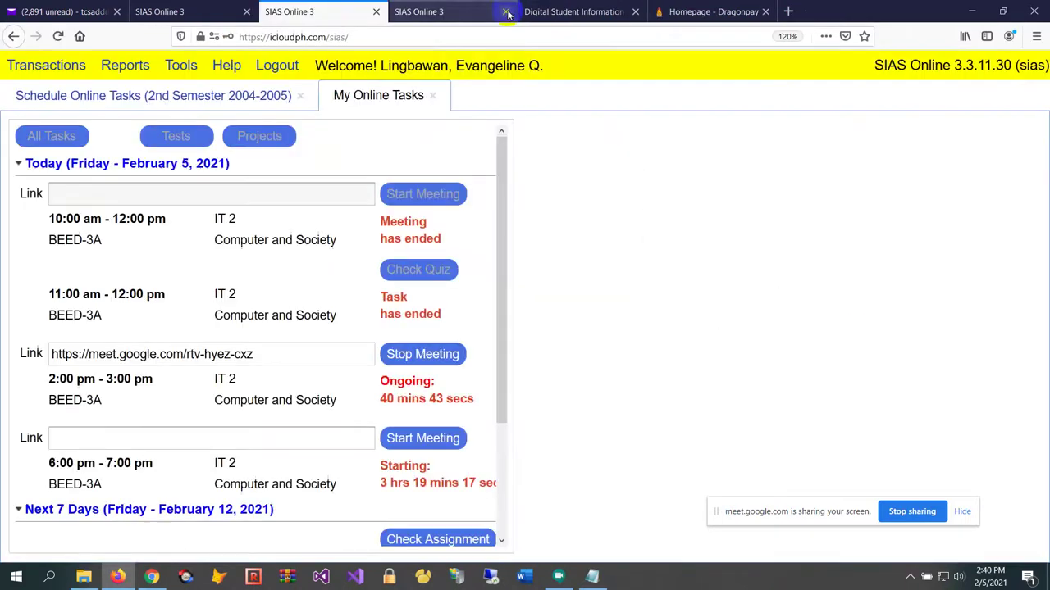
scroll(200, 287, "down", 2)
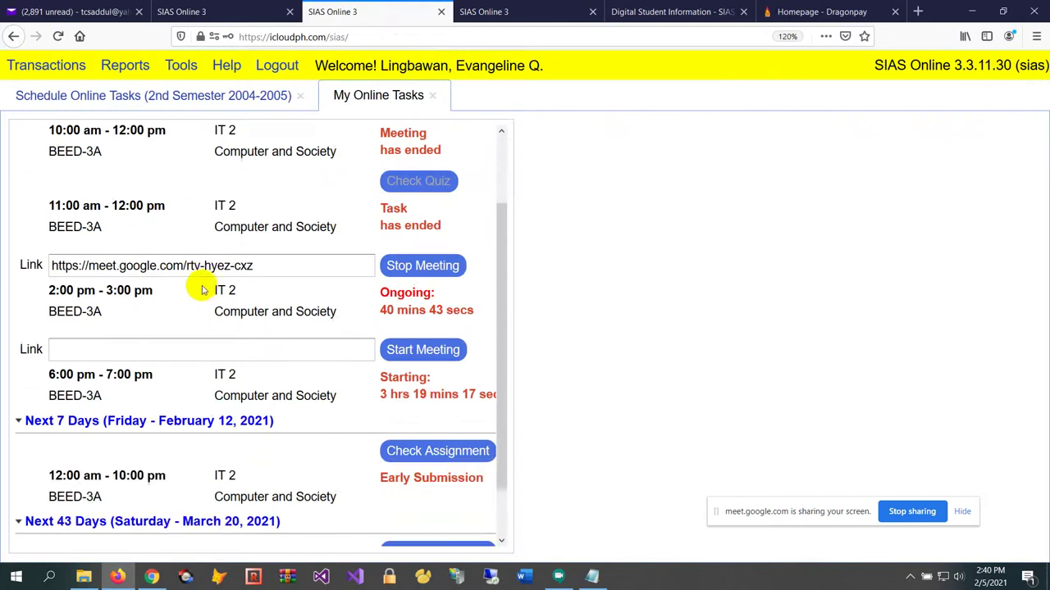
scroll(244, 246, "up", 1)
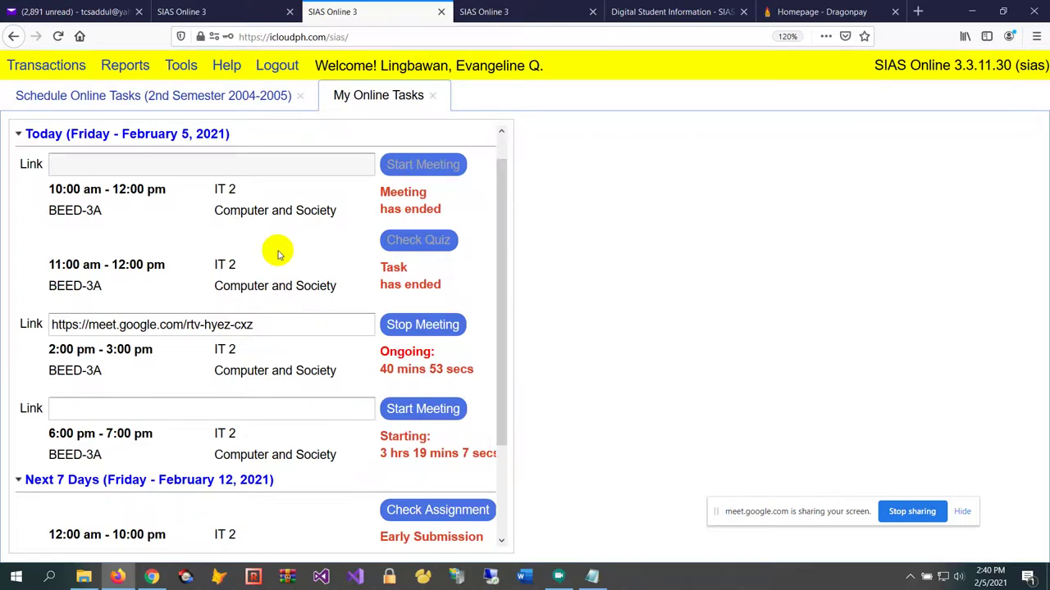
Select the meeting's Meet link, then switch to the student's task list
left_click(274, 326)
scroll(293, 261, "up", 1)
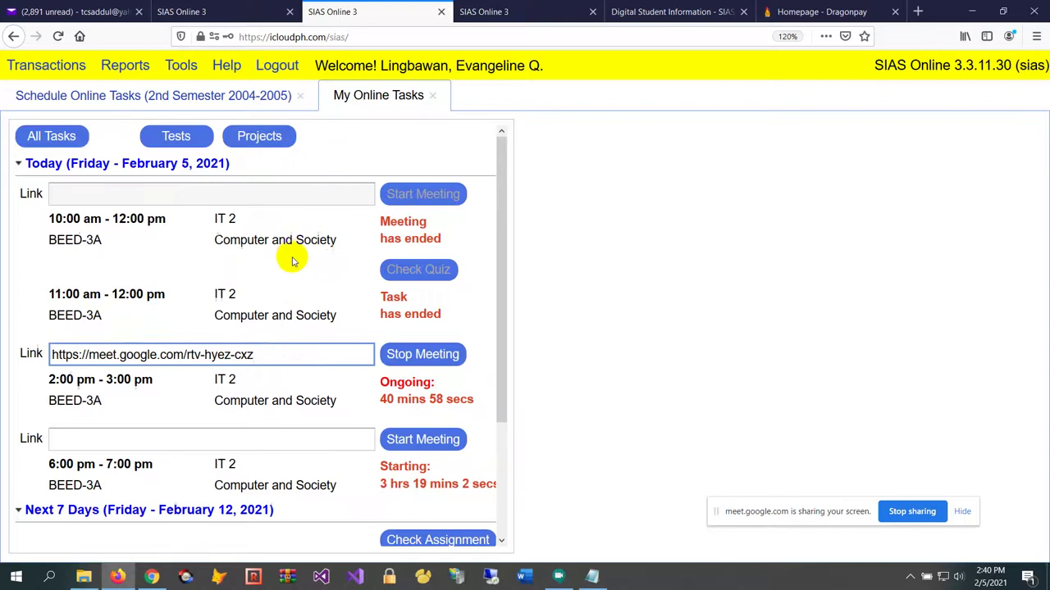
scroll(293, 260, "down", 4)
scroll(293, 256, "up", 1)
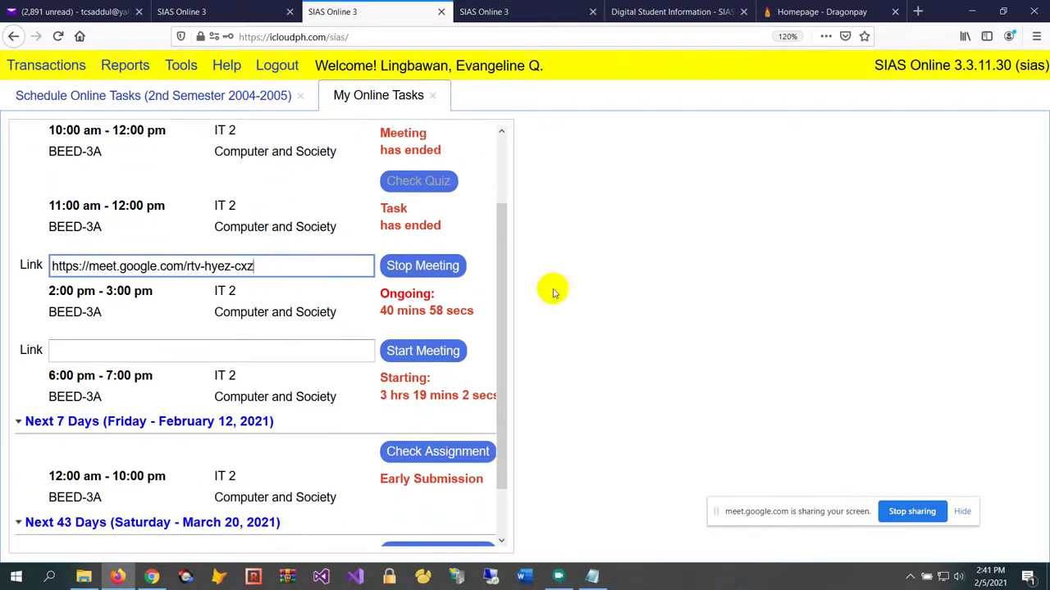
left_click_drag(311, 265, 7, 264)
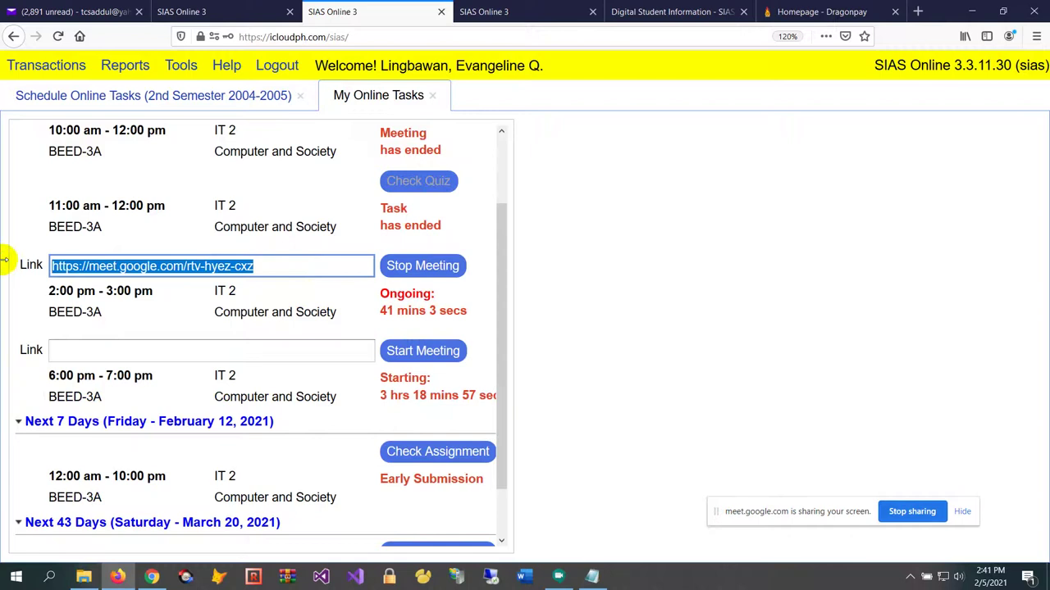
left_click(484, 11)
scroll(267, 429, "down", 2)
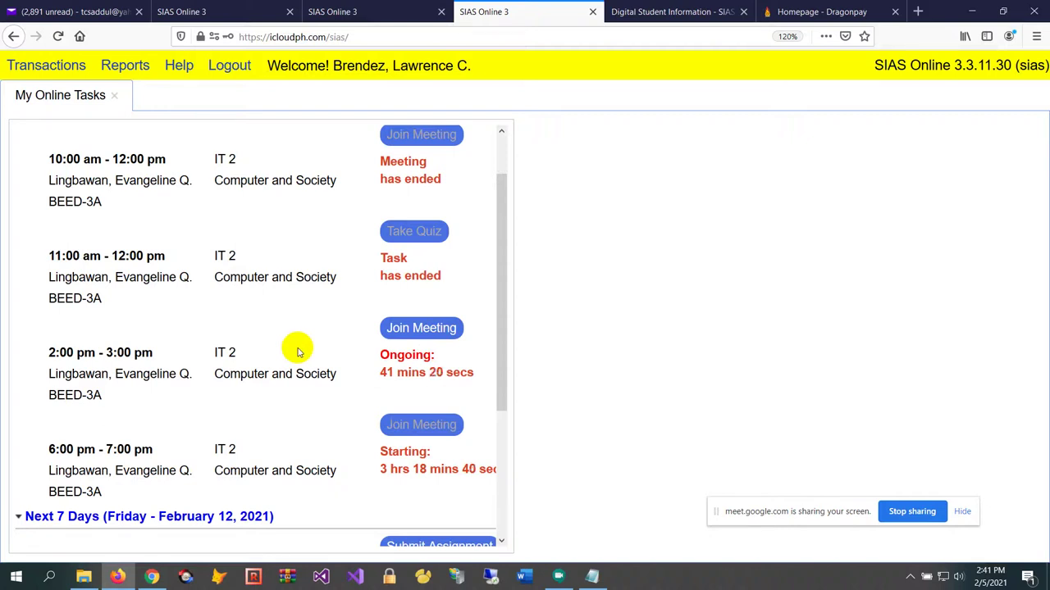
Join the ongoing 2:00 pm meeting as the student without camera, then close the Meet tab
left_click(440, 330)
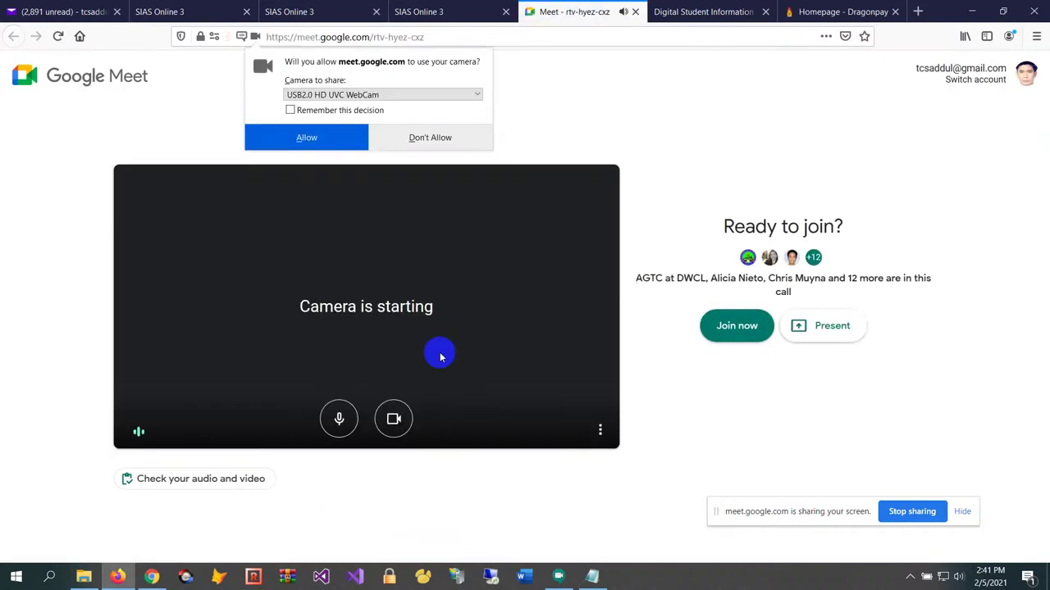
left_click(433, 137)
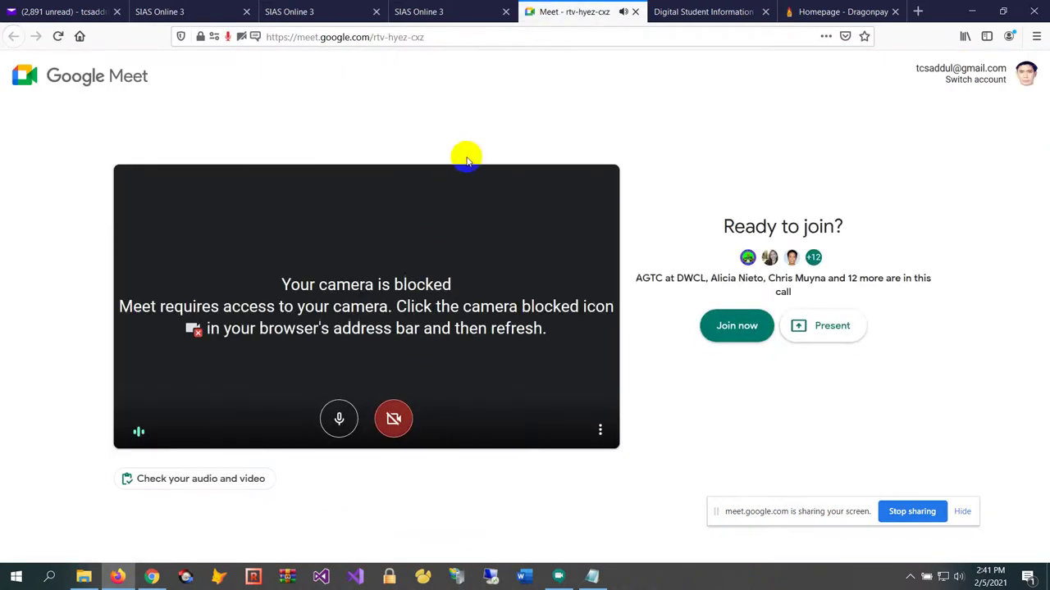
left_click(738, 325)
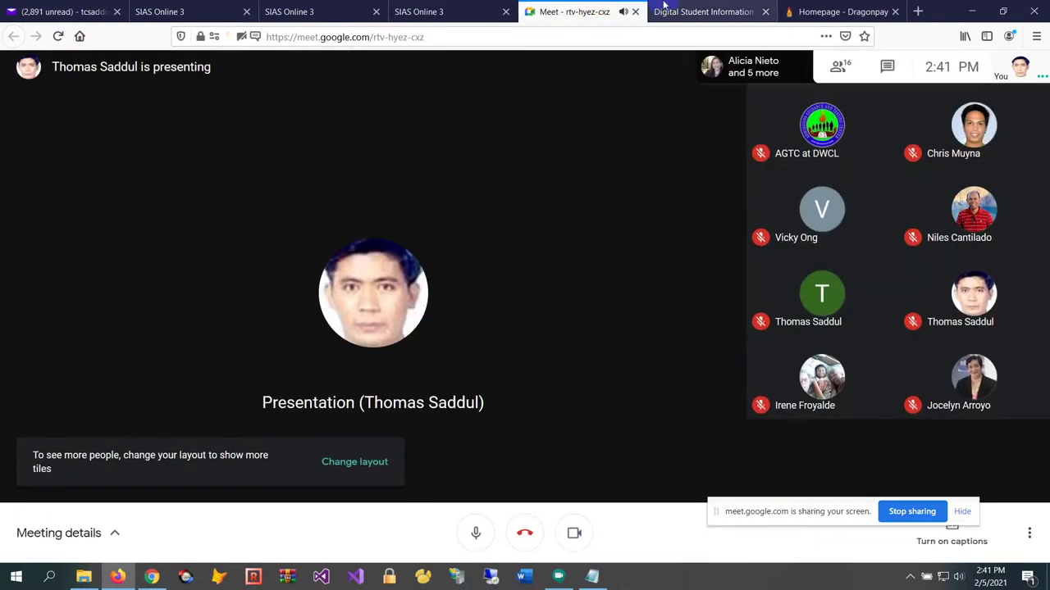
left_click(635, 11)
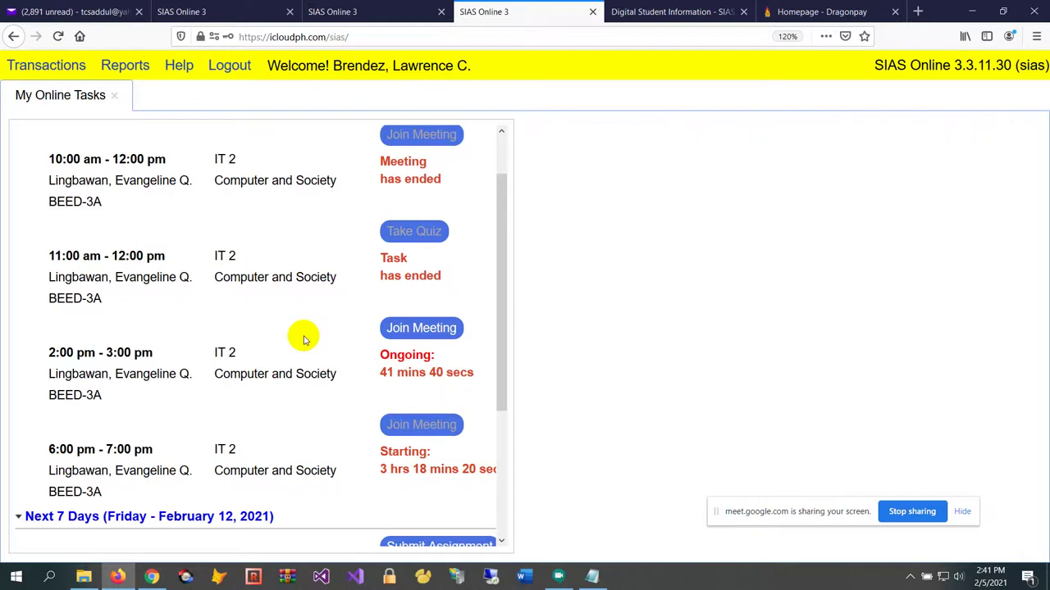
Look over the student's My Online Tasks list, then switch to the teacher's online tasks
scroll(310, 238, "up", 1)
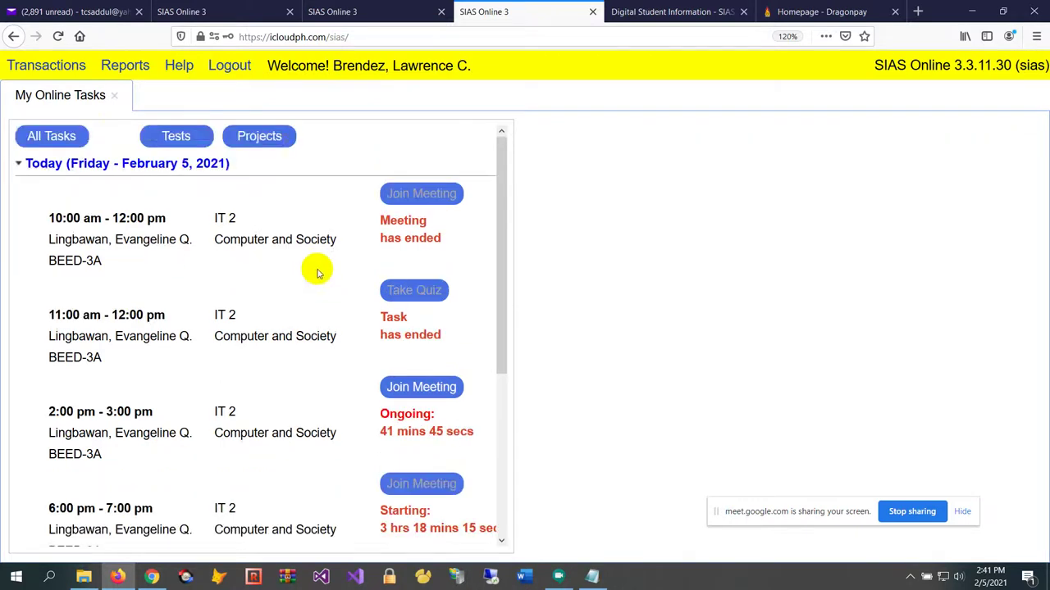
scroll(320, 267, "down", 1)
scroll(307, 290, "up", 1)
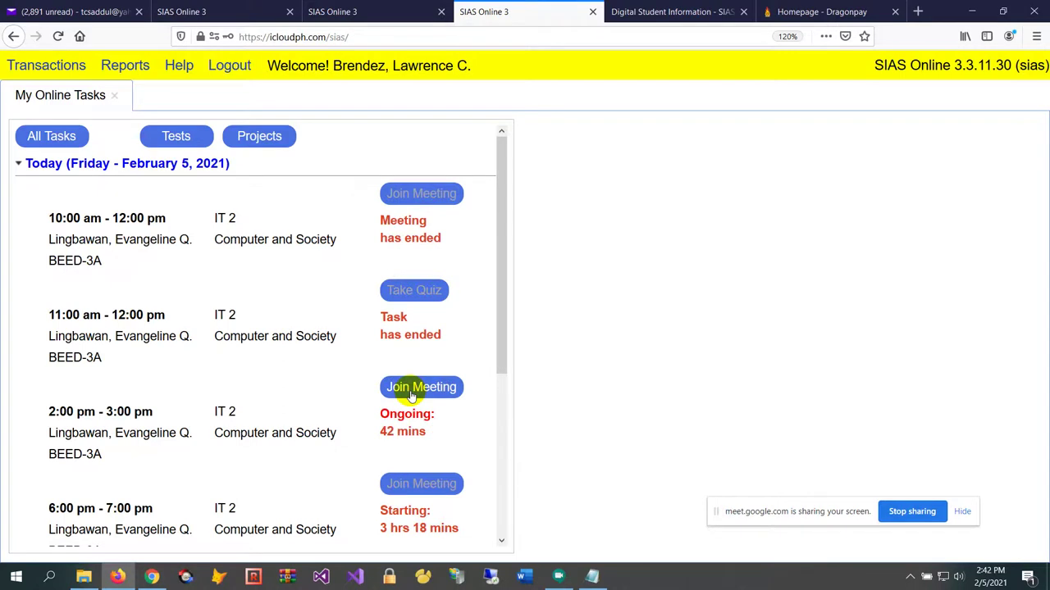
scroll(304, 369, "down", 2)
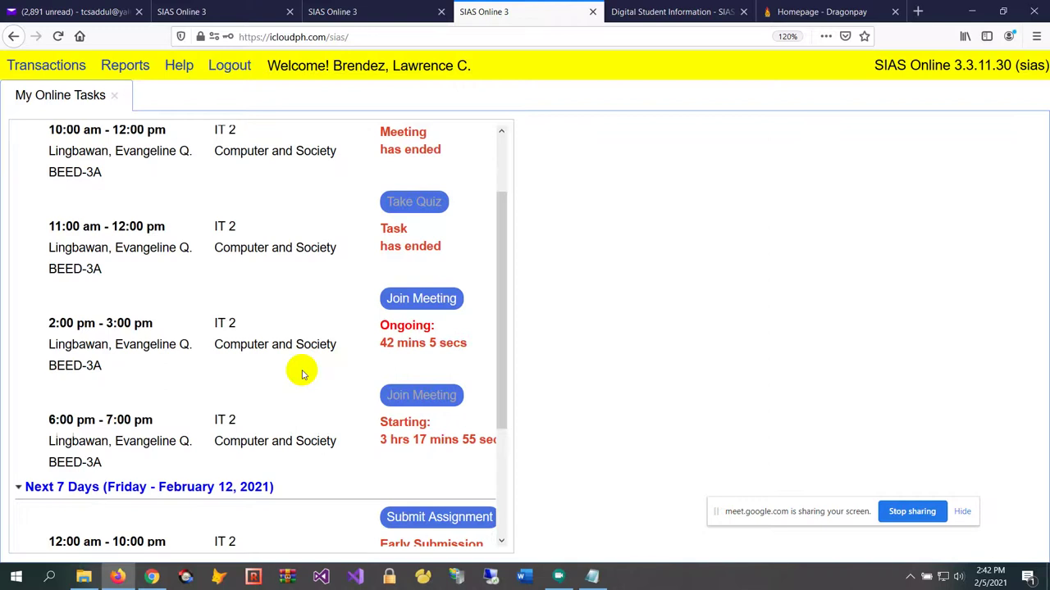
scroll(304, 328, "up", 2)
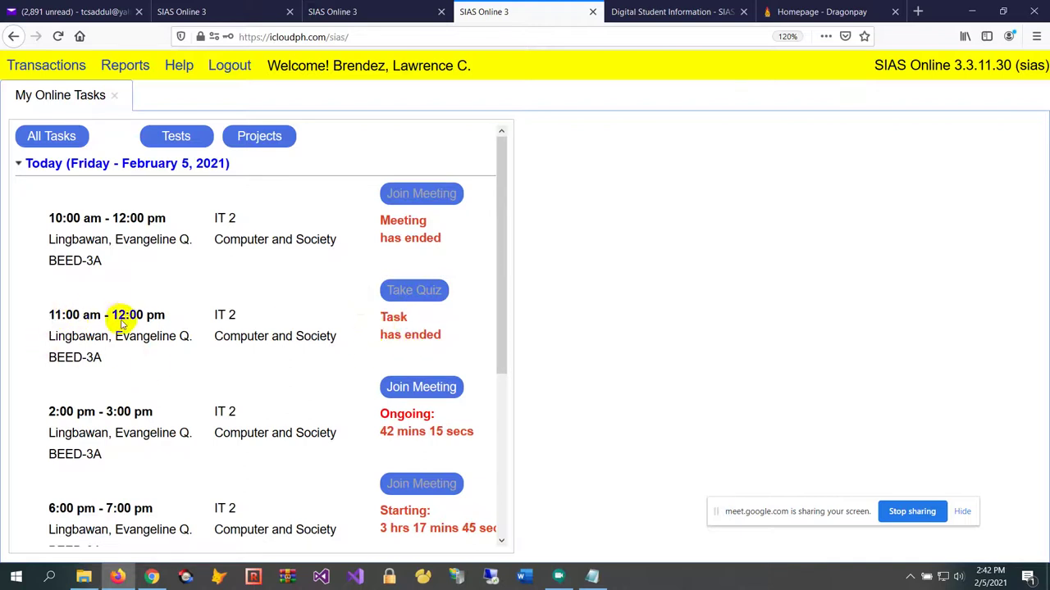
left_click(336, 13)
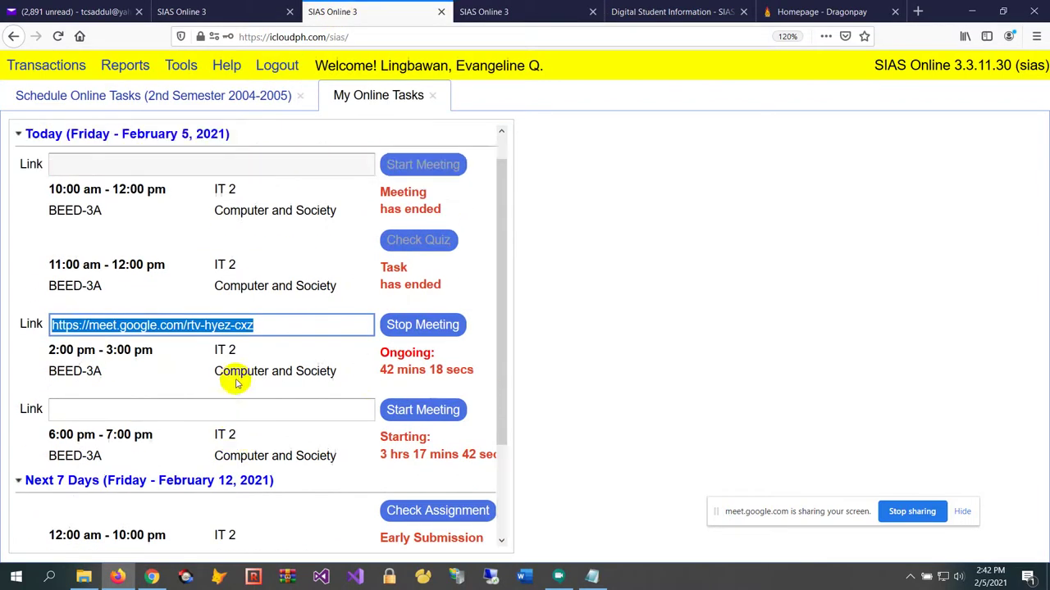
In Schedule Online Tasks, delete the finished 10:00 am Meeting record
scroll(217, 246, "up", 1)
left_click(175, 93)
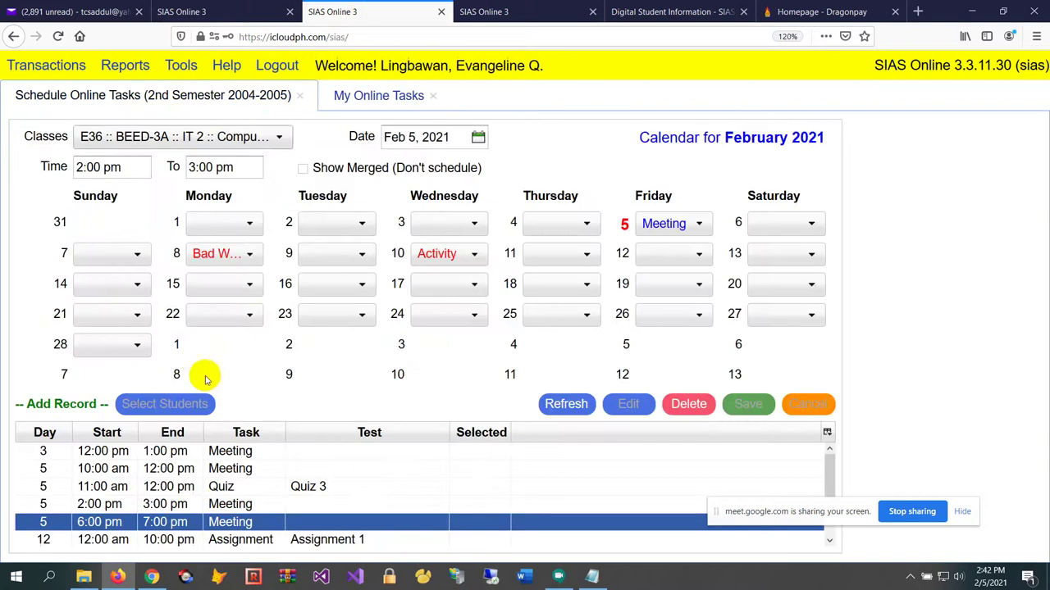
left_click(218, 470)
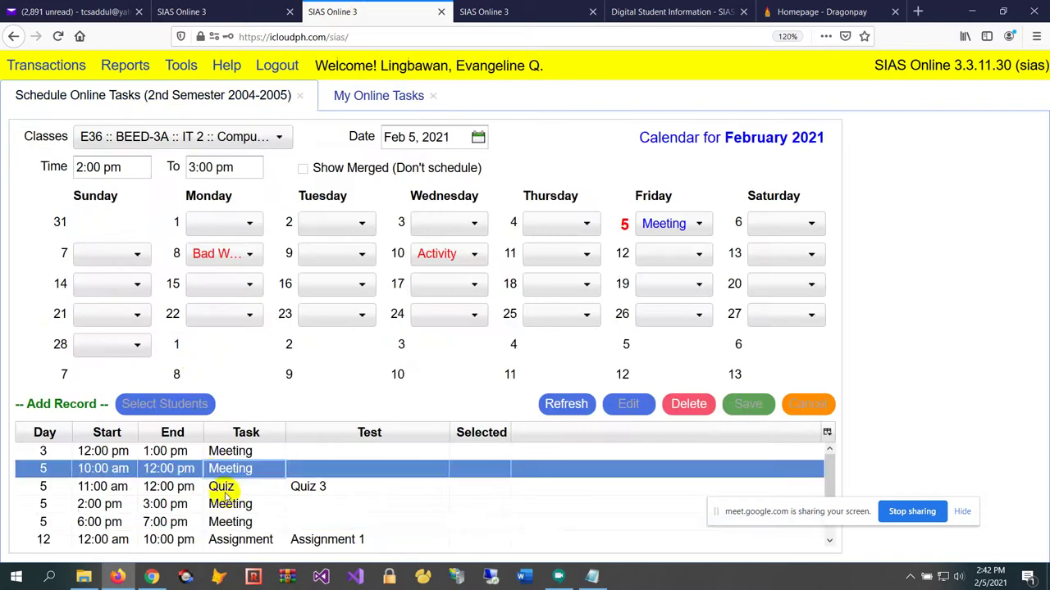
left_click(693, 404)
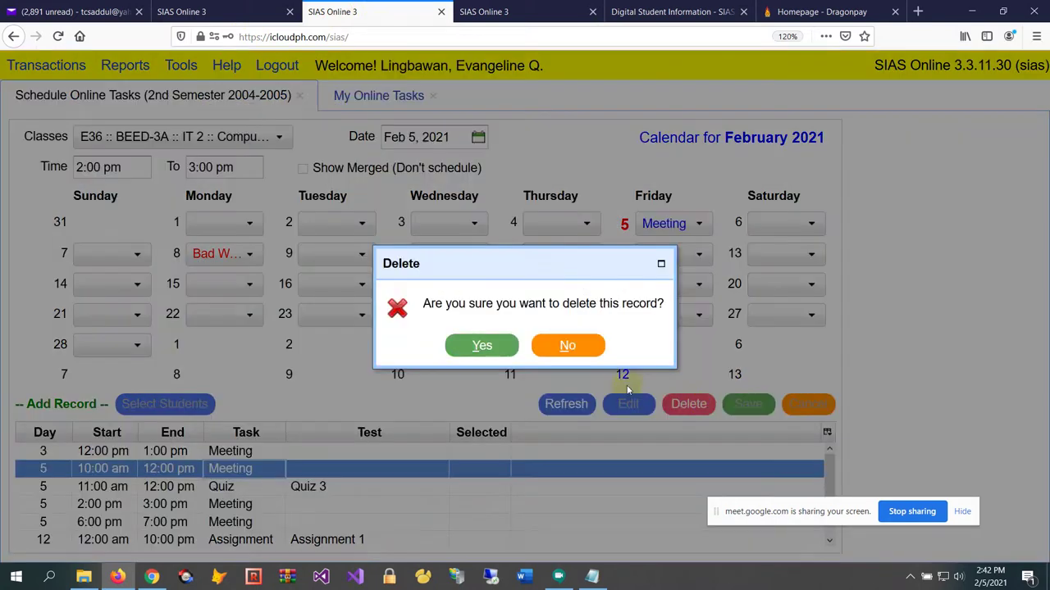
left_click(480, 343)
Try choosing Quiz 5 for Friday 5, then cancel without scheduling anything
left_click(656, 223)
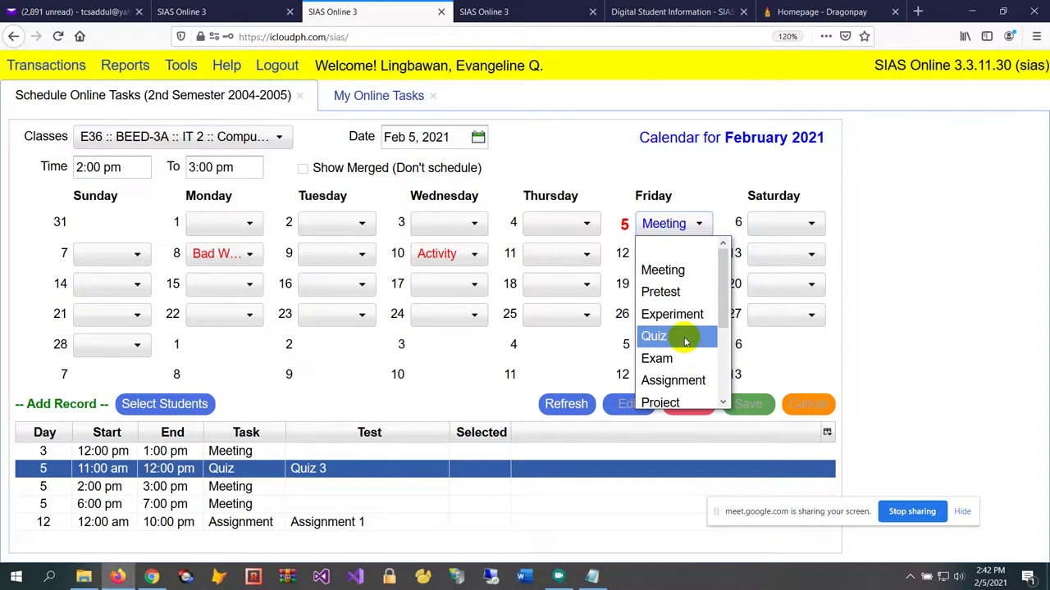
left_click(684, 339)
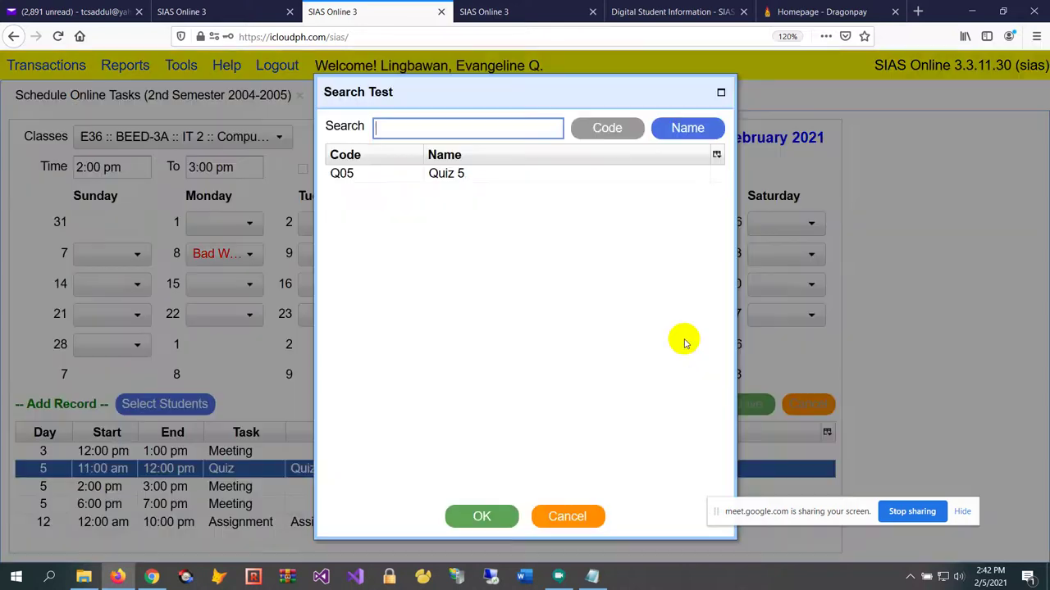
left_click(506, 173)
left_click(482, 516)
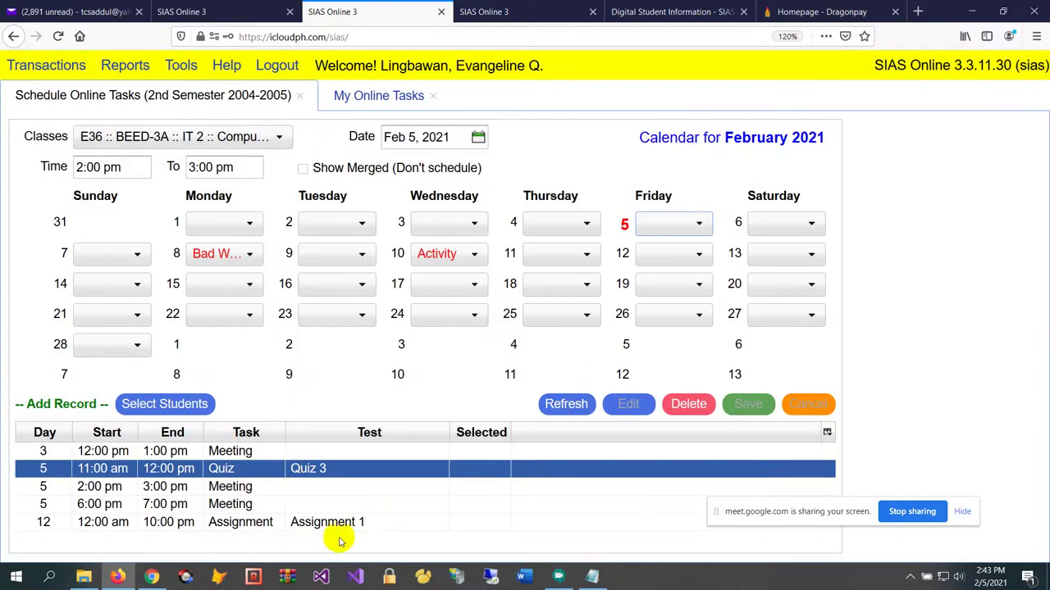
Delete the 11:00 am Quiz 3 record from Friday 5
left_click(298, 490)
left_click(326, 466)
left_click(689, 404)
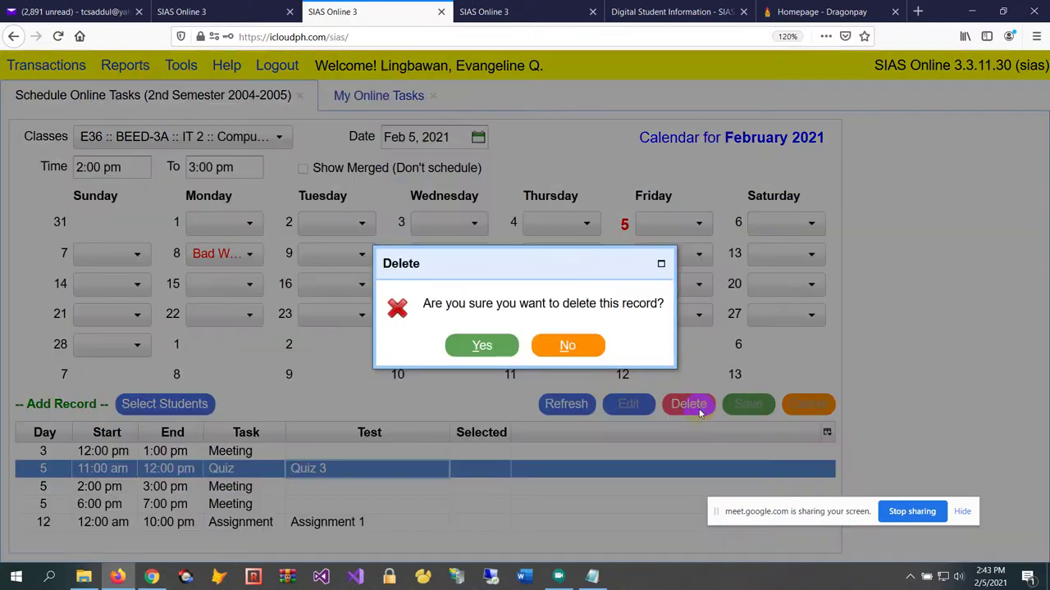
left_click(490, 347)
left_click(678, 223)
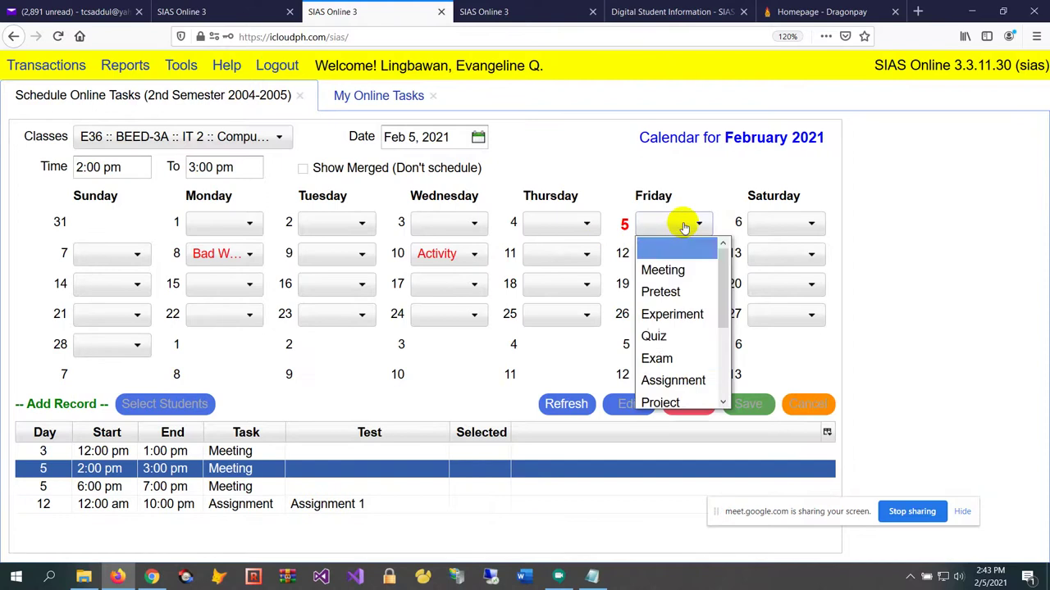
Schedule Q03 Quiz 3 for Friday 5 at 2:00–3:00 pm, accepting the class-schedule conflict
left_click(681, 342)
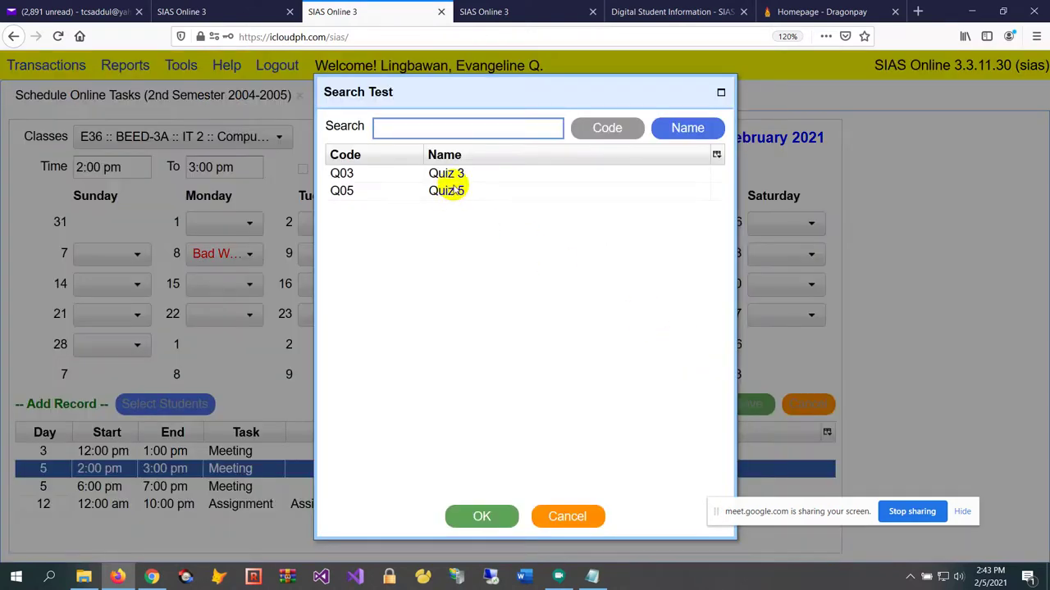
left_click(463, 177)
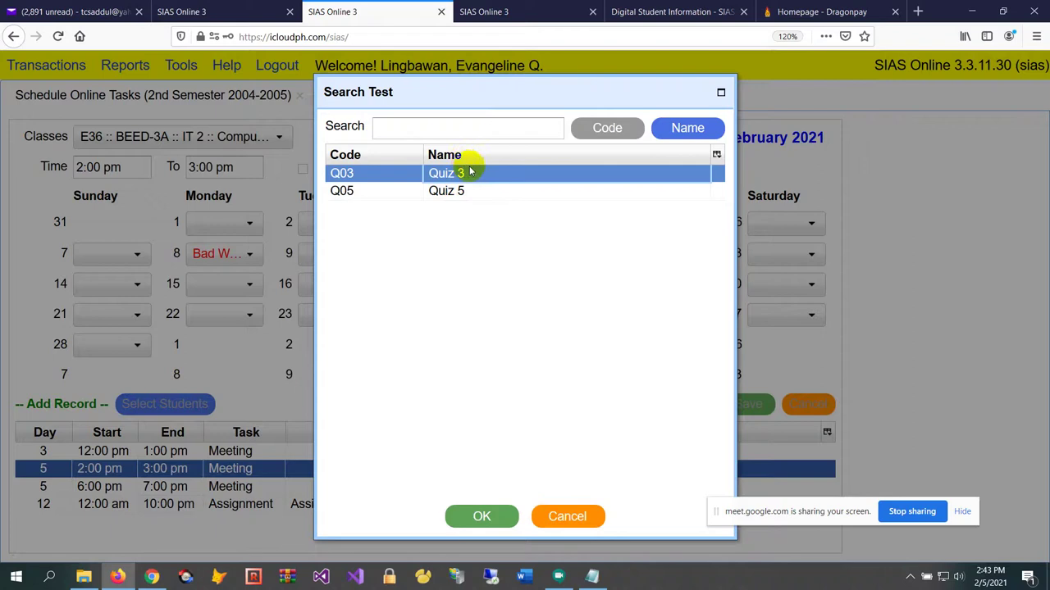
left_click(469, 519)
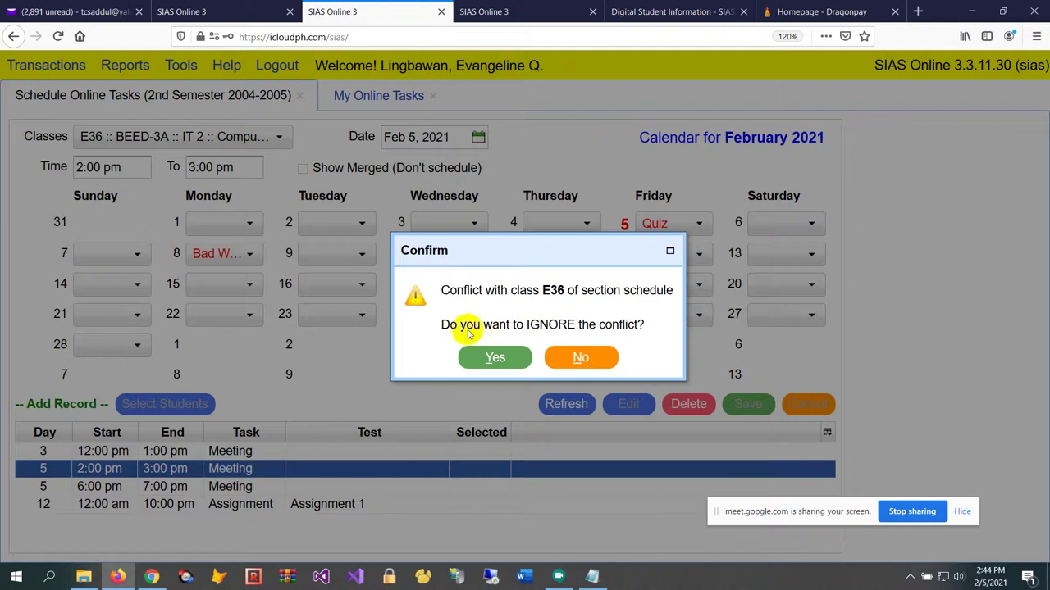
left_click(495, 358)
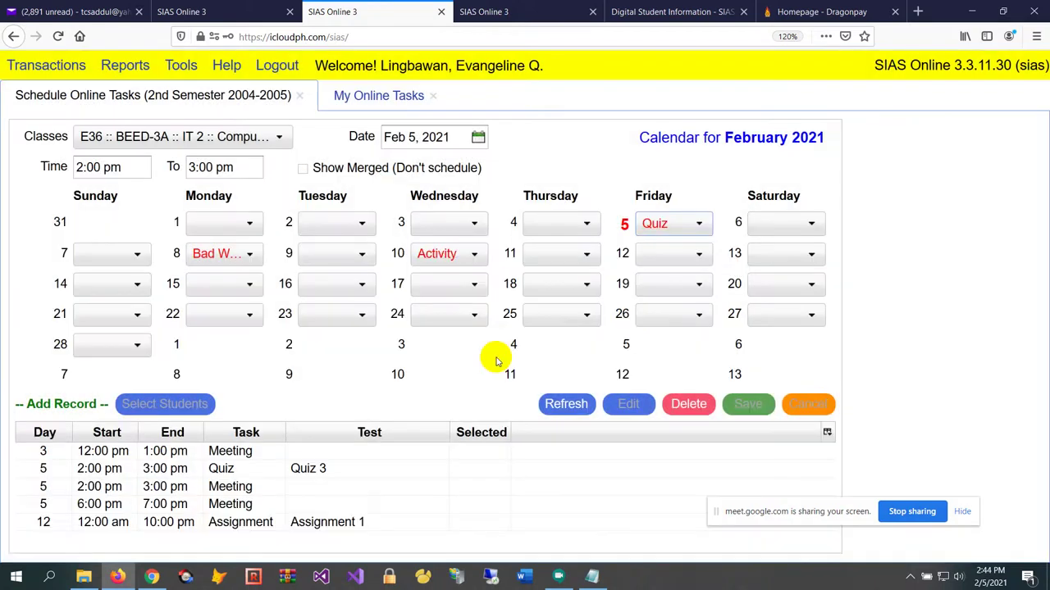
Reload the student's tasks and open the 2:00 pm Quiz 3 with Take Quiz
left_click(525, 12)
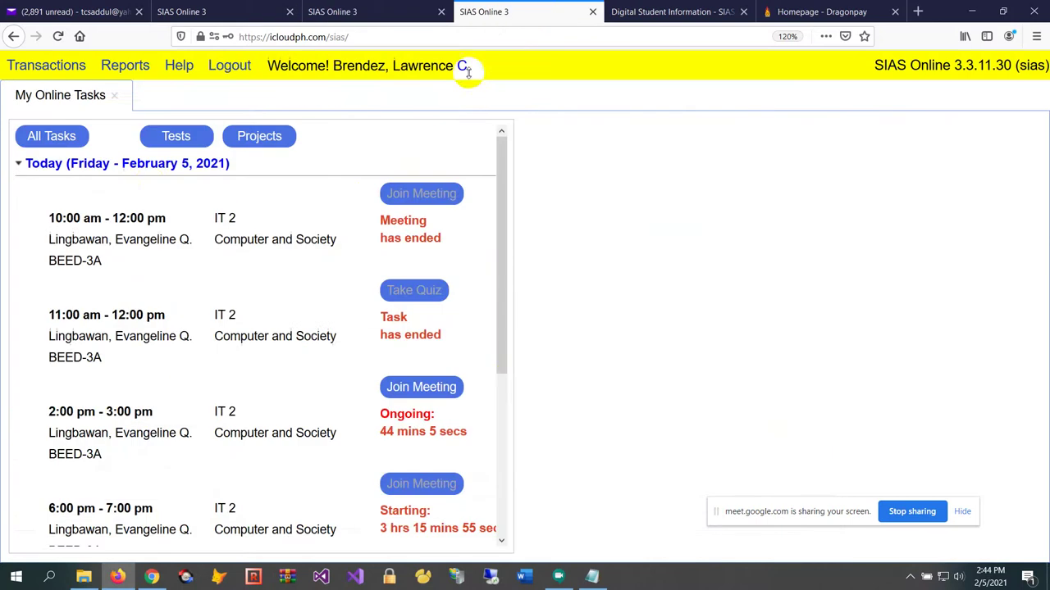
left_click(51, 136)
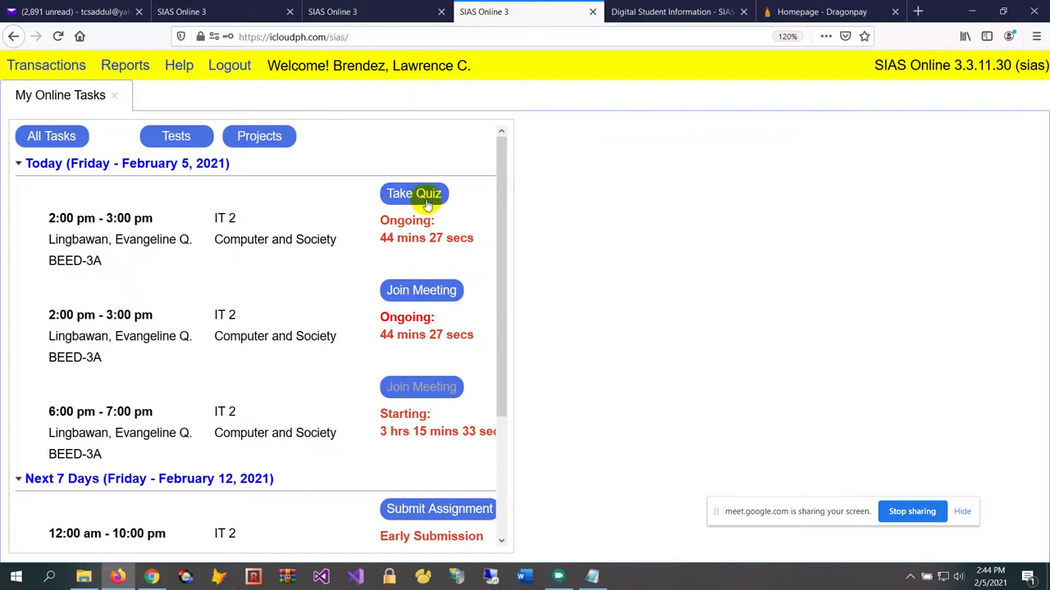
left_click(423, 202)
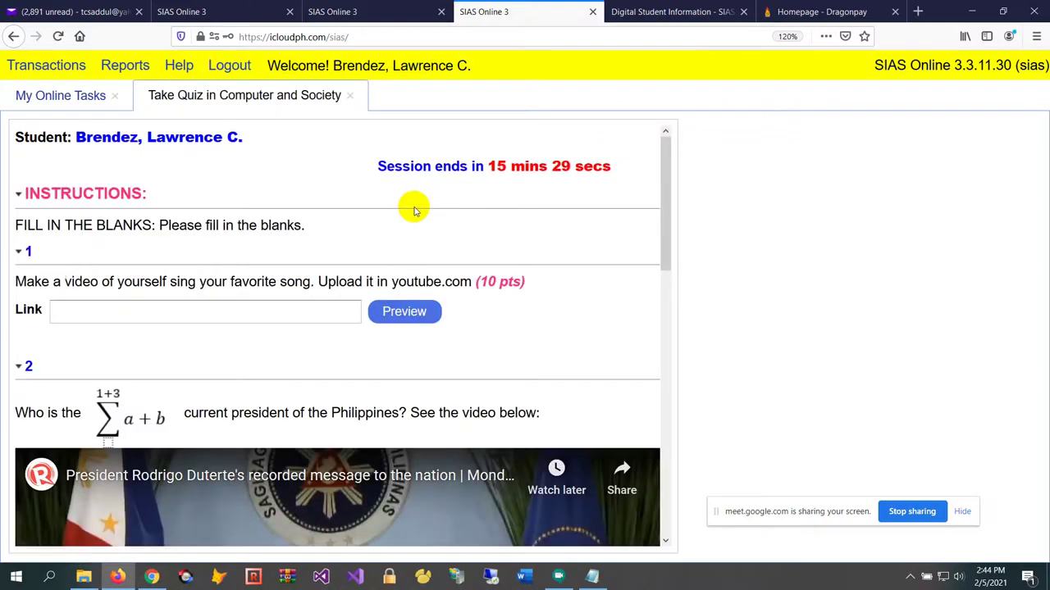
scroll(295, 307, "down", 3)
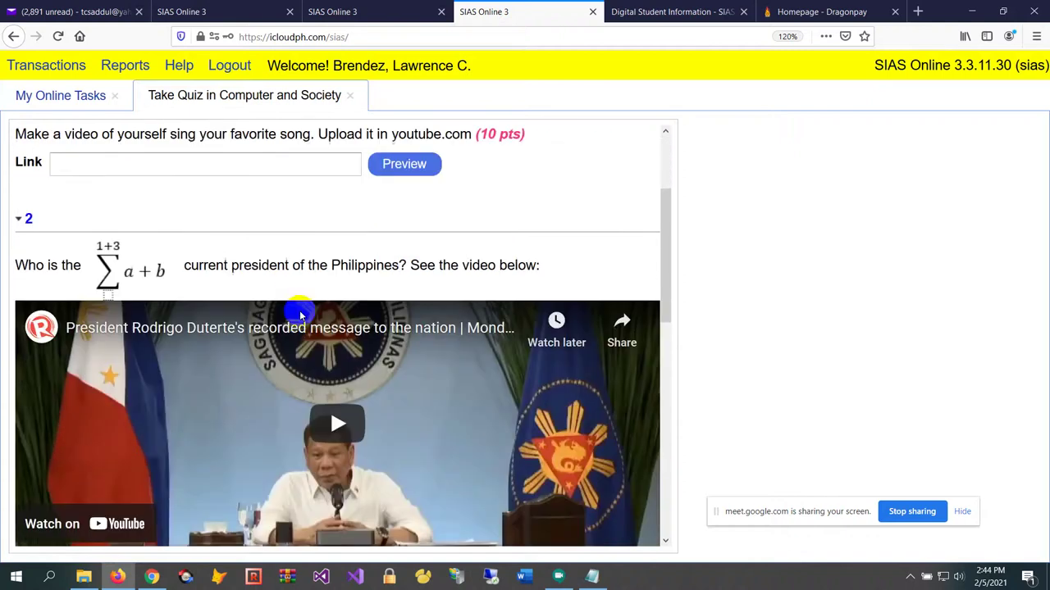
scroll(329, 296, "up", 3)
scroll(349, 277, "down", 1)
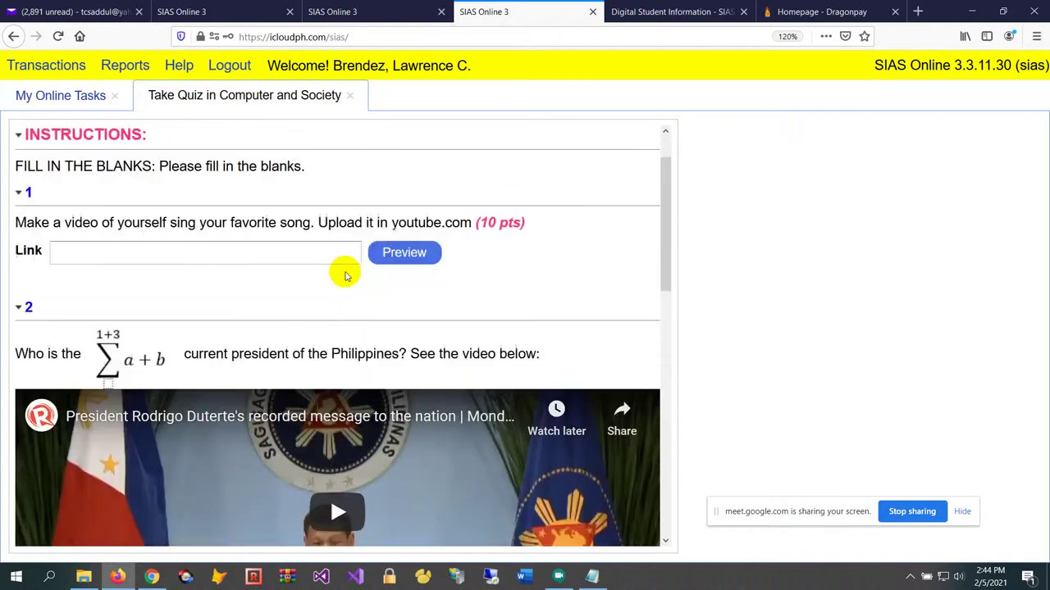
scroll(344, 260, "down", 1)
scroll(342, 260, "up", 3)
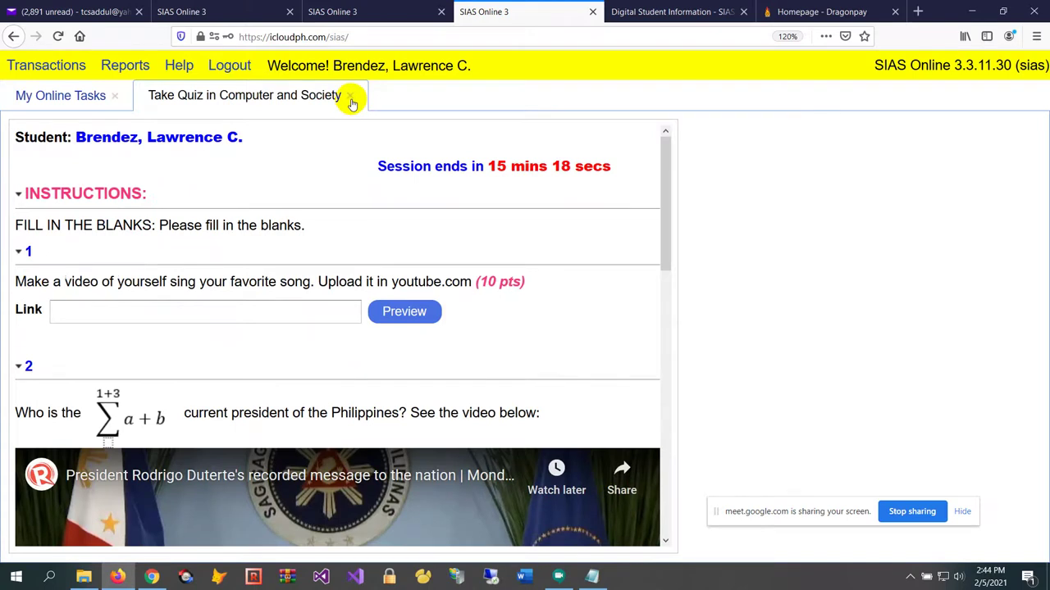
Close the quiz, dismiss the screen-sharing notice, and bring the Google Meet call back
left_click(350, 98)
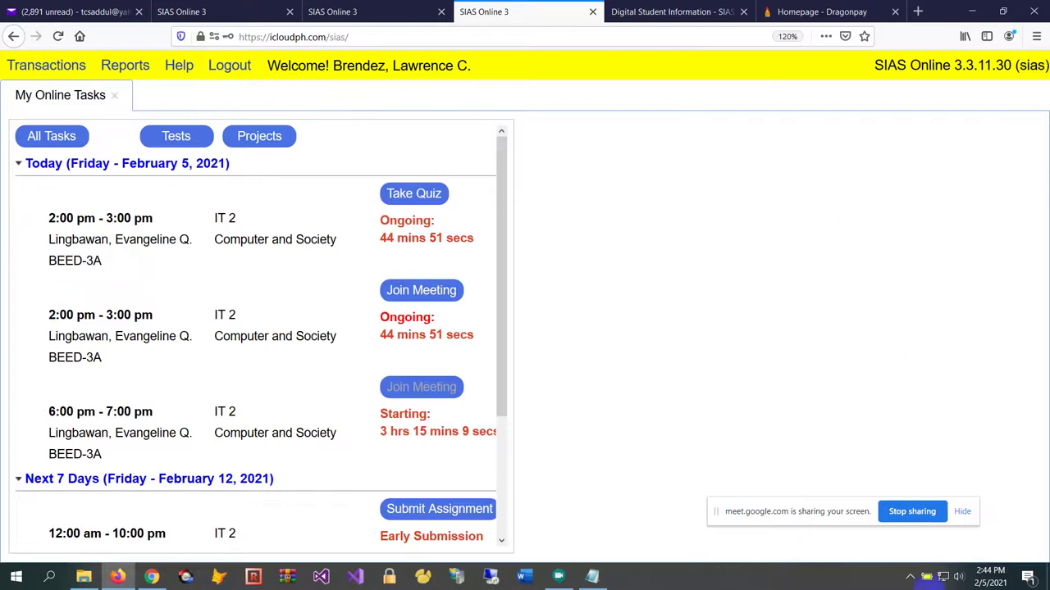
left_click(919, 511)
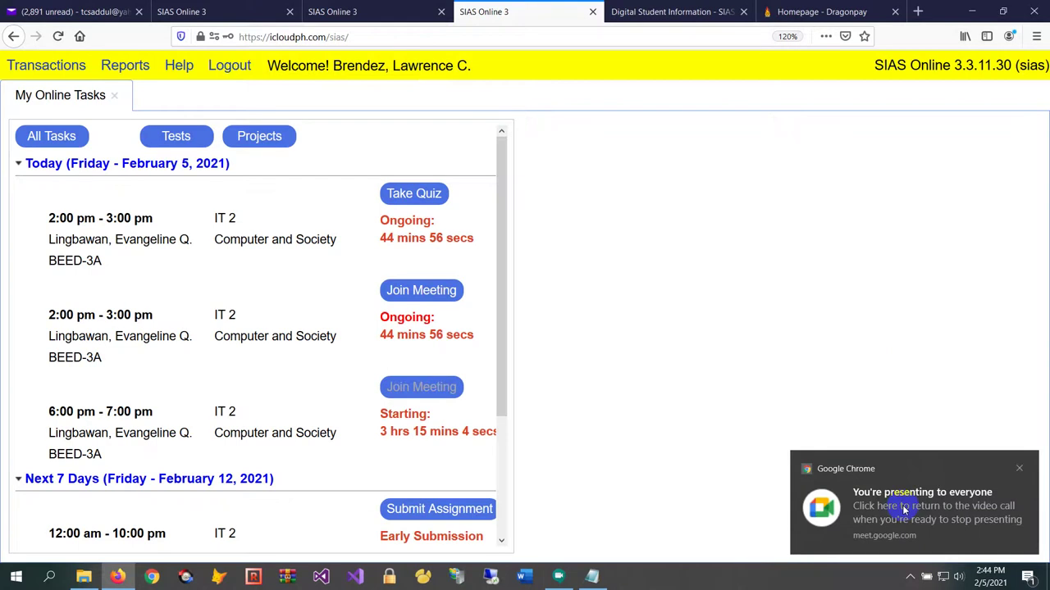
left_click(904, 510)
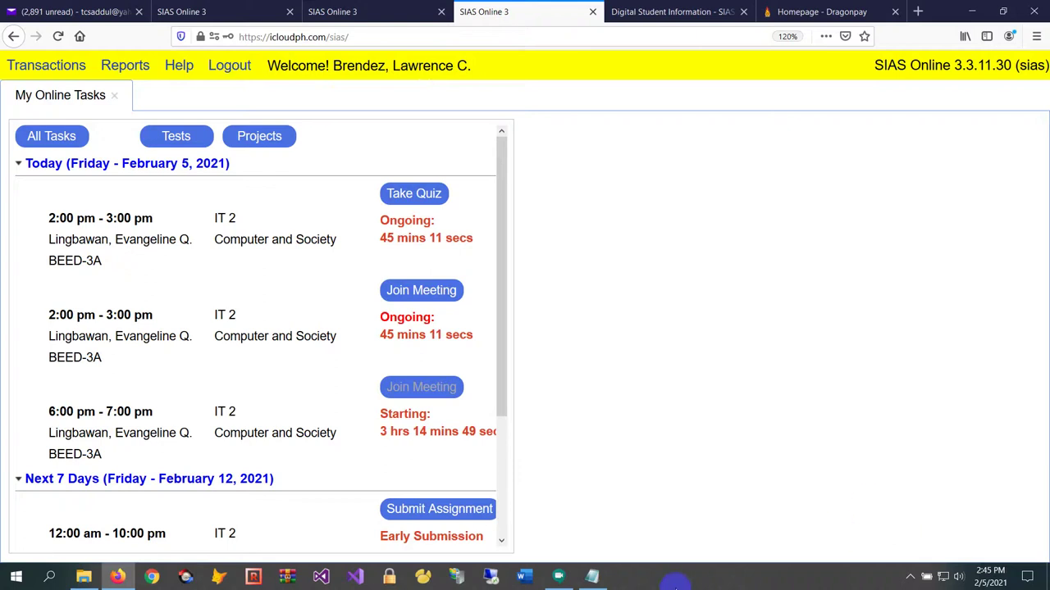
left_click(558, 576)
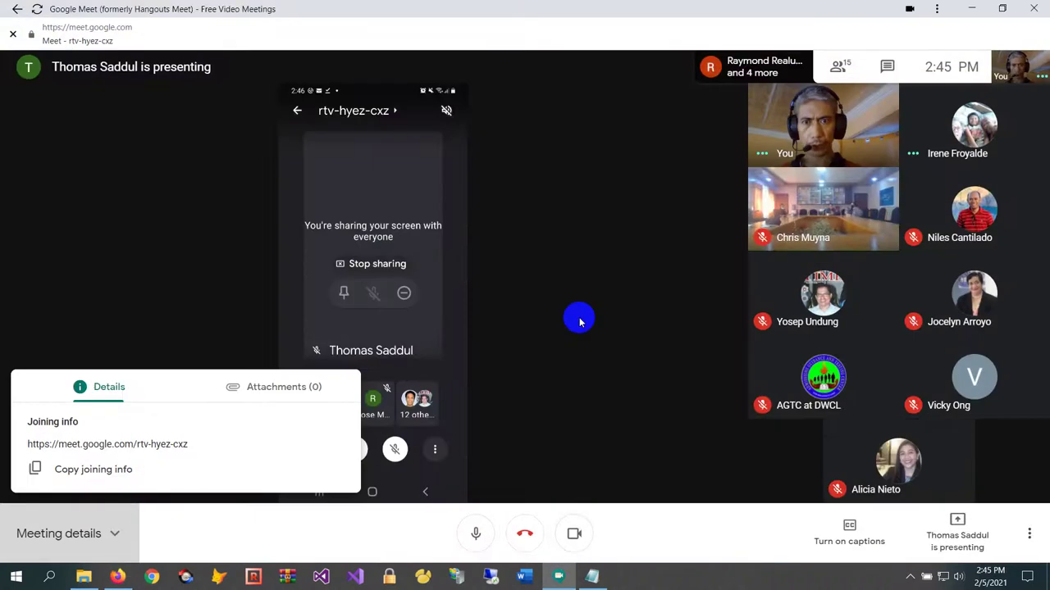
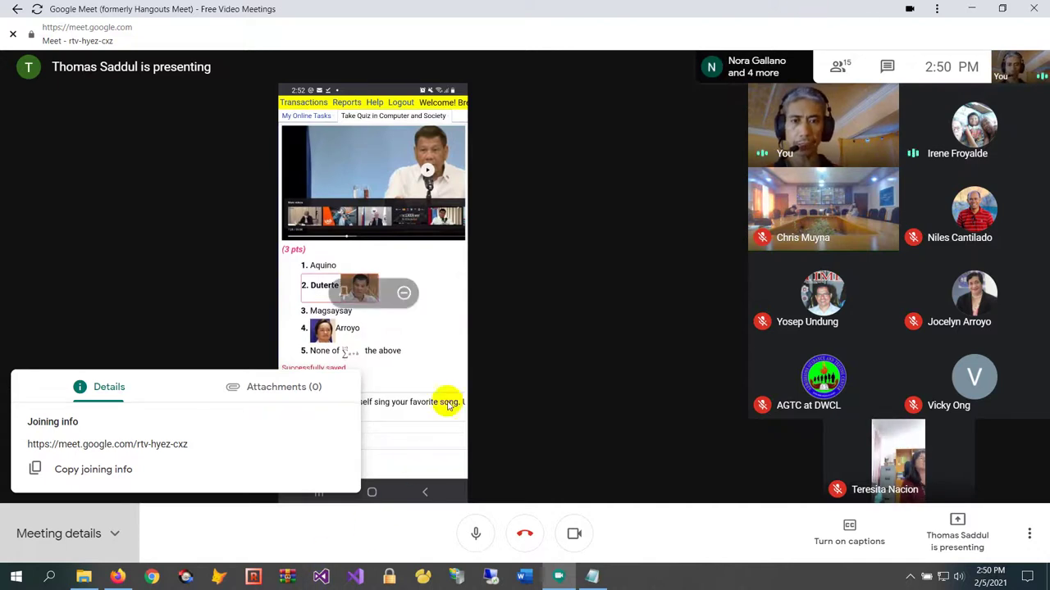
Close the Meeting details panel and bring the SIAS Online login in Firefox to the front
left_click(545, 279)
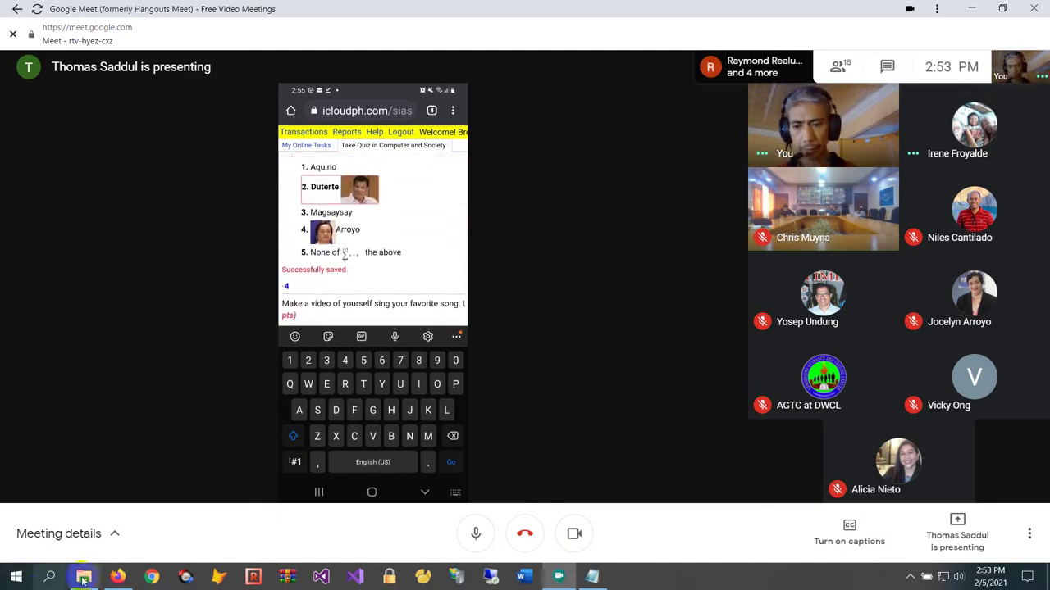
left_click(118, 577)
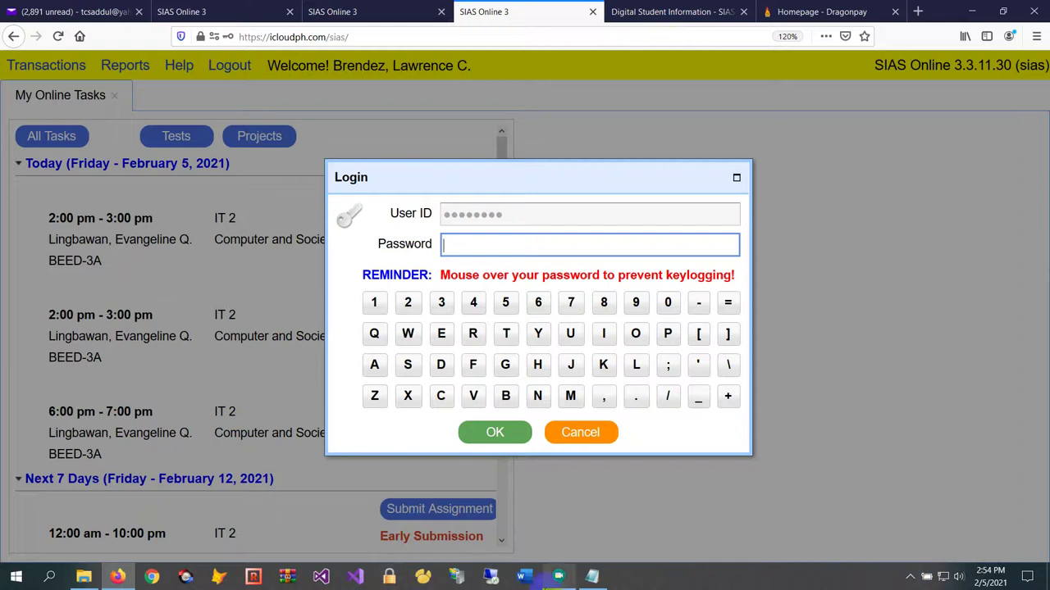
Share the entire screen with everyone in the Google Meet call, then return to the SIAS login
left_click(558, 577)
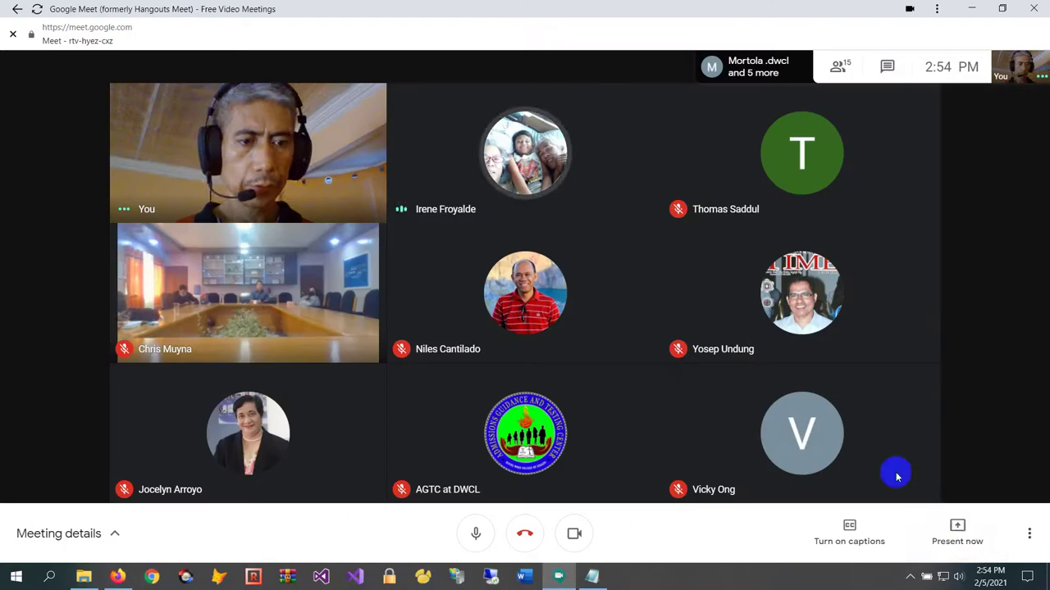
left_click(962, 545)
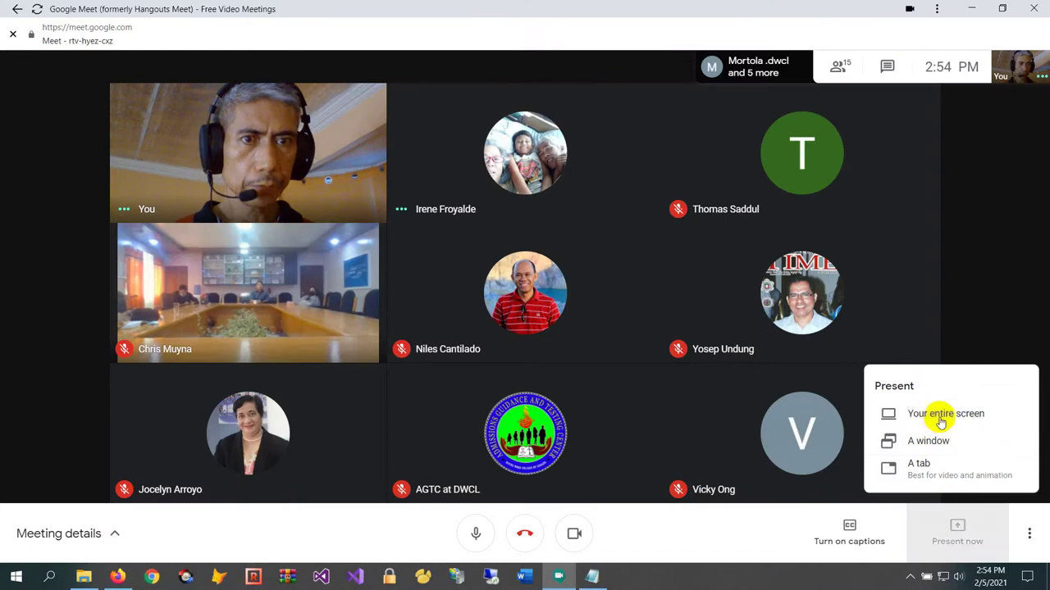
left_click(943, 414)
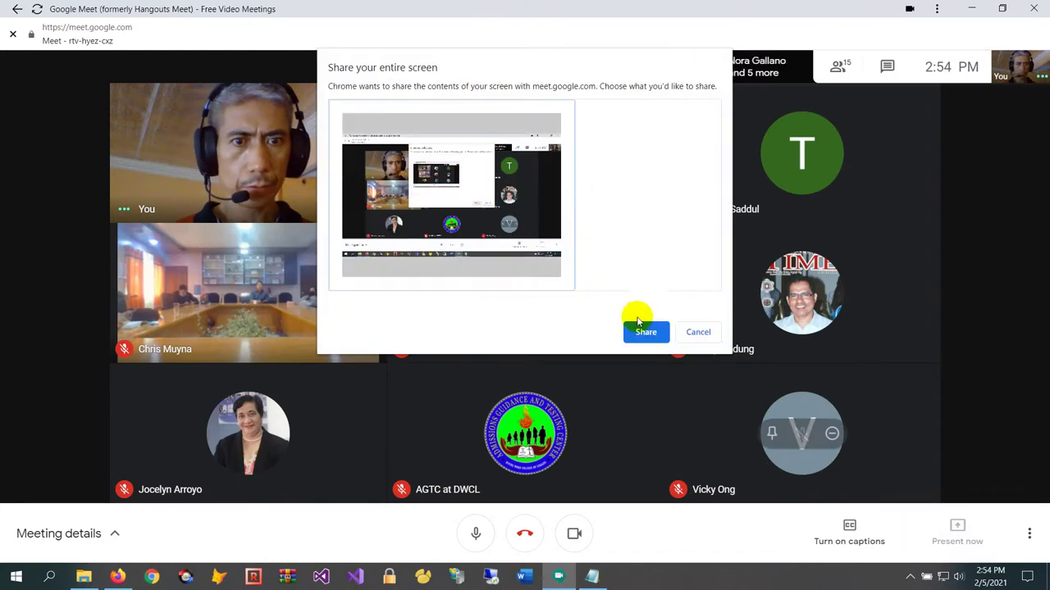
left_click(645, 332)
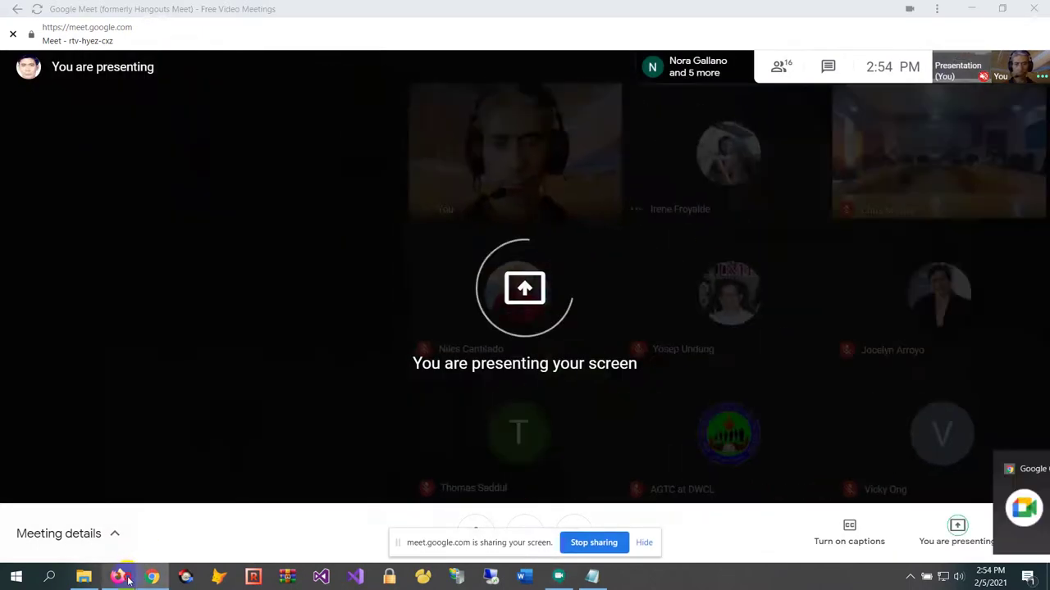
left_click(118, 576)
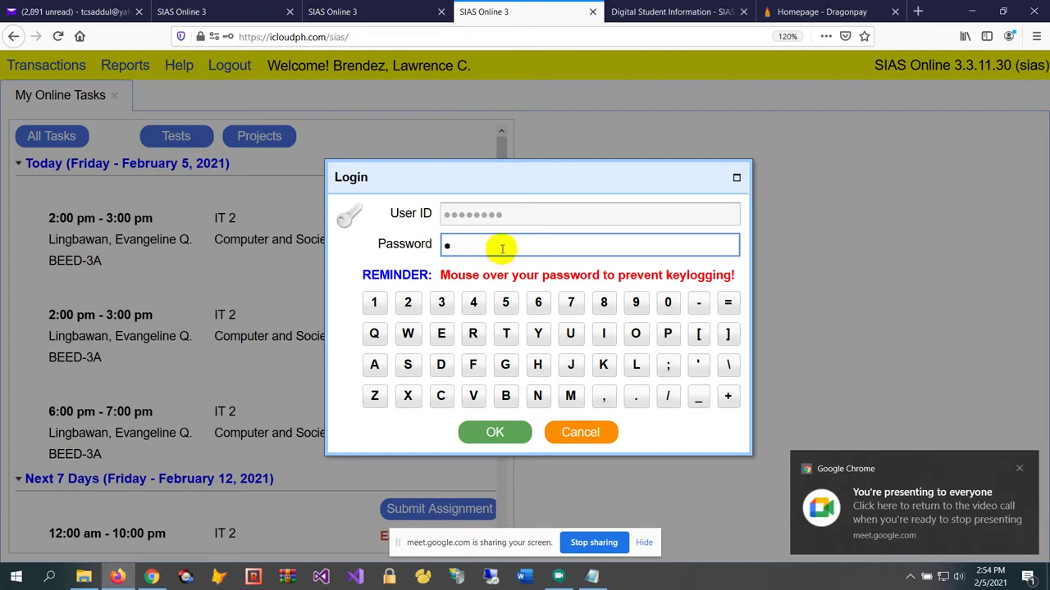
Log in with the password and start the Computer and Society quiz from My Online Tasks
type("***")
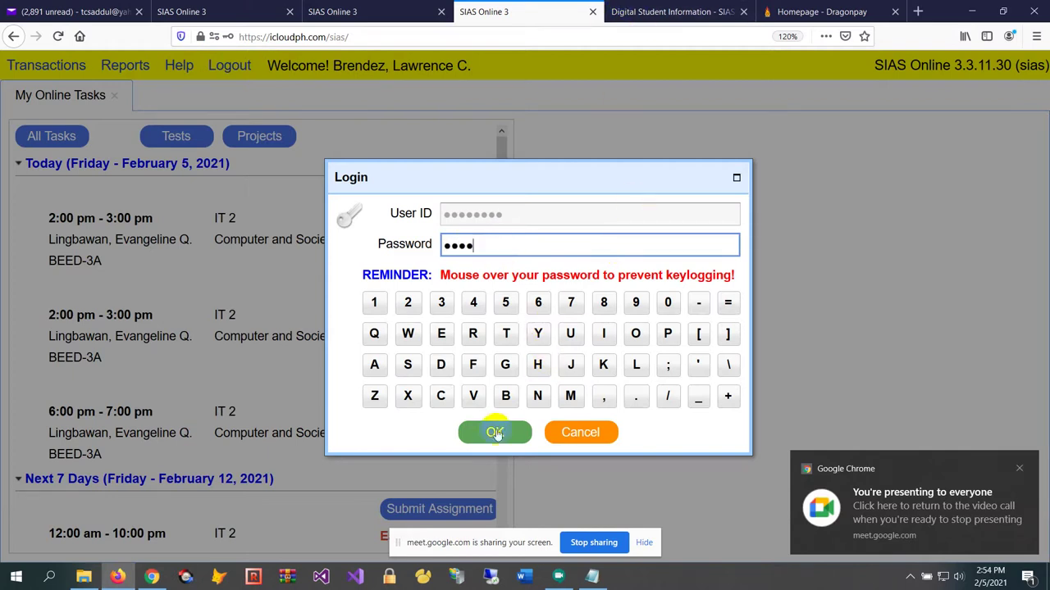
left_click(494, 433)
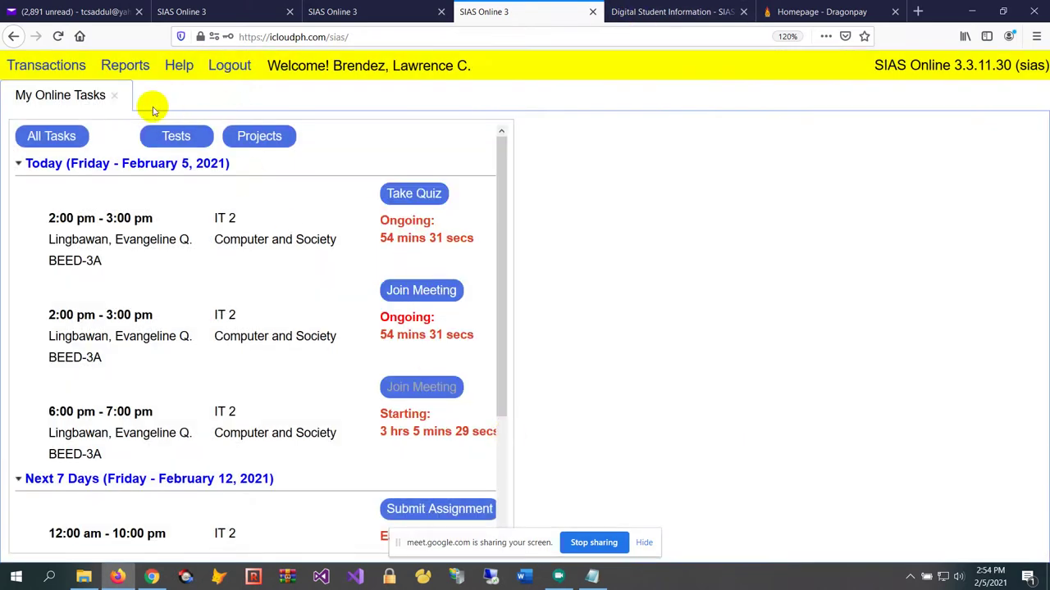
left_click(114, 96)
left_click(66, 69)
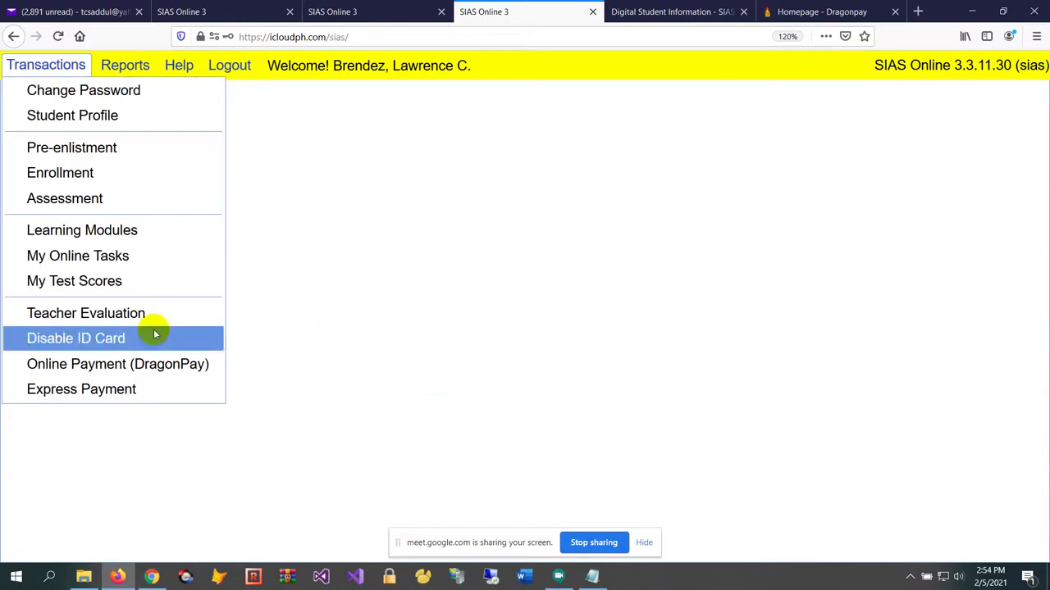
left_click(151, 260)
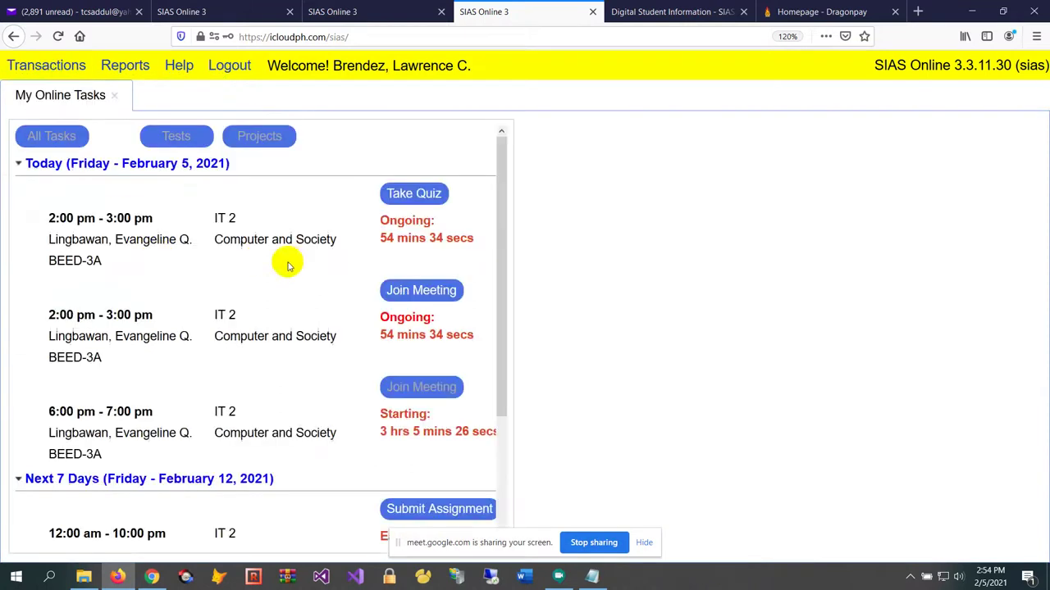
left_click(394, 194)
scroll(468, 260, "down", 2)
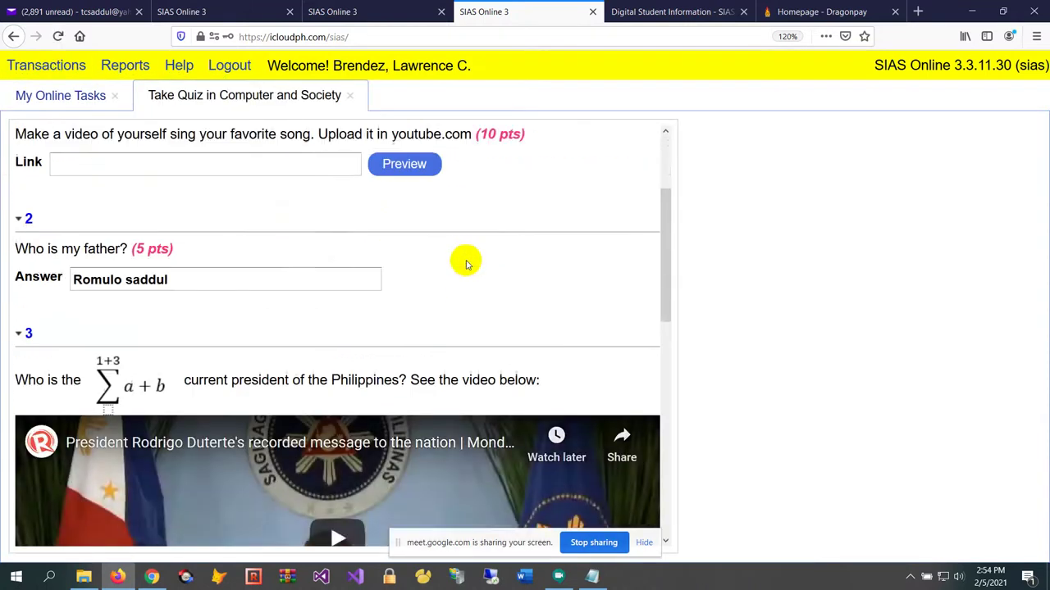
scroll(469, 260, "up", 2)
left_click(251, 250)
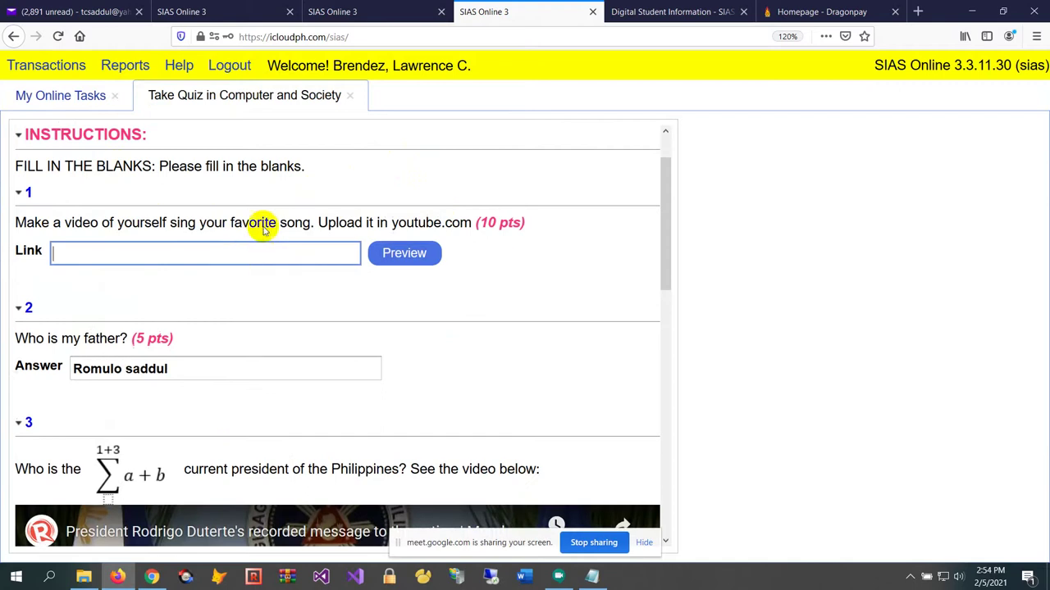
Load youtube.com in place of the Dragonpay page
left_click(683, 14)
left_click(680, 34)
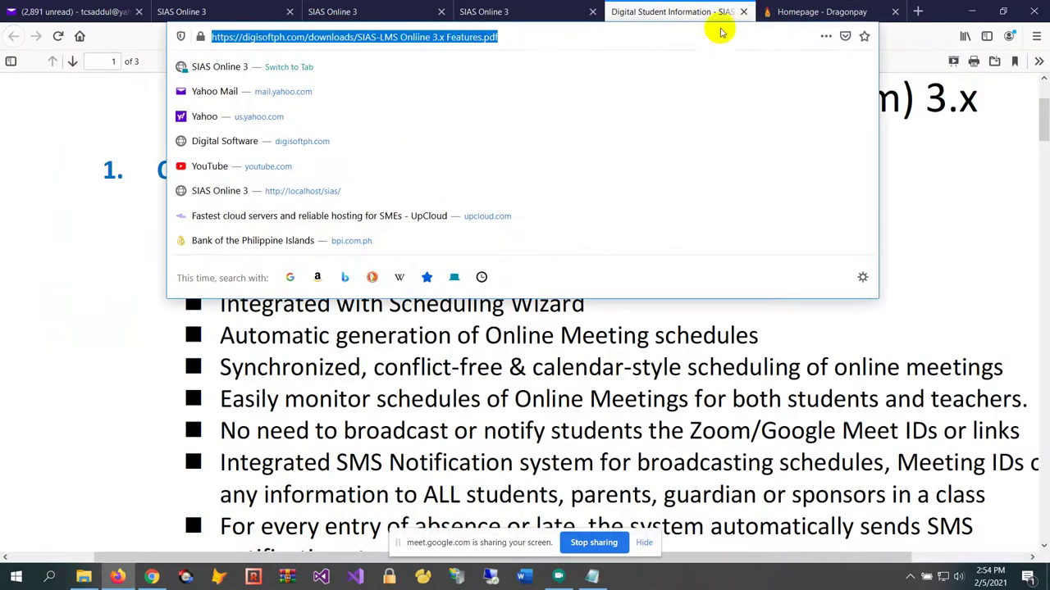
left_click(800, 12)
left_click(725, 38)
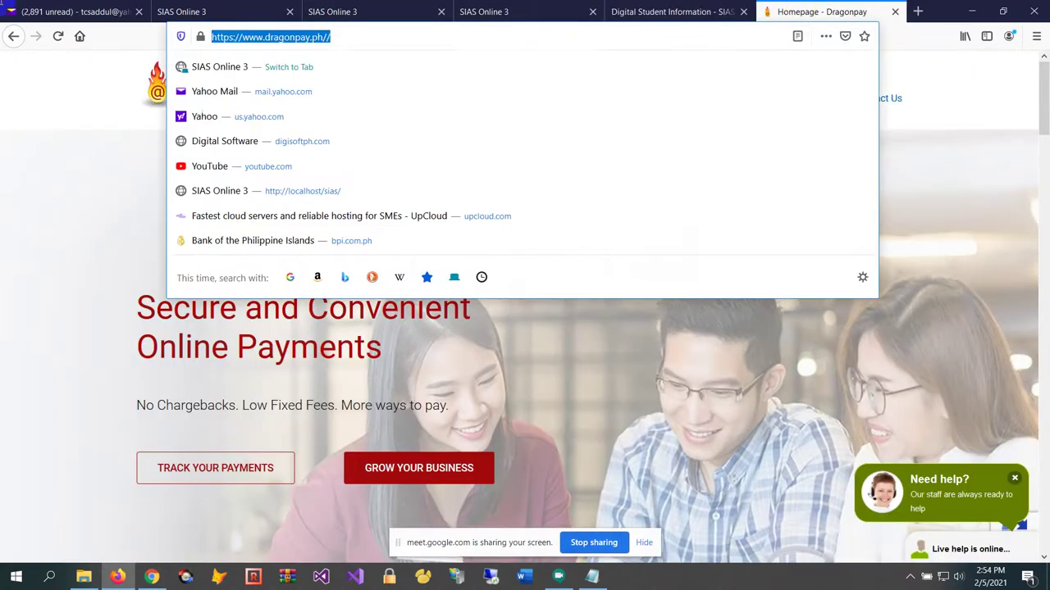
type("youtube.com/")
key("Return")
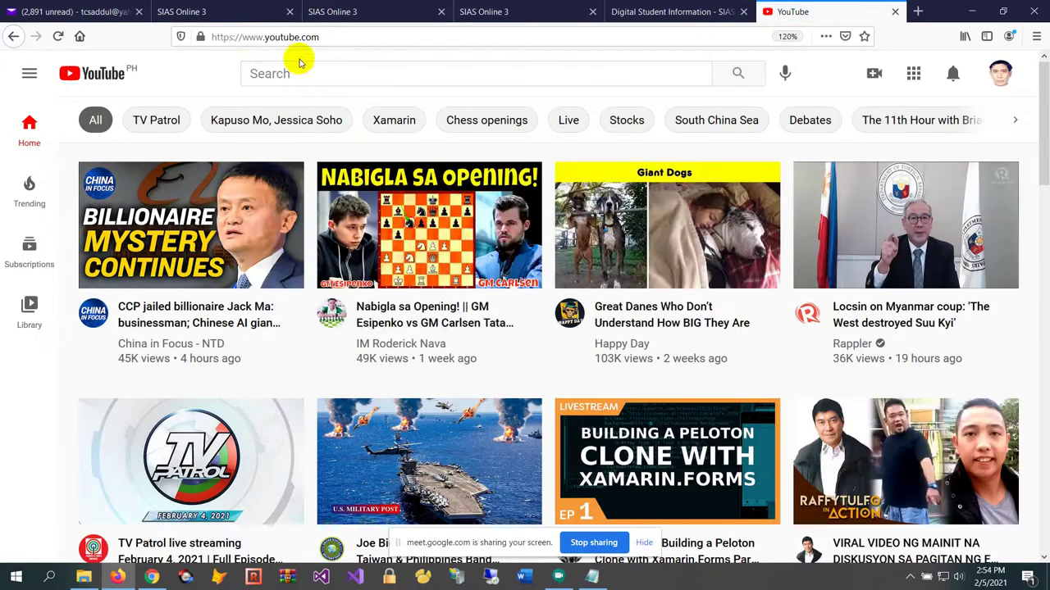
Search 'morissette amon', open the Akin Ka Na Lang live video and copy its URL
left_click(305, 72)
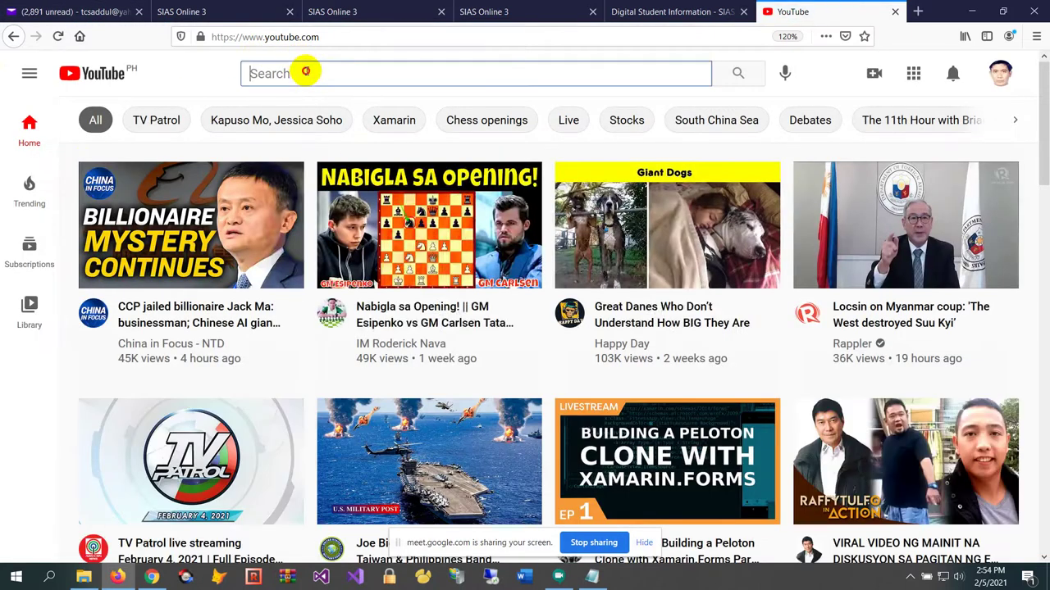
type("mori")
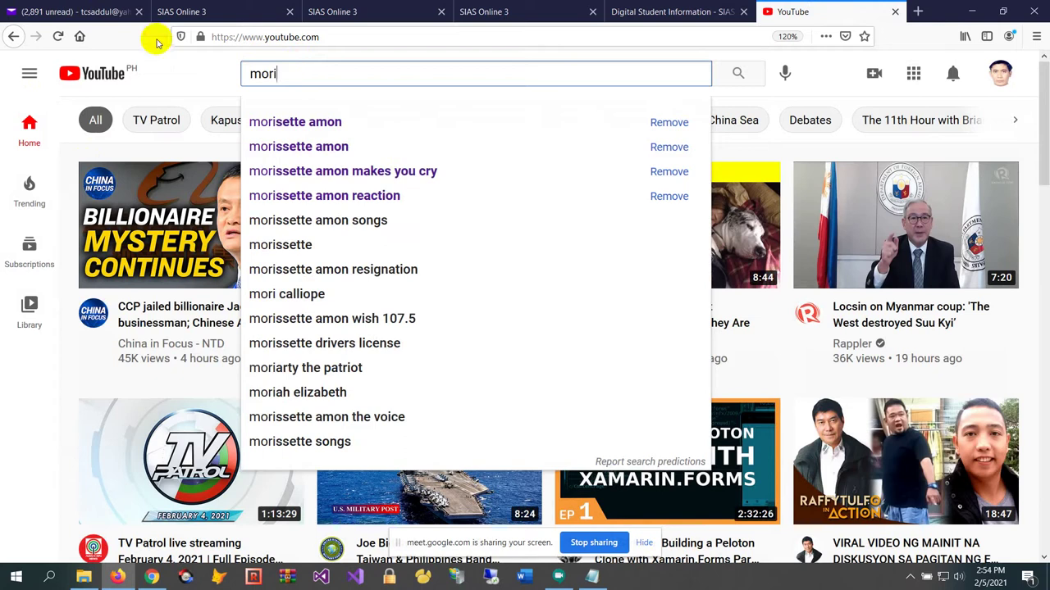
left_click(324, 123)
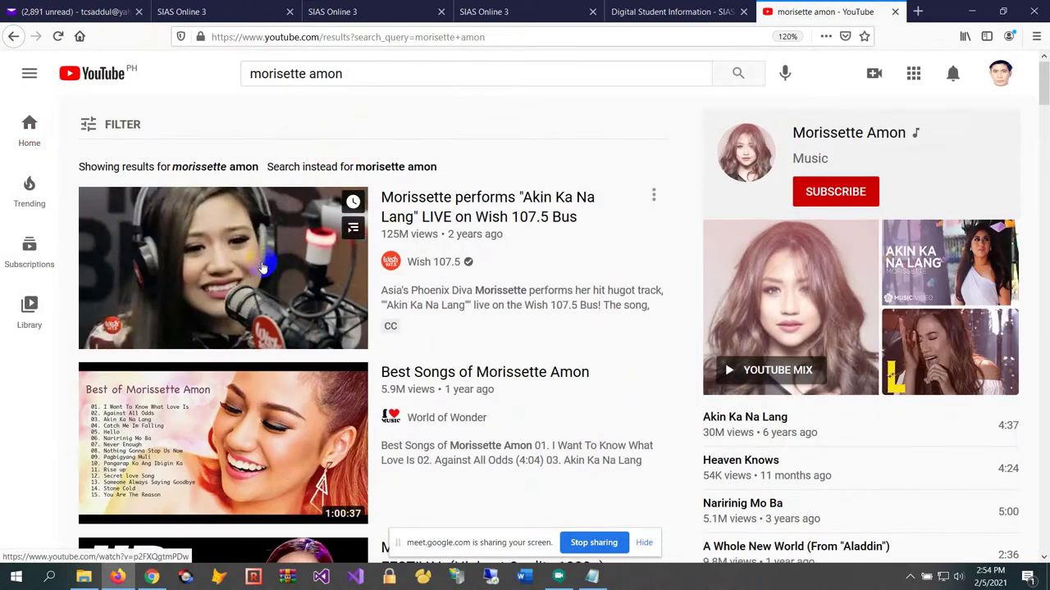
left_click(263, 268)
left_click(486, 35)
key("ctrl+c")
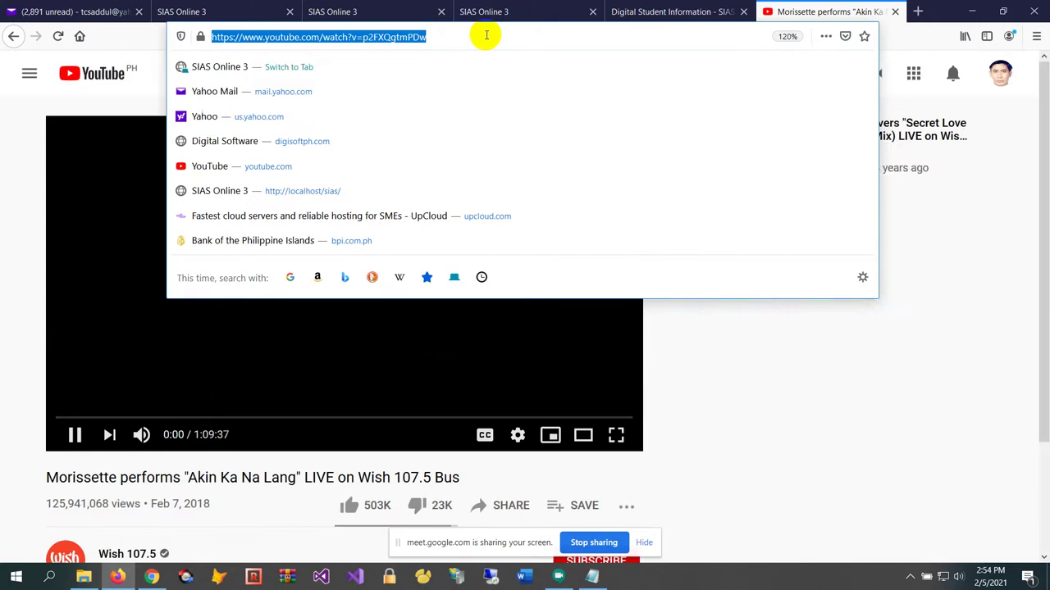
Close the YouTube tab and go back to the Computer and Society quiz
left_click(894, 11)
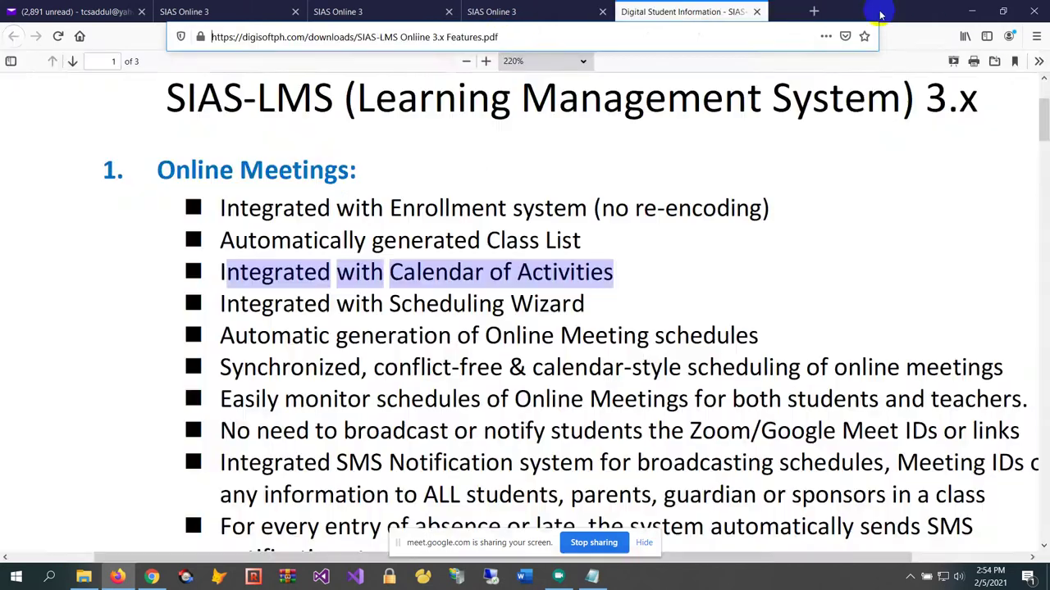
left_click(335, 11)
left_click(229, 12)
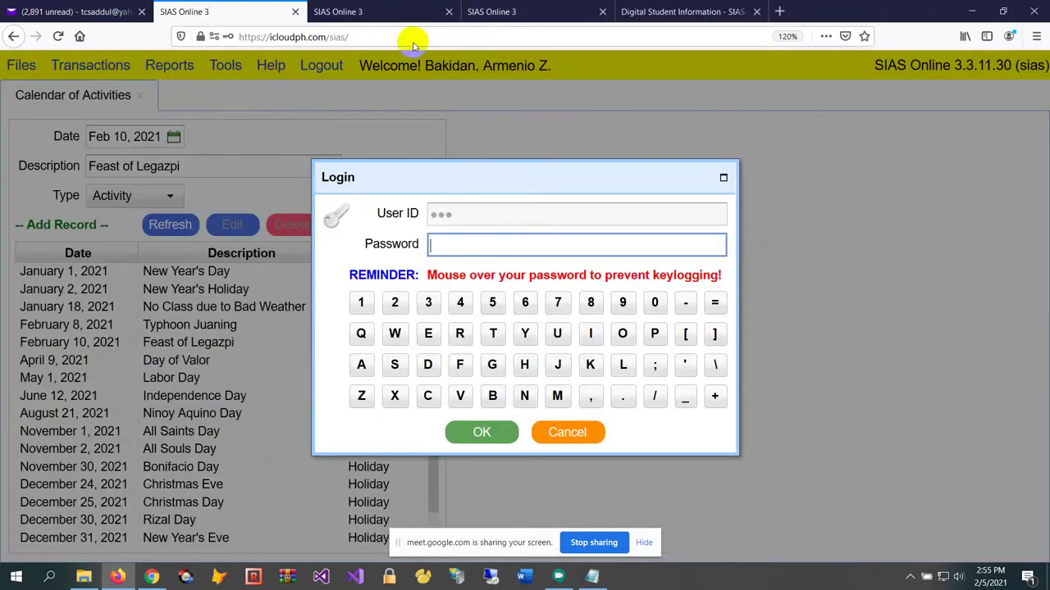
left_click(517, 11)
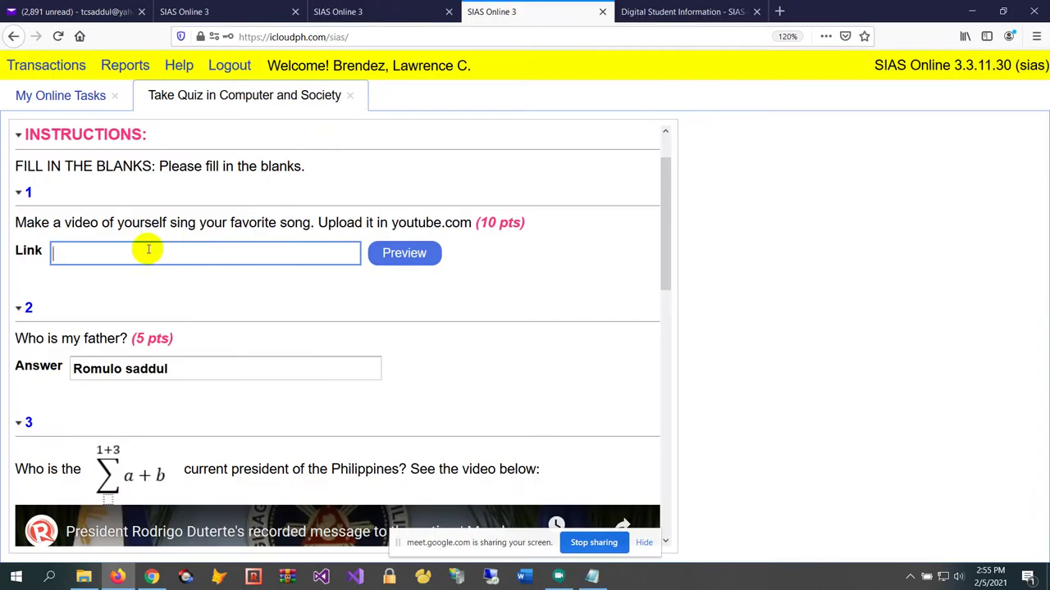
Paste the copied YouTube link into question 1's Link field
key("ctrl+v")
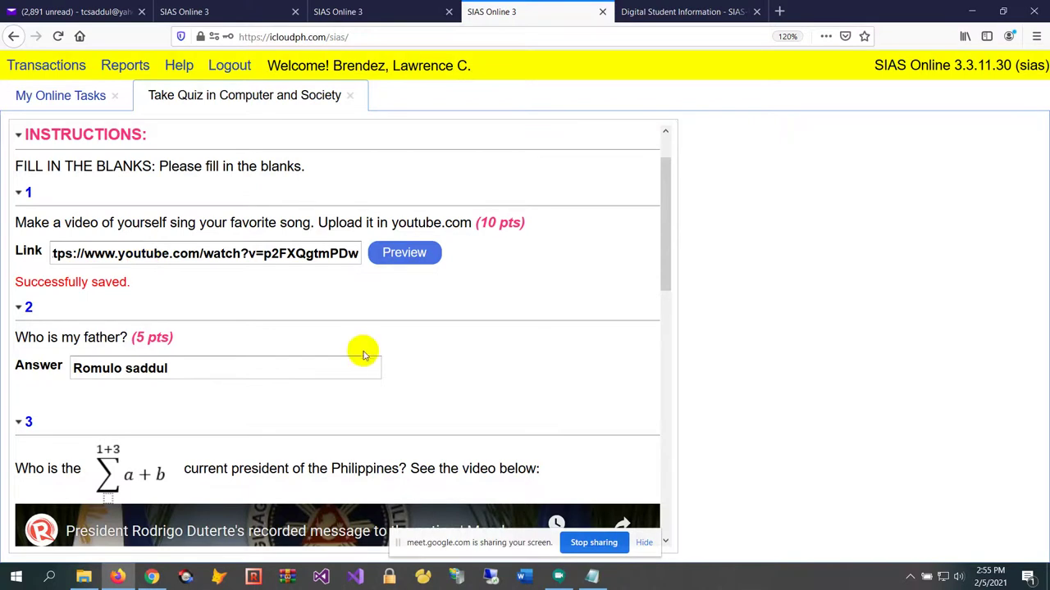
scroll(363, 345, "down", 1)
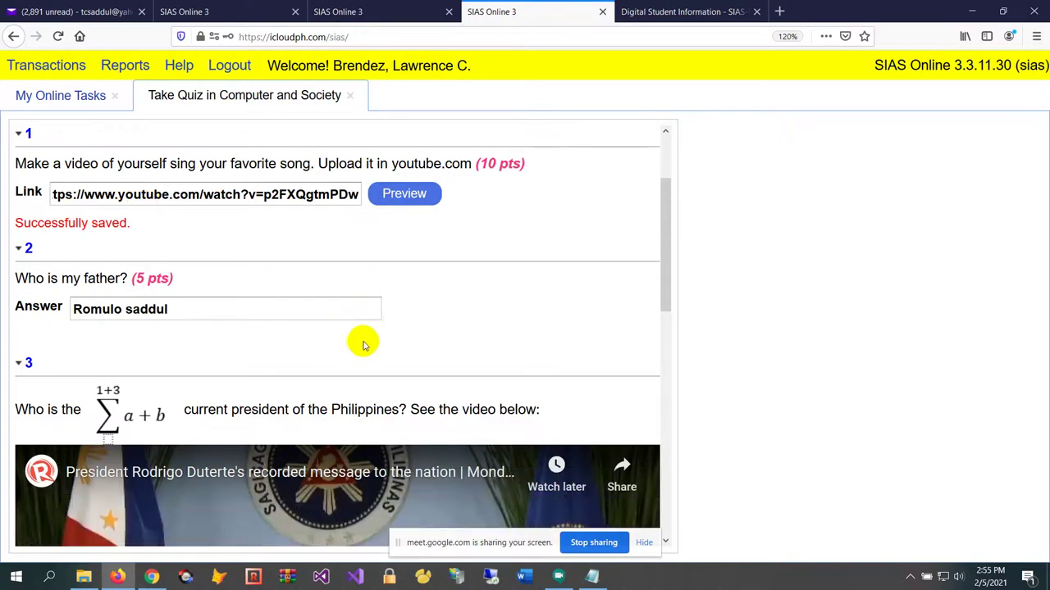
scroll(363, 323, "up", 2)
scroll(365, 325, "down", 2)
scroll(364, 323, "down", 3)
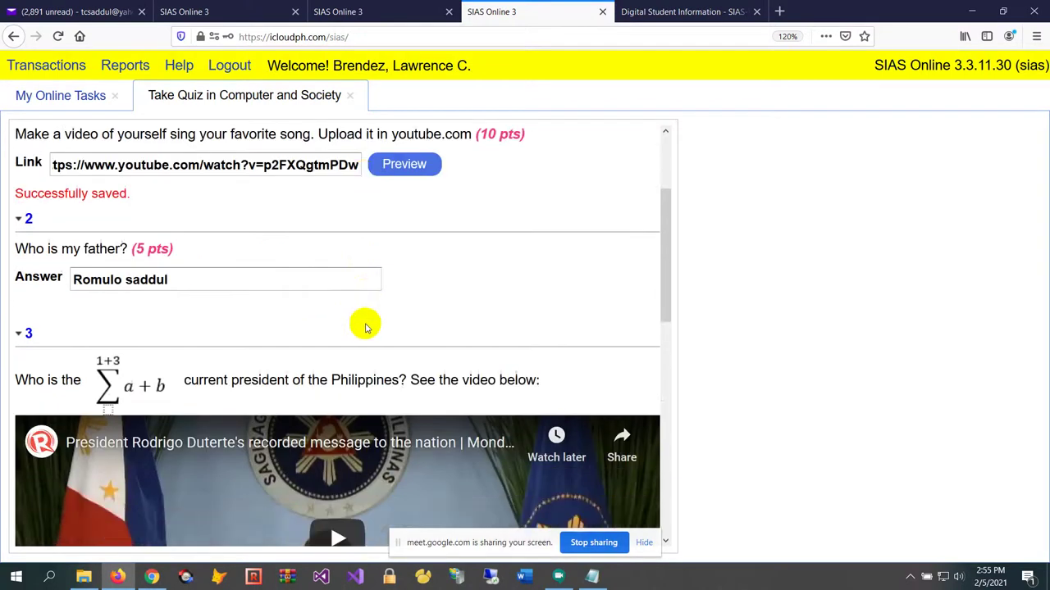
Review question 2's answer and scroll through the remaining quiz questions
left_click_drag(224, 159, 8, 136)
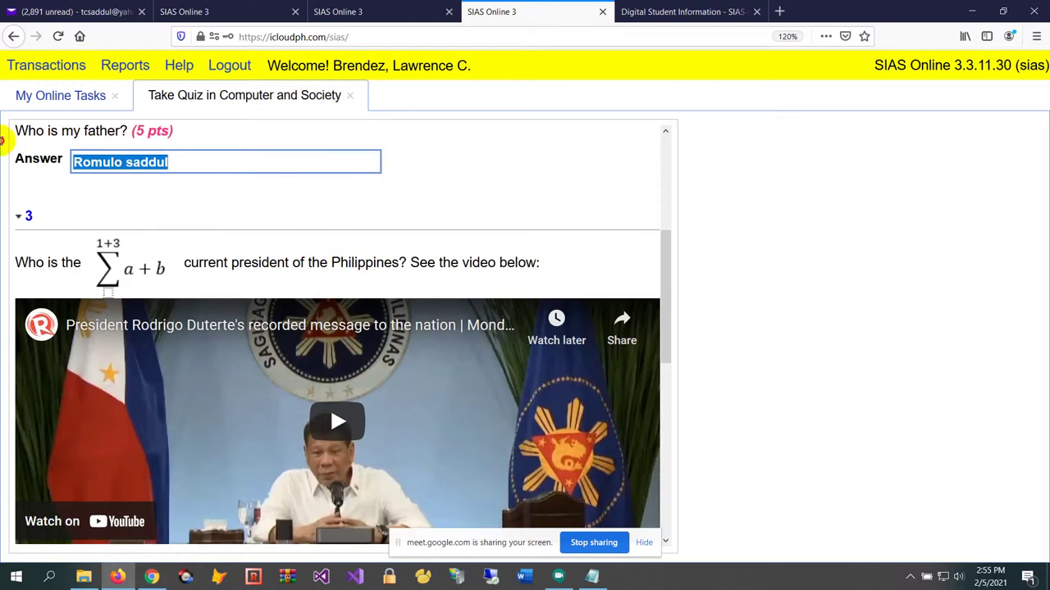
left_click(209, 161)
scroll(369, 180, "down", 1)
scroll(369, 180, "down", 9)
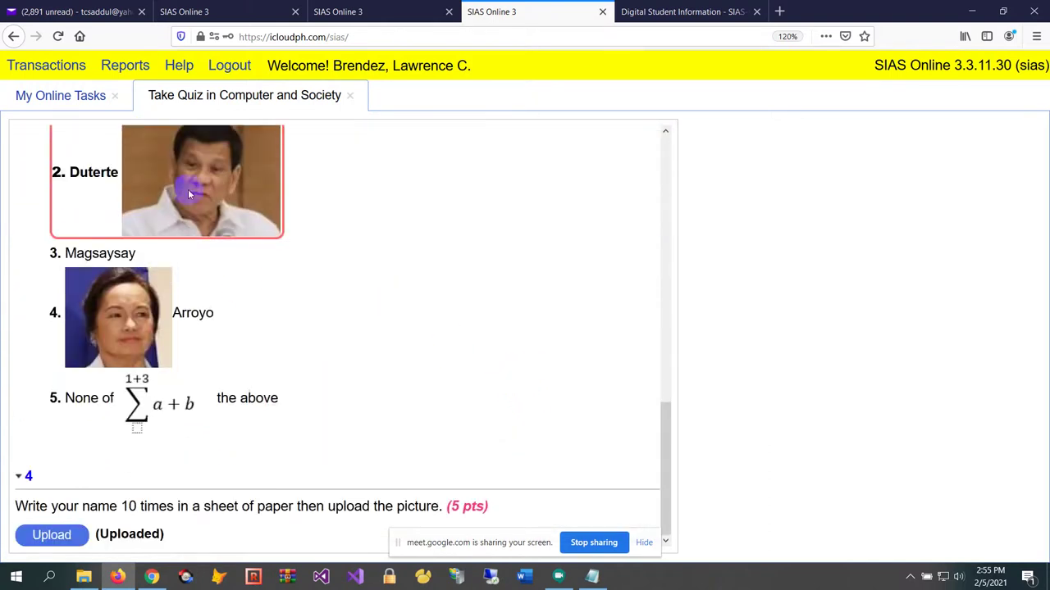
scroll(459, 336, "up", 3)
scroll(459, 336, "down", 3)
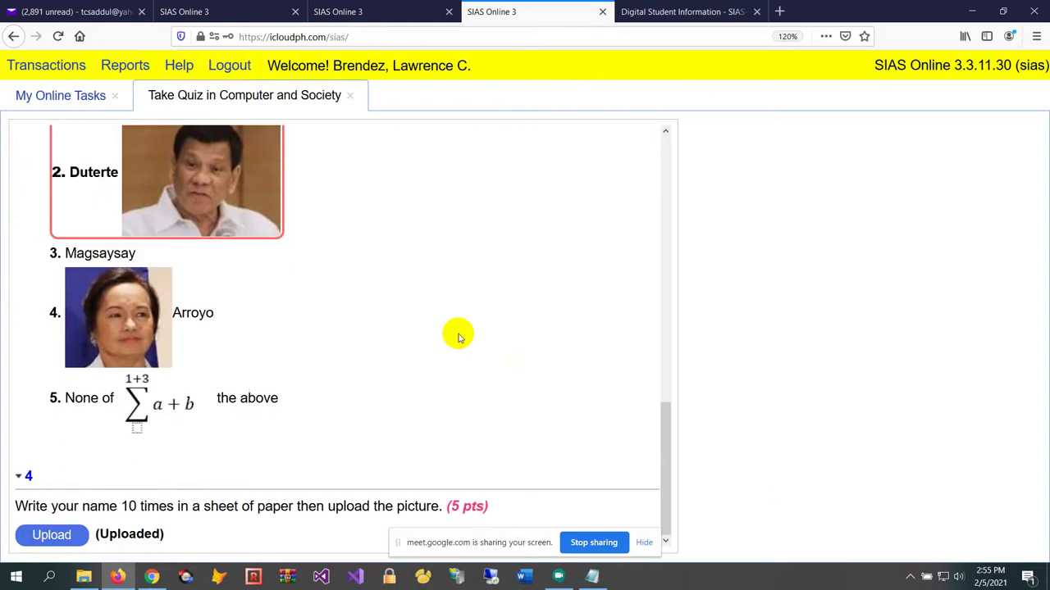
scroll(459, 336, "up", 6)
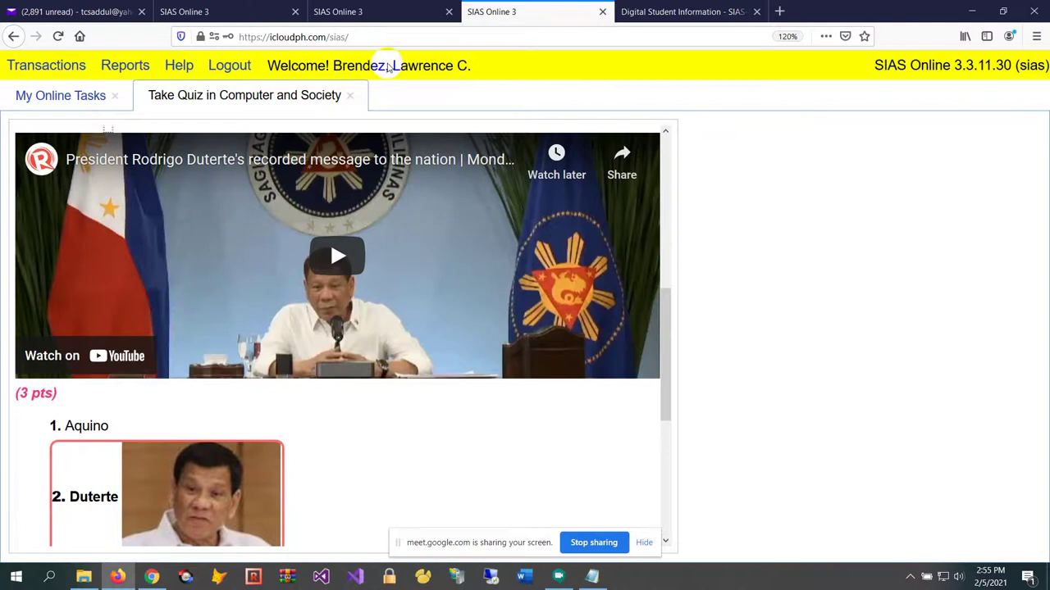
Reload the SIAS Online site and open the Student login form
left_click(423, 37)
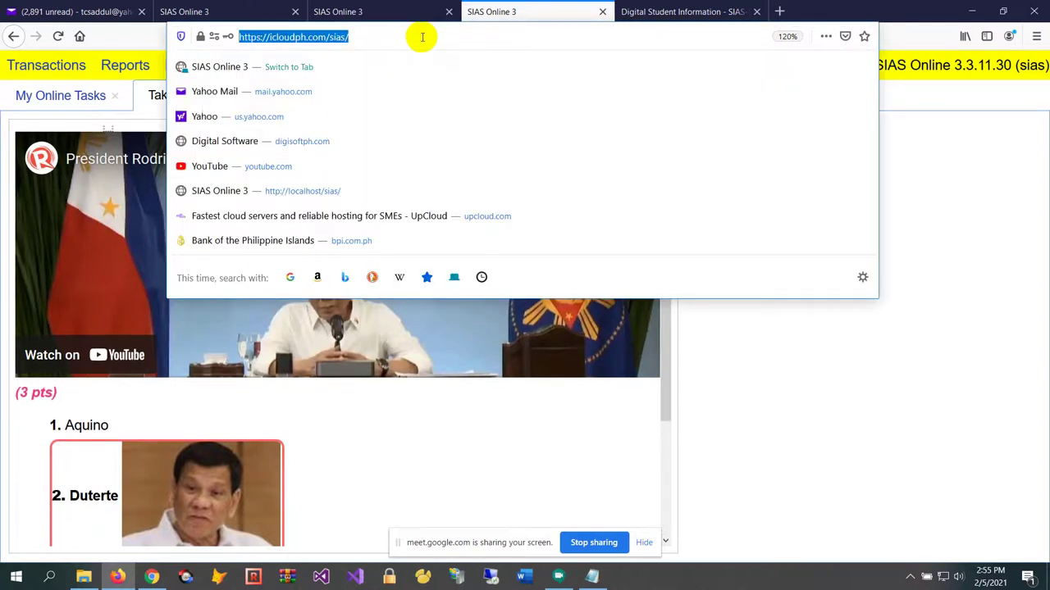
key("Return")
left_click(573, 345)
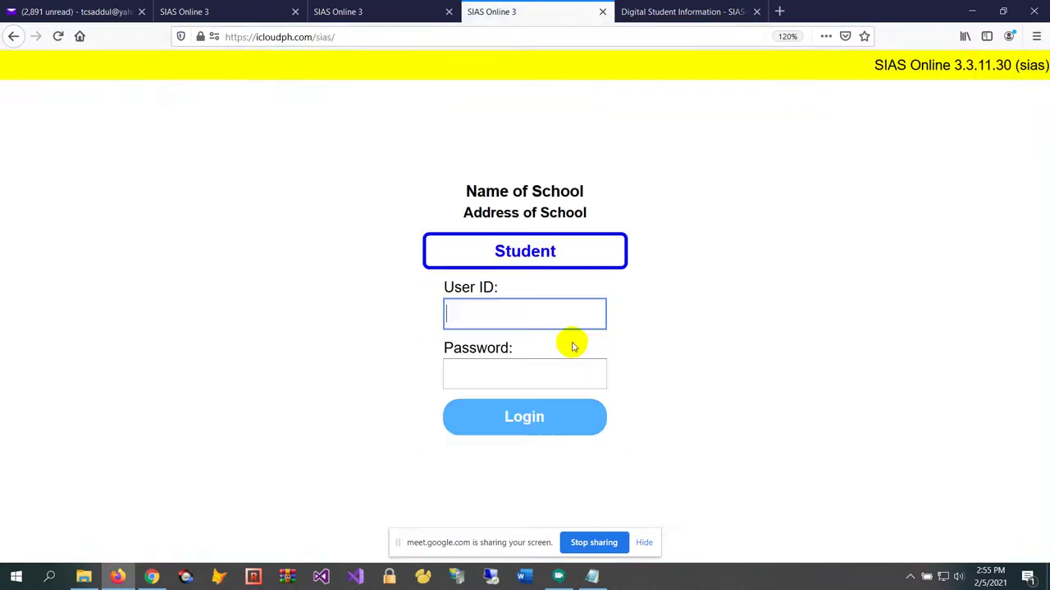
Submit the student user ID and password, then re-enter the user ID after rejection
type("1")
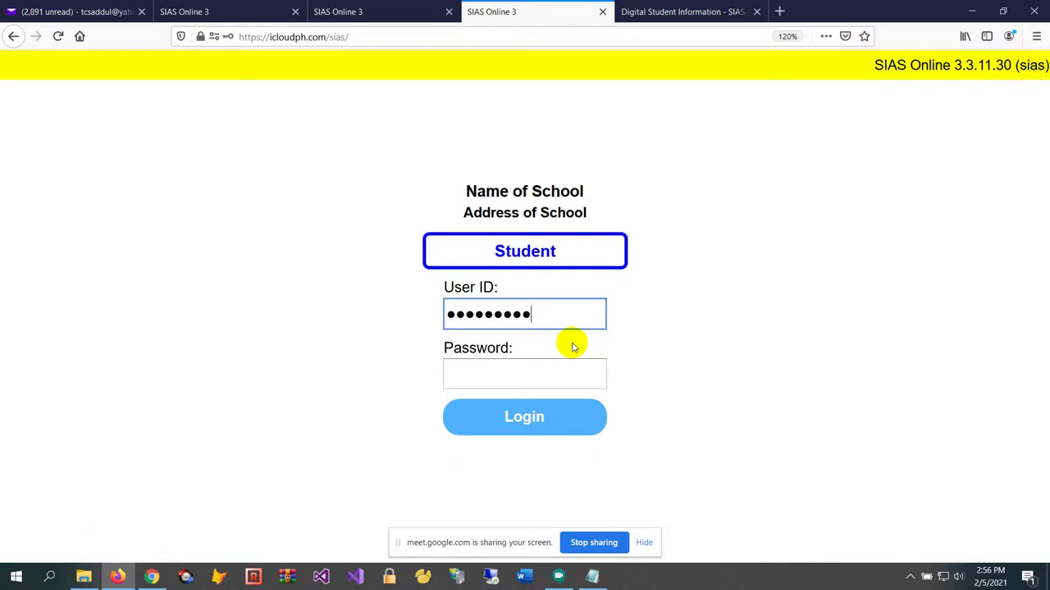
key("Tab")
type("1234")
left_click(568, 423)
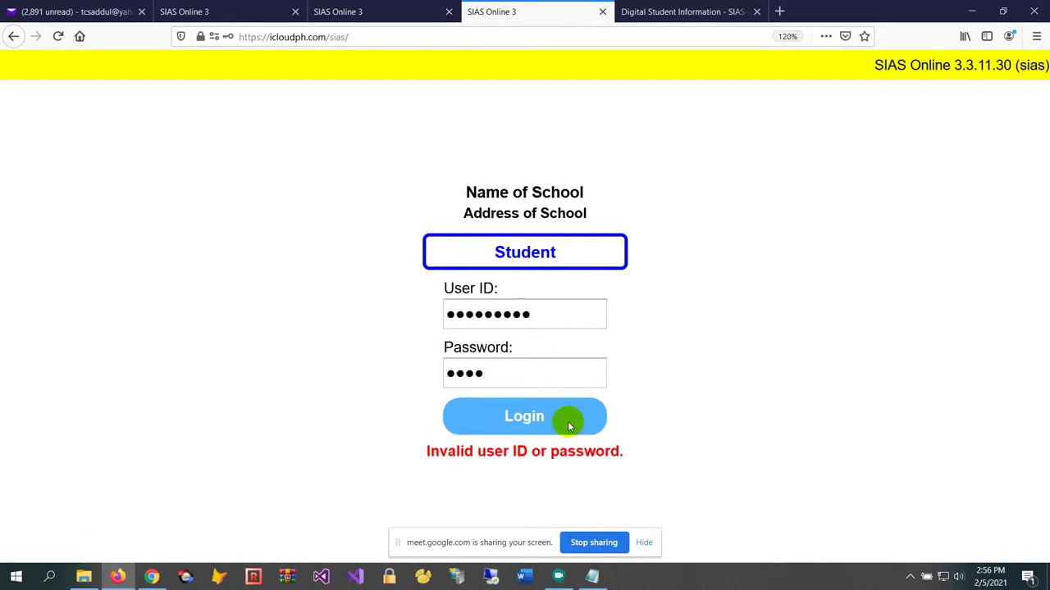
double_click(543, 320)
type("1")
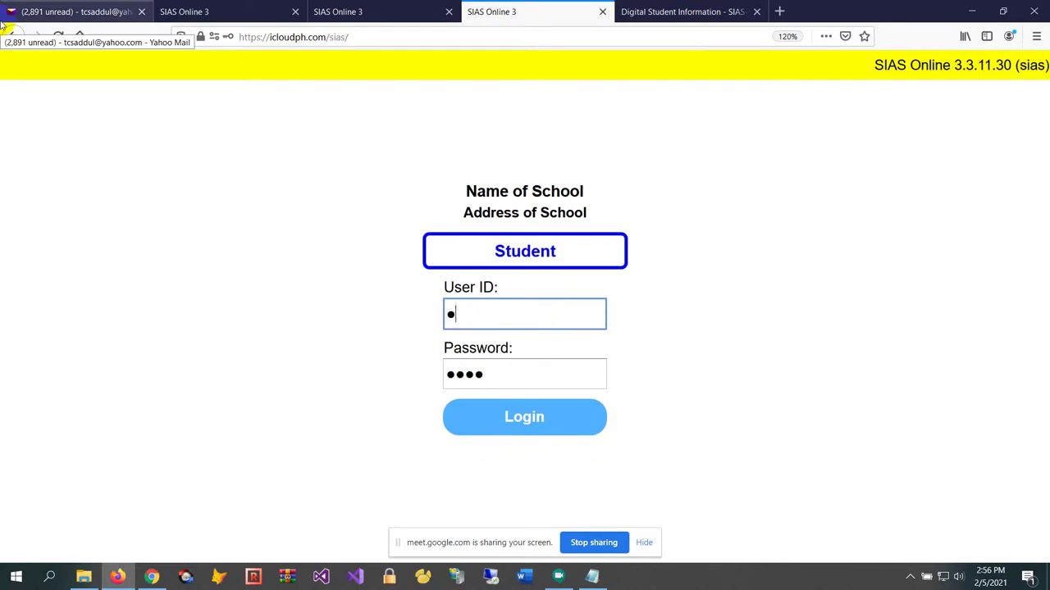
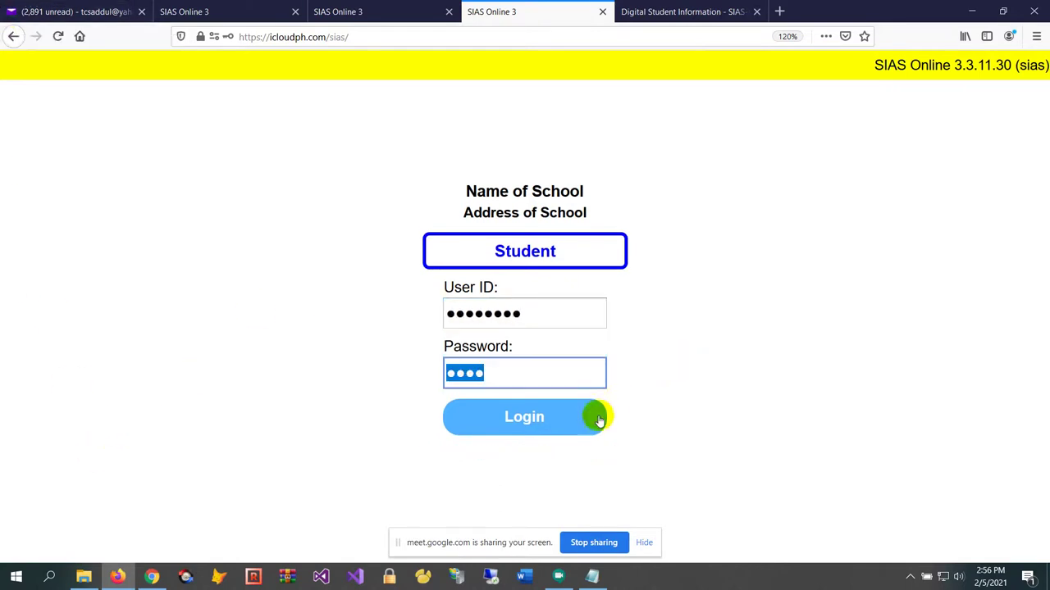
Log in as a student and start the Computer and Society quiz from My Online Tasks
left_click(598, 421)
left_click(49, 66)
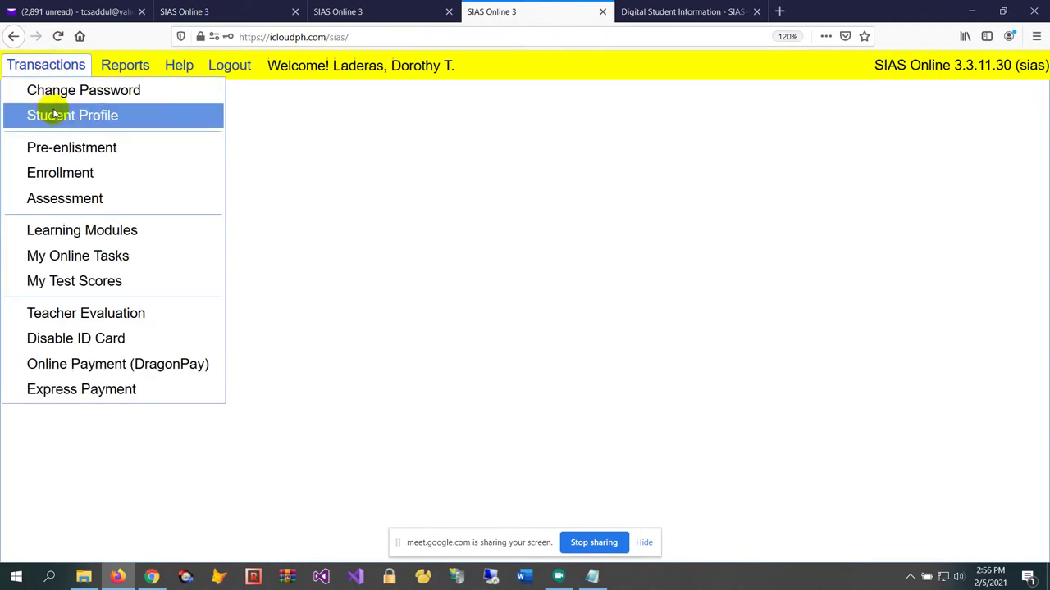
left_click(153, 258)
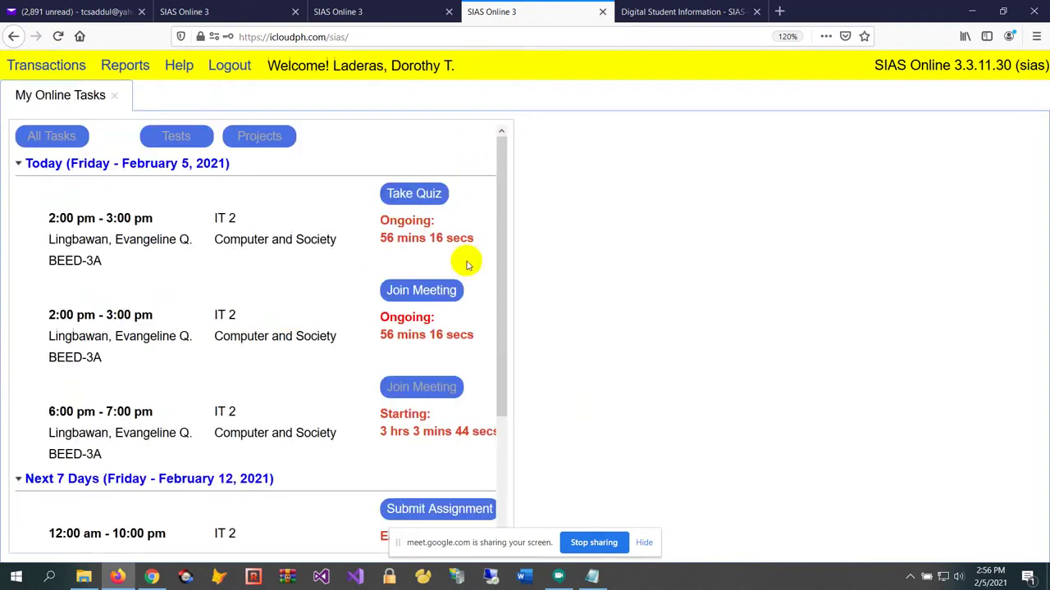
left_click(416, 194)
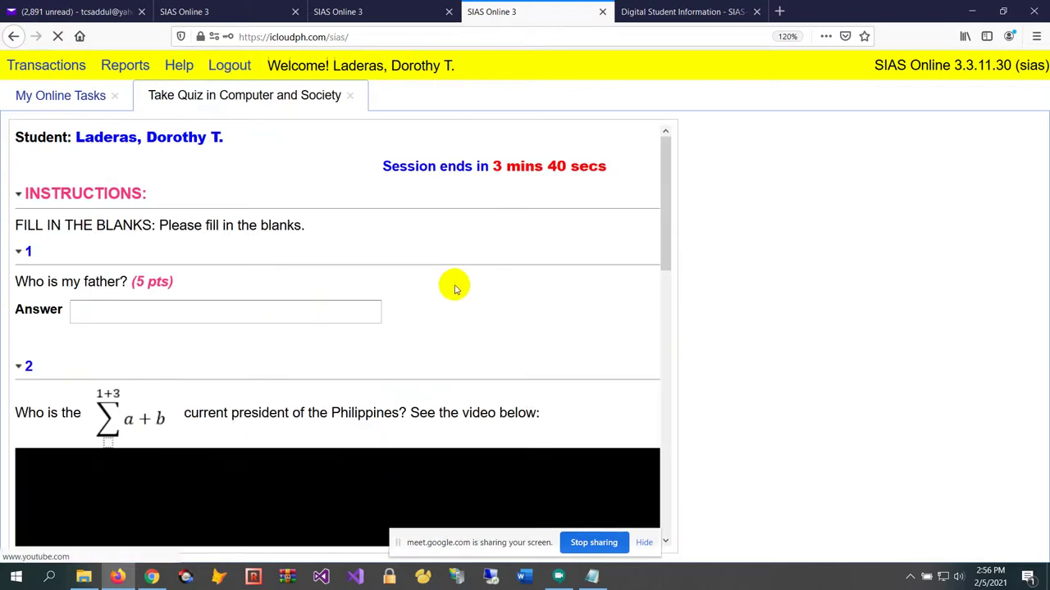
Answer question 1 with 'asfdsdfs', pick Duterte for question 2, and enter link 'aaaaass' for question 3
left_click(230, 316)
type("asfdsdfs")
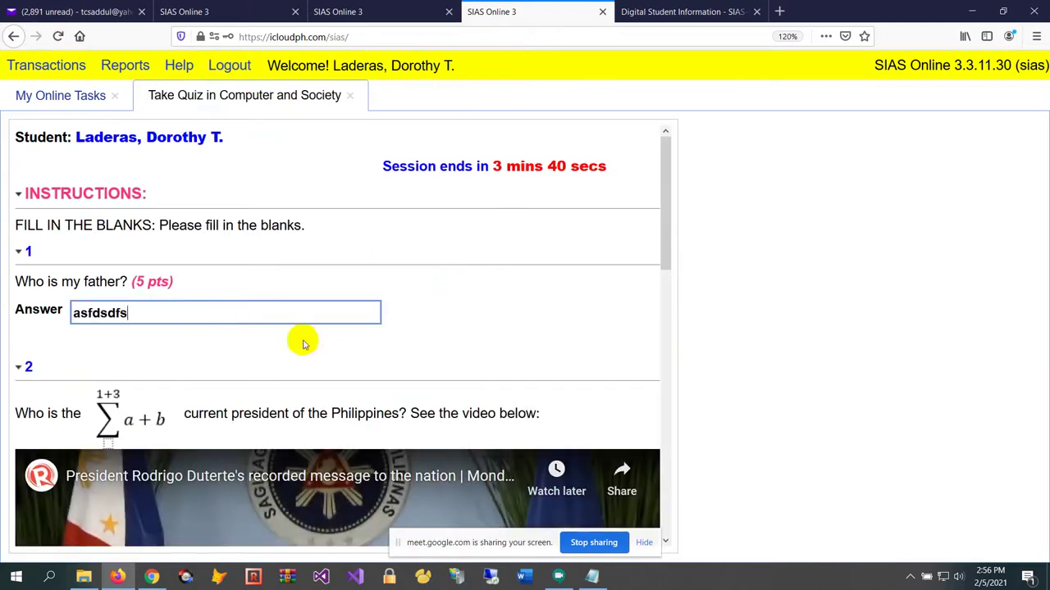
scroll(595, 323, "down", 4)
left_click(705, 251)
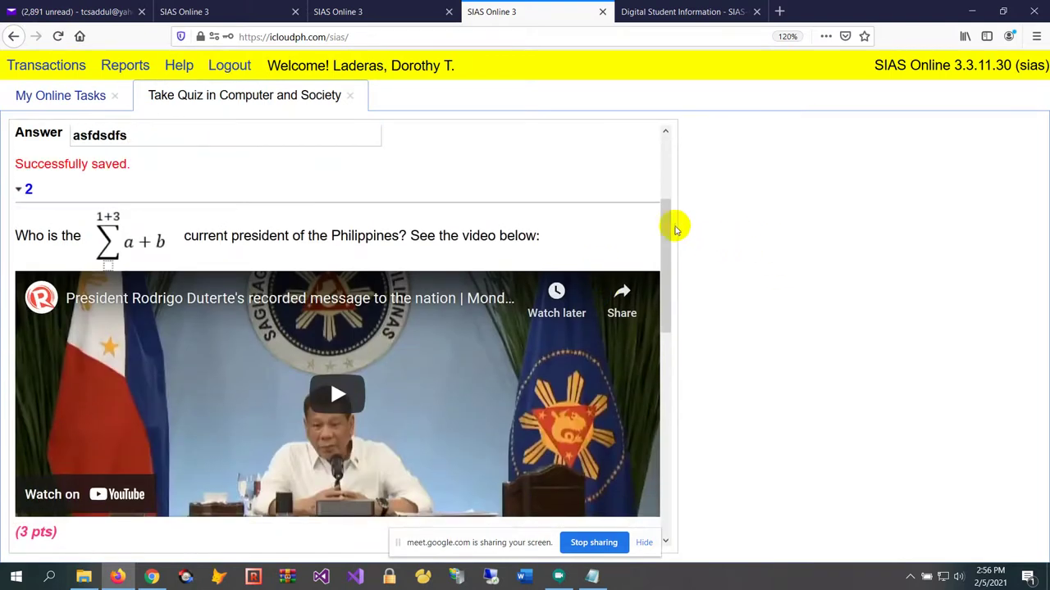
left_click_drag(674, 229, 665, 387)
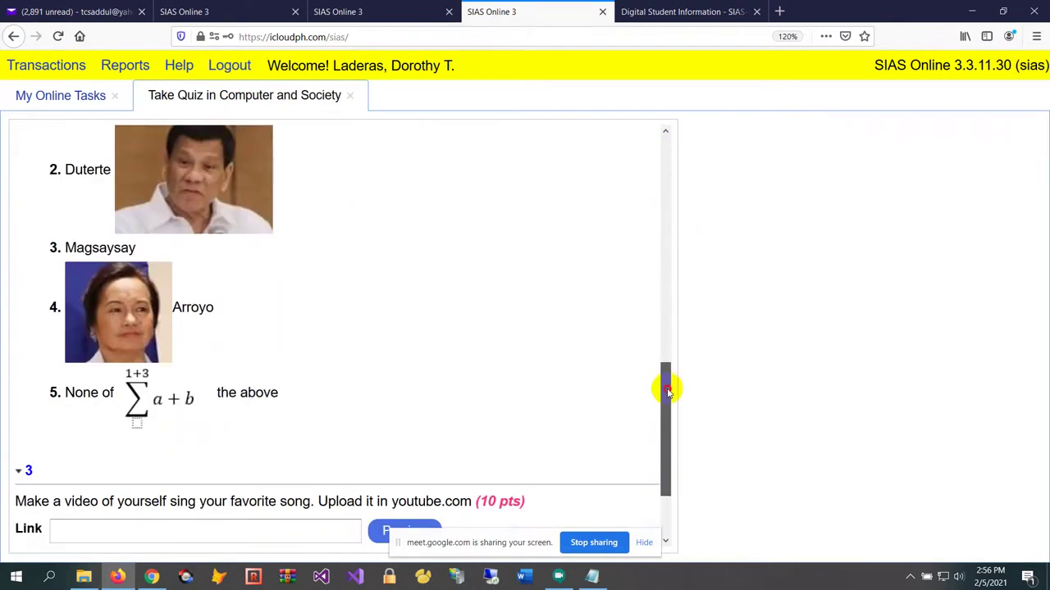
left_click(64, 169)
scroll(429, 274, "down", 2)
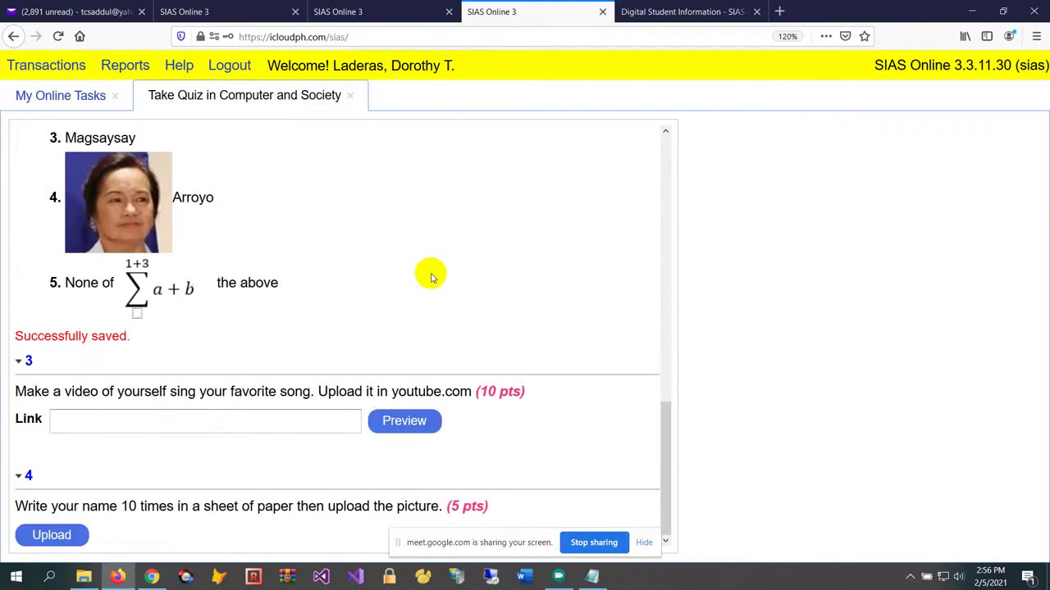
left_click(228, 425)
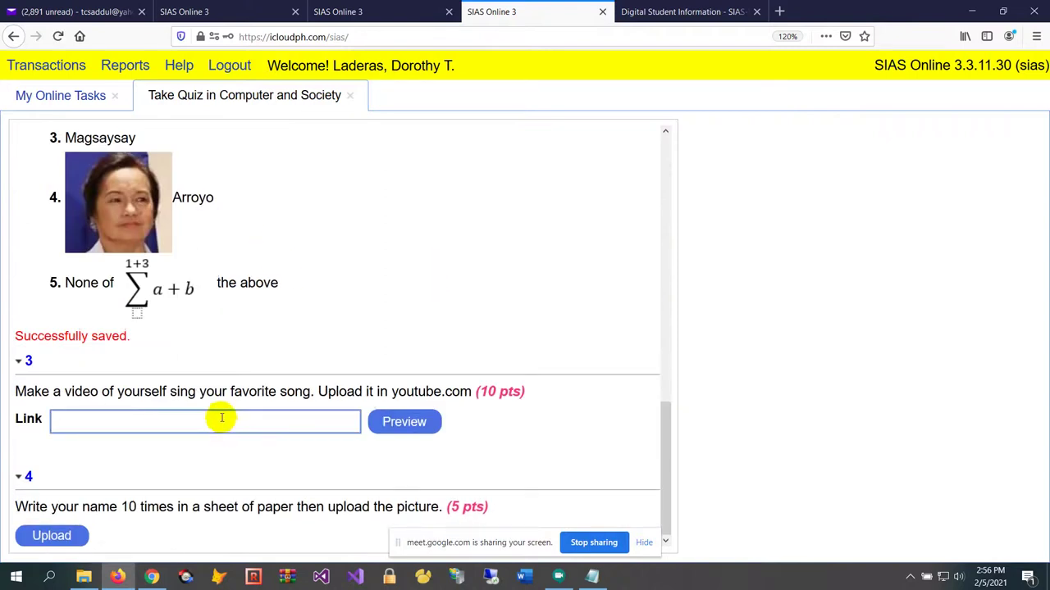
type("aaaaass")
key("Tab")
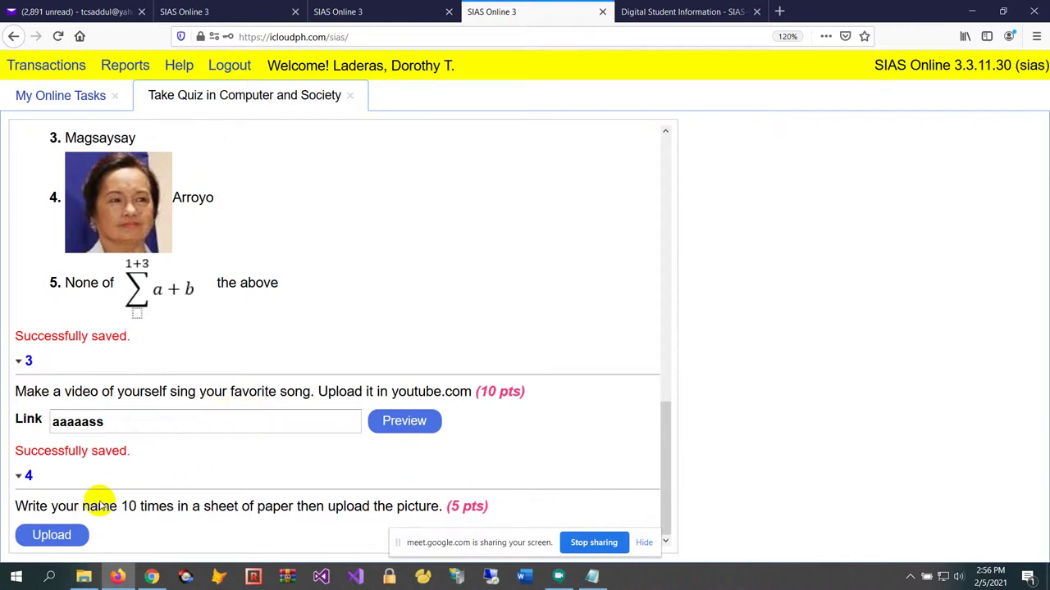
Upload the picture Mayors Permit 2019.jpg as question 4's answer
left_click(65, 541)
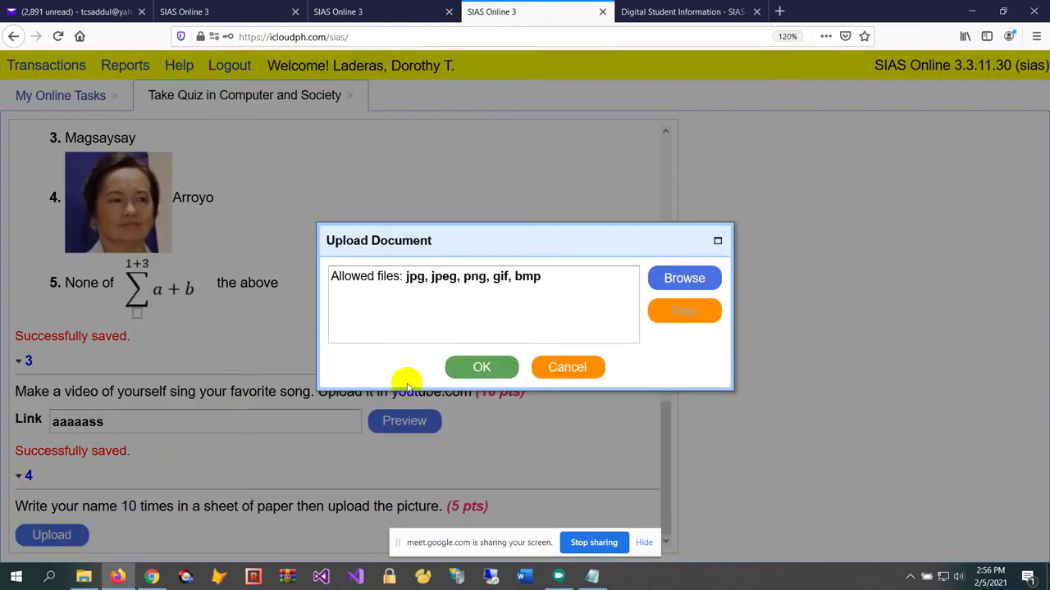
left_click(685, 279)
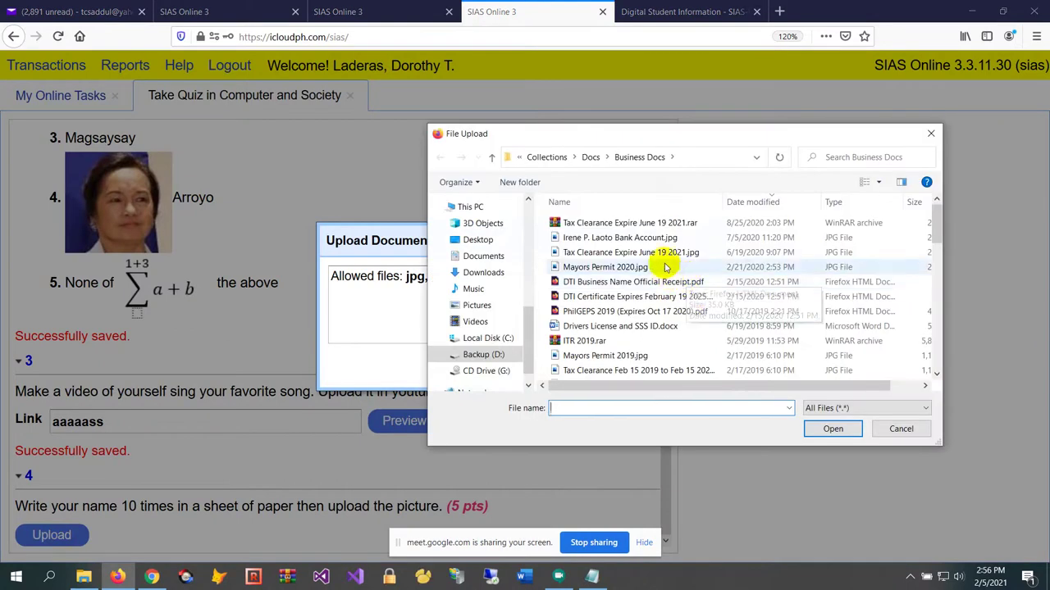
scroll(684, 349, "down", 2)
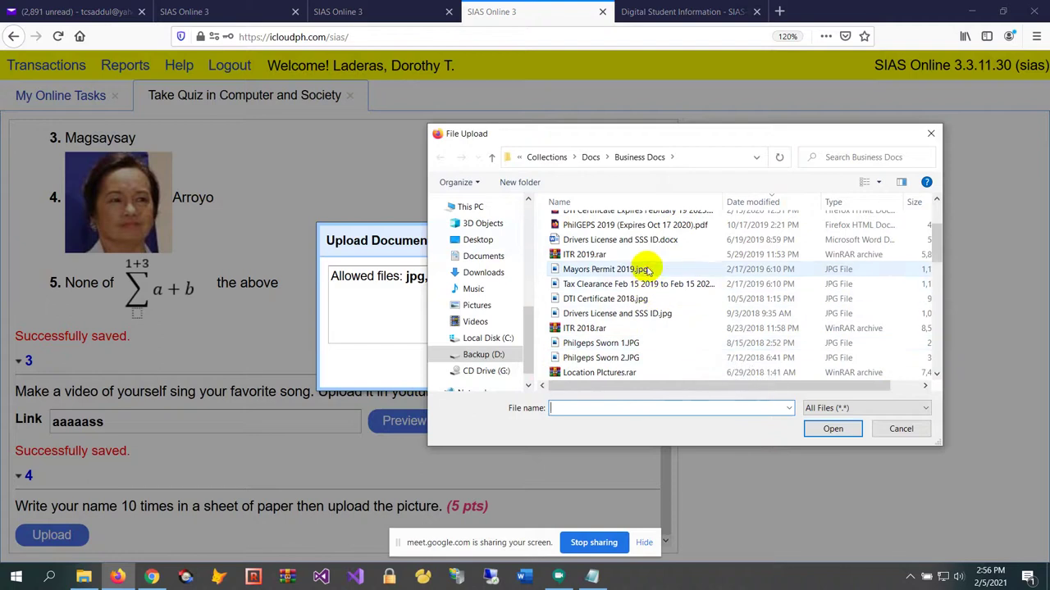
left_click(575, 268)
left_click(832, 428)
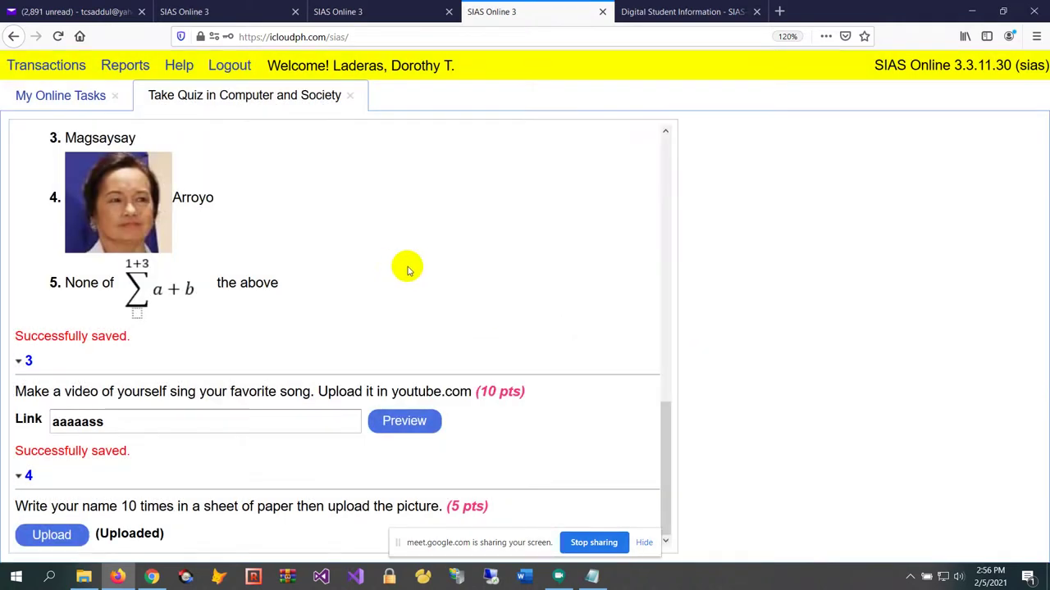
scroll(433, 264, "up", 3)
scroll(433, 265, "up", 3)
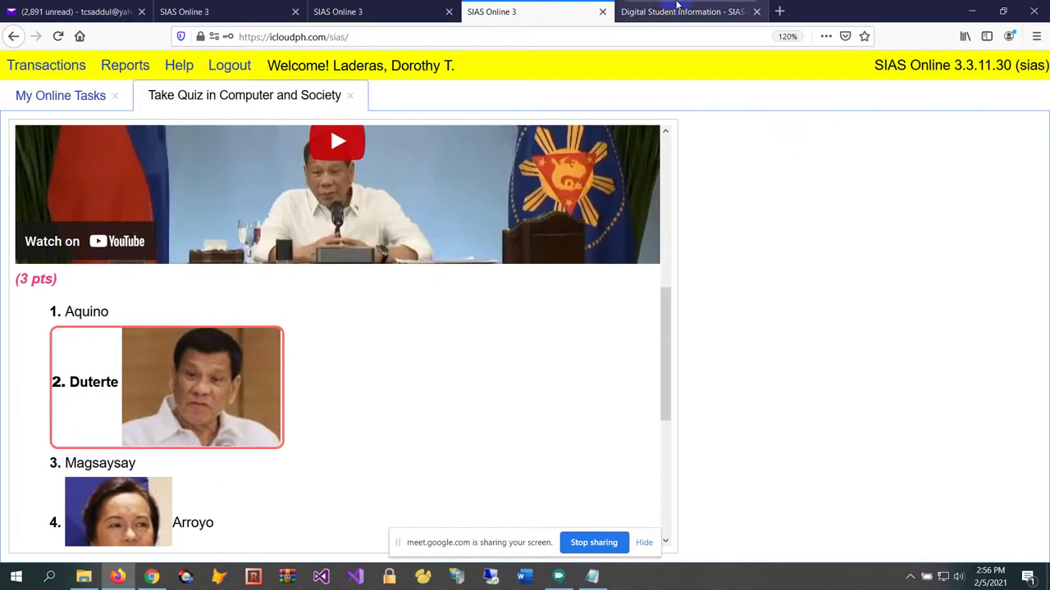
Reload the SIAS start page and log in as a second student with their User ID and password
left_click(563, 39)
key("Return")
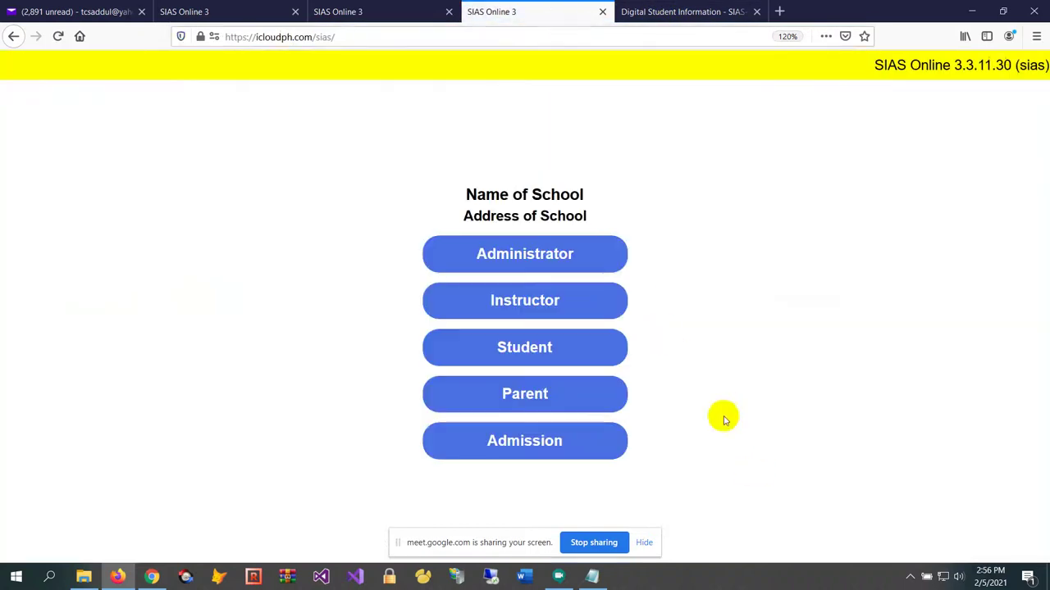
left_click(581, 355)
type("1")
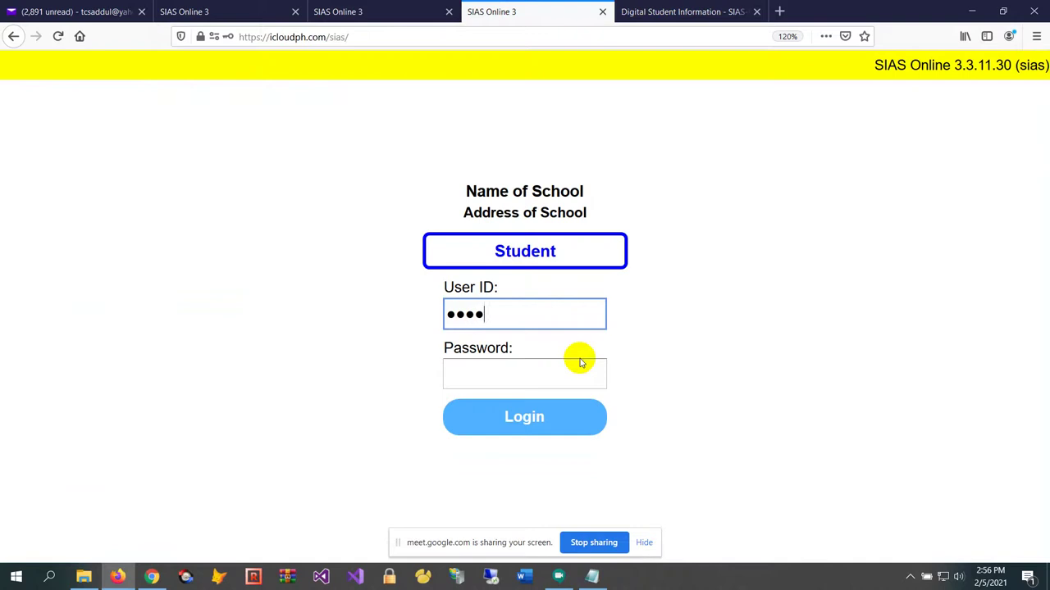
type("••")
key("Tab")
type("•••")
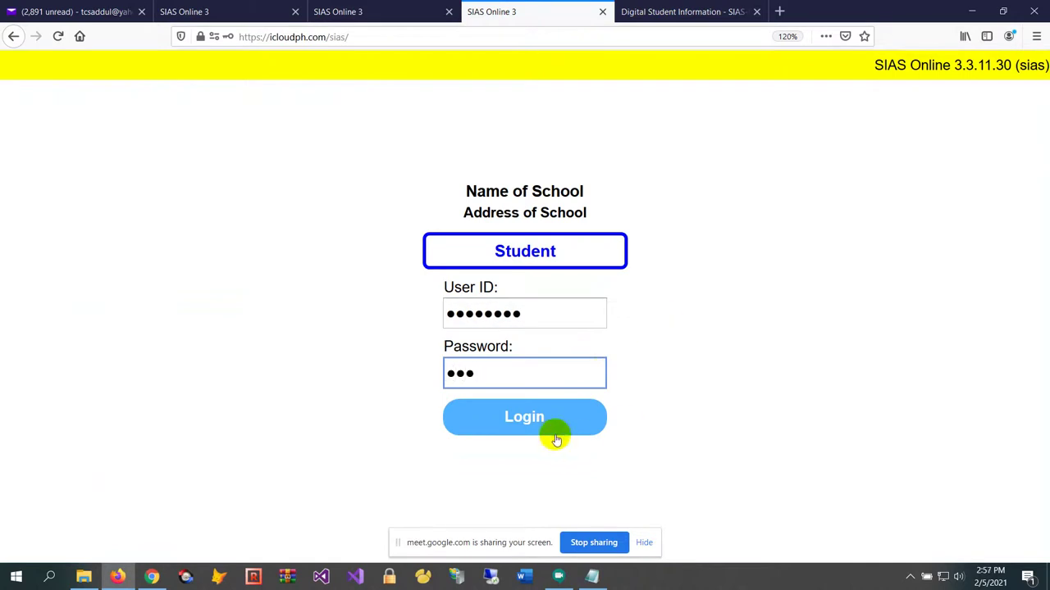
left_click(548, 428)
Go to My Online Tasks and start that student's Computer and Society quiz
left_click(40, 65)
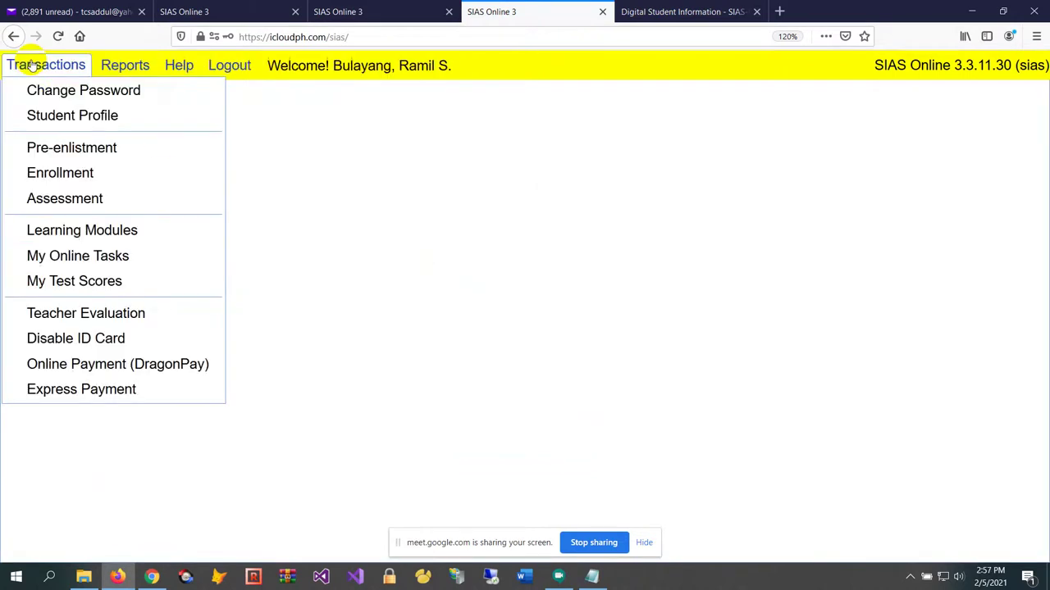
left_click(136, 259)
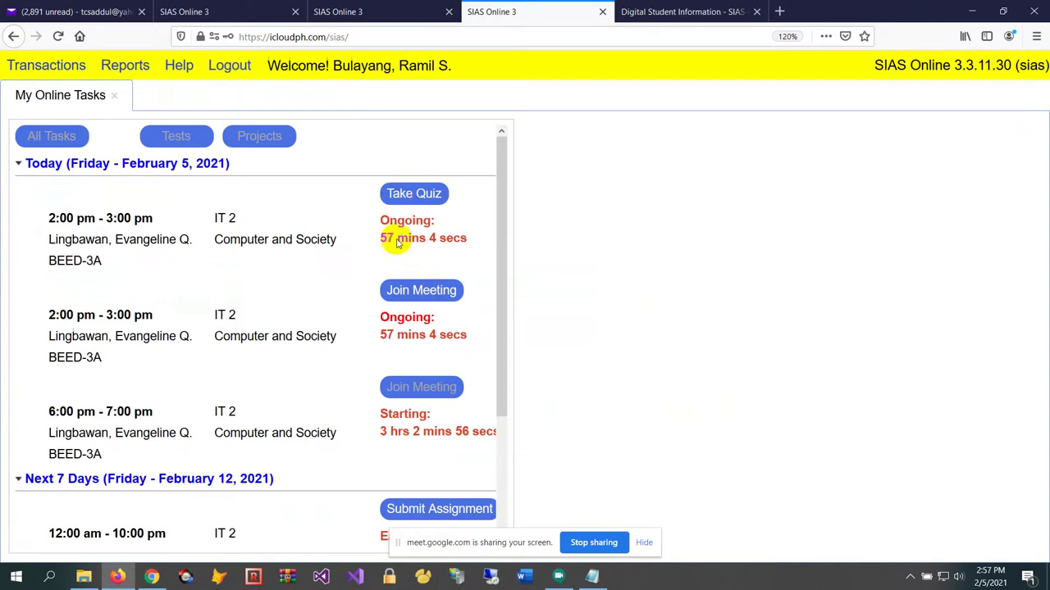
left_click(405, 197)
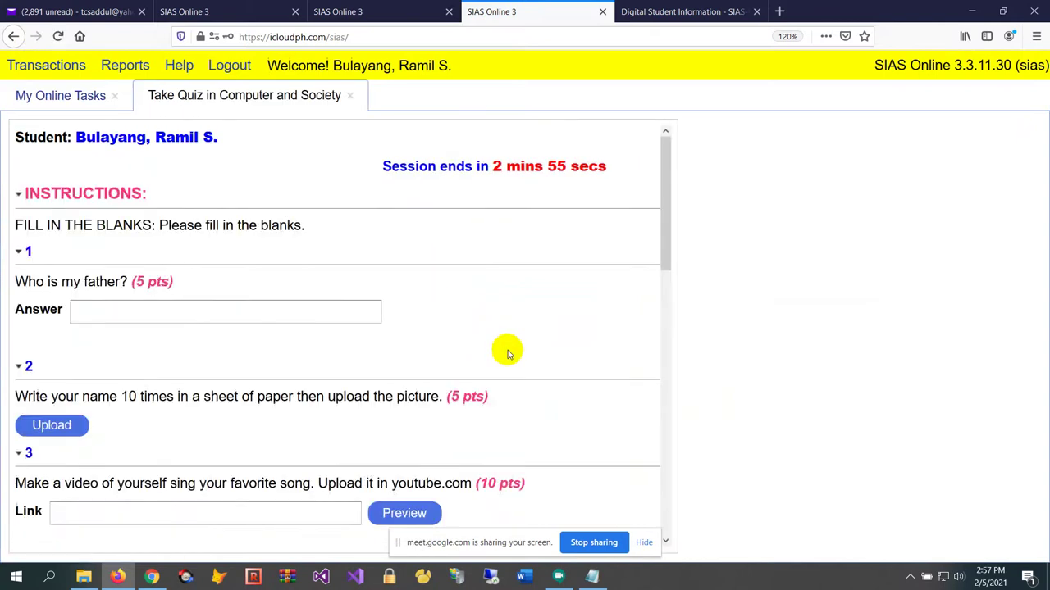
Replace question 1's old answer 'bbb' with a person's name and save it
scroll(507, 353, "down", 3)
scroll(265, 211, "up", 3)
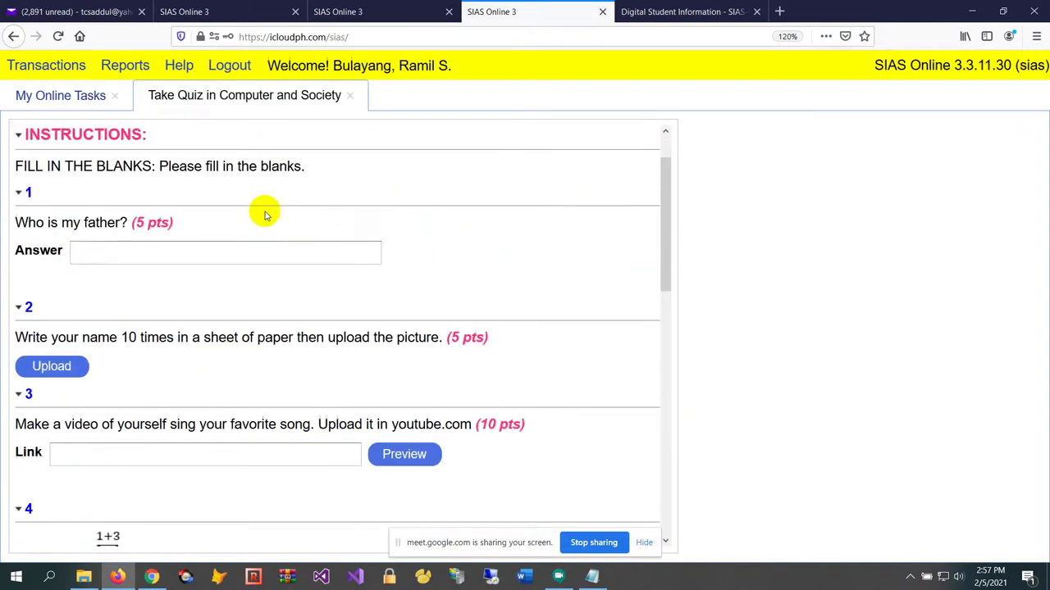
left_click(247, 252)
left_click_drag(248, 247, 5, 256)
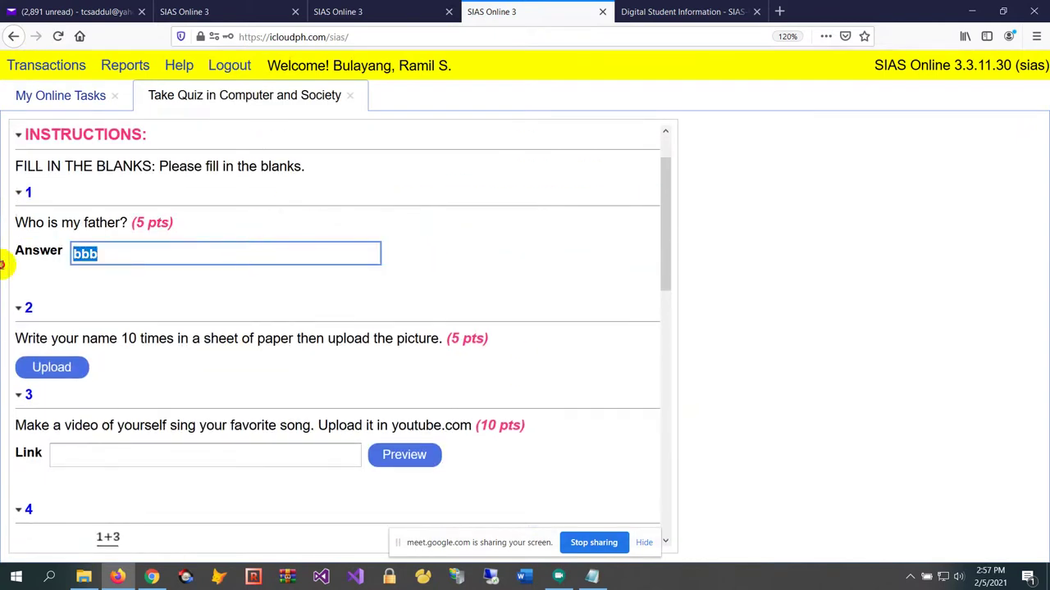
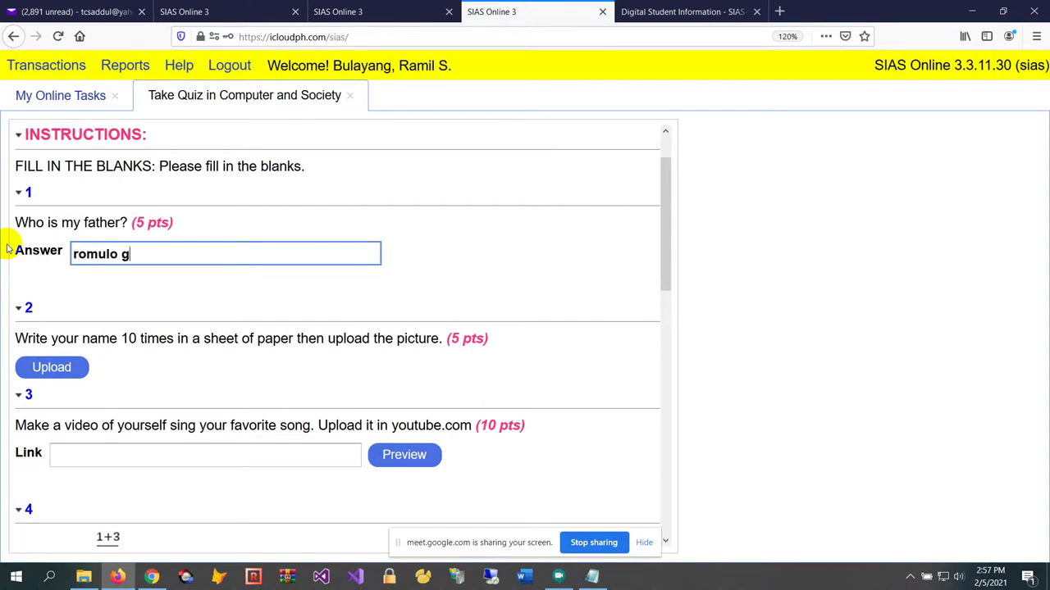
left_click(7, 250)
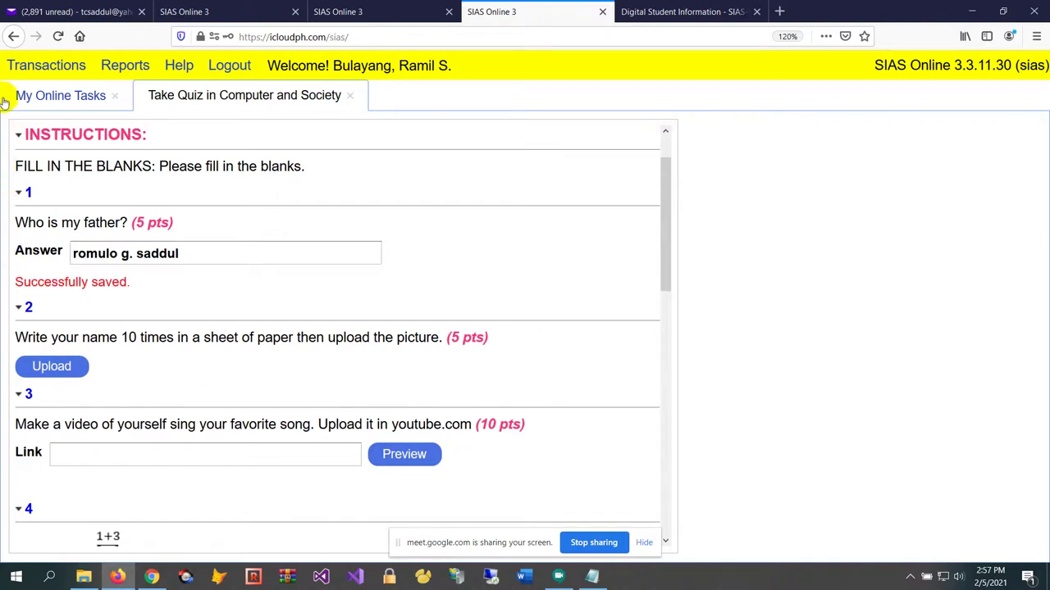
Choose Arroyo for question 4, then close the quiz tab and switch to the teacher's session
scroll(181, 347, "down", 3)
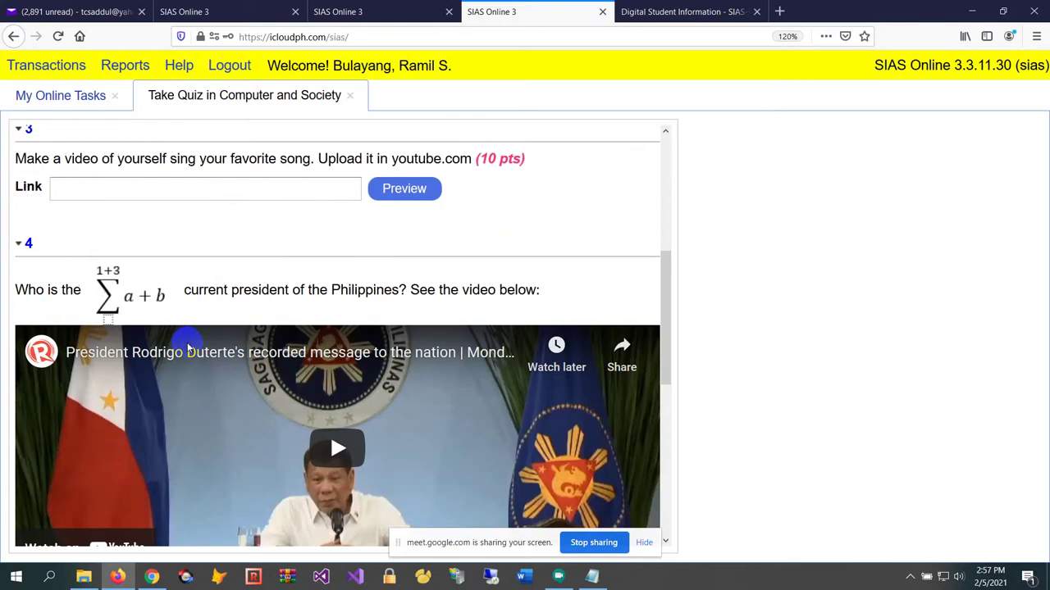
scroll(206, 177, "down", 2)
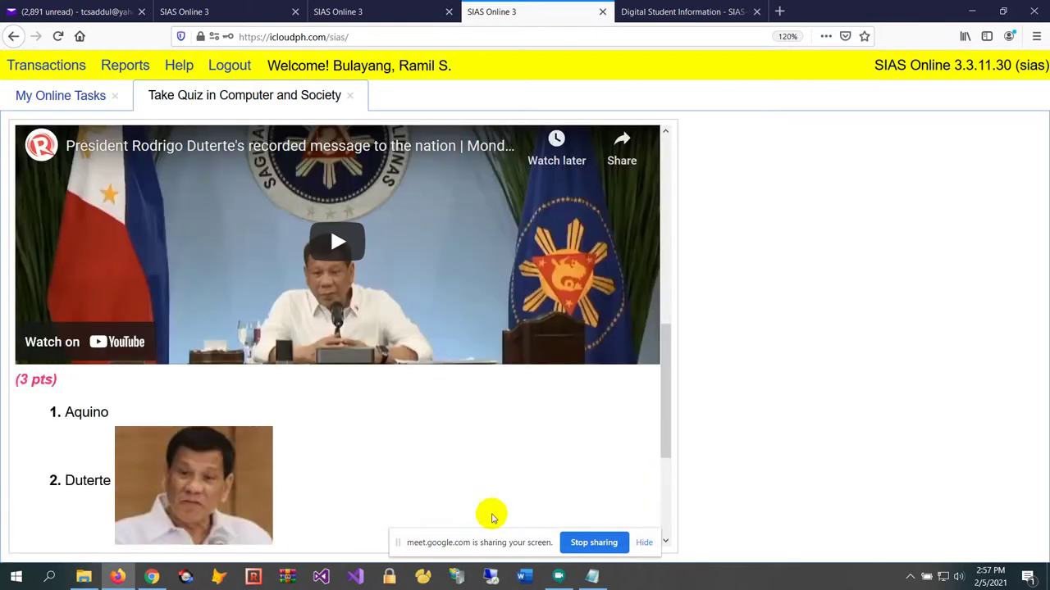
scroll(501, 492, "down", 2)
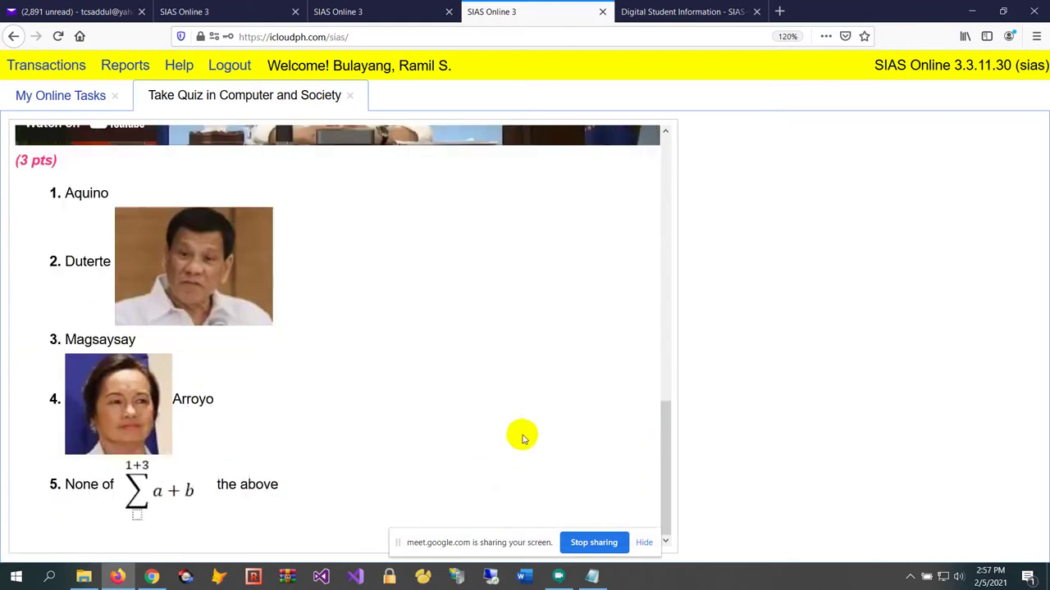
left_click(91, 402)
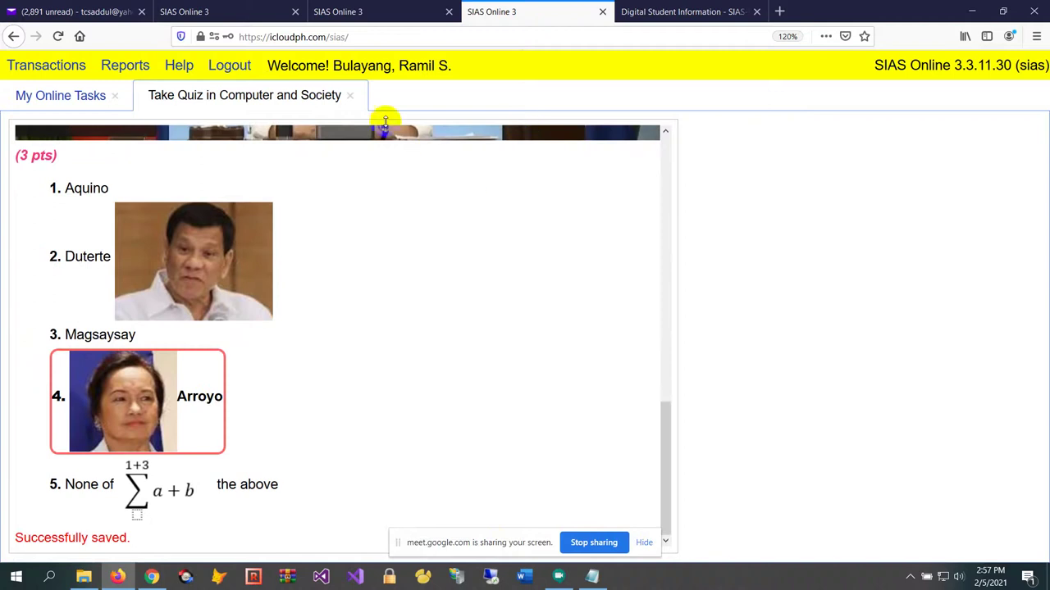
left_click(349, 95)
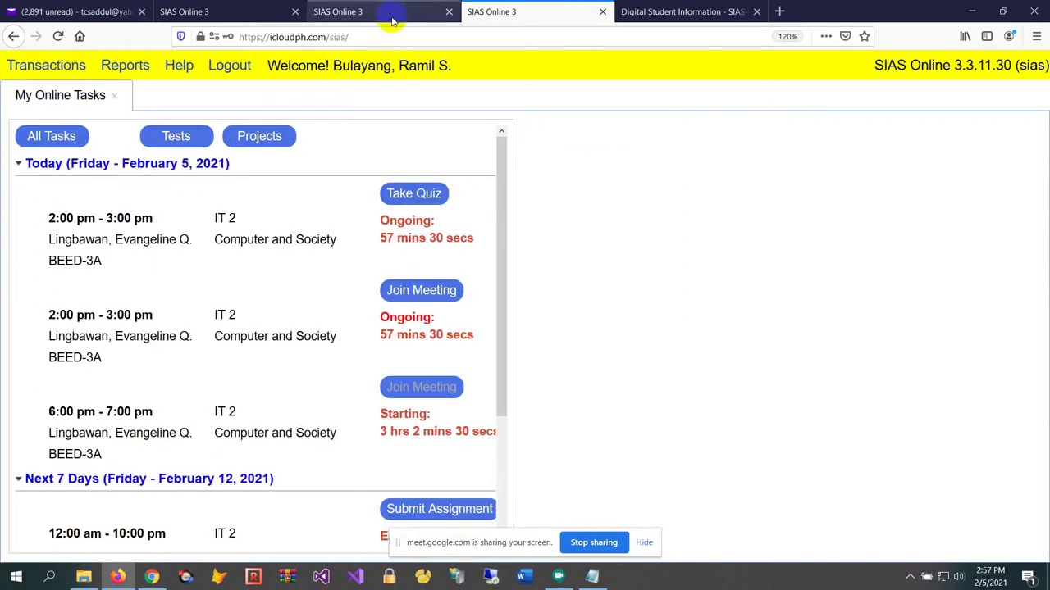
left_click(393, 21)
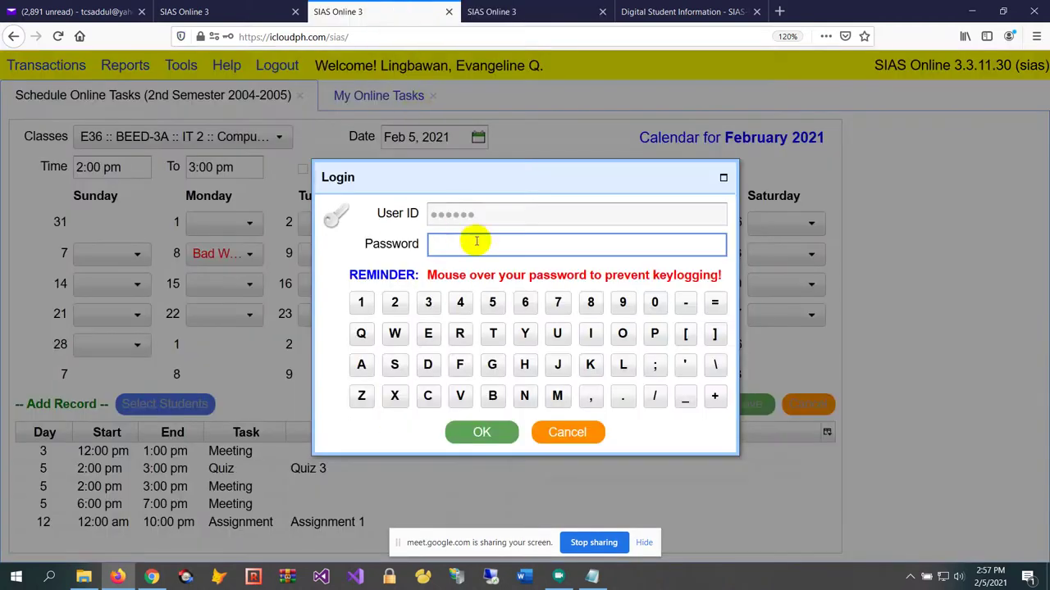
Log back into the teacher's session using the on-screen keypad password
mouse_move(492, 302)
mouse_move(495, 324)
mouse_move(492, 364)
mouse_move(493, 395)
left_click(491, 430)
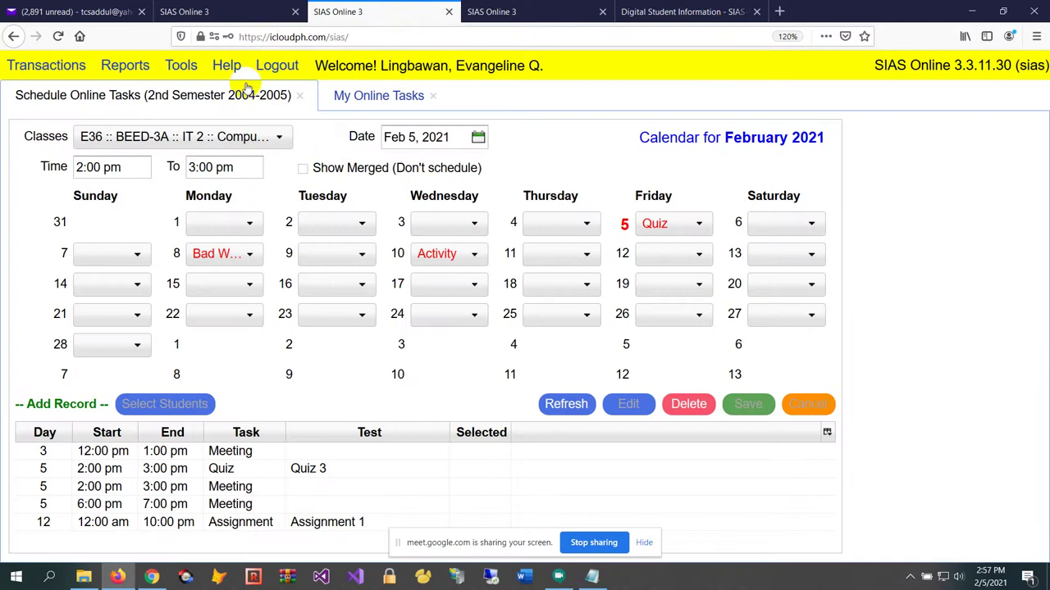
Close the open online-task tabs and open Transactions > Check Online Tasks
left_click(298, 95)
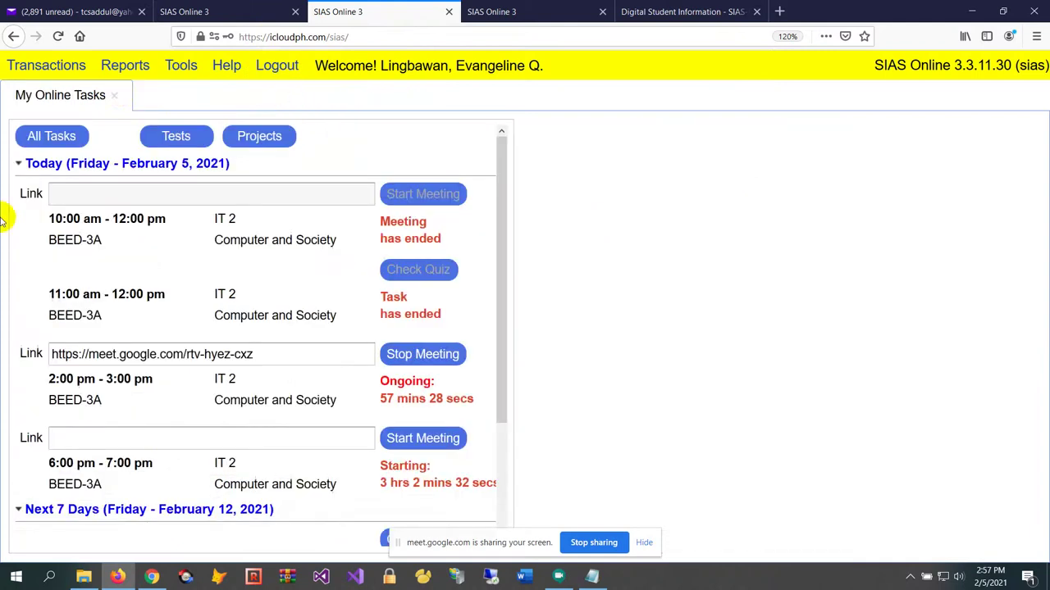
left_click(114, 95)
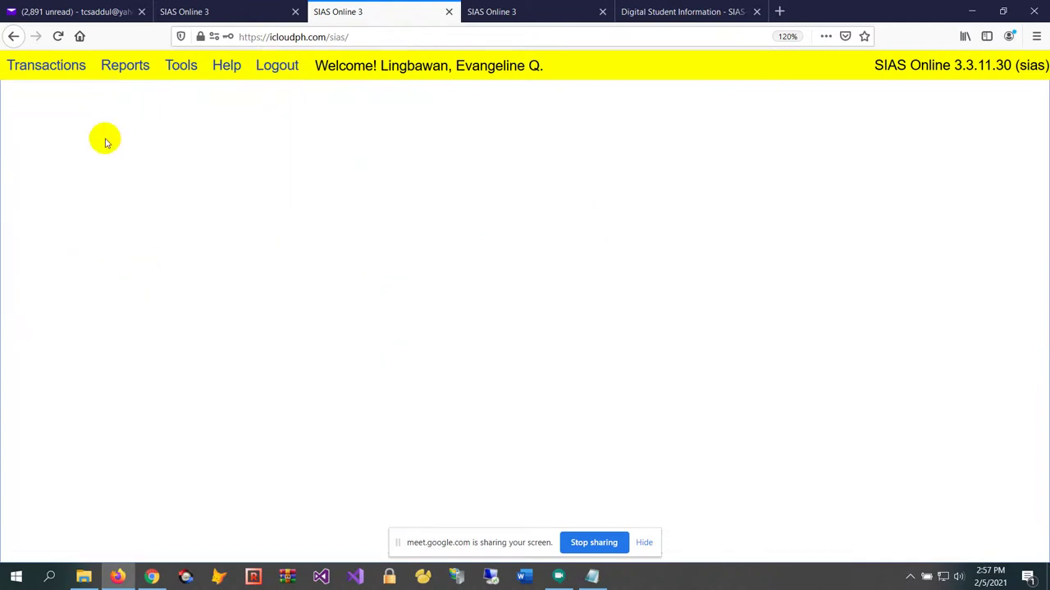
left_click(46, 71)
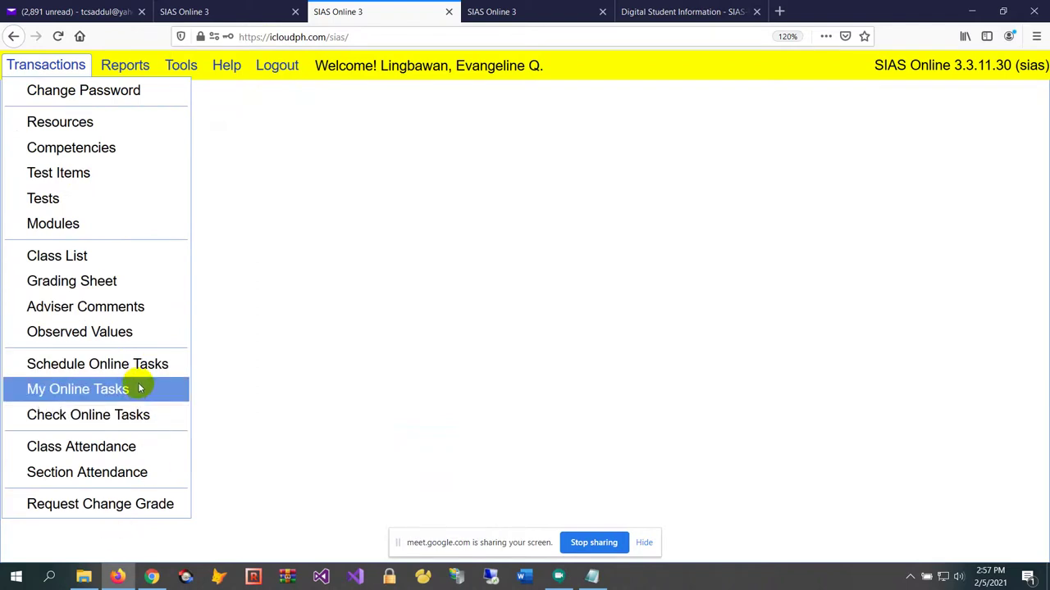
left_click(105, 416)
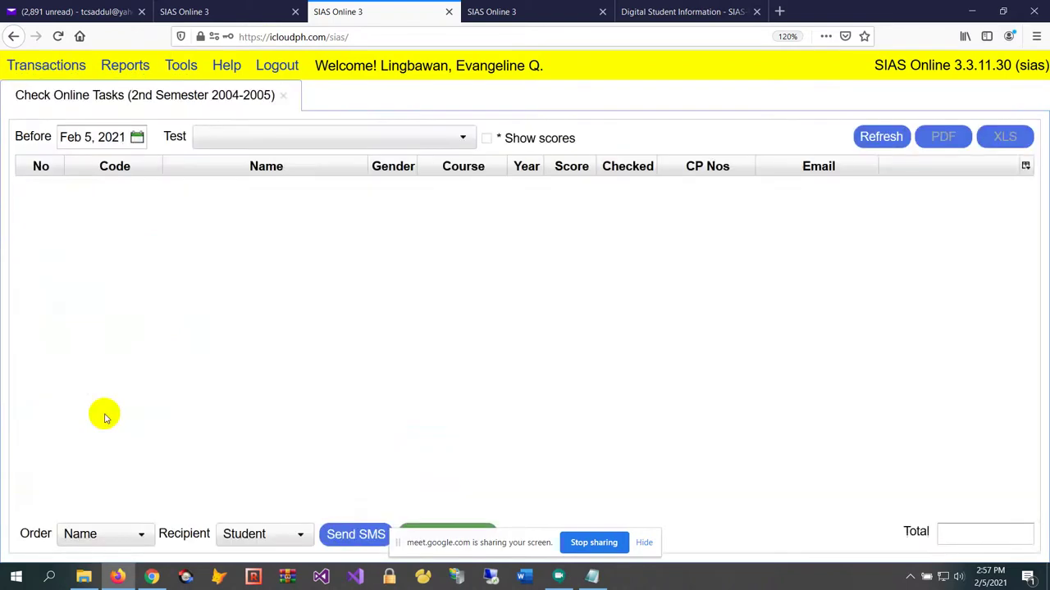
Load the 02/05/21 Quiz 3 student list and compare the rows 8 and 9 submissions
left_click(267, 139)
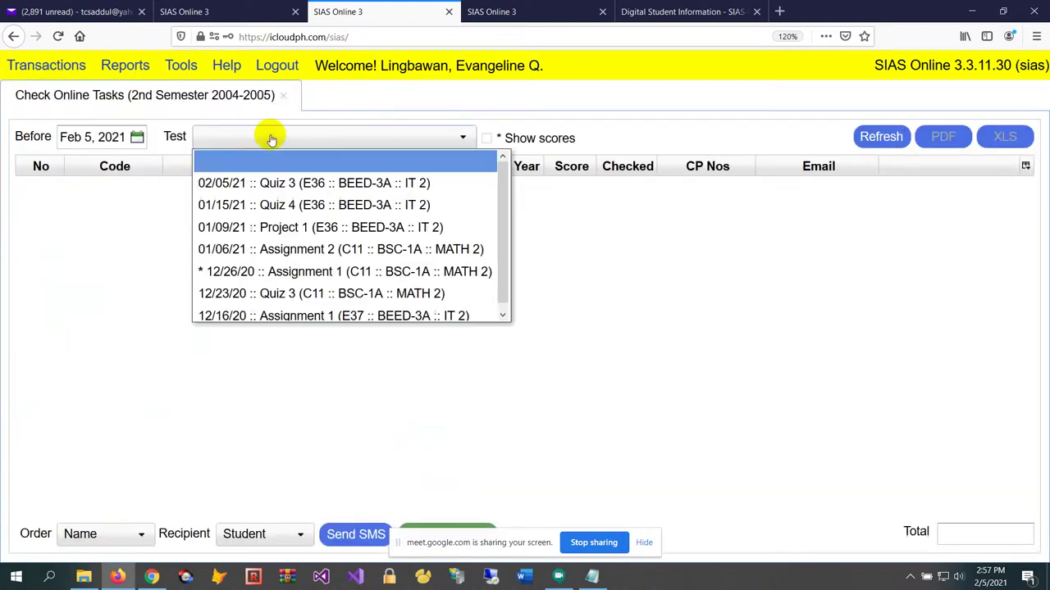
left_click(311, 184)
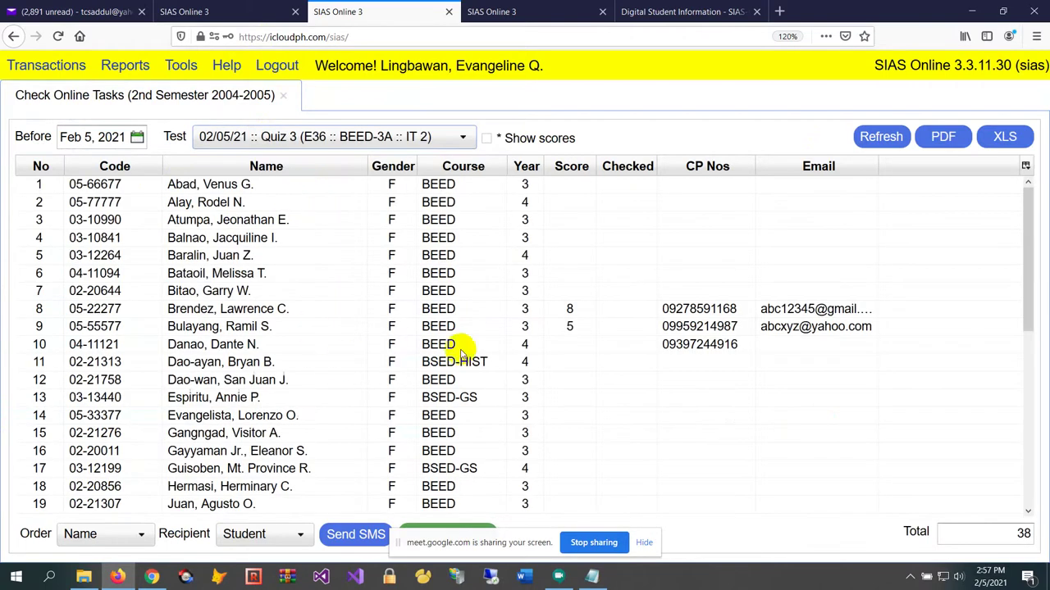
left_click(538, 315)
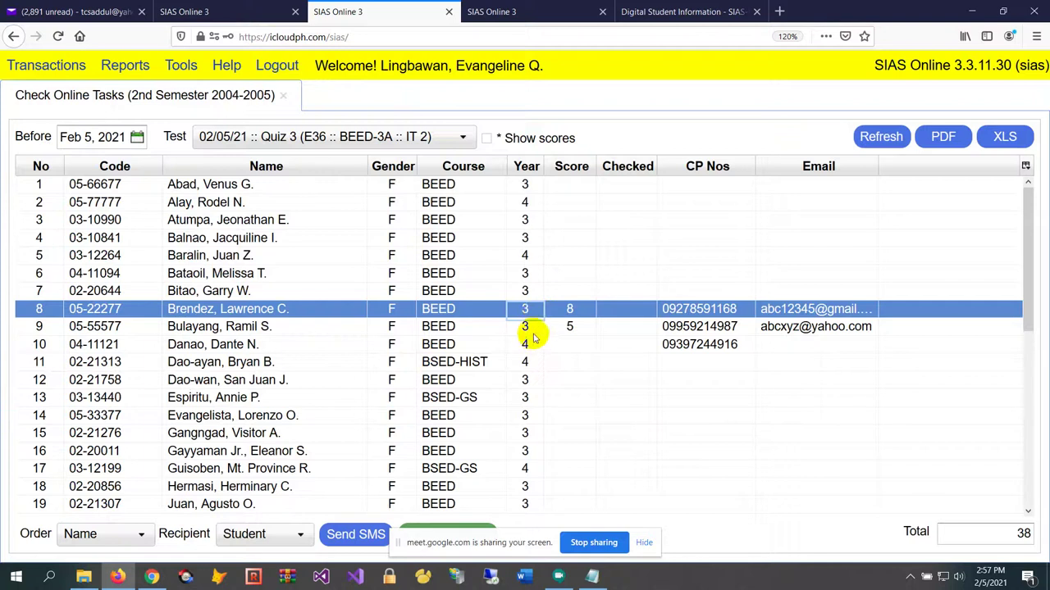
left_click(529, 328)
left_click(533, 309)
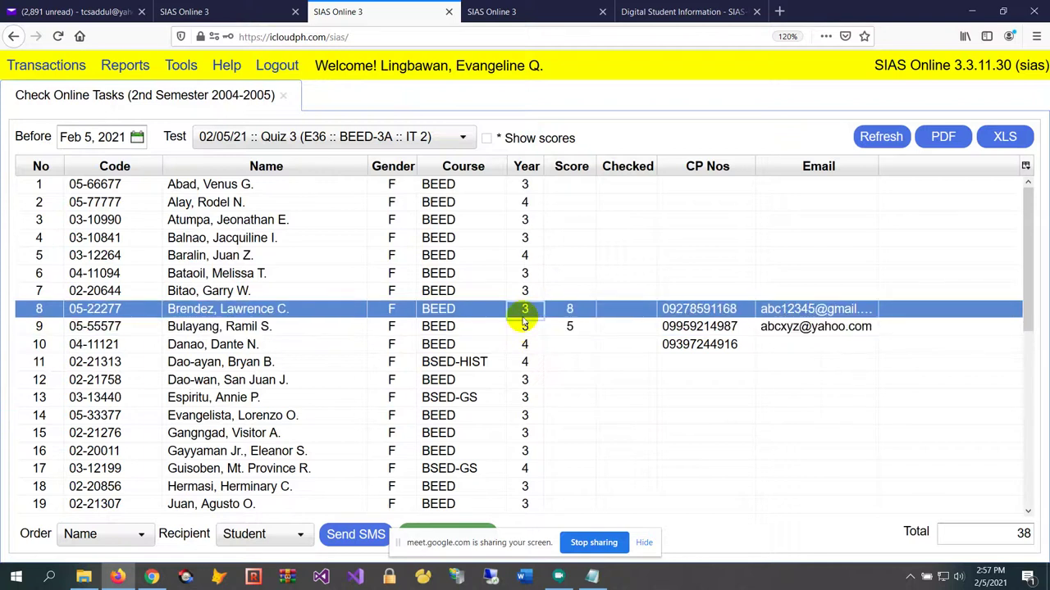
left_click(521, 329)
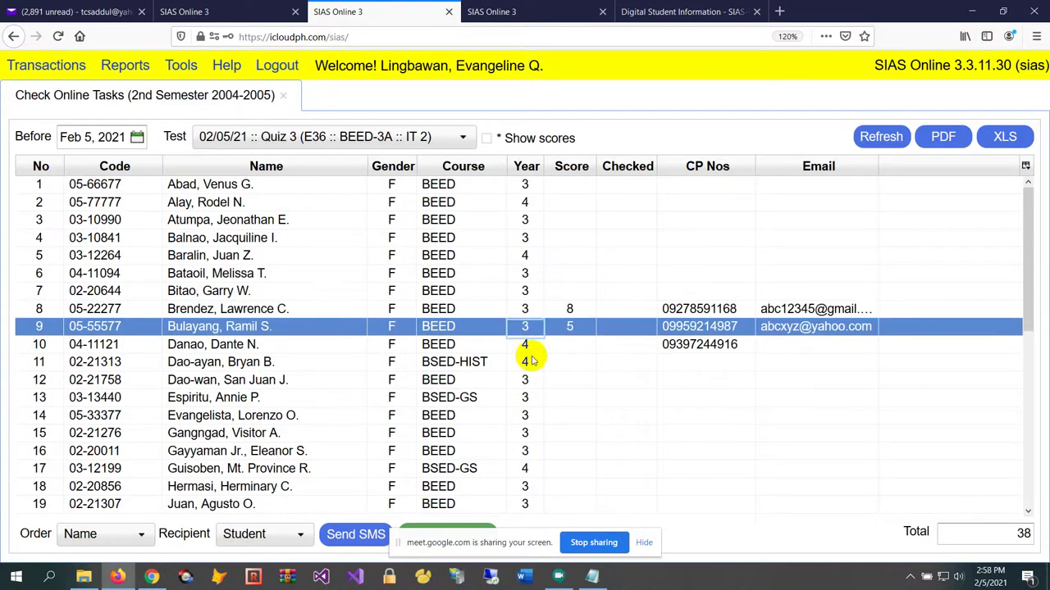
Browse the student list, then open the row 8 submission scoring 8 for checking
scroll(529, 356, "down", 3)
scroll(531, 356, "down", 2)
left_click(531, 293)
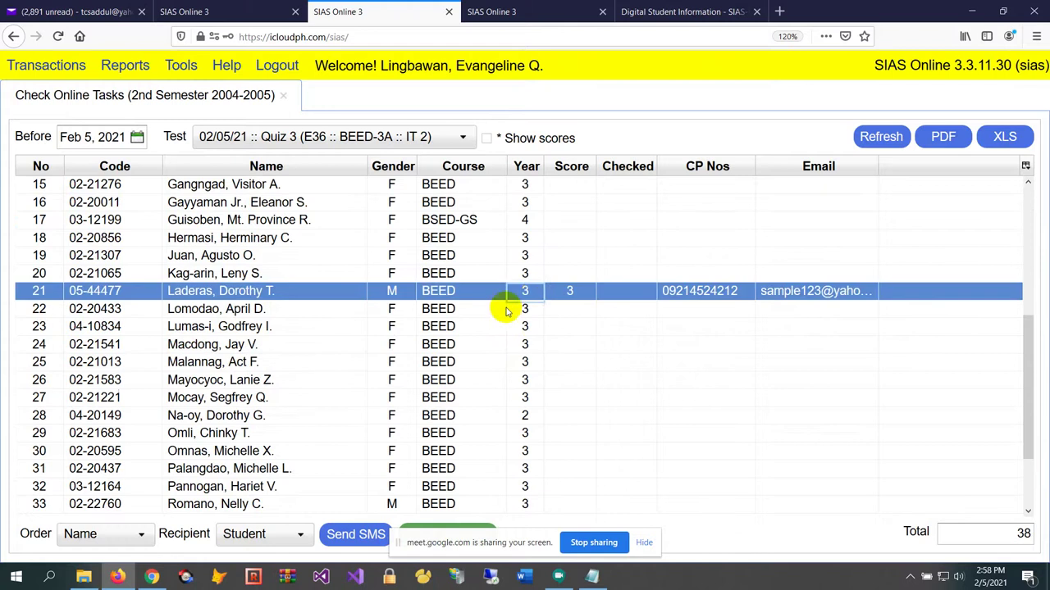
scroll(503, 310, "up", 4)
scroll(500, 308, "up", 1)
scroll(498, 307, "down", 3)
scroll(498, 307, "up", 3)
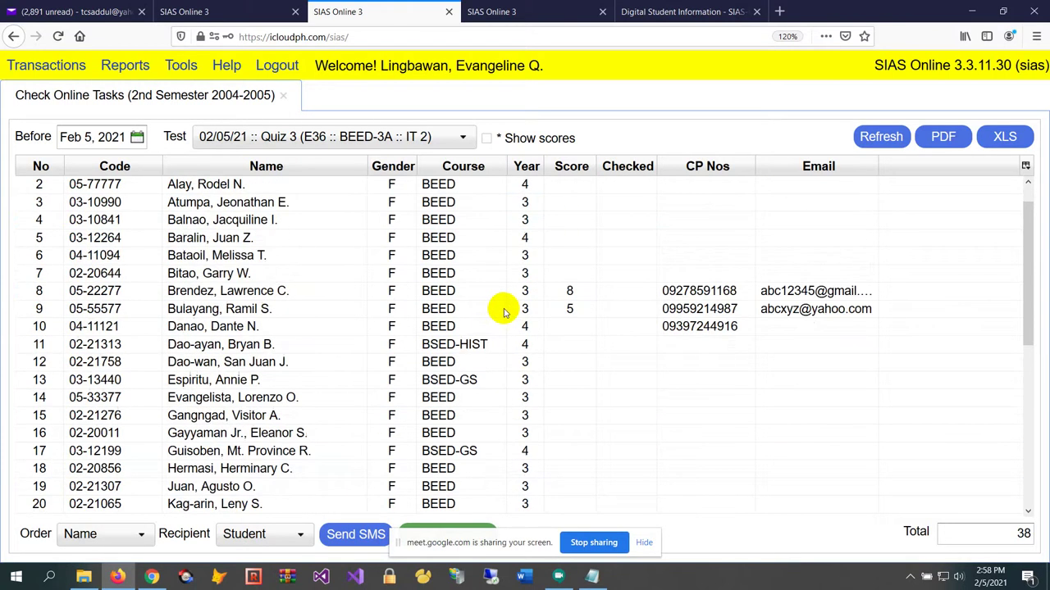
left_click(615, 291)
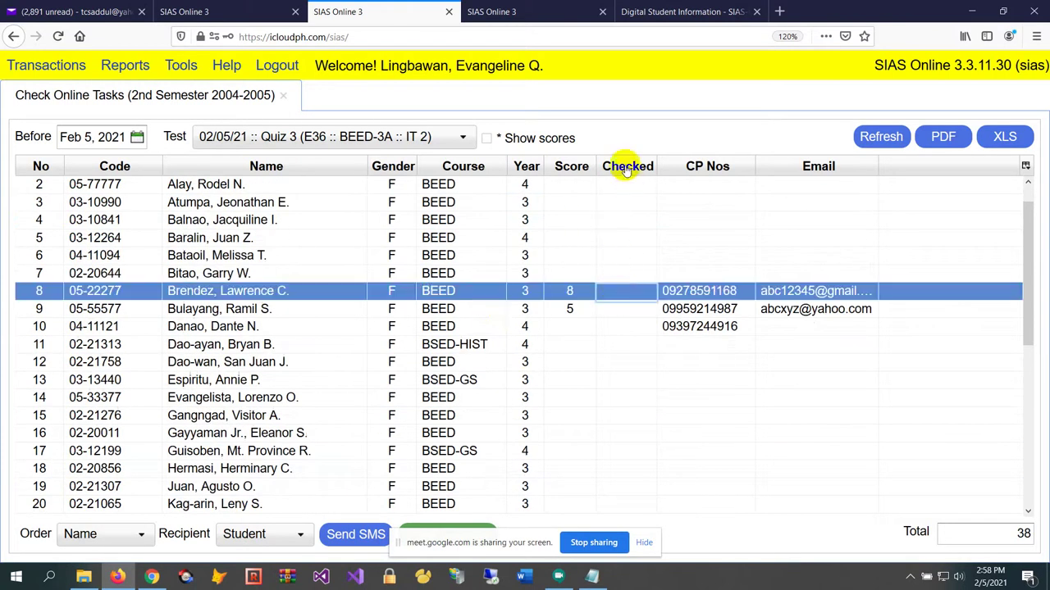
left_click(609, 308)
left_click(614, 291)
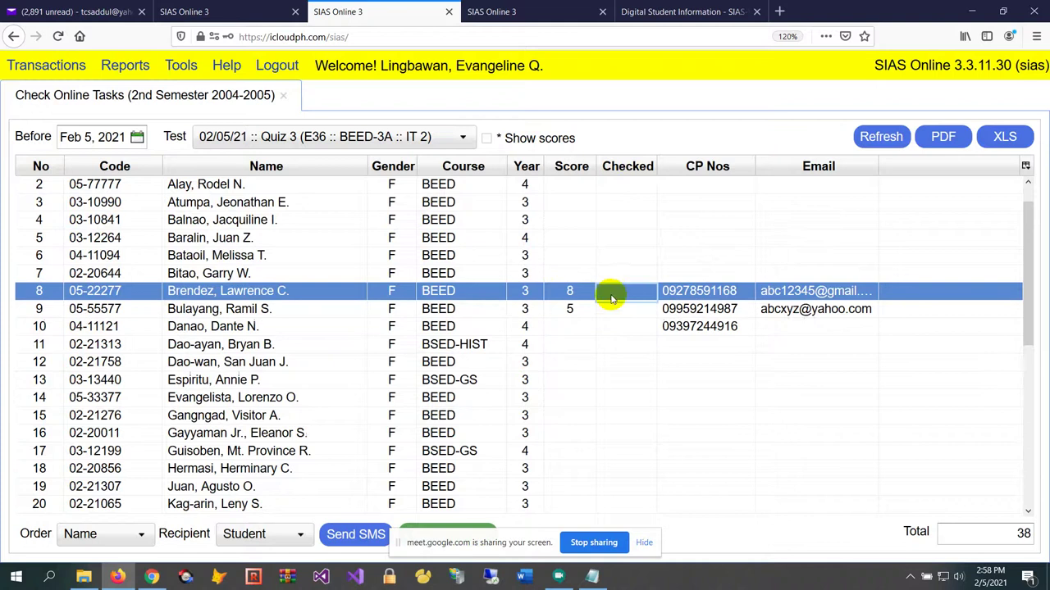
left_click(504, 297)
scroll(439, 397, "down", 1)
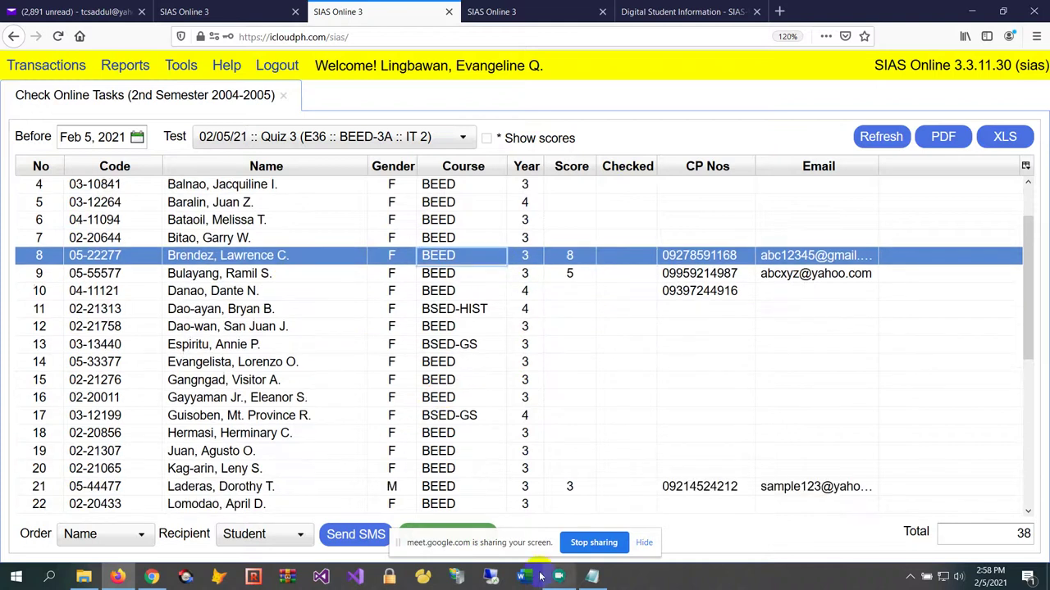
left_click_drag(492, 543, 811, 539)
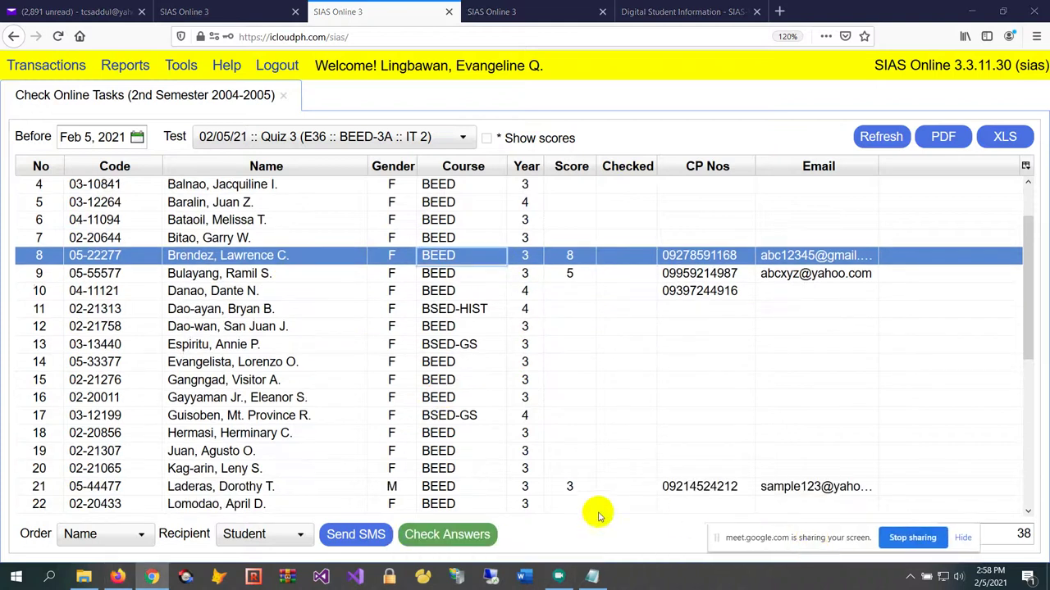
left_click(447, 535)
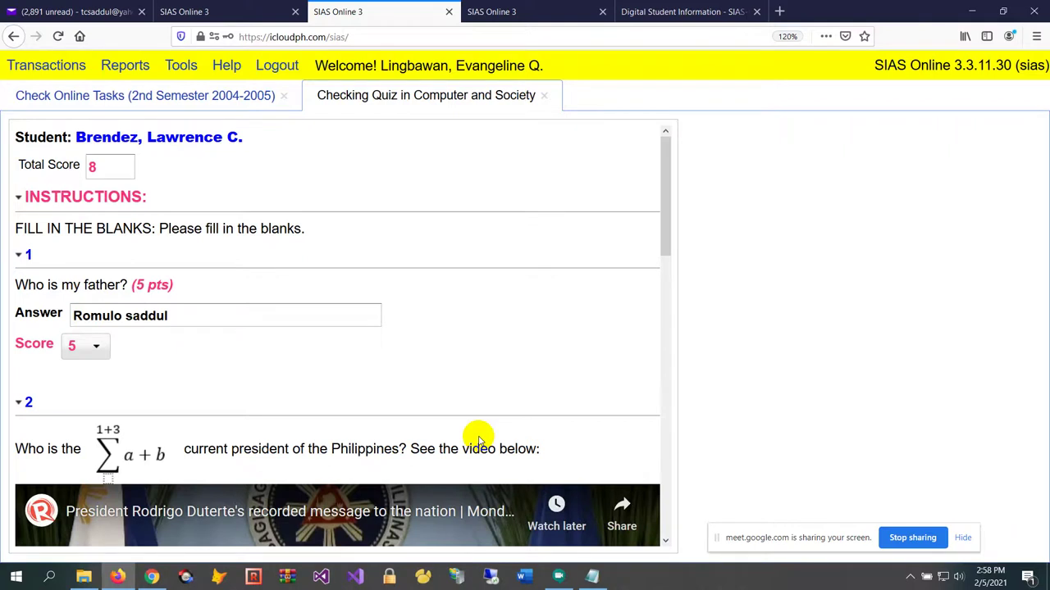
Scroll the checking page down to question 3 and open its uploaded handwritten picture
scroll(329, 357, "down", 3)
scroll(262, 345, "up", 2)
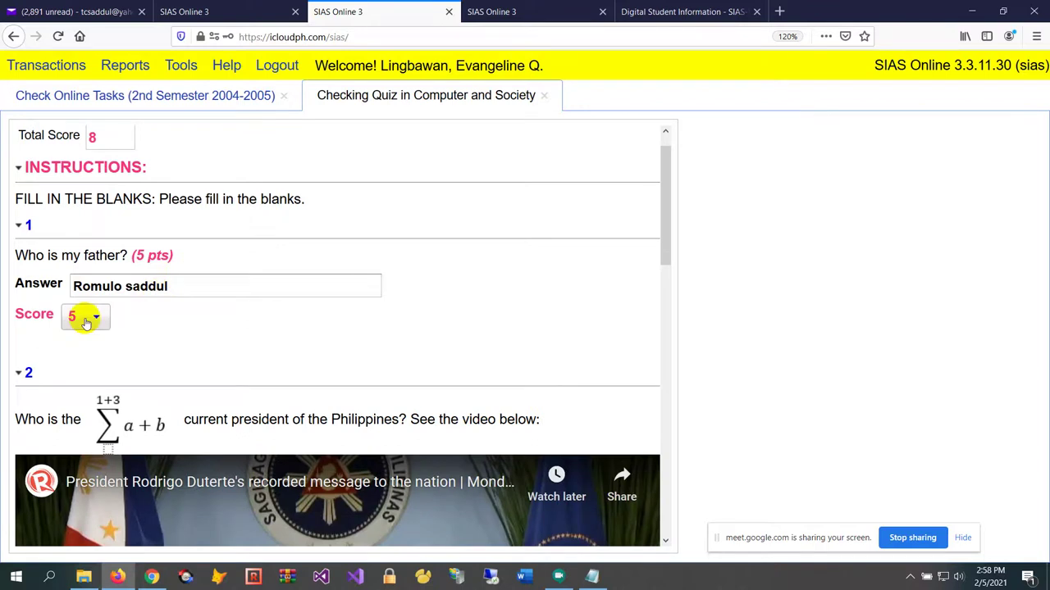
scroll(410, 328, "down", 7)
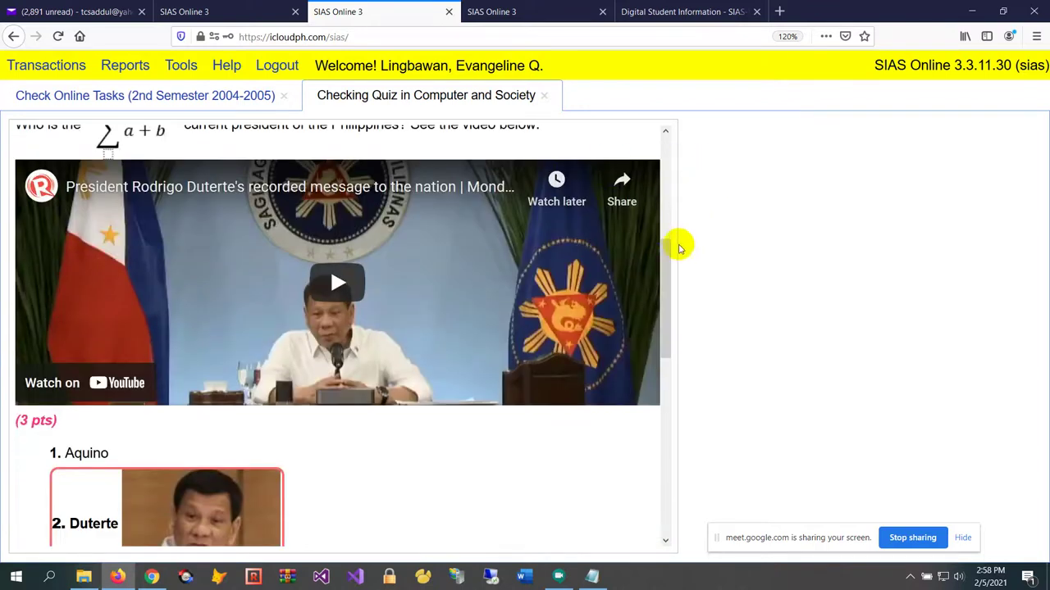
left_click_drag(673, 253, 652, 392)
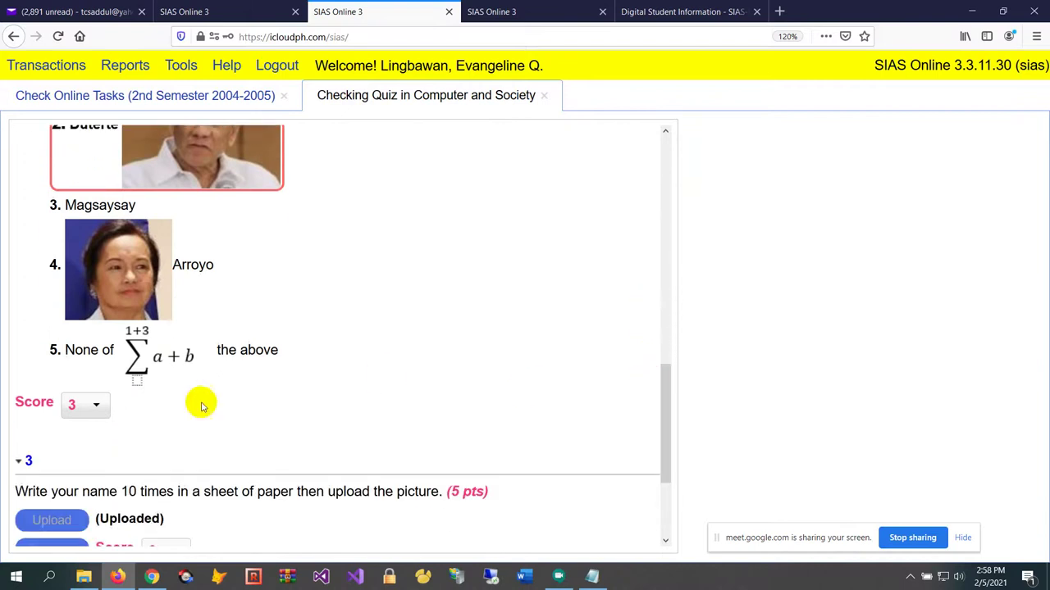
scroll(602, 344, "down", 4)
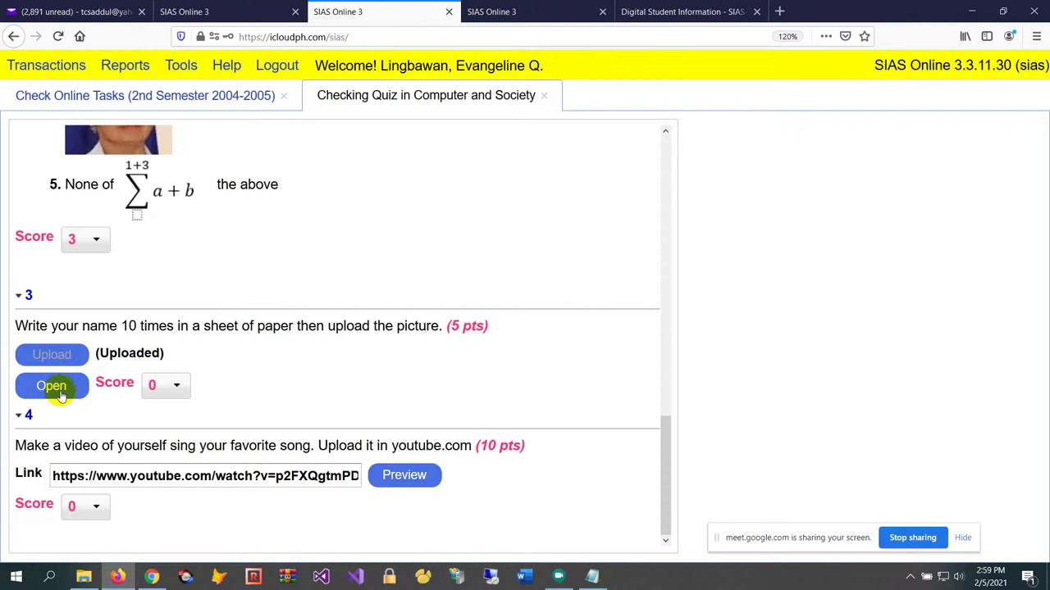
left_click(64, 387)
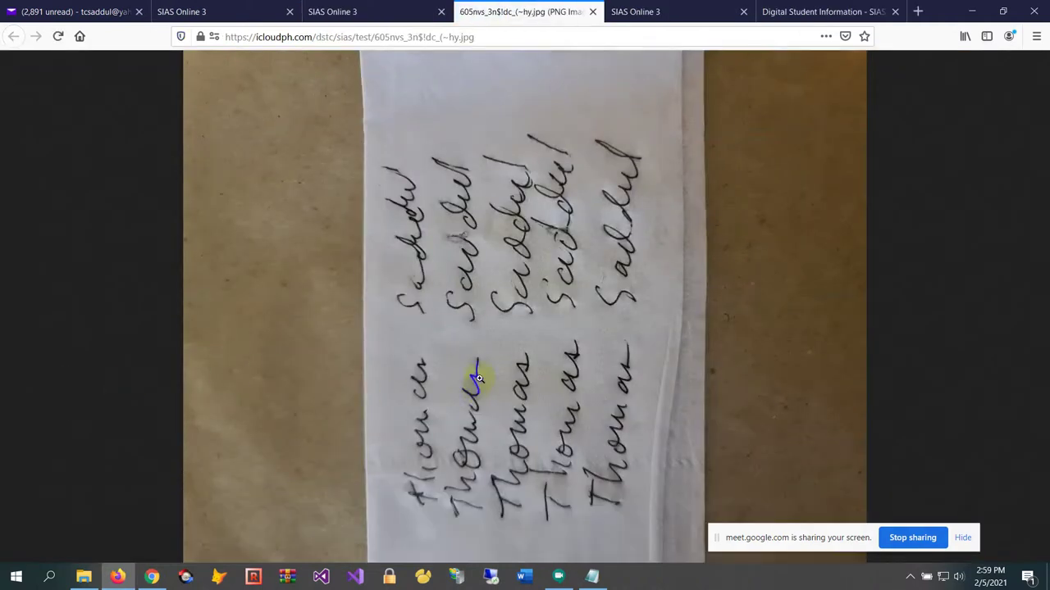
Close the picture tab and score question 3 at the full 5 points
left_click(593, 13)
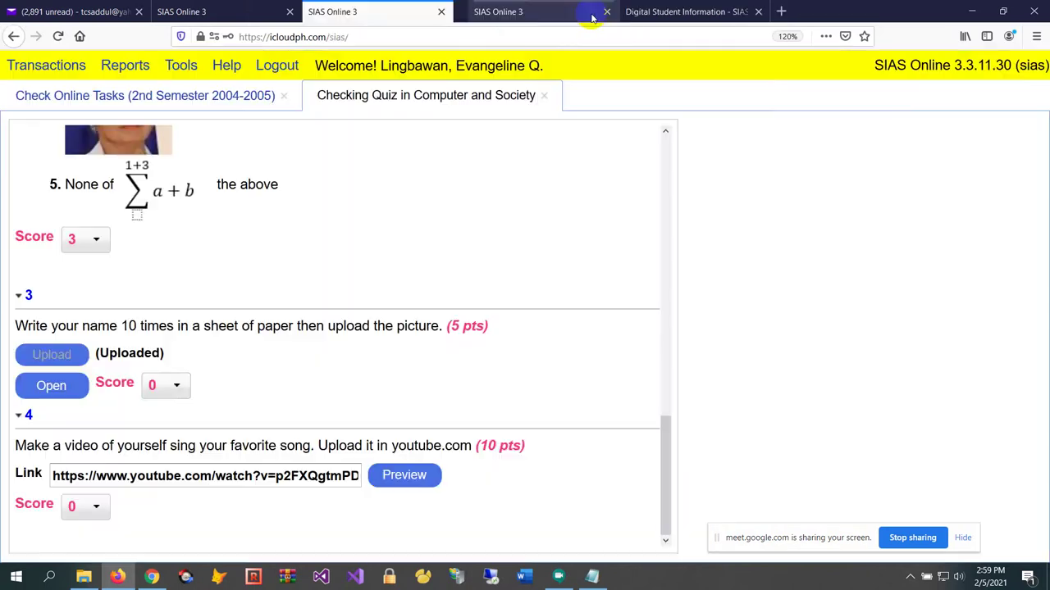
left_click(168, 398)
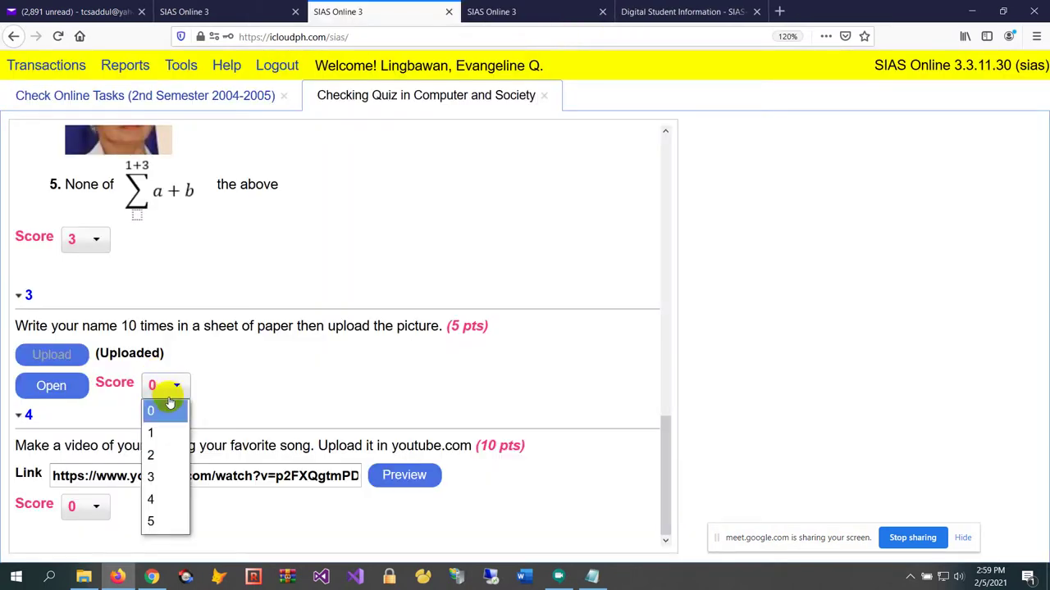
left_click(150, 523)
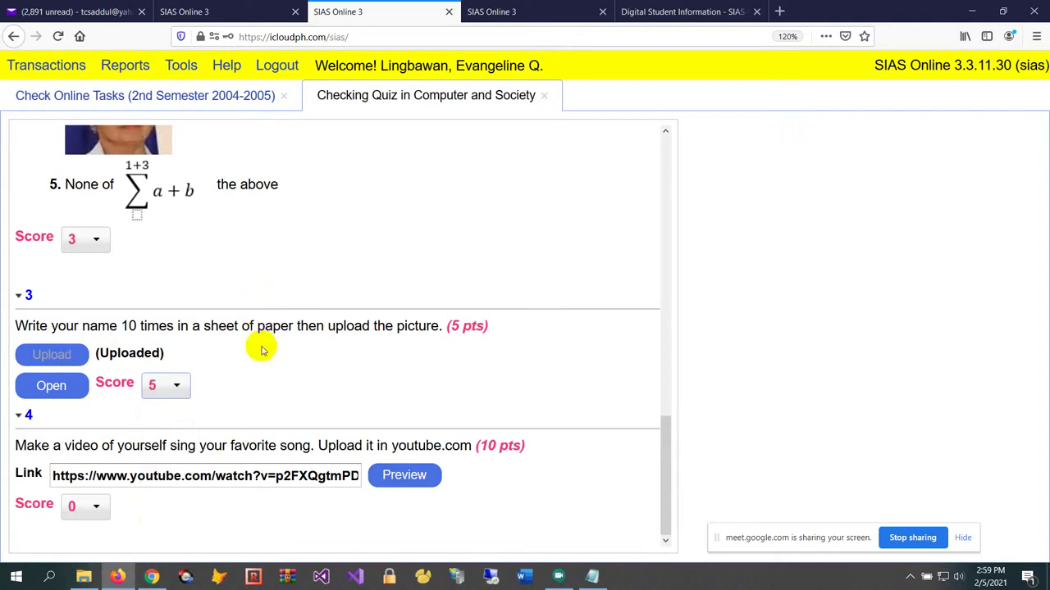
Select the YouTube address in question 4's video link field
left_click(165, 479)
left_click_drag(165, 479, 130, 479)
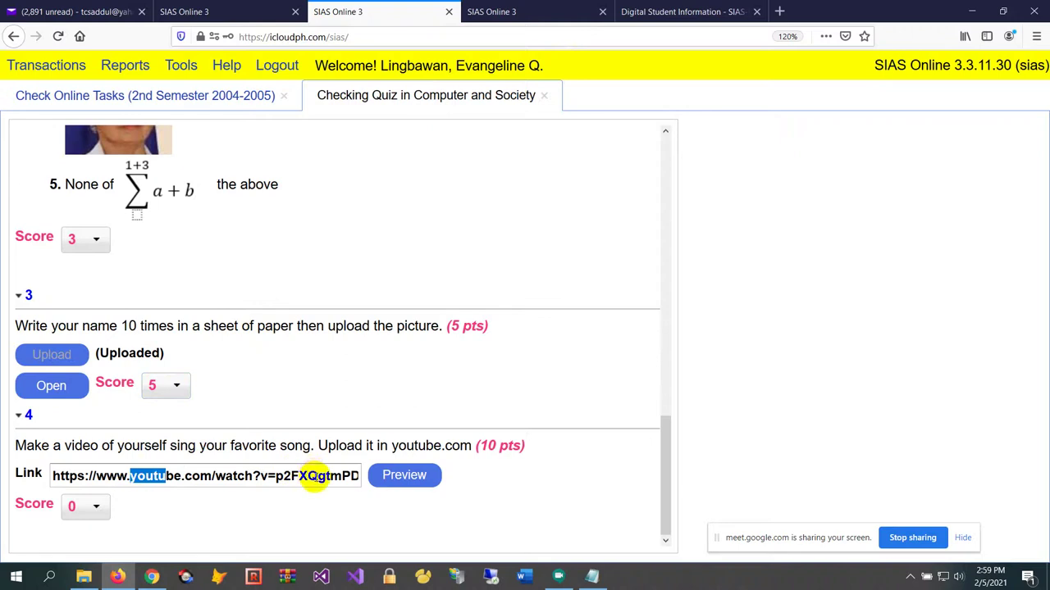
left_click_drag(316, 476, 115, 474)
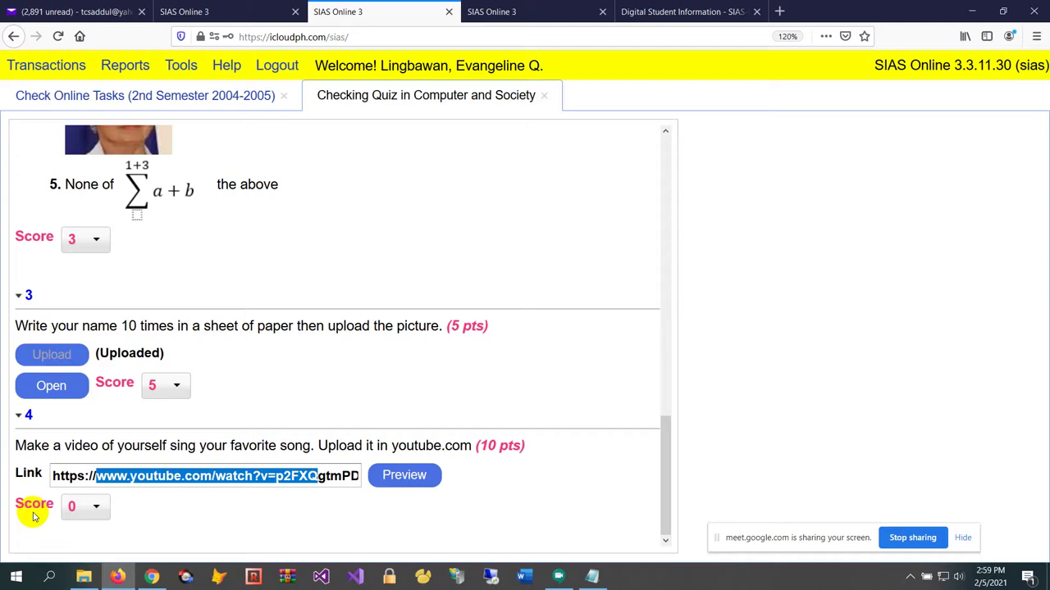
left_click(335, 483)
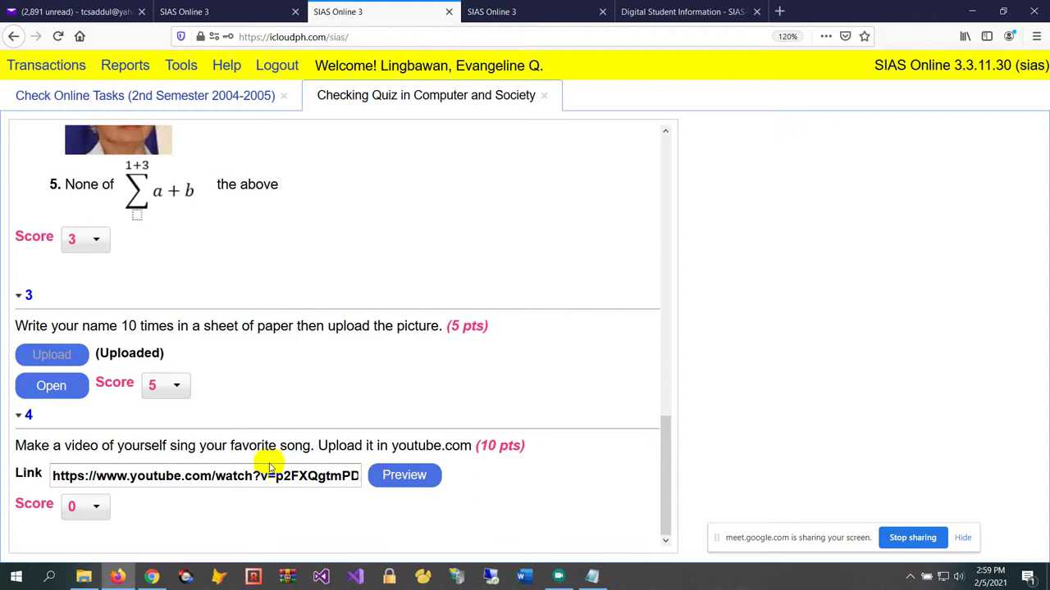
Preview the student's YouTube song, skipping the ad and seeking to about 1:20, then close it
left_click(413, 477)
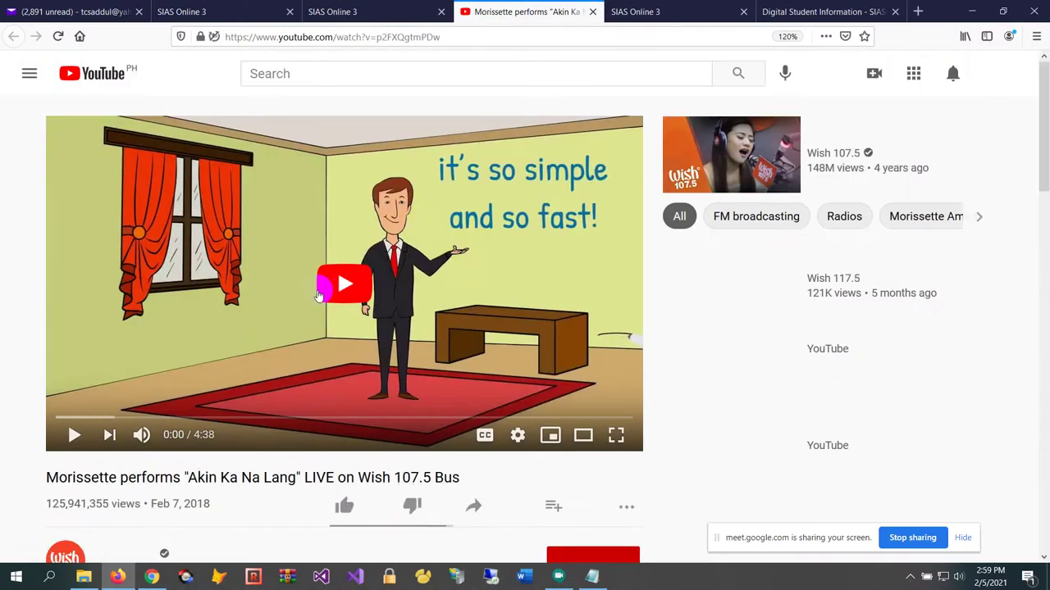
left_click(451, 440)
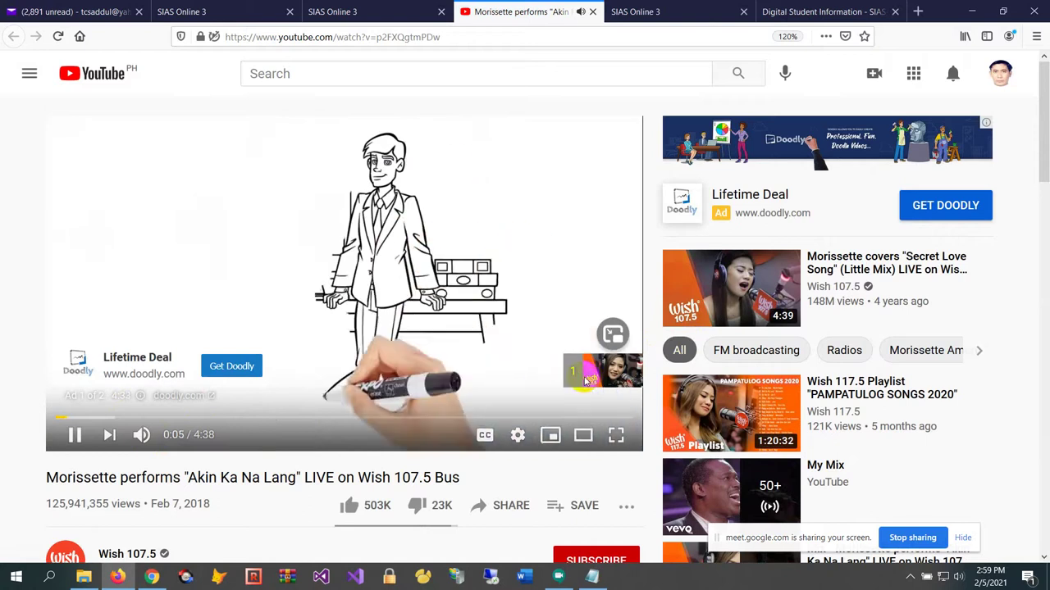
left_click(595, 373)
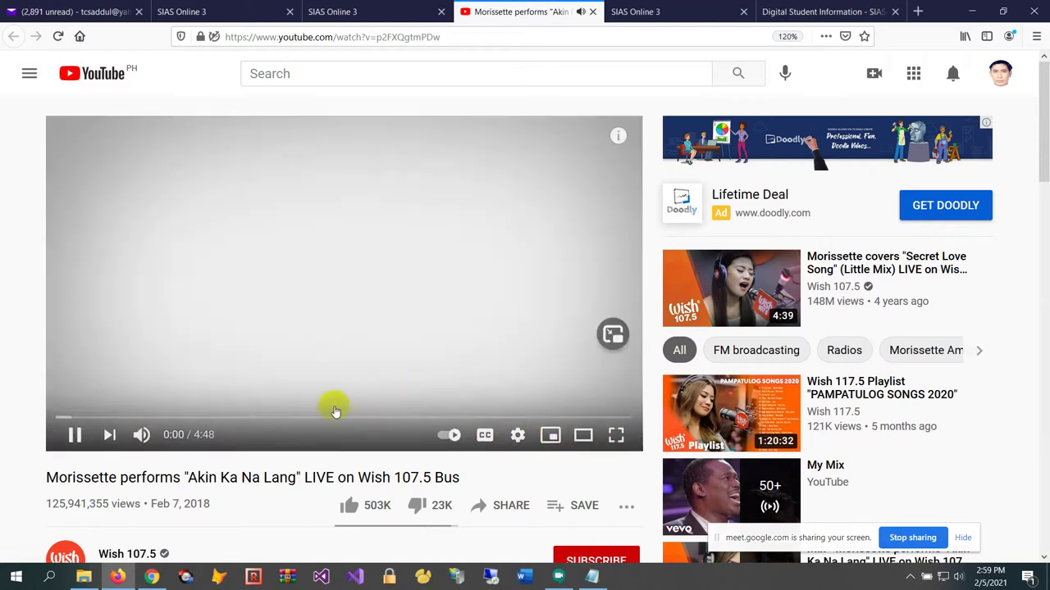
left_click(86, 417)
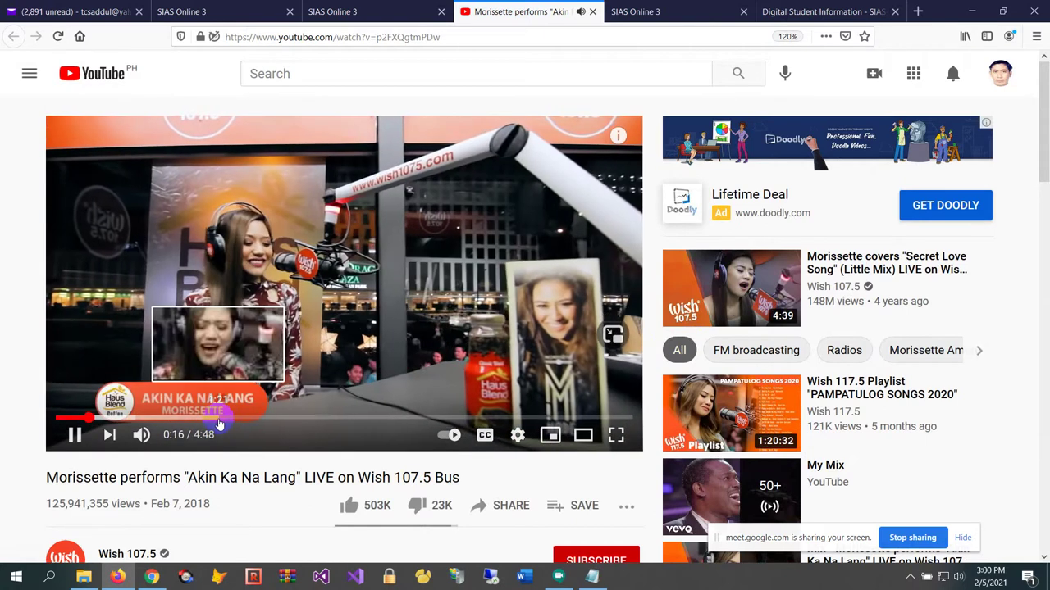
left_click(217, 421)
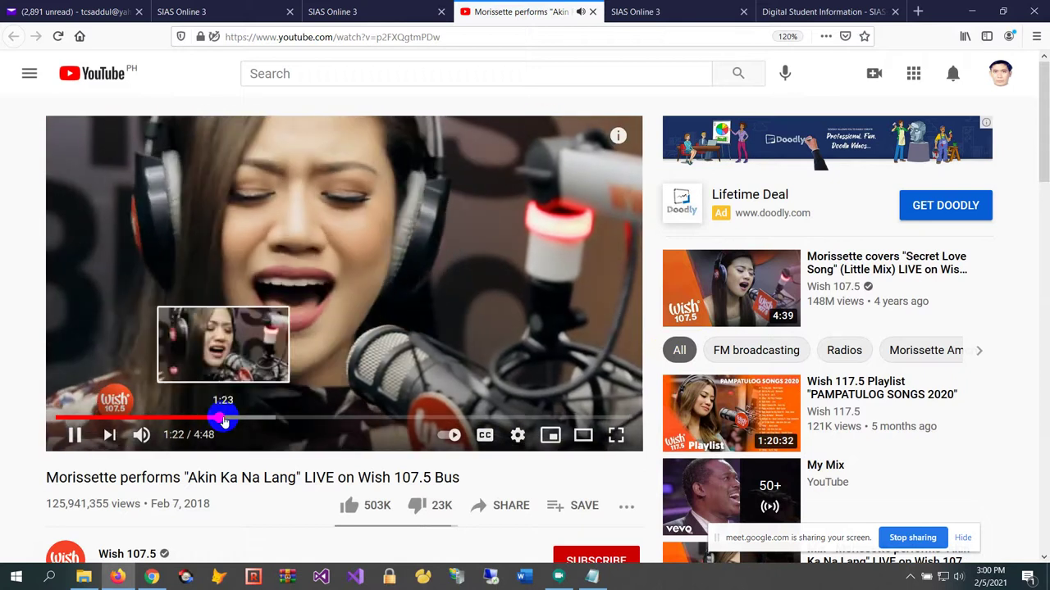
left_click(592, 12)
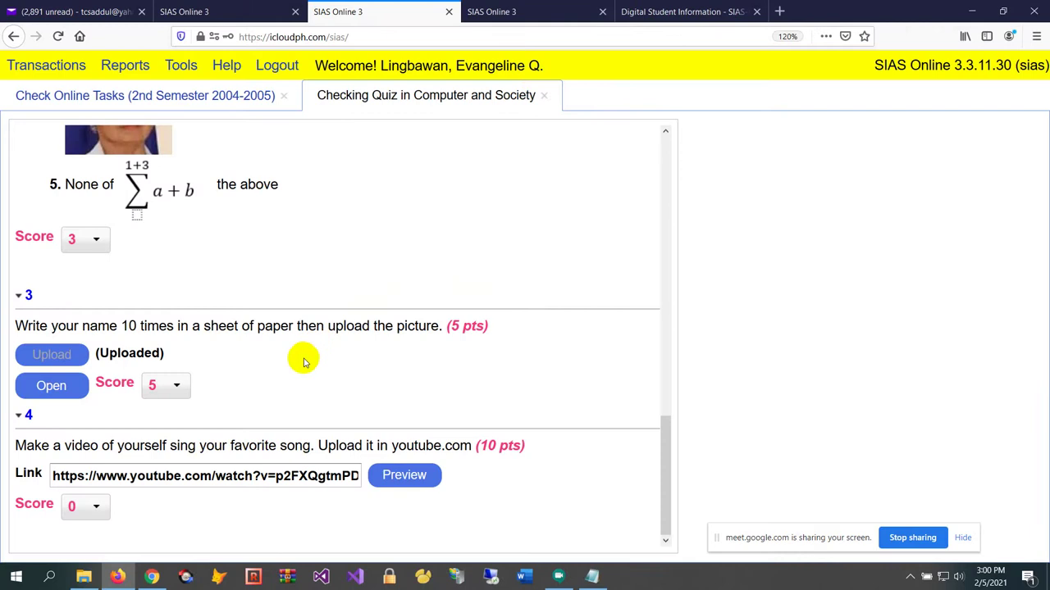
Give question 4 the full score of 10
left_click(94, 506)
scroll(71, 459, "down", 1)
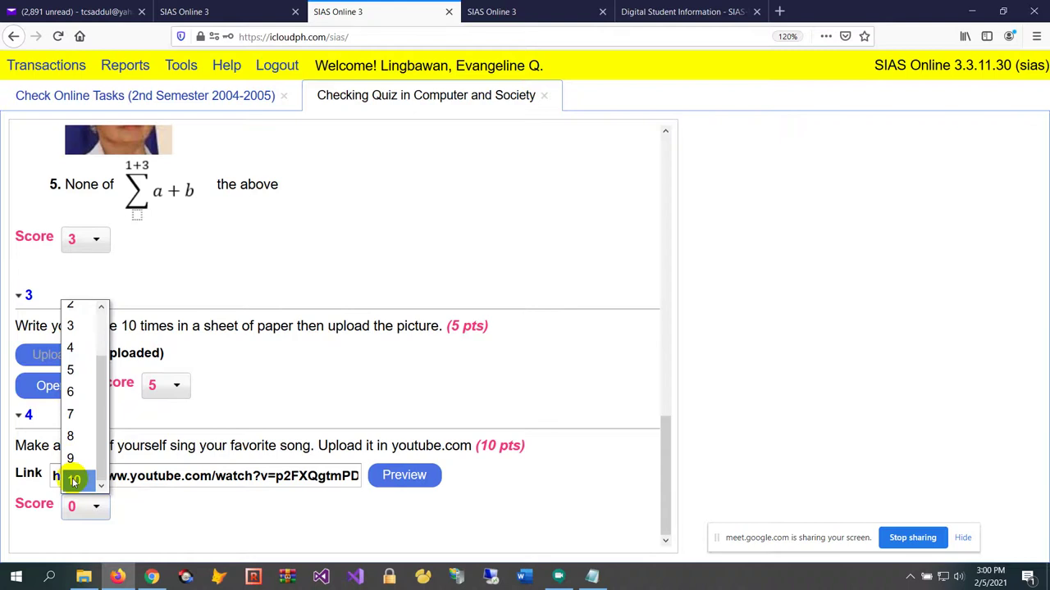
left_click(74, 482)
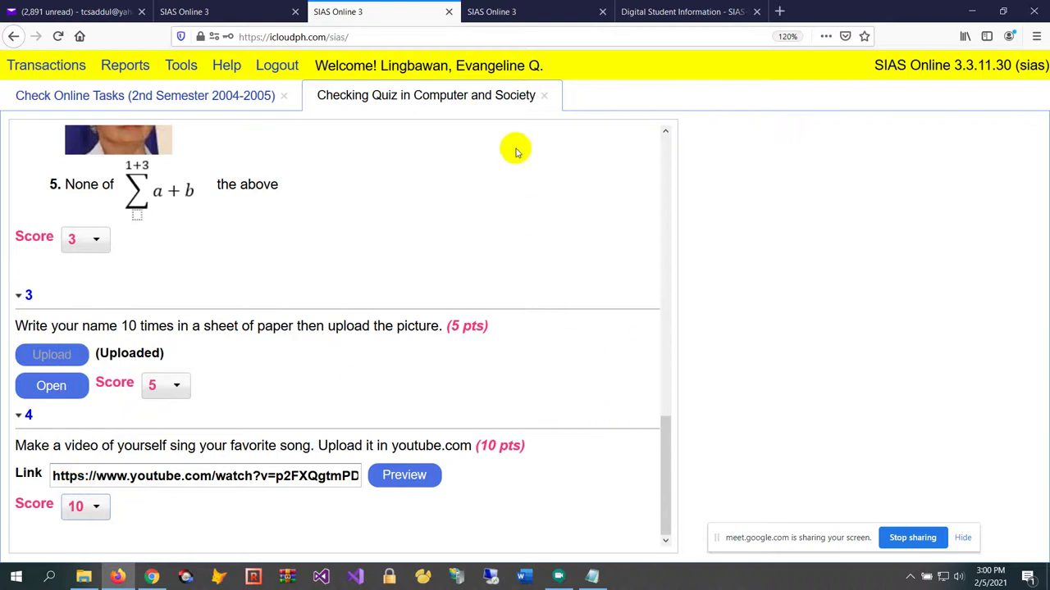
Close the finished quiz check and look over rows 8, 9 and 10 in the task list
left_click(547, 99)
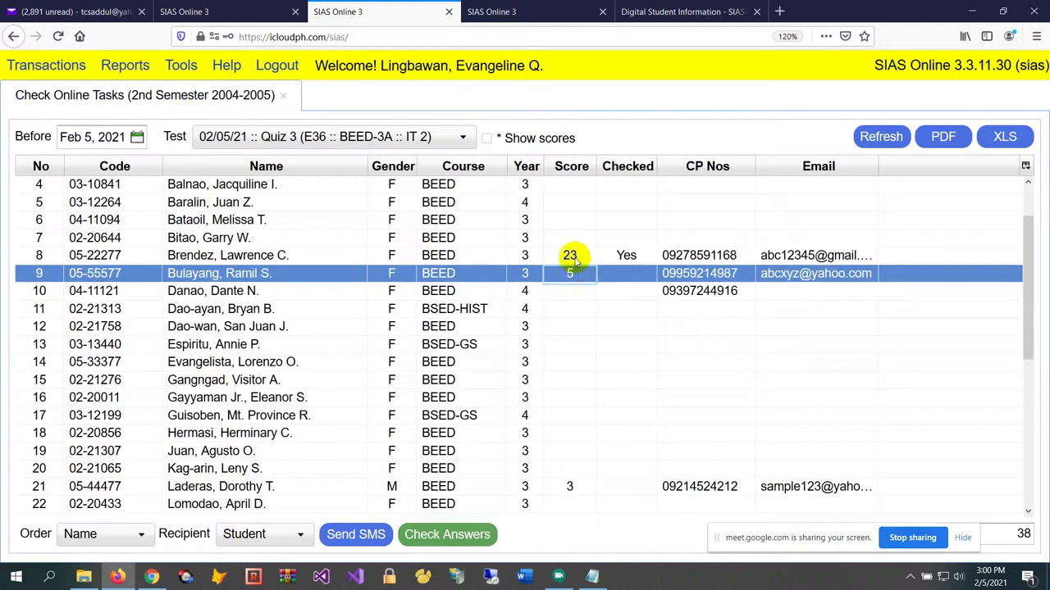
left_click(591, 276)
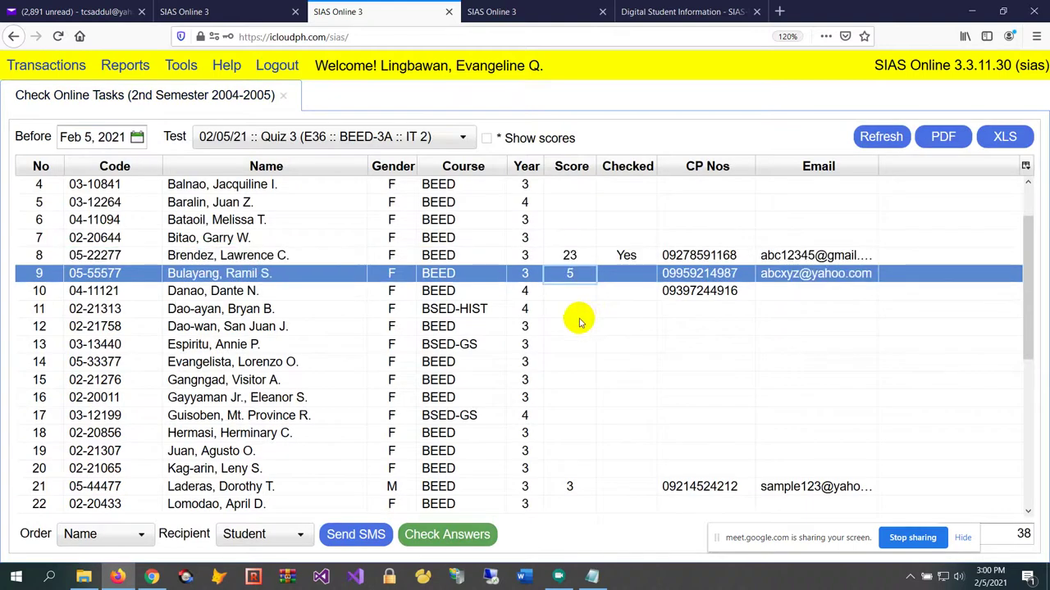
left_click(625, 255)
left_click(625, 285)
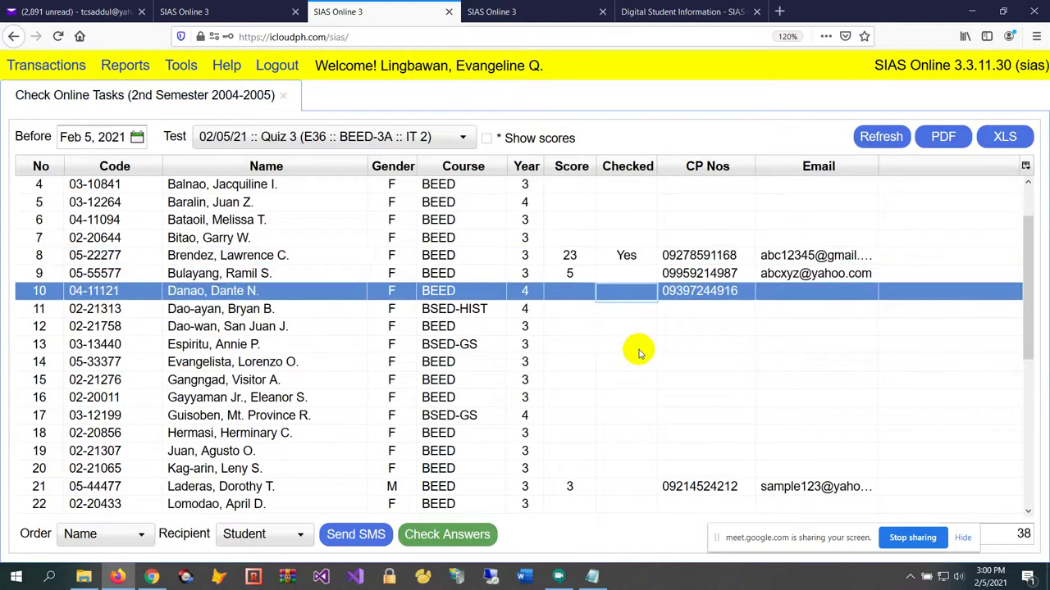
left_click(628, 256)
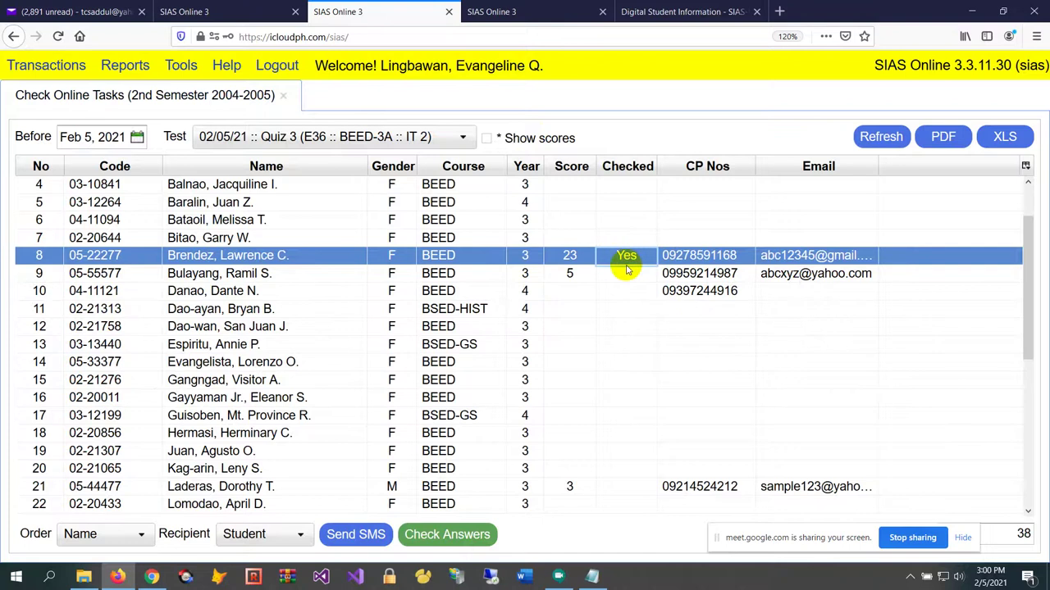
left_click(412, 259)
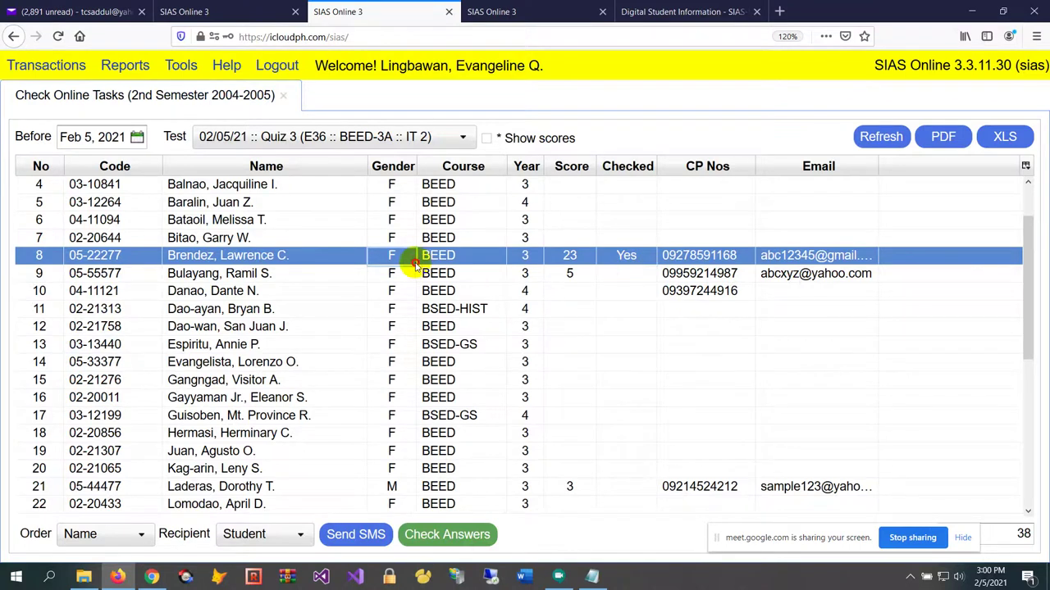
left_click(433, 275)
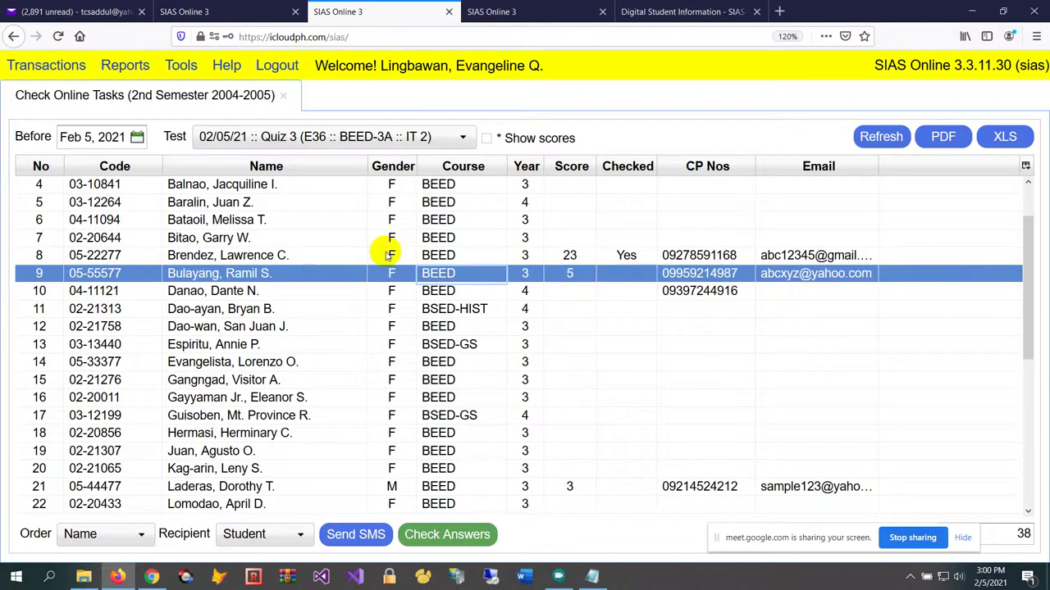
Reopen Check Online Tasks, load 02/05/21 Quiz 3, and select the row 9 student
left_click(283, 97)
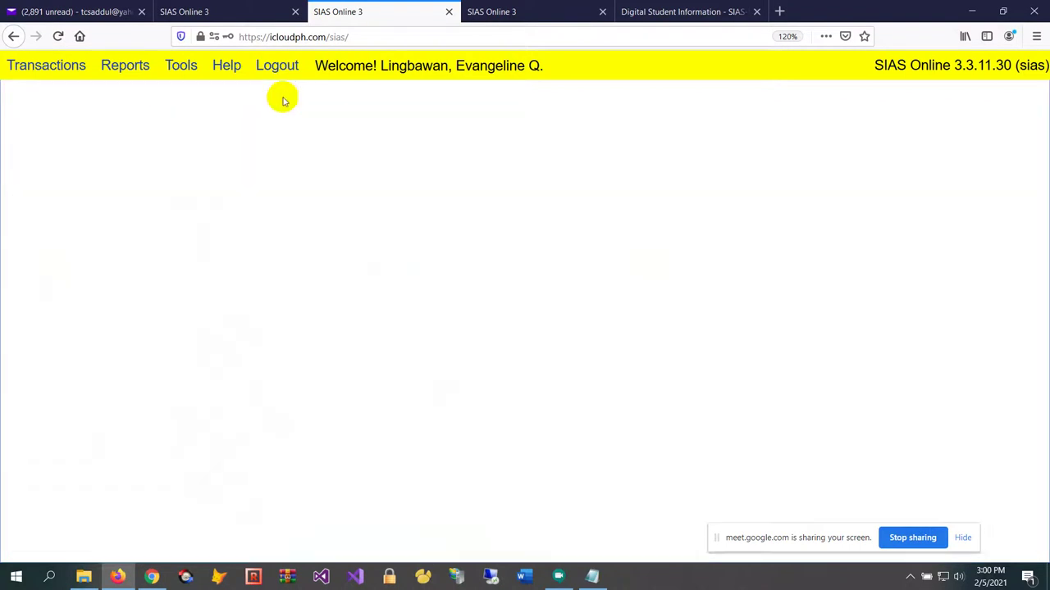
left_click(66, 69)
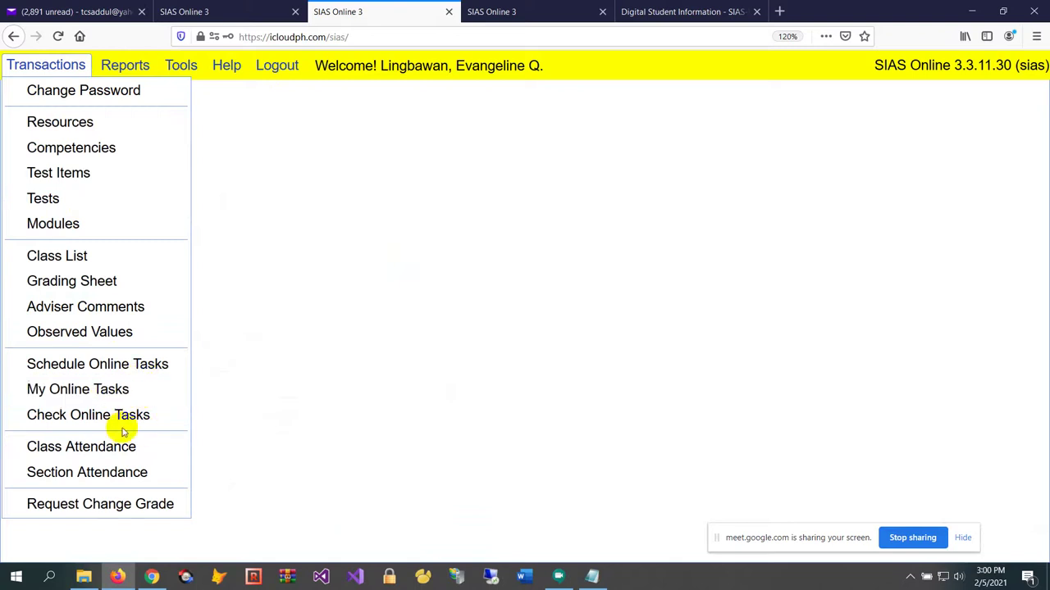
left_click(148, 415)
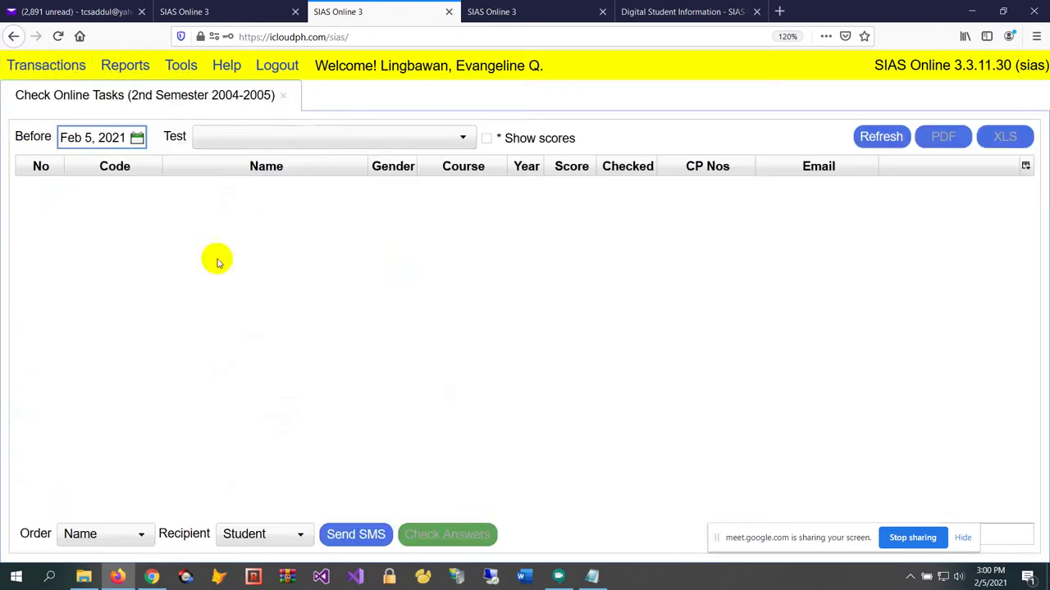
left_click(294, 142)
left_click(332, 184)
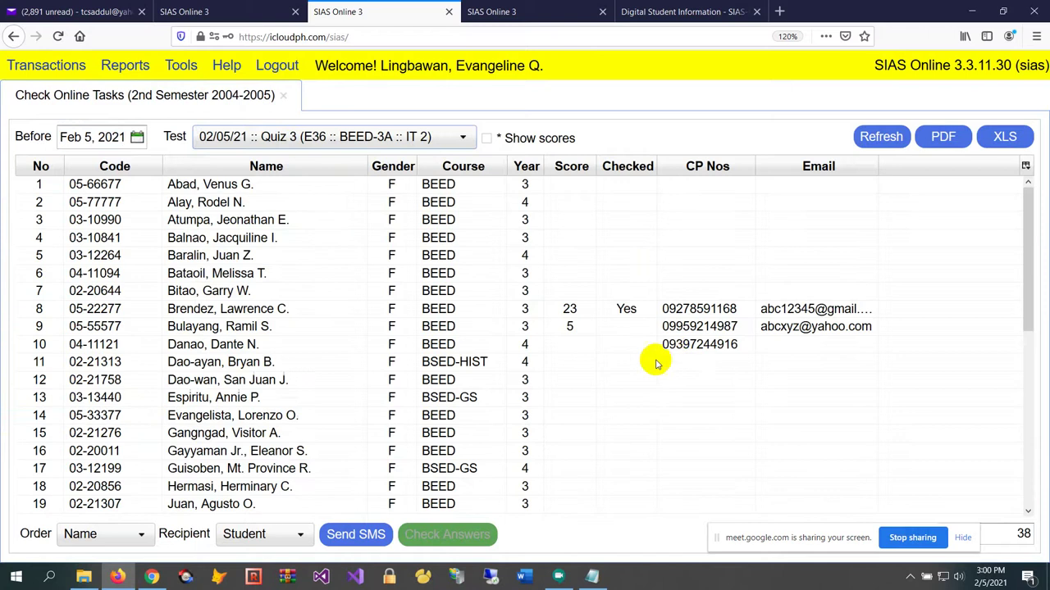
left_click(637, 308)
left_click(554, 399)
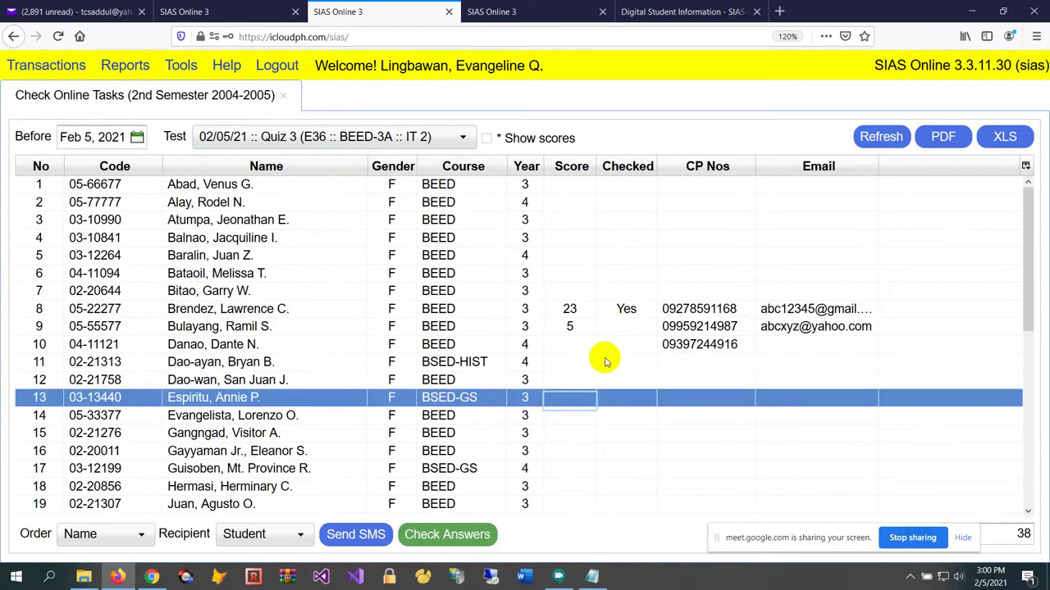
left_click(621, 328)
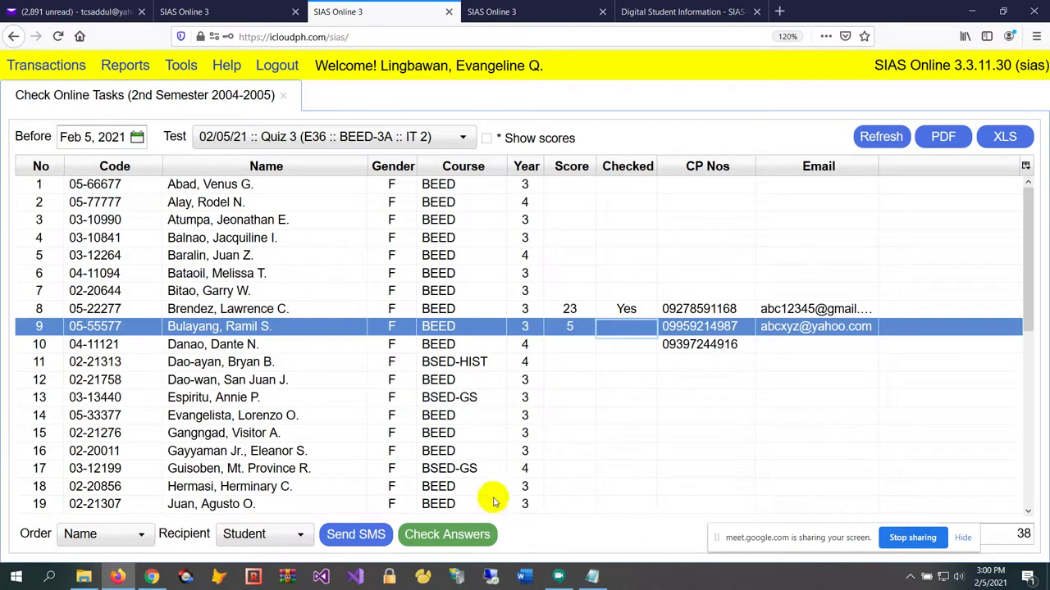
left_click(472, 534)
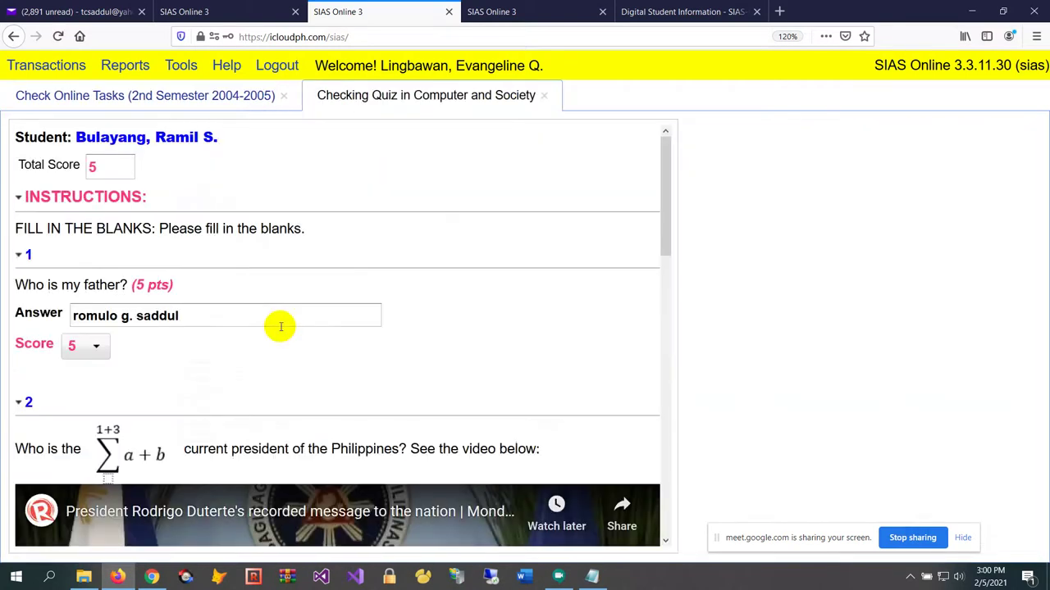
scroll(280, 328, "down", 1)
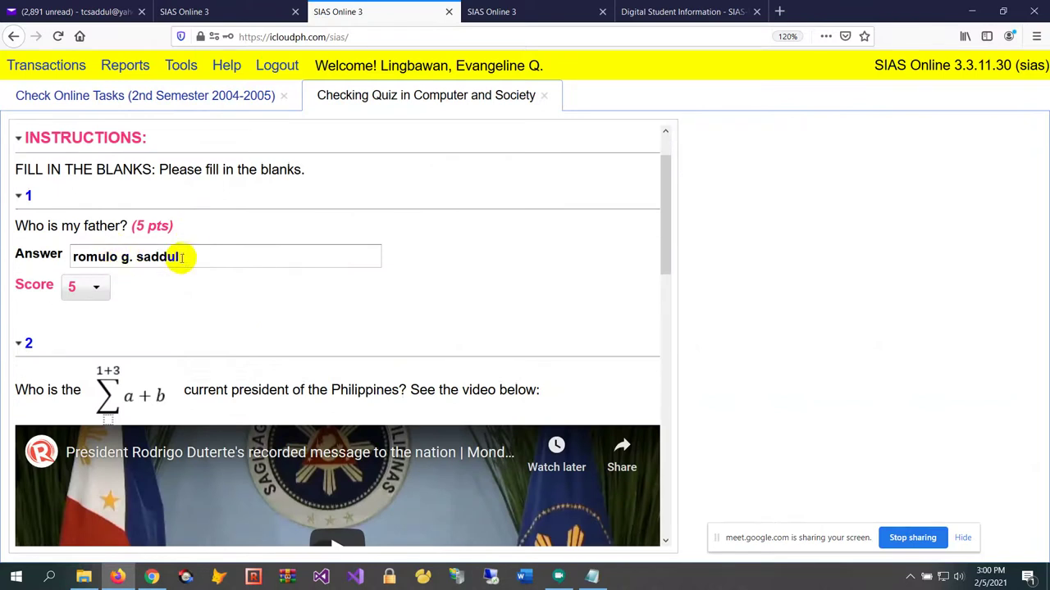
left_click_drag(194, 257, 52, 217)
left_click(172, 300)
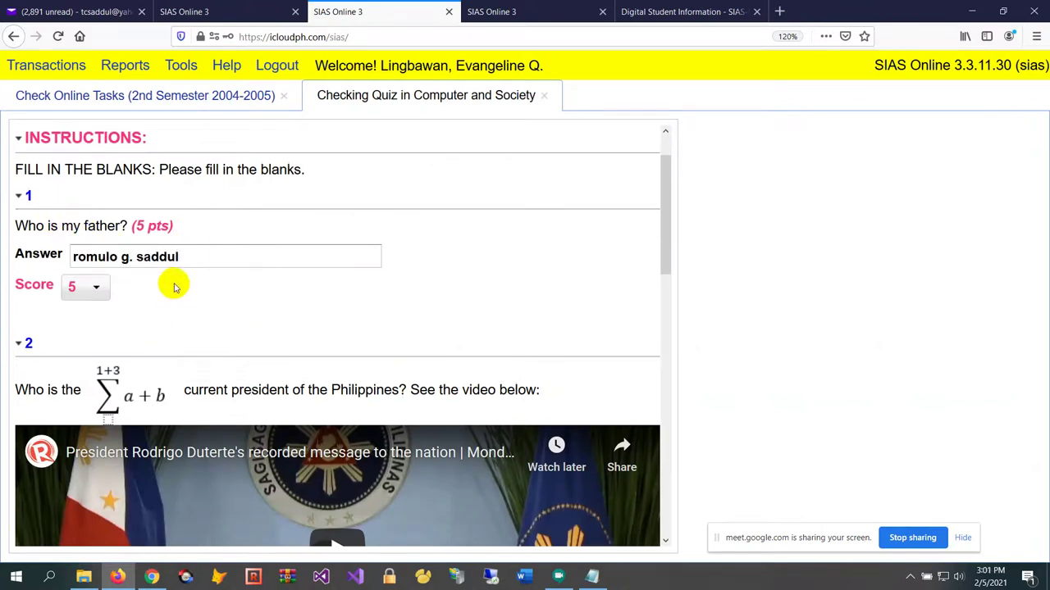
left_click_drag(174, 258, 5, 218)
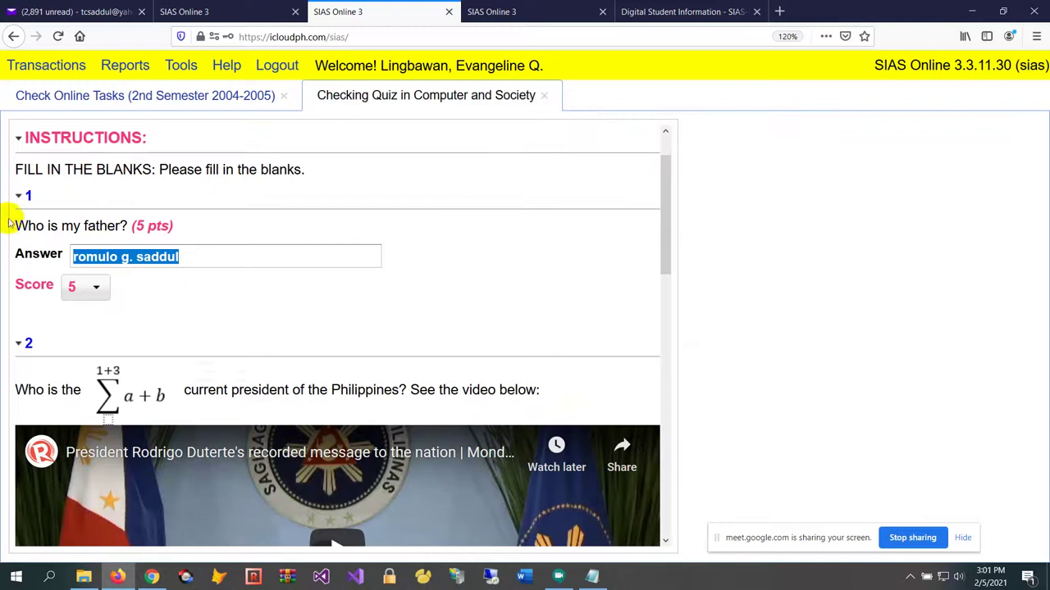
left_click(270, 315)
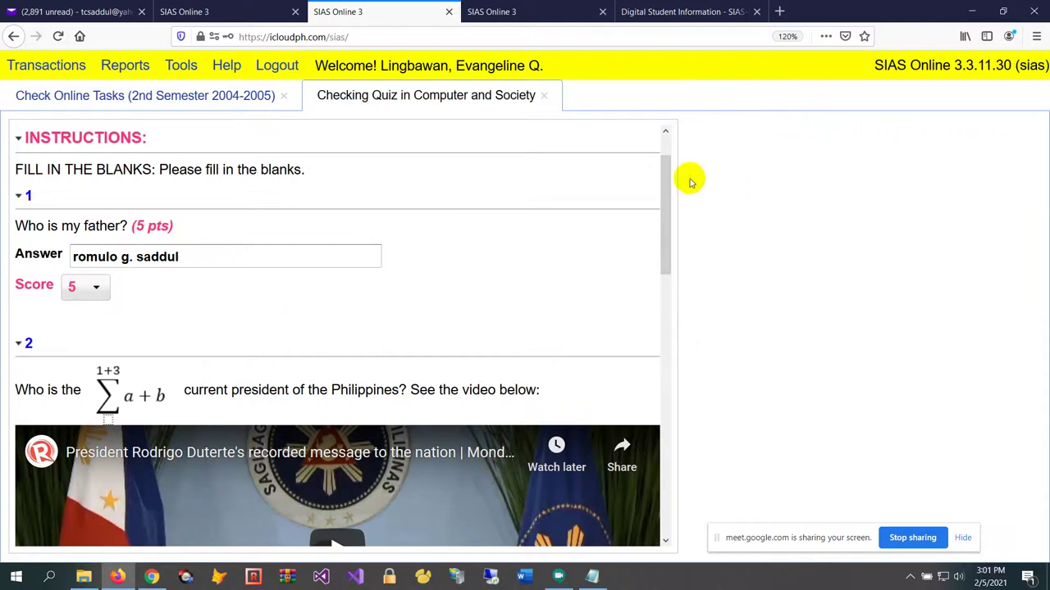
left_click_drag(662, 192, 665, 369)
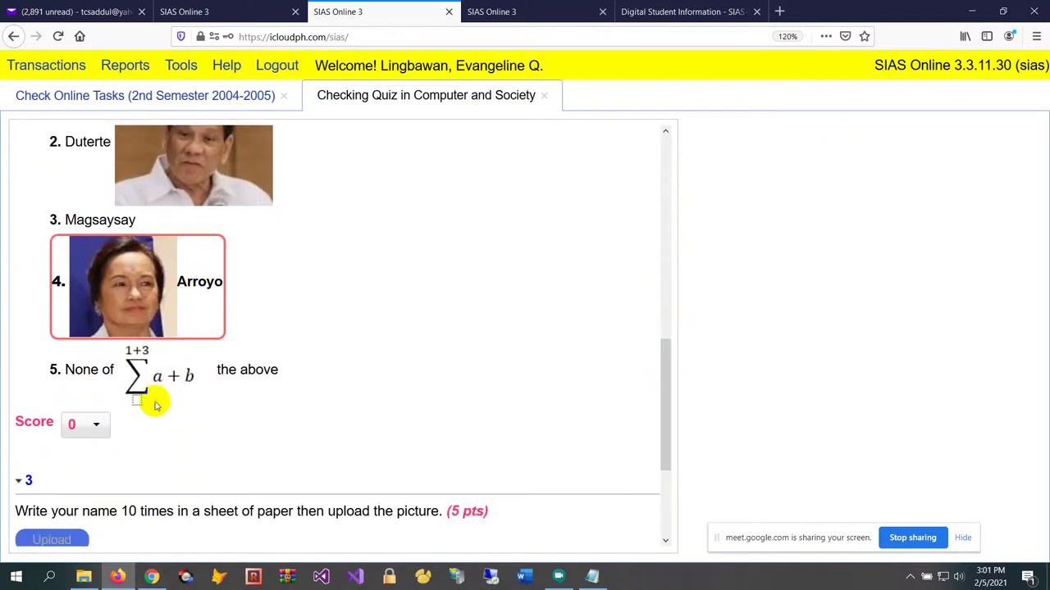
left_click(94, 422)
left_click(93, 422)
scroll(646, 381, "down", 3)
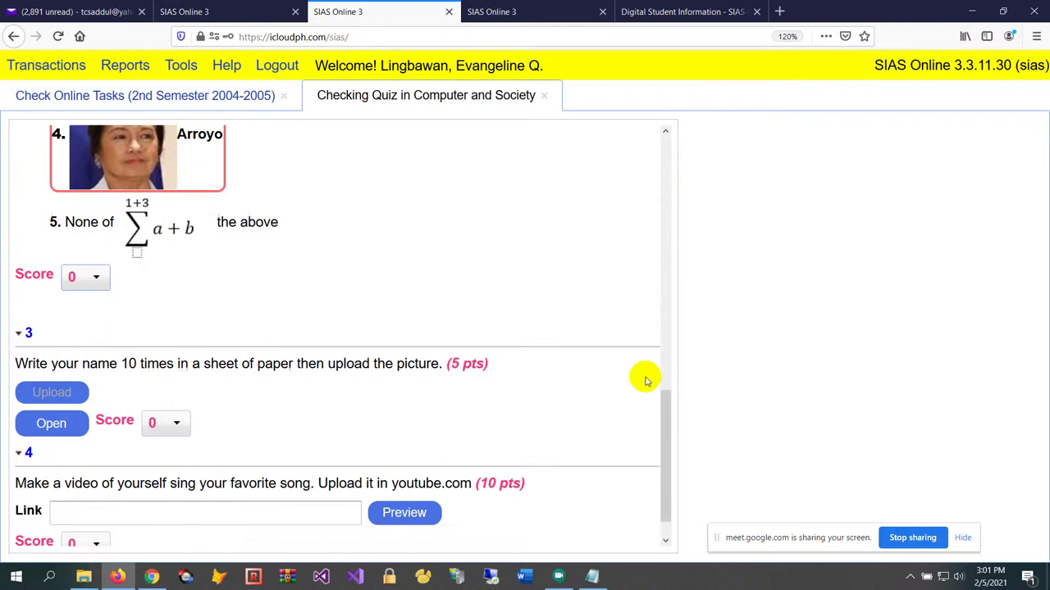
scroll(646, 381, "down", 1)
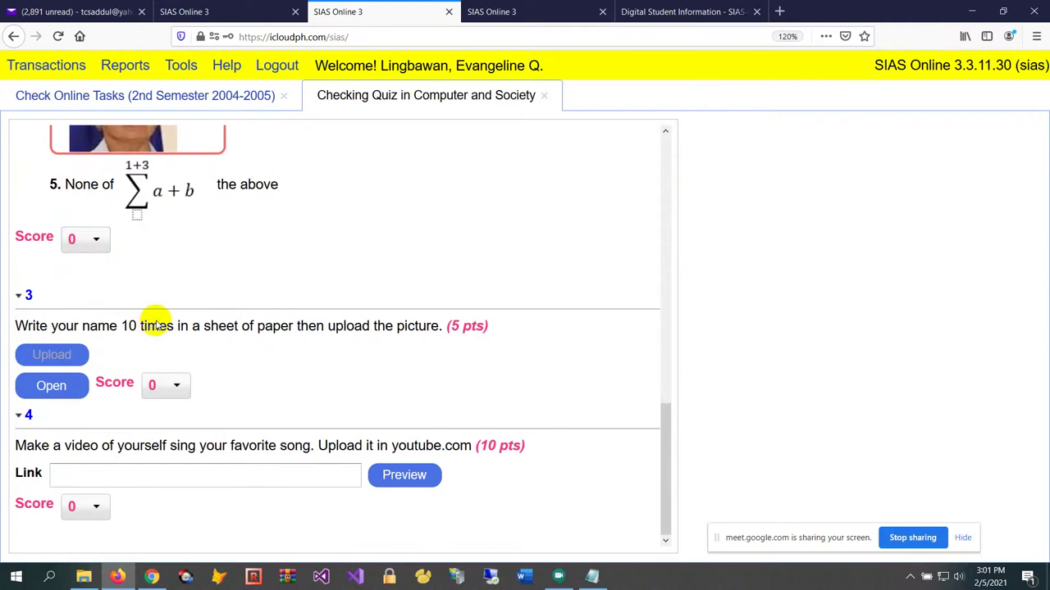
left_click(174, 386)
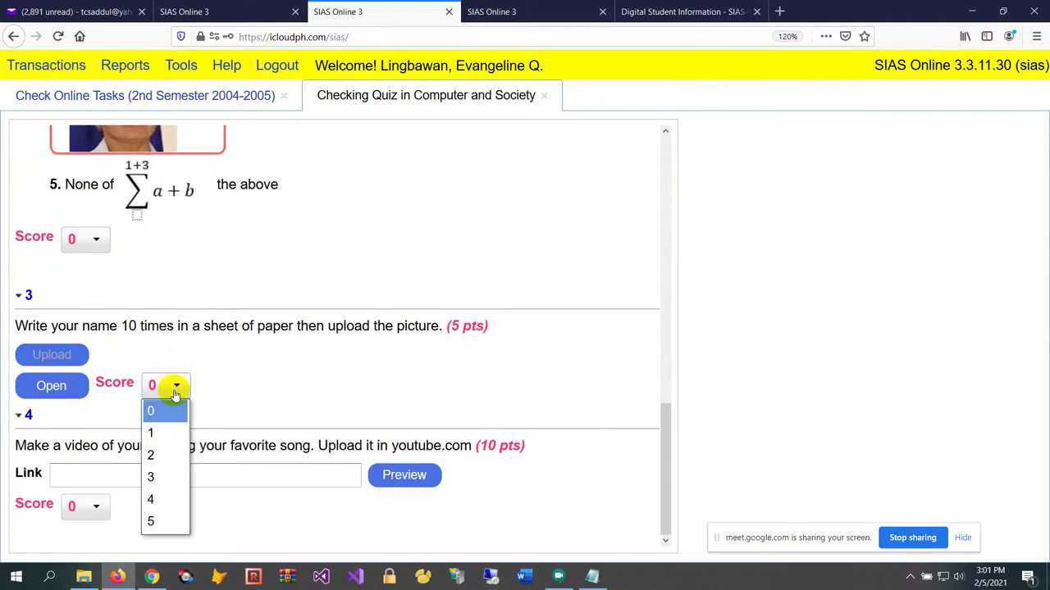
left_click(168, 526)
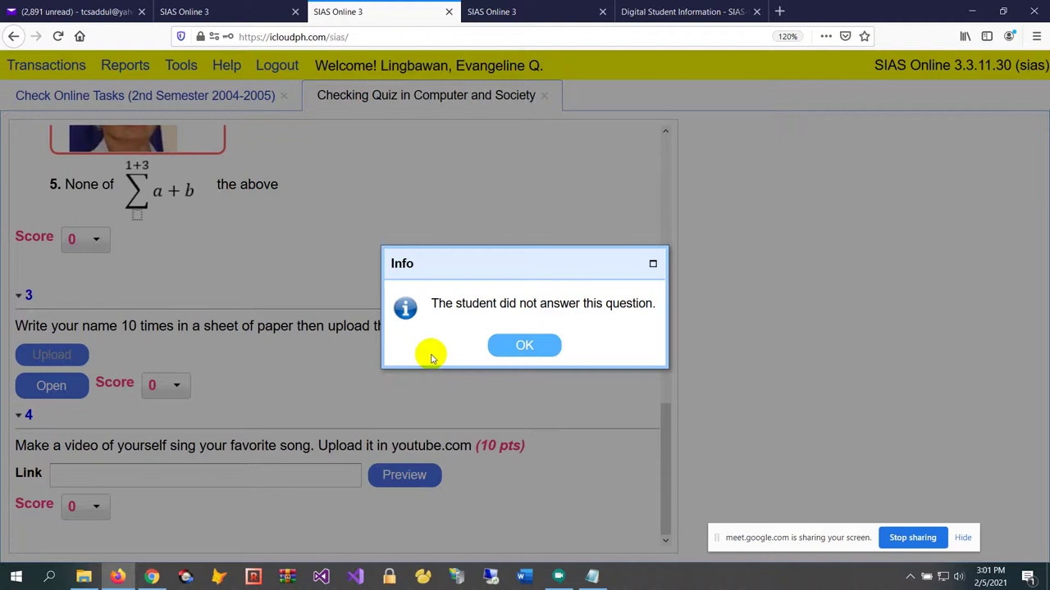
left_click(518, 350)
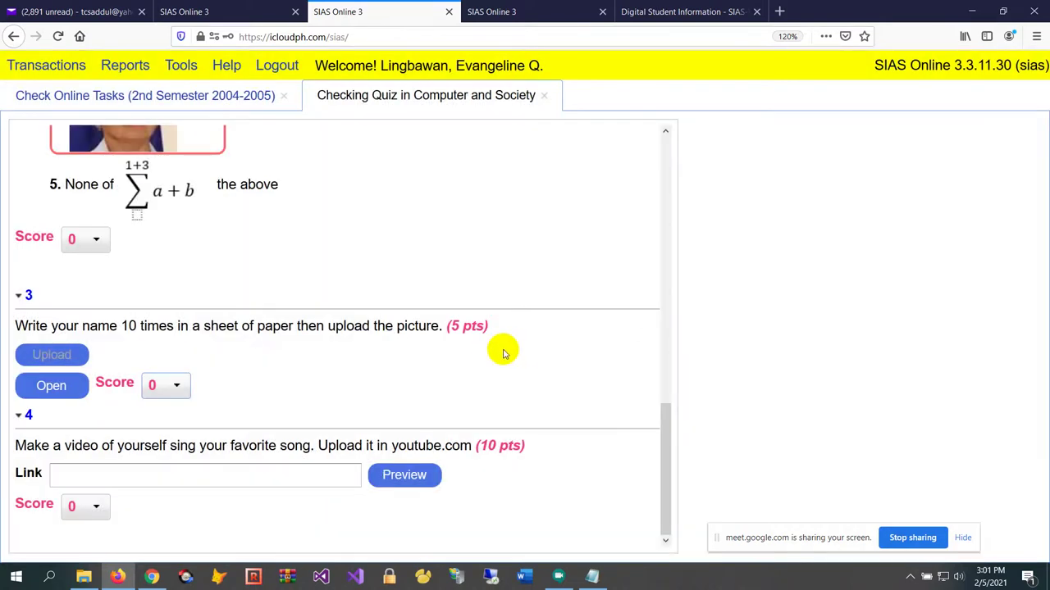
left_click(161, 385)
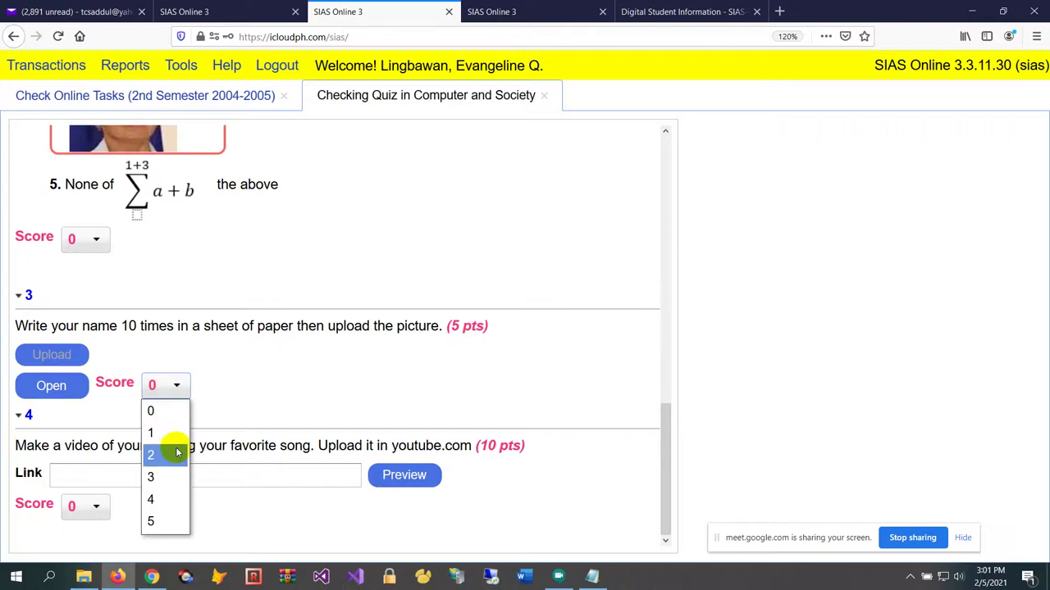
left_click(177, 454)
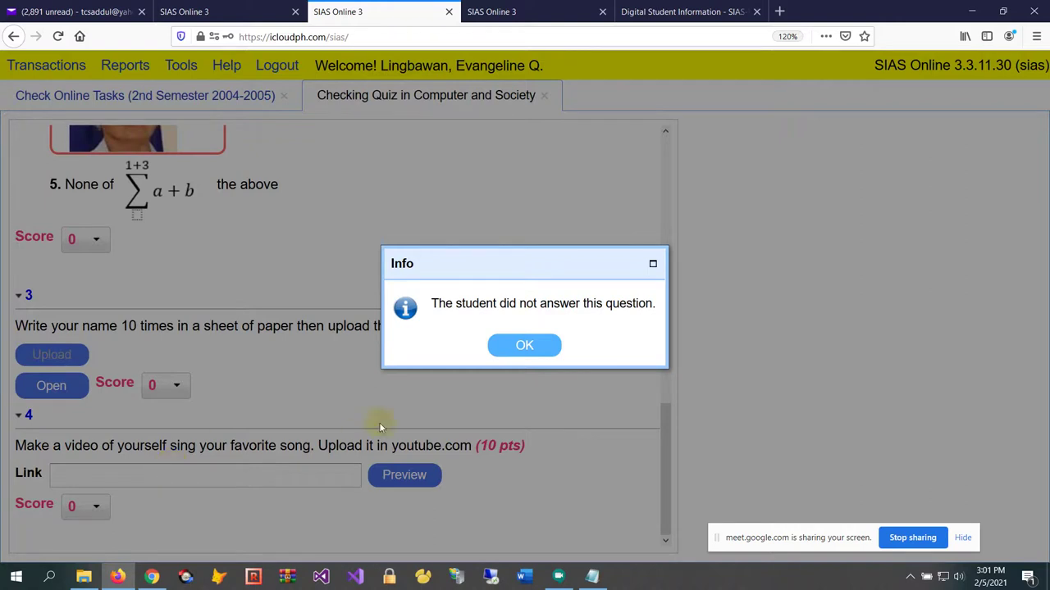
left_click(528, 345)
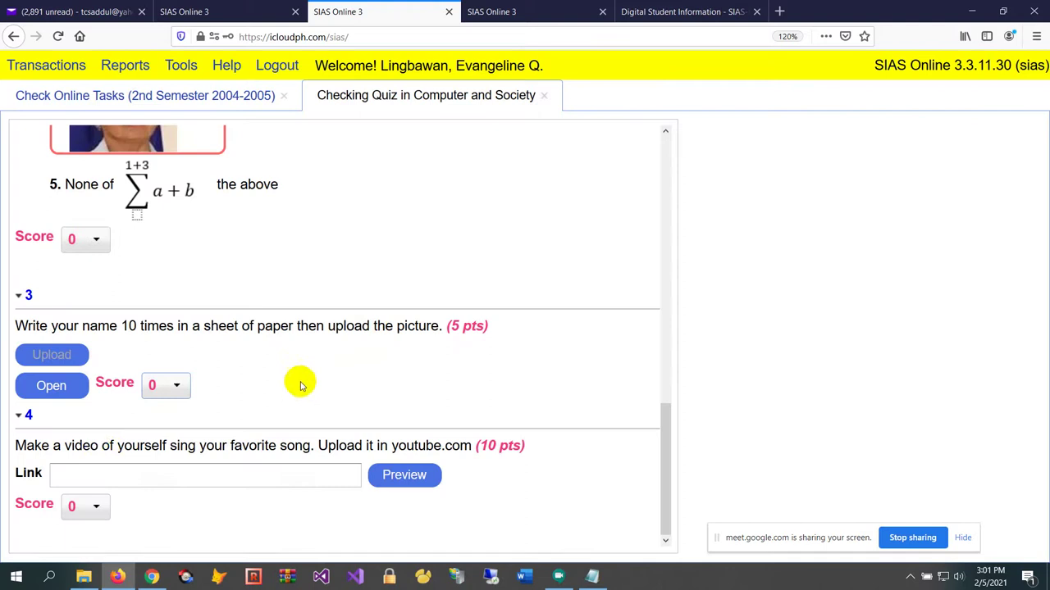
left_click(87, 506)
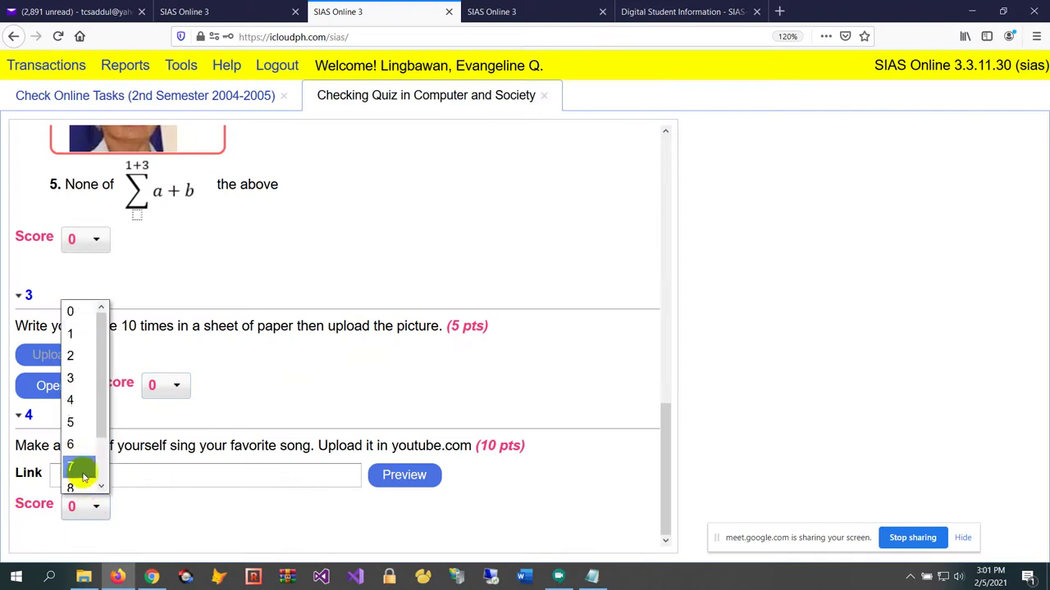
left_click(82, 475)
left_click(523, 345)
scroll(510, 351, "up", 1)
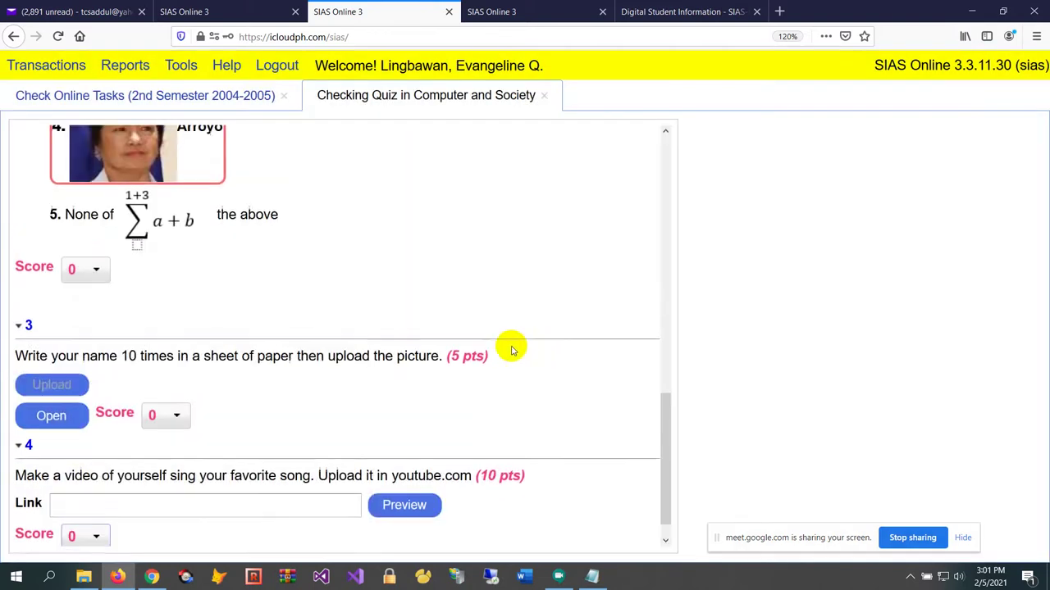
scroll(510, 351, "up", 10)
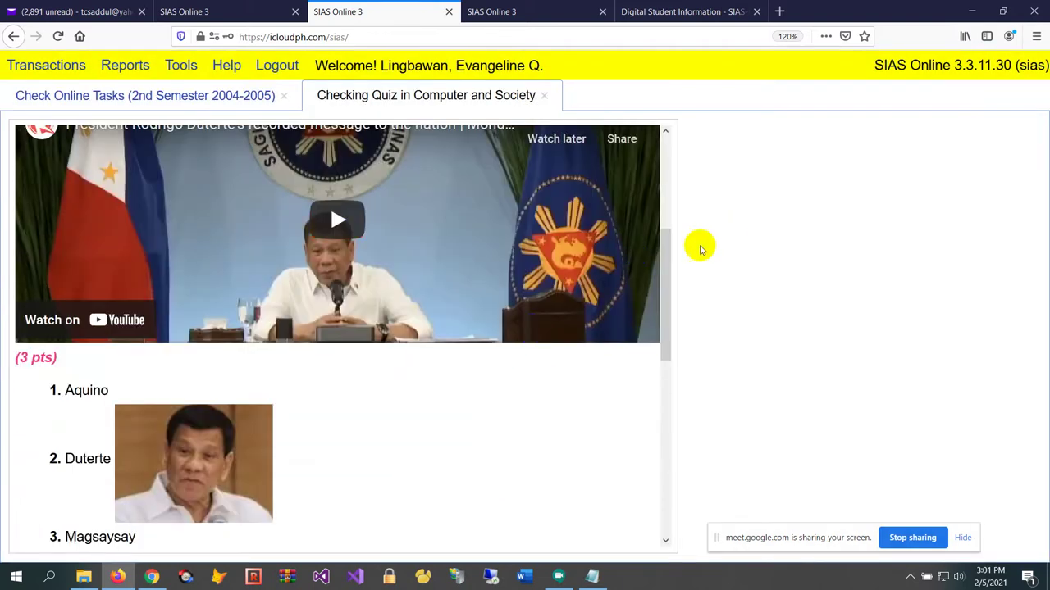
left_click_drag(670, 272, 680, 328)
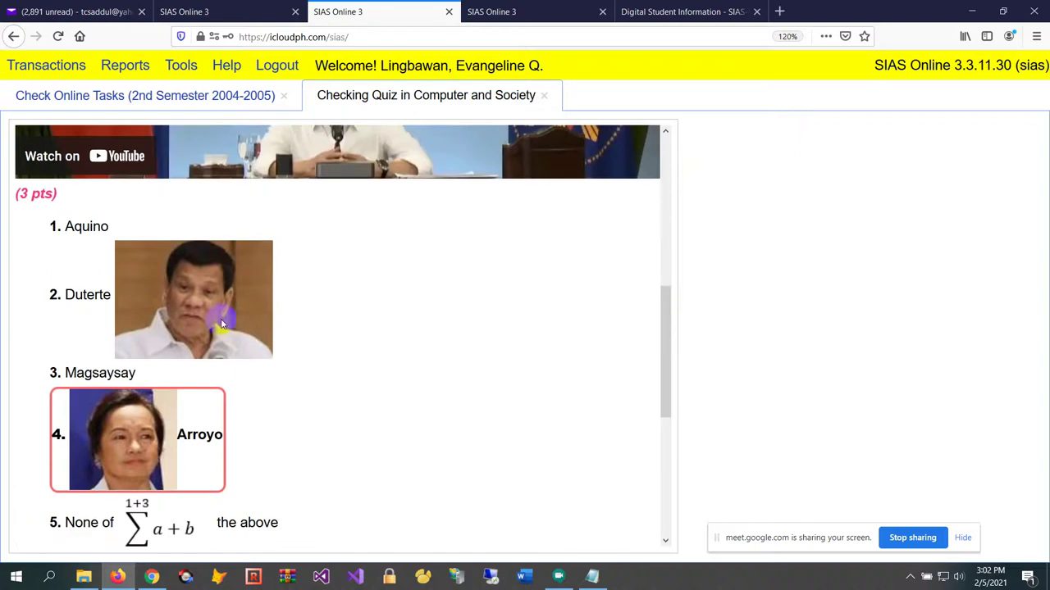
scroll(534, 391, "up", 5)
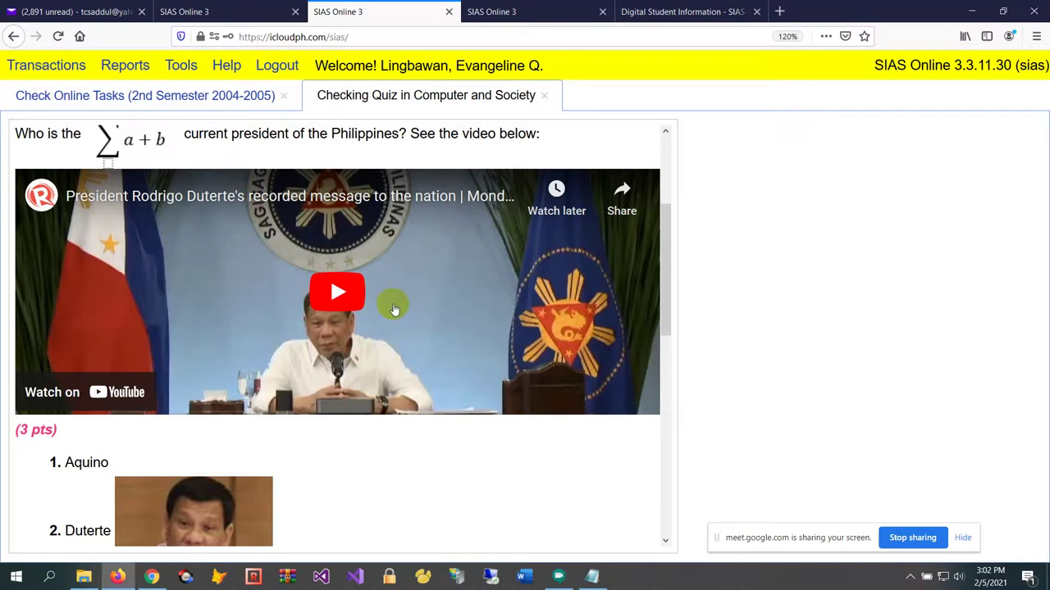
left_click_drag(668, 280, 656, 139)
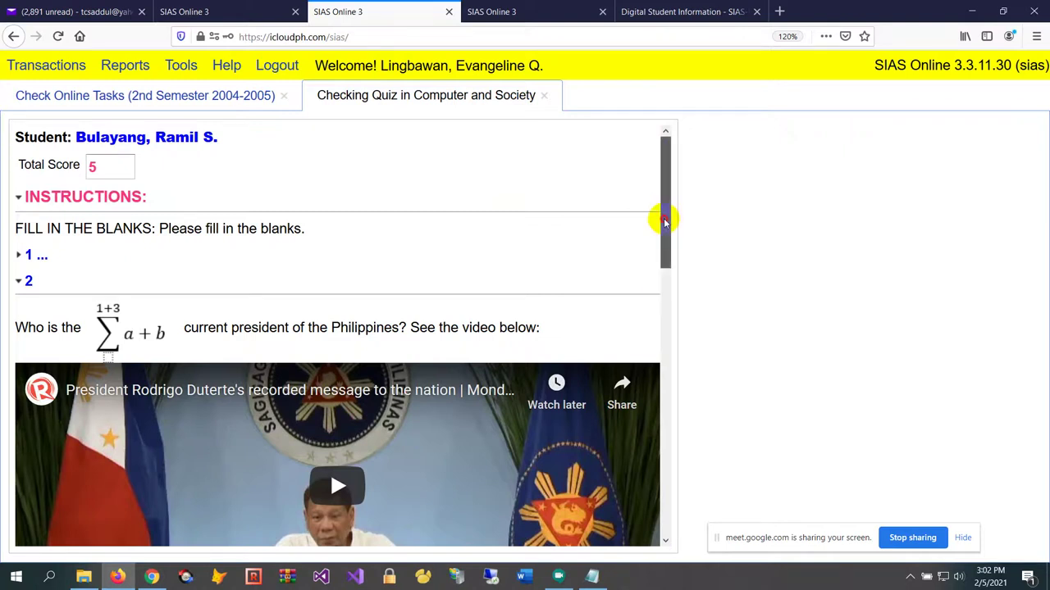
left_click_drag(665, 218, 662, 302)
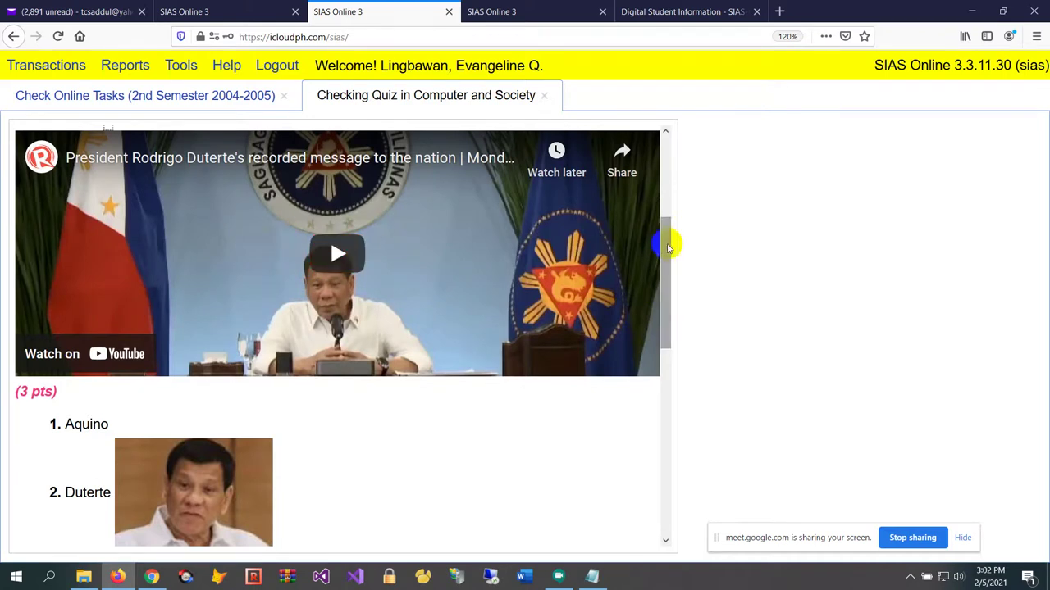
left_click_drag(667, 238, 652, 328)
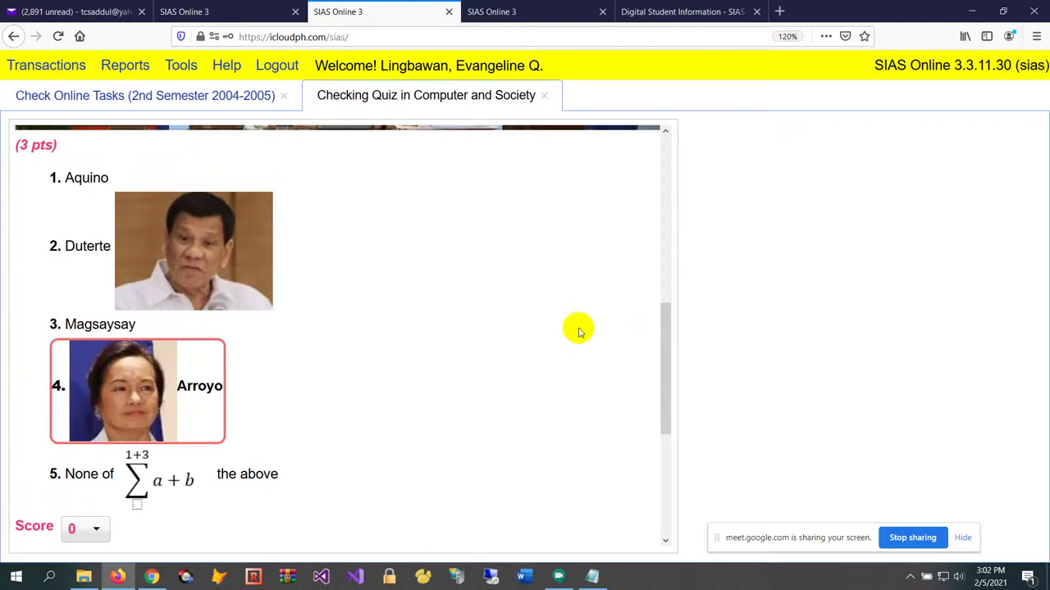
left_click_drag(669, 339, 667, 141)
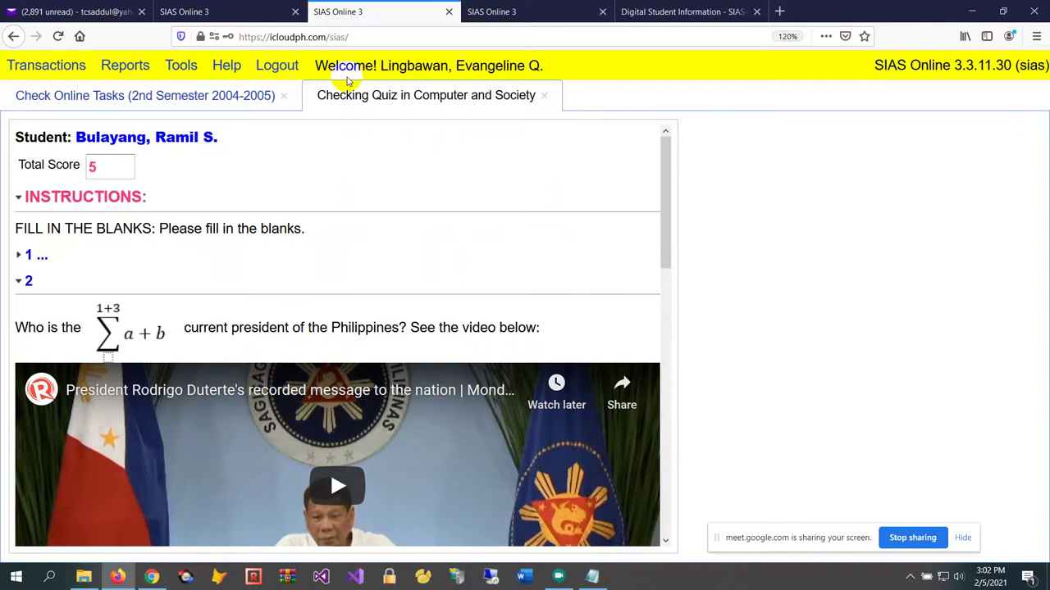
Open Test Items for subject IT 2 and review existing items Q001, A005 and A003
left_click(37, 67)
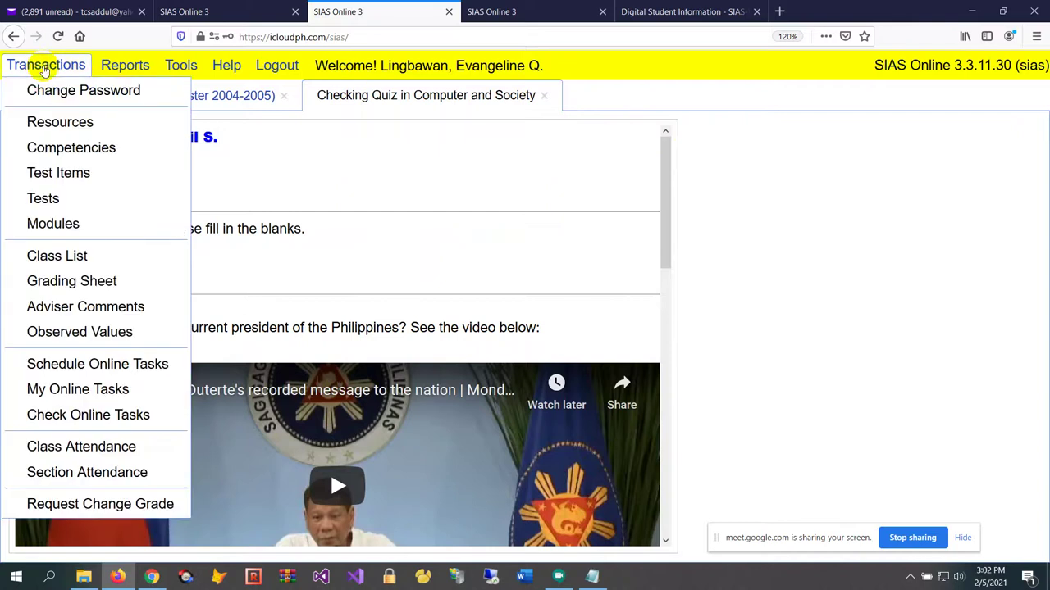
left_click(92, 173)
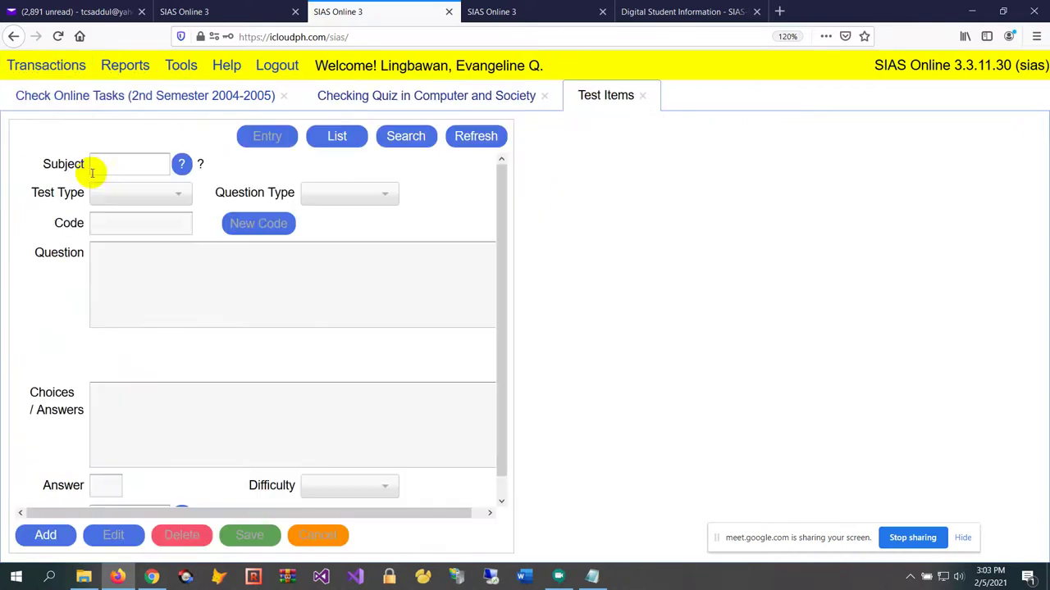
left_click(102, 169)
type("it")
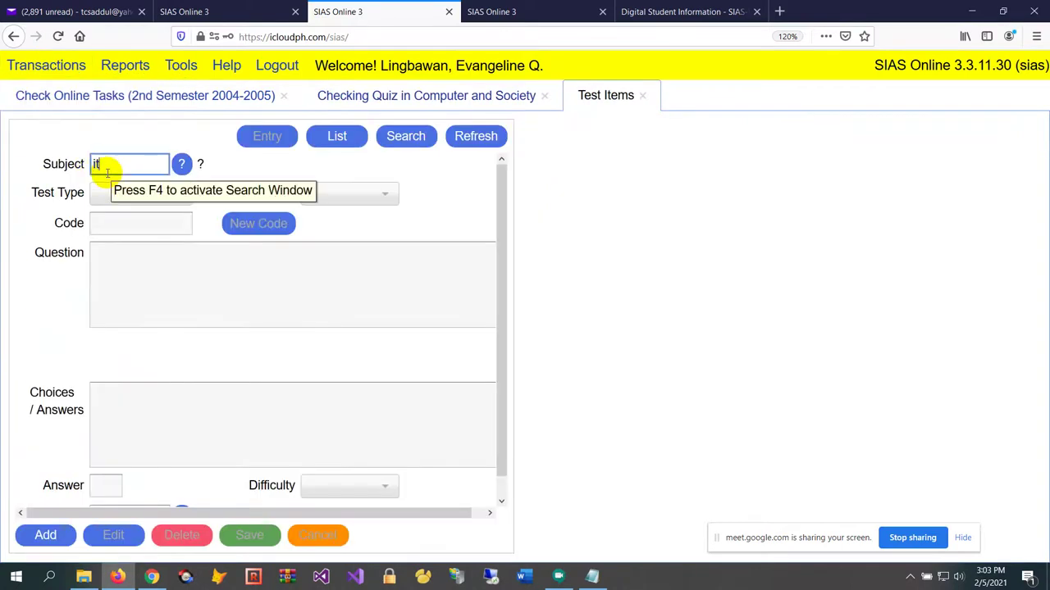
type(" 2")
key("Return")
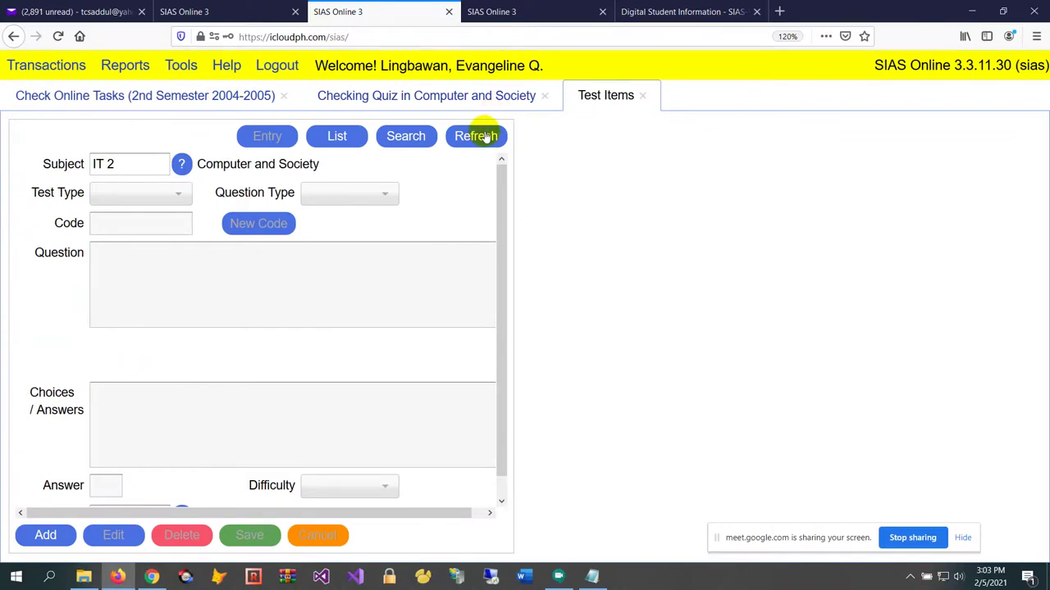
left_click(486, 136)
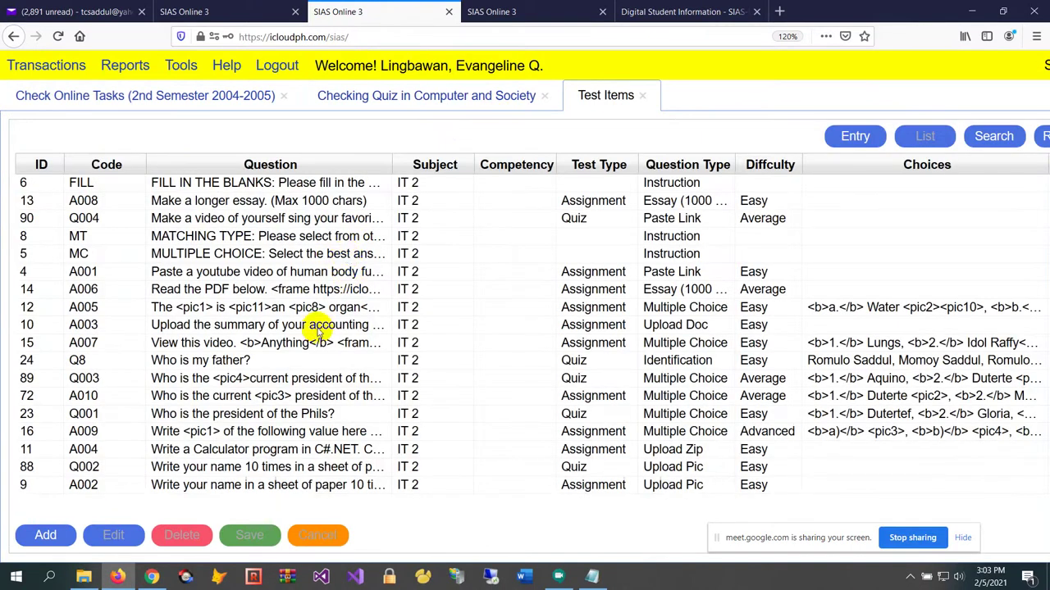
left_click(302, 414)
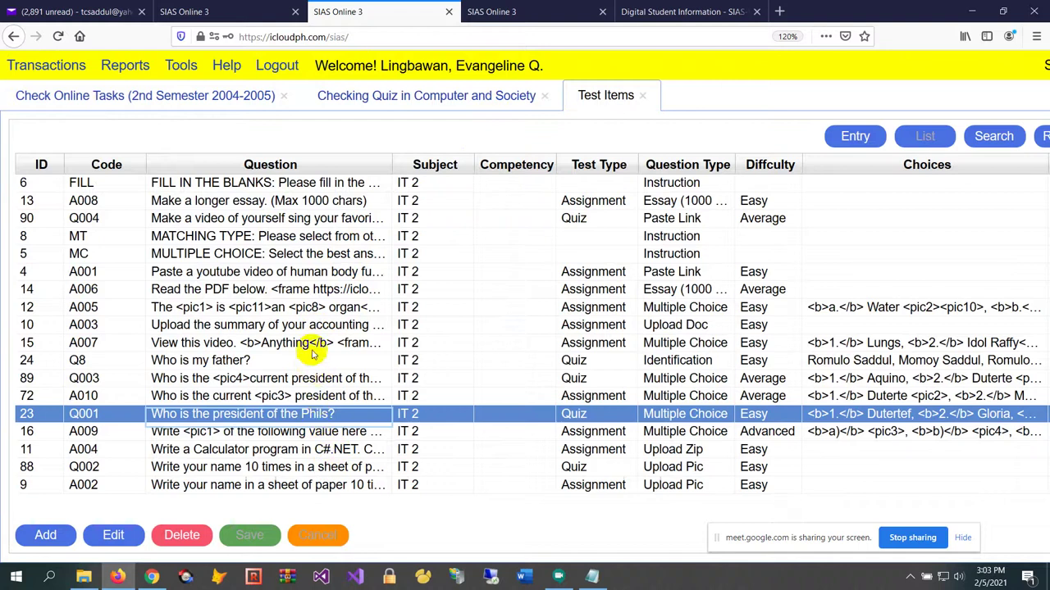
left_click(322, 308)
left_click(324, 327)
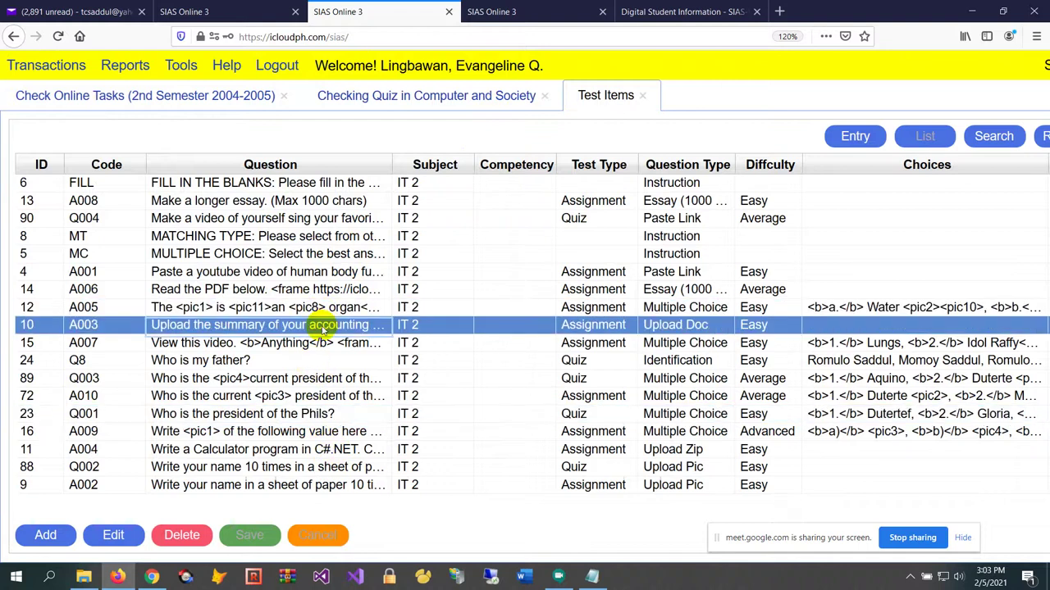
Start a new Quiz item, make it Multiple Choice, and type the question 'Read the PDF below.'
left_click(48, 537)
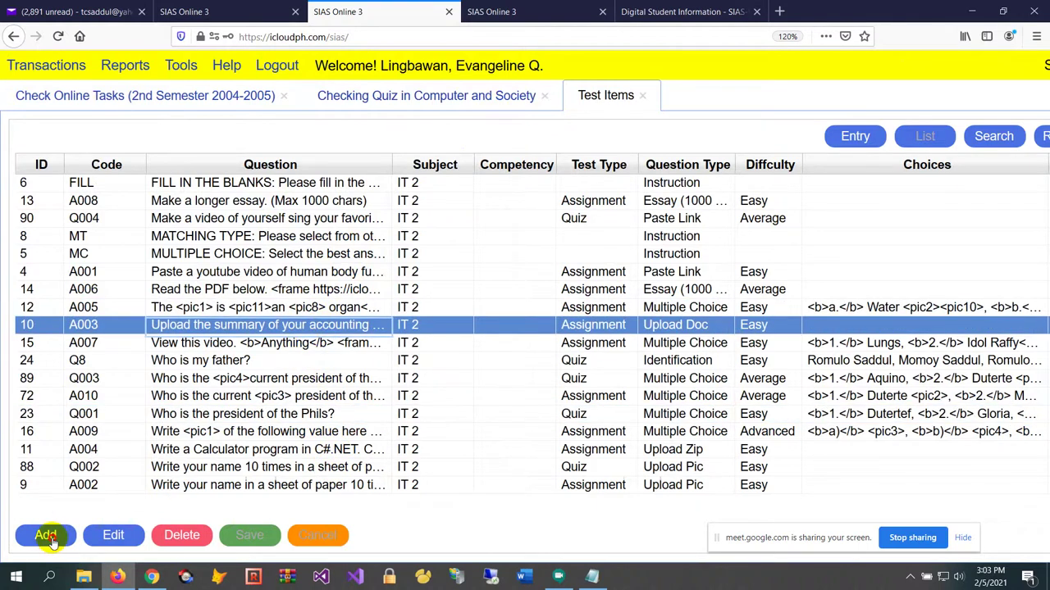
left_click(157, 197)
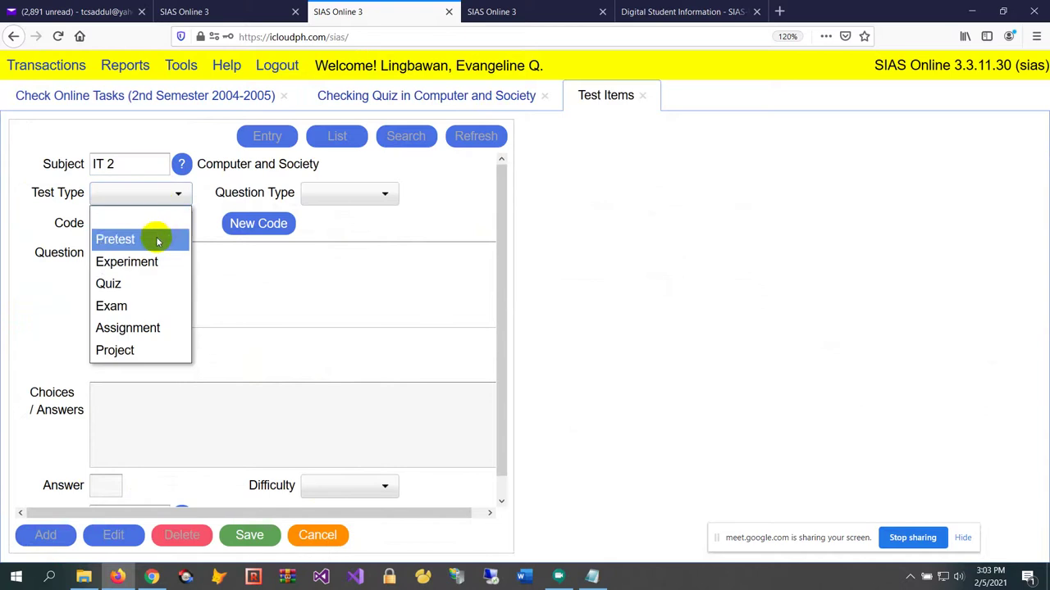
left_click(140, 284)
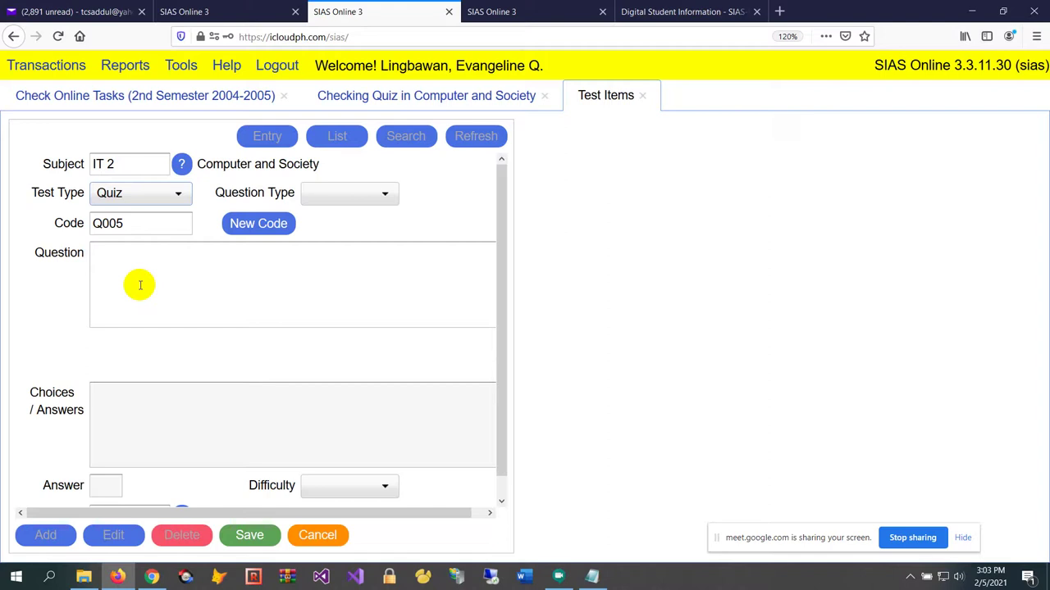
left_click(385, 193)
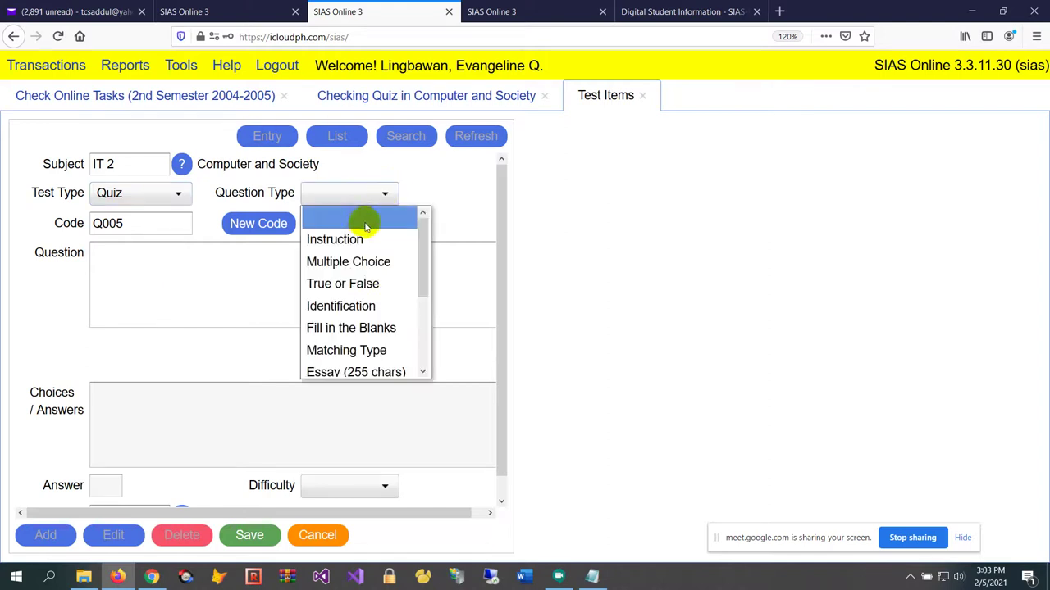
scroll(361, 271, "down", 2)
scroll(355, 246, "up", 2)
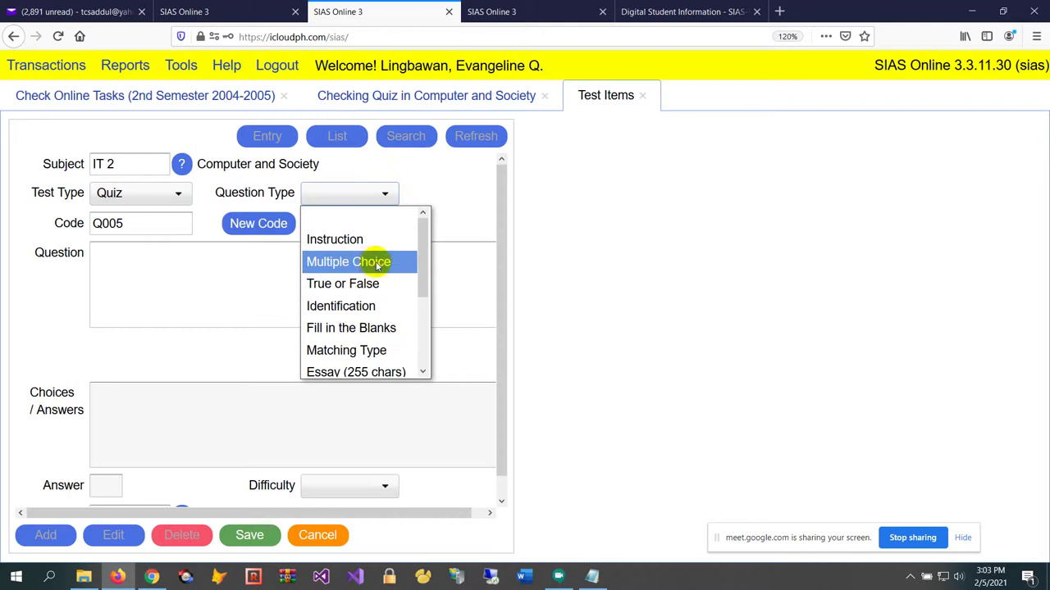
left_click(351, 262)
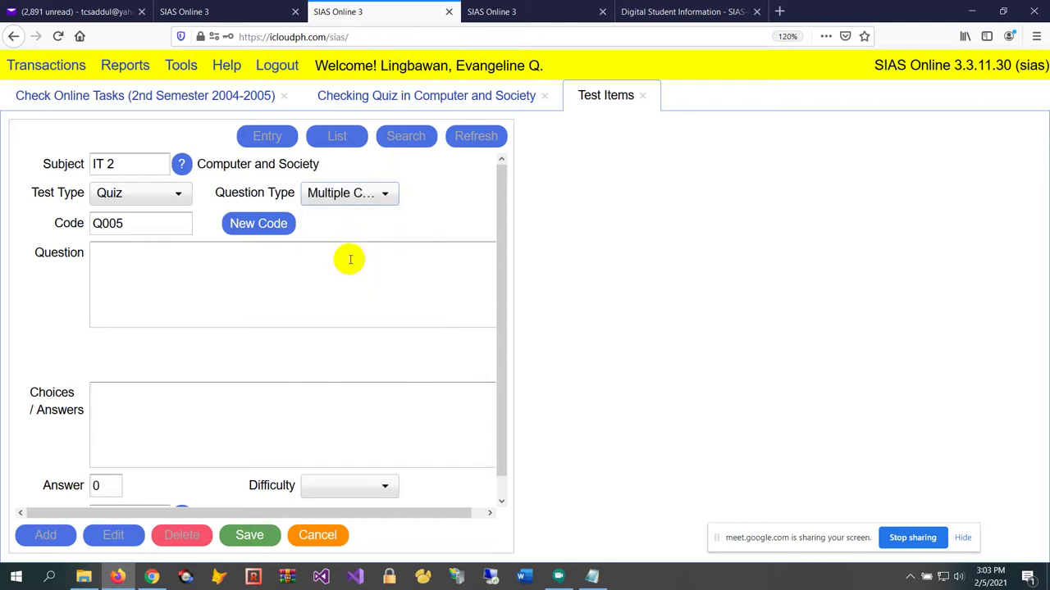
left_click(336, 274)
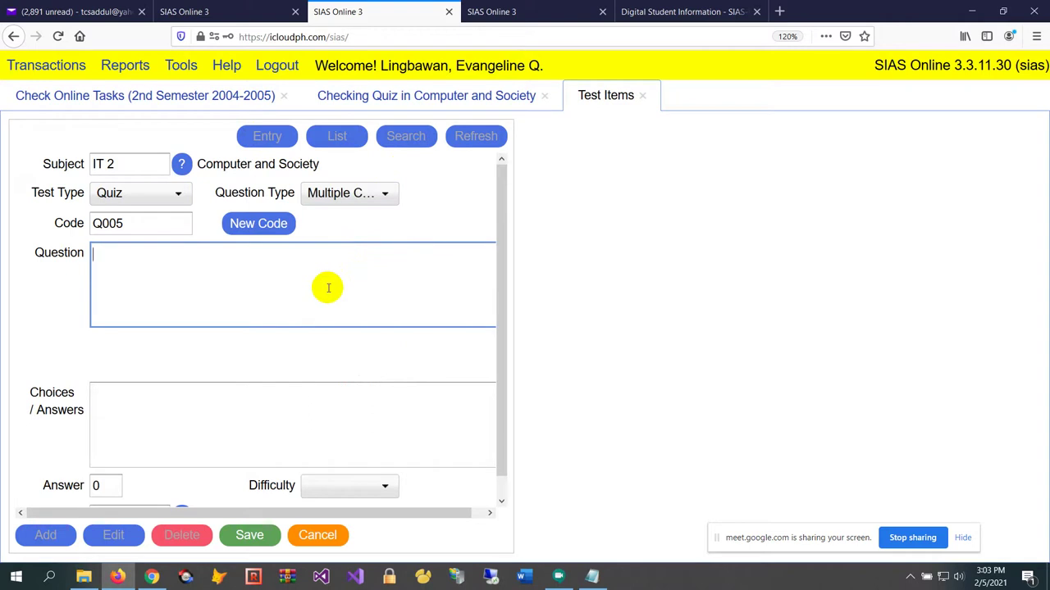
type("Read the PDF below.")
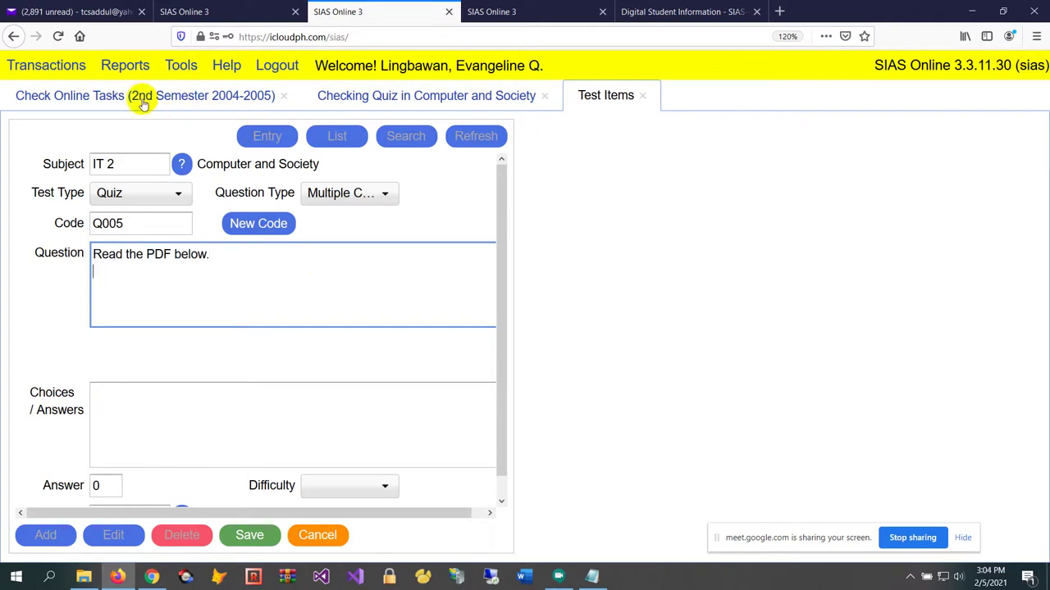
In Learning Resources, open resource R003 and preview its Chapter 1.2 tenses table PDF
left_click(22, 66)
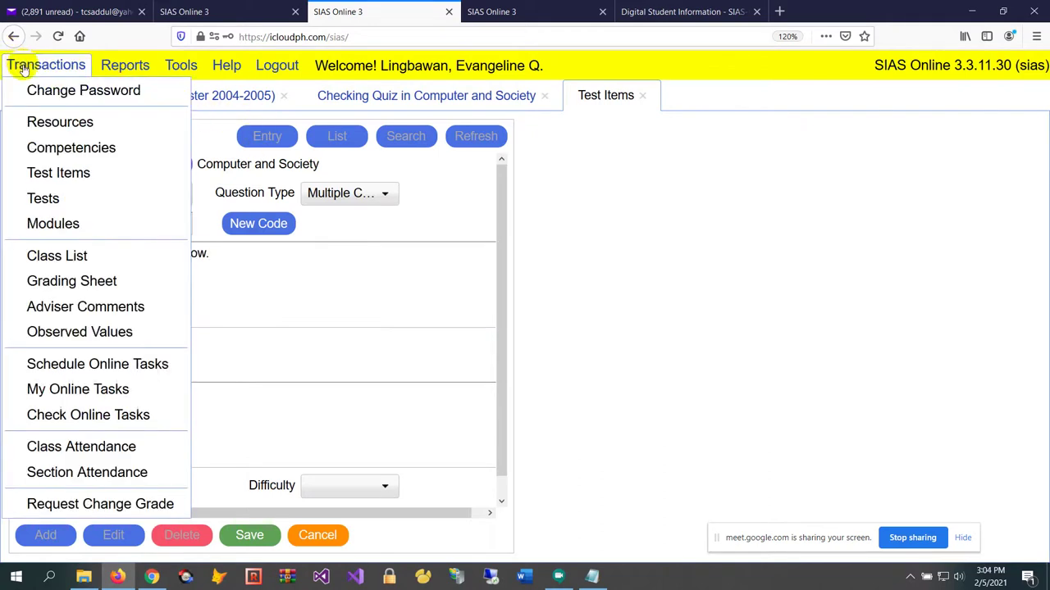
left_click(106, 120)
left_click(175, 162)
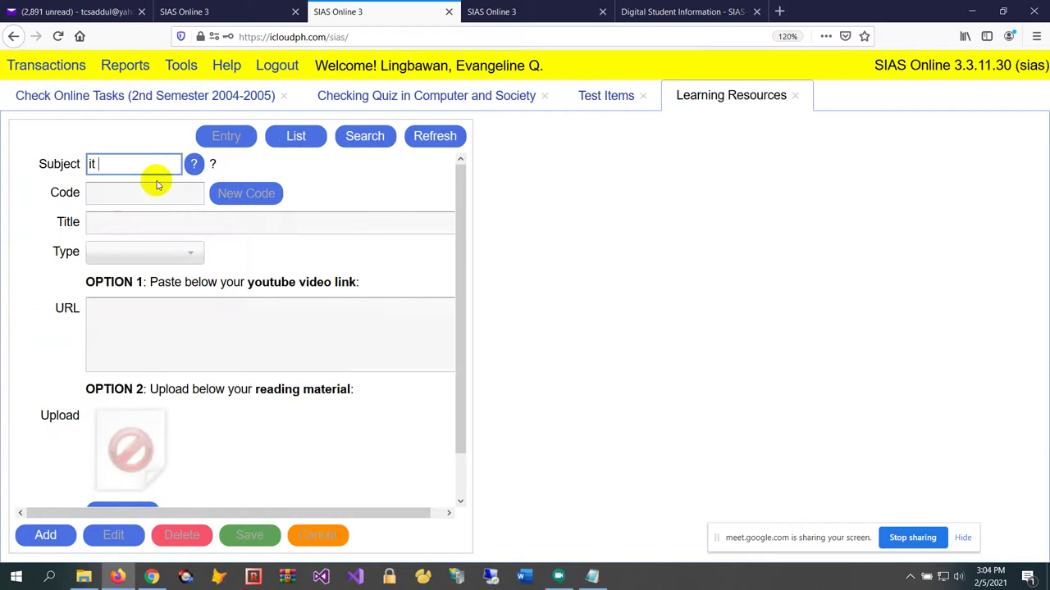
scroll(155, 182, "down", 1)
left_click(435, 137)
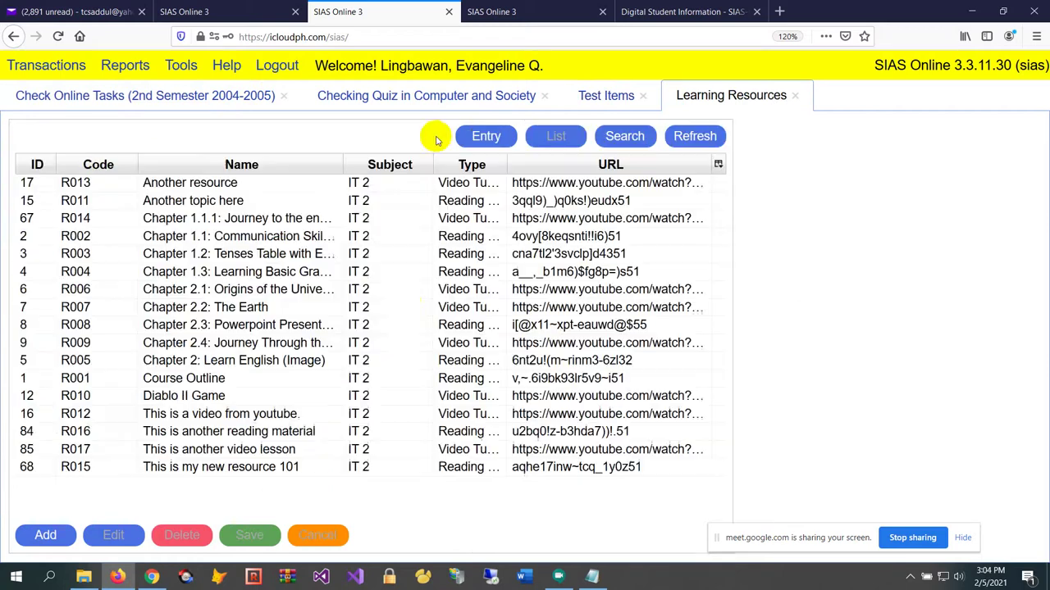
left_click(430, 275)
left_click(441, 251)
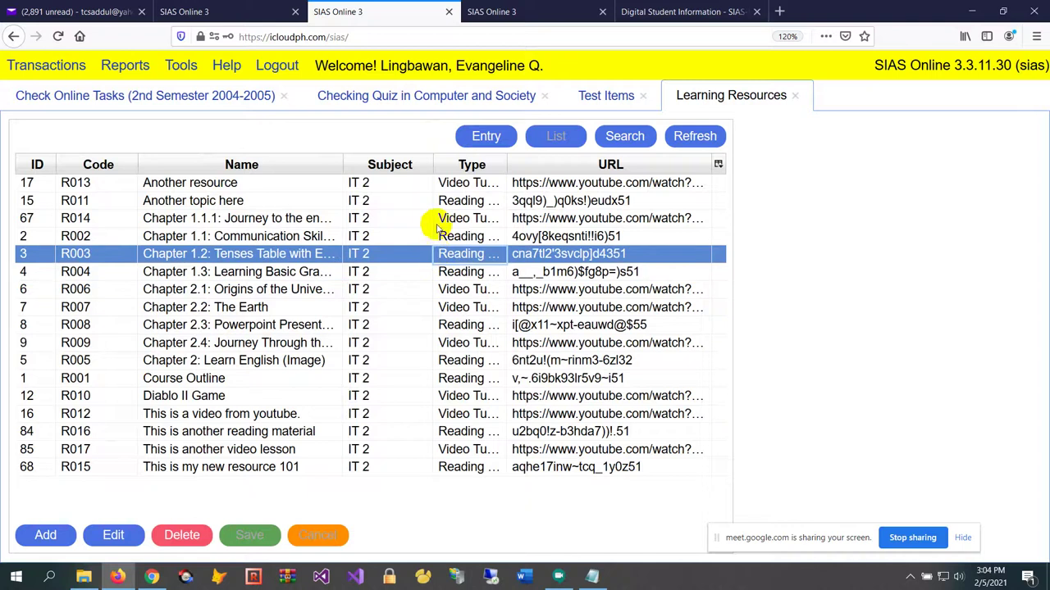
left_click(479, 138)
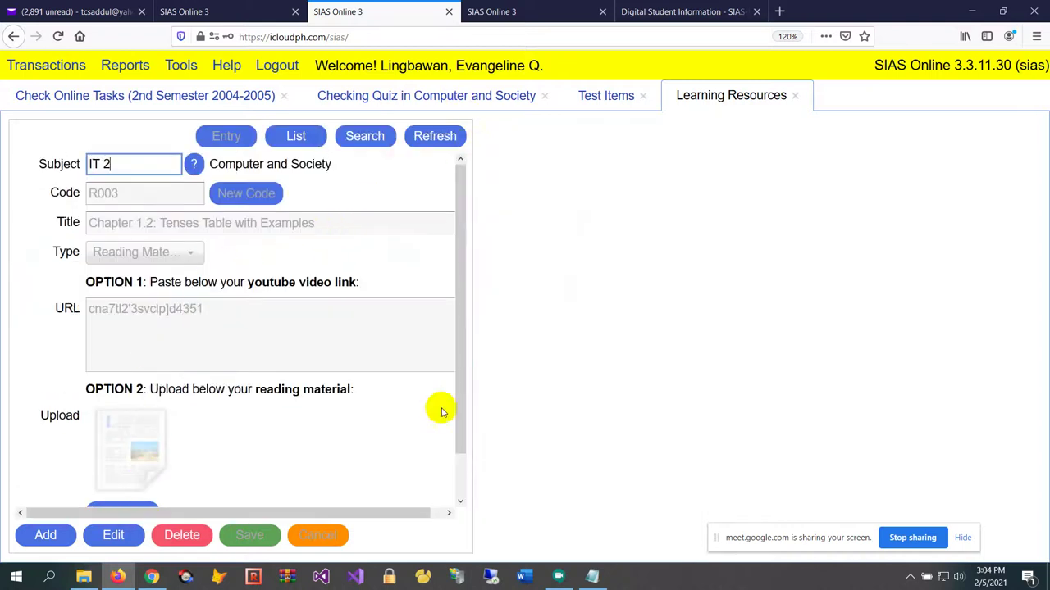
scroll(442, 398, "down", 2)
left_click(119, 467)
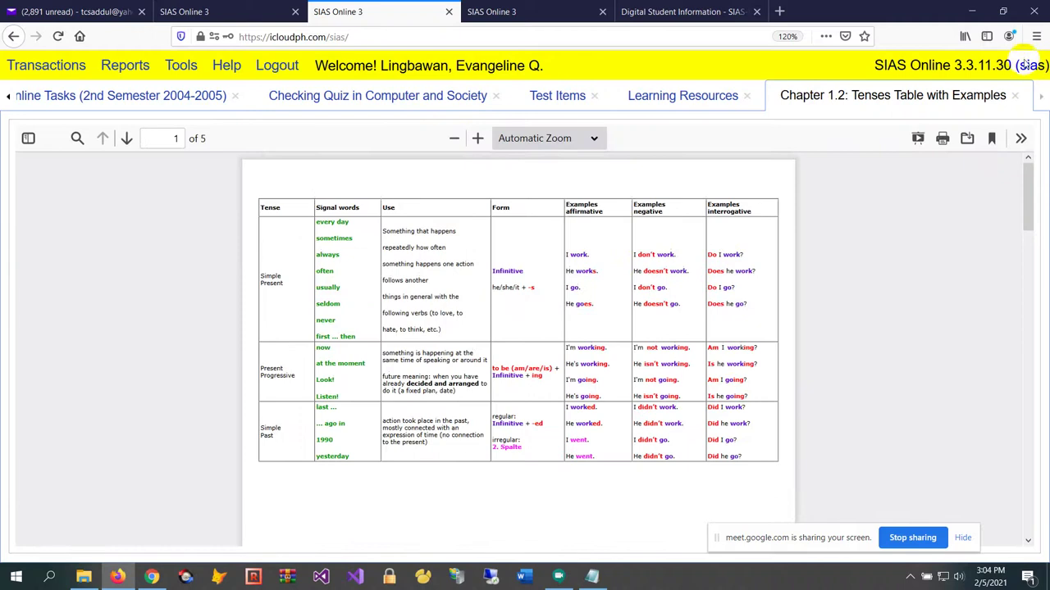
left_click(1014, 95)
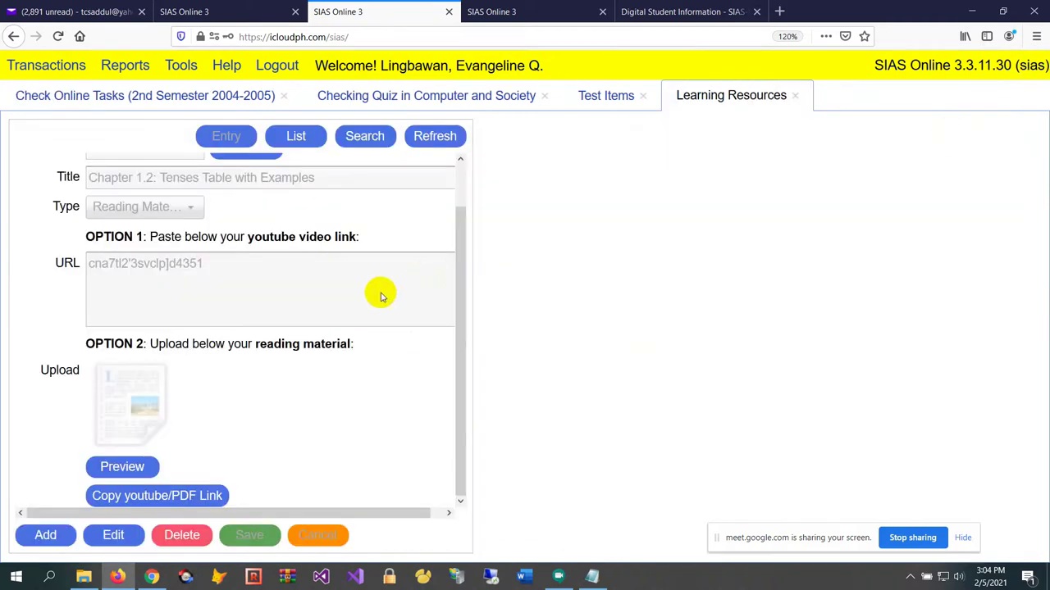
Preview the Chapter 1.1 Communication Skills PDF in resource R002 and copy its link
left_click(447, 138)
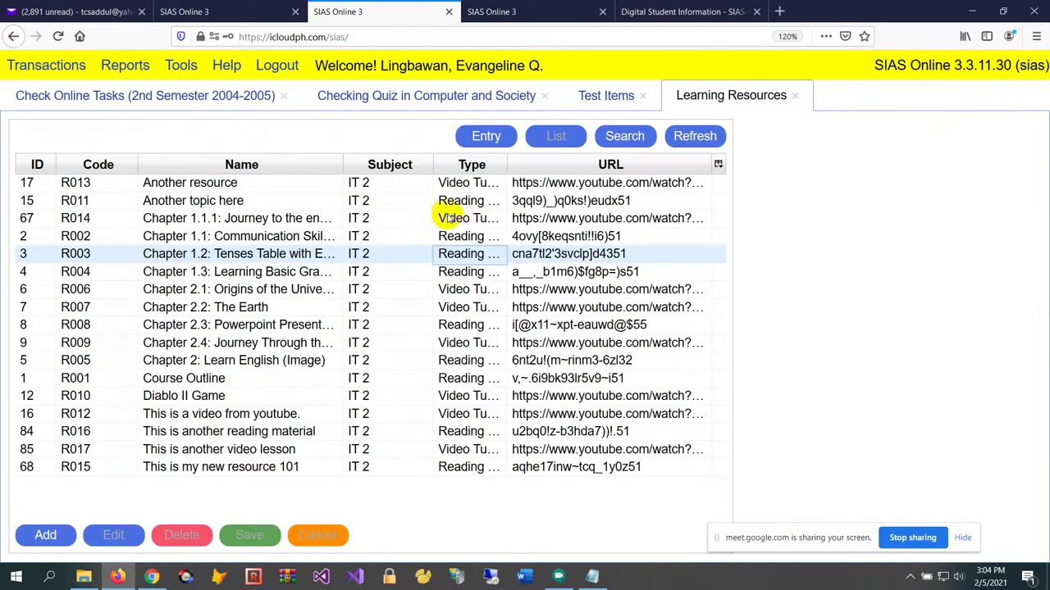
left_click(451, 201)
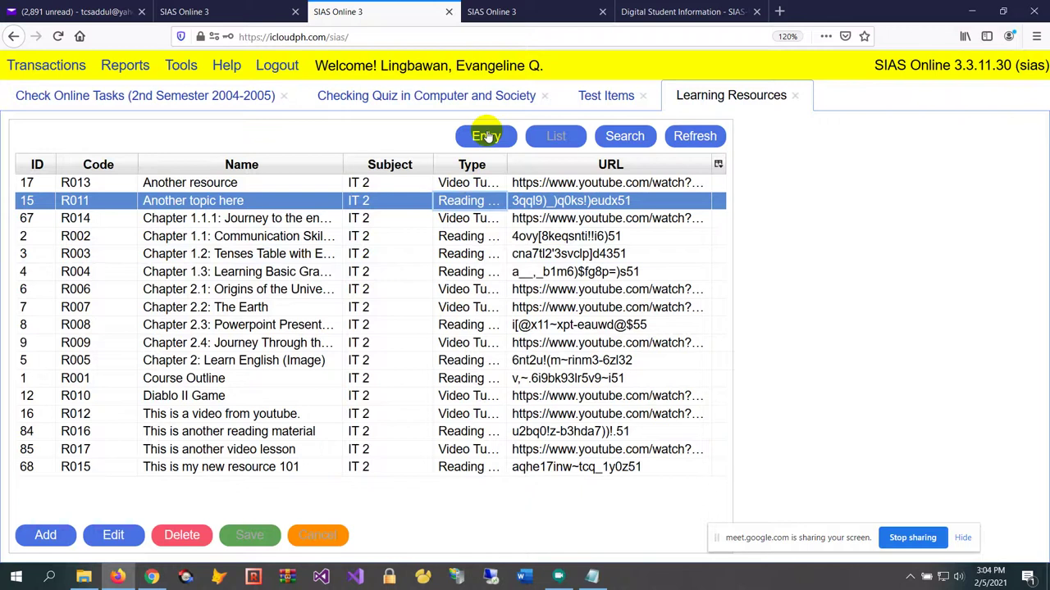
left_click(471, 241)
left_click(481, 134)
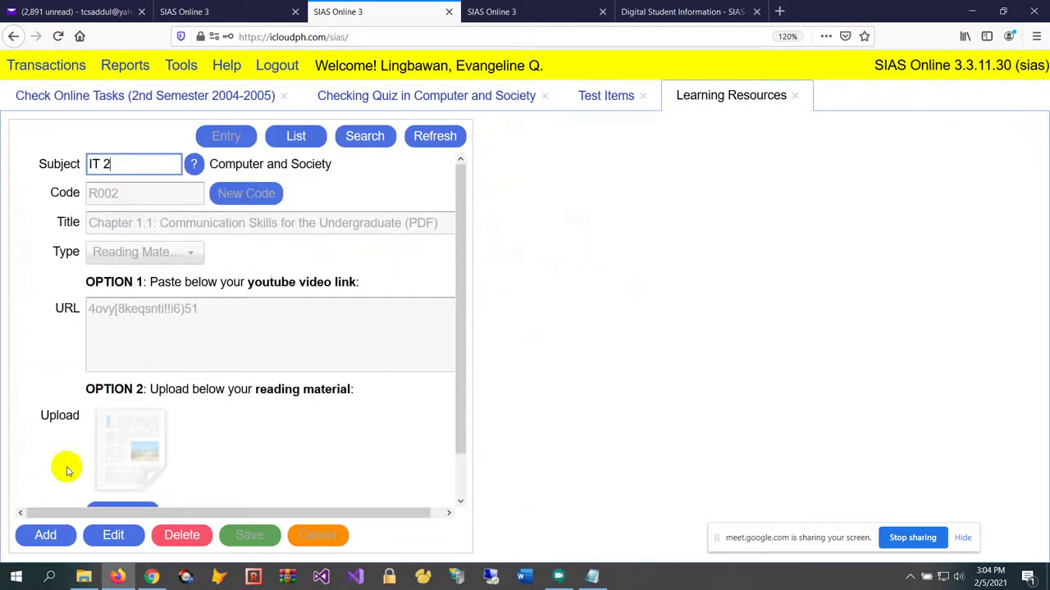
scroll(193, 451, "down", 1)
left_click(152, 467)
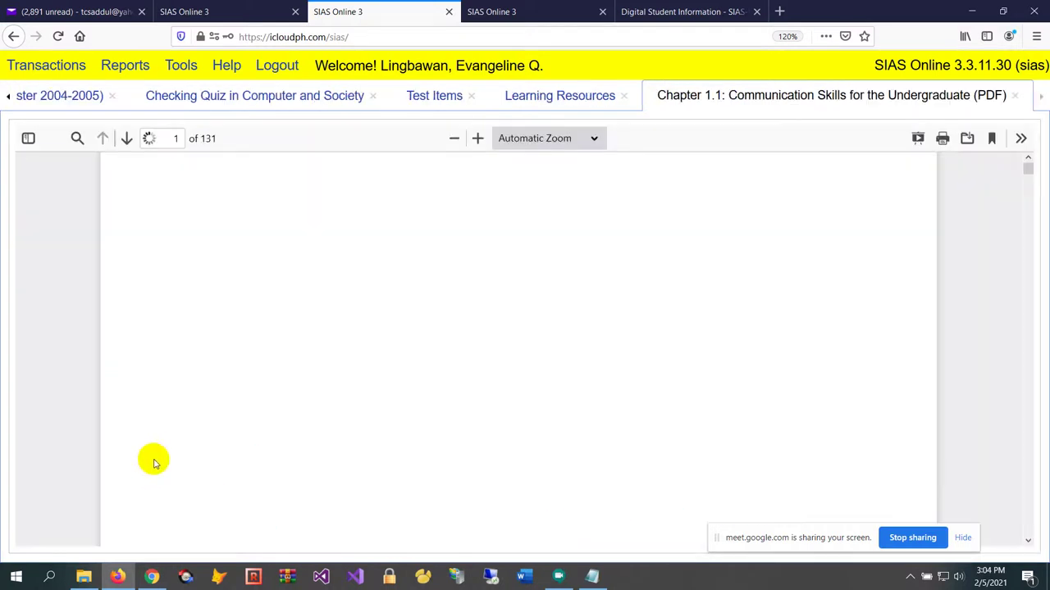
scroll(544, 375, "down", 6)
scroll(544, 377, "up", 6)
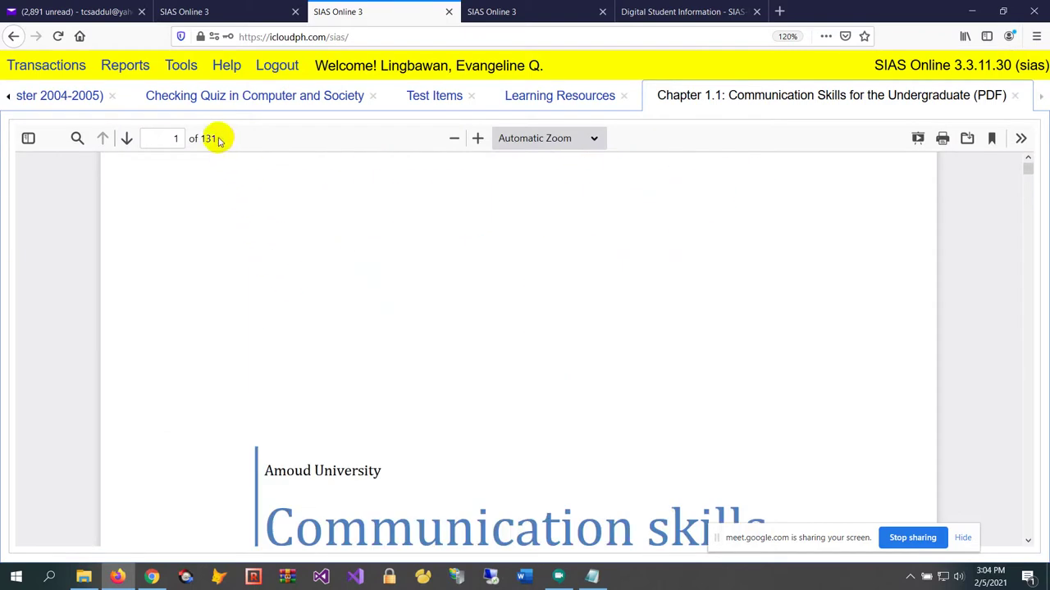
left_click(1015, 95)
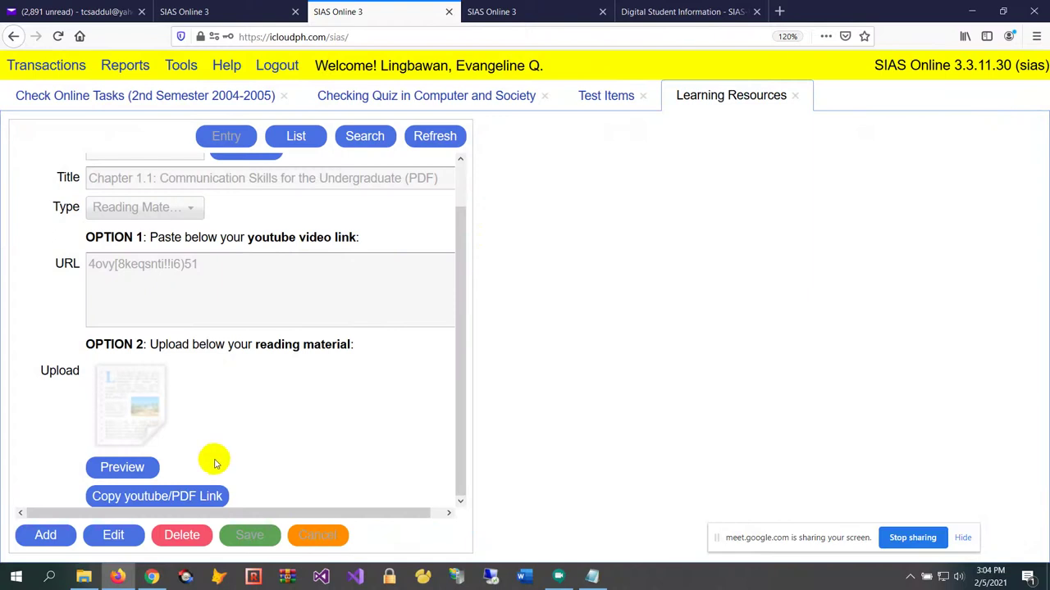
left_click(163, 500)
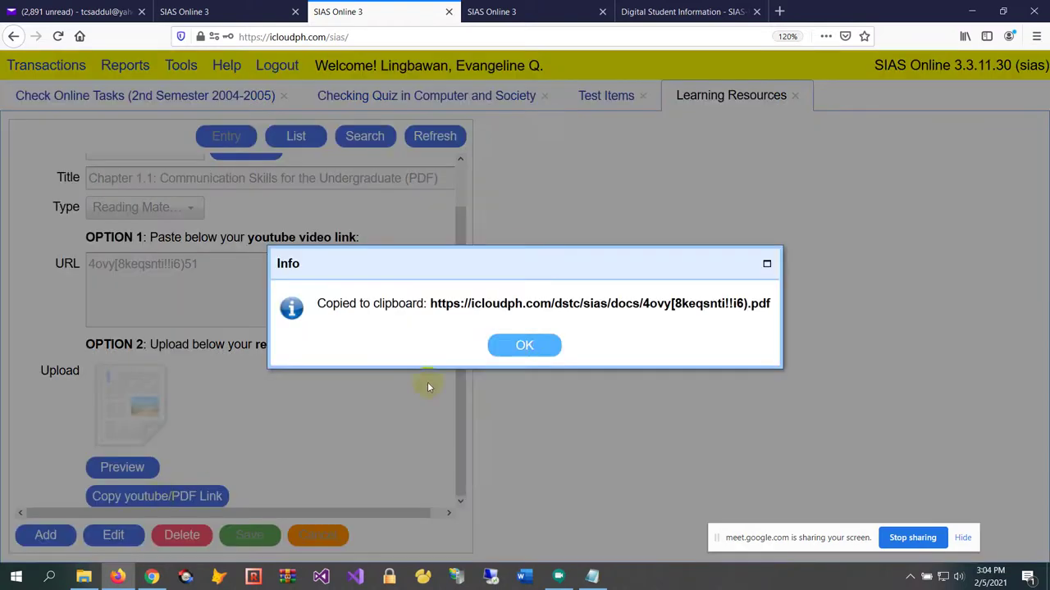
left_click(522, 346)
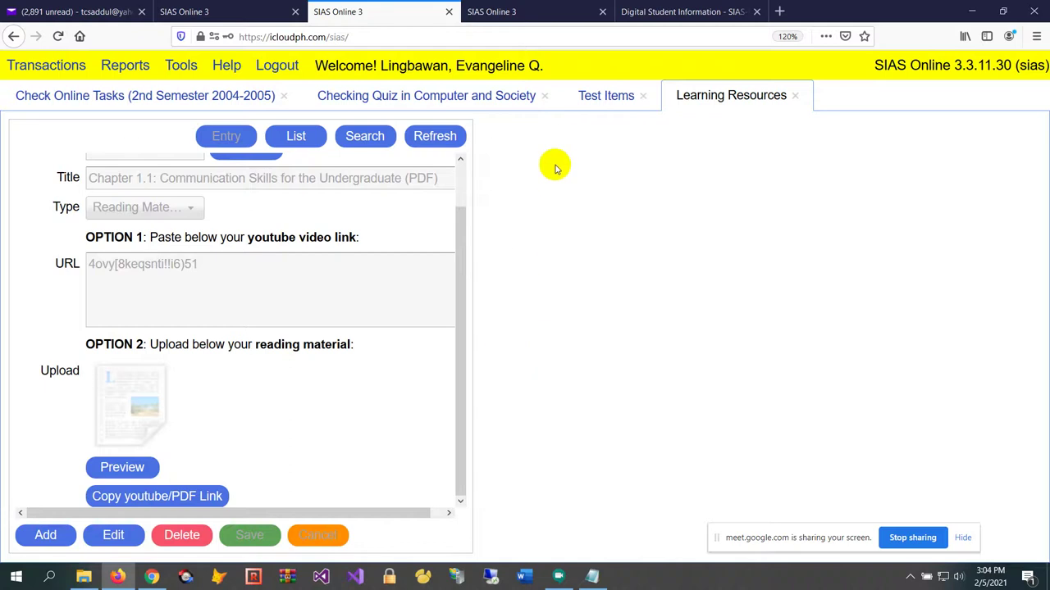
left_click(611, 95)
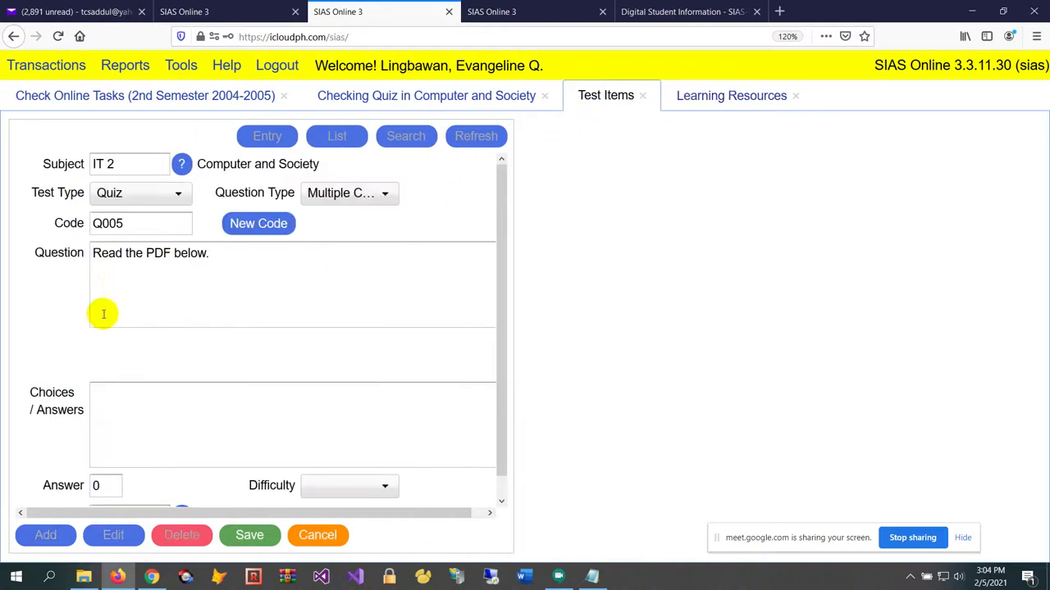
Embed the copied Chapter 1.1 PDF link in a <frame> tag on the question's second line
left_click(117, 276)
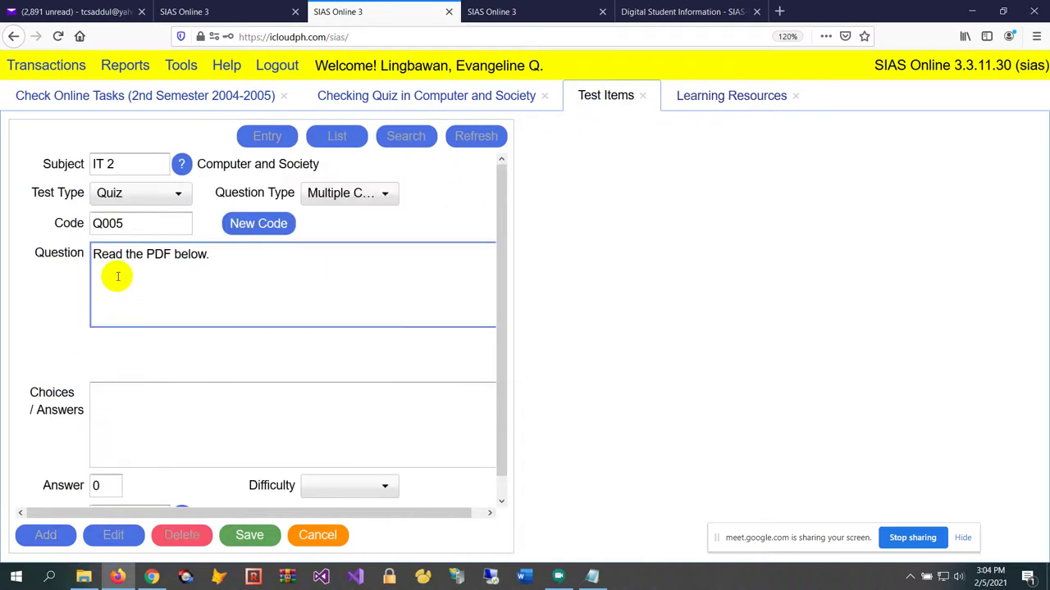
type("<frame")
key("ctrl+v")
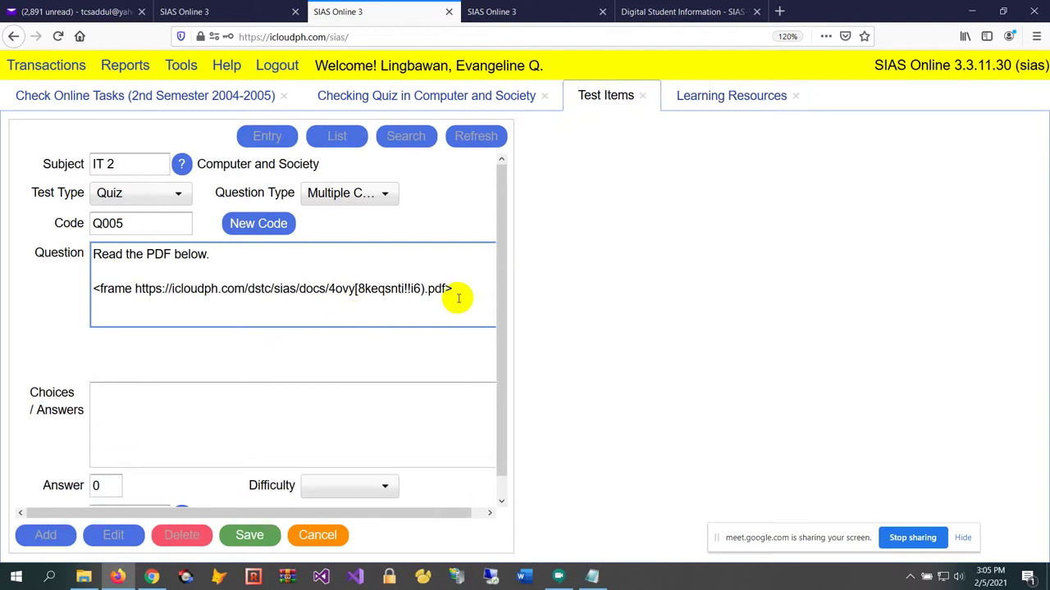
key("Return")
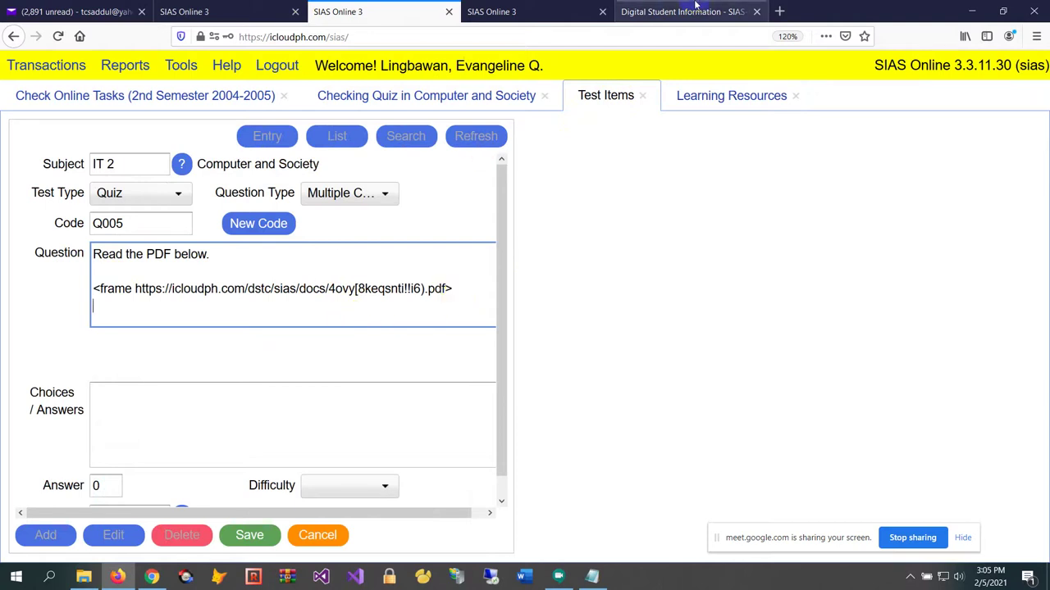
On YouTube, search 'tom jones', open the It's Not Unusual Voice UK video and select its address
left_click(778, 11)
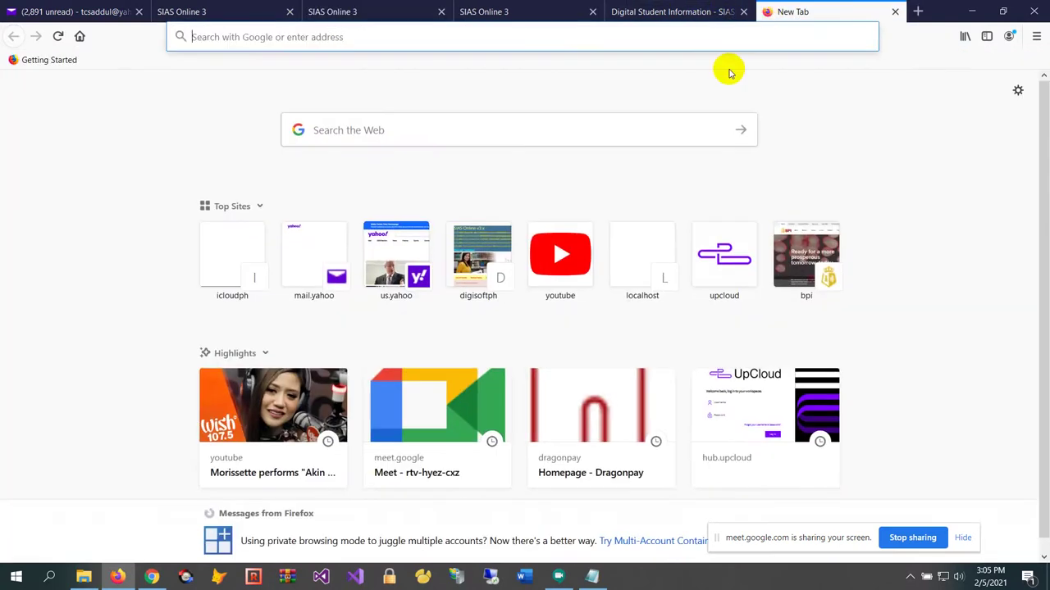
type("youtube.com")
key("Return")
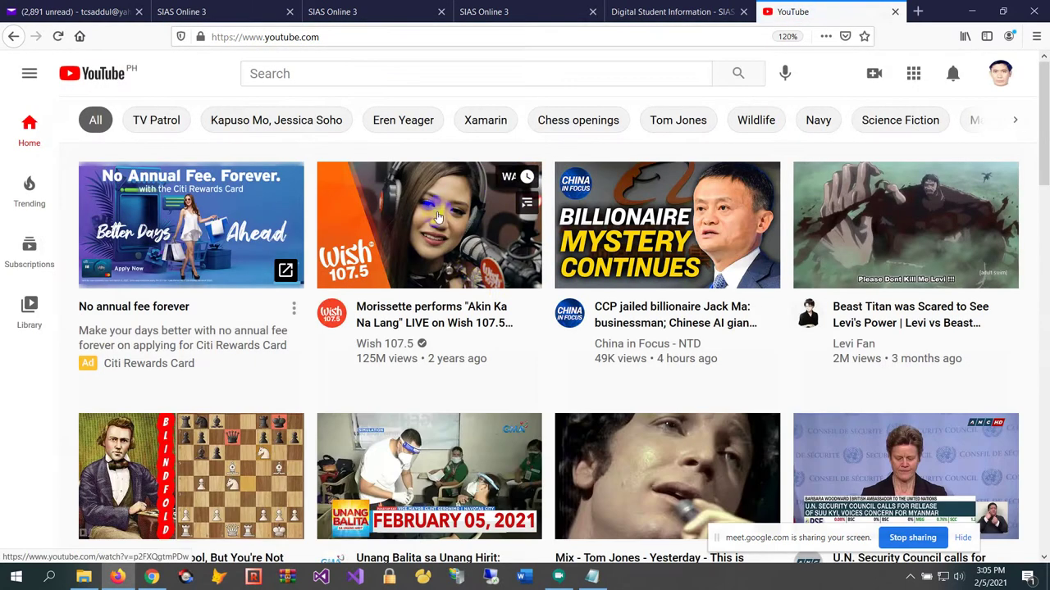
scroll(475, 295, "down", 2)
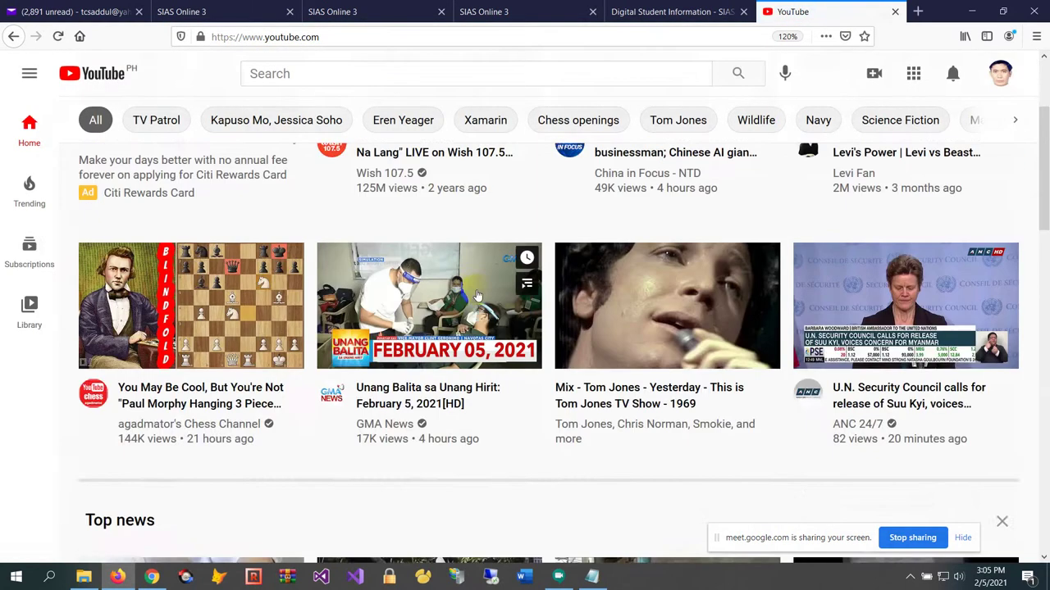
left_click(691, 295)
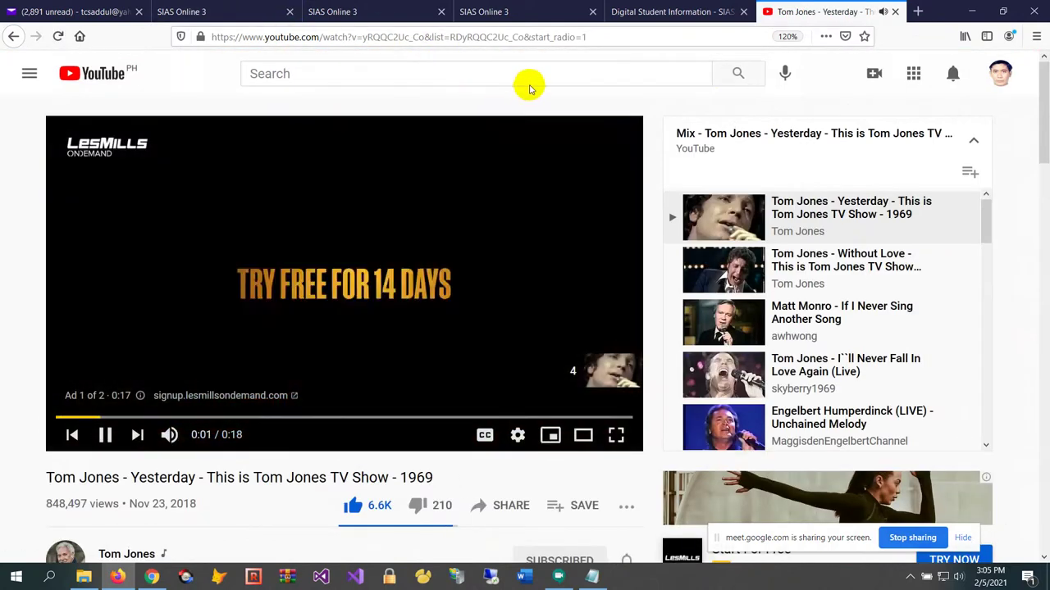
left_click(523, 81)
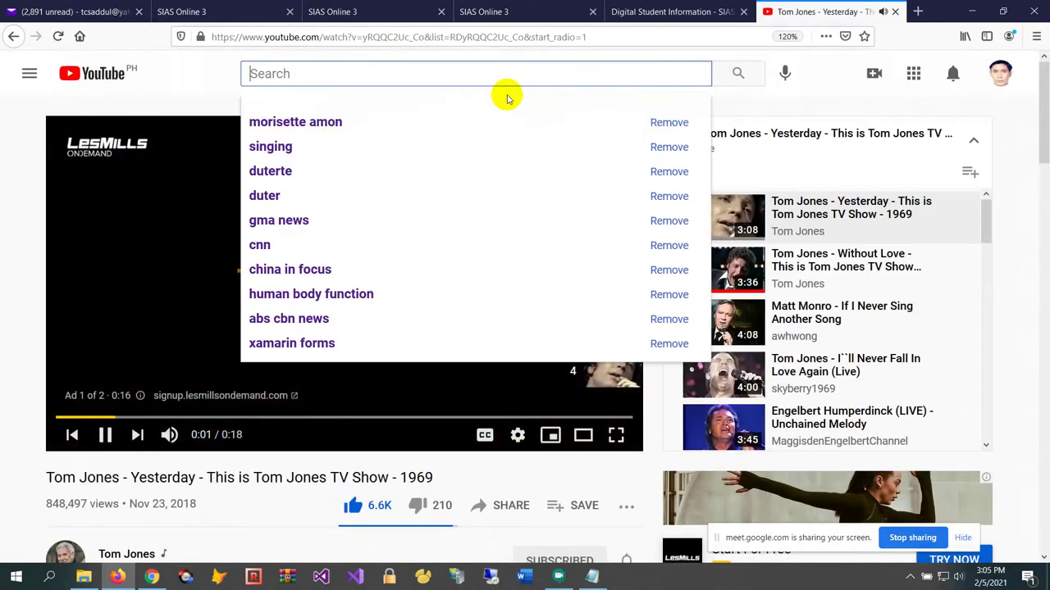
type("tom jones")
key("Return")
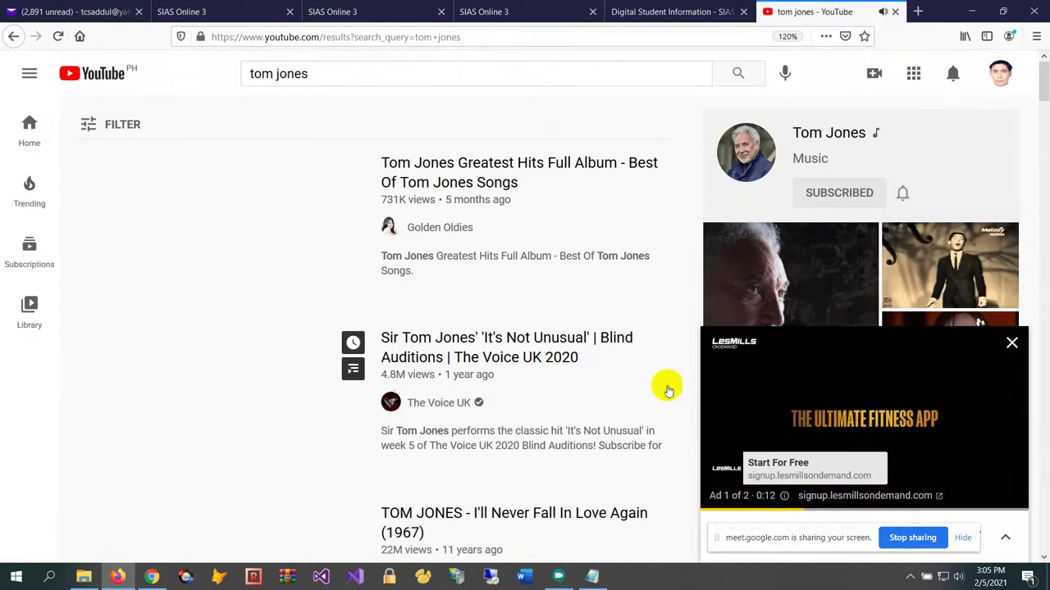
left_click(320, 466)
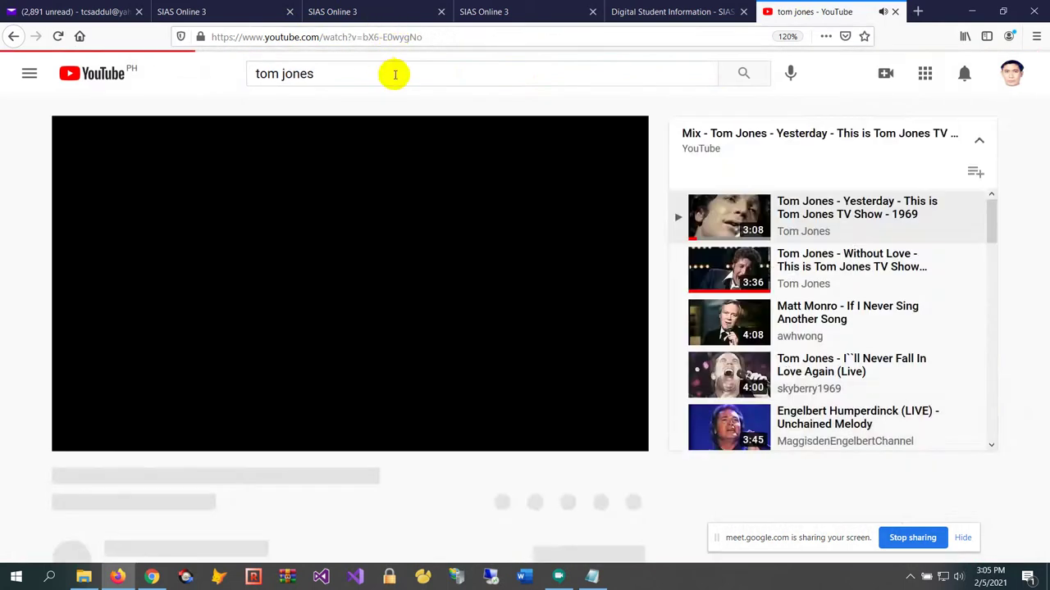
left_click(450, 38)
key("ctrl+c")
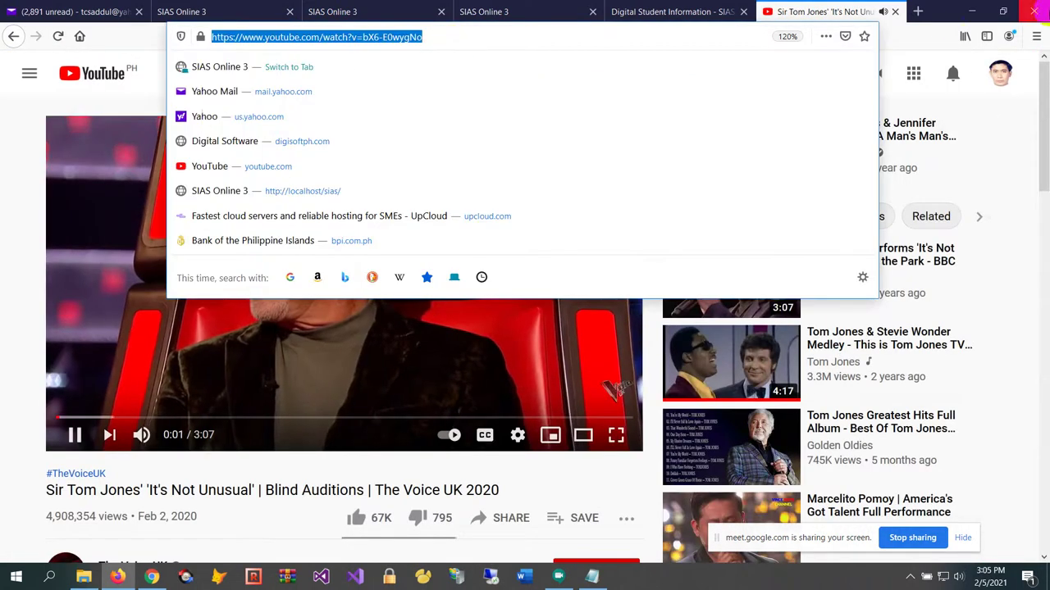
left_click(895, 11)
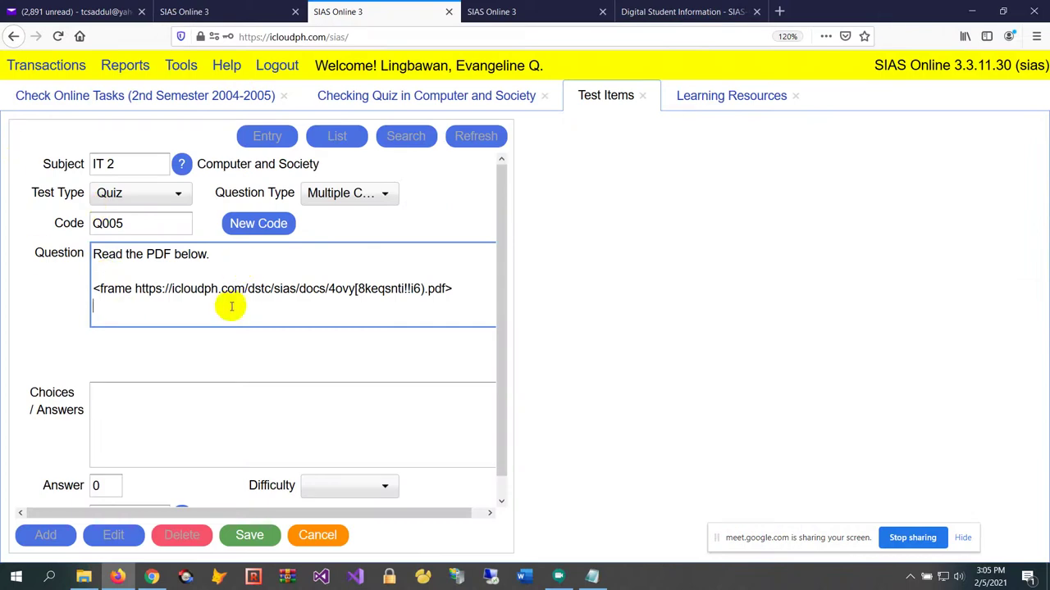
Add 'Here is a video of Tom Jones:' and a <frame> line with the pasted YouTube link
type("Here is a")
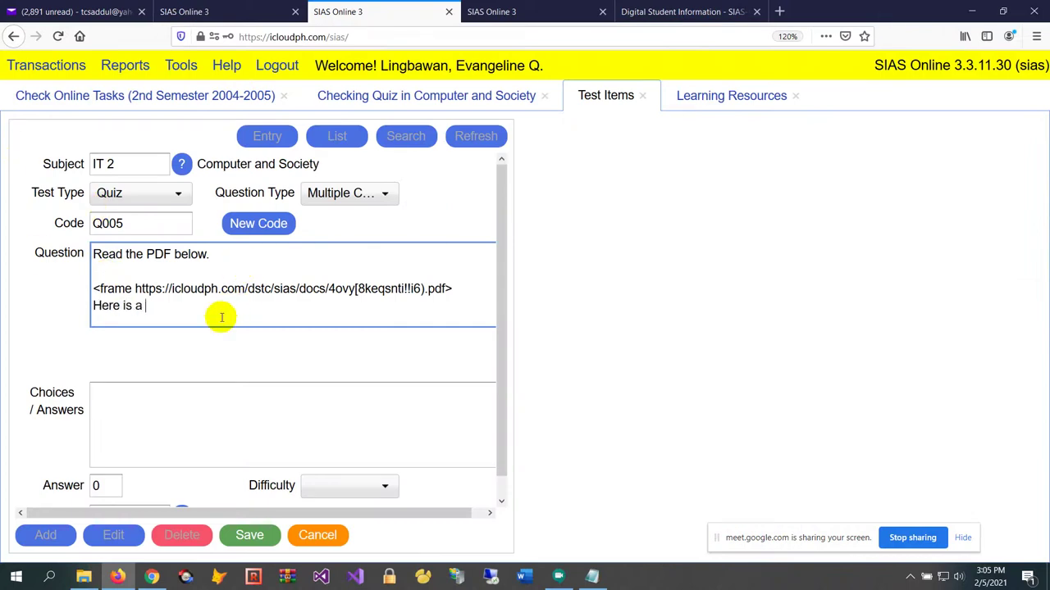
type(" video of Tom Jone")
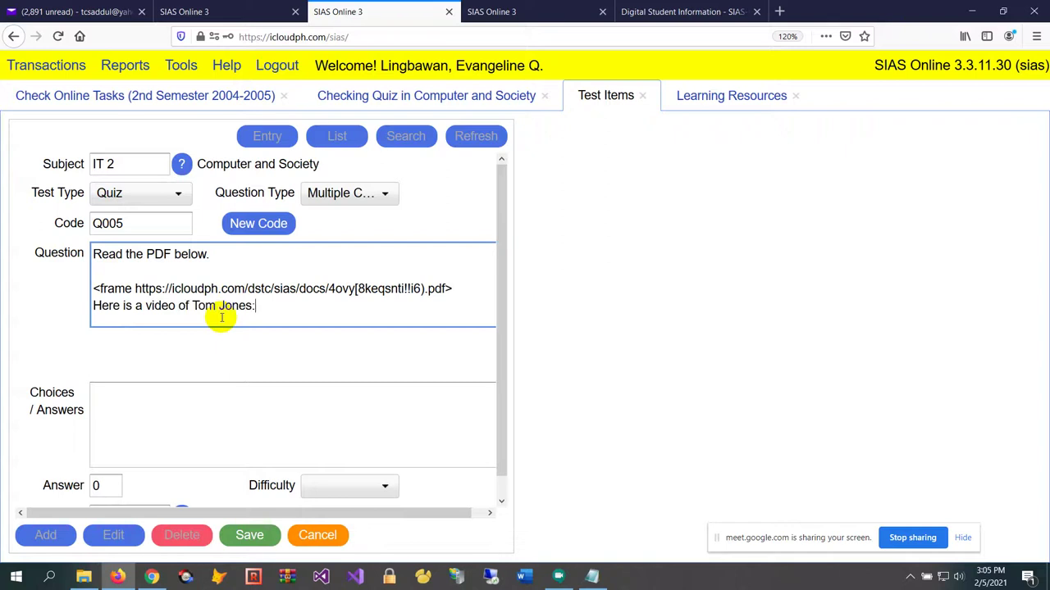
type("s:")
key("Return")
key("Return")
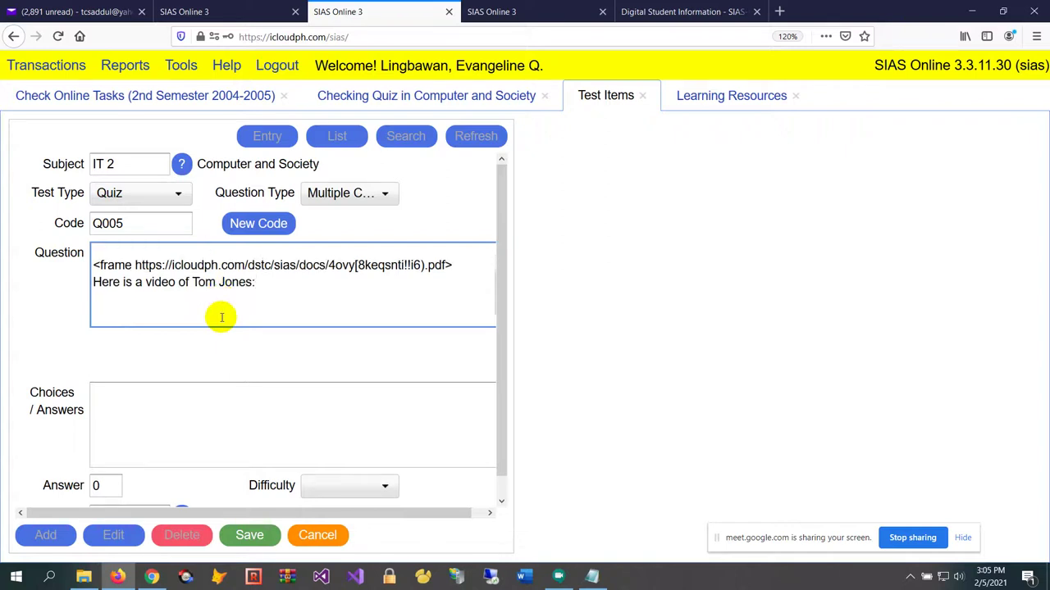
type("<frame")
key("ctrl+v")
type(">")
key("Return")
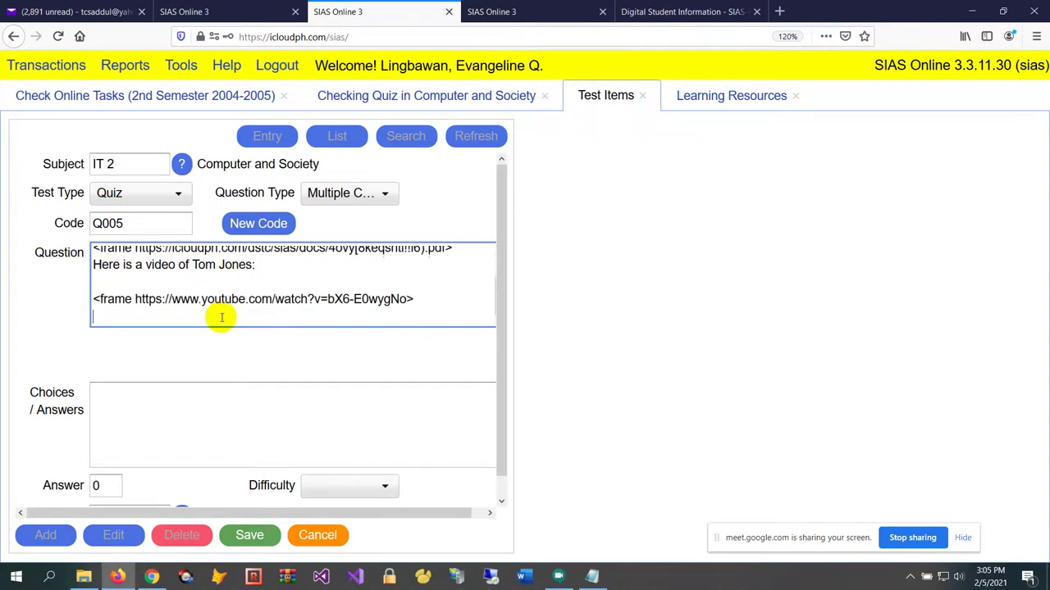
Add the question line 'Who is the singer?' below the video frame
type("sdfdsf sd")
key("BackSpace")
key("BackSpace")
key("BackSpace")
type("Who is the singer")
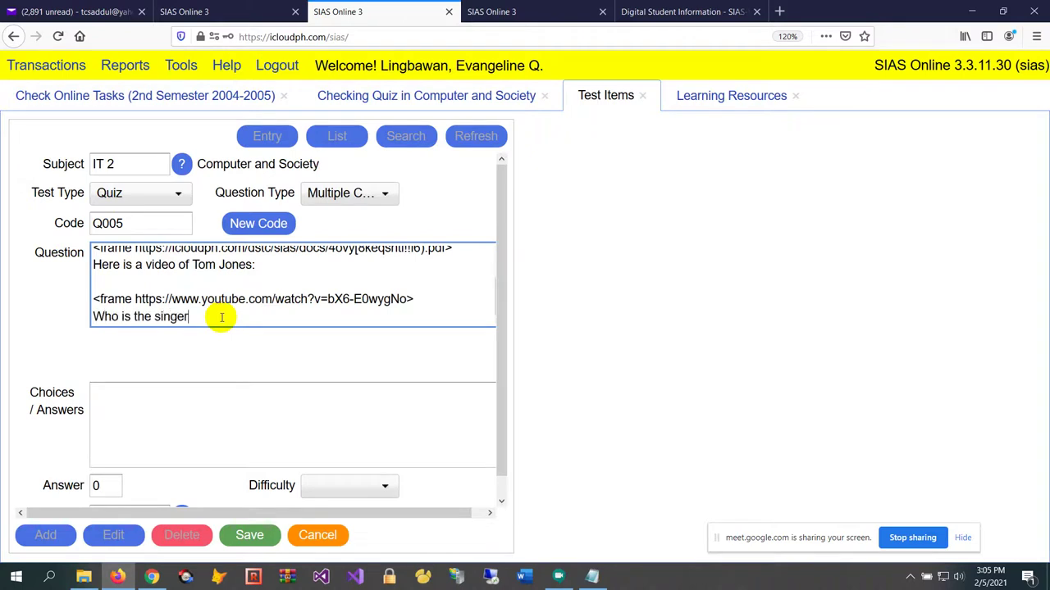
key("Up")
key("Up")
key("Up")
key("Up")
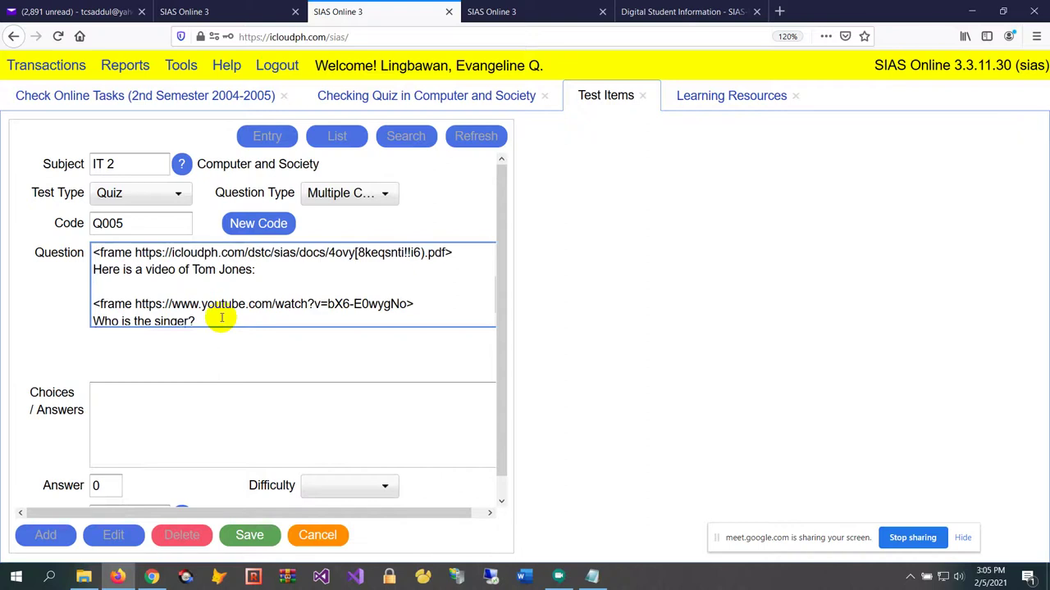
key("Down")
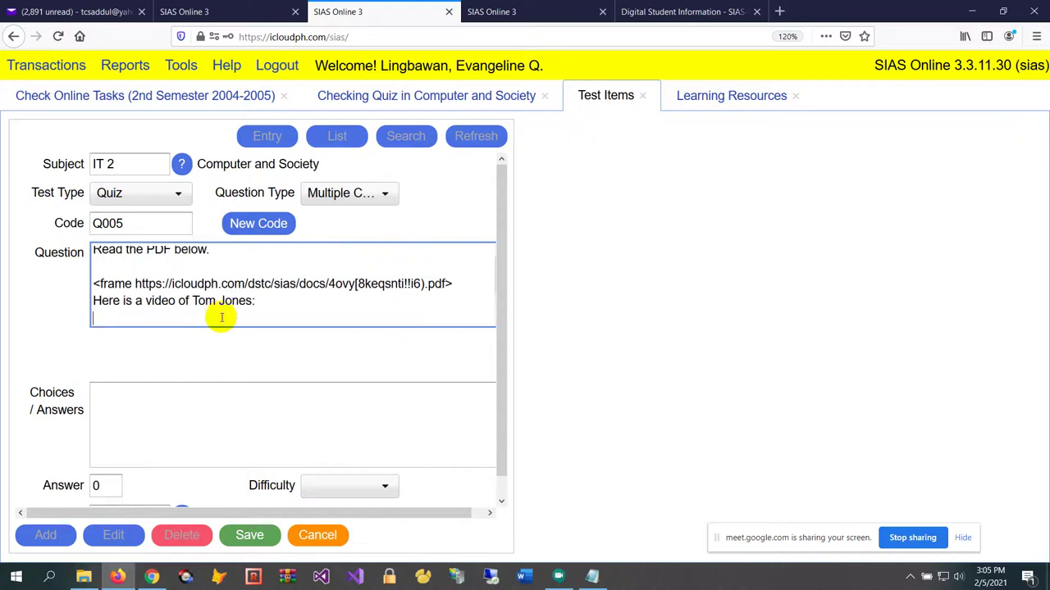
scroll(181, 370, "down", 1)
left_click(182, 385)
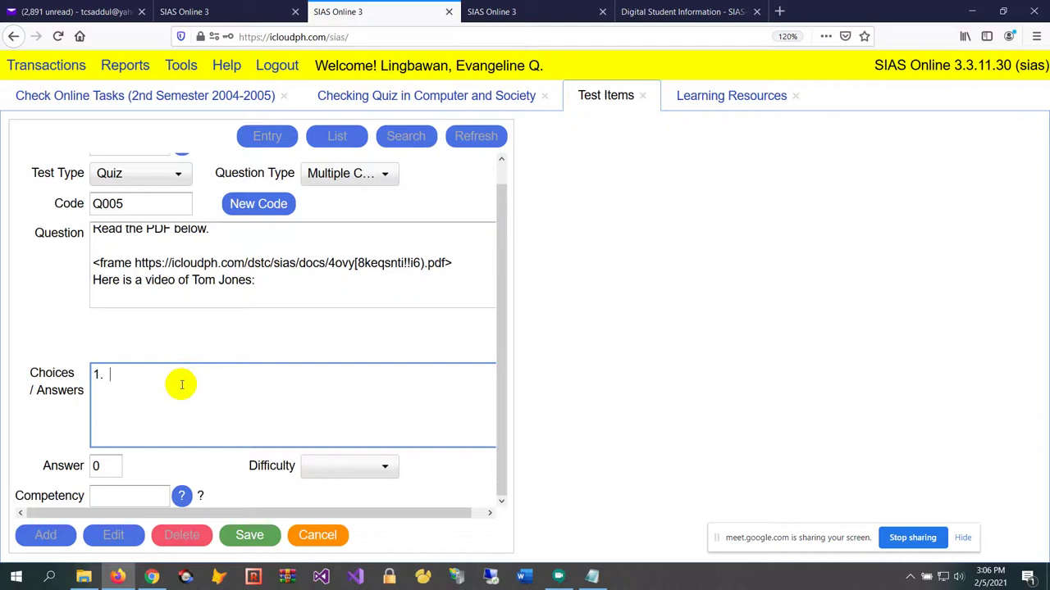
Enter choices Humperdink, Tom Jones, Matt Monro, Johnny Mattis and None of the above
type("Humperdink")
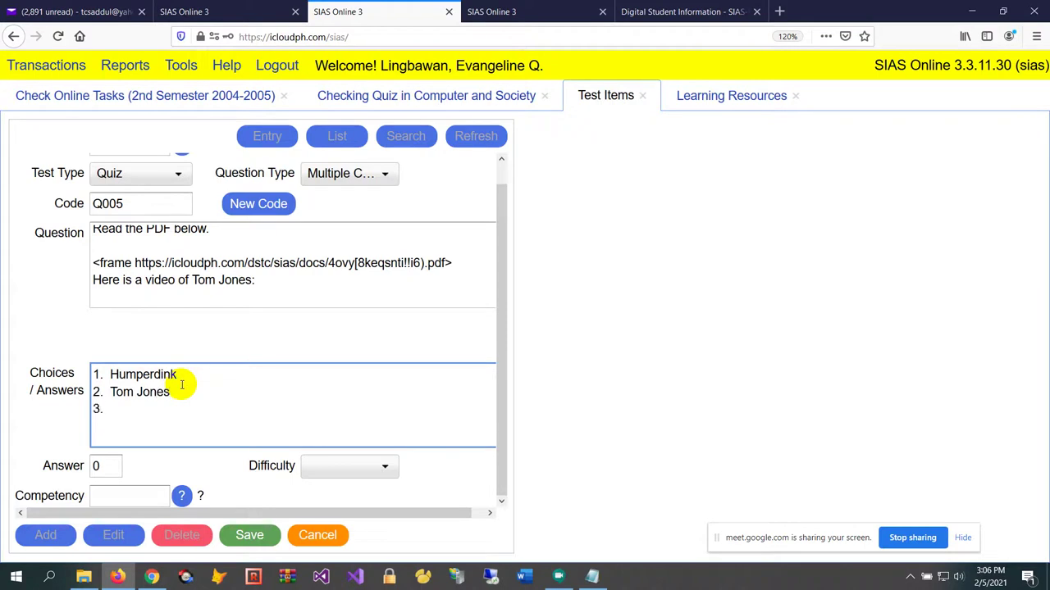
type("Mon")
type("hnn")
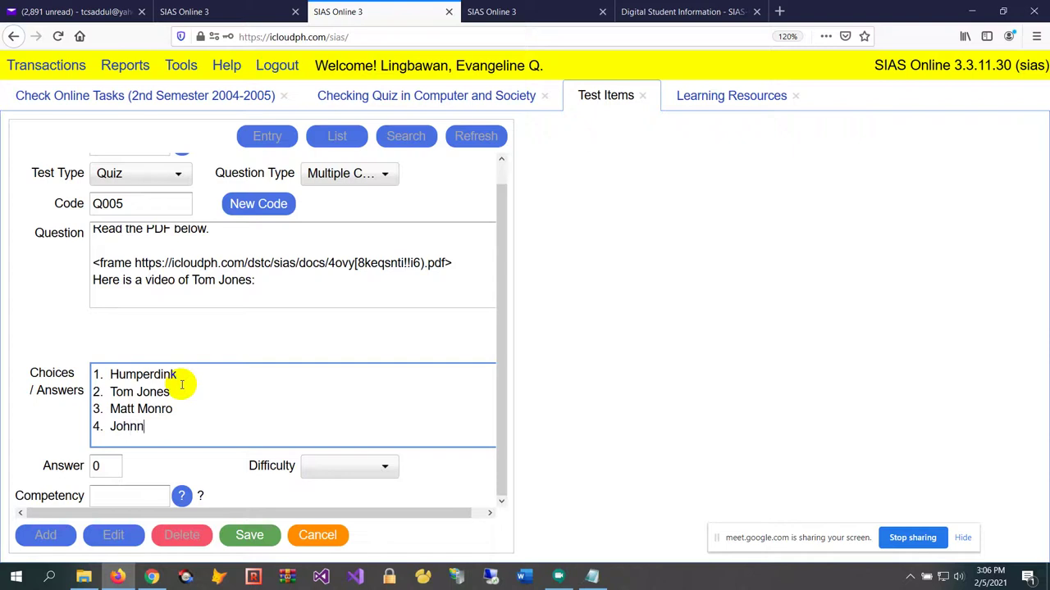
type("y Mattis")
key("Return")
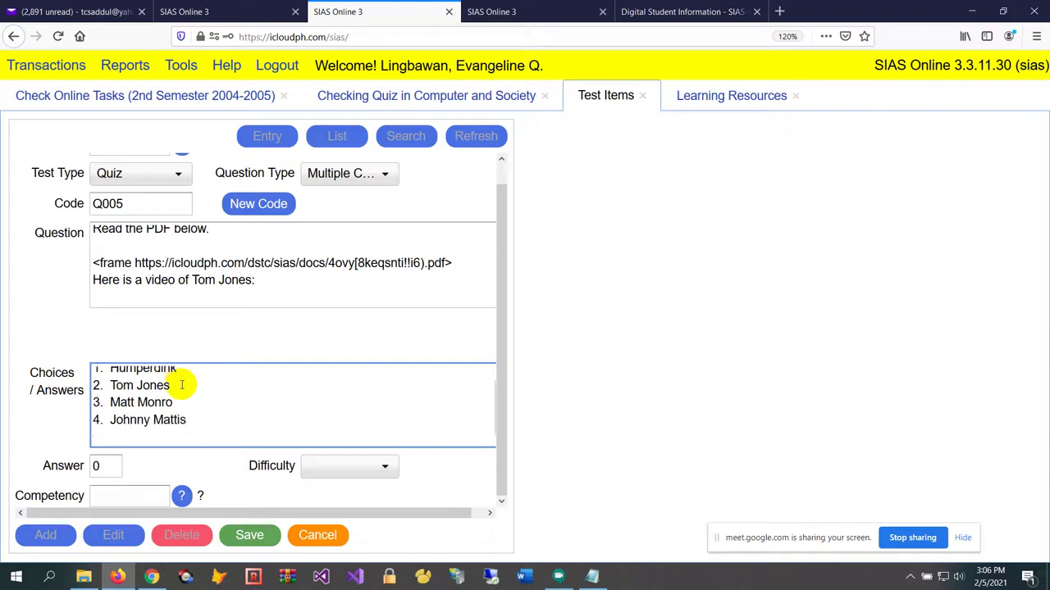
type("None of the above")
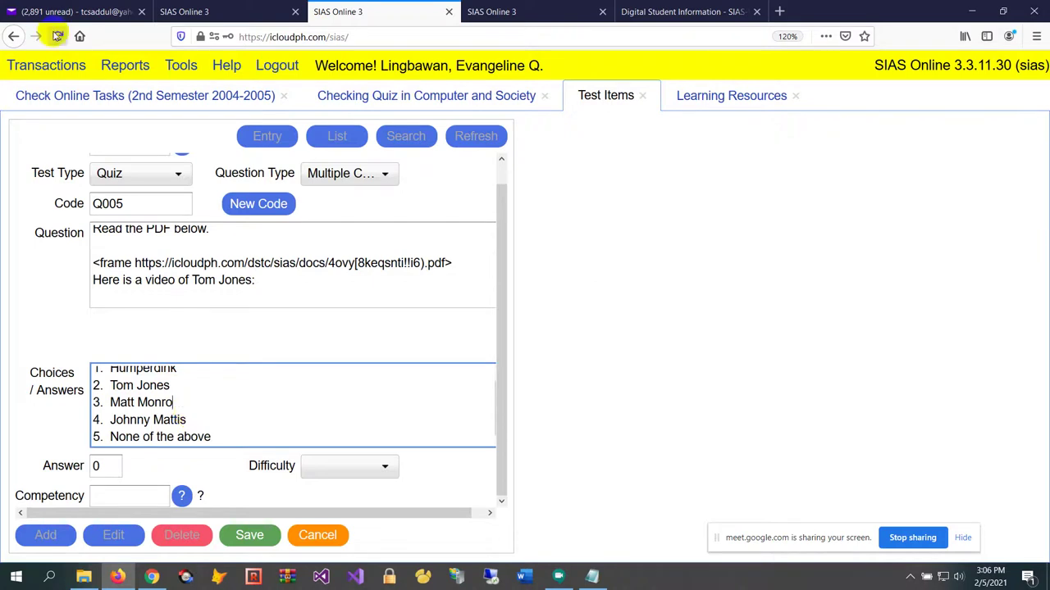
left_click(178, 386)
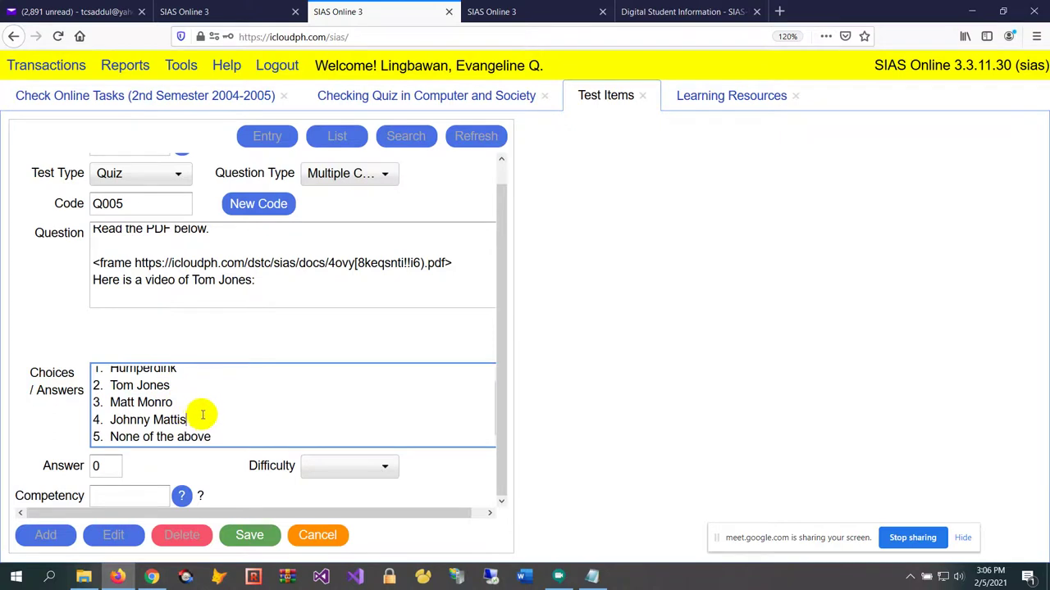
scroll(251, 306, "up", 1)
scroll(349, 288, "down", 1)
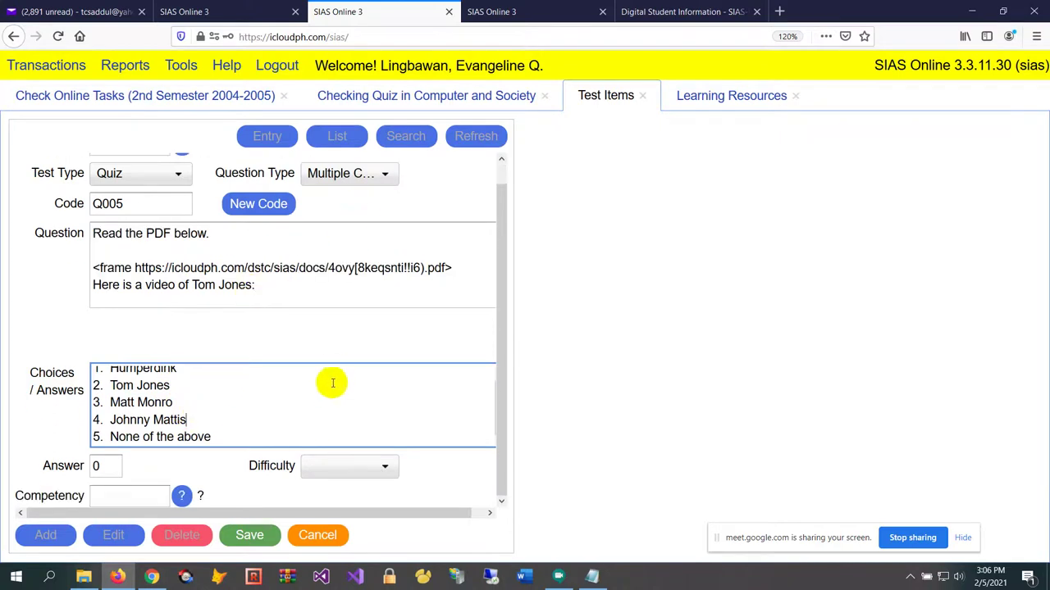
scroll(318, 365, "up", 2)
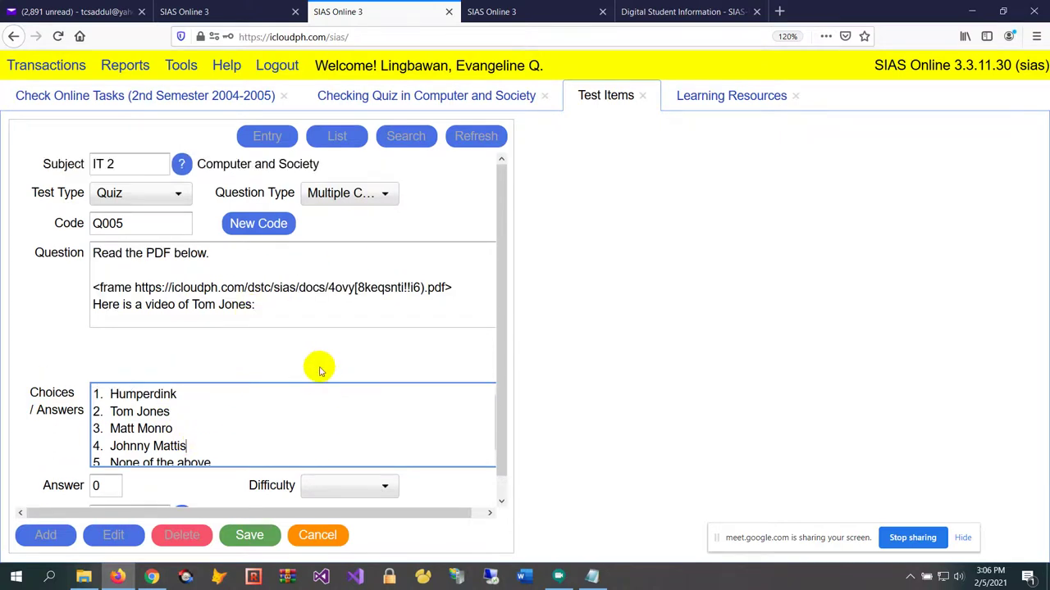
scroll(314, 363, "down", 2)
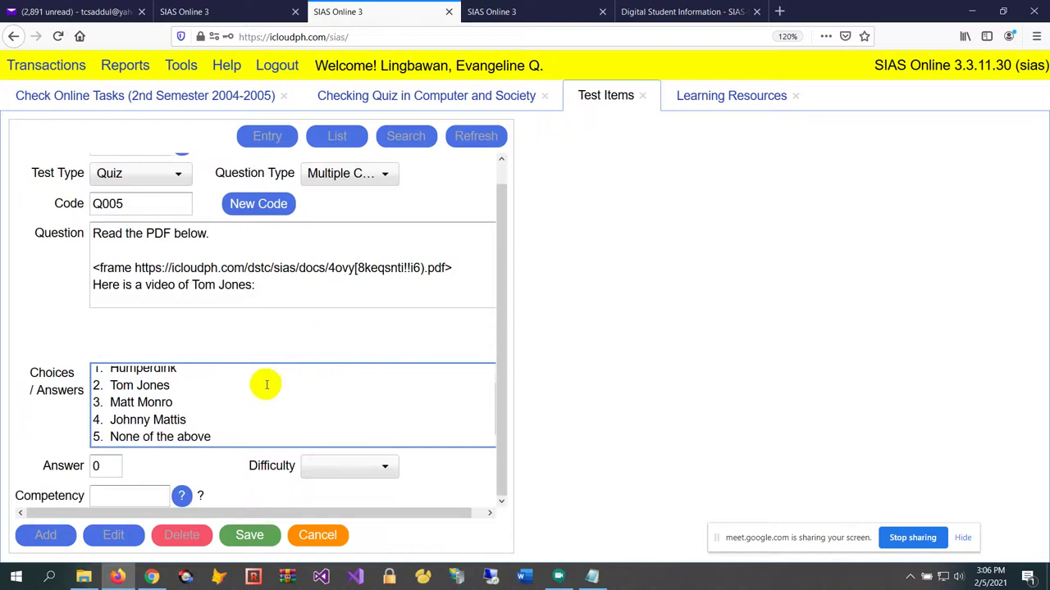
scroll(249, 381, "up", 2)
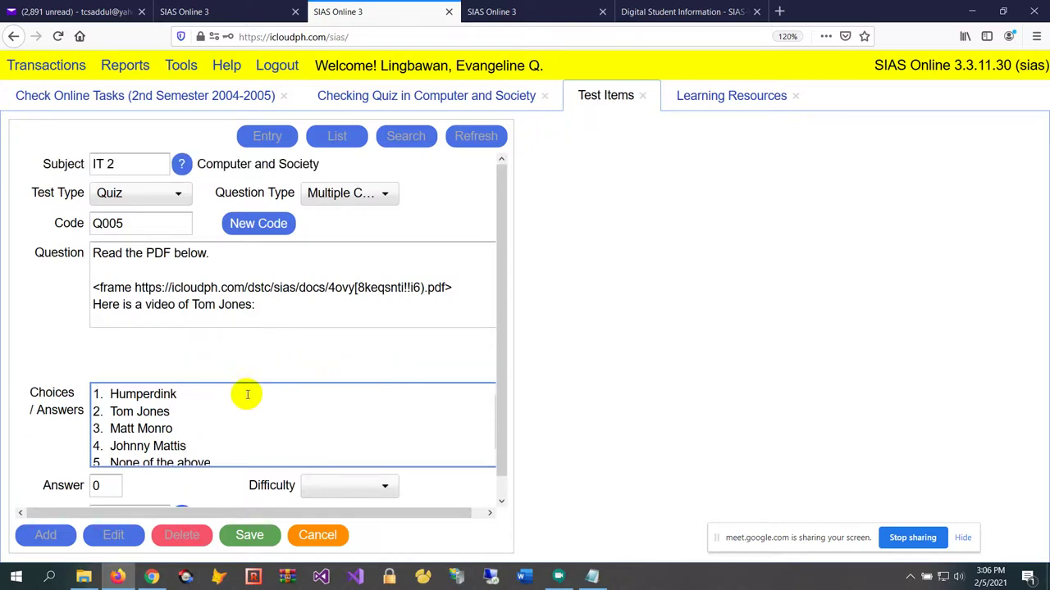
Search Google for 'tom jones' in a new browser tab
left_click(779, 12)
type("tom h")
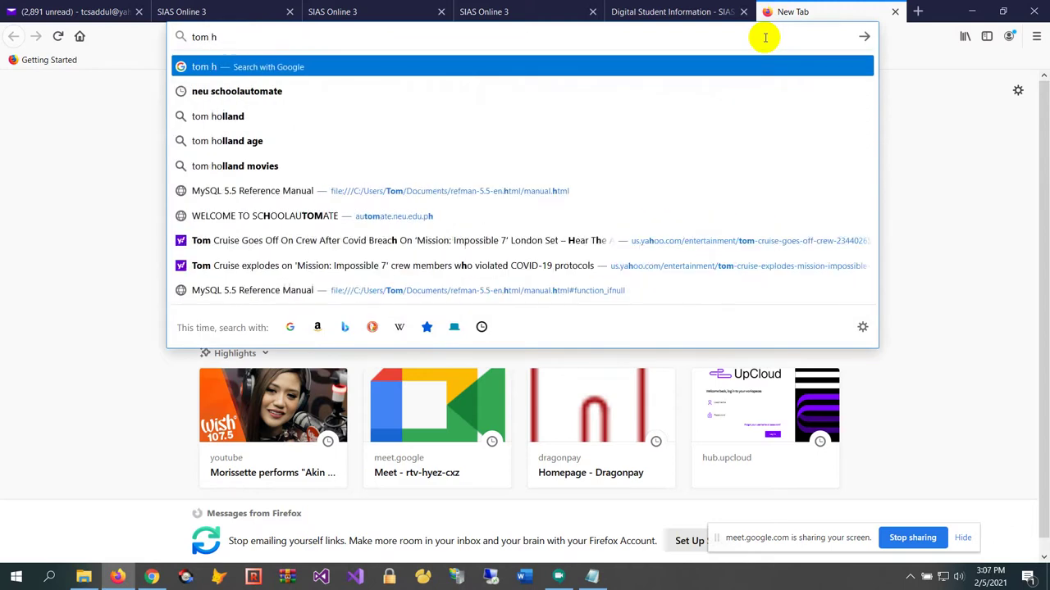
key("BackSpace")
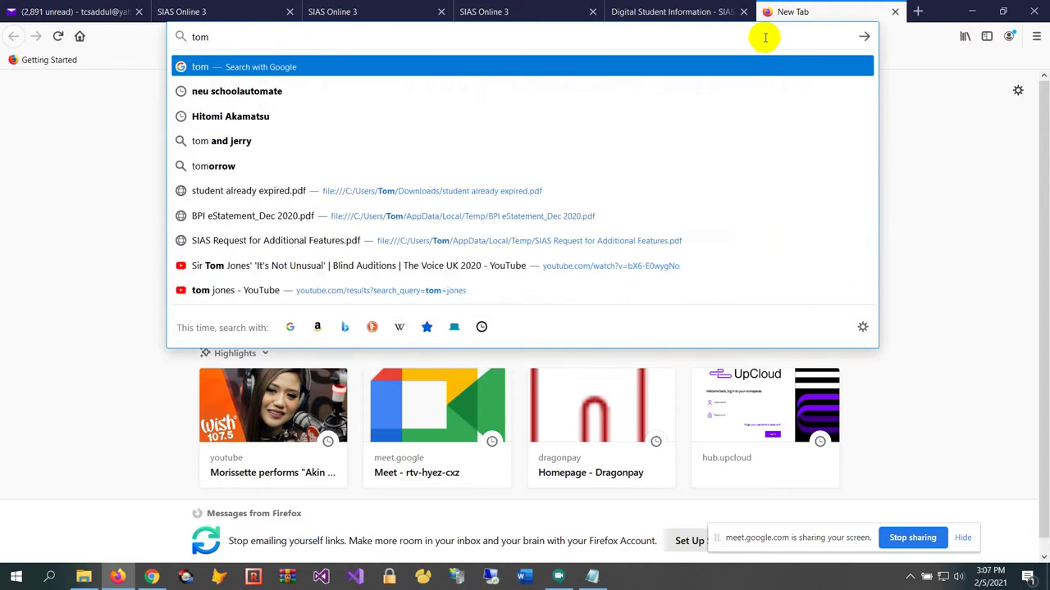
type("o")
key("BackSpace")
type("jones")
key("Return")
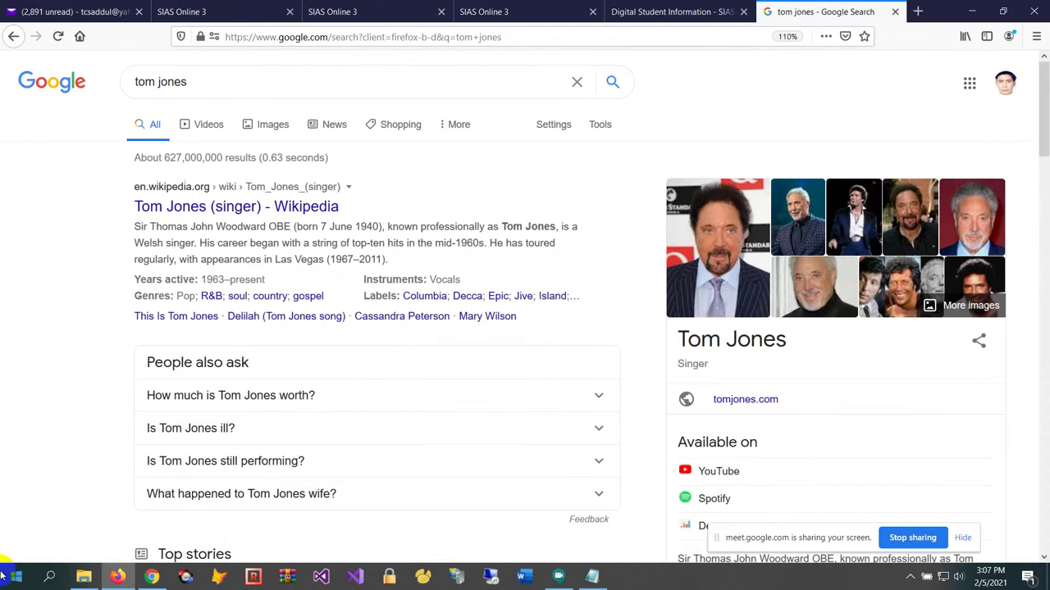
Use Snipping Tool to capture a Tom Jones photo from the search results
left_click(49, 578)
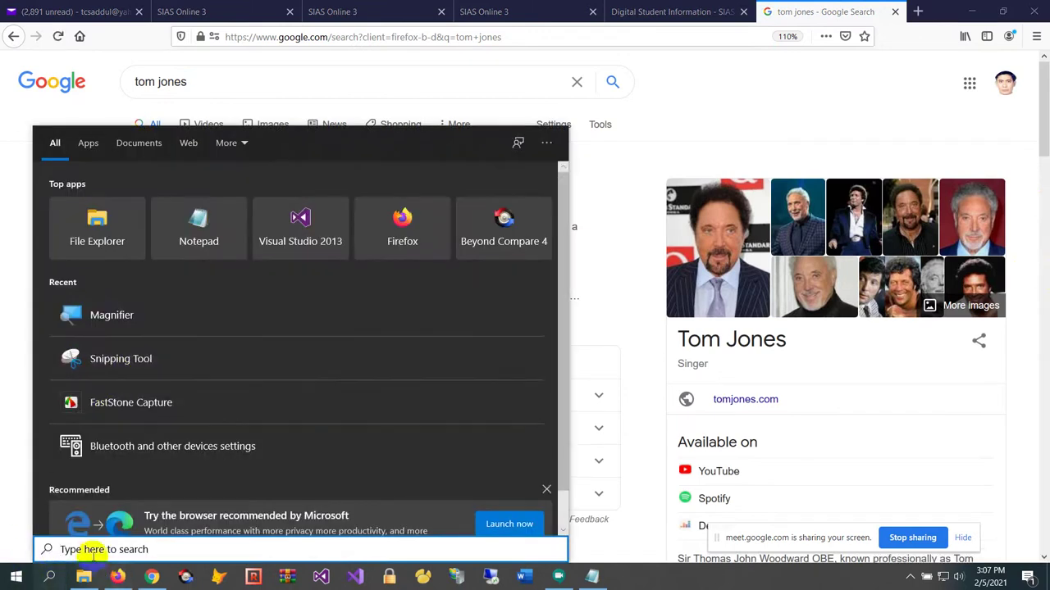
type("snipp")
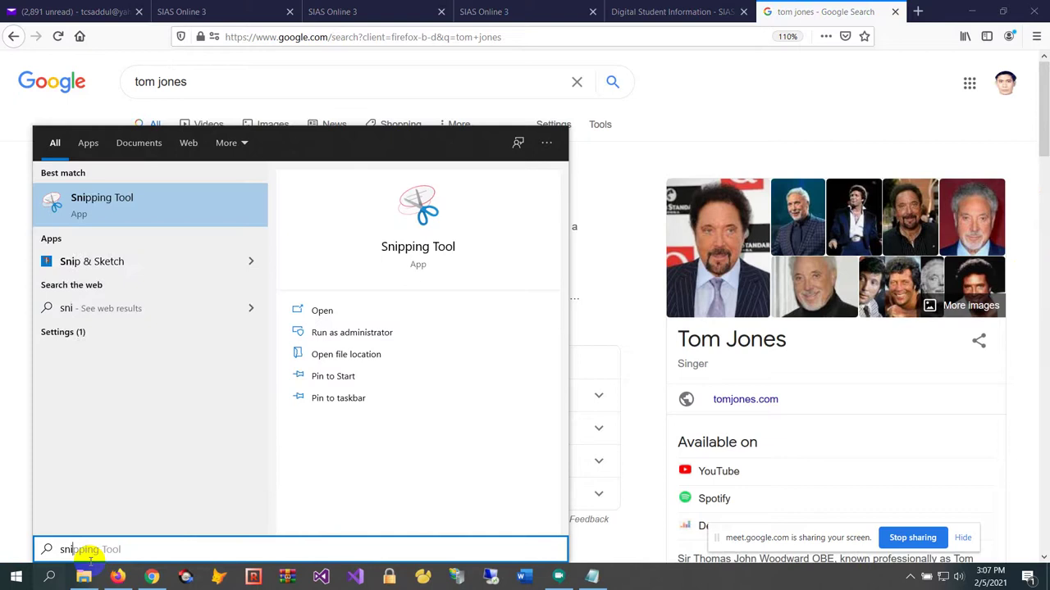
left_click(169, 197)
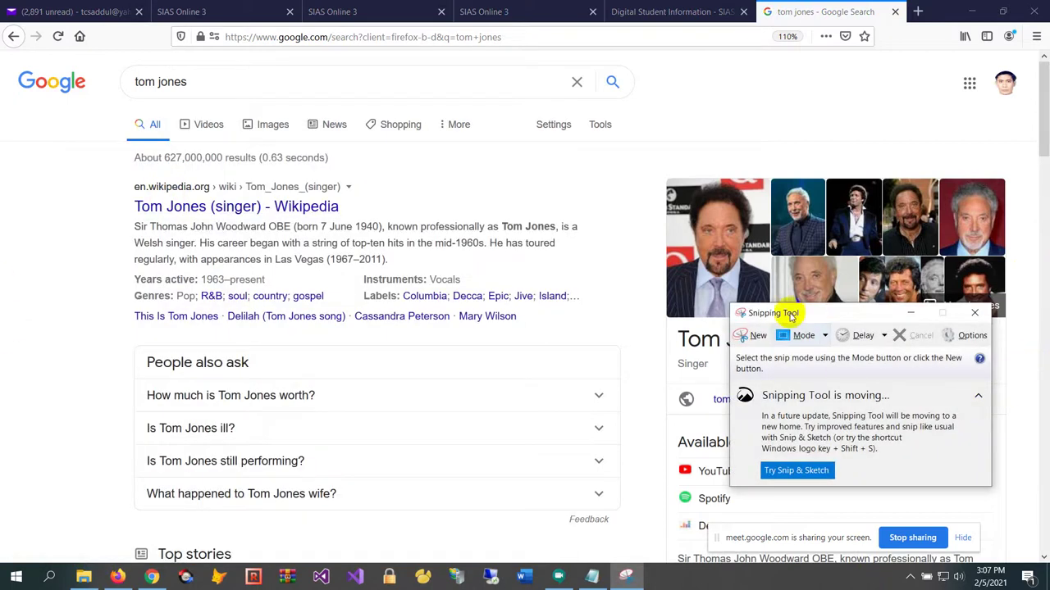
left_click(755, 335)
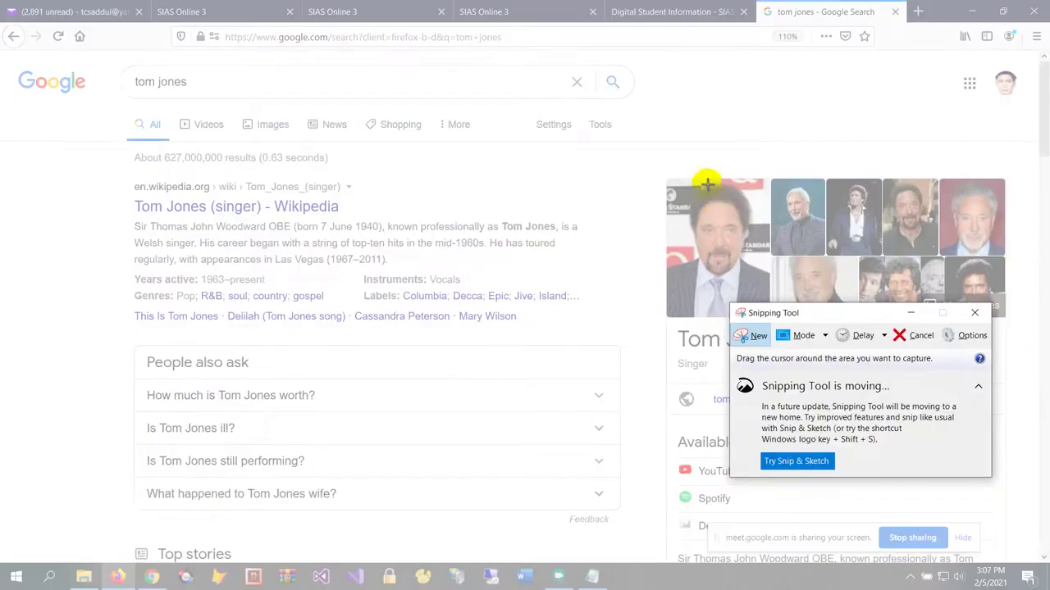
left_click_drag(684, 183, 753, 273)
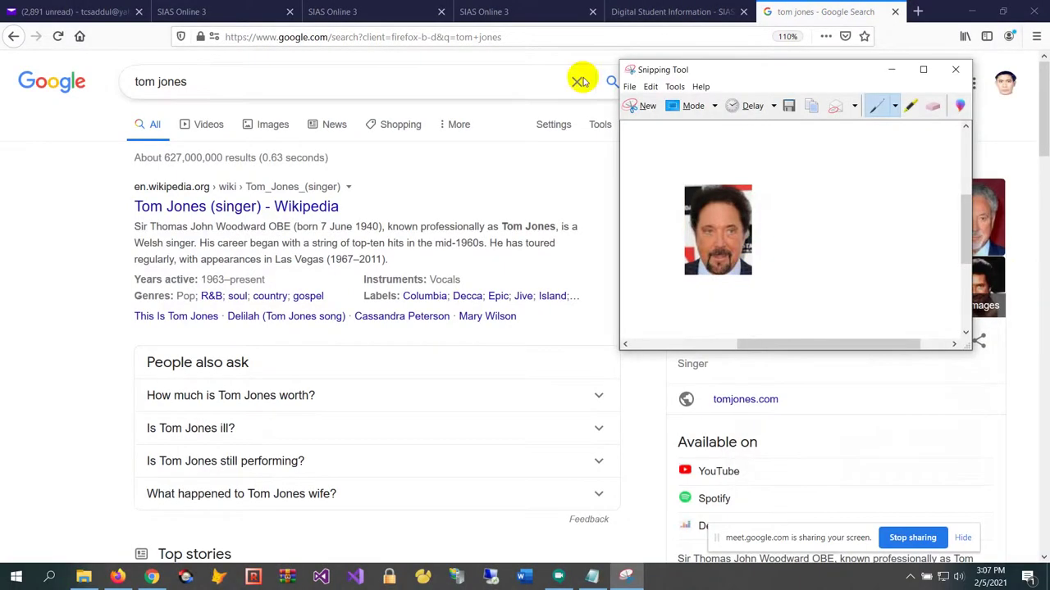
left_click(379, 12)
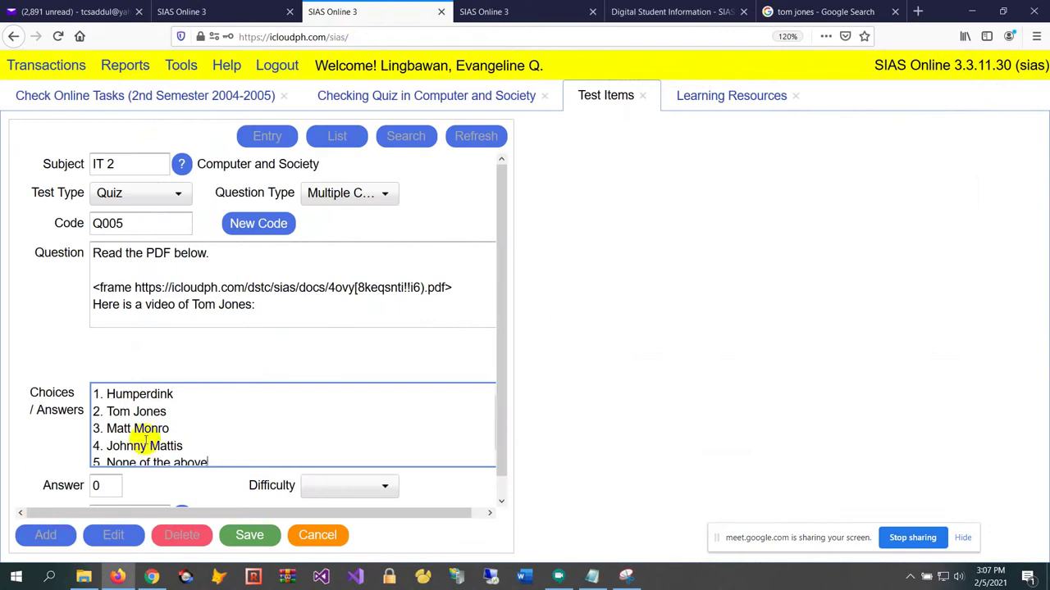
Paste the captured photo after the Tom Jones choice, adding a <pic1> tag
left_click(170, 411)
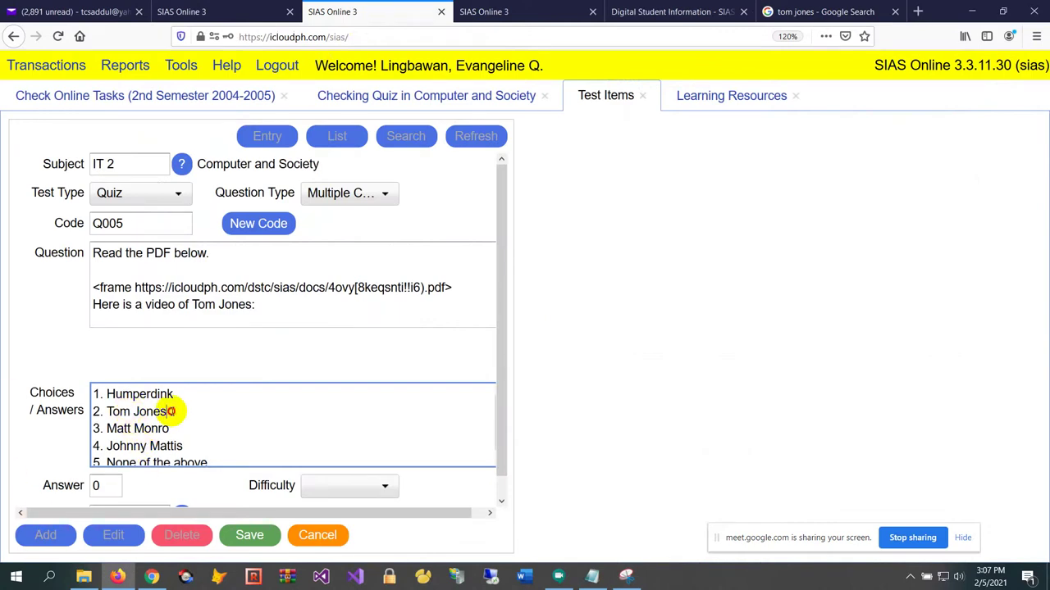
key("ctrl+v")
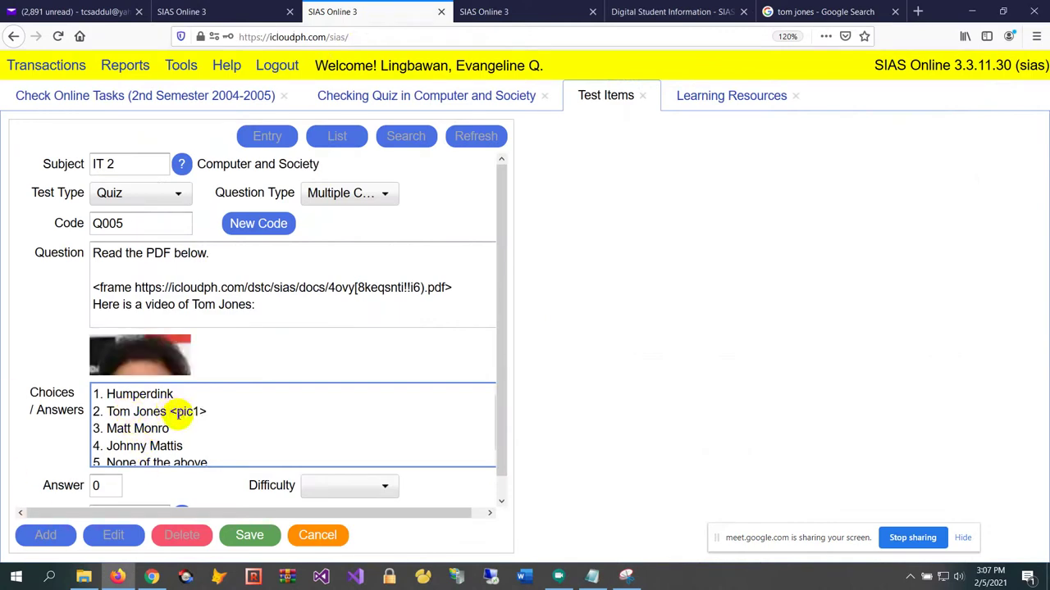
left_click(186, 412)
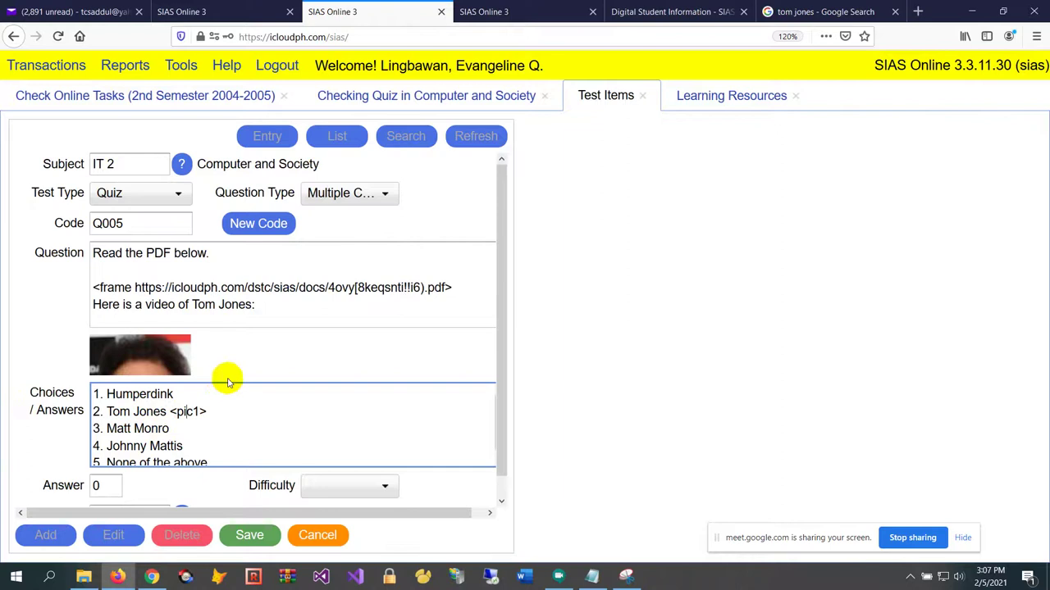
Place the cursor just before 'Tom Jones' in the question's video sentence
left_click(214, 263)
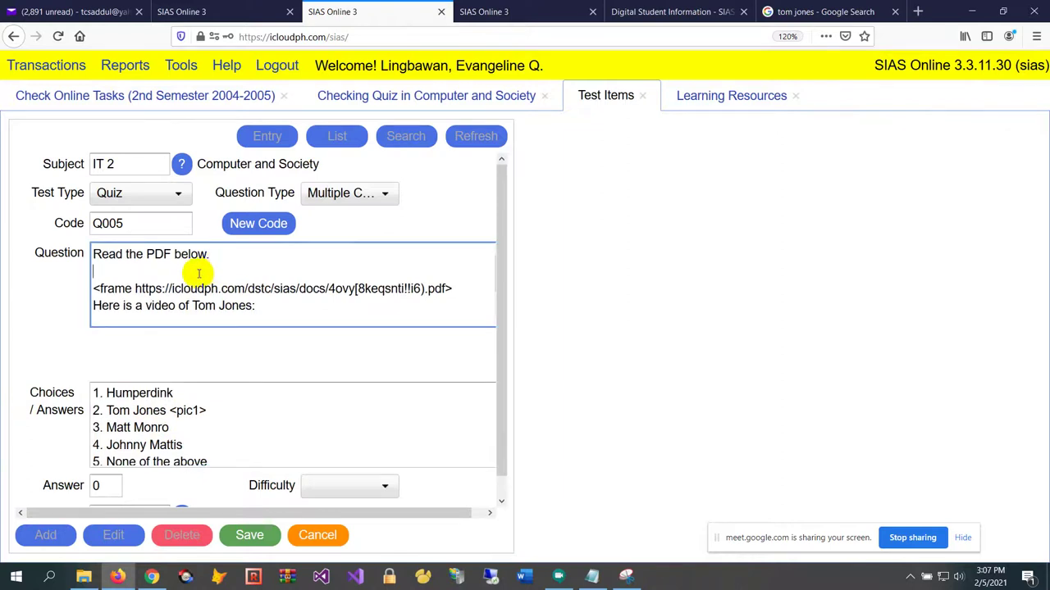
scroll(200, 274, "down", 3)
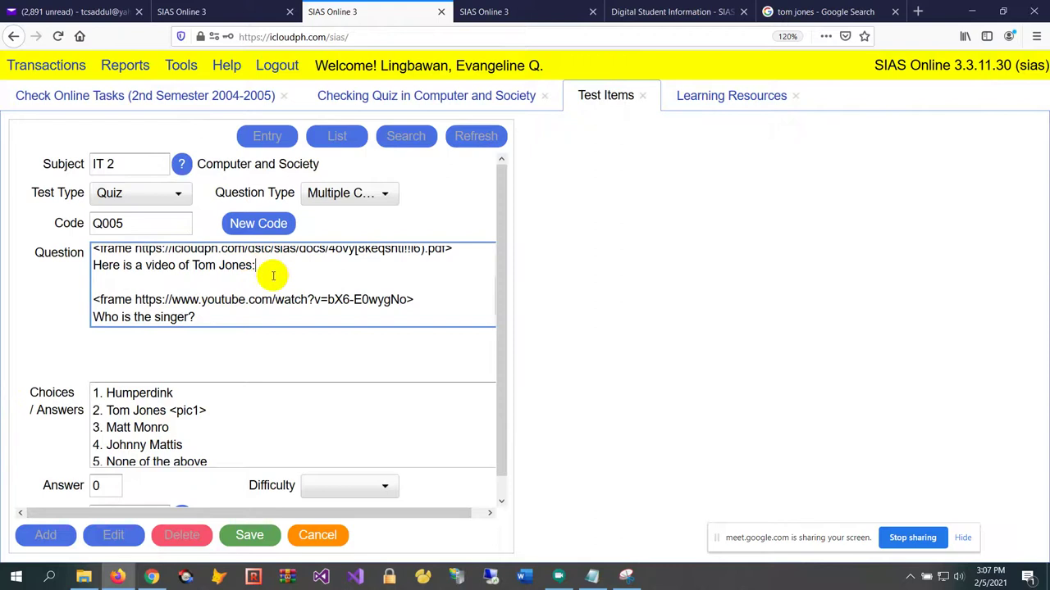
left_click(188, 264)
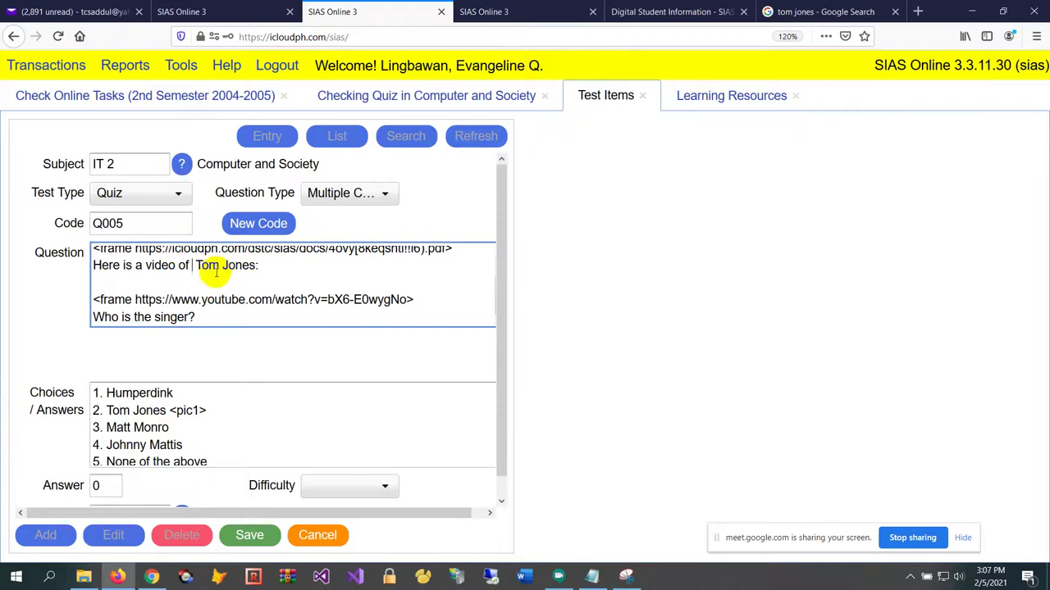
Snip a second, smaller Tom Jones thumbnail from the Google results and return to Q005
left_click(627, 576)
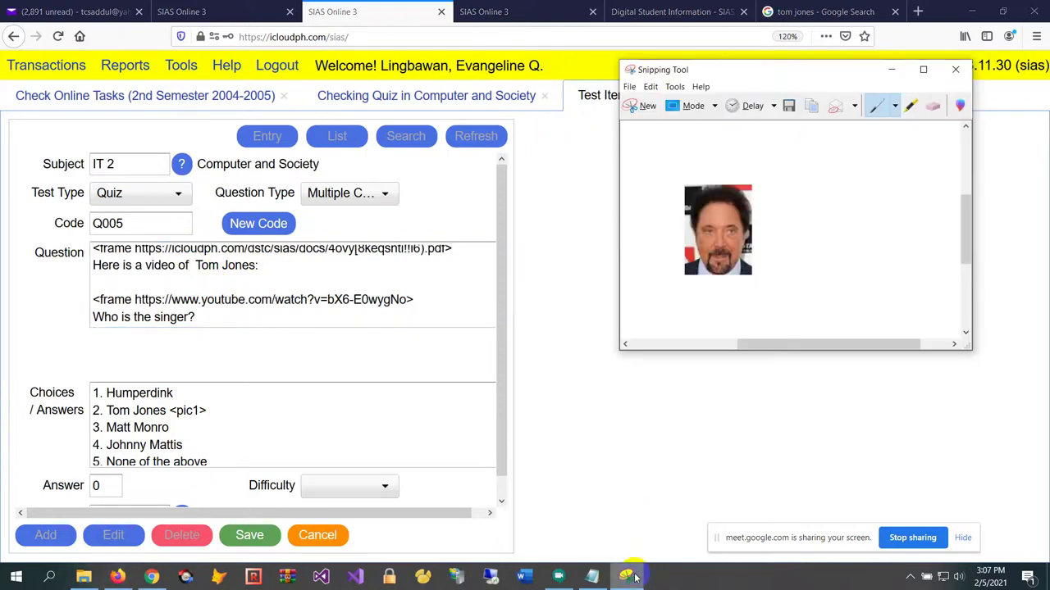
left_click(824, 12)
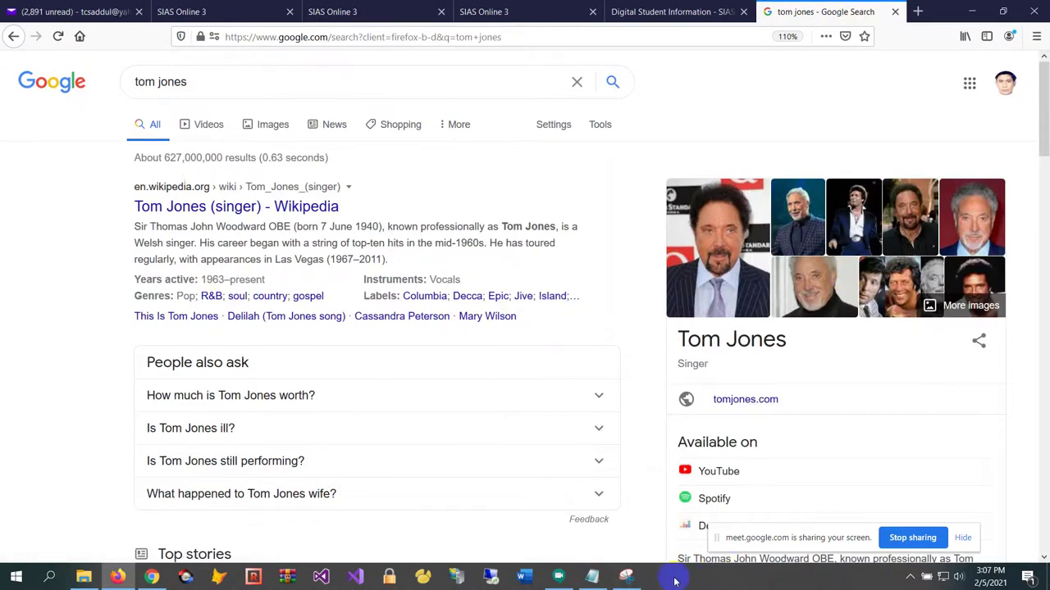
left_click(627, 576)
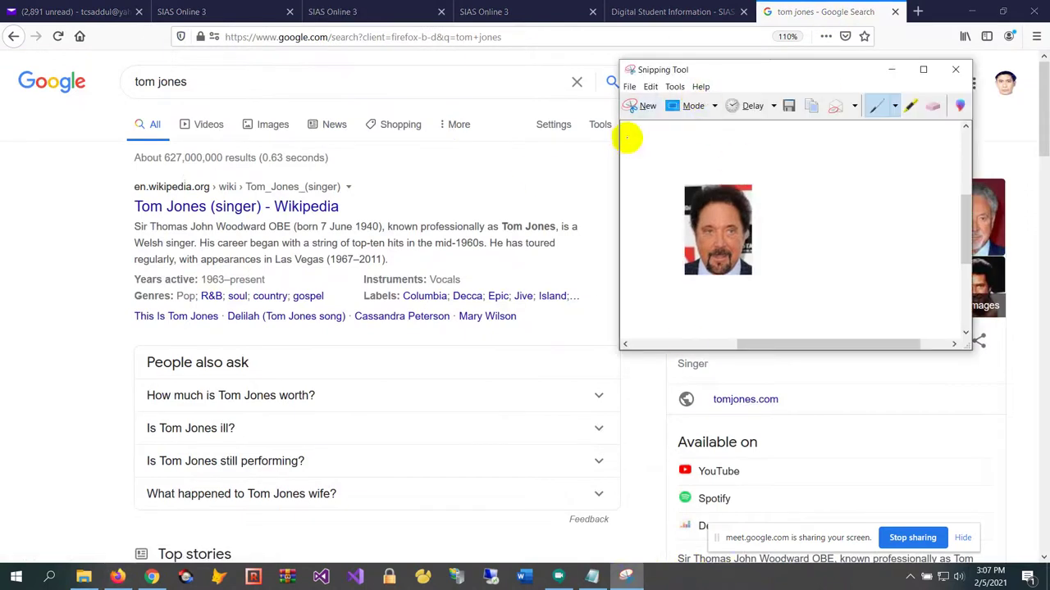
left_click(644, 107)
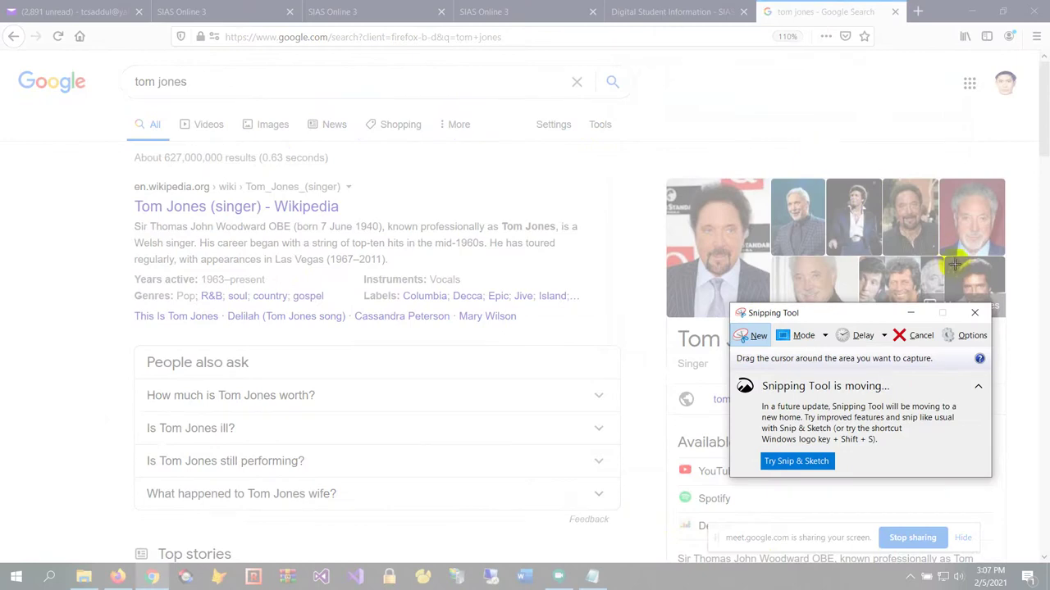
left_click_drag(953, 261, 996, 308)
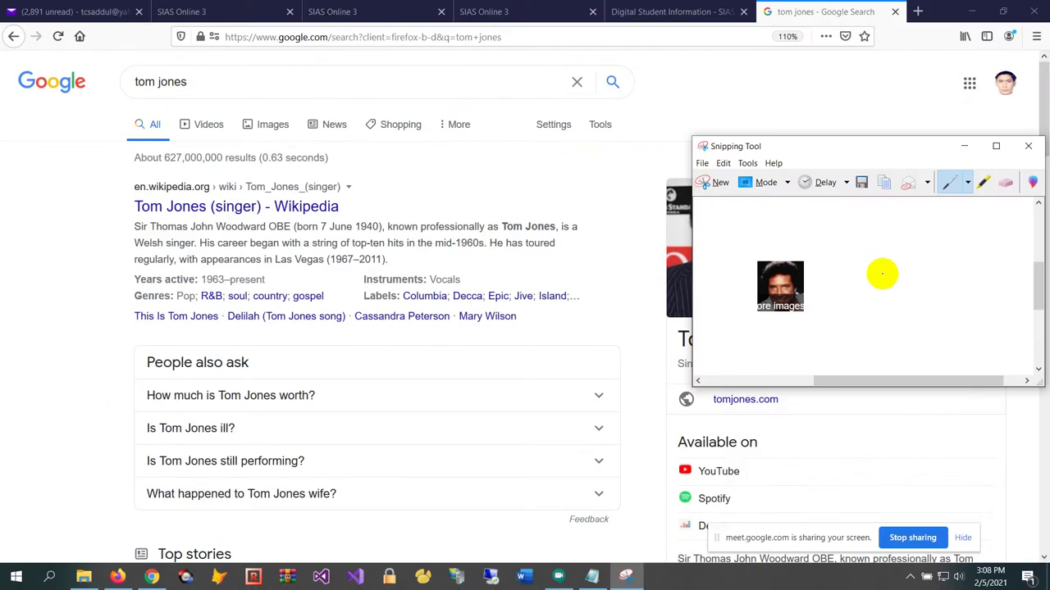
left_click(118, 577)
left_click(411, 18)
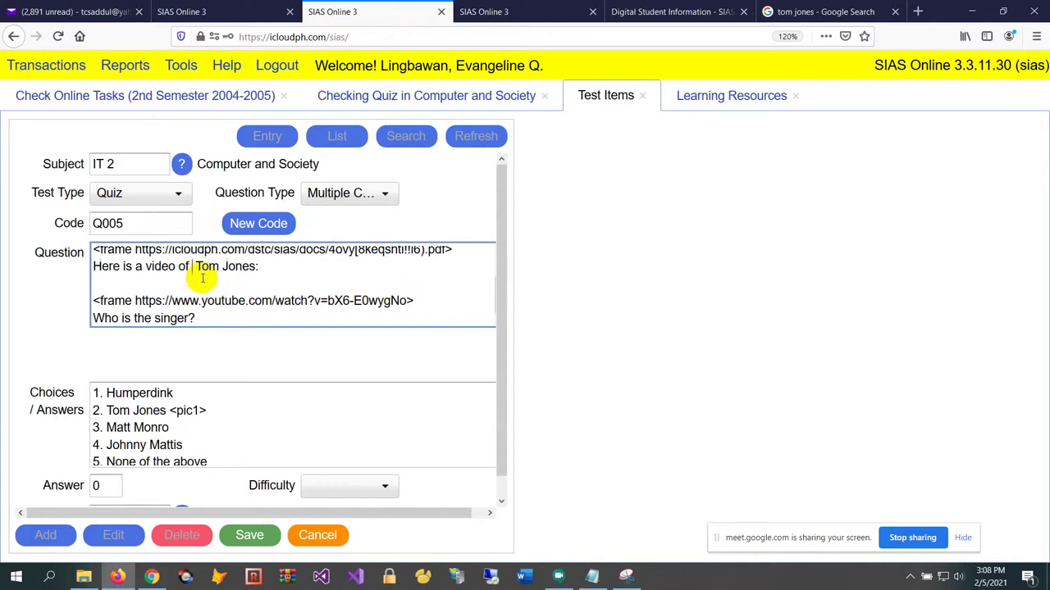
Paste the second snip so the question reads 'Here is a video of <pic2> Tom Jones:', then launch Word
type("<pic2>")
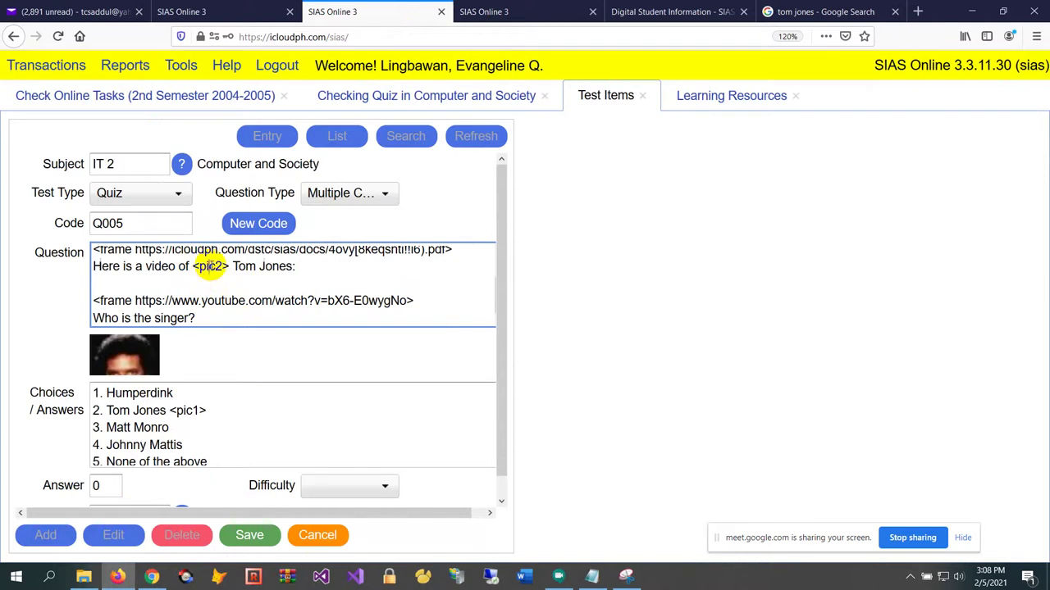
left_click(525, 576)
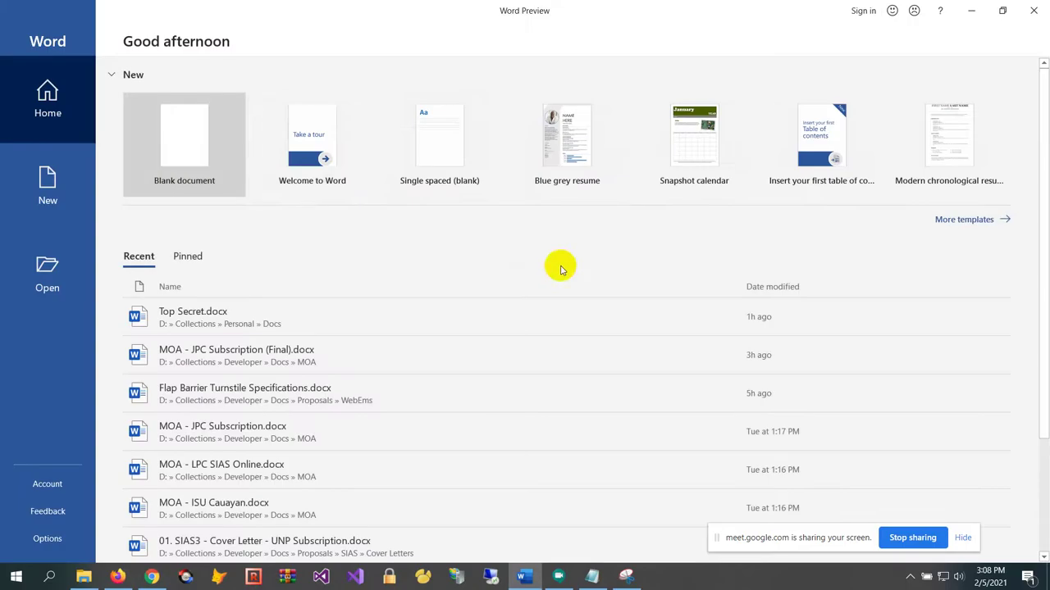
Start a blank Word document and insert a summation equation with upper and lower limits
left_click(166, 155)
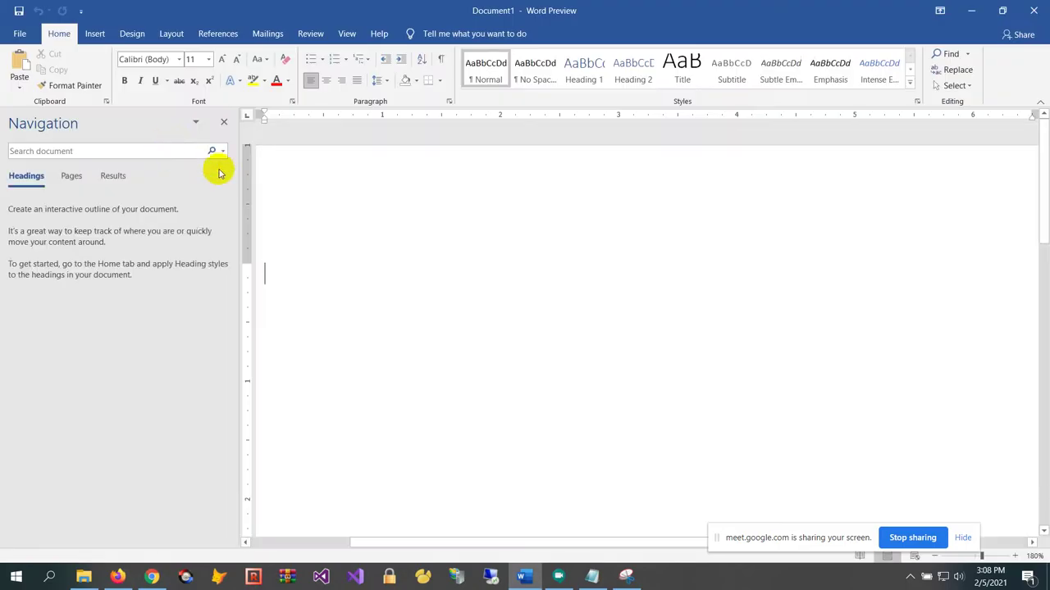
left_click(96, 33)
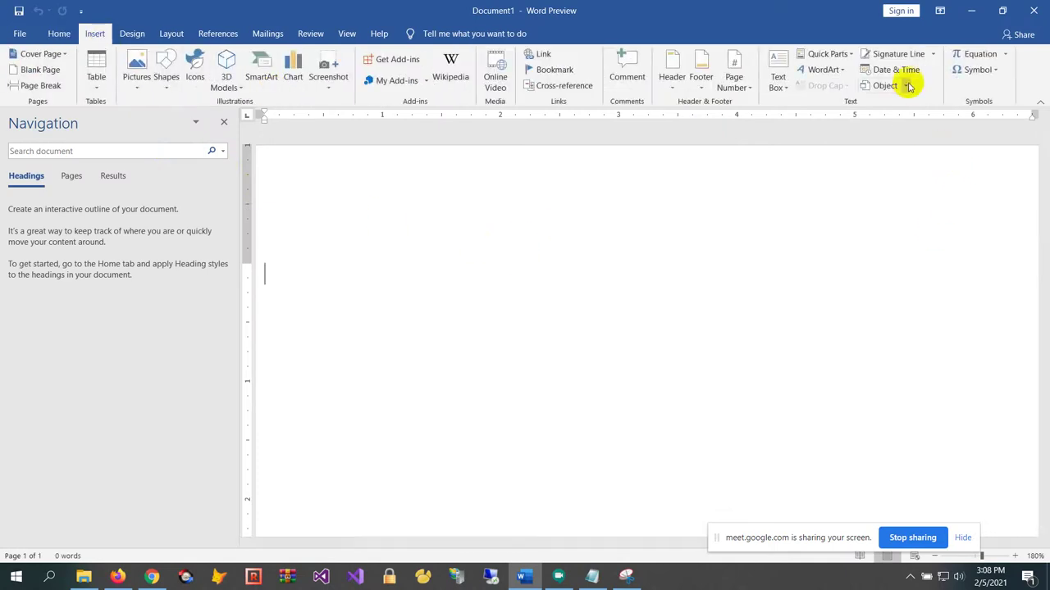
left_click(976, 54)
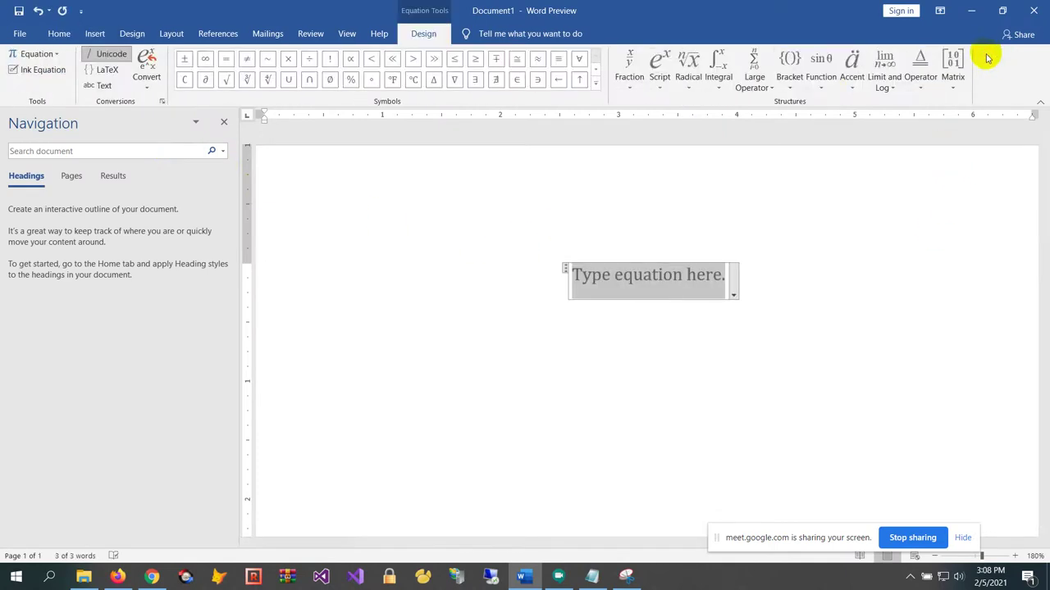
left_click(755, 80)
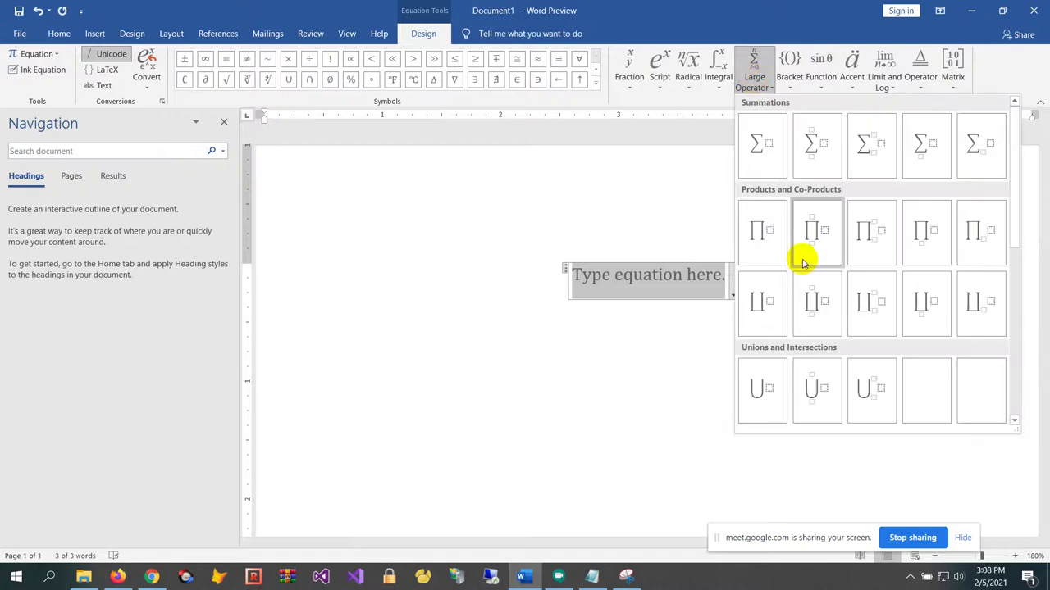
left_click(814, 145)
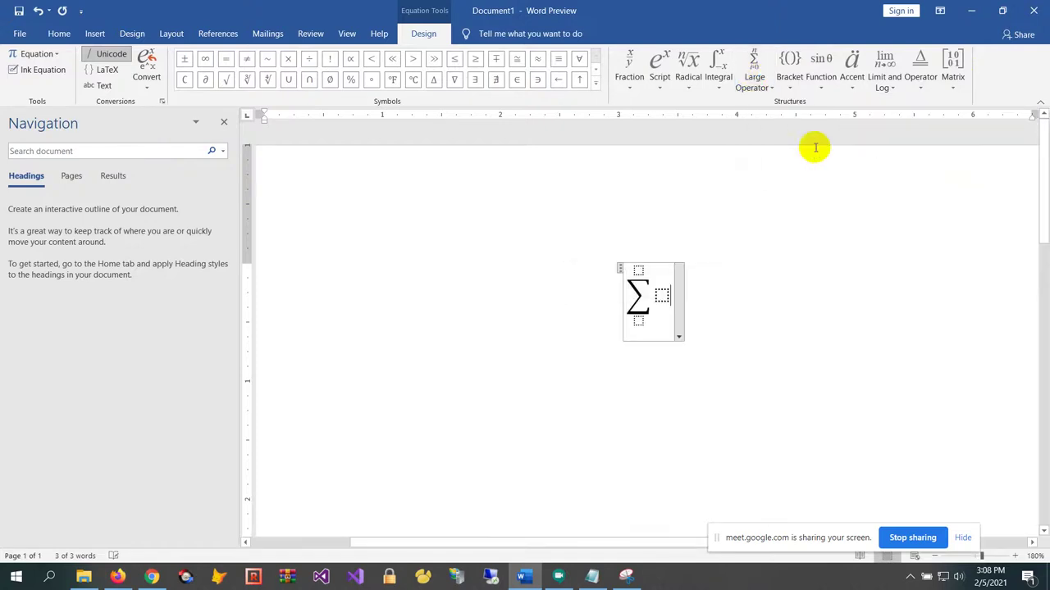
Fill the summation with term aa + by, lower limit 2+3 and upper limit 1+2
left_click(661, 296)
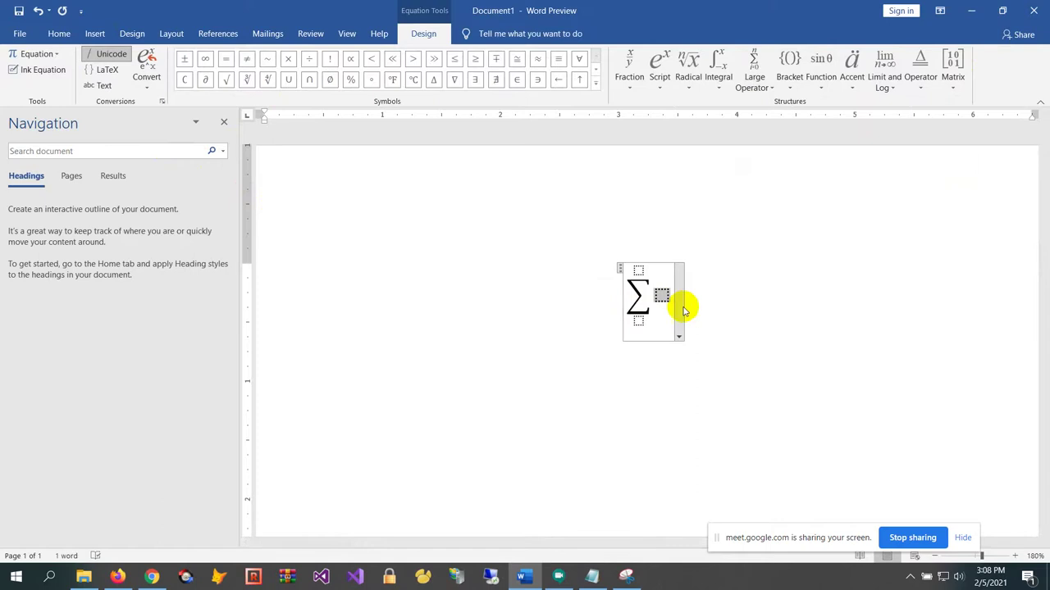
type("aa + by")
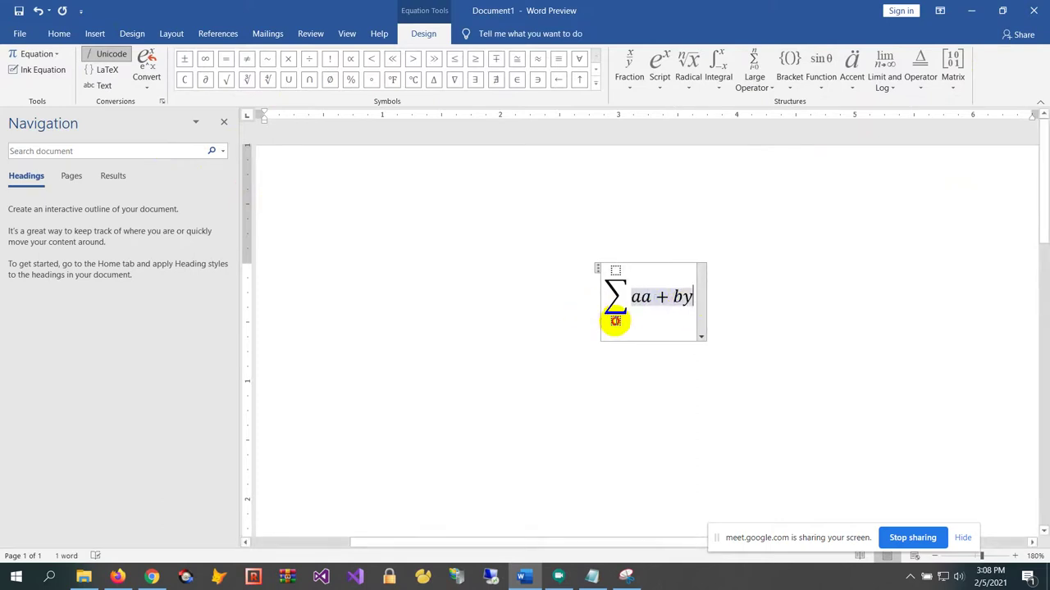
left_click(615, 321)
type("2")
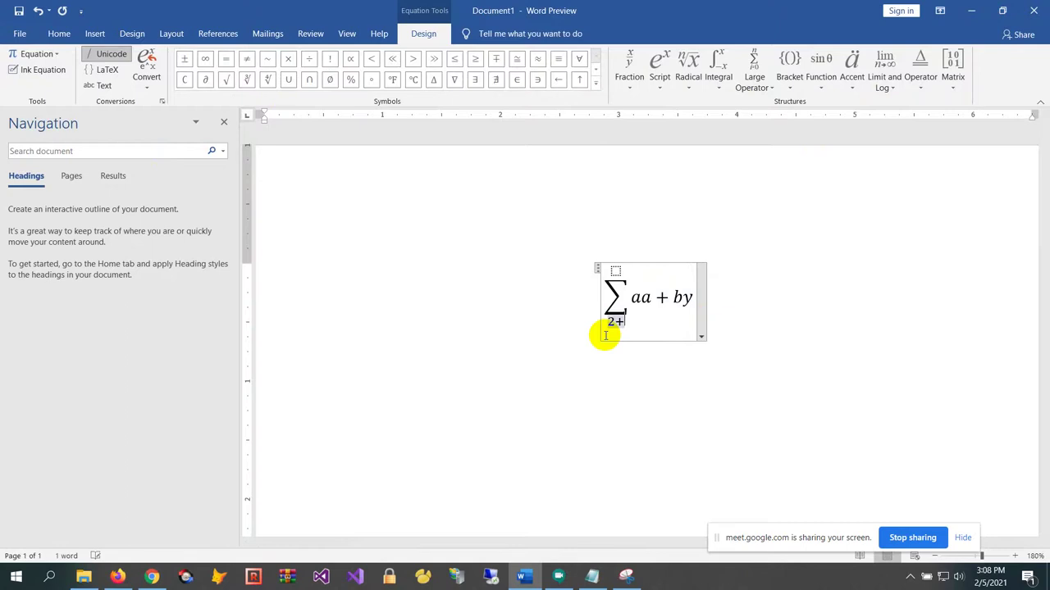
type("+3")
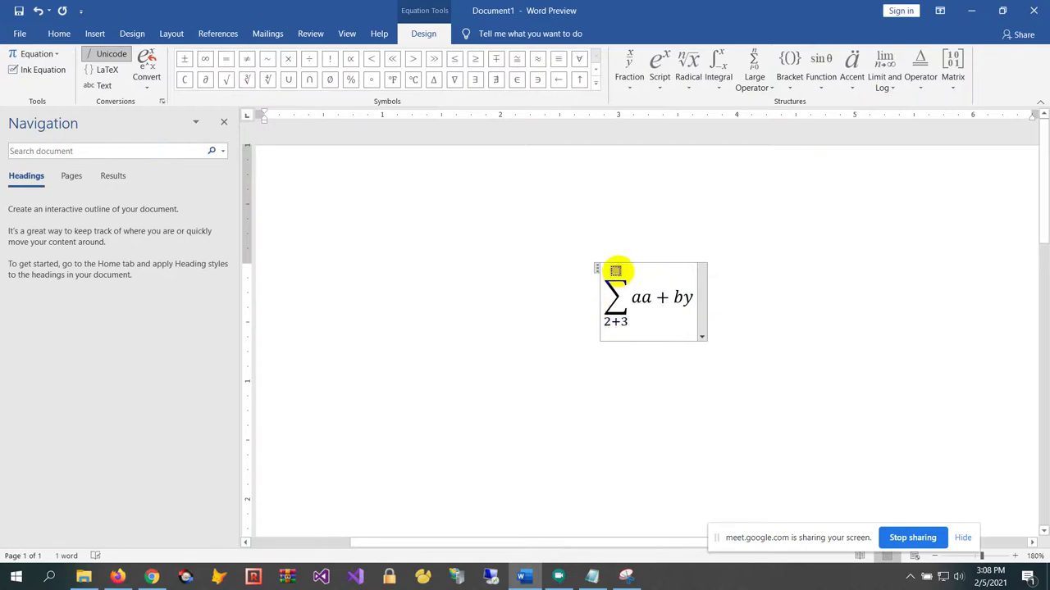
left_click(615, 270)
type("1+2")
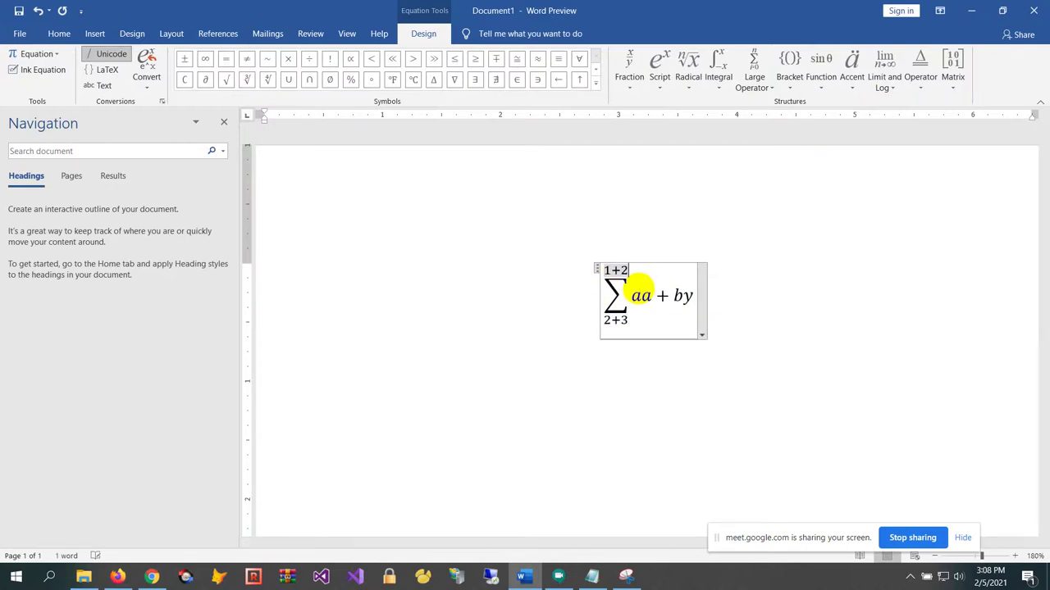
left_click(893, 327)
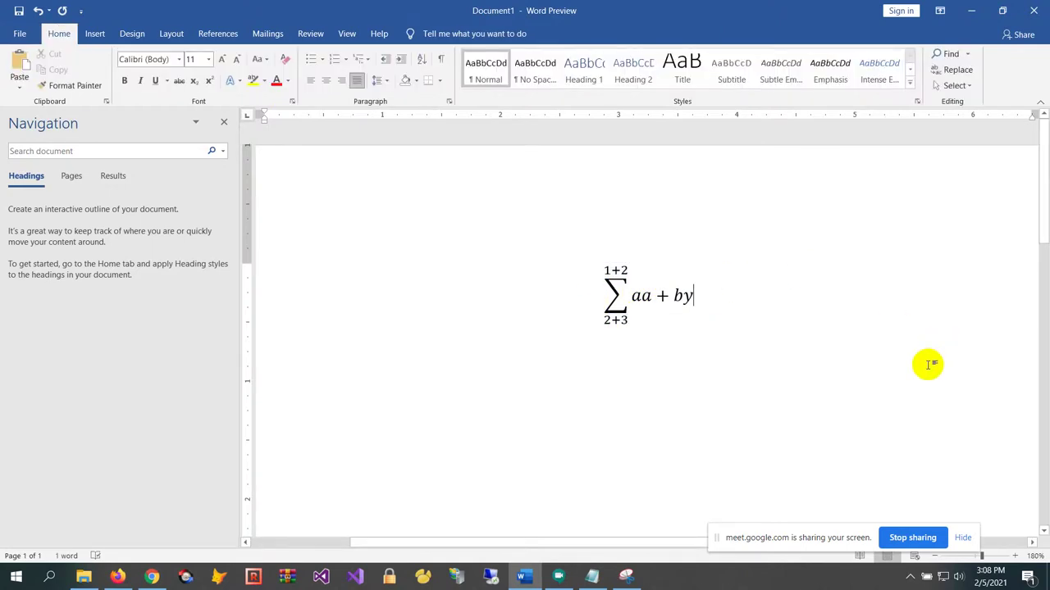
key("Return")
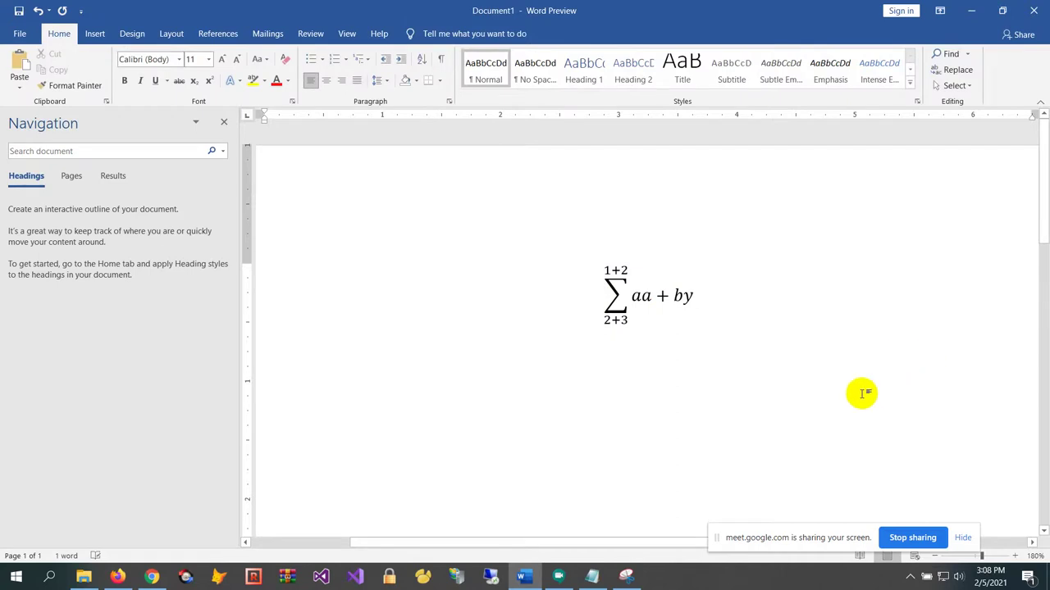
left_click_drag(836, 531, 843, 498)
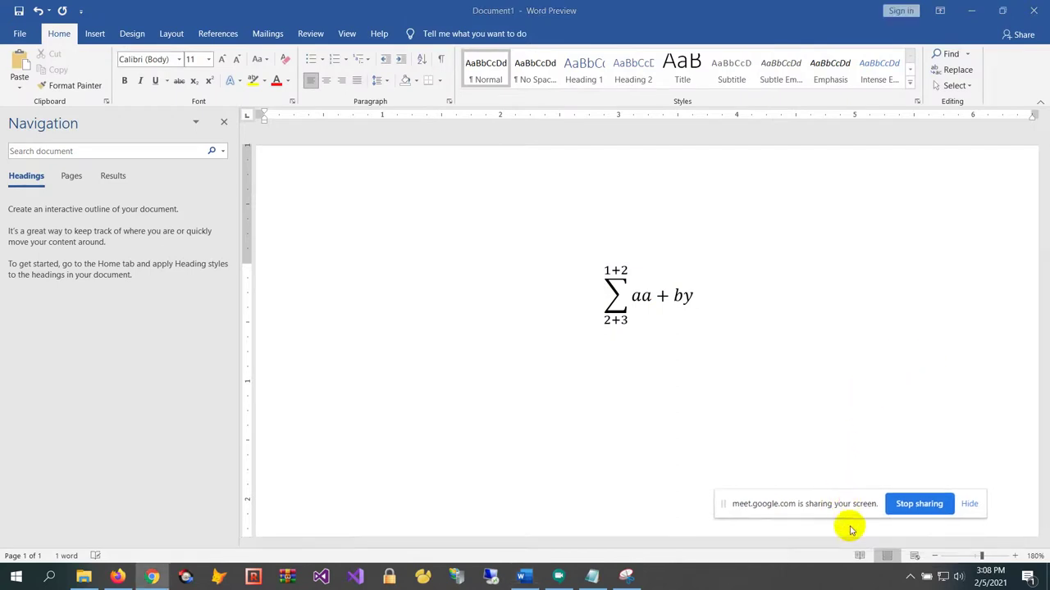
Snip the Word summation equation as an image with Snipping Tool
left_click(625, 576)
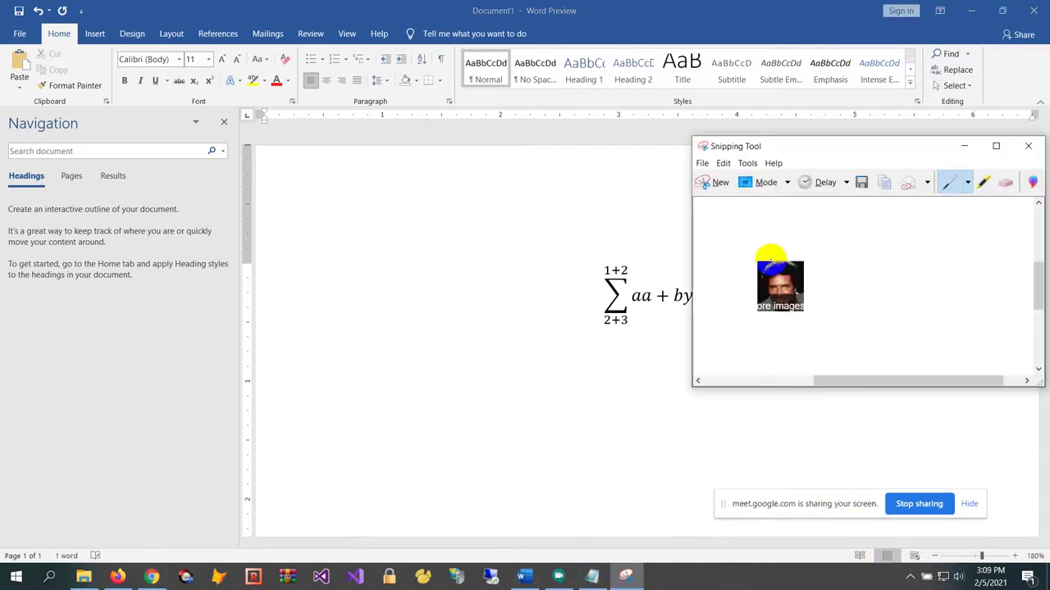
left_click(715, 184)
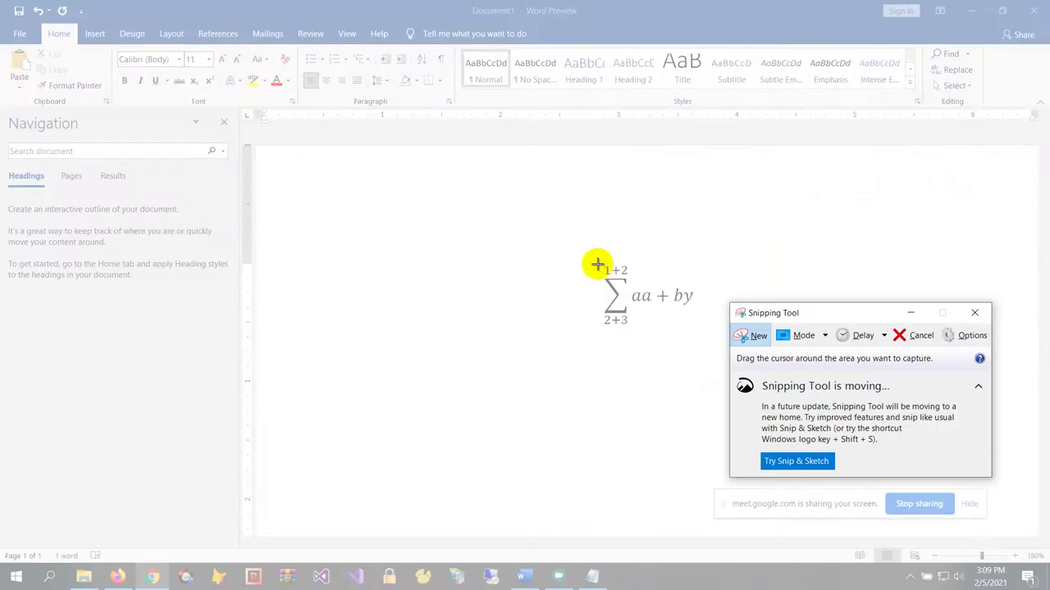
left_click_drag(597, 265, 698, 327)
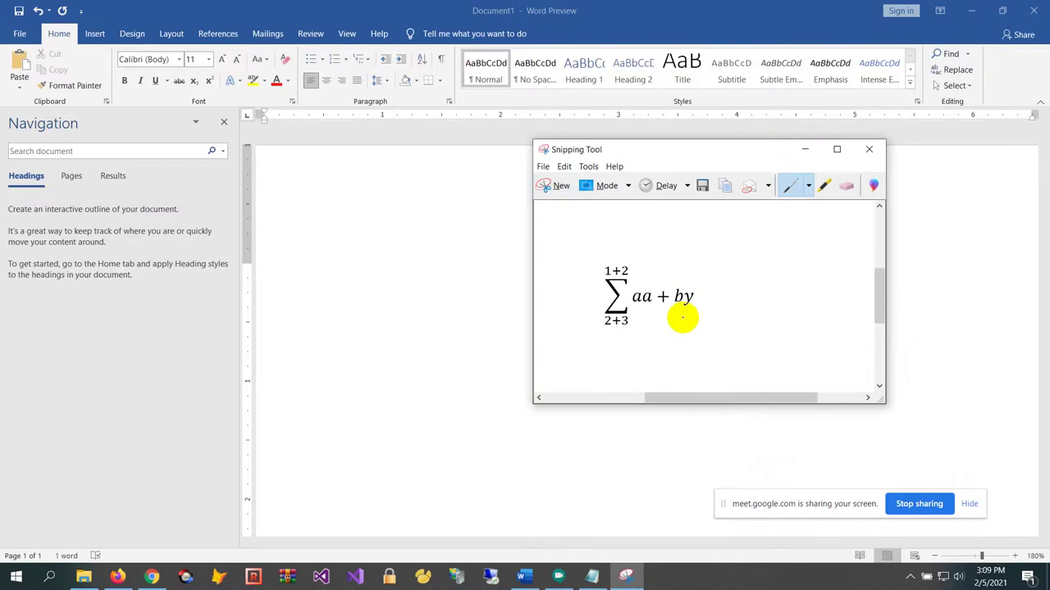
Paste the equation image into the question text and insert the <pic4> tag into answer choice 4
left_click(117, 577)
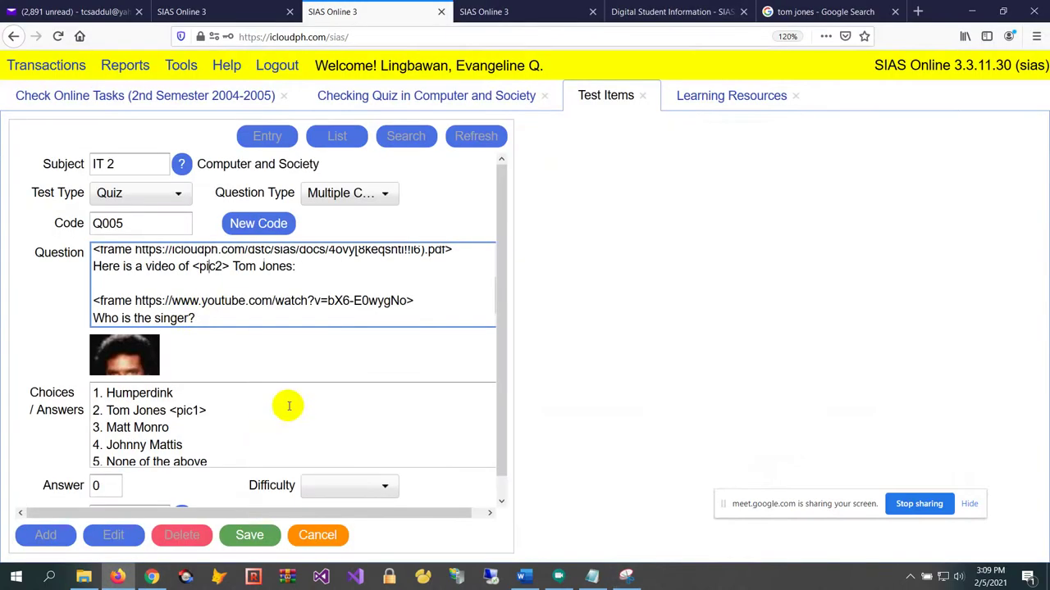
left_click(157, 282)
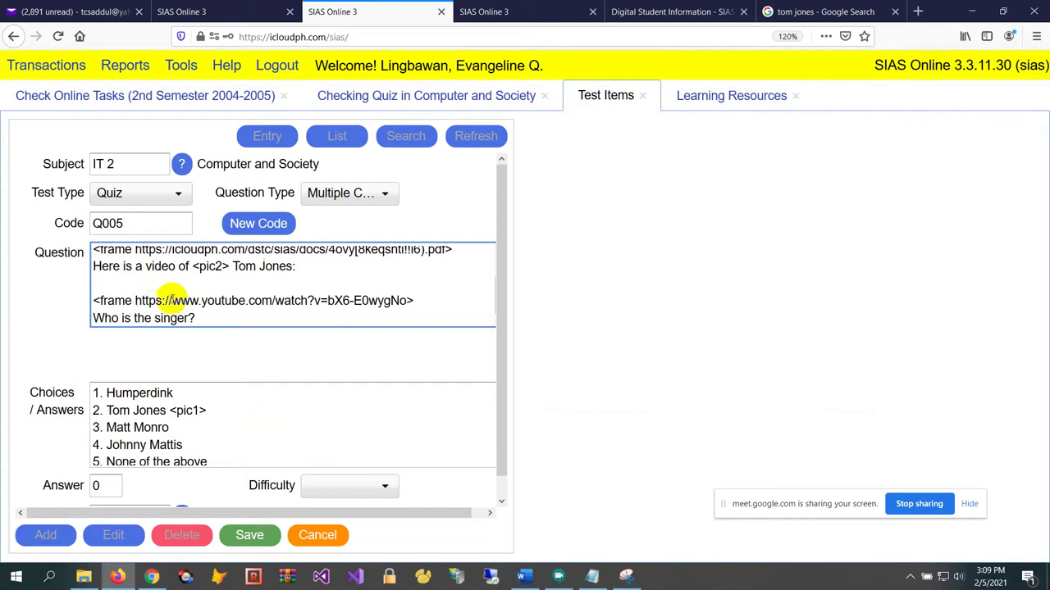
key("ctrl+v")
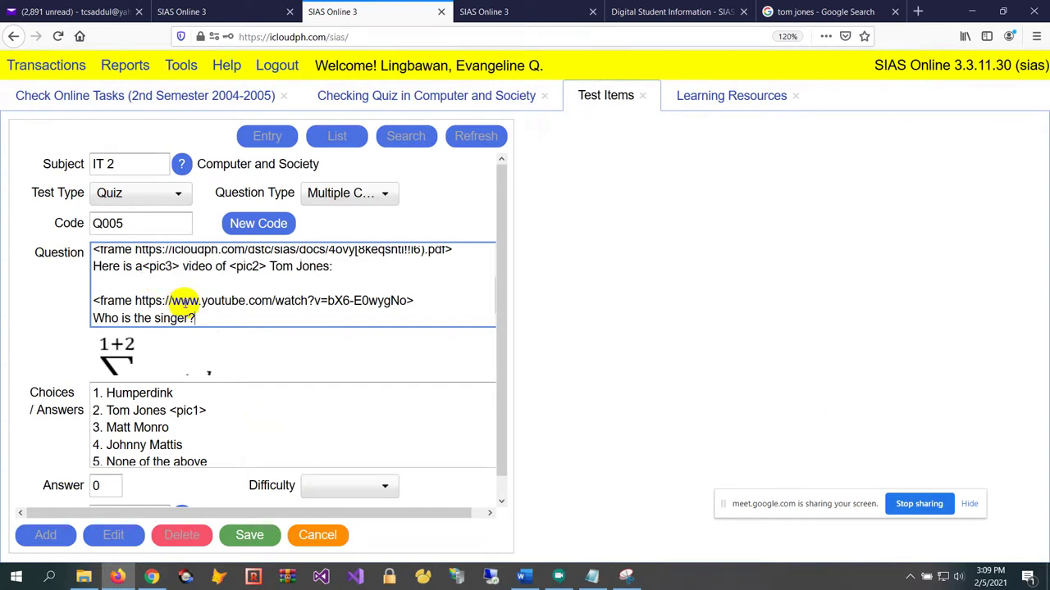
scroll(143, 322, "down", 1)
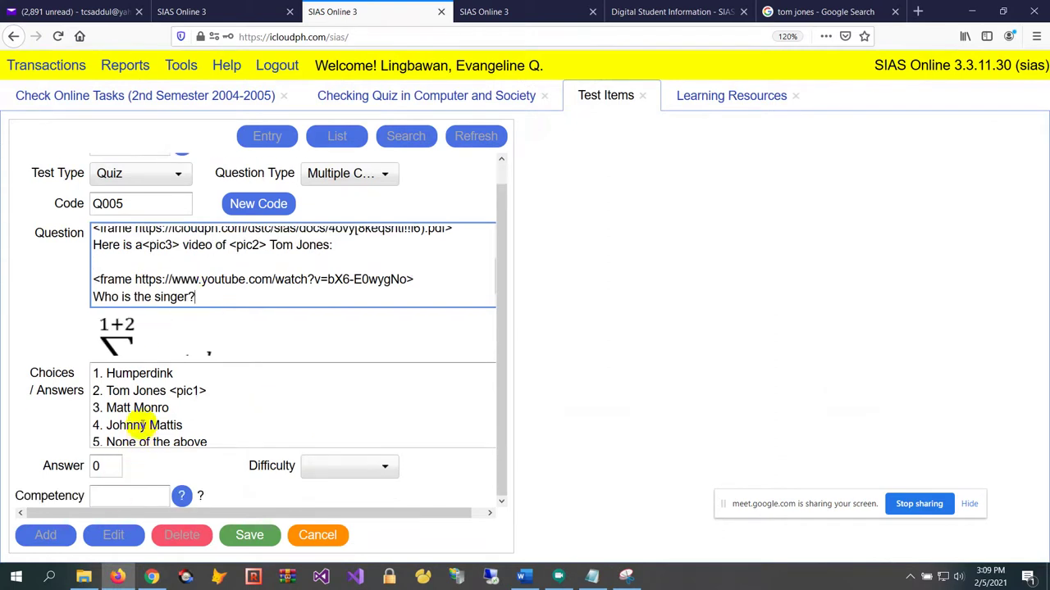
left_click(144, 408)
left_click(148, 426)
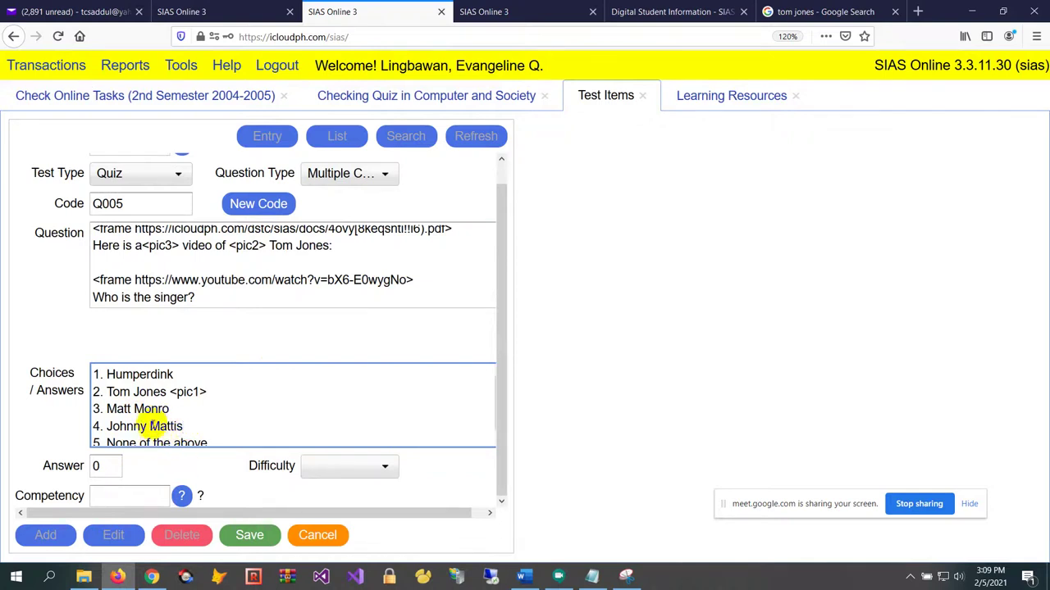
type("<pic4>")
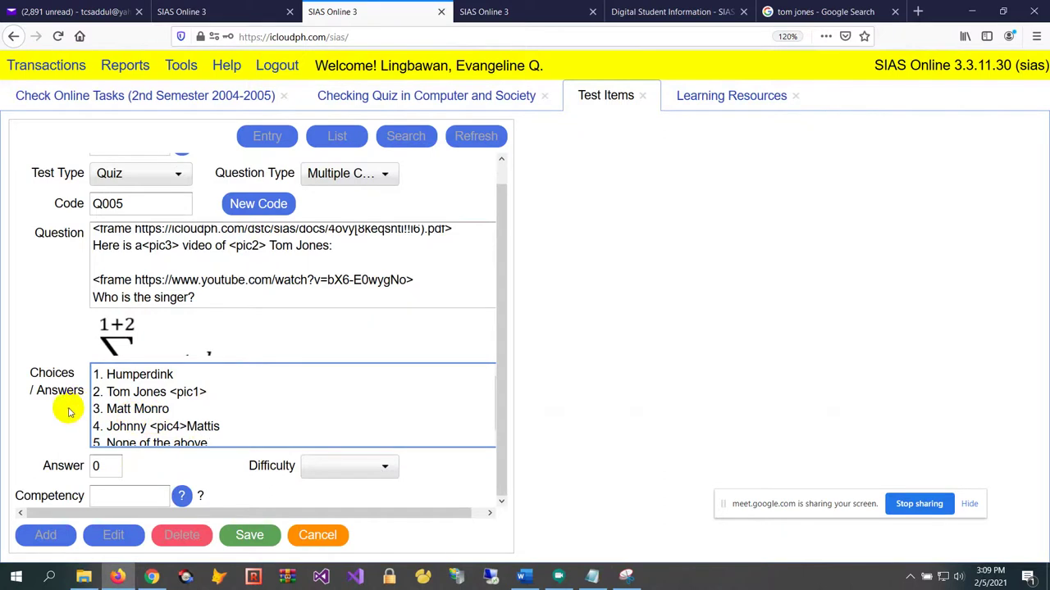
Set the answer to 2 and difficulty to Average, then save item Q005
left_click(45, 464)
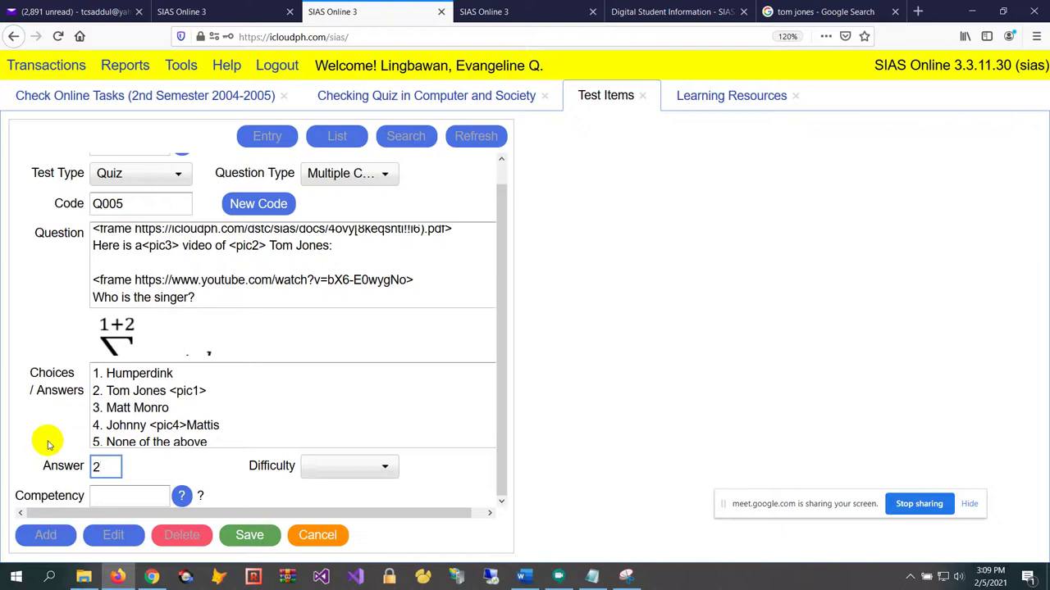
left_click(357, 467)
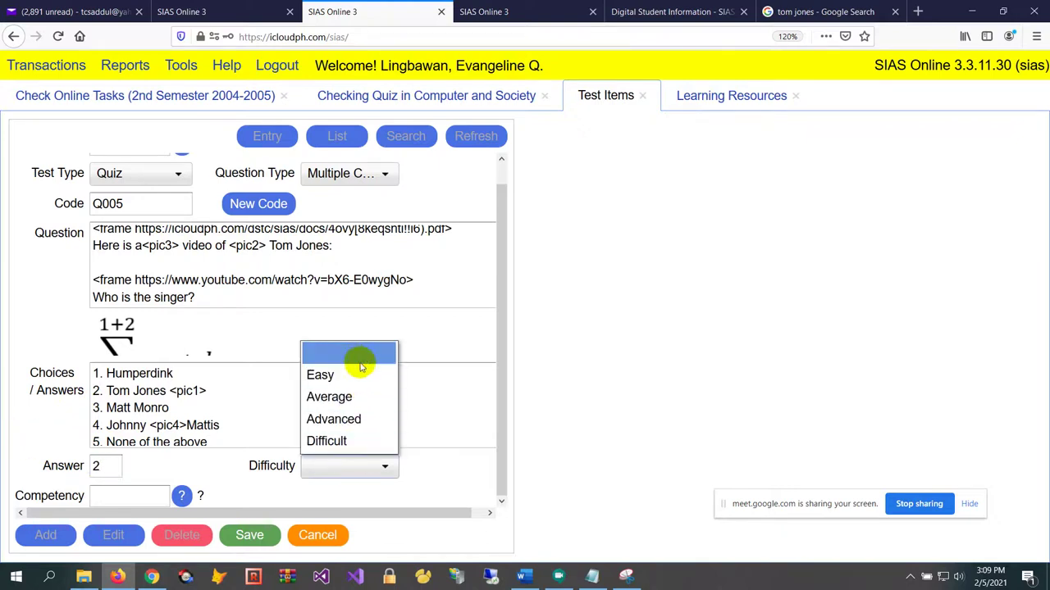
left_click(356, 402)
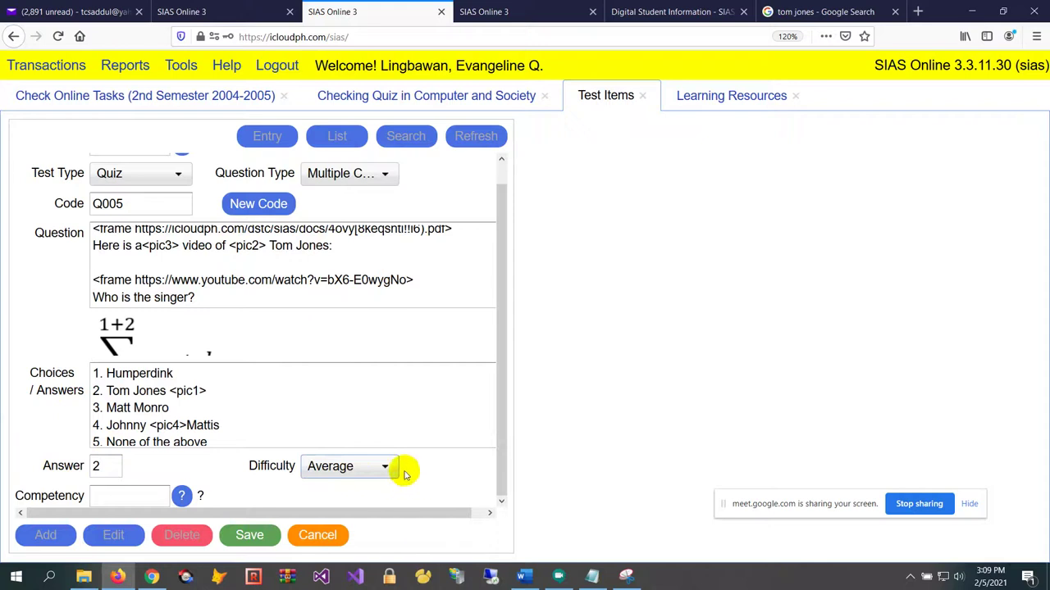
left_click(259, 536)
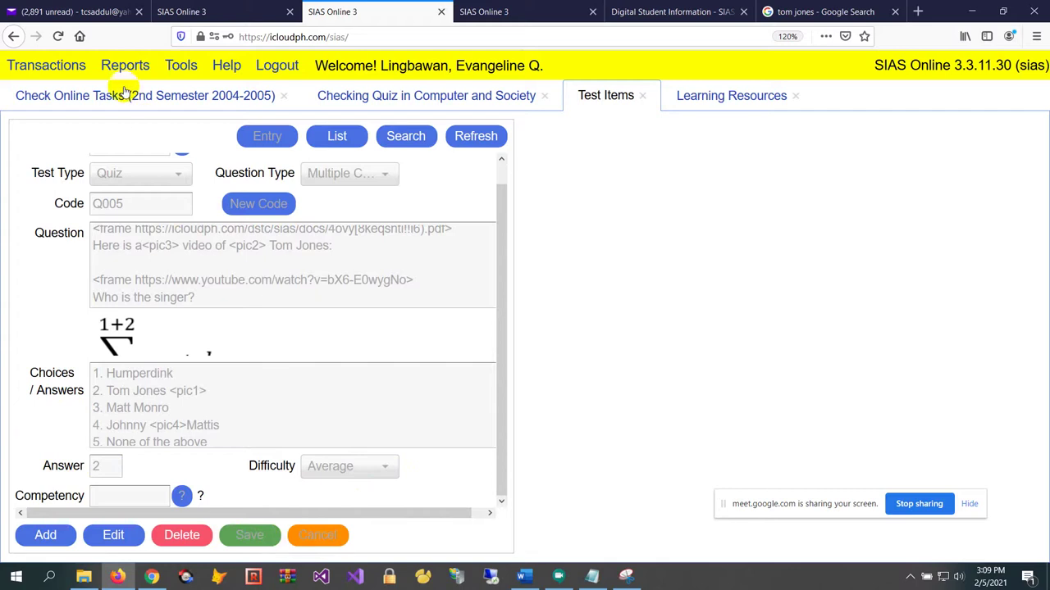
Open the Tests screen for subject IT 2 and show Quiz 3's question list
left_click(78, 65)
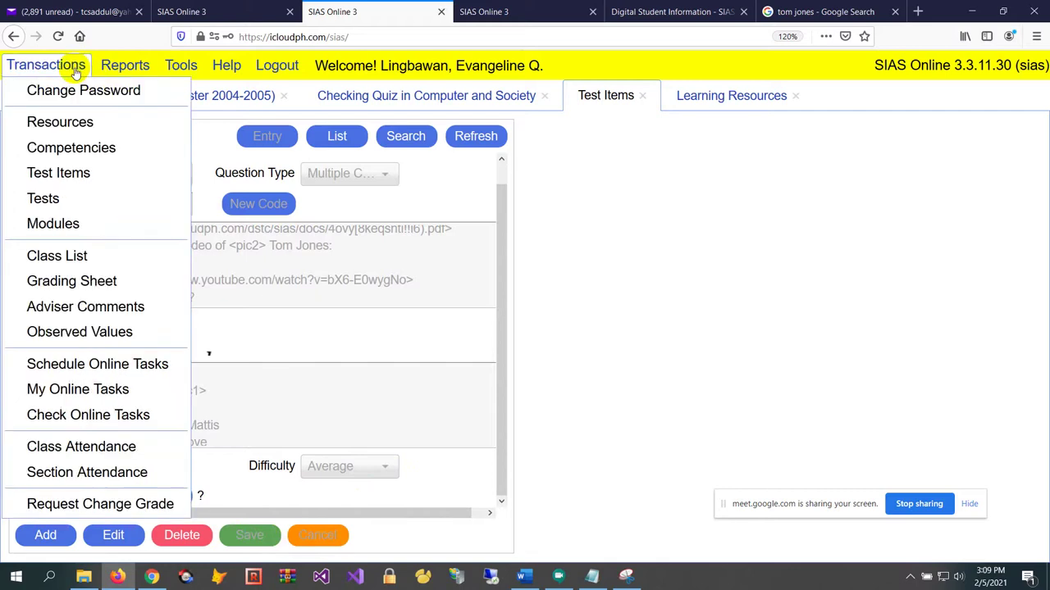
left_click(82, 200)
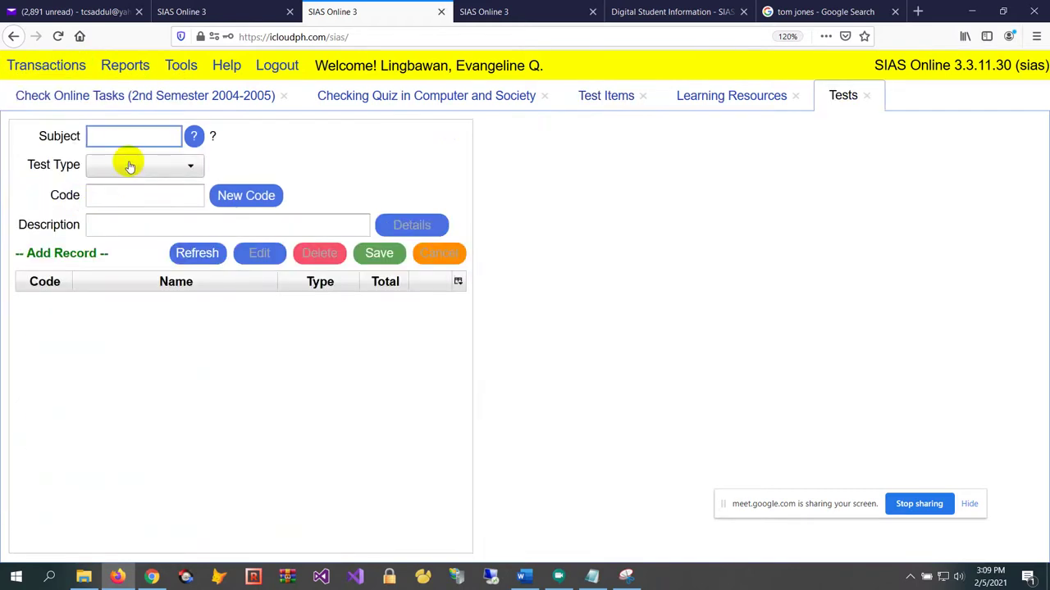
type("it 2")
key("Tab")
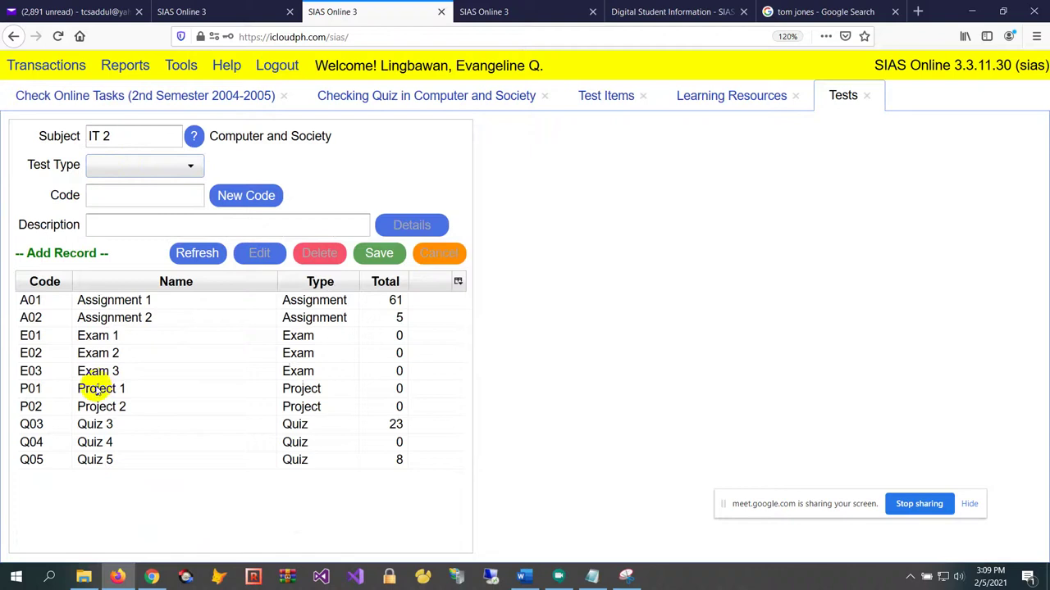
left_click(160, 429)
left_click(185, 442)
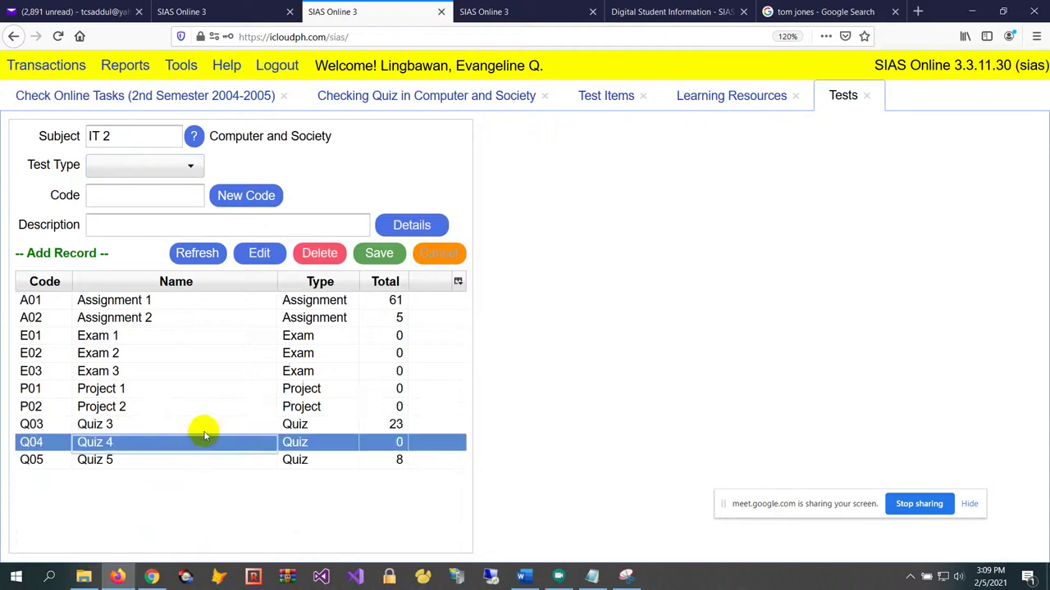
left_click(207, 421)
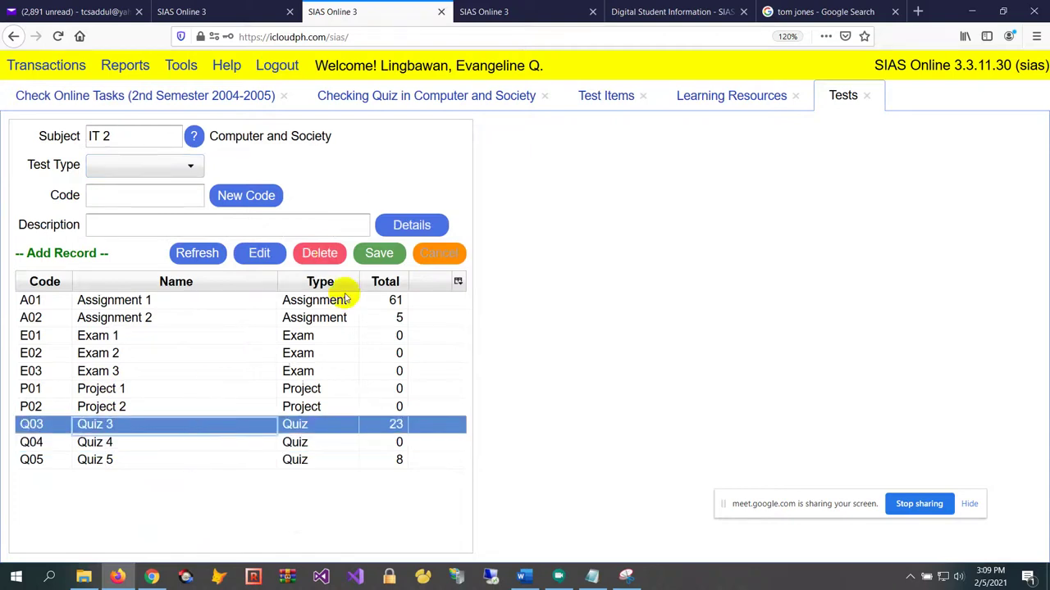
left_click(412, 225)
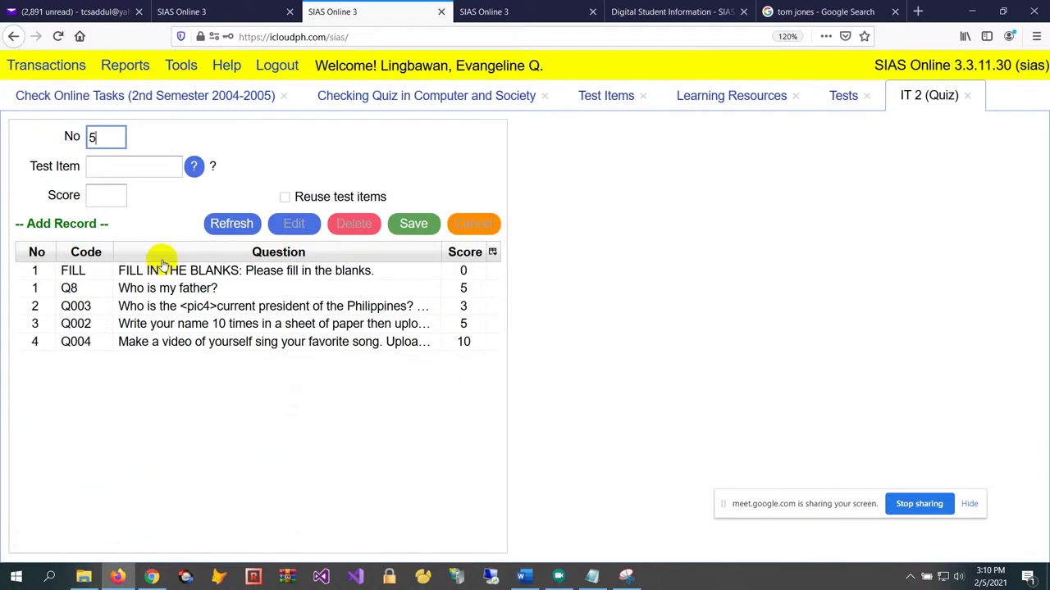
Add test item Q005 to Quiz 3 with a score of 5 and save
key("Tab")
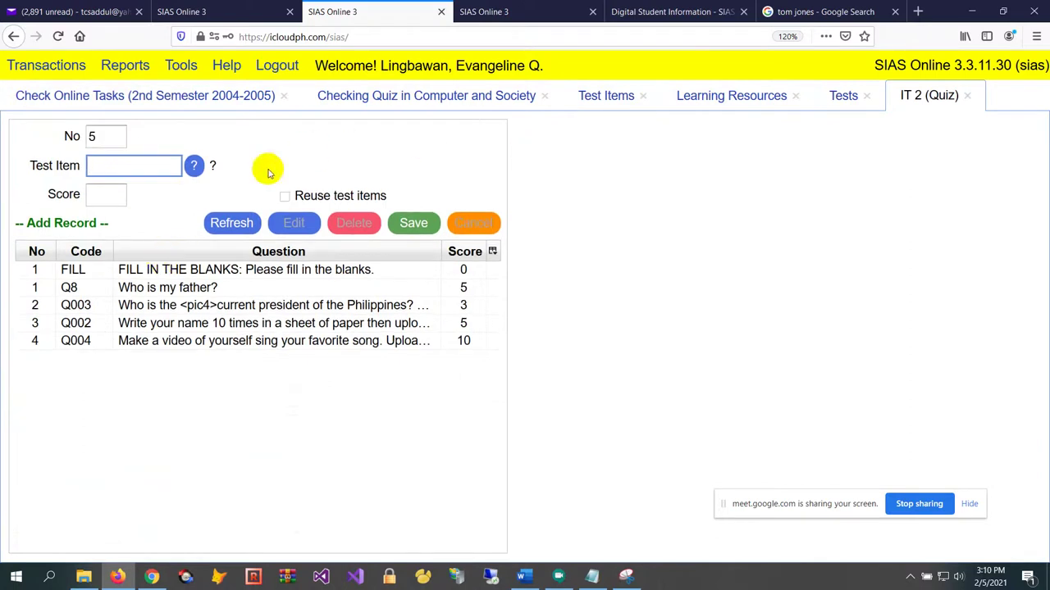
left_click(200, 167)
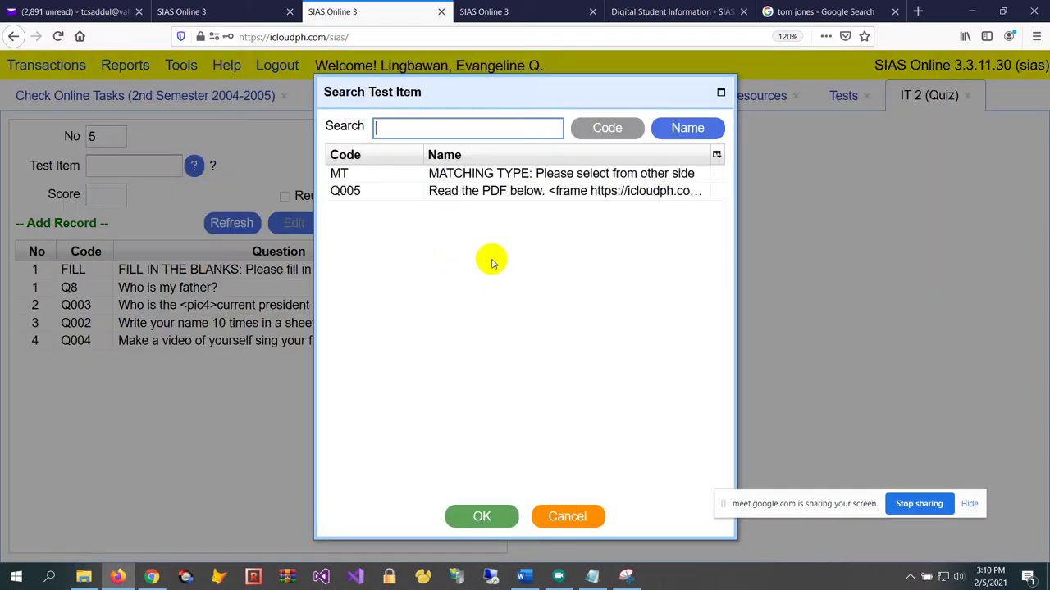
left_click(480, 194)
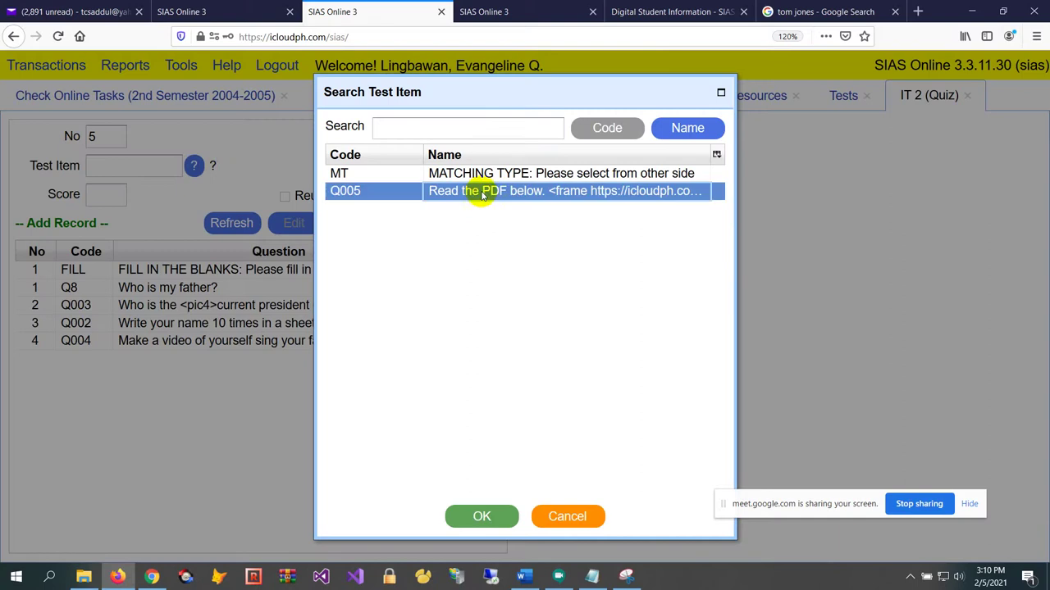
left_click(482, 515)
left_click(105, 191)
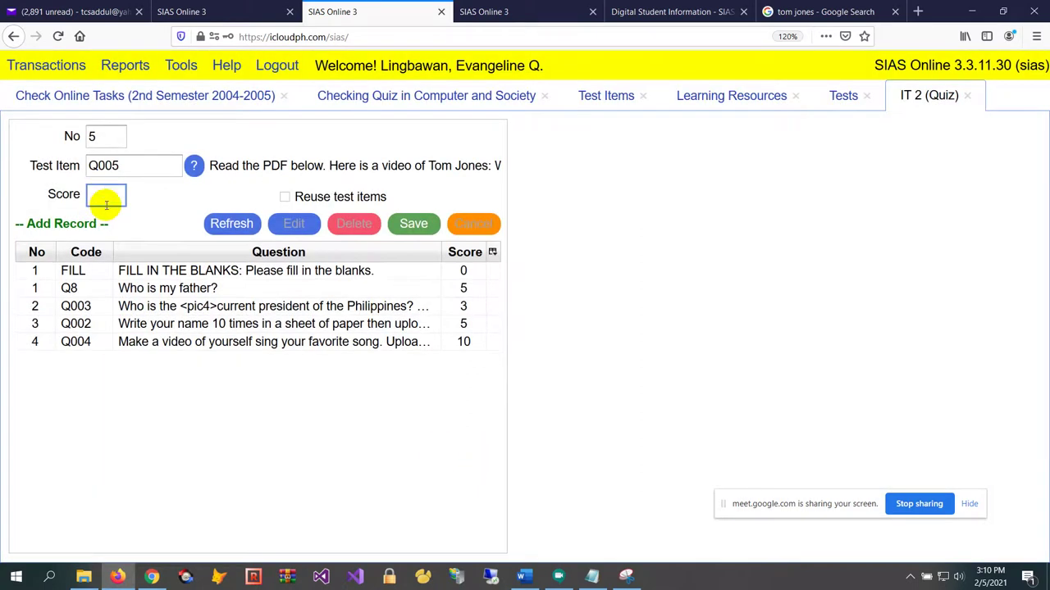
type("5")
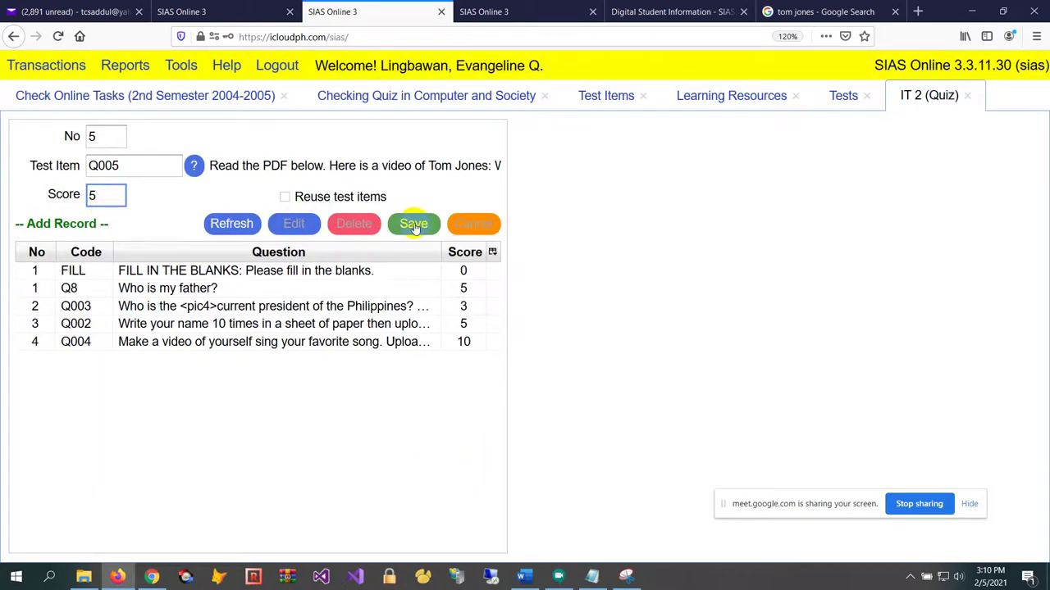
left_click(413, 224)
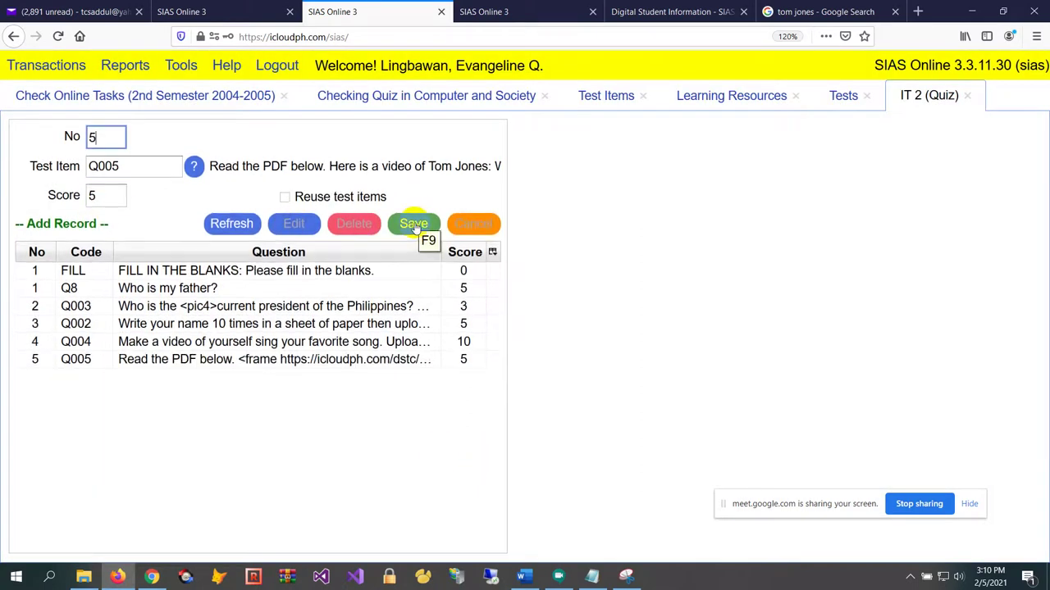
left_click(574, 14)
Complete the student account login in the other SIAS Online session
mouse_move(505, 303)
mouse_move(508, 398)
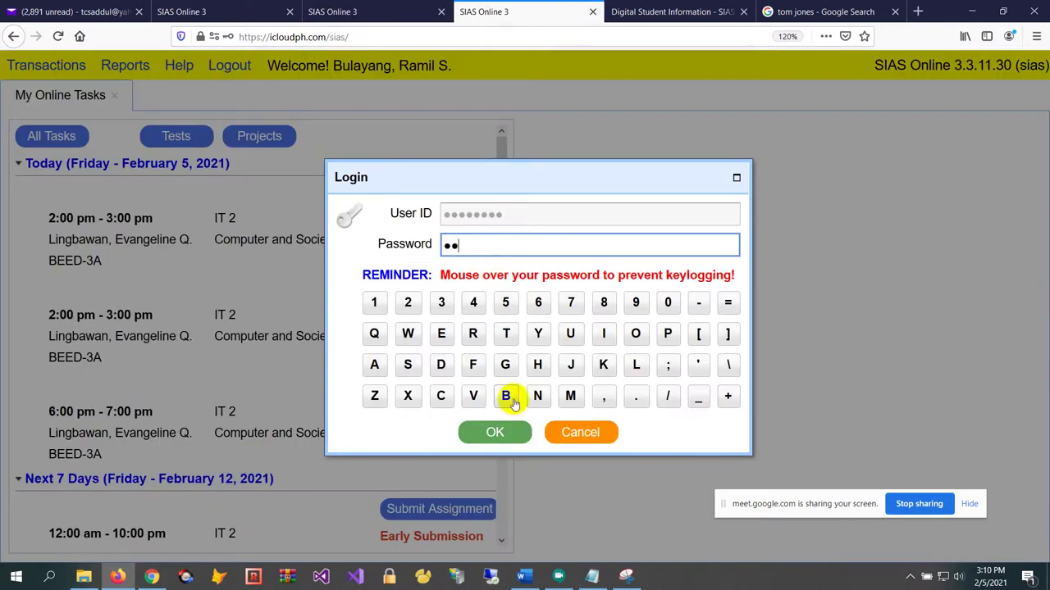
left_click(482, 430)
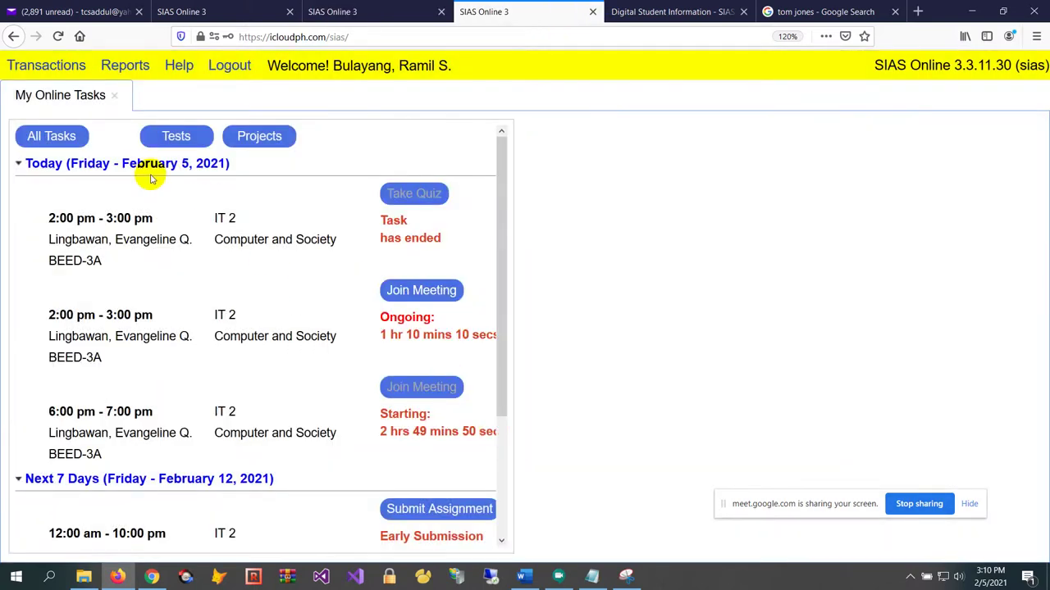
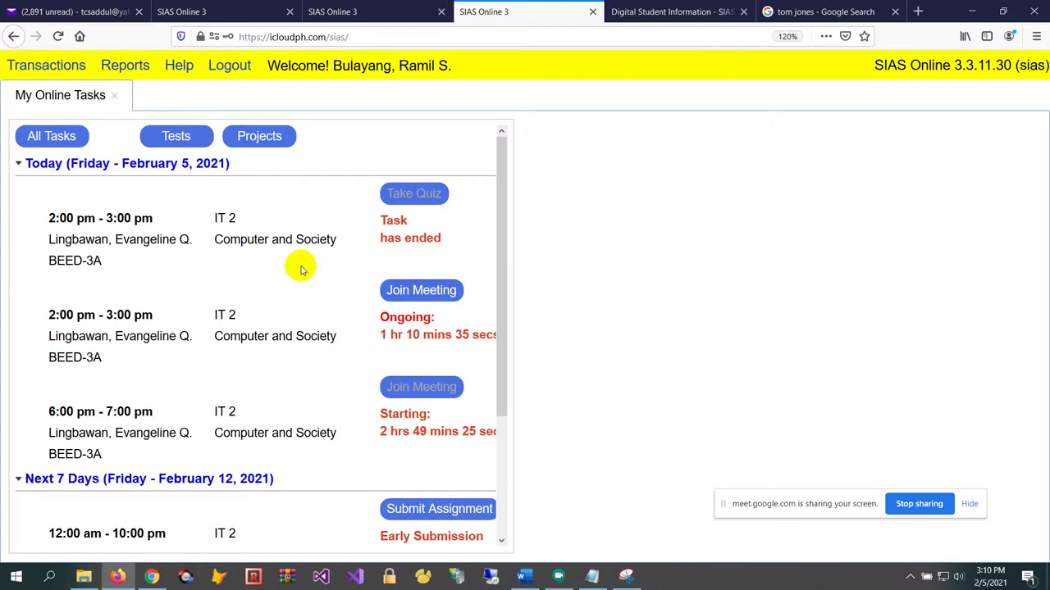
Try the ended Computer and Society quiz, then close the teacher's IT 2 (Quiz) and Tests pages
left_click(414, 207)
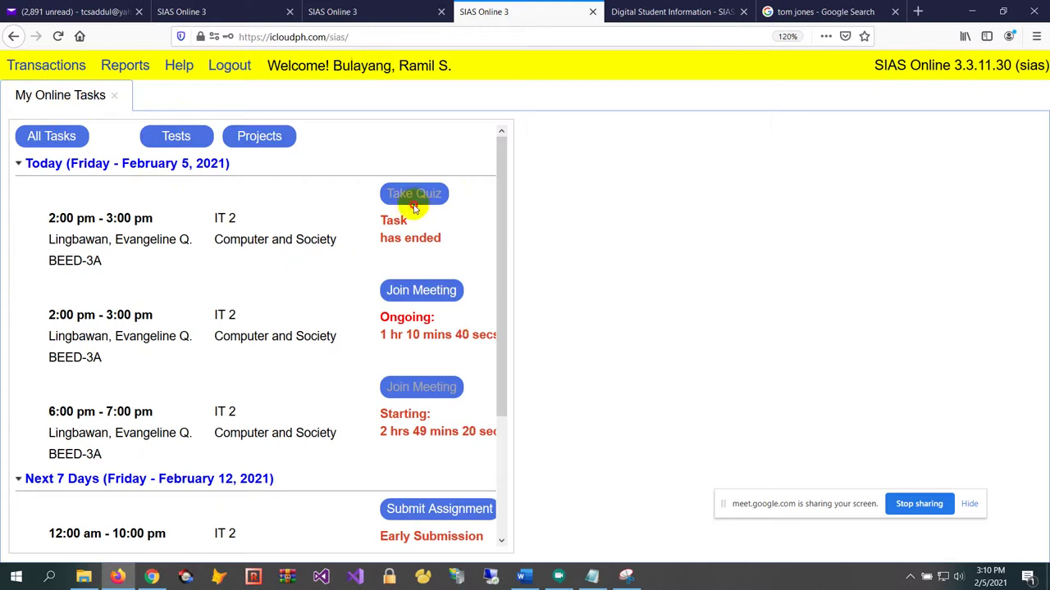
left_click(365, 11)
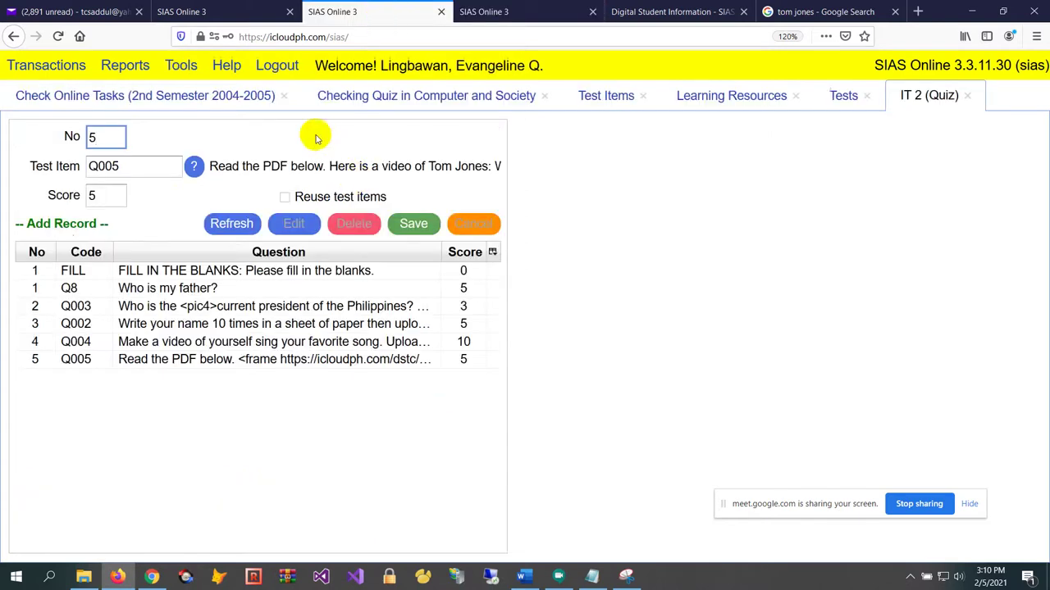
left_click(967, 96)
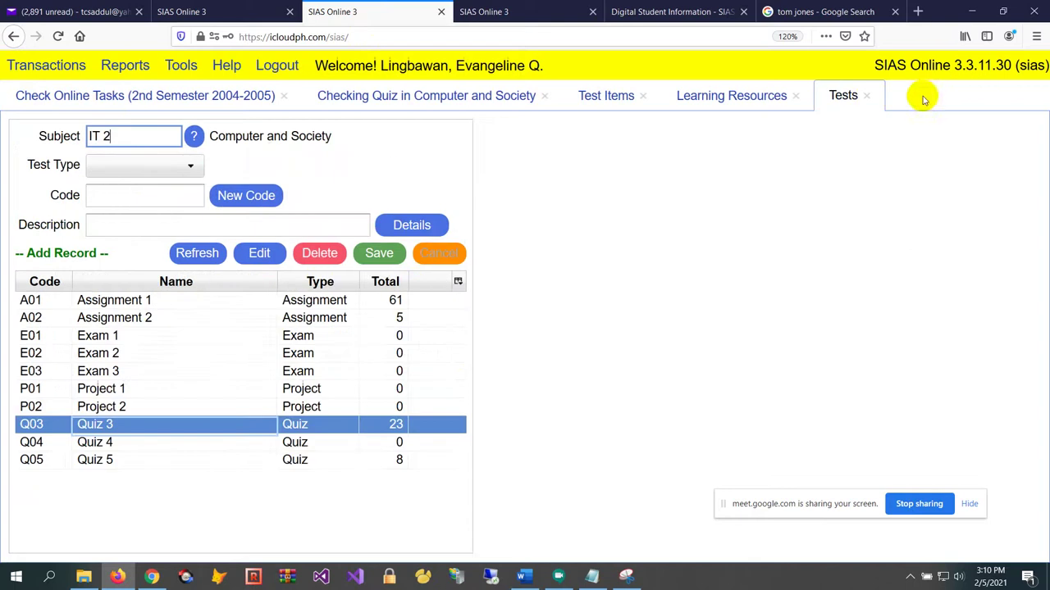
left_click(869, 96)
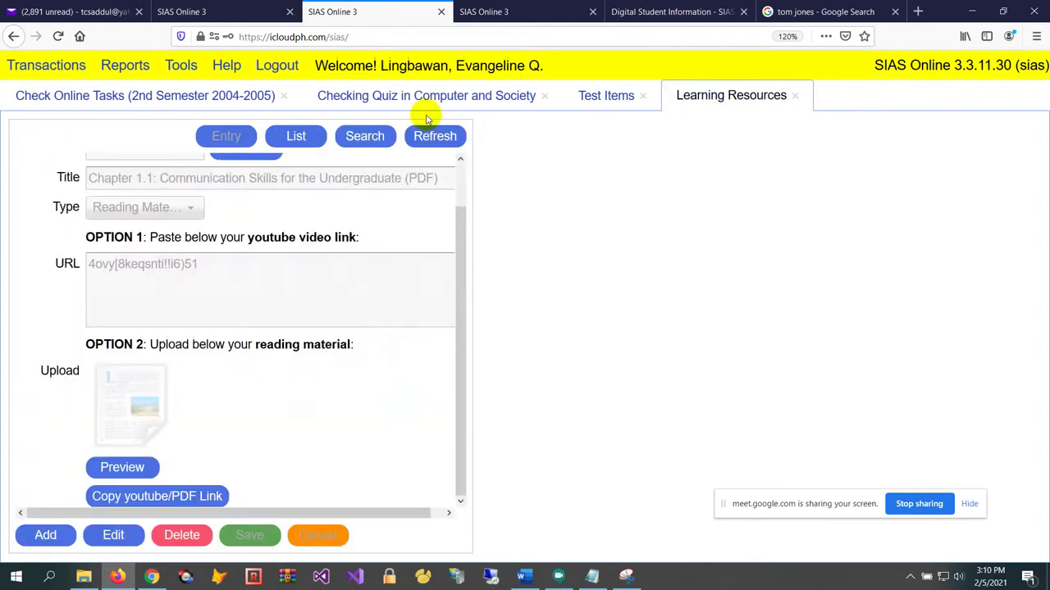
Close the Checking Quiz, Learning Resources, Test Items and Check Online Tasks pages, and show Transactions
left_click(117, 95)
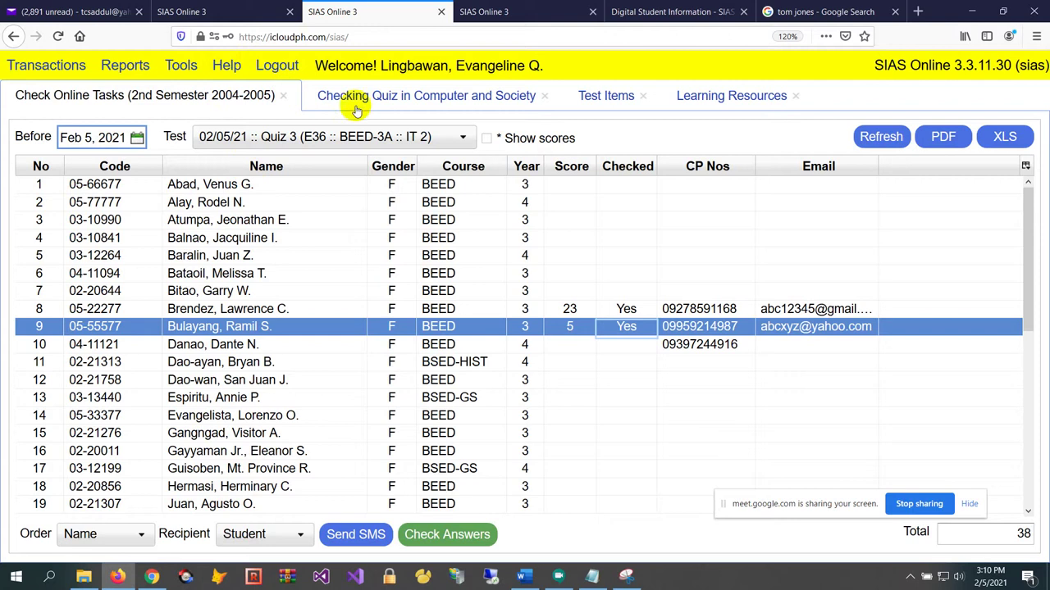
left_click(546, 97)
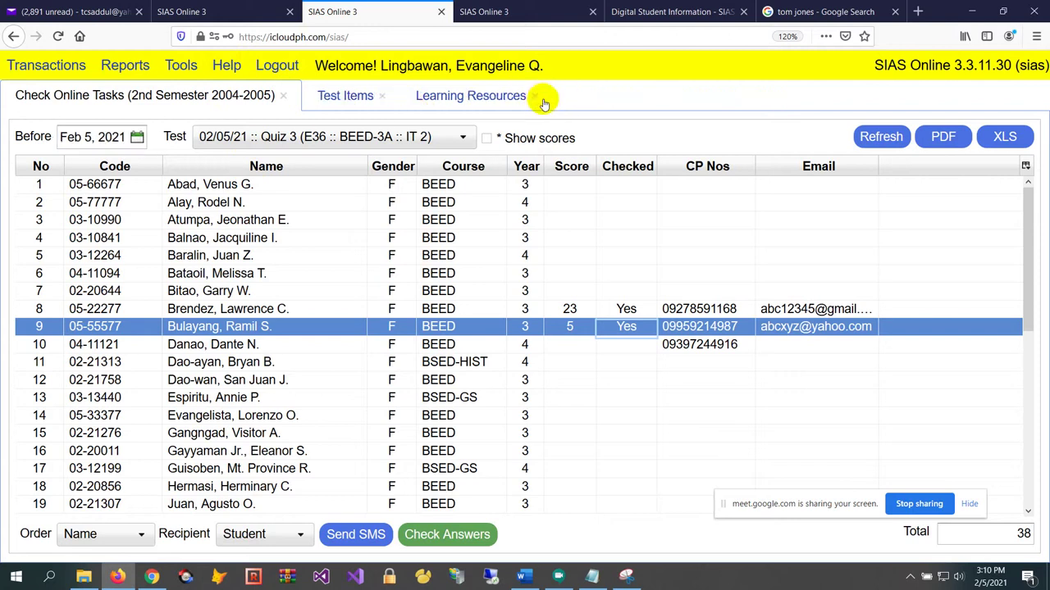
left_click(533, 97)
left_click(382, 96)
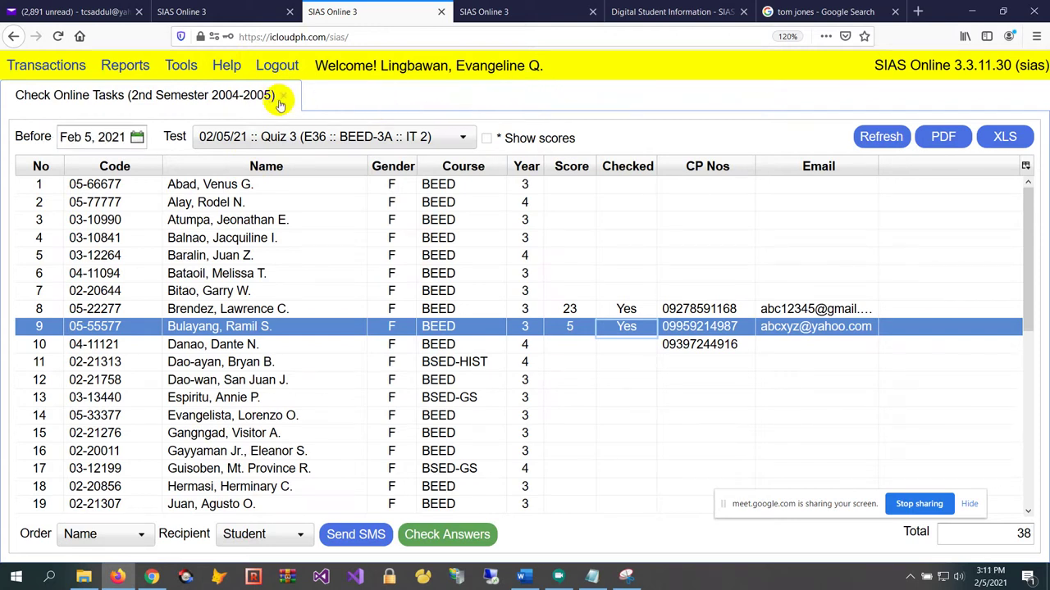
left_click(283, 100)
left_click(15, 67)
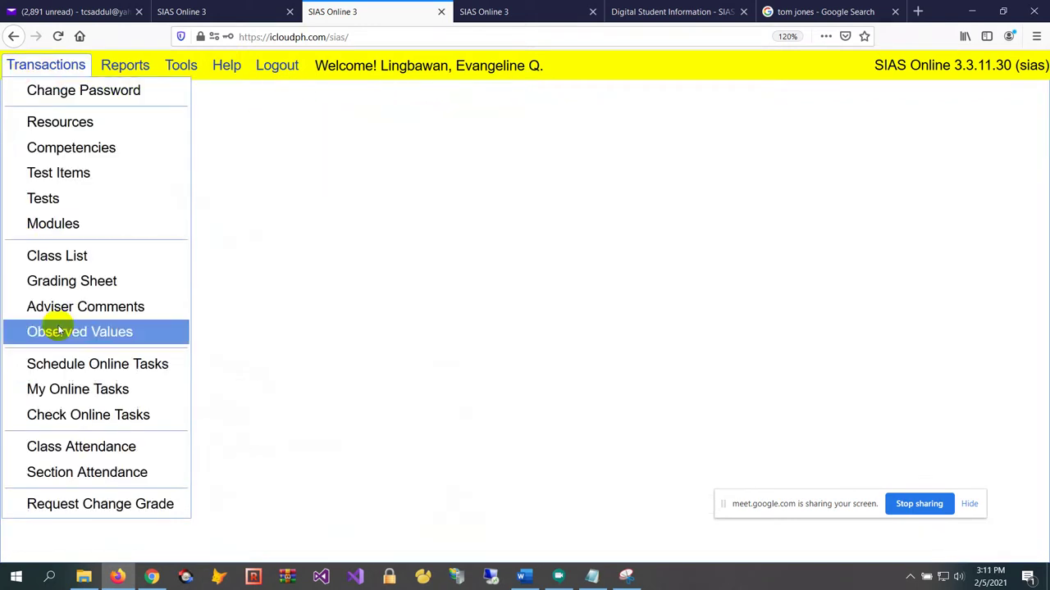
Open Schedule Online Tasks for class E36 BEED-3A IT 2
left_click(146, 366)
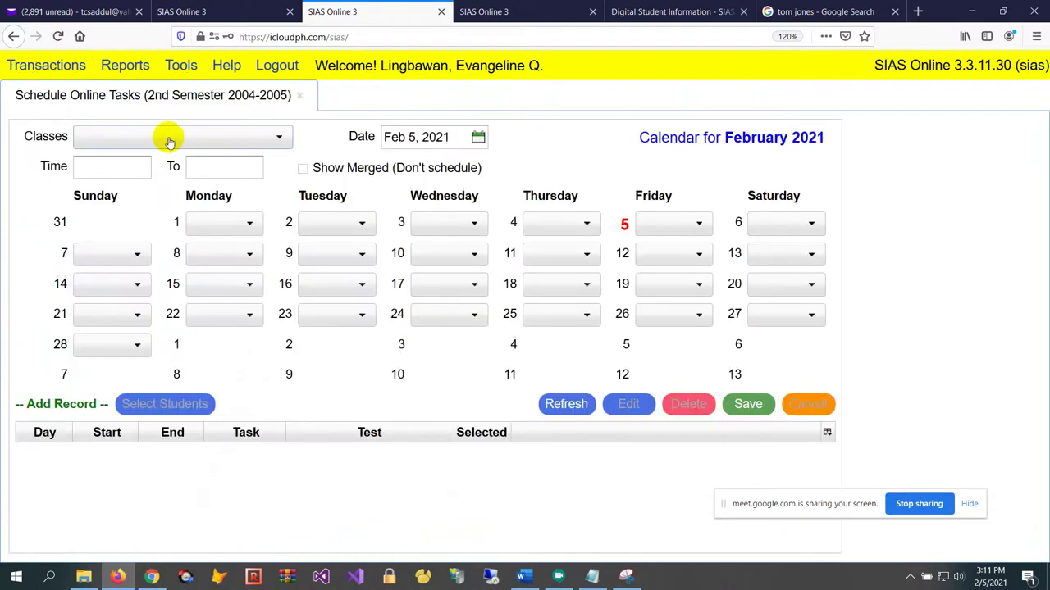
left_click(170, 136)
left_click(189, 183)
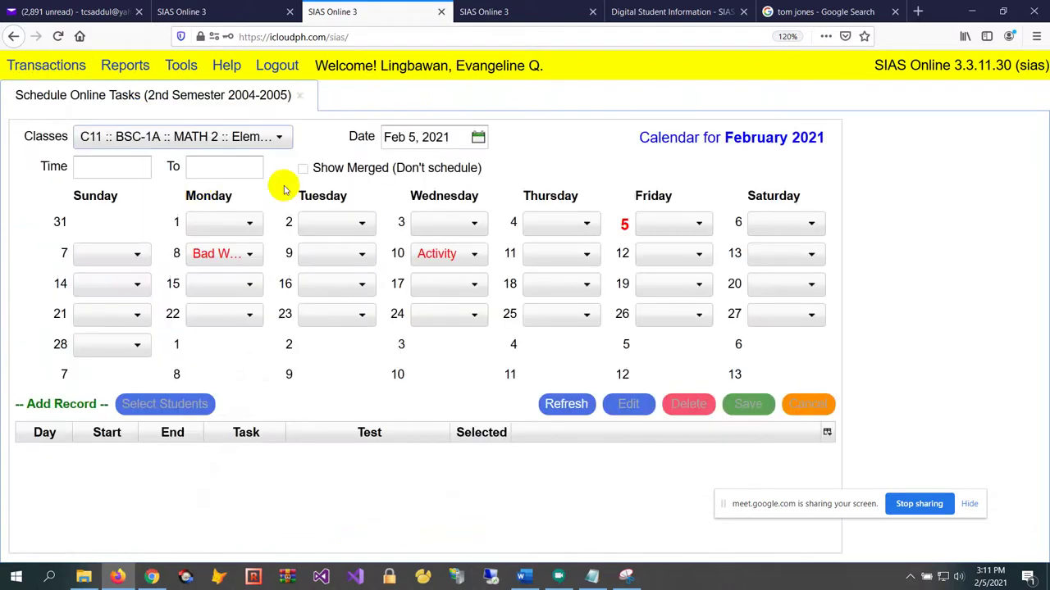
left_click(145, 136)
left_click(189, 205)
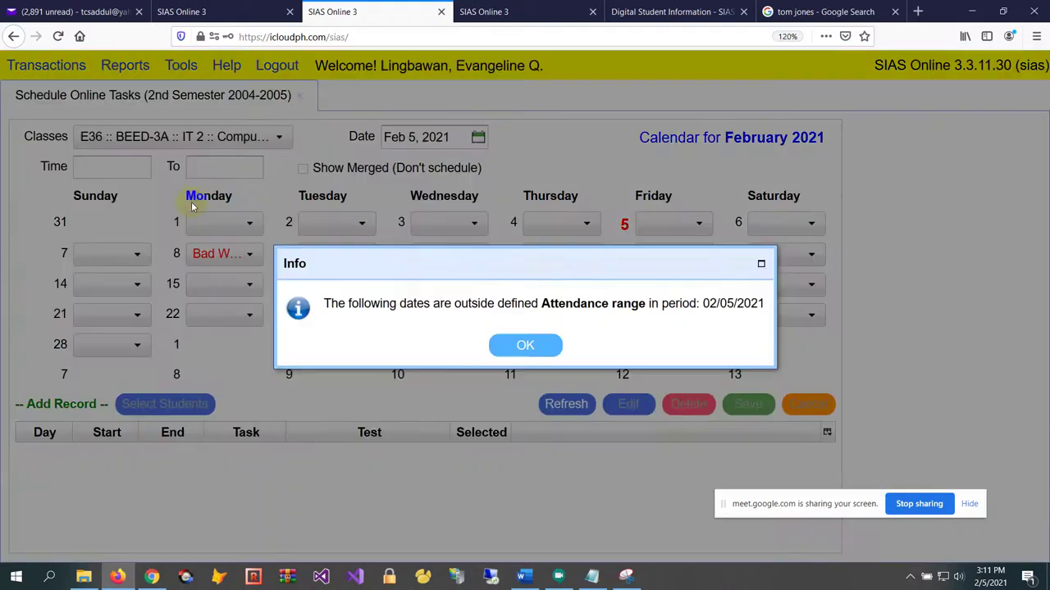
left_click(543, 351)
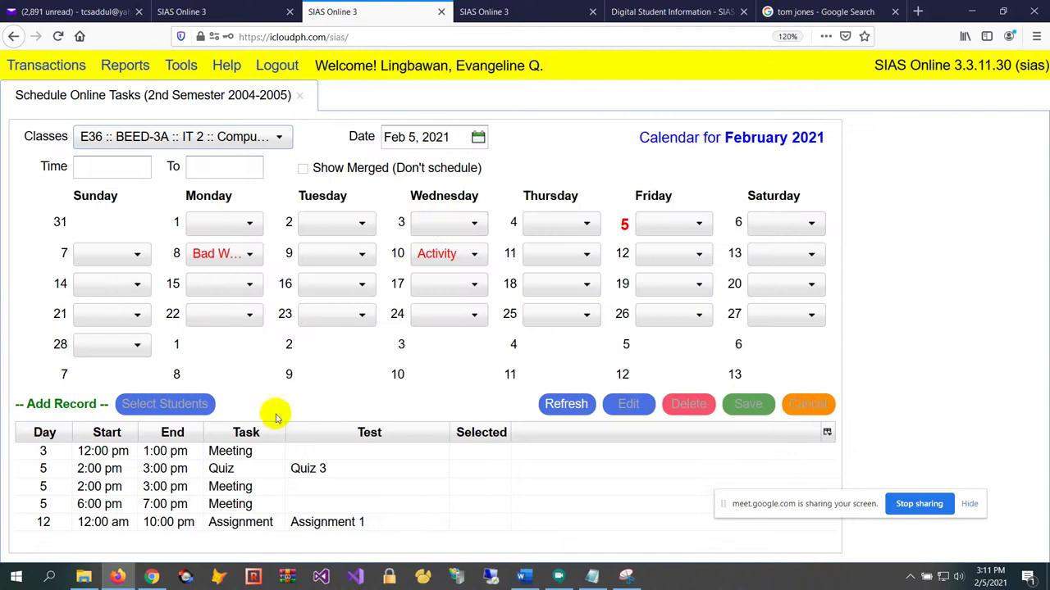
Delete the 2:00 pm Quiz 3 entry and set the time to 3:00–4:00 pm
left_click(251, 468)
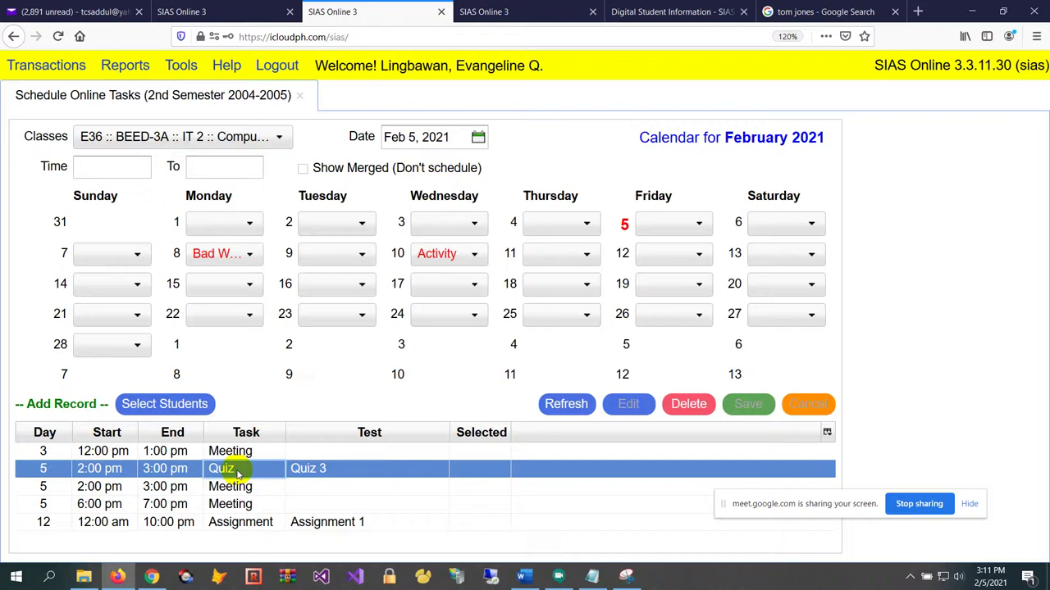
left_click(687, 407)
left_click(481, 346)
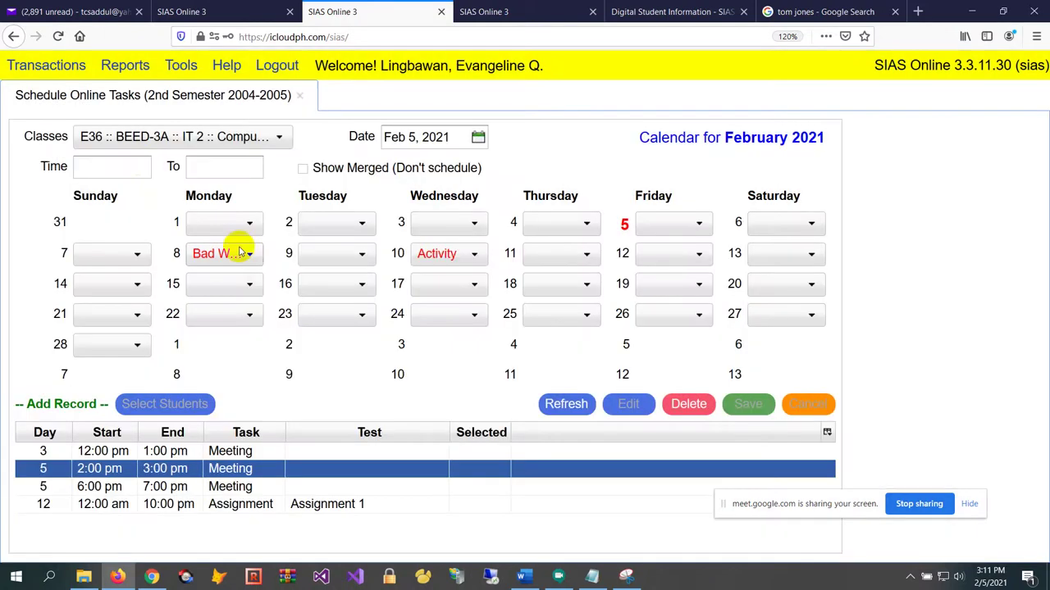
left_click(139, 162)
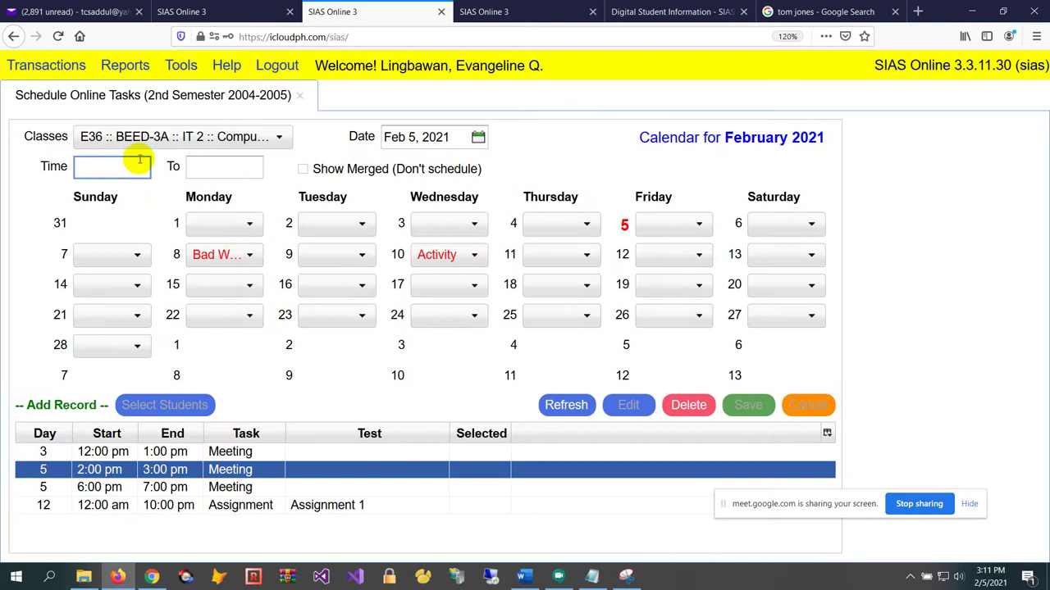
key("Tab")
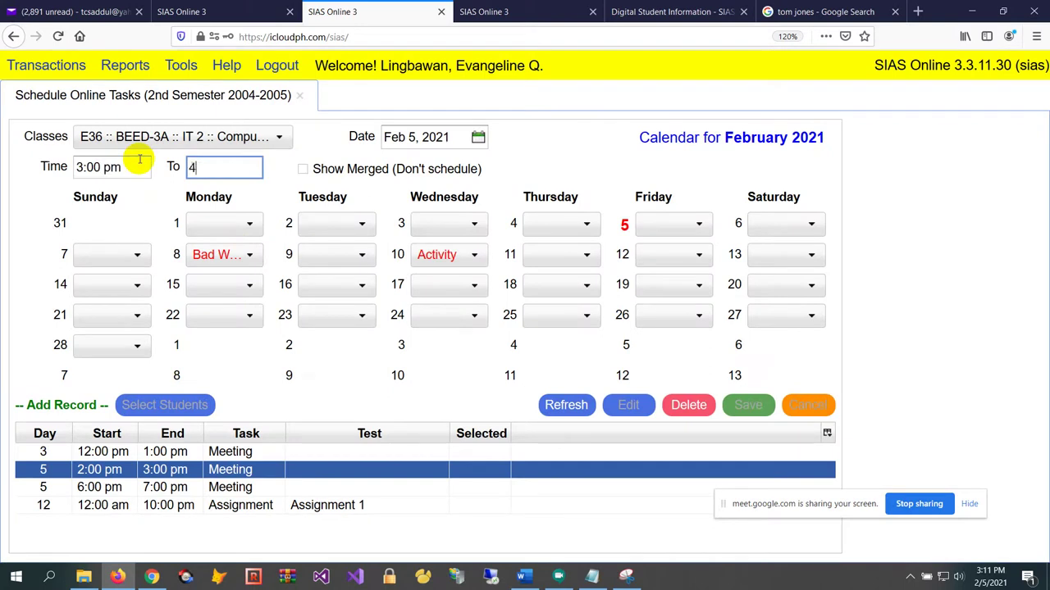
type("4")
key("Tab")
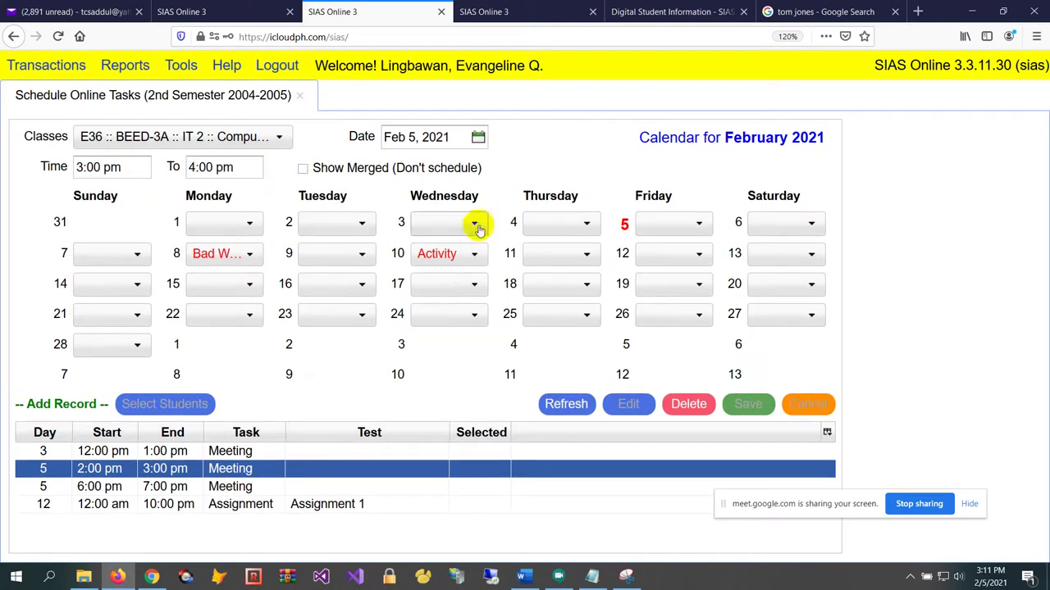
Schedule Quiz 3 as a quiz on Friday, February 5, and return to the student's session
left_click(696, 224)
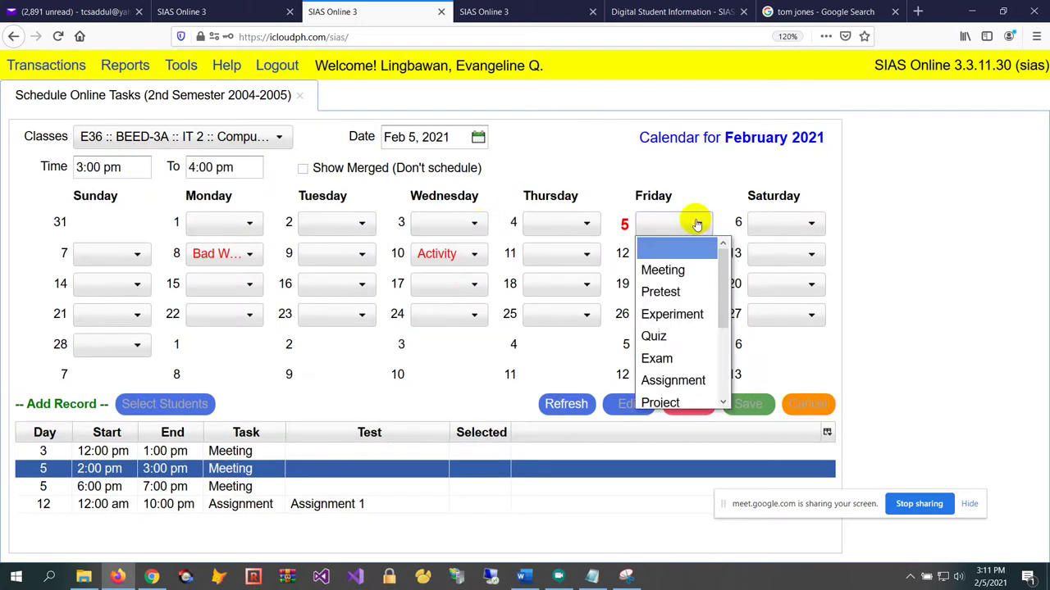
left_click(681, 340)
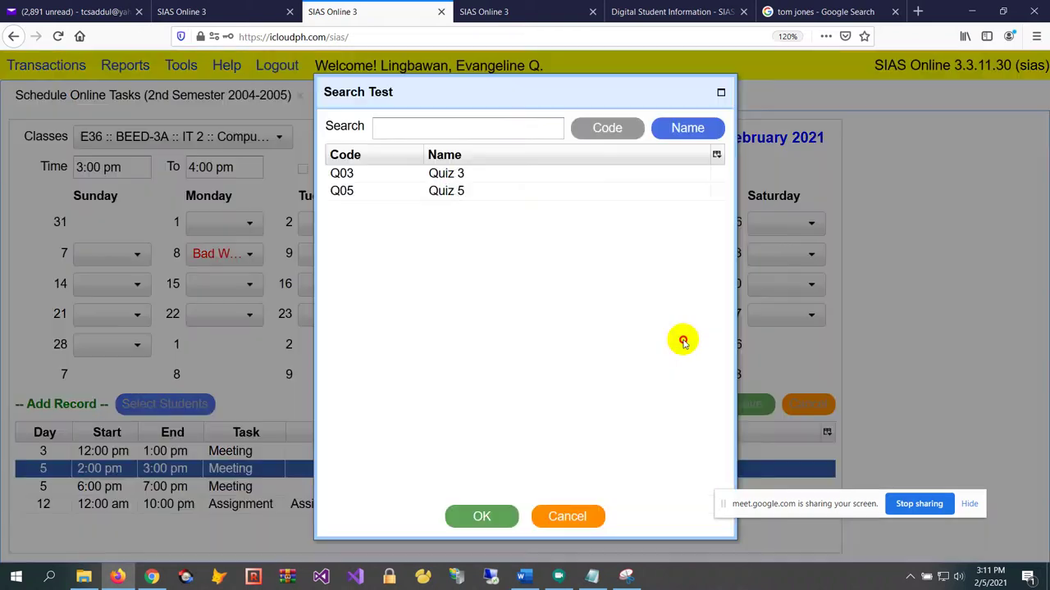
left_click(459, 177)
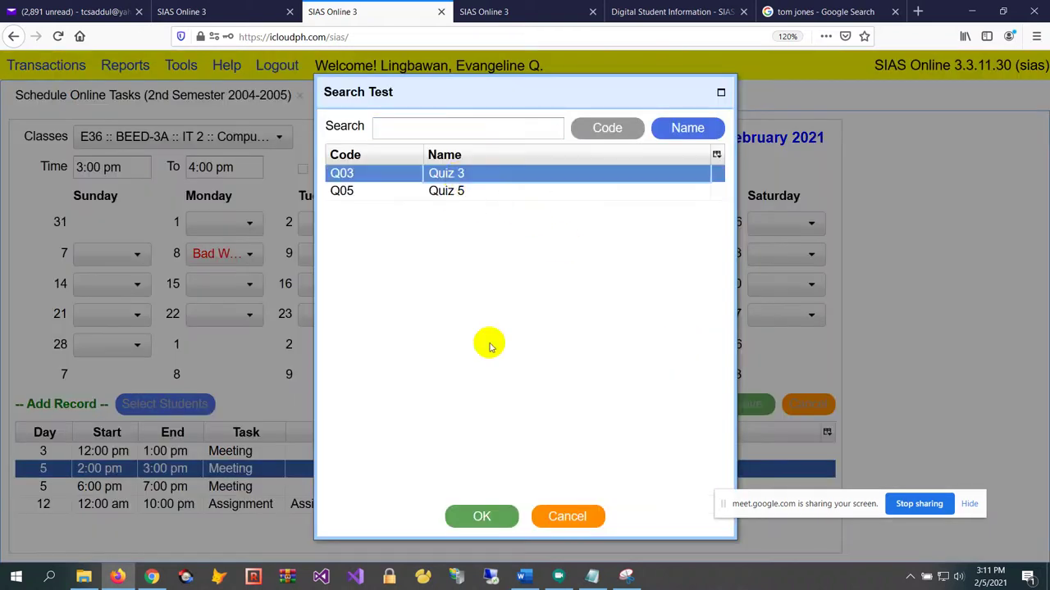
left_click(489, 514)
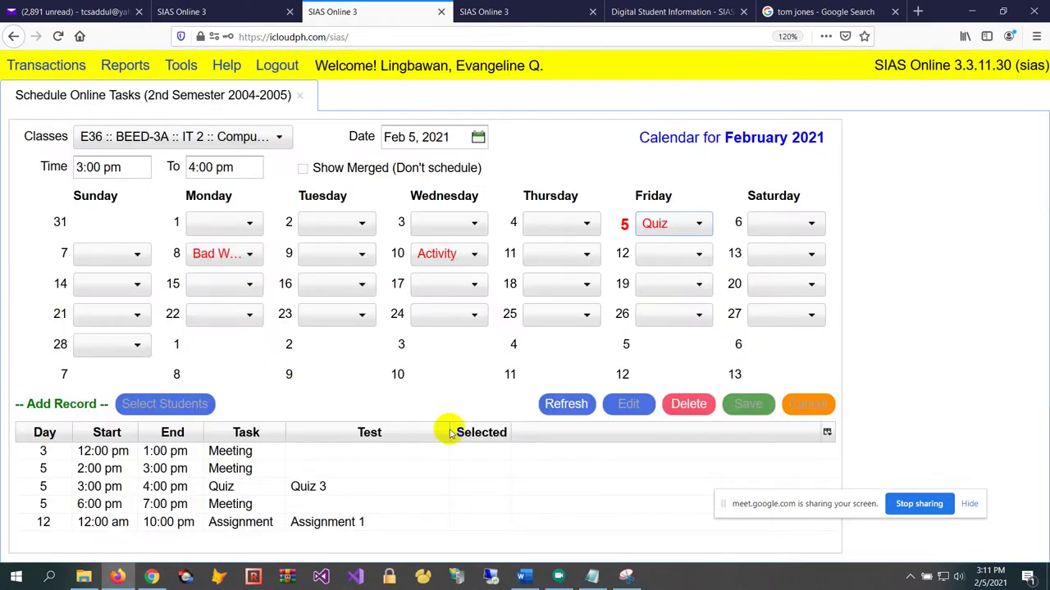
left_click(513, 11)
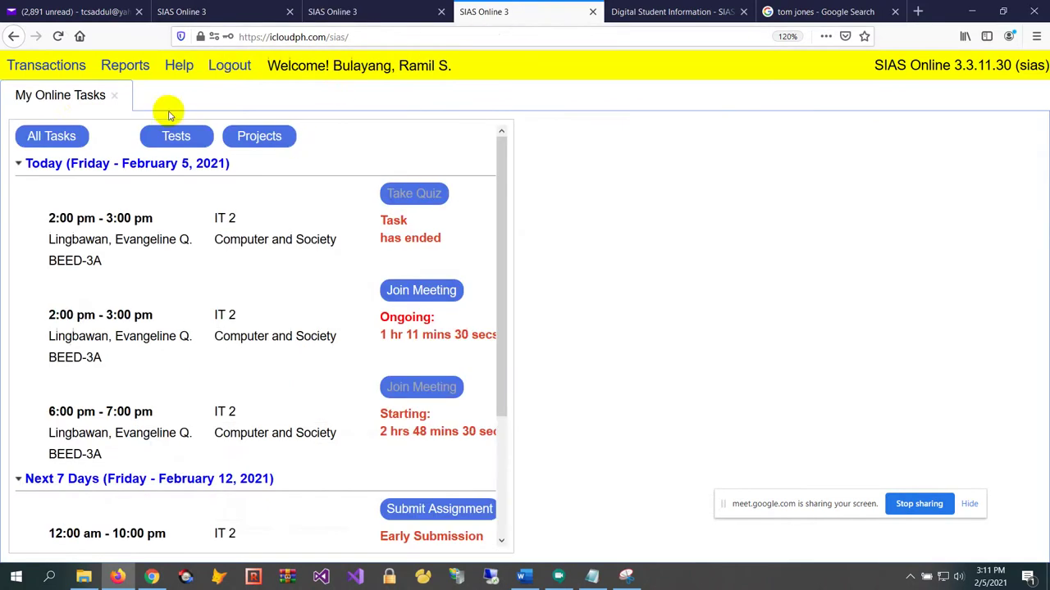
Refresh the student's All Tasks list and check the new 3:00–4:00 pm Take Quiz entry
left_click(34, 141)
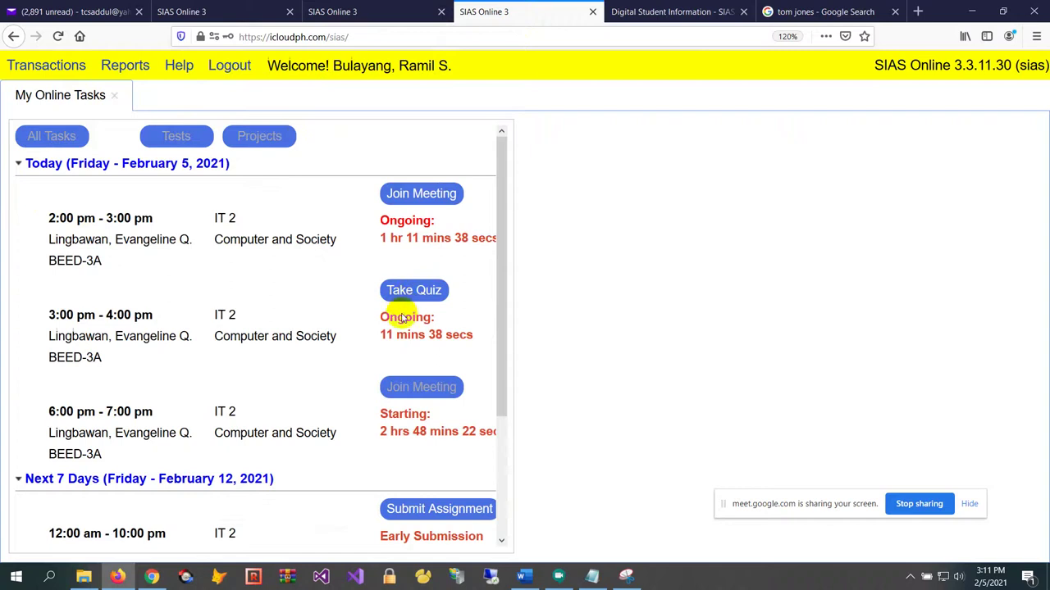
scroll(287, 337, "down", 3)
scroll(293, 320, "up", 3)
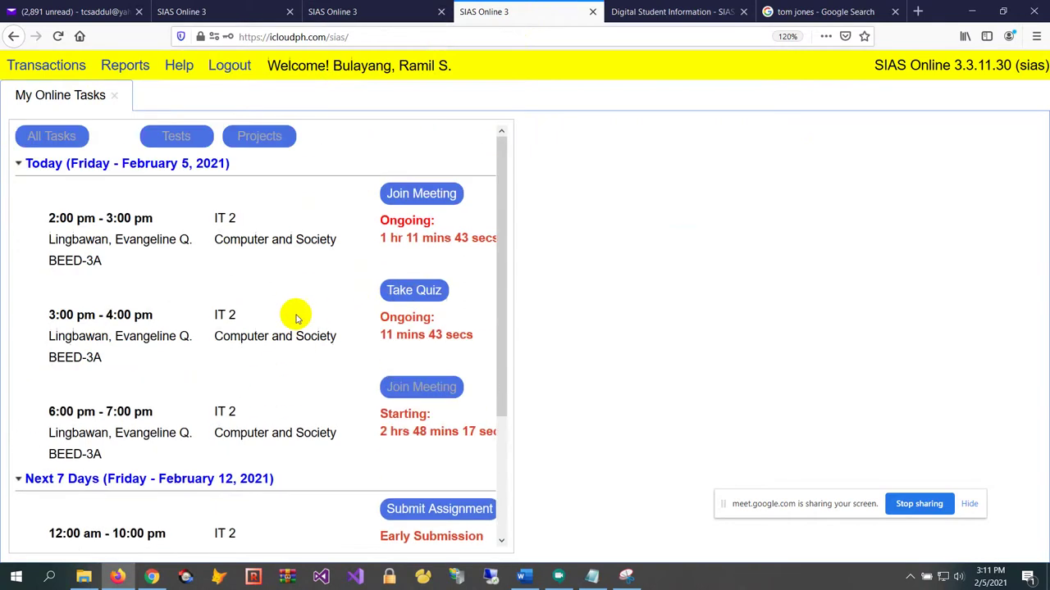
scroll(296, 318, "down", 3)
scroll(282, 312, "up", 3)
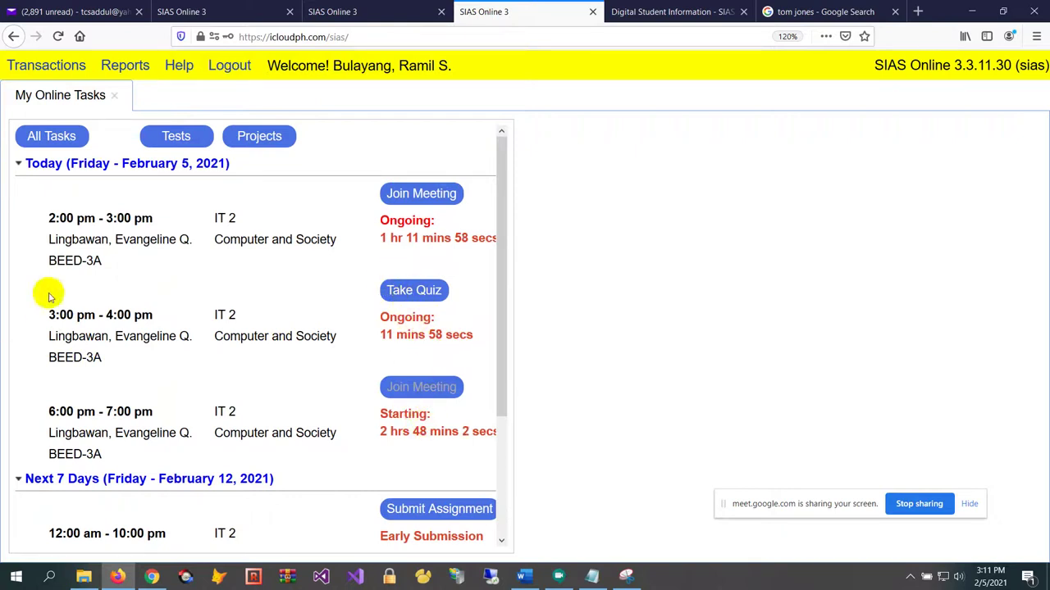
left_click(405, 292)
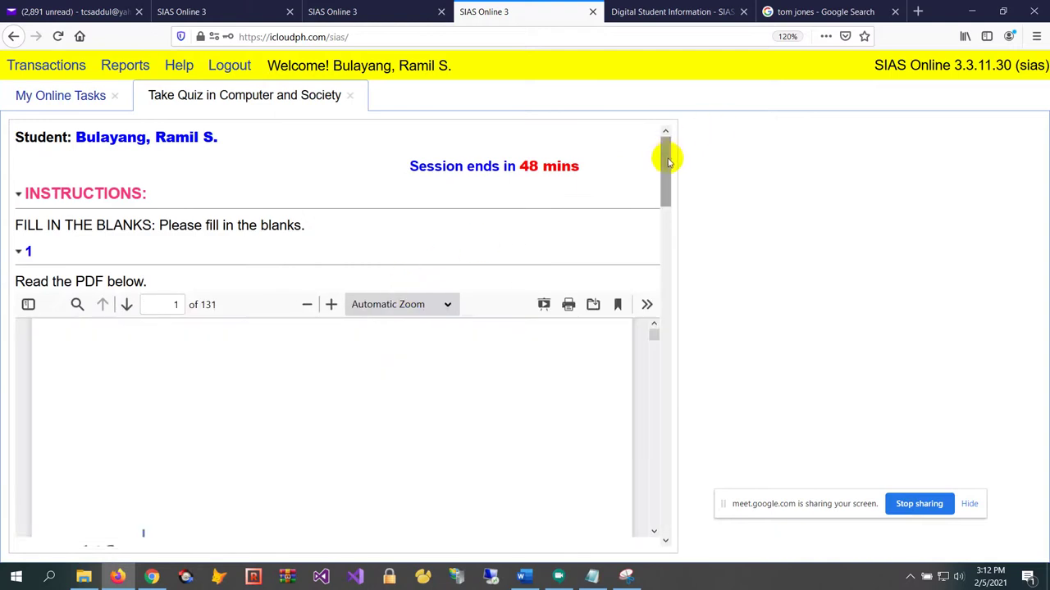
mouse_move(669, 162)
left_mouse_down()
mouse_move(647, 209)
mouse_move(663, 159)
left_mouse_up()
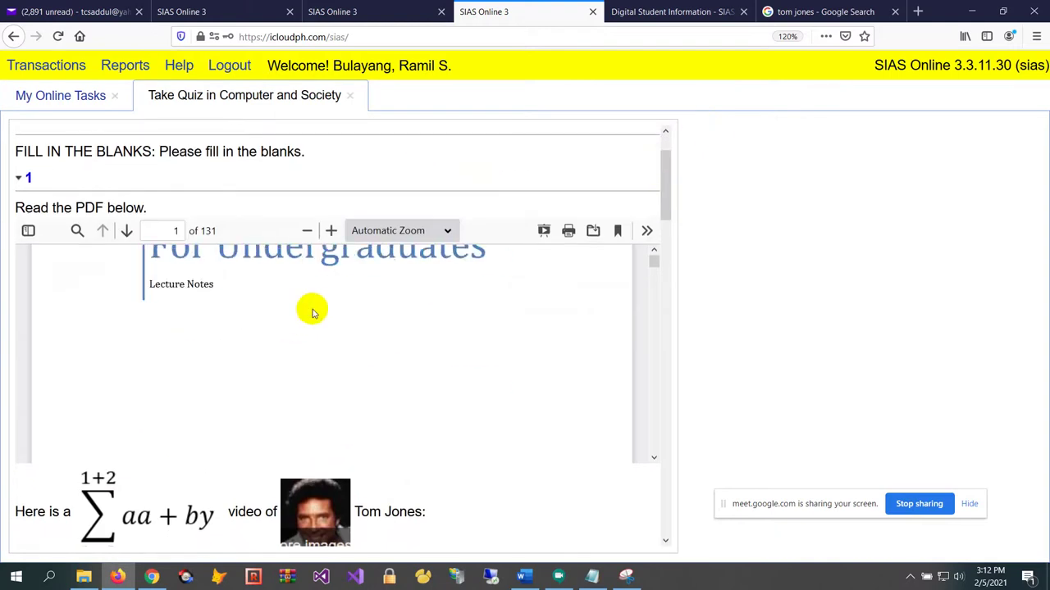
scroll(312, 314, "down", 8)
scroll(323, 323, "up", 6)
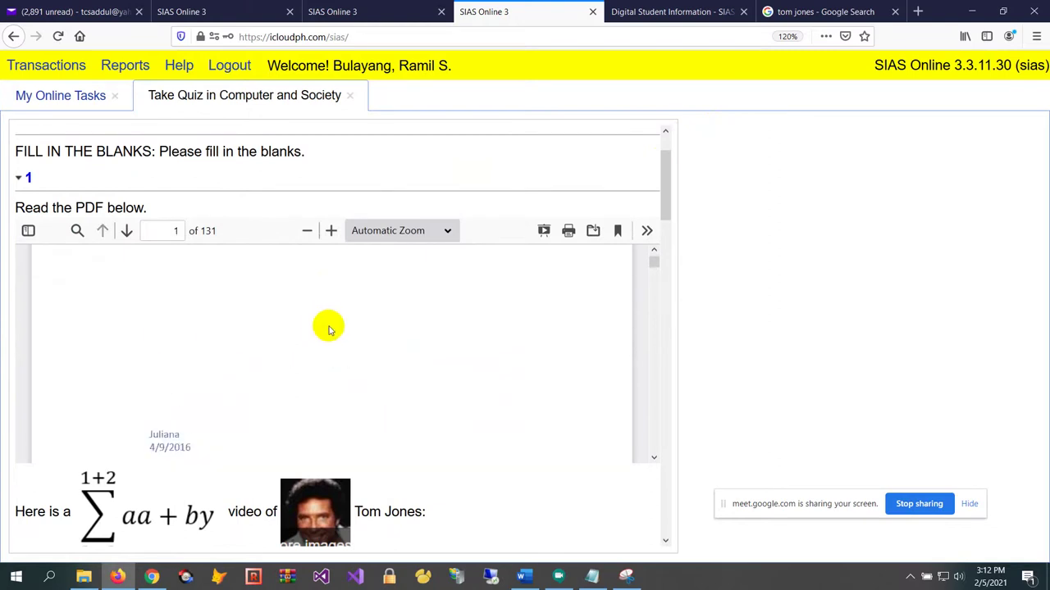
scroll(328, 329, "up", 2)
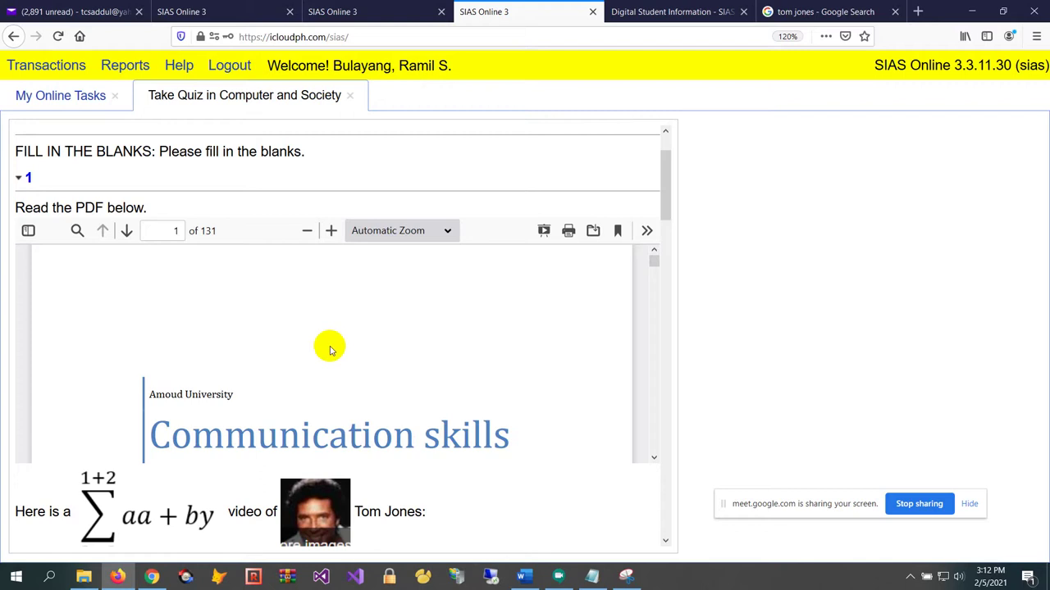
scroll(330, 350, "down", 12)
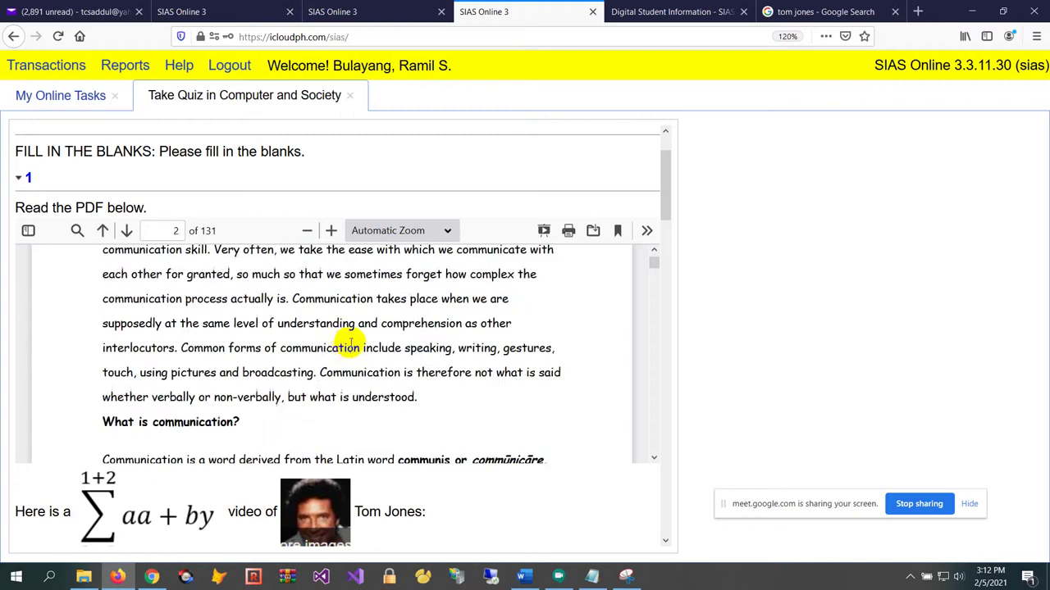
scroll(360, 349, "down", 5)
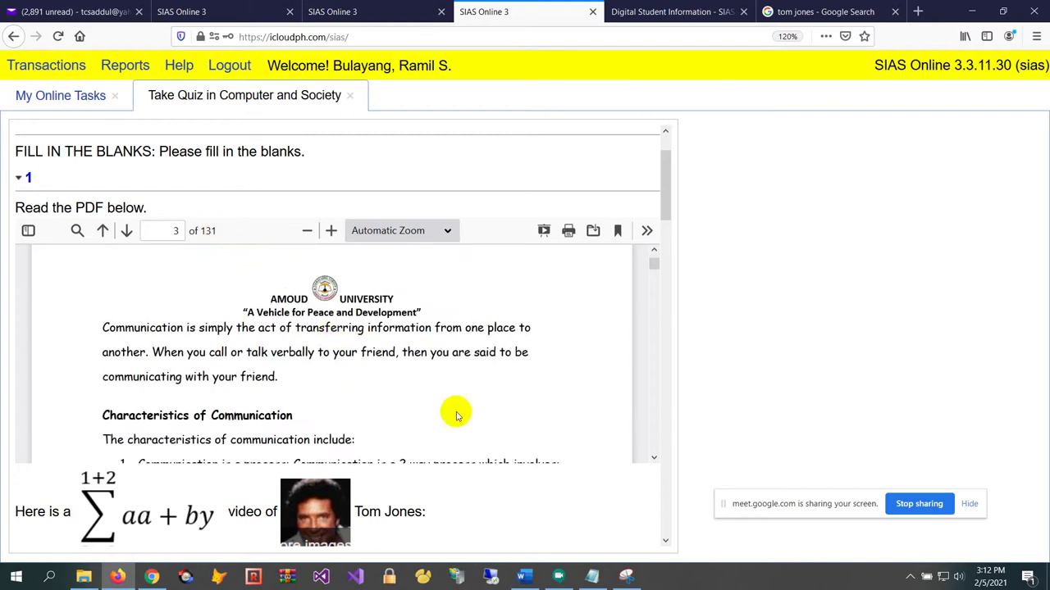
scroll(457, 369, "down", 5)
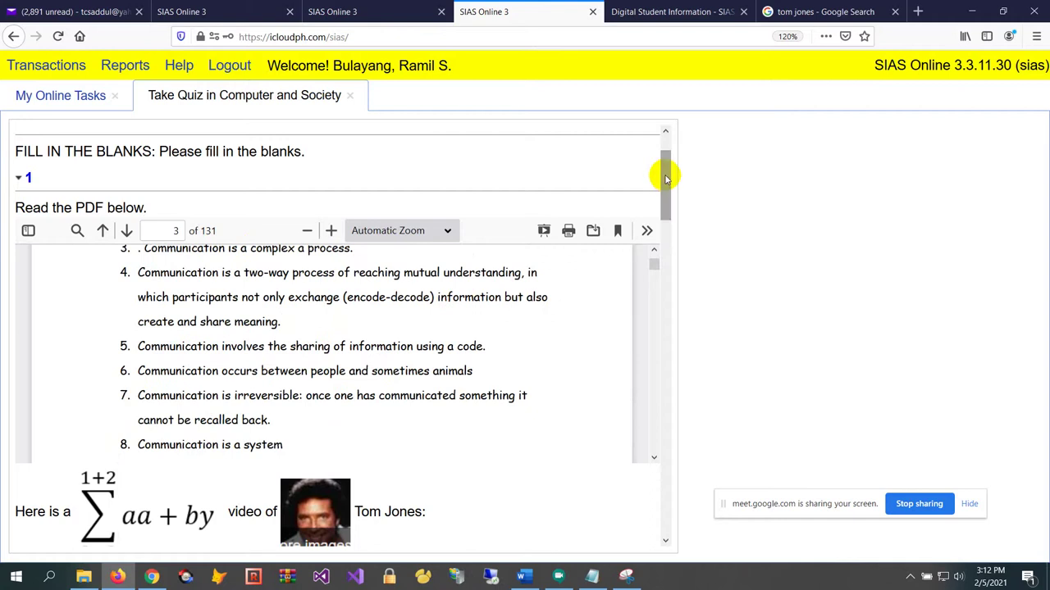
mouse_move(663, 171)
left_mouse_down()
mouse_move(648, 227)
mouse_move(661, 177)
left_mouse_up()
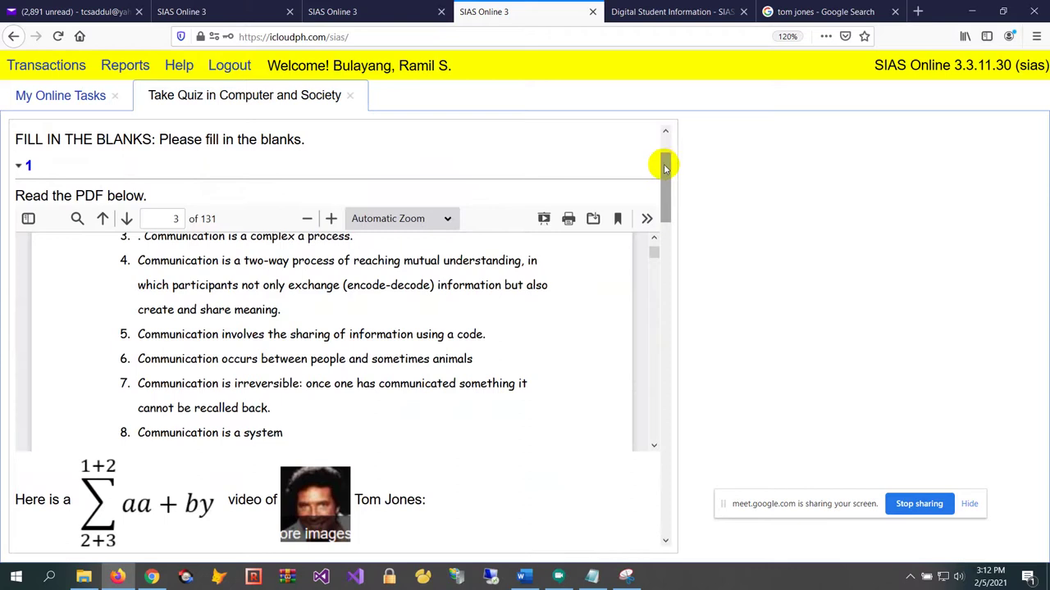
left_click_drag(665, 167, 680, 216)
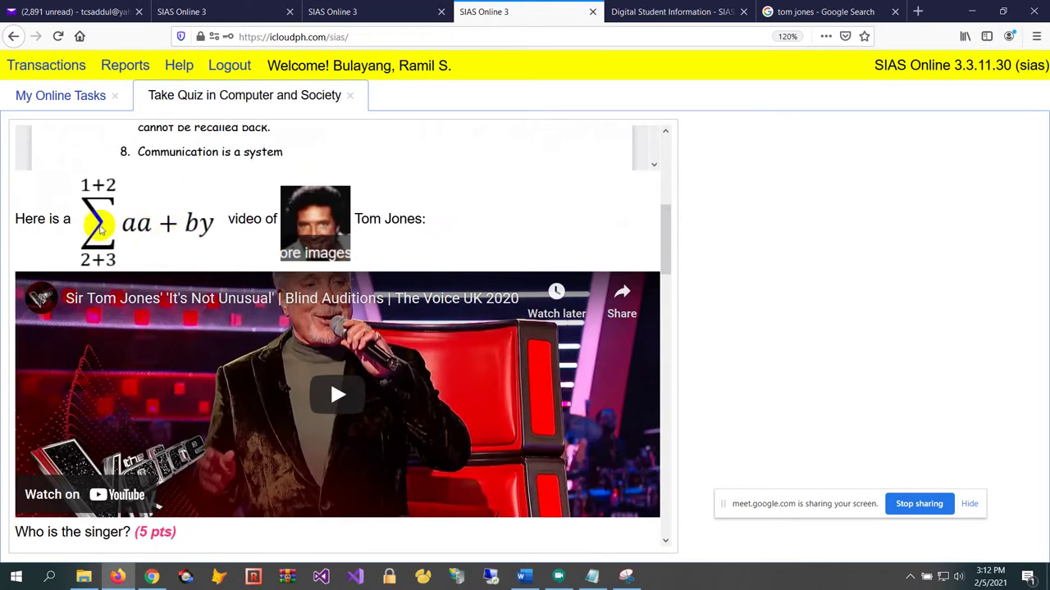
Play the embedded Tom Jones video for a few seconds, then pause it
scroll(269, 220, "up", 1)
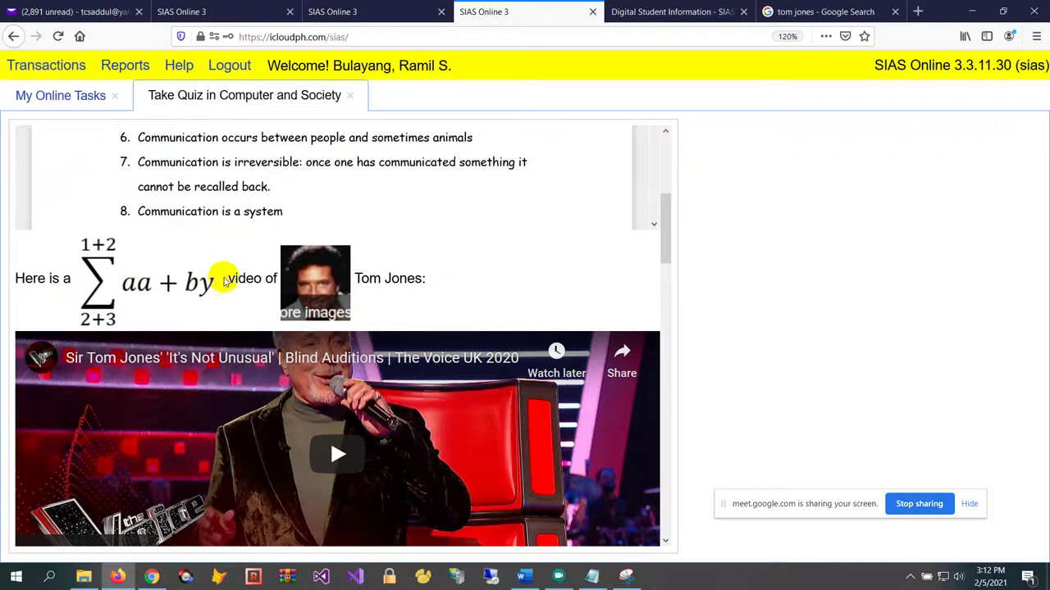
scroll(287, 254, "down", 2)
left_click_drag(656, 232, 660, 268)
scroll(339, 277, "up", 3)
scroll(352, 267, "down", 7)
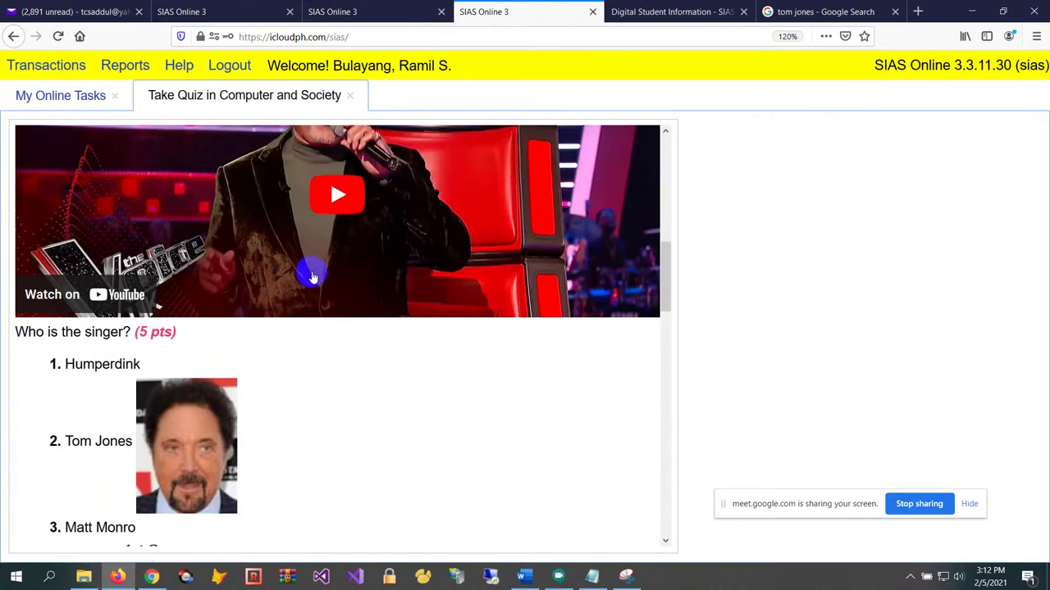
left_click(341, 199)
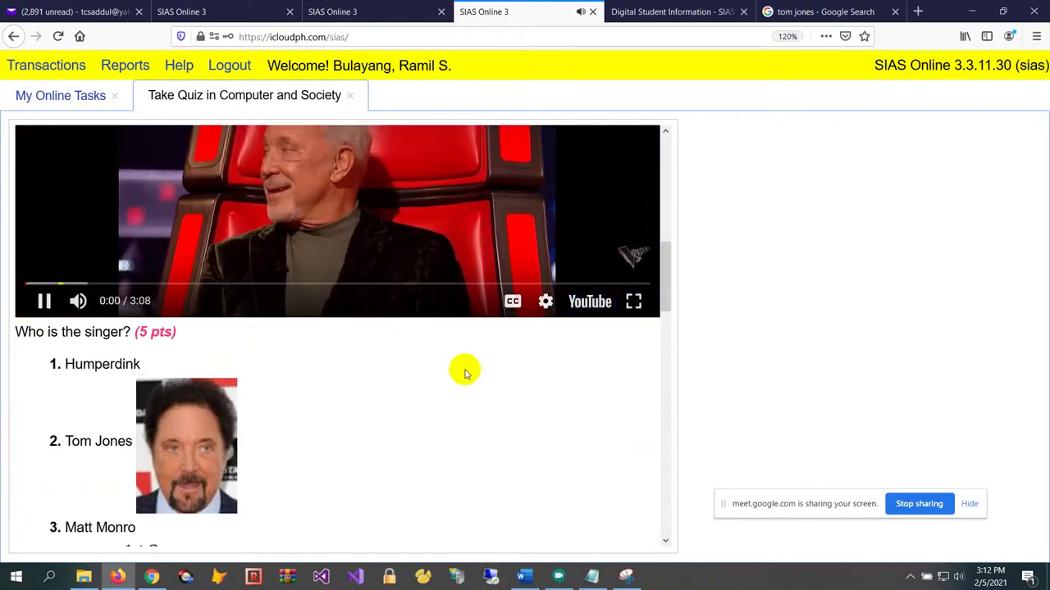
scroll(460, 365, "up", 1)
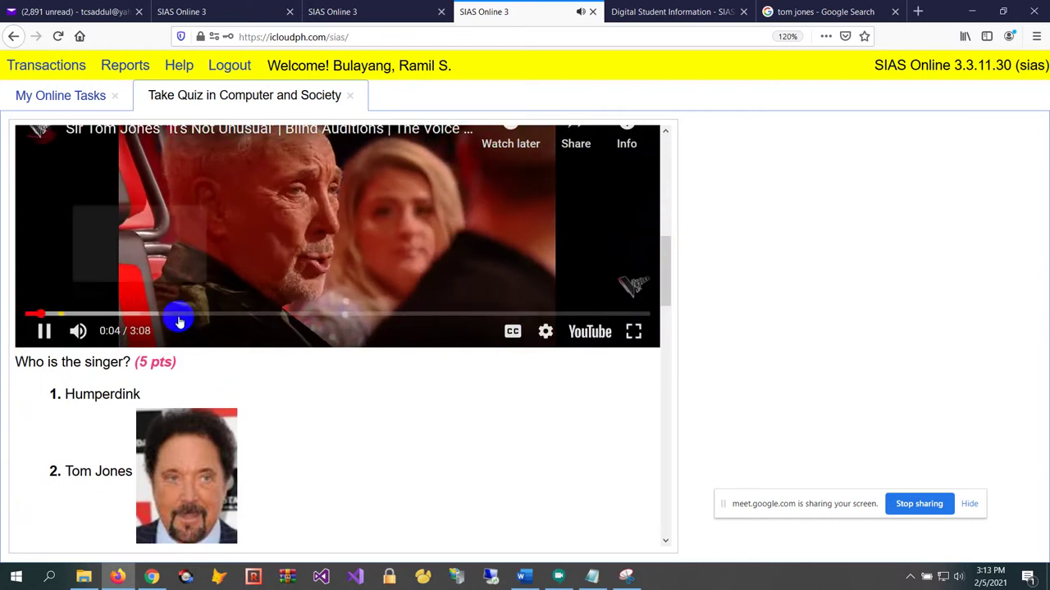
left_click_drag(666, 280, 682, 263)
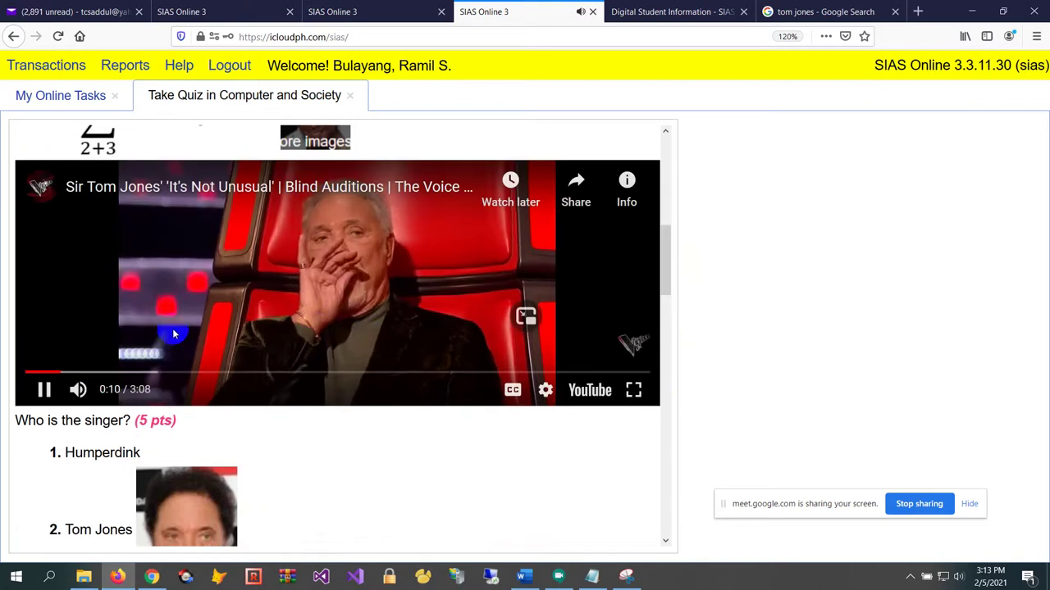
left_click(44, 390)
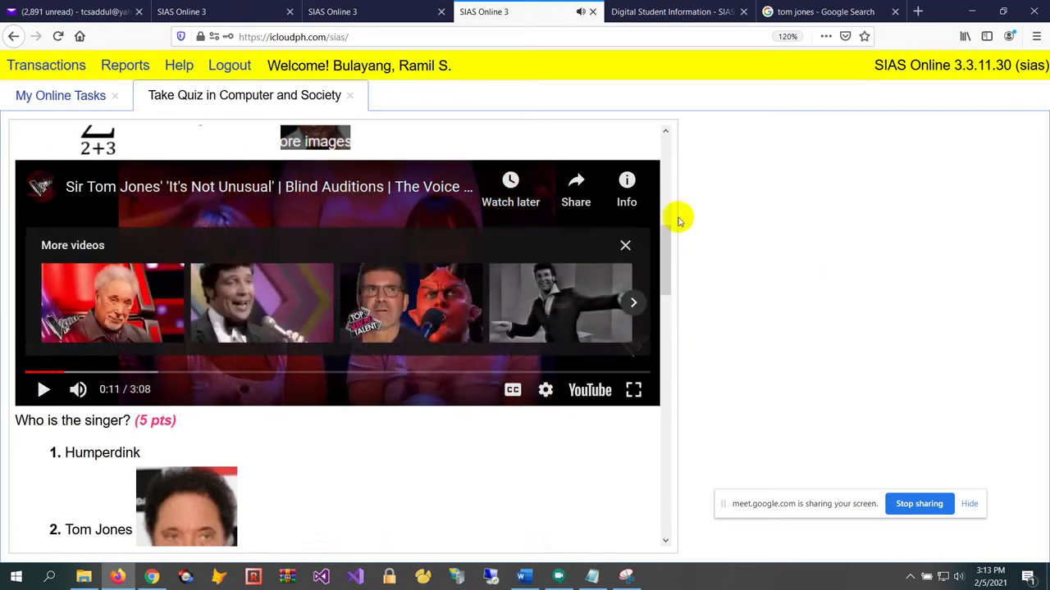
Answer the 'Who is the singer?' question with Tom Jones
left_click_drag(667, 229, 672, 180)
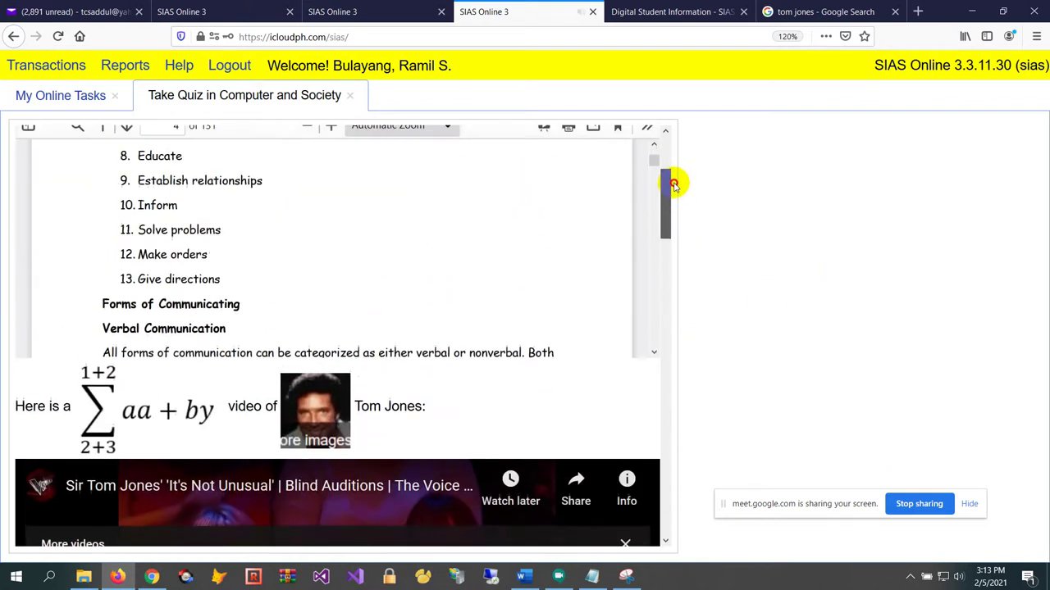
scroll(415, 237, "down", 3)
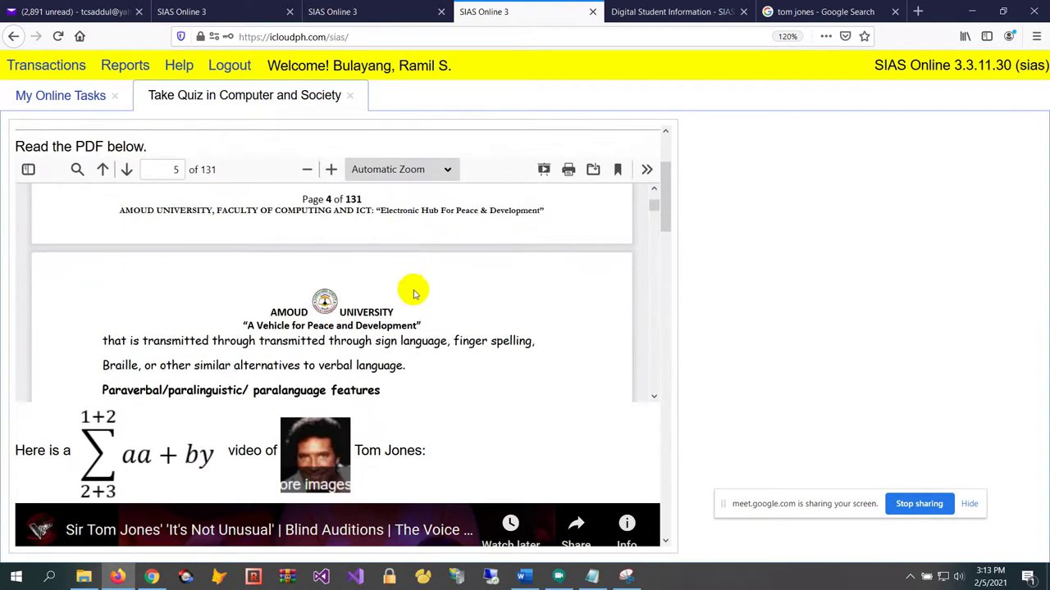
scroll(414, 294, "down", 3)
left_click_drag(673, 197, 640, 331)
left_click(77, 262)
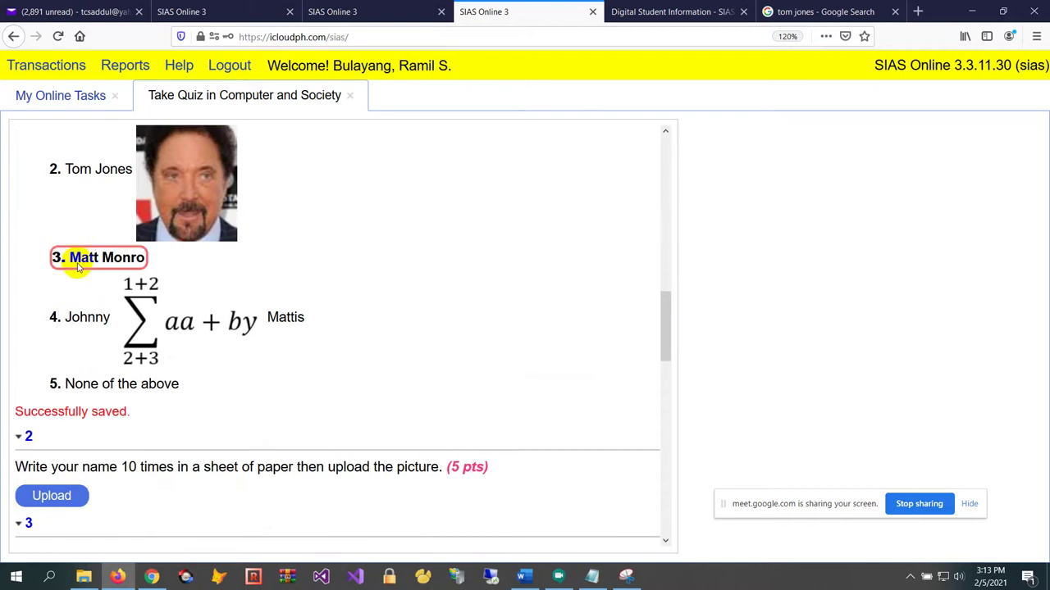
left_click(107, 189)
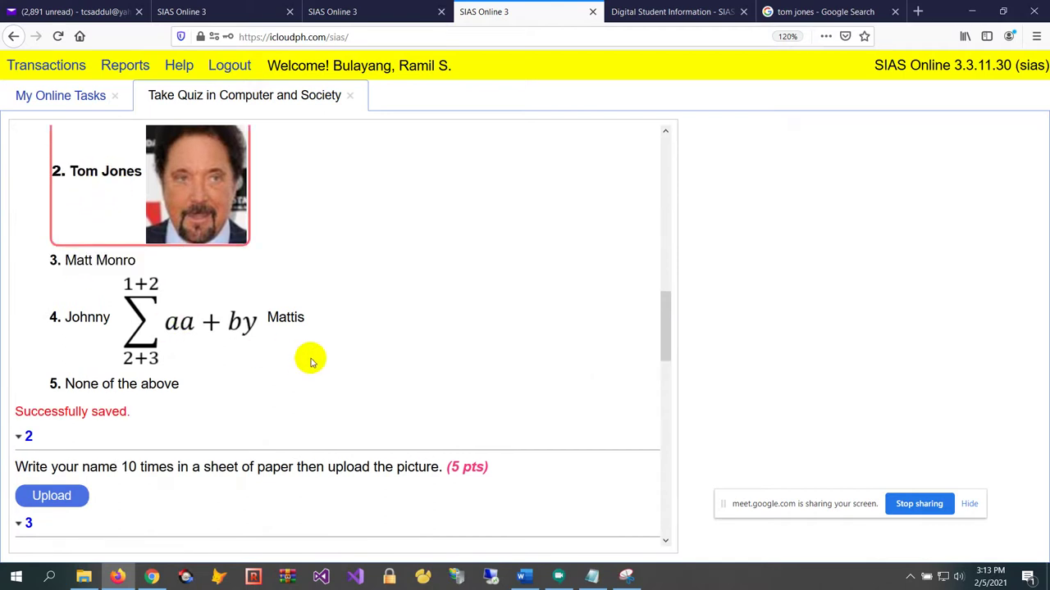
Upload a JPG picture as the answer to question 2
scroll(310, 361, "down", 3)
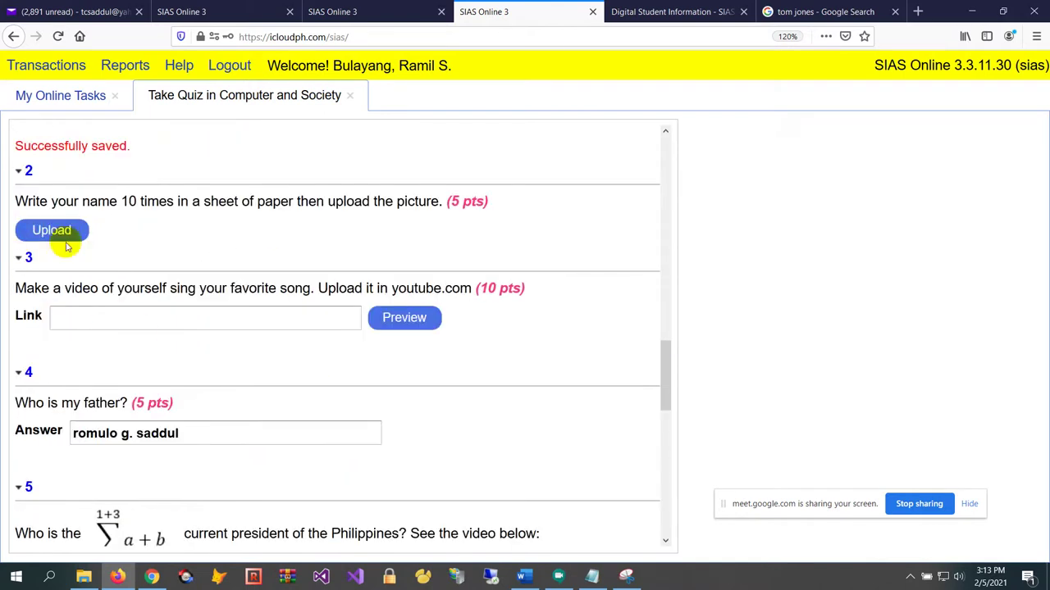
left_click(52, 230)
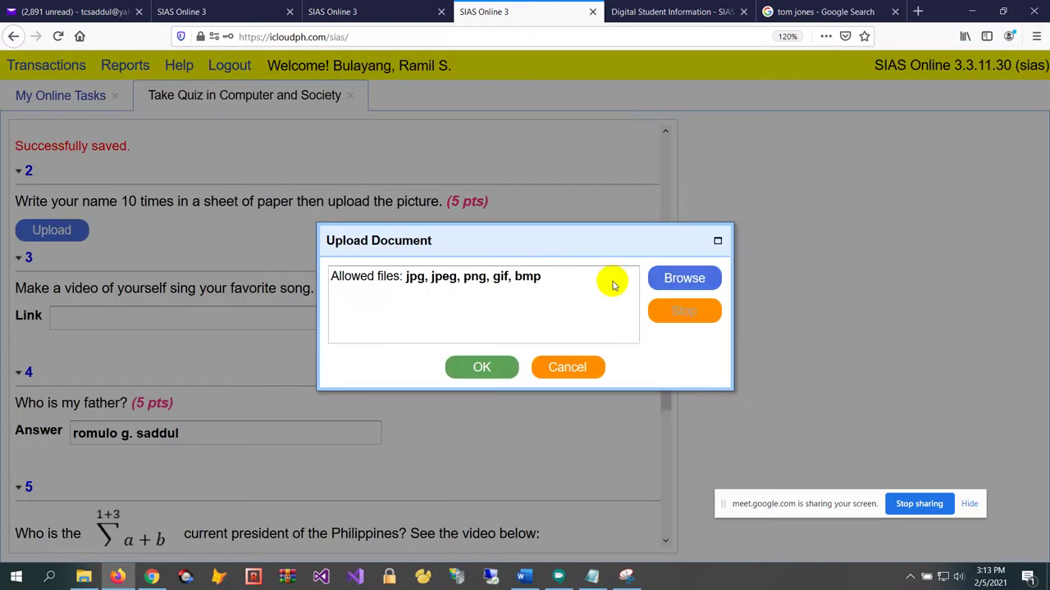
left_click(687, 279)
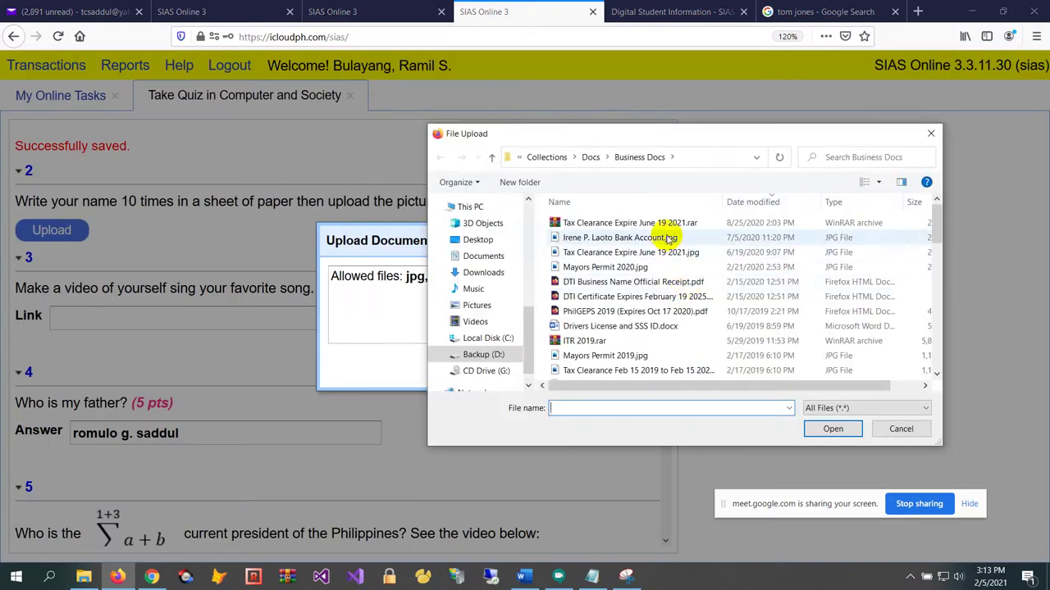
double_click(656, 237)
left_click(481, 368)
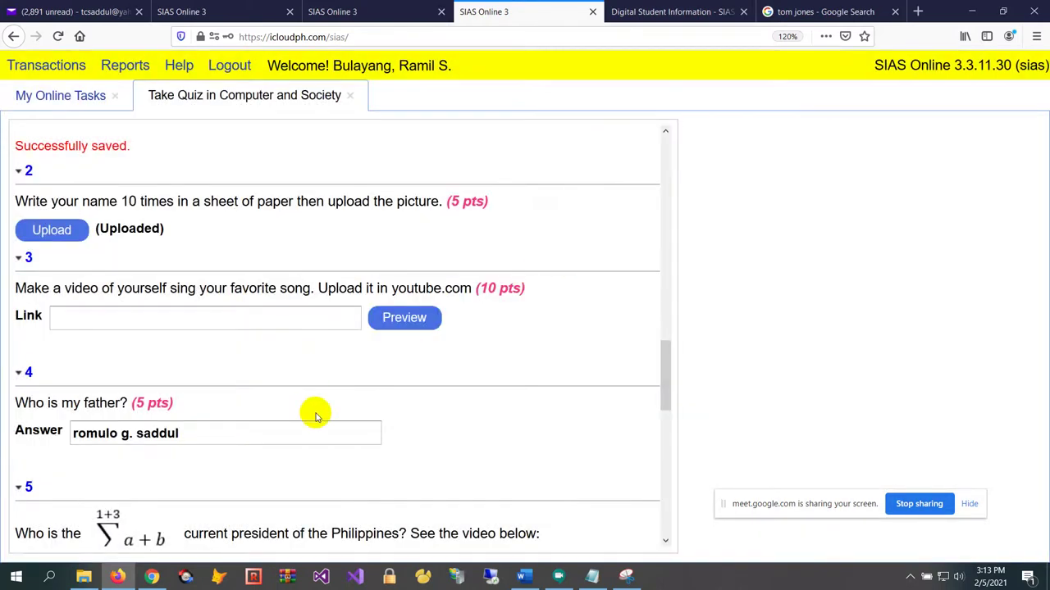
Answer question 5 with Duterte and return to the teacher's scheduling tab
scroll(320, 408, "down", 1)
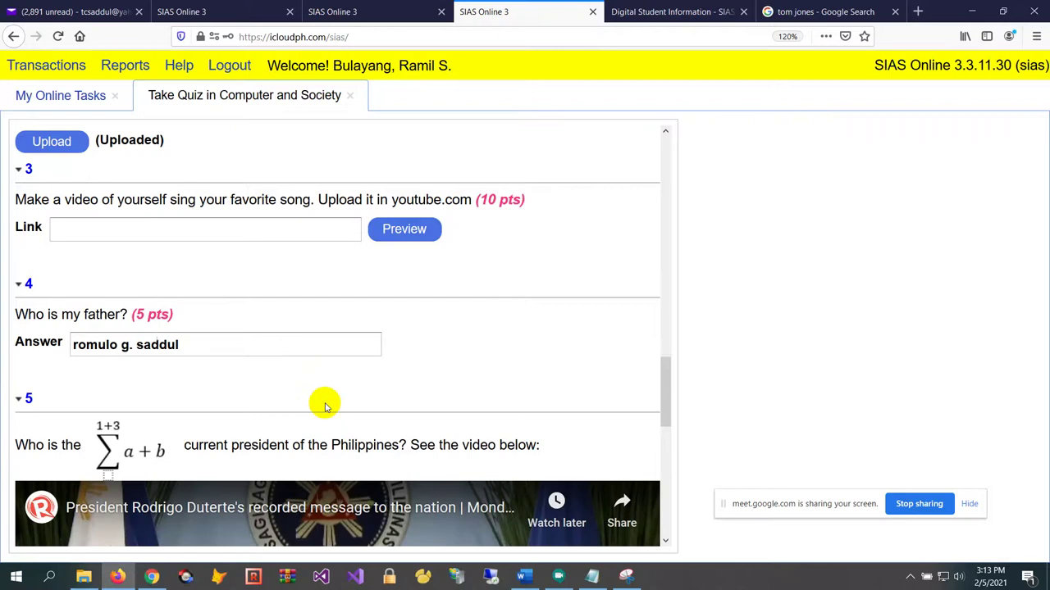
scroll(475, 320, "down", 2)
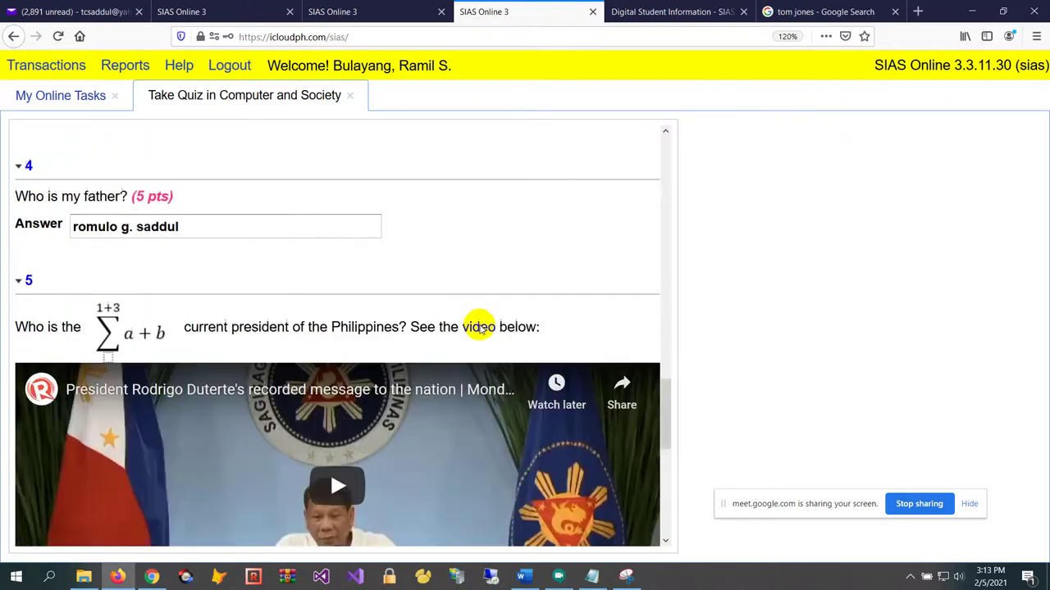
left_click_drag(666, 394, 670, 461)
left_click(99, 282)
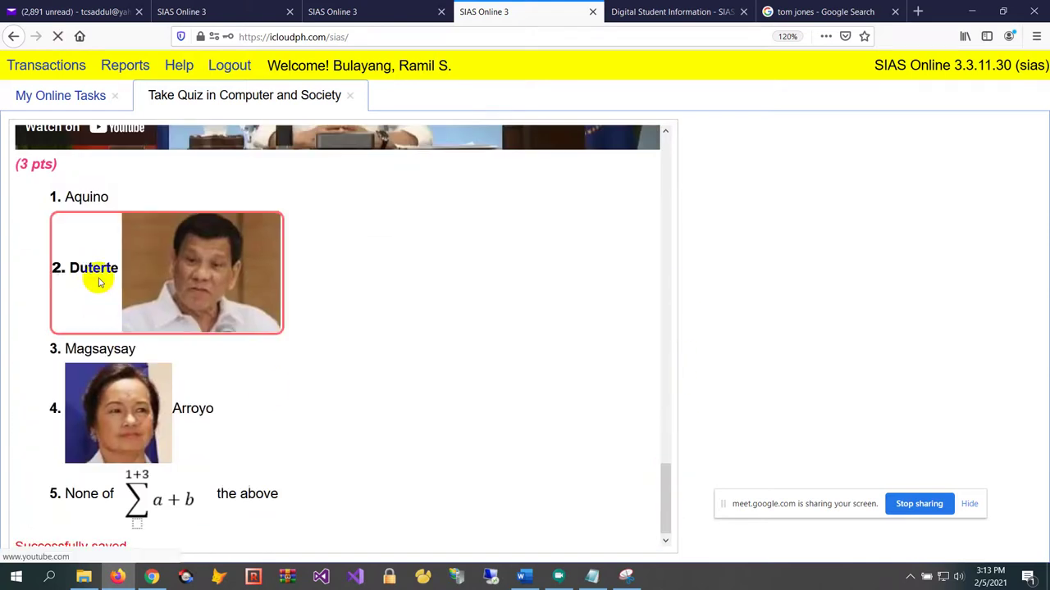
scroll(417, 412, "up", 5)
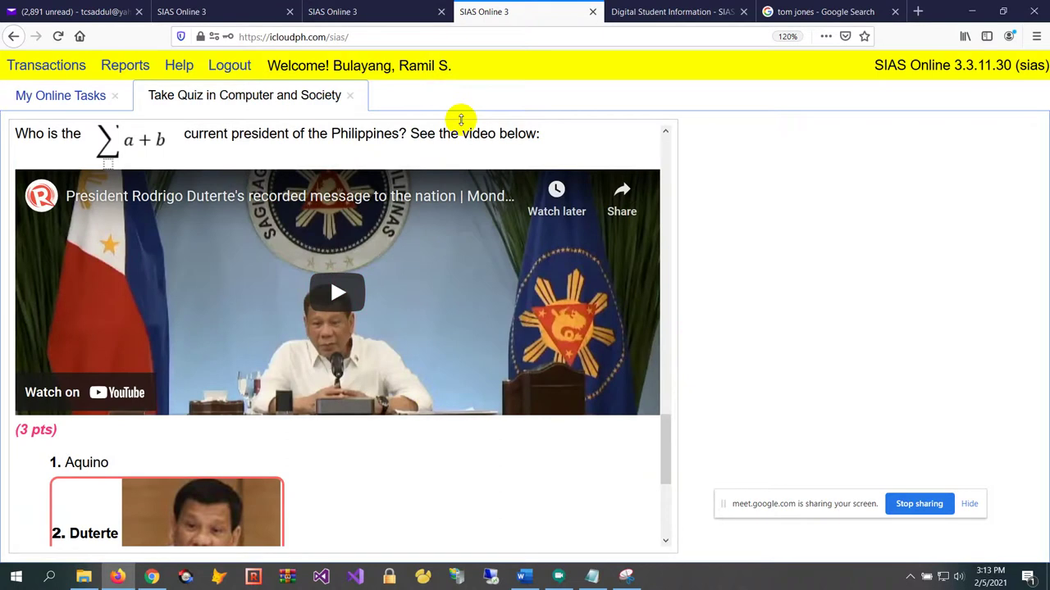
left_click(375, 11)
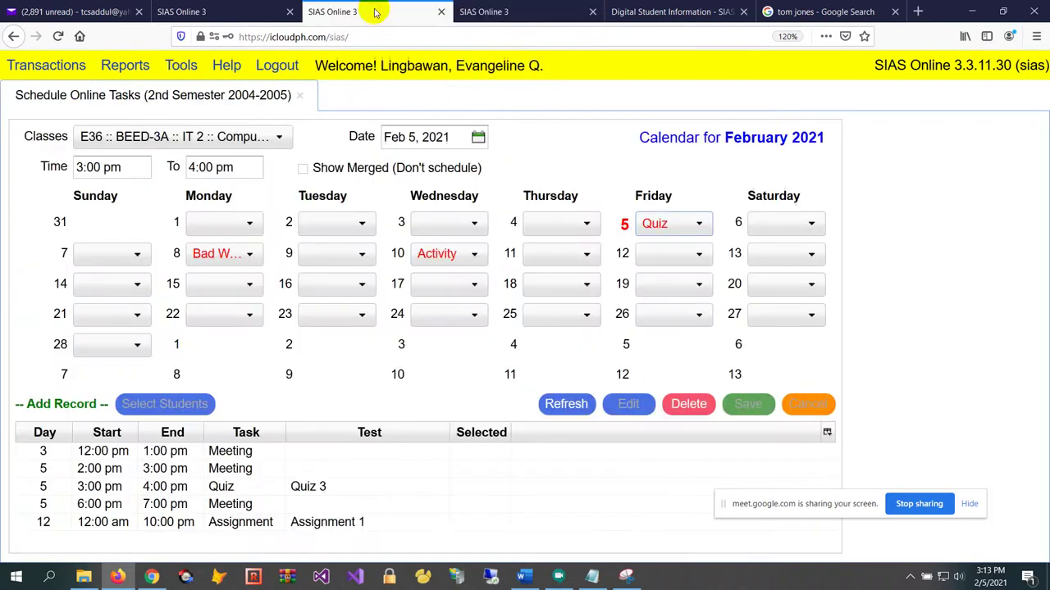
Close the scheduling panel and show Quiz 3 results in Check Online Tasks
left_click(299, 98)
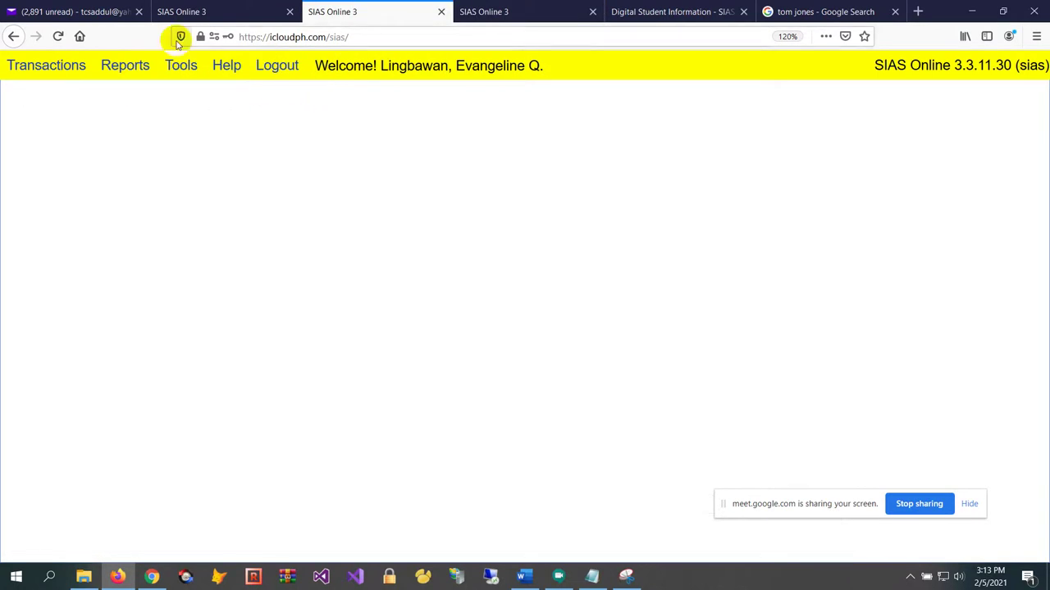
left_click(51, 66)
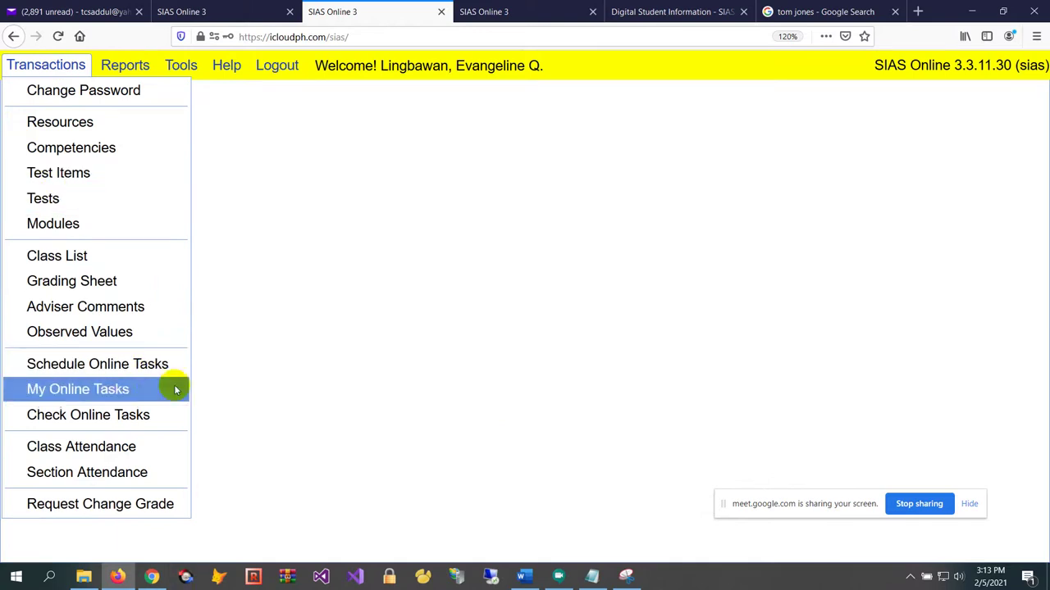
left_click(131, 409)
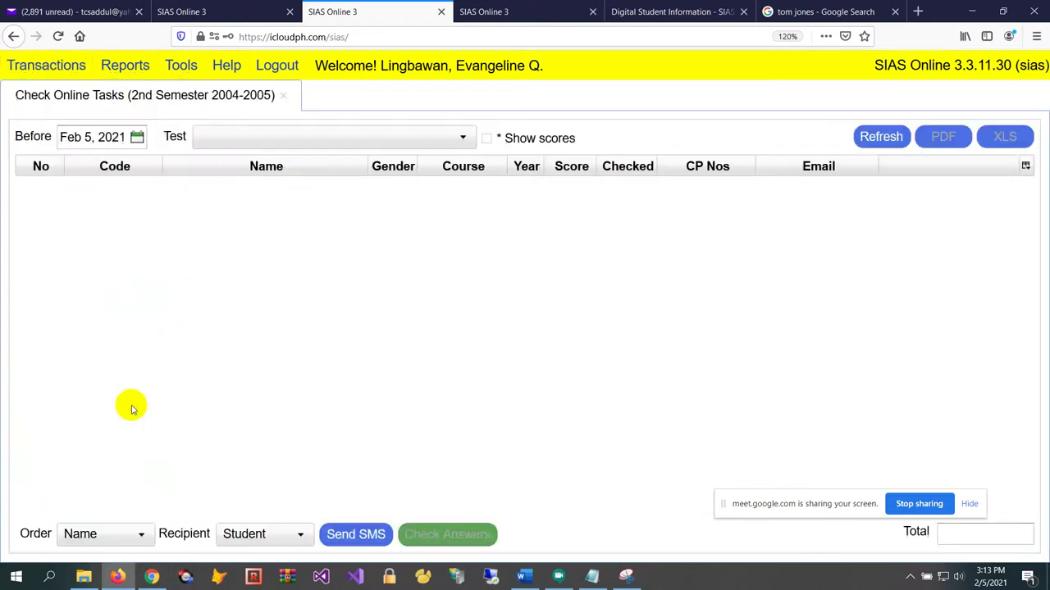
left_click(290, 133)
left_click(305, 183)
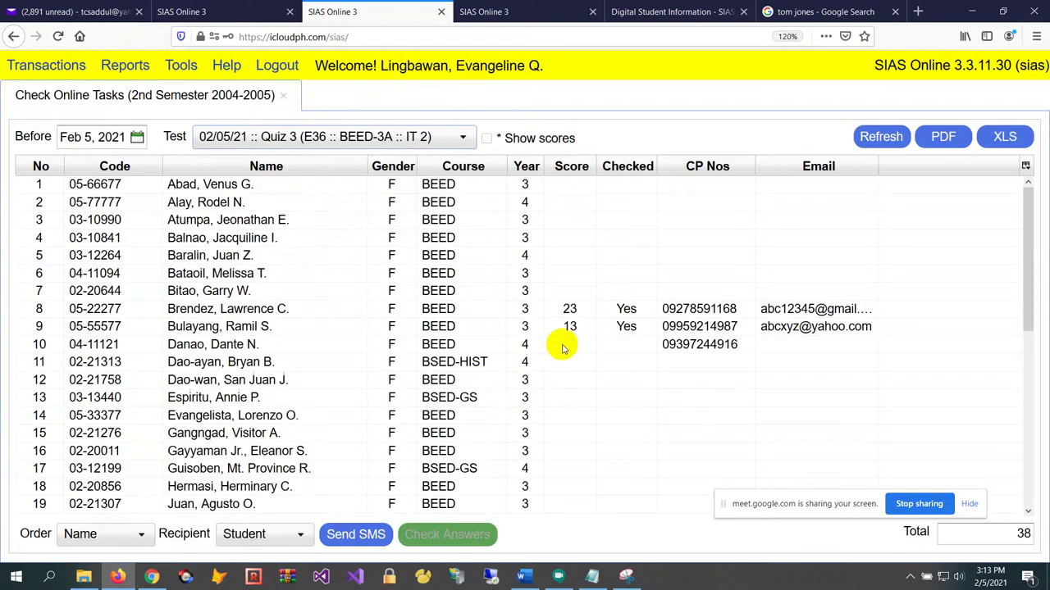
left_click(588, 312)
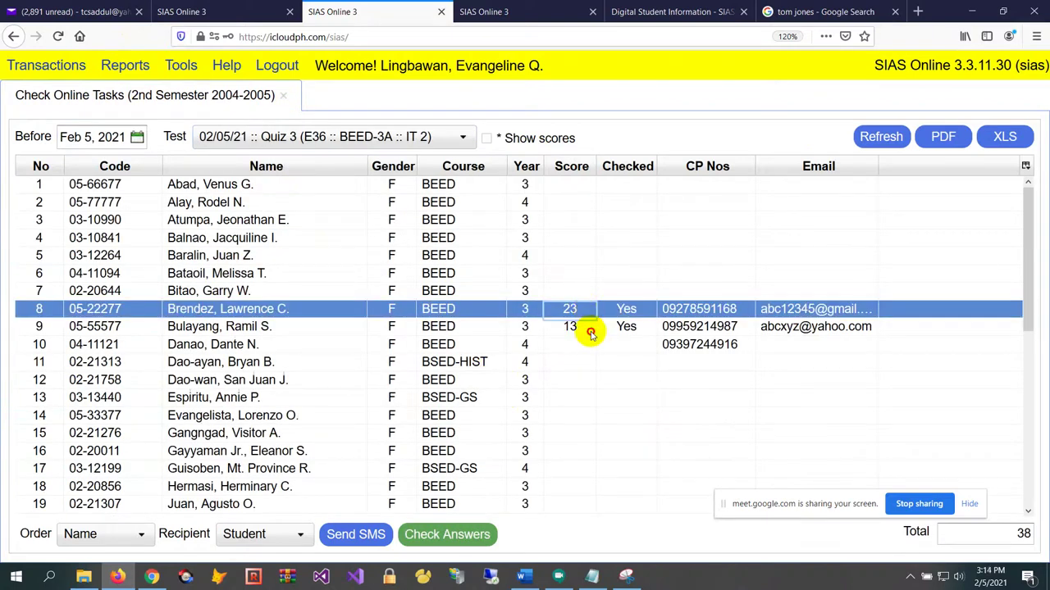
left_click(588, 326)
Open Check Answers for the student who scored 13
left_click(529, 23)
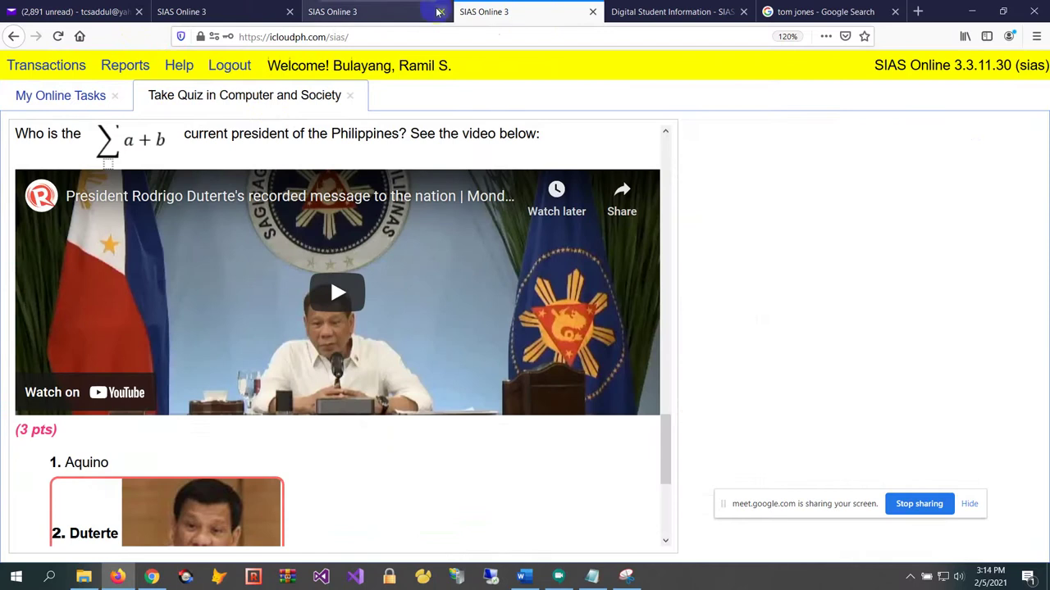
left_click(408, 15)
left_click(582, 350)
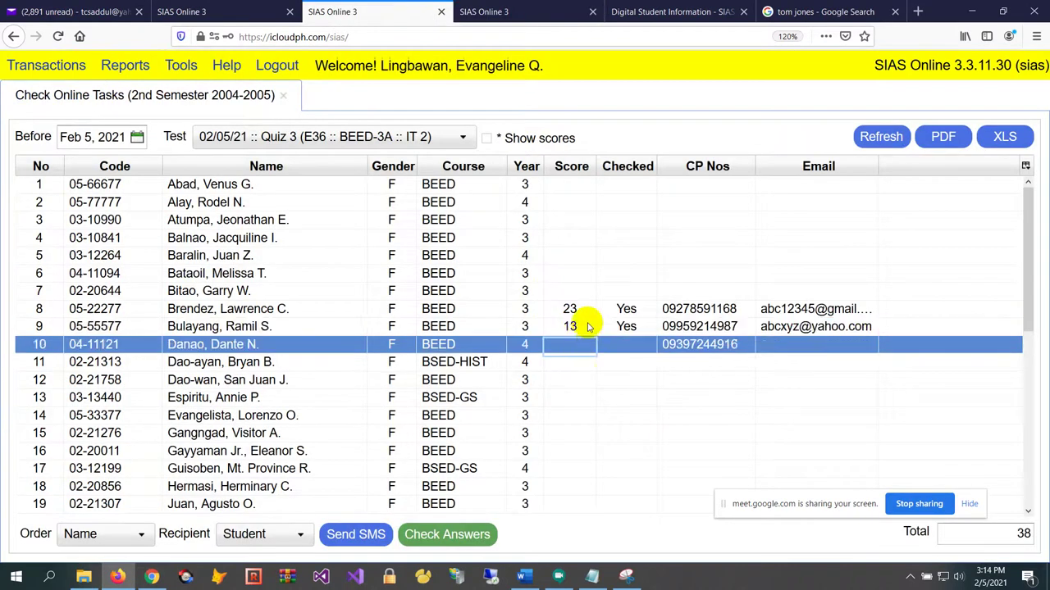
left_click(589, 325)
left_click(457, 535)
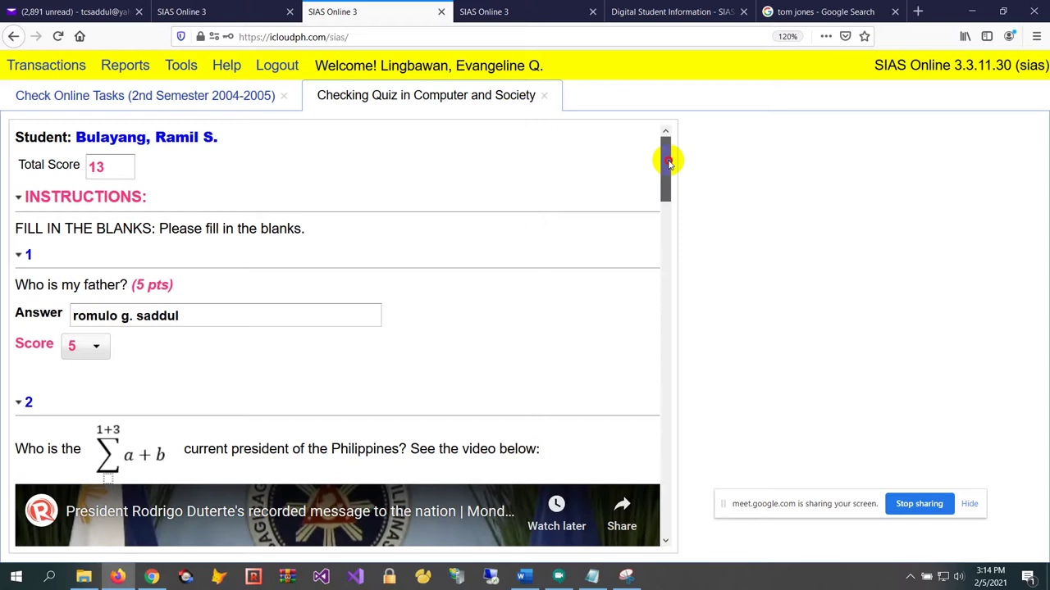
Scroll through the student's quiz answers to the singer question and back, then close Checking Quiz
left_click_drag(665, 160, 648, 497)
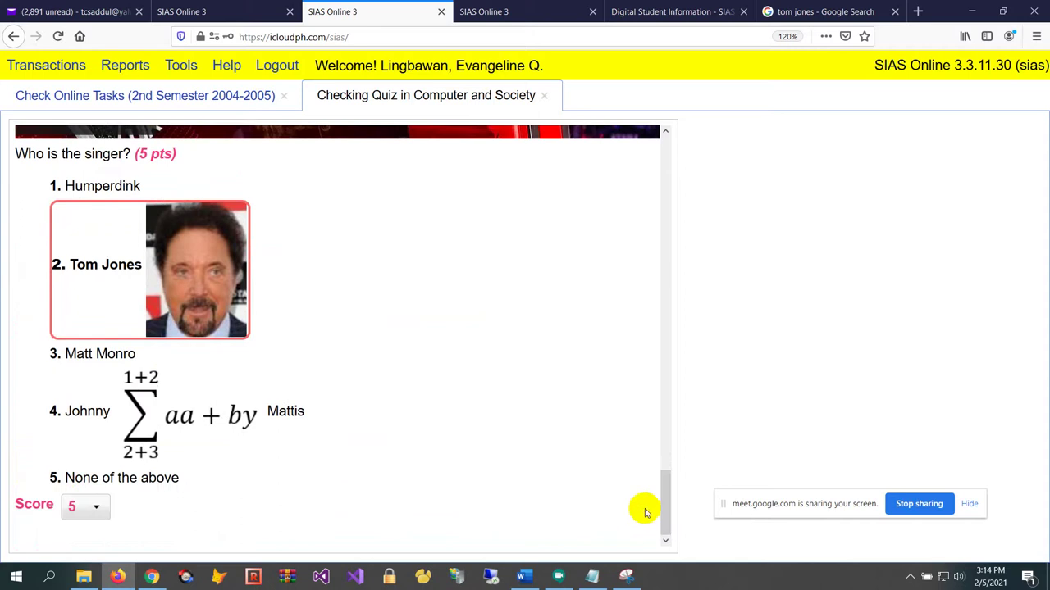
scroll(150, 354, "up", 1)
scroll(164, 345, "down", 1)
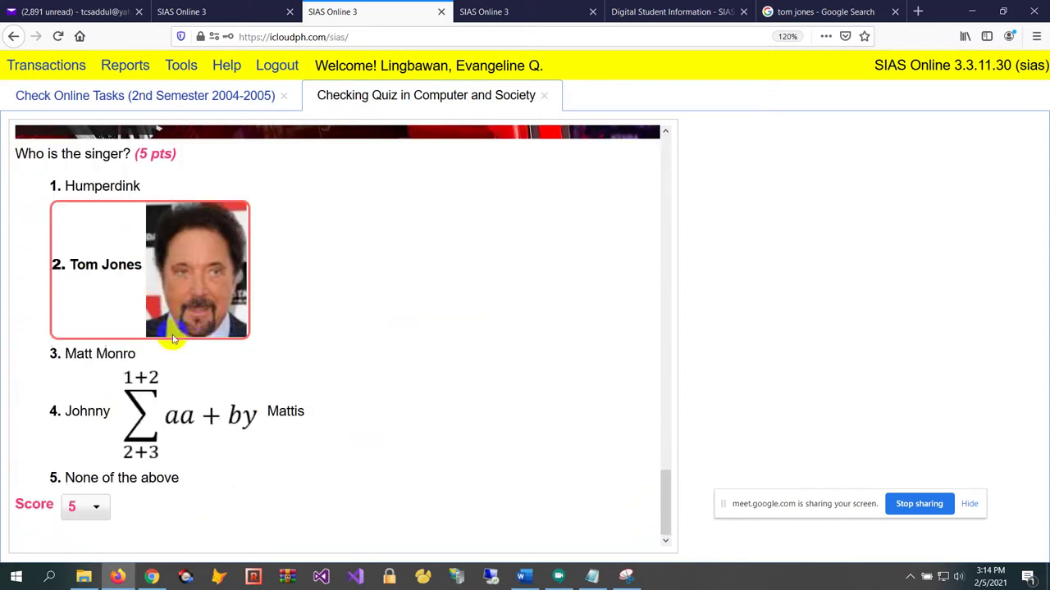
scroll(321, 300, "up", 4)
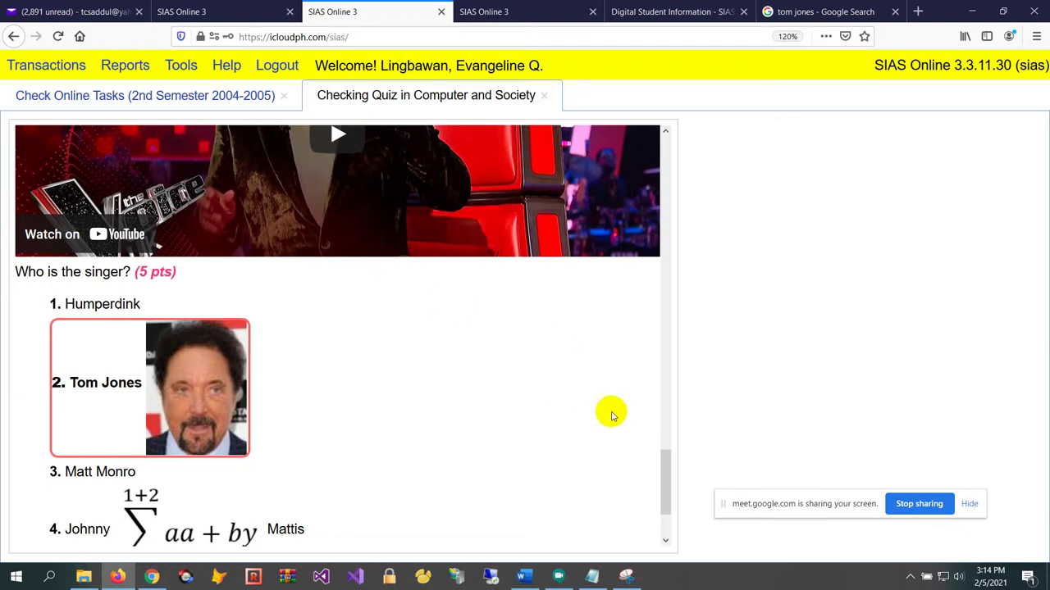
left_click_drag(664, 461, 645, 117)
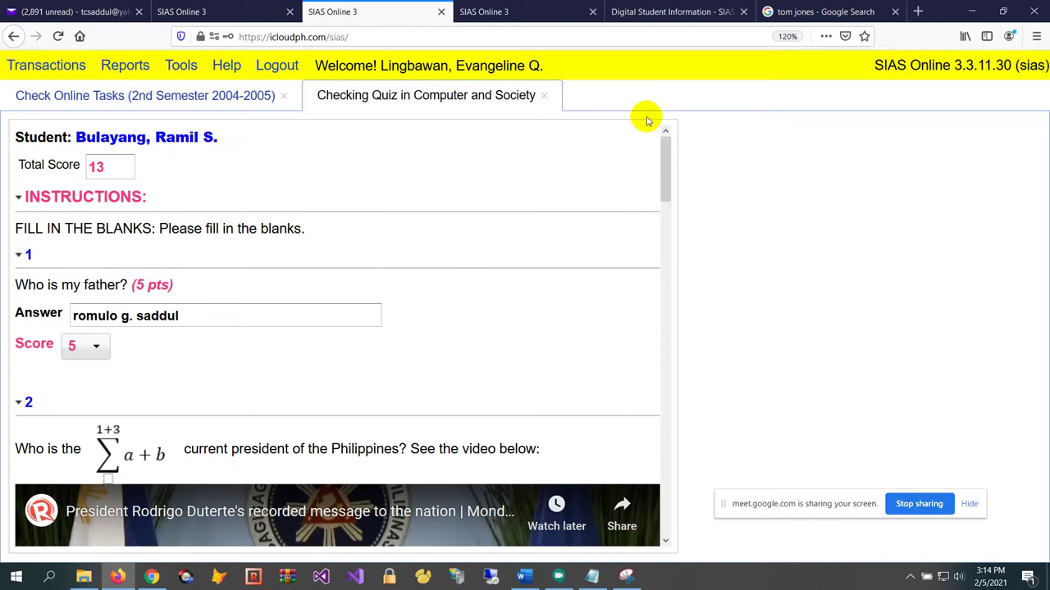
left_click(548, 96)
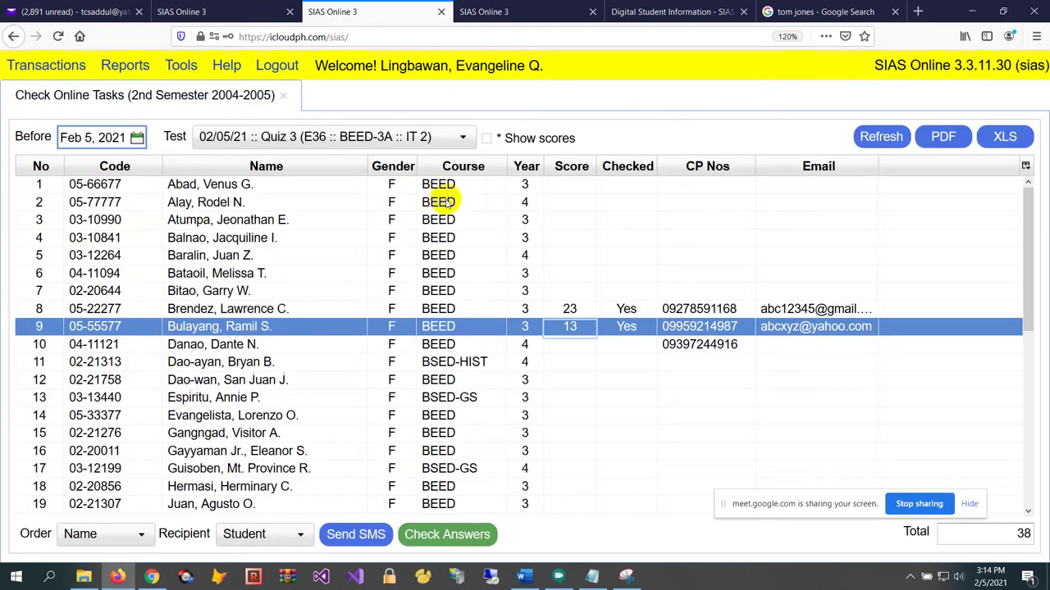
Review the Quiz 3 results in rows 21, 7, 8 and 9, including row 21's Checked status
scroll(492, 348, "down", 3)
left_click(603, 397)
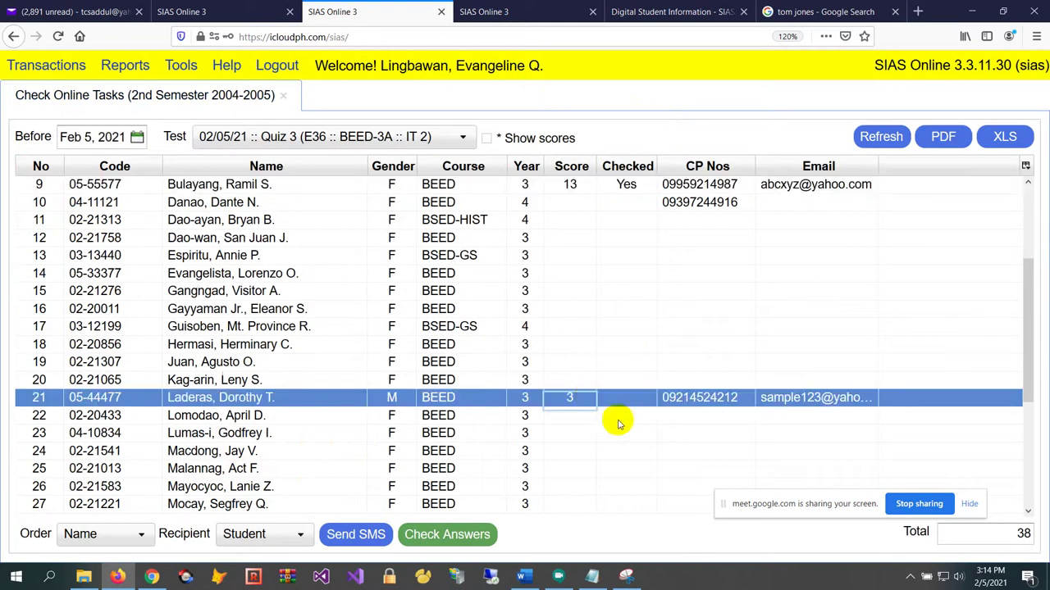
scroll(616, 405, "up", 3)
left_click(572, 297)
left_click(571, 312)
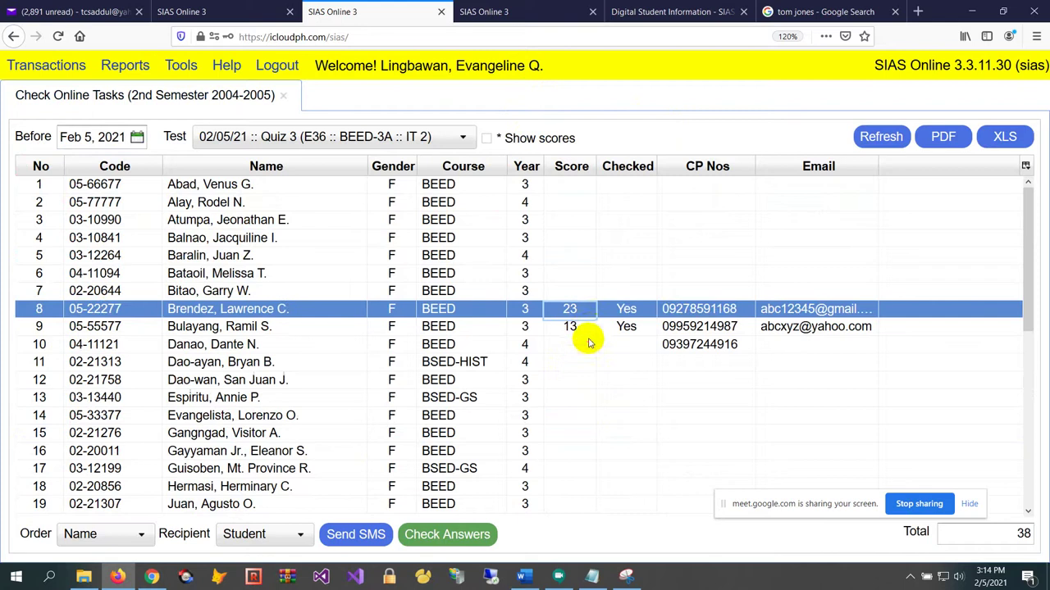
left_click(589, 328)
scroll(604, 375, "down", 3)
left_click(610, 405)
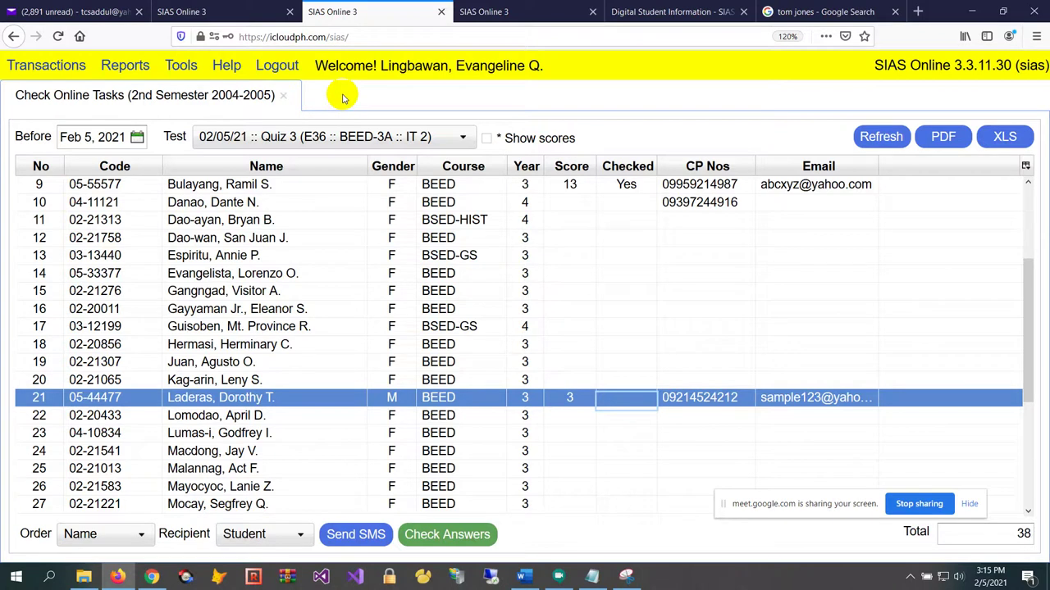
Open the Grading Sheet for class E36 BEED-3A IT 2, term 1st Quarter
left_click(284, 96)
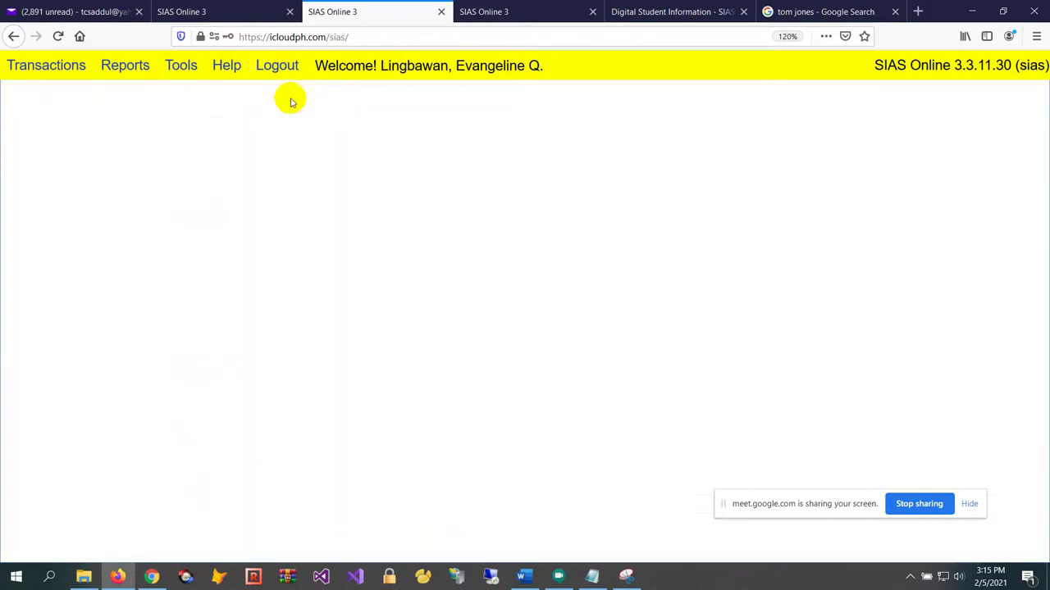
left_click(77, 65)
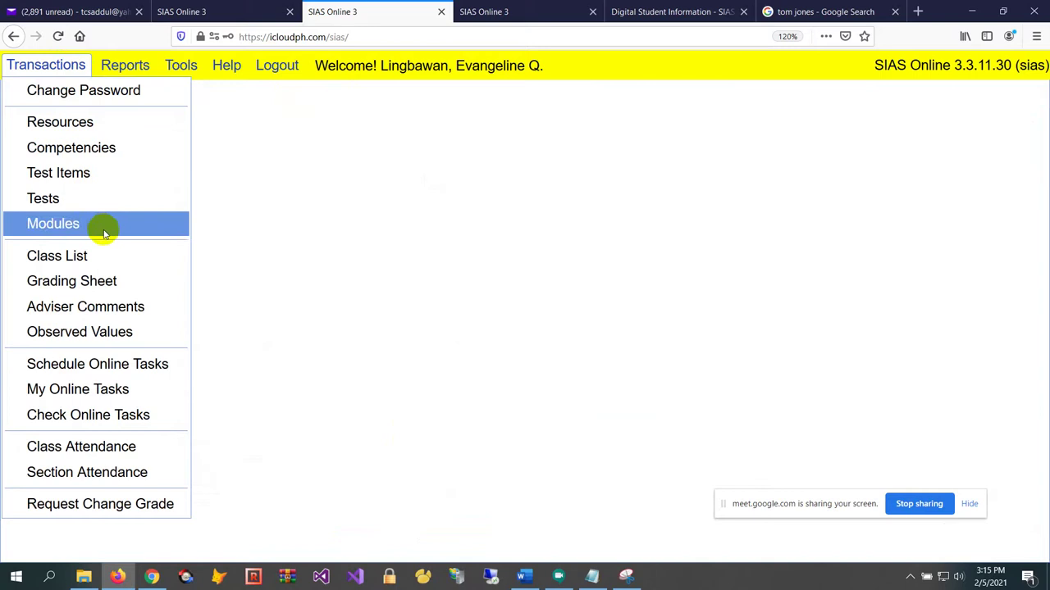
left_click(102, 282)
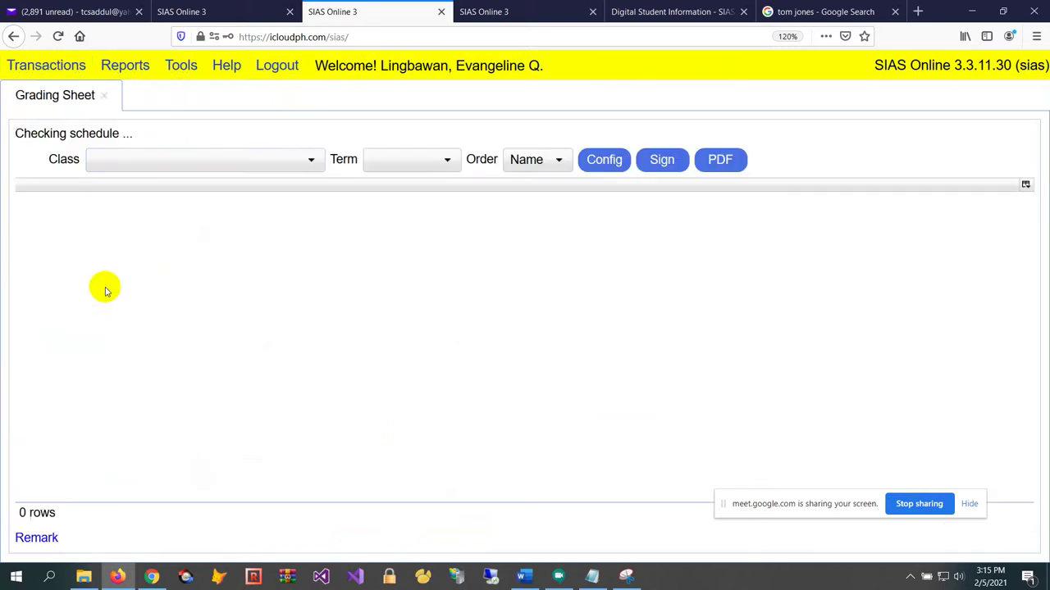
left_click(281, 167)
left_click(258, 232)
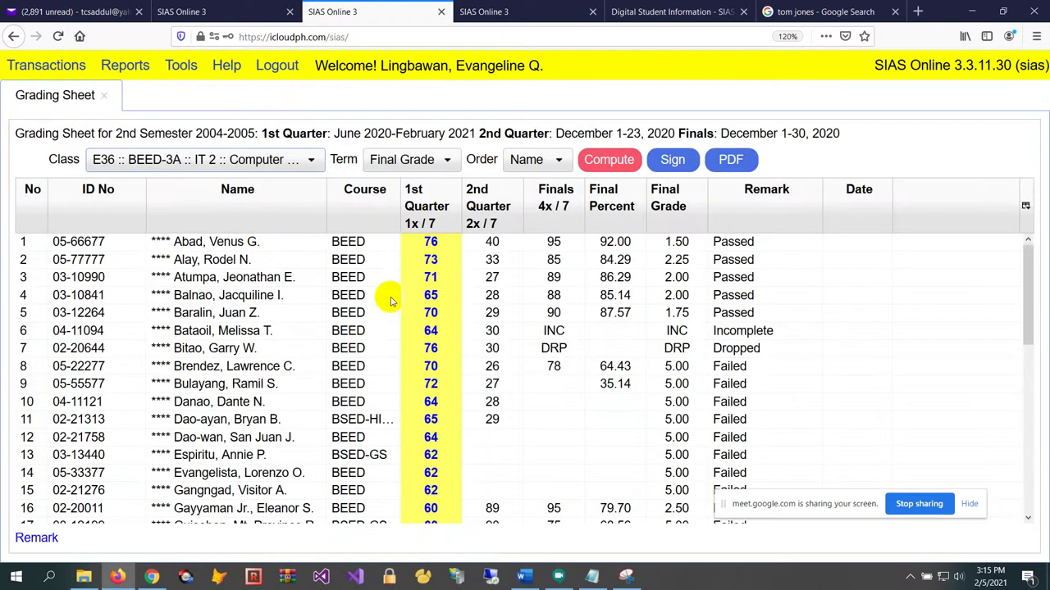
left_click(428, 297)
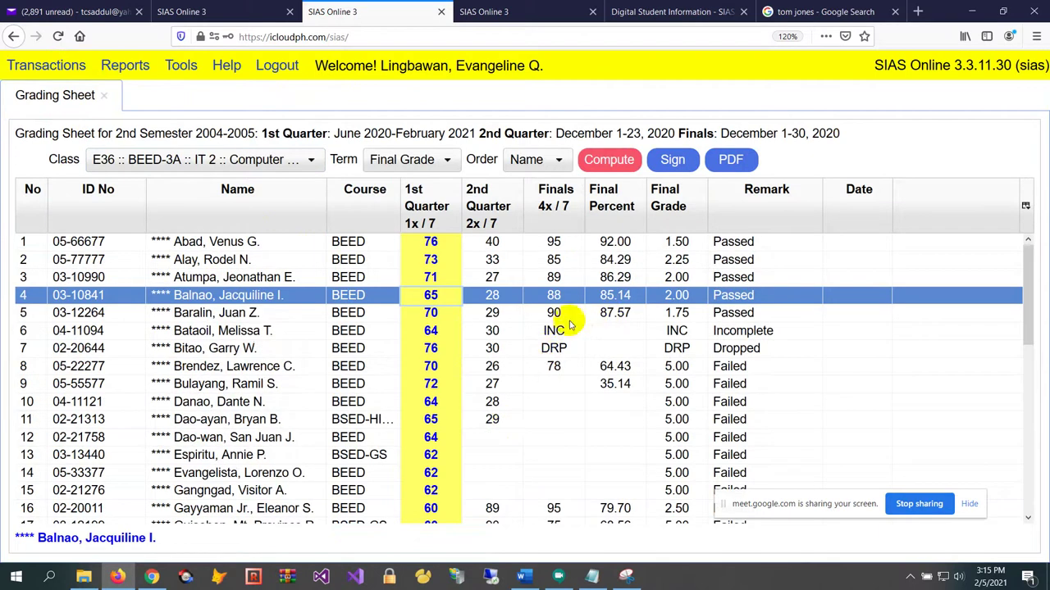
left_click(428, 160)
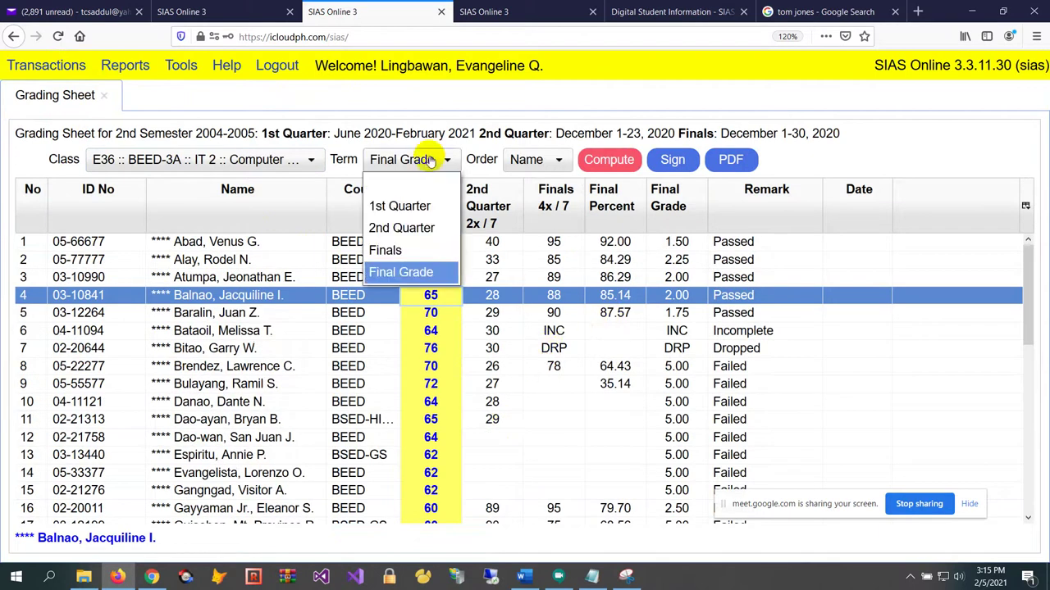
left_click(430, 208)
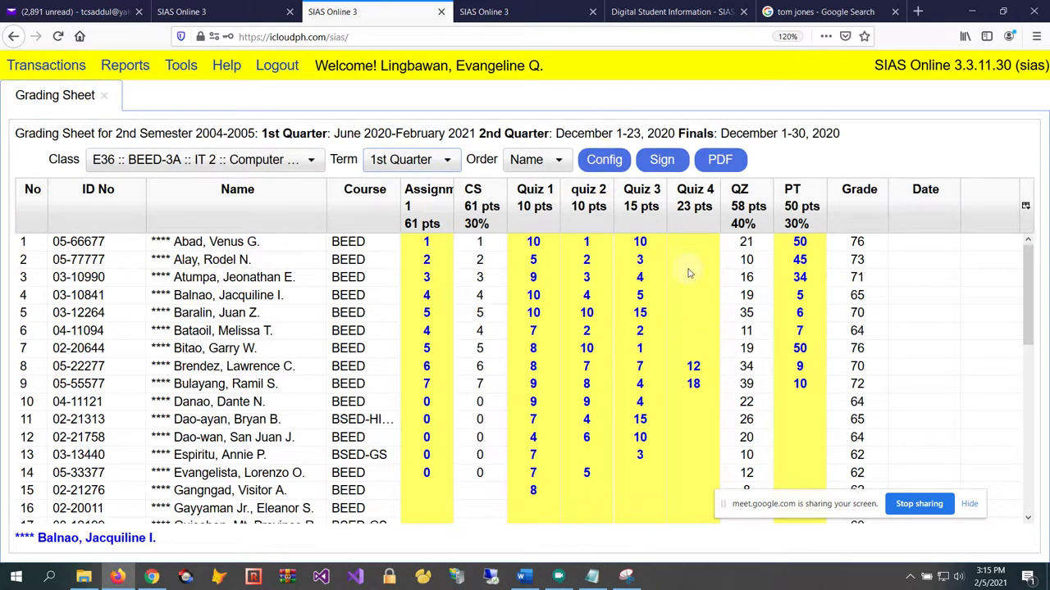
Enter Quiz 4 scores of 0 for rows 8, 9 and 21, then open Config
left_click(697, 366)
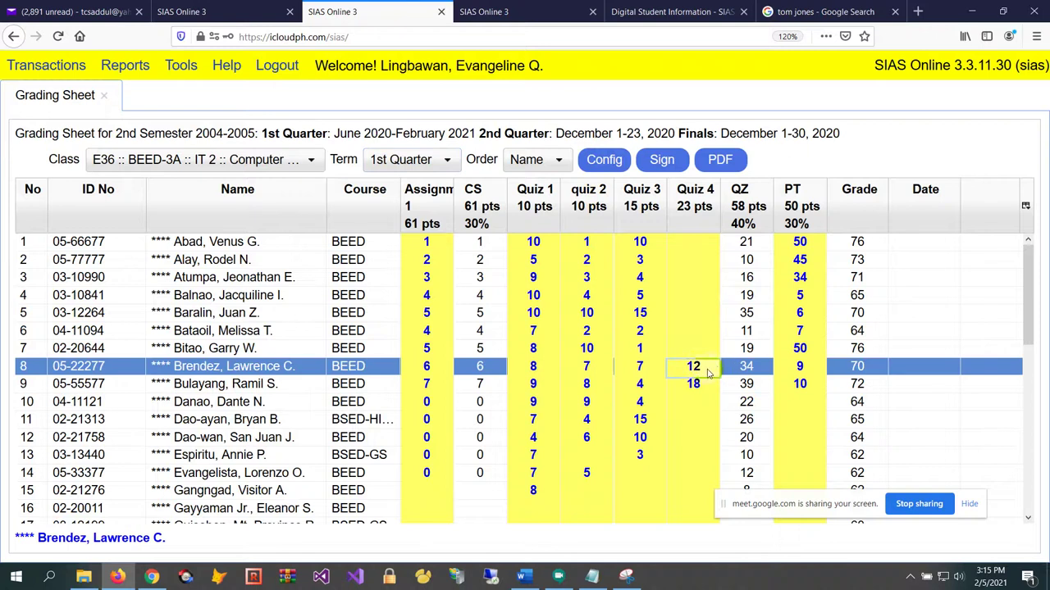
left_click(701, 374)
type("8")
key("Return")
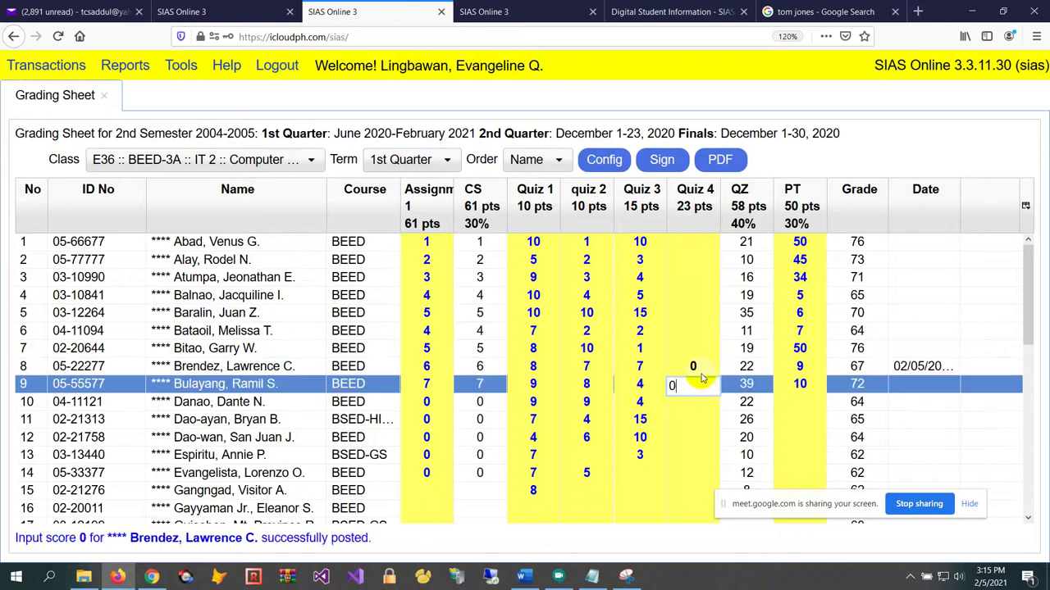
type("0")
key("Return")
scroll(647, 456, "down", 4)
scroll(648, 457, "down", 3)
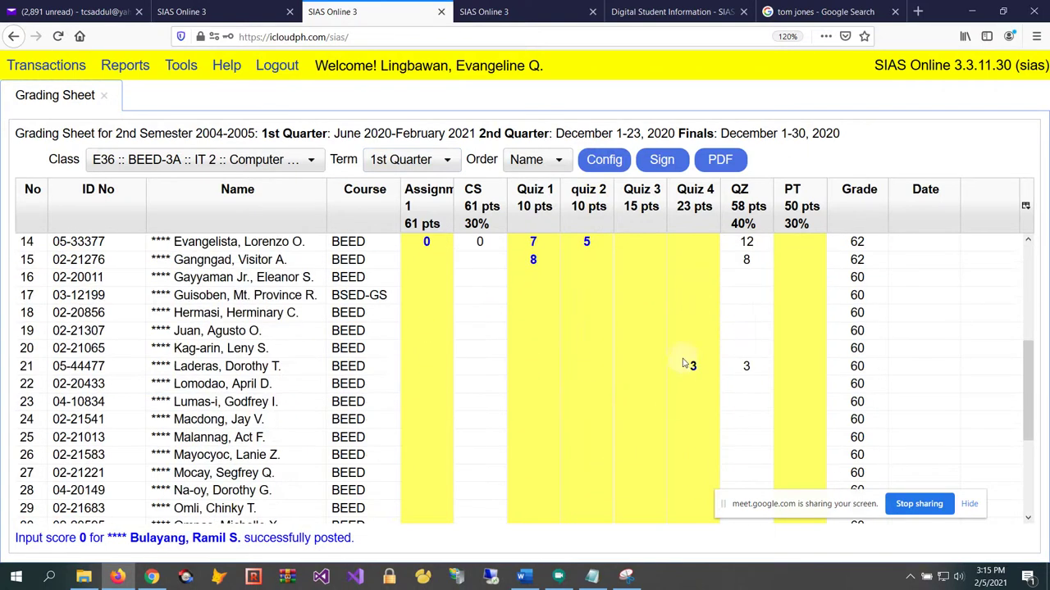
left_click(687, 366)
left_click(688, 365)
type("0")
key("Return")
scroll(717, 447, "up", 6)
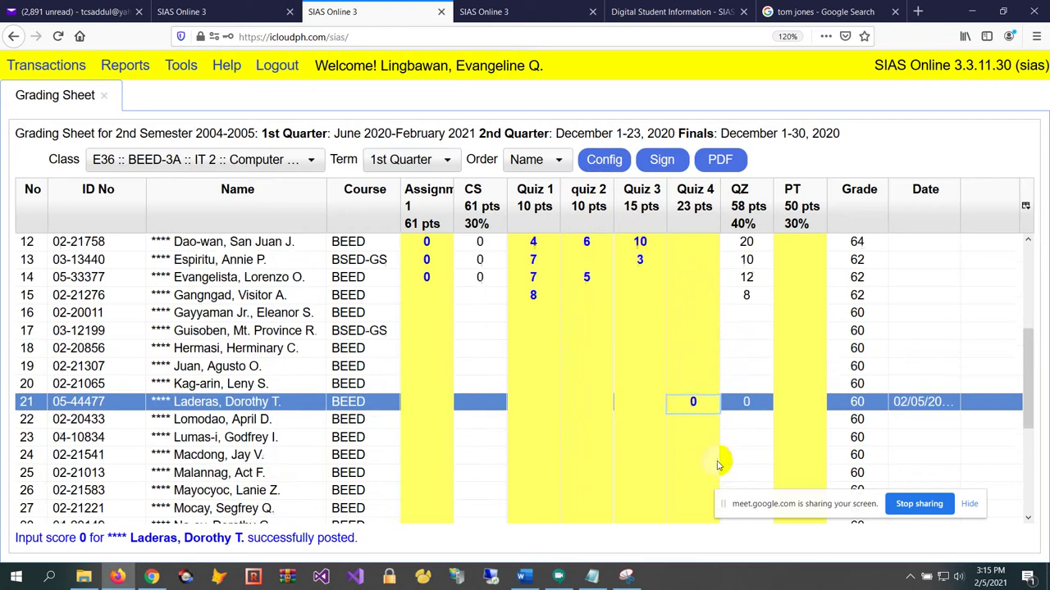
left_click(604, 160)
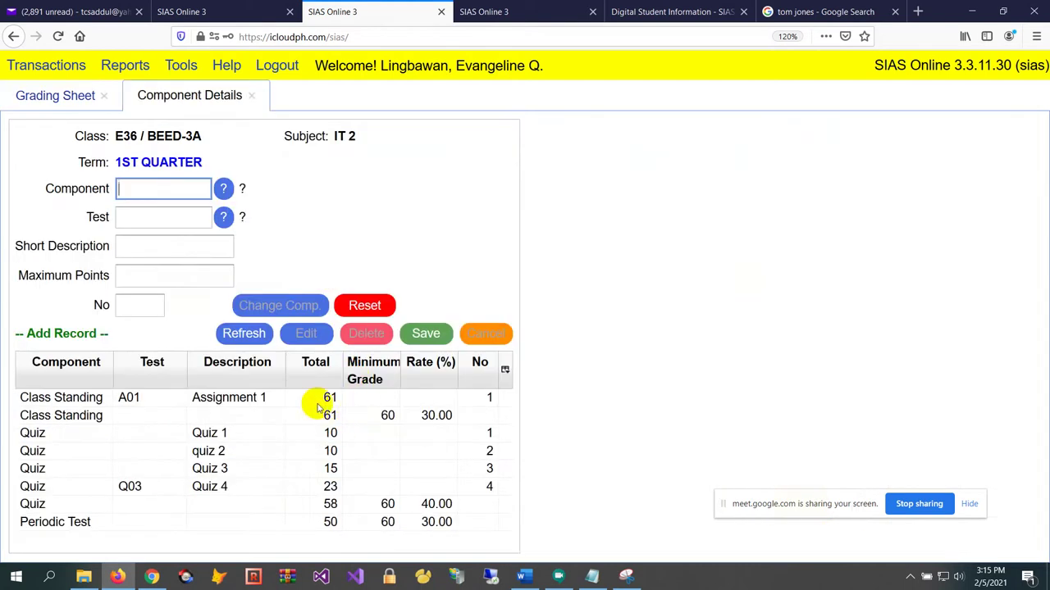
Delete the Quiz 4 (Q03) component from Component Details
left_click(277, 482)
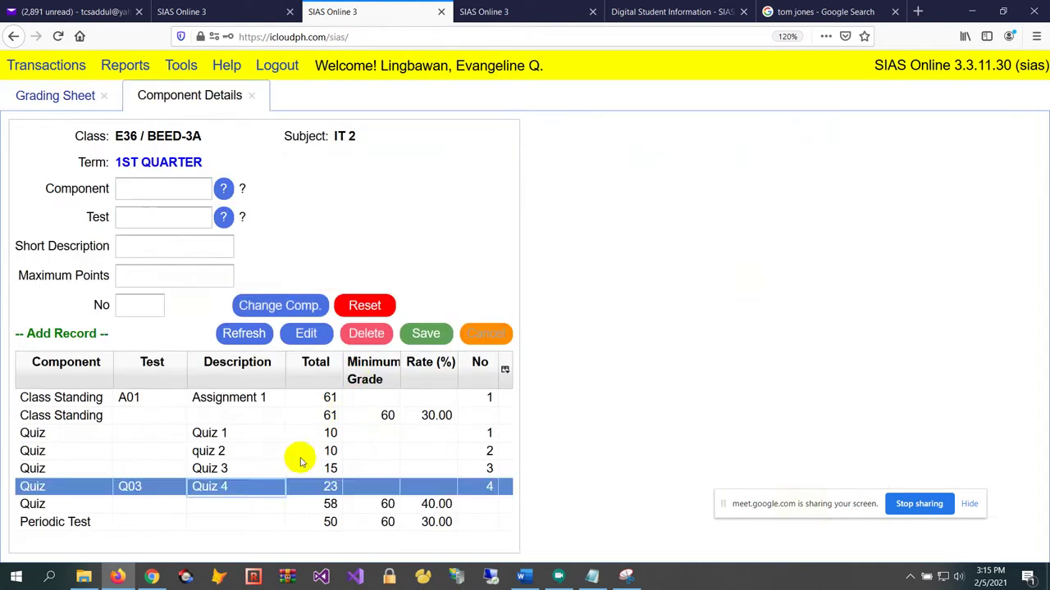
left_click(371, 334)
left_click(481, 345)
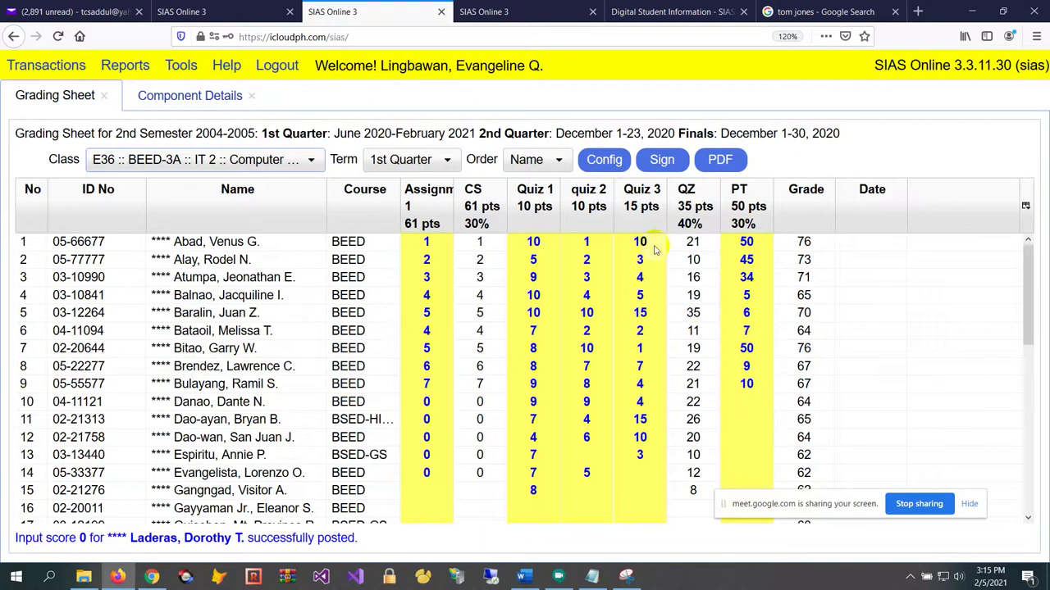
Check the updated quiz scores, then close Component Details and the Grading Sheet
left_click(643, 282)
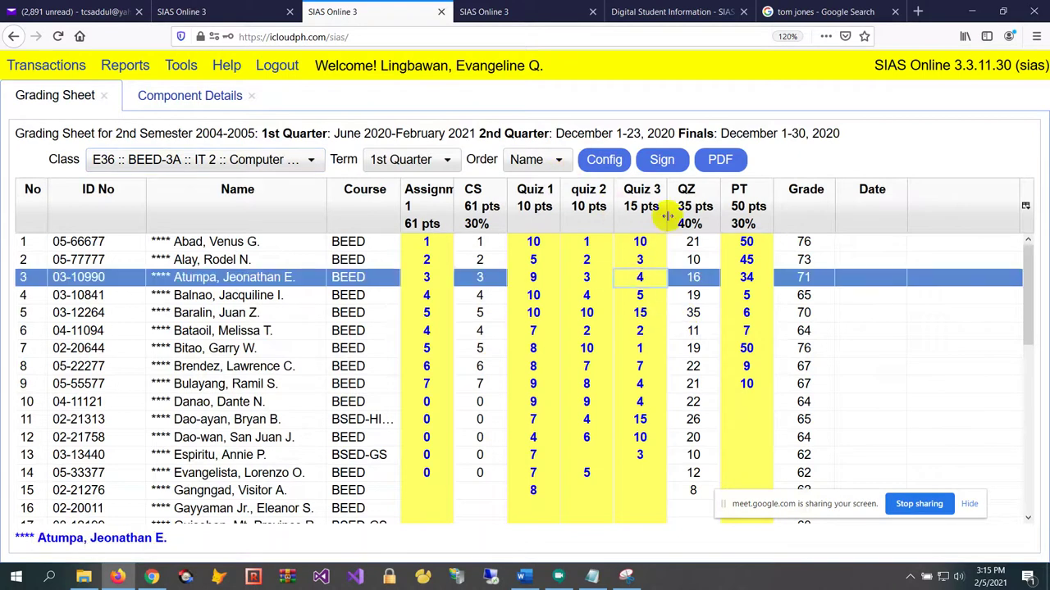
left_click(551, 246)
left_click(604, 300)
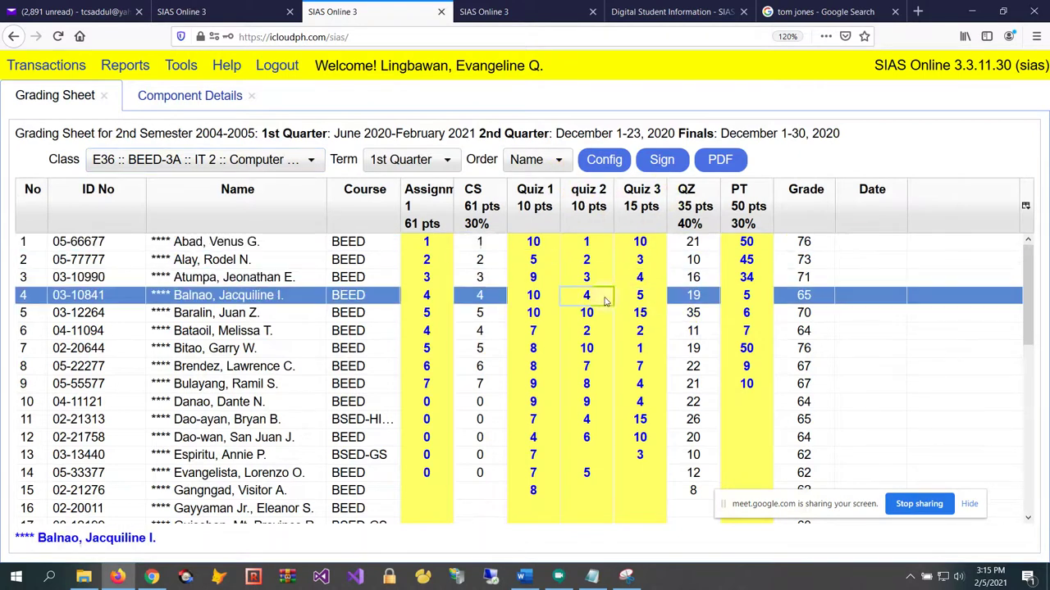
left_click(645, 277)
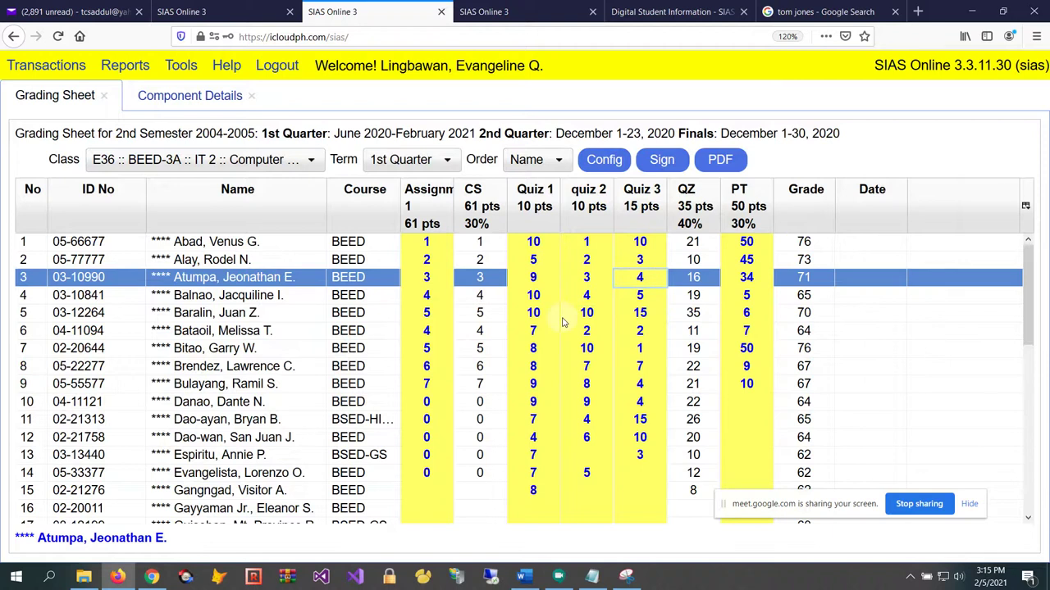
left_click(254, 98)
left_click(104, 96)
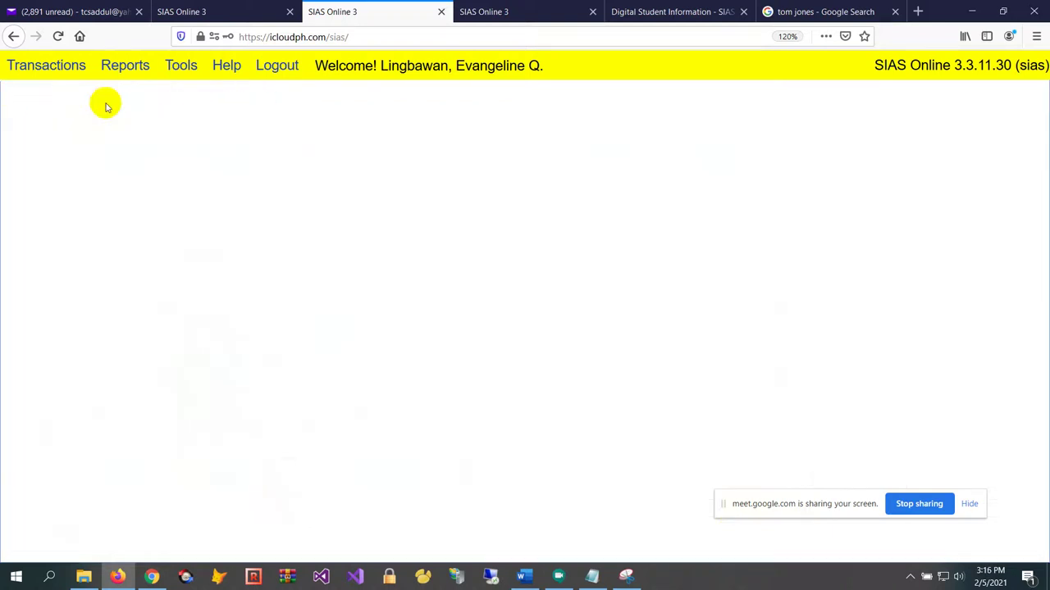
left_click(33, 67)
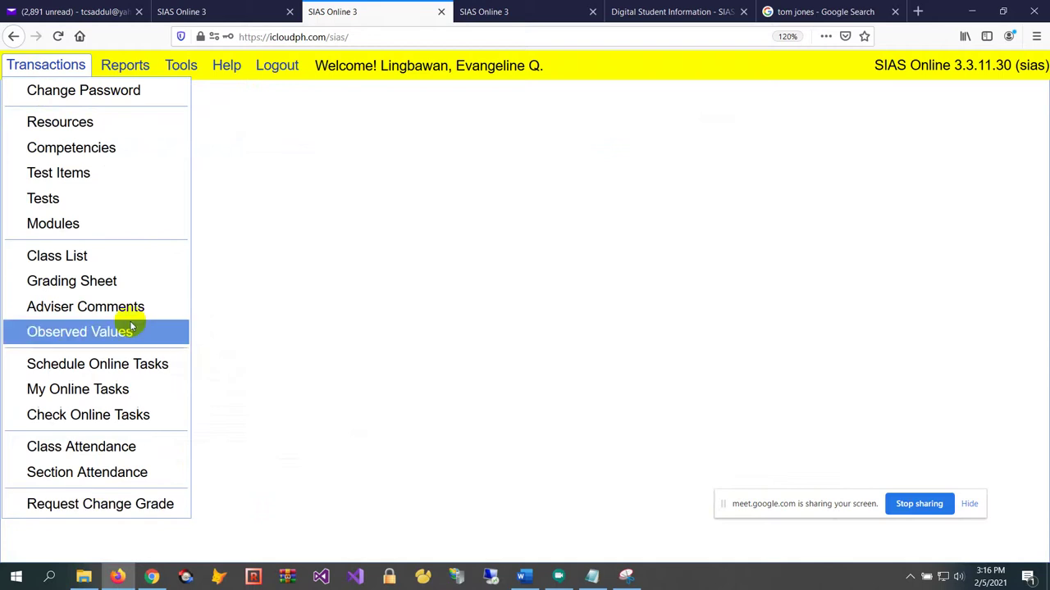
Reload class E36 BEED-3A IT 2, switch Term to 1st Quarter, and open its Component Details
left_click(130, 287)
left_click(230, 164)
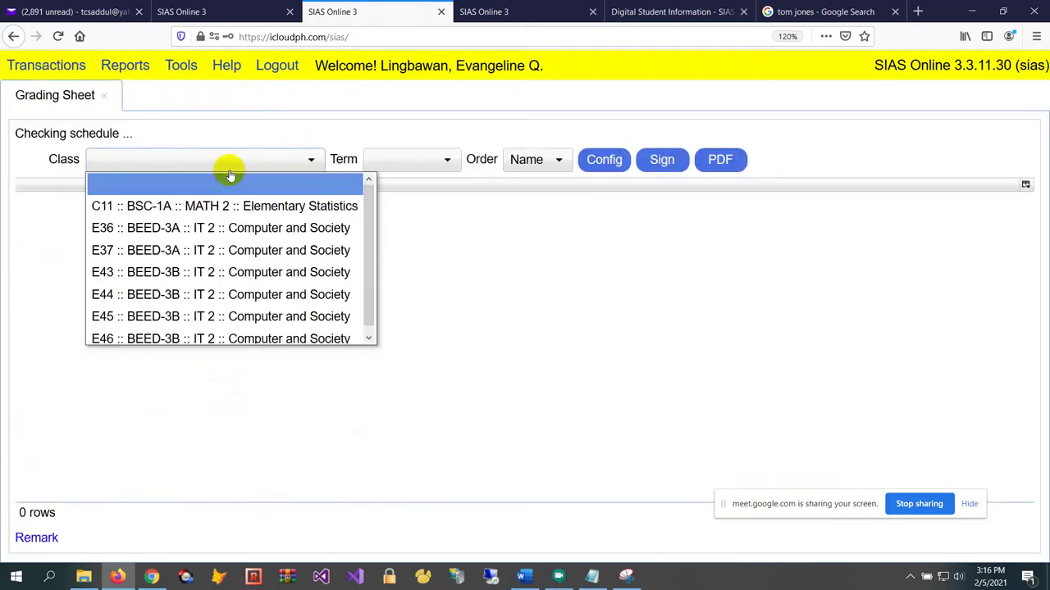
left_click(234, 228)
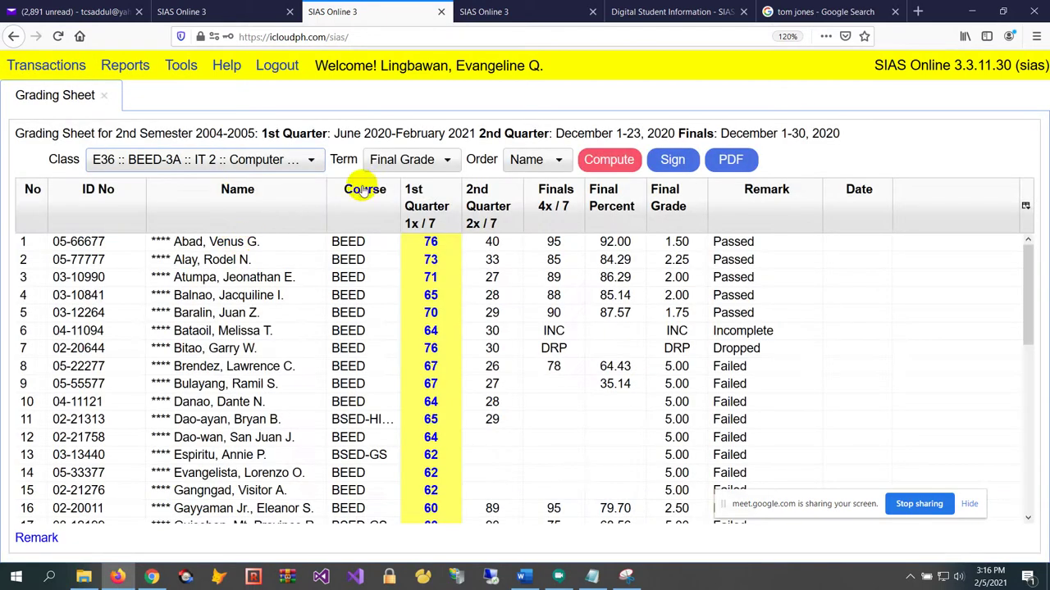
left_click(389, 162)
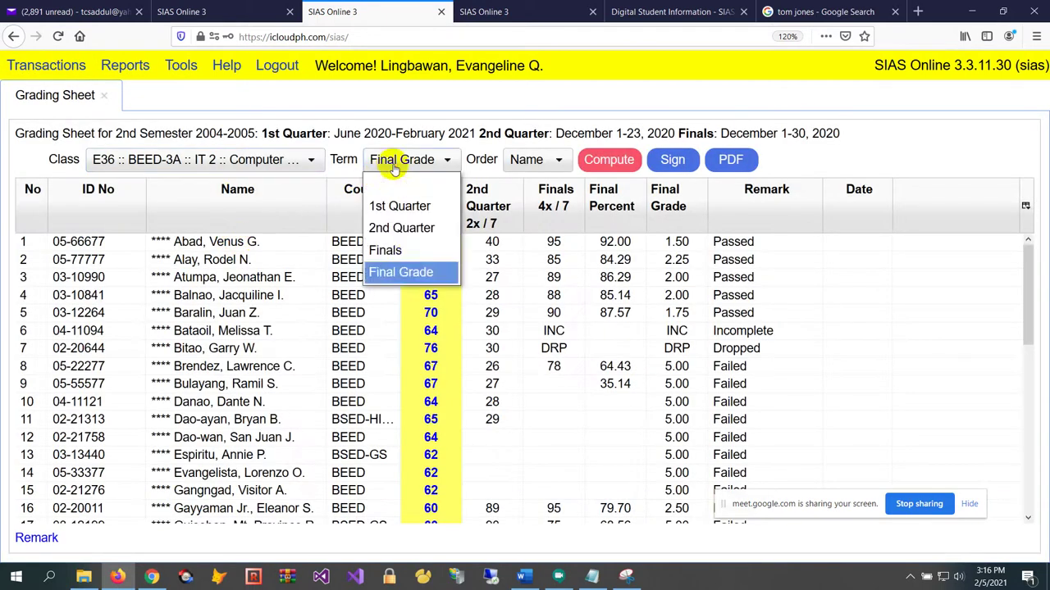
left_click(421, 209)
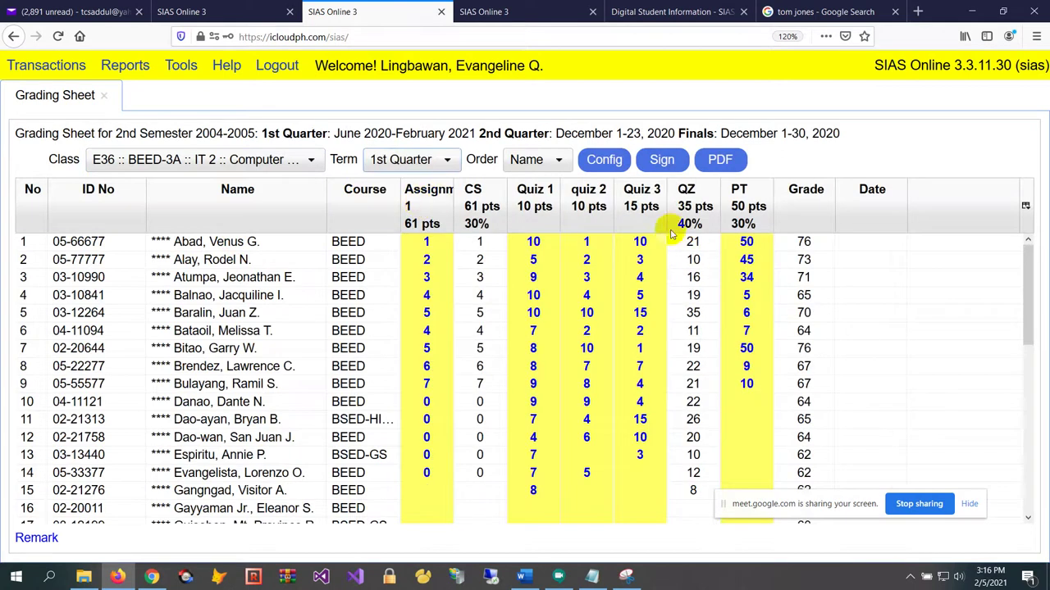
left_click(602, 161)
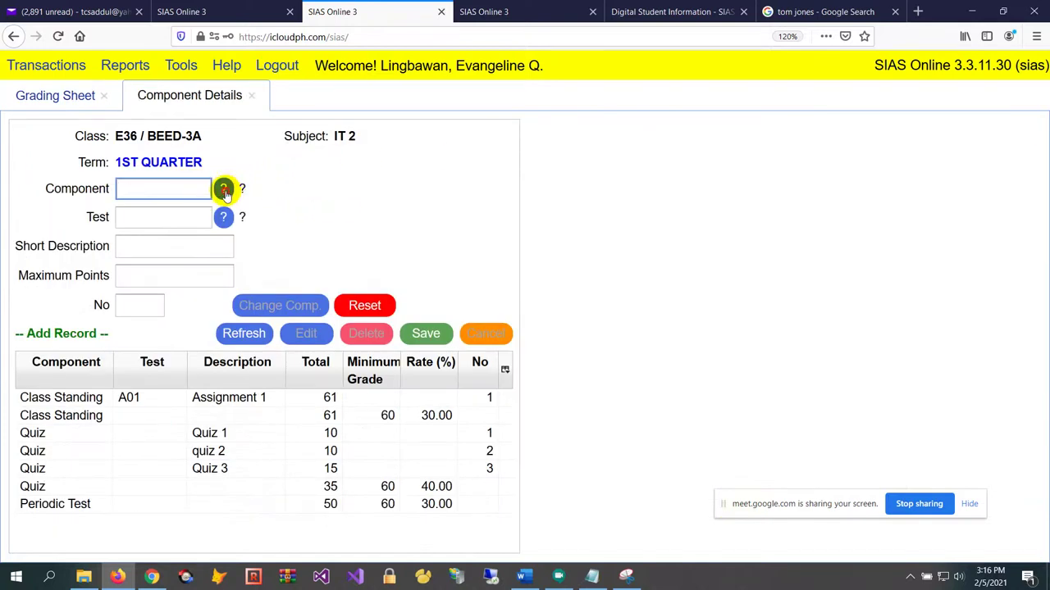
Select component QZ (Quiz) and test Q03 (Quiz 3) for the new 1st Quarter component
left_click(223, 189)
left_click(413, 180)
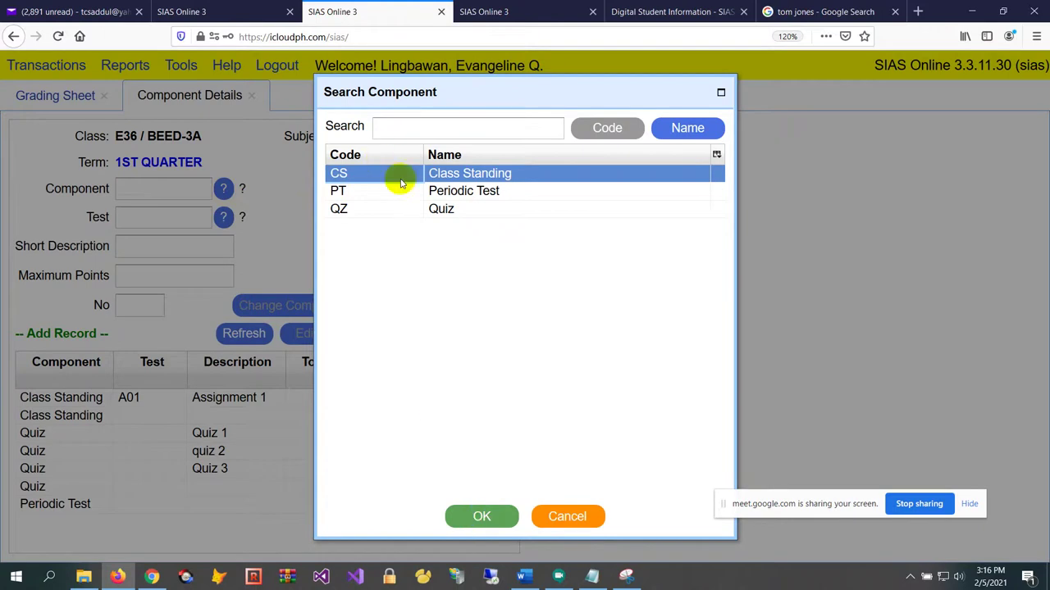
left_click(435, 209)
left_click(495, 517)
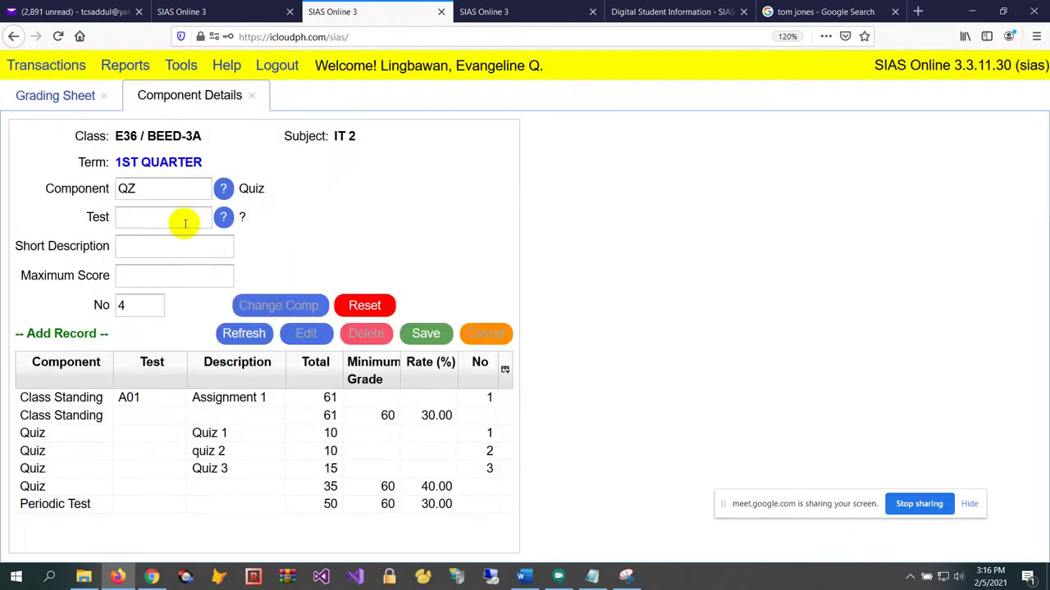
left_click(168, 219)
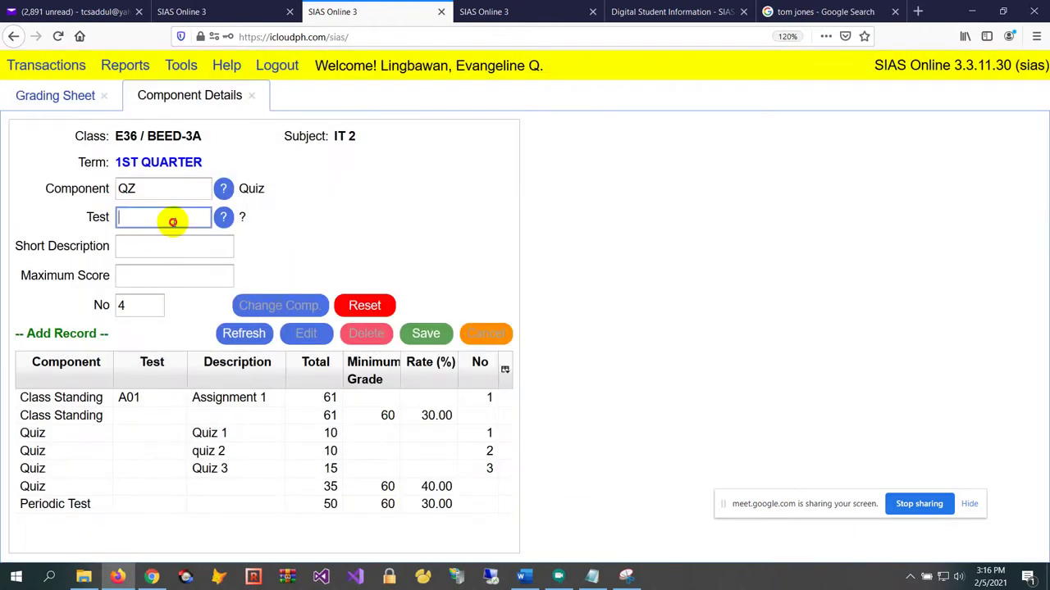
left_click(224, 216)
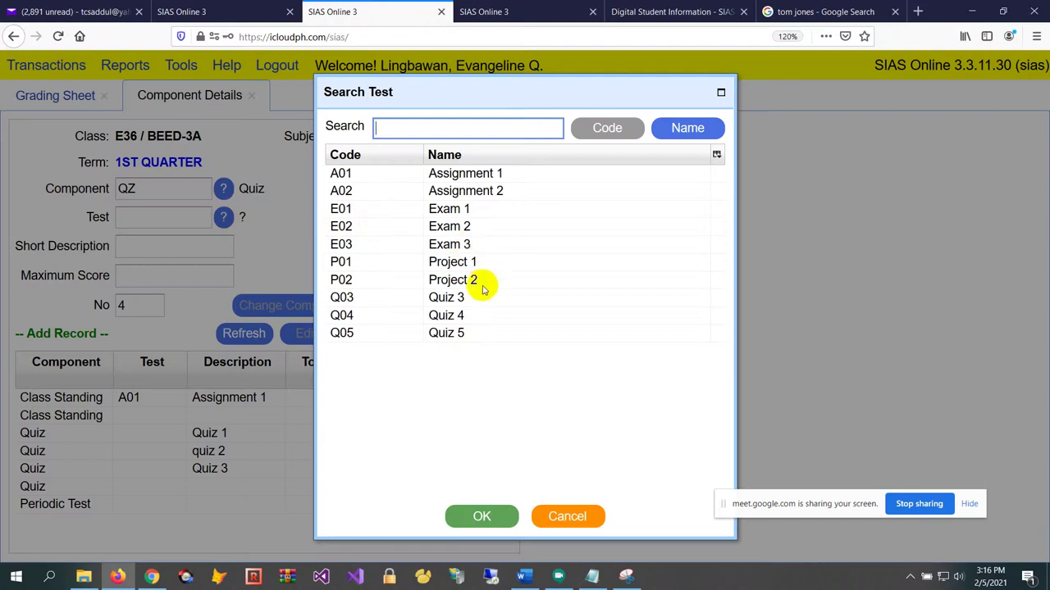
left_click(440, 314)
left_click(439, 297)
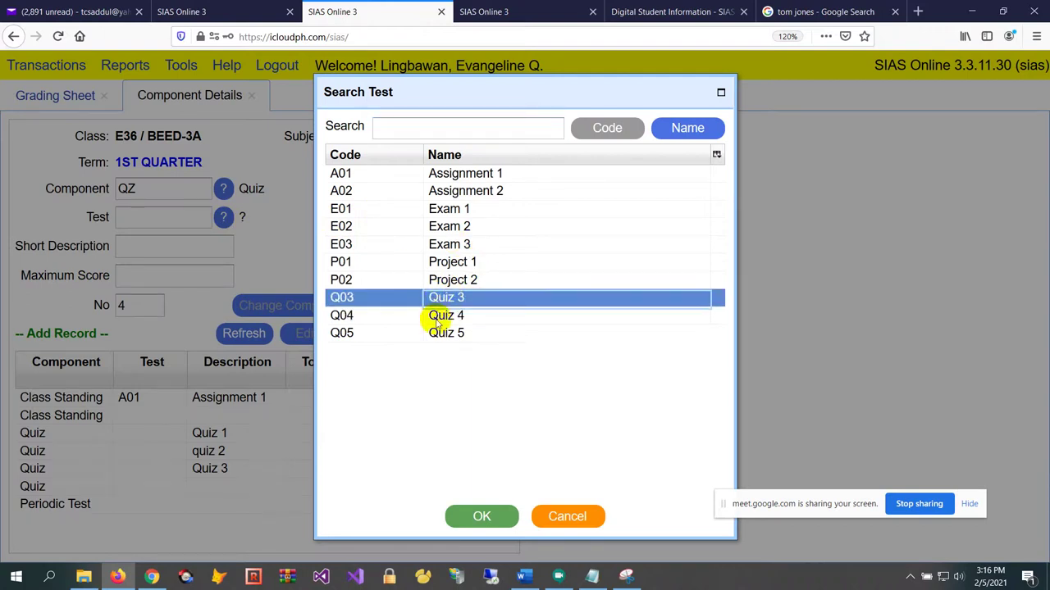
left_click(469, 518)
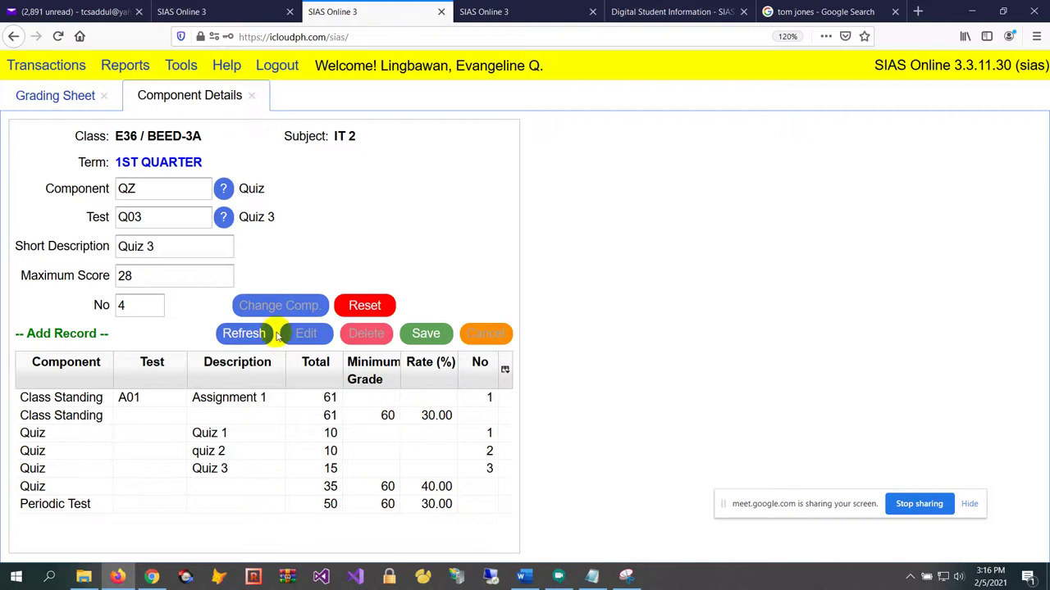
Set the short description to Quiz 3b with maximum score 28 and save it
left_click(226, 252)
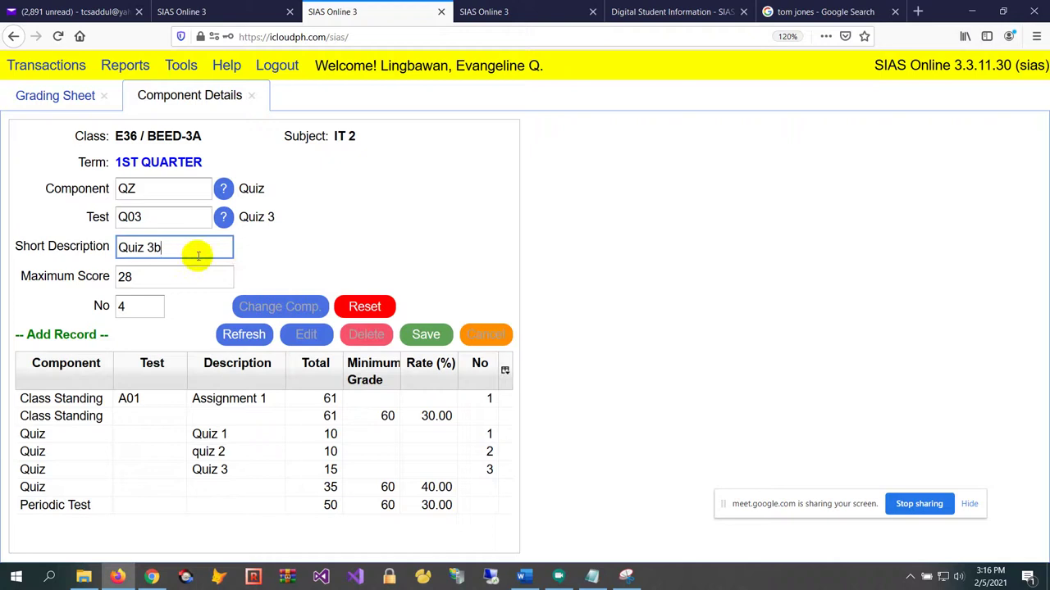
left_click(177, 217)
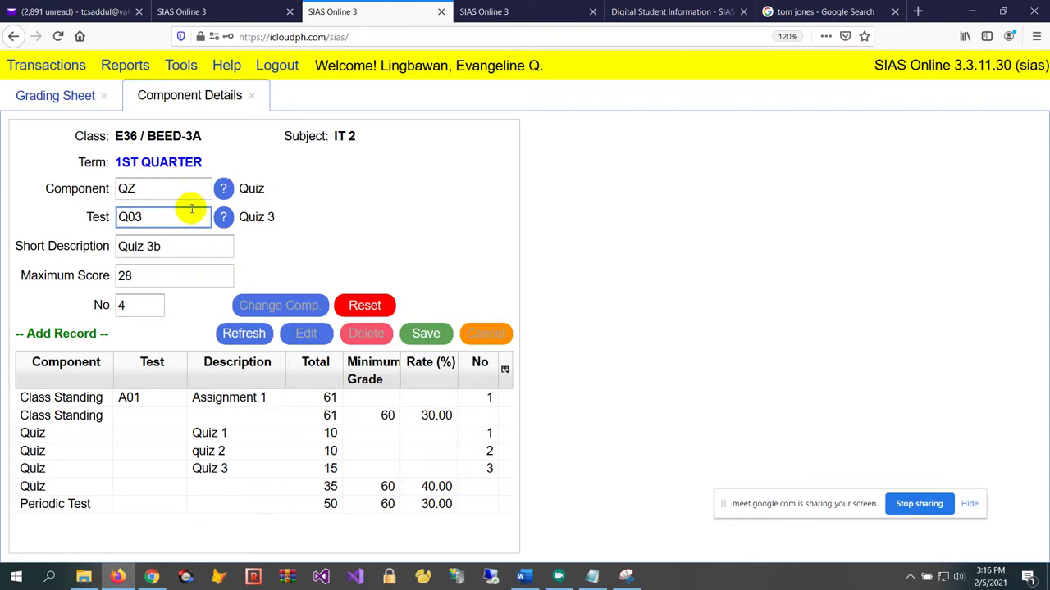
left_click(427, 337)
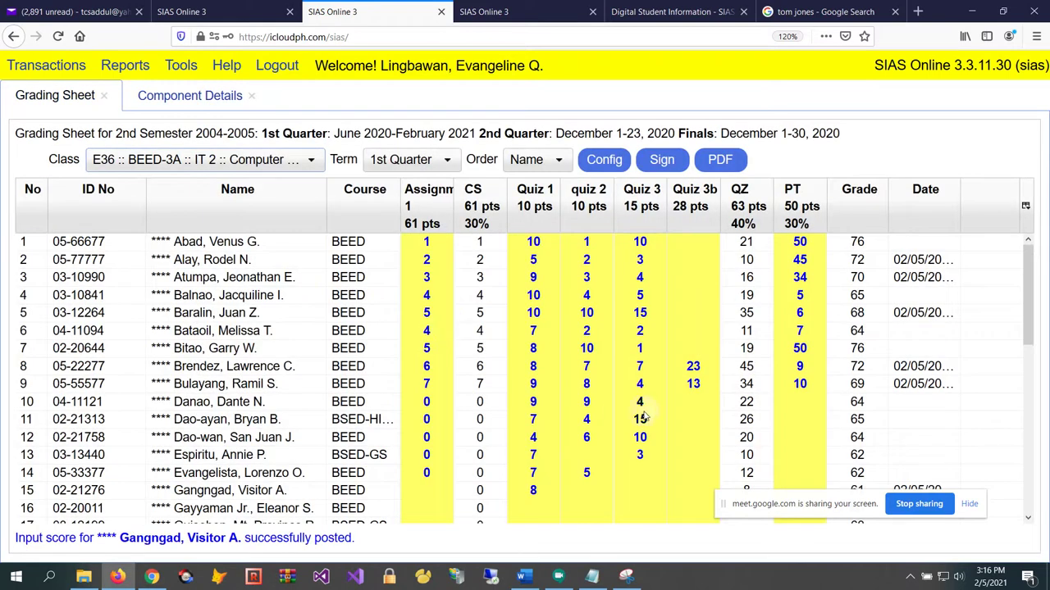
left_click(693, 328)
scroll(705, 361, "down", 5)
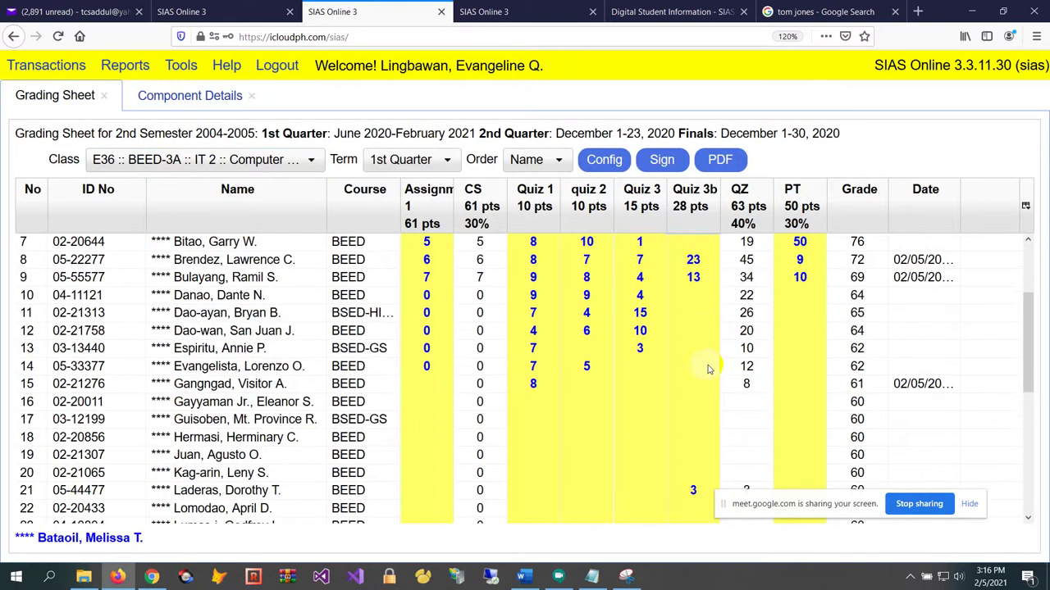
scroll(710, 369, "up", 5)
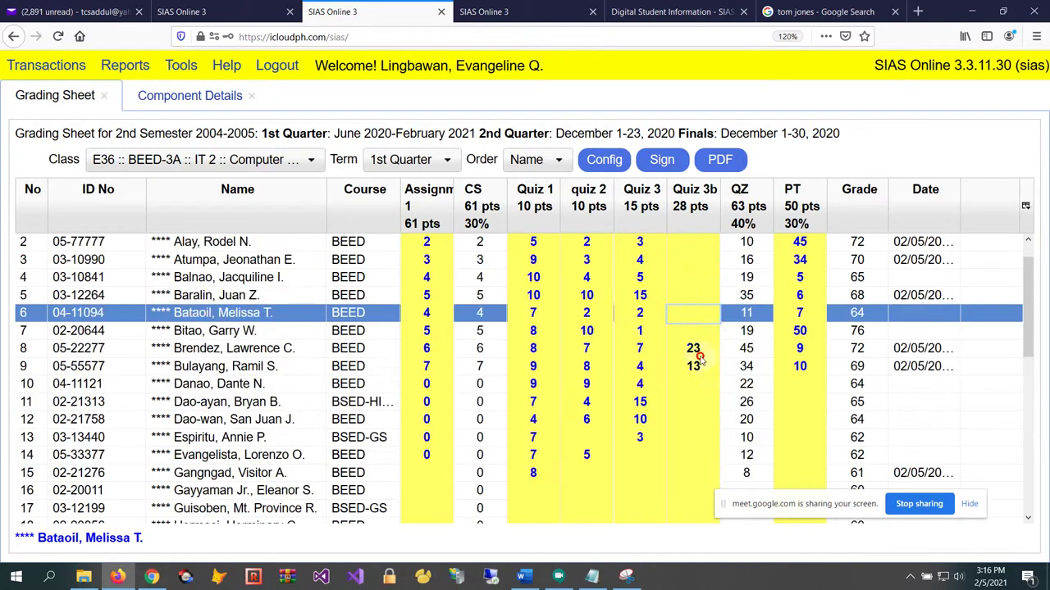
left_click(705, 351)
left_click(701, 369)
scroll(695, 385, "down", 5)
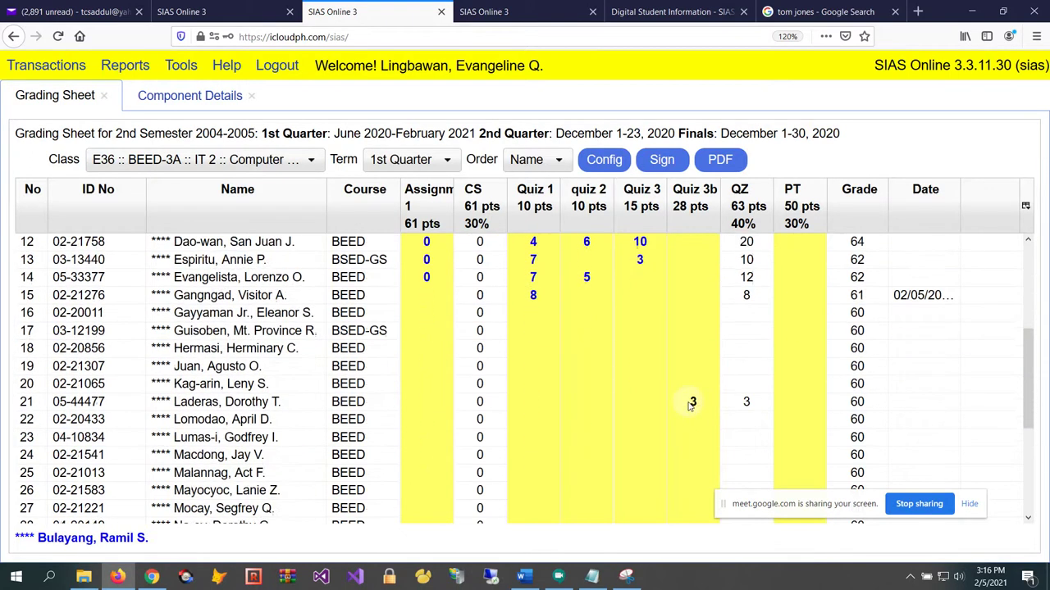
left_click(691, 369)
scroll(683, 318, "up", 5)
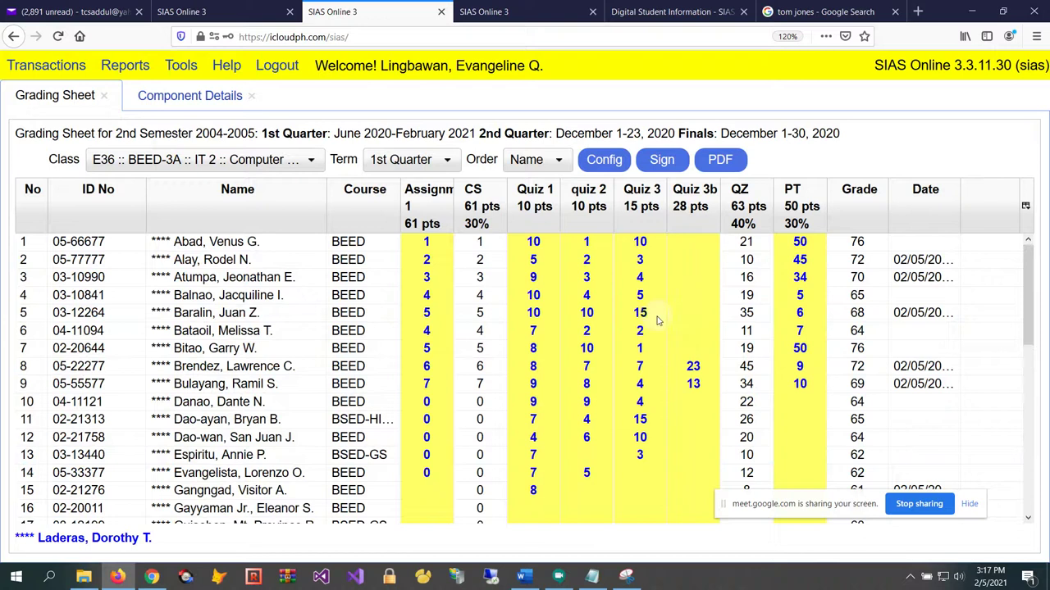
left_click(658, 323)
left_click(398, 310)
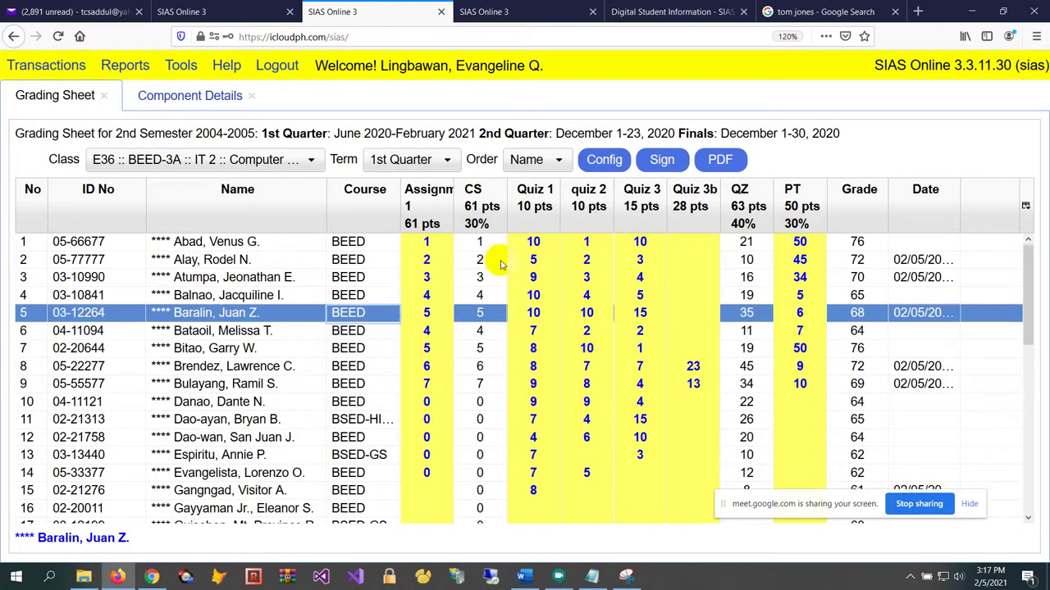
left_click(539, 295)
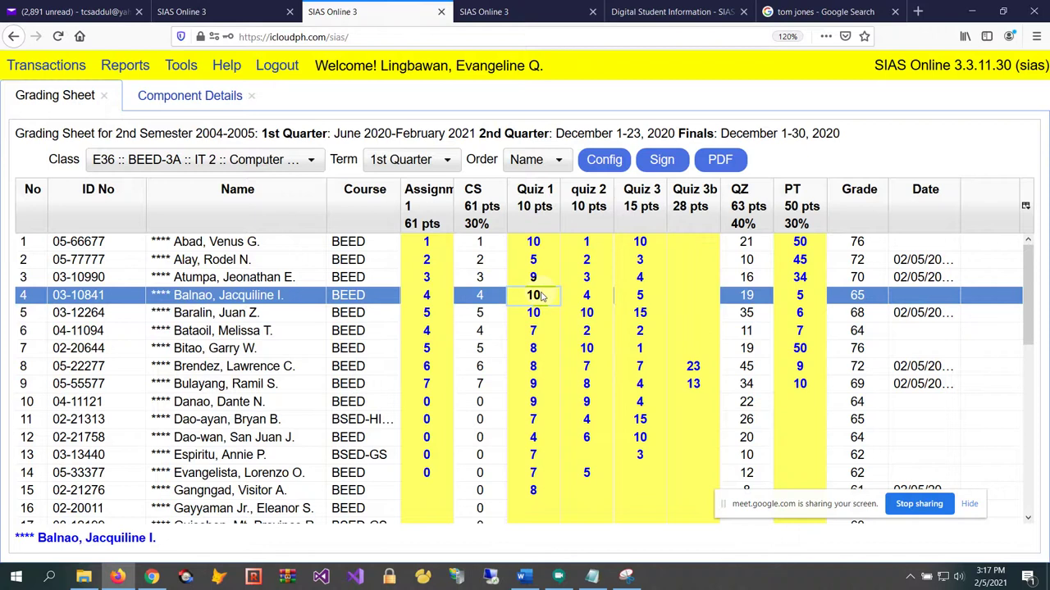
On the third tab, reload the site and log in as Administrator with the admin User ID and password
left_click(556, 18)
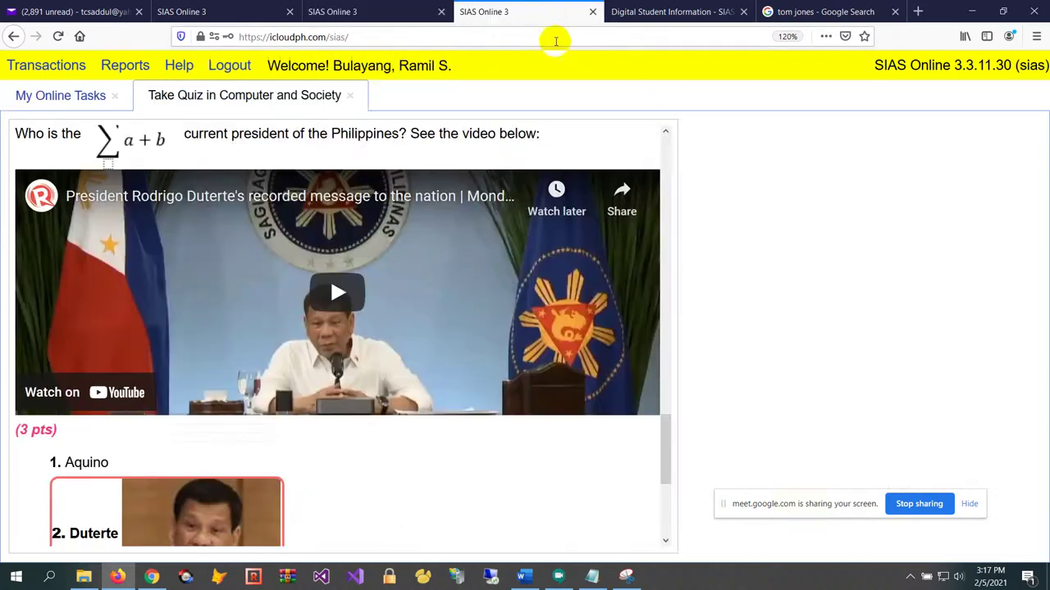
left_click(556, 37)
key("Return")
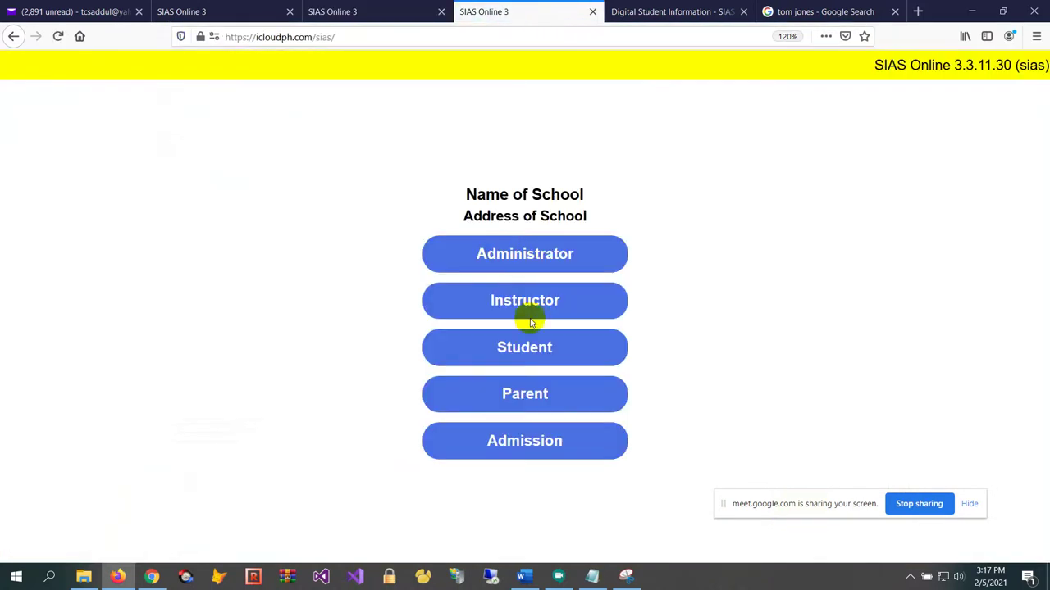
left_click(536, 253)
type("123")
key("Tab")
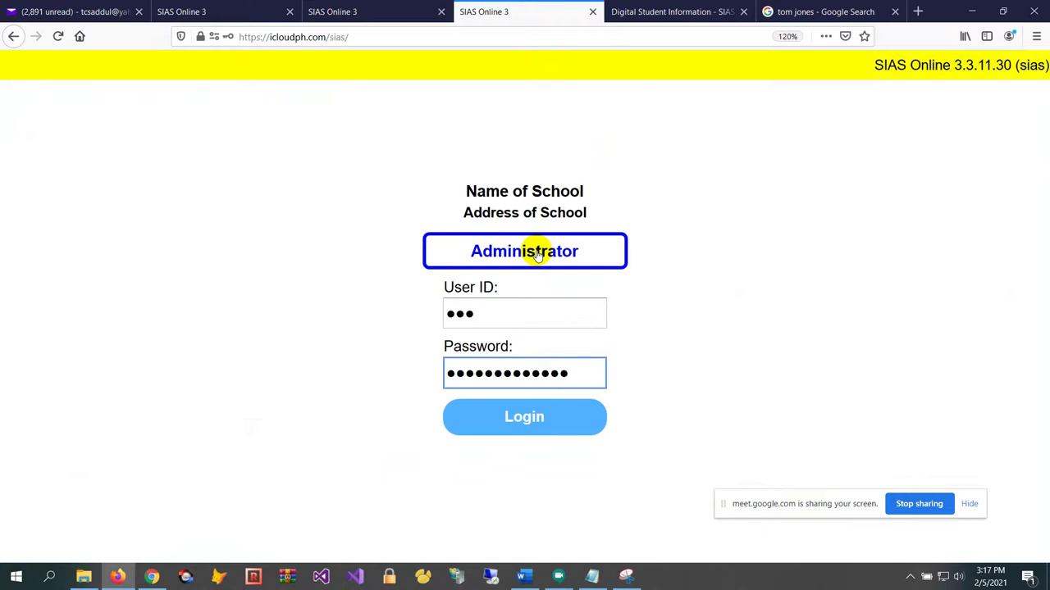
left_click(532, 420)
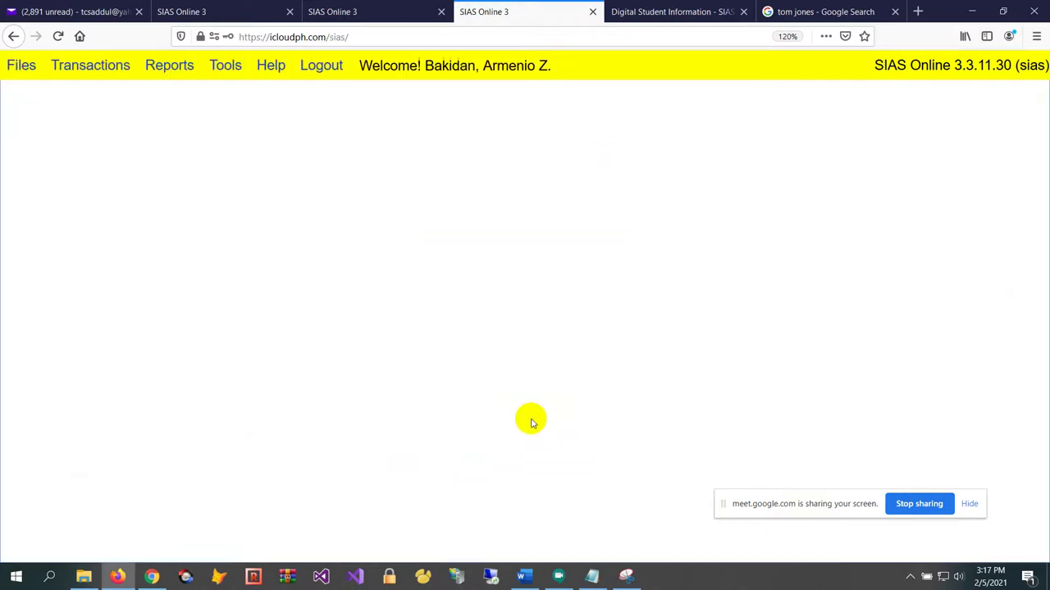
Open Transactions > Grading Sheet, look up the instructor by code, and load class E36 BEED-3A IT 2
left_click(86, 78)
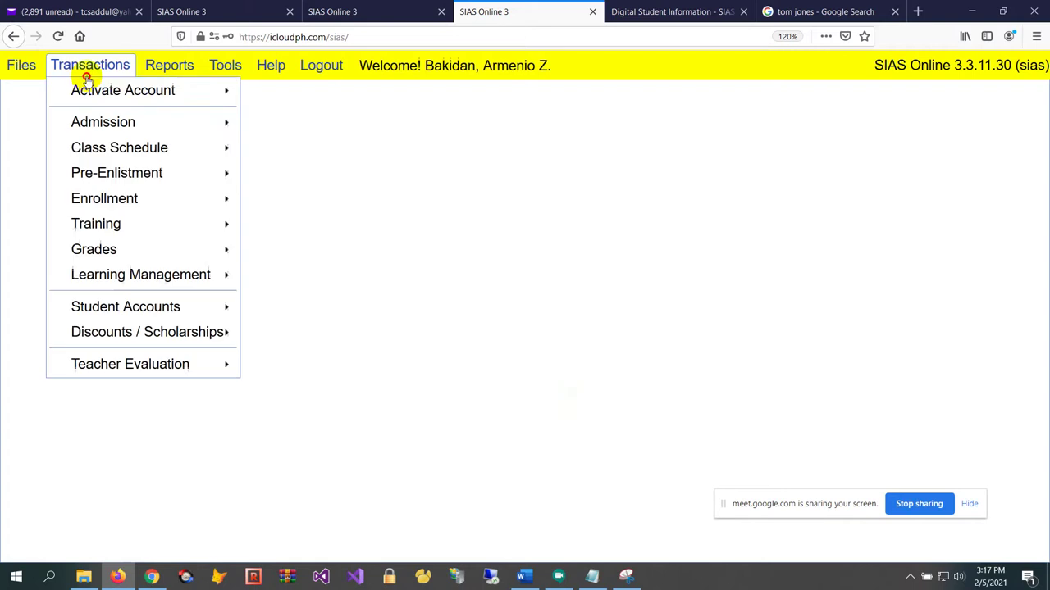
mouse_move(216, 249)
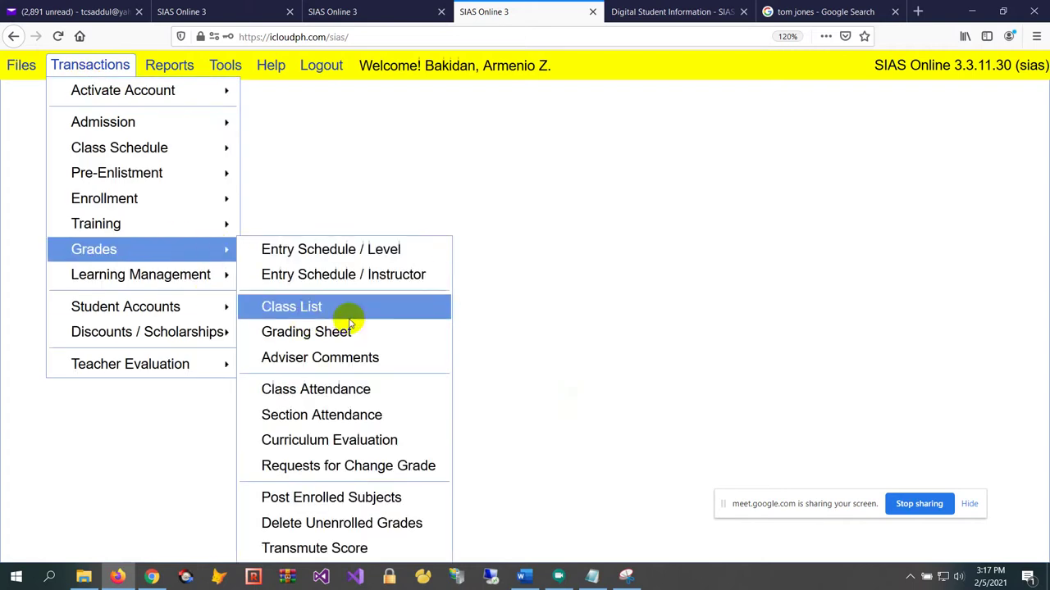
left_click(382, 331)
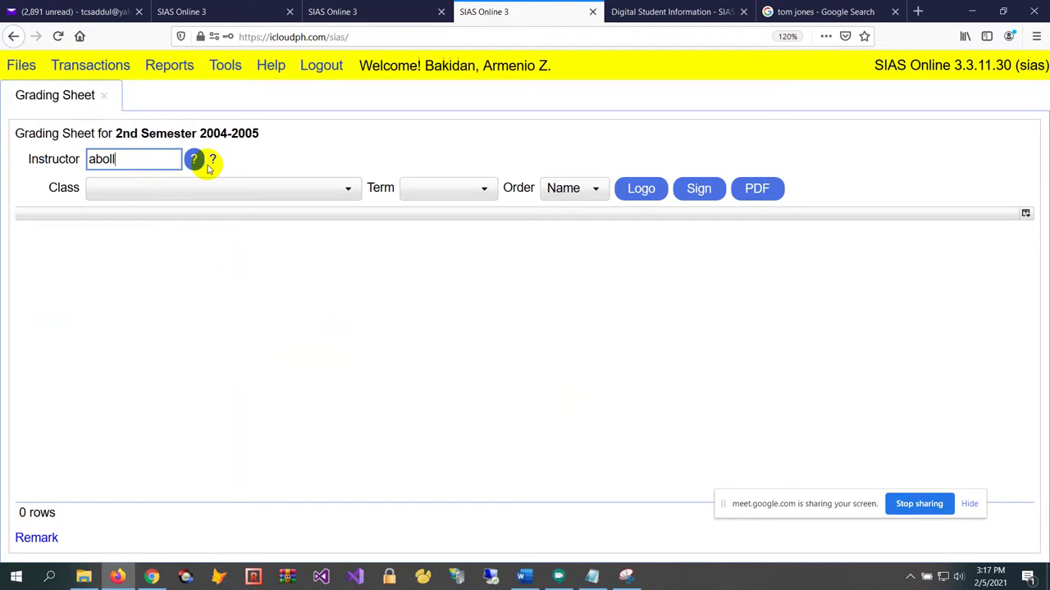
type("abolee")
key("Return")
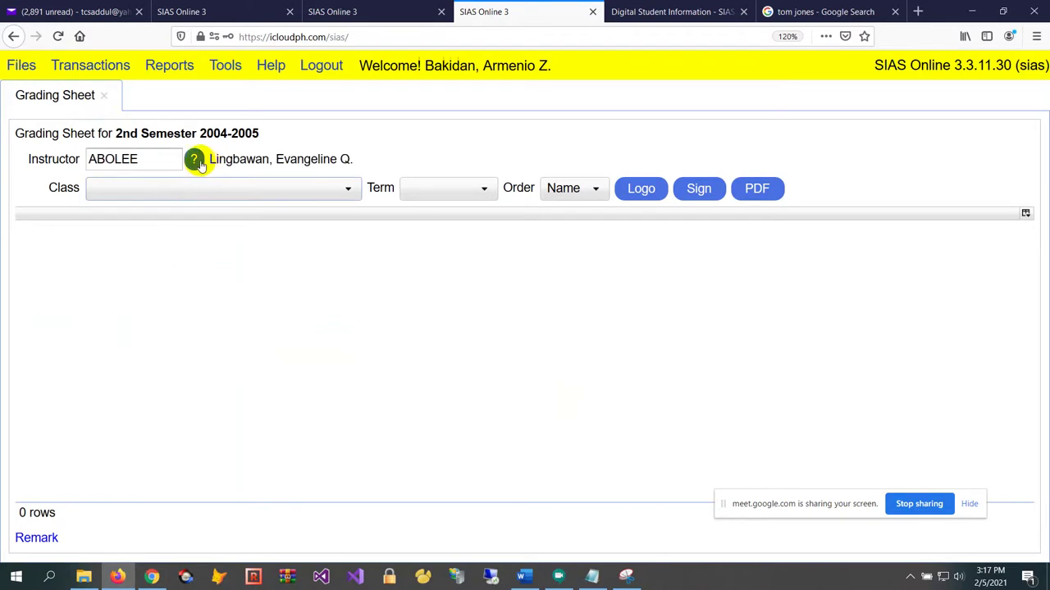
left_click(194, 160)
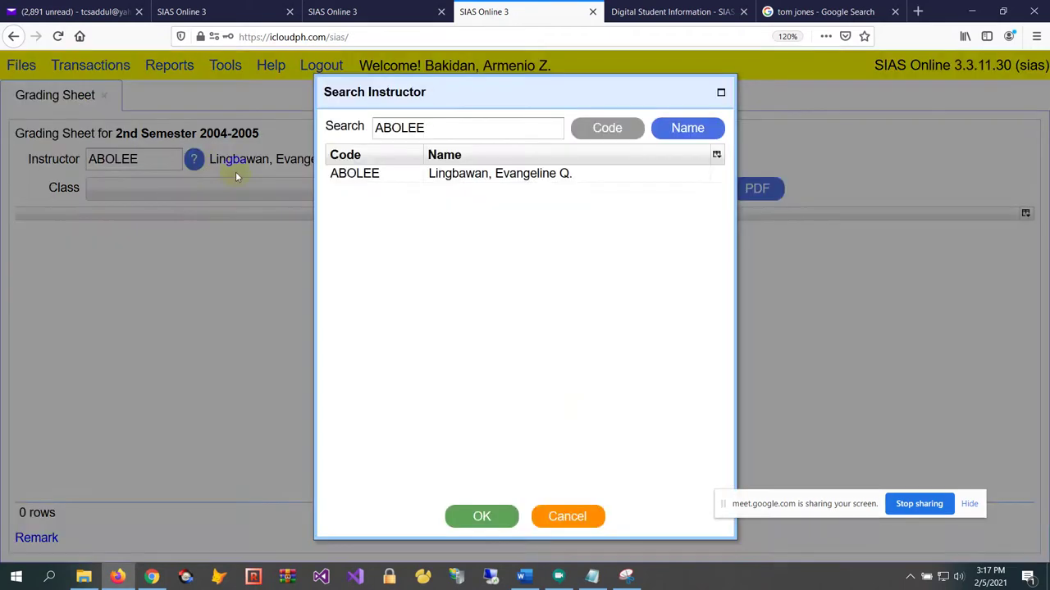
left_click(507, 179)
left_click(482, 515)
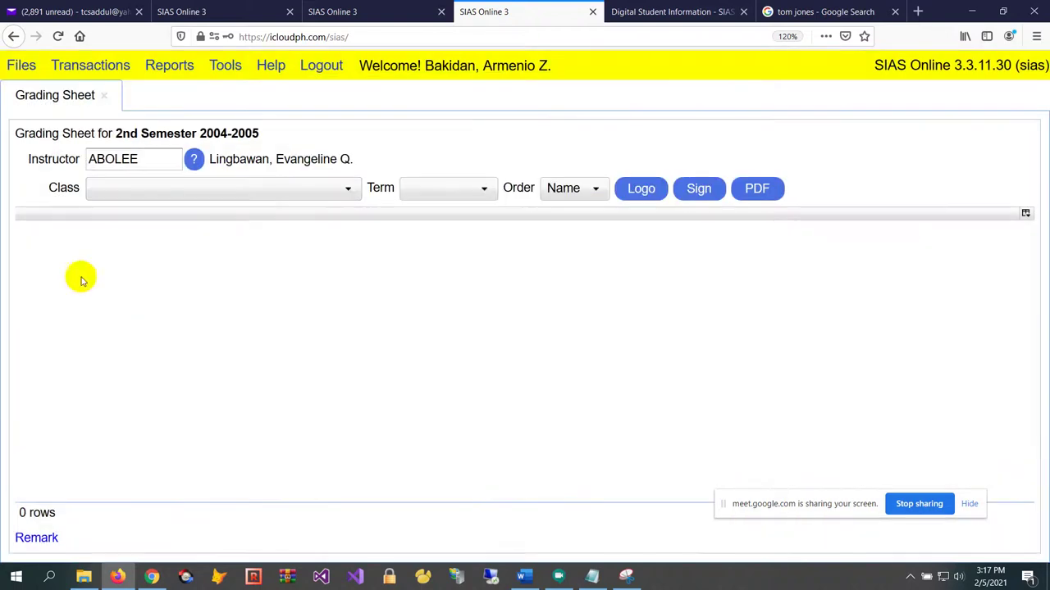
left_click(213, 197)
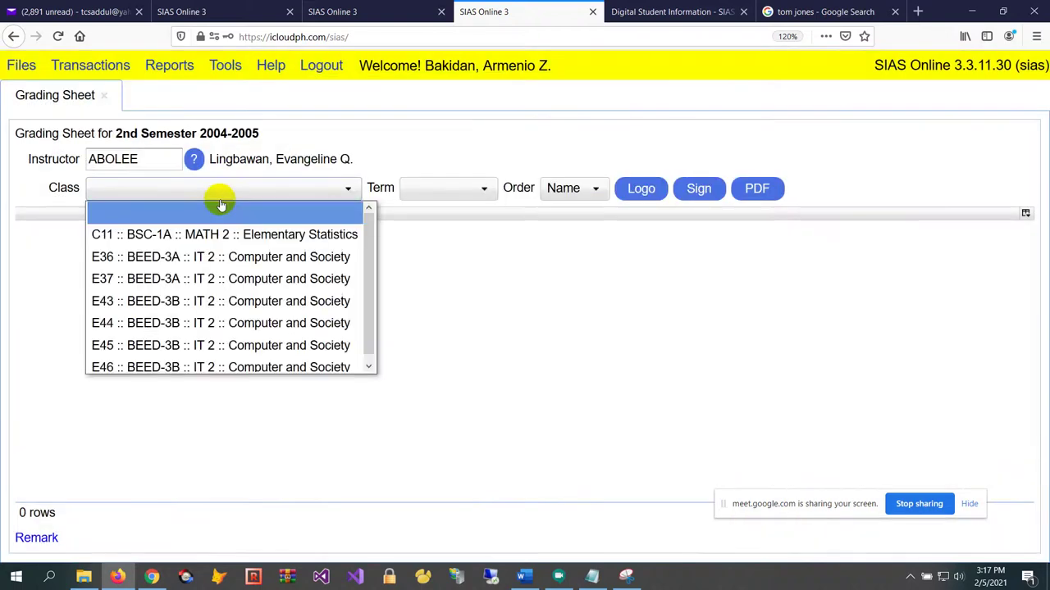
left_click(243, 259)
Review several students' final grades and Passed/Failed remarks, including the dropped student in row 7
left_click(443, 305)
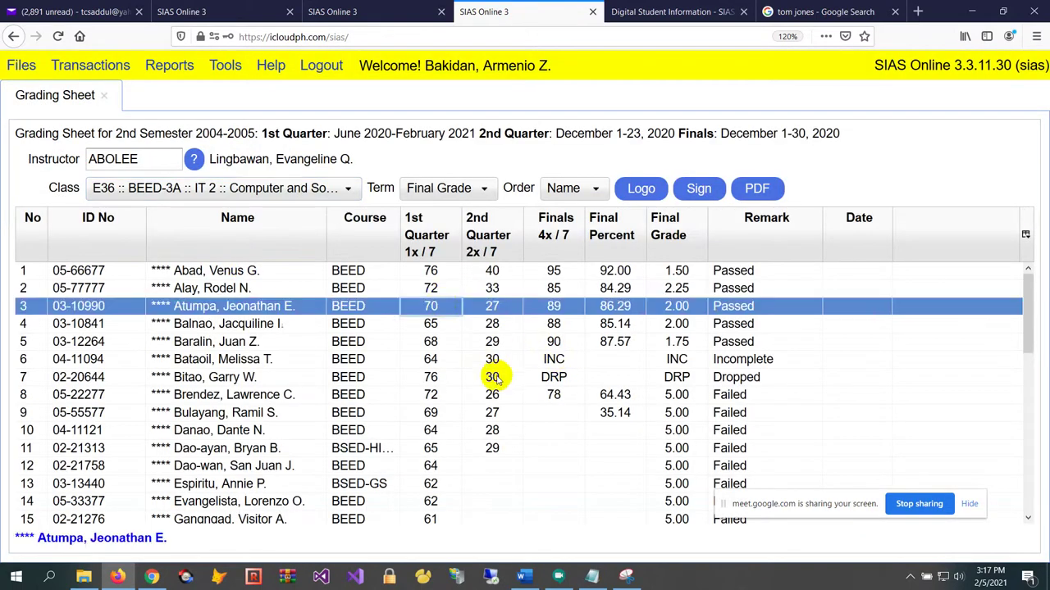
left_click(512, 410)
left_click(540, 324)
left_click(401, 289)
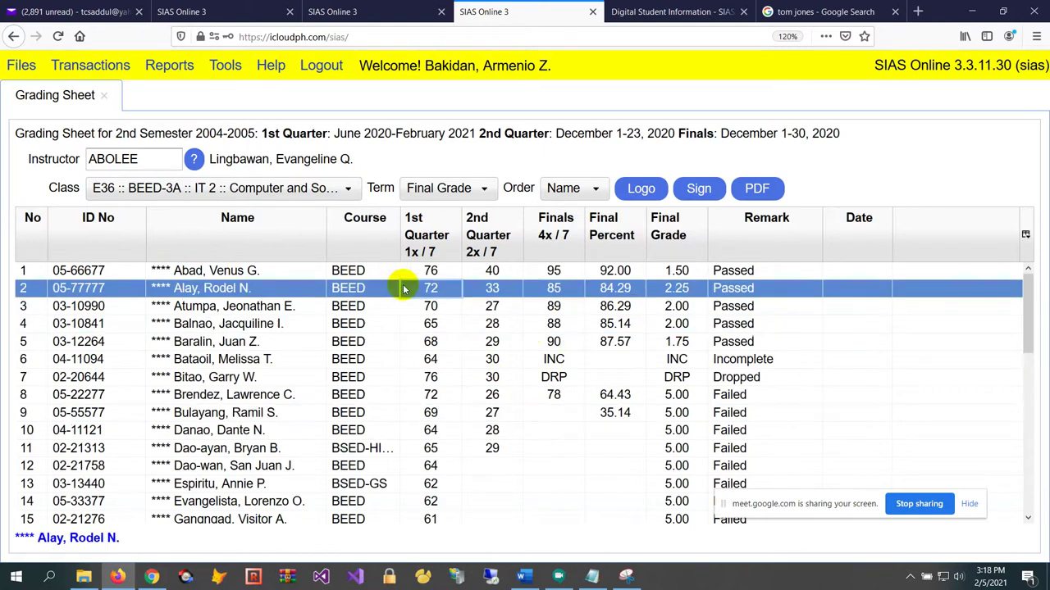
left_click(487, 341)
left_click(492, 377)
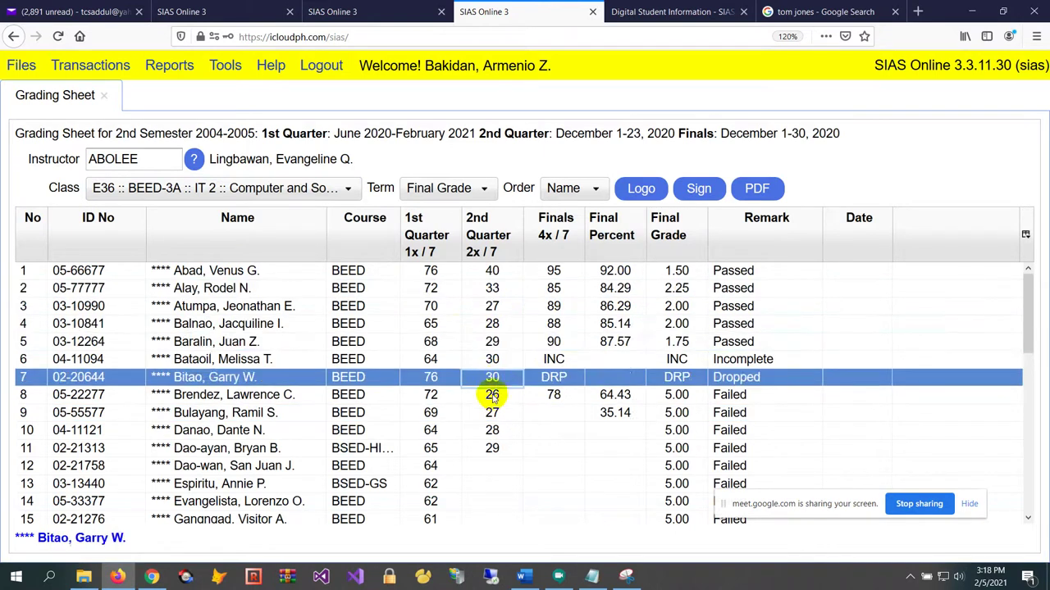
left_click(451, 329)
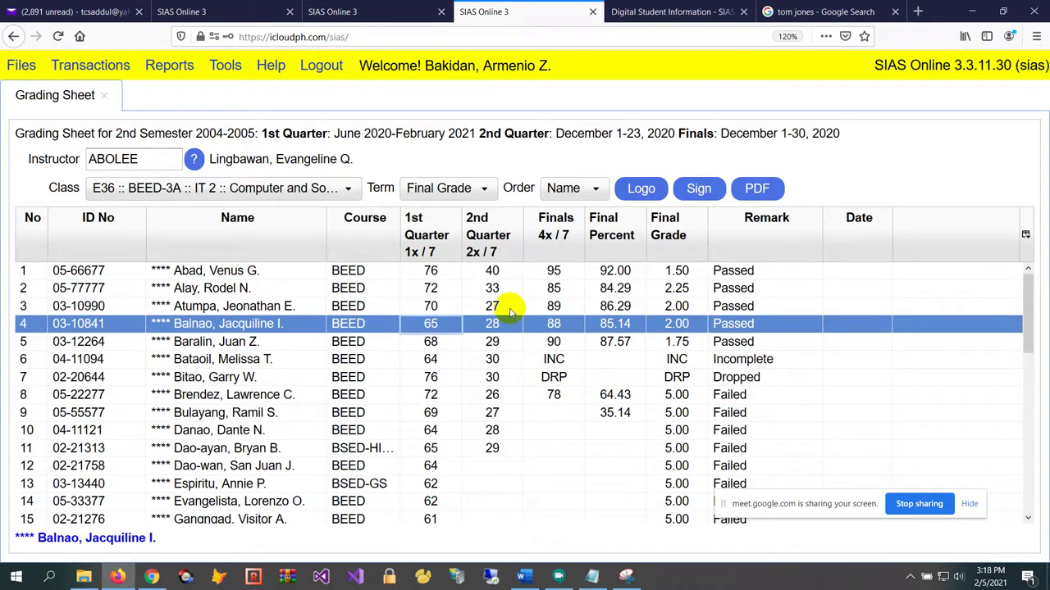
left_click(502, 343)
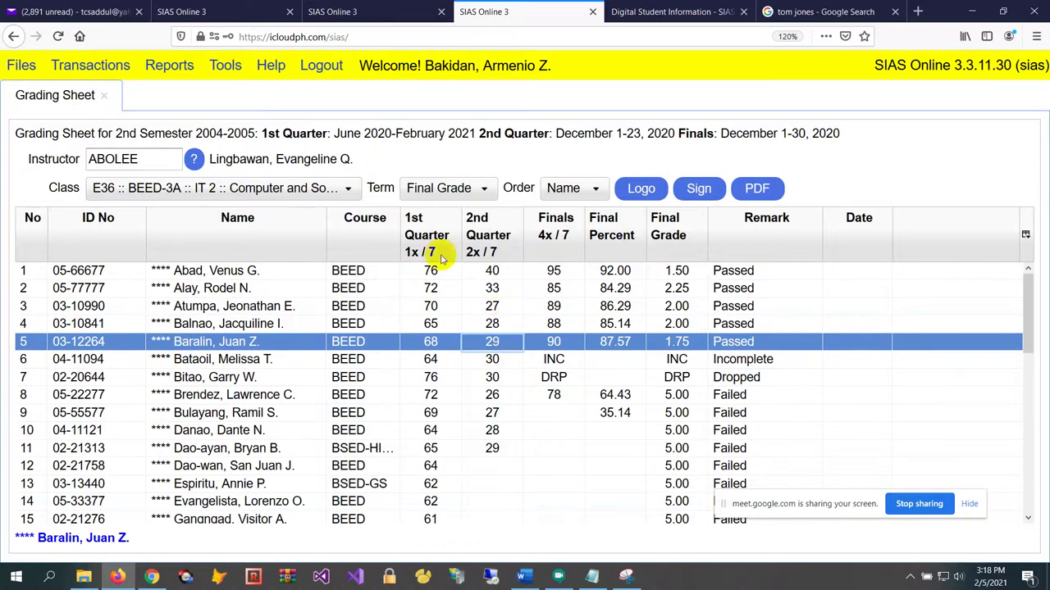
left_click(468, 190)
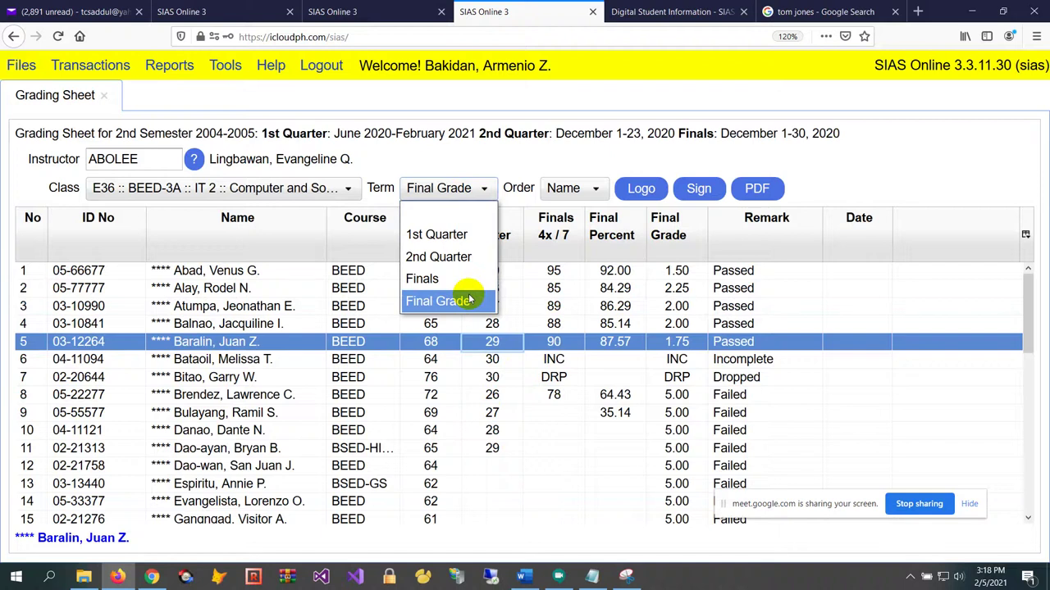
Switch the sheet to 1st Quarter, check students' quiz scores including Quiz 3b, then close it
left_click(467, 236)
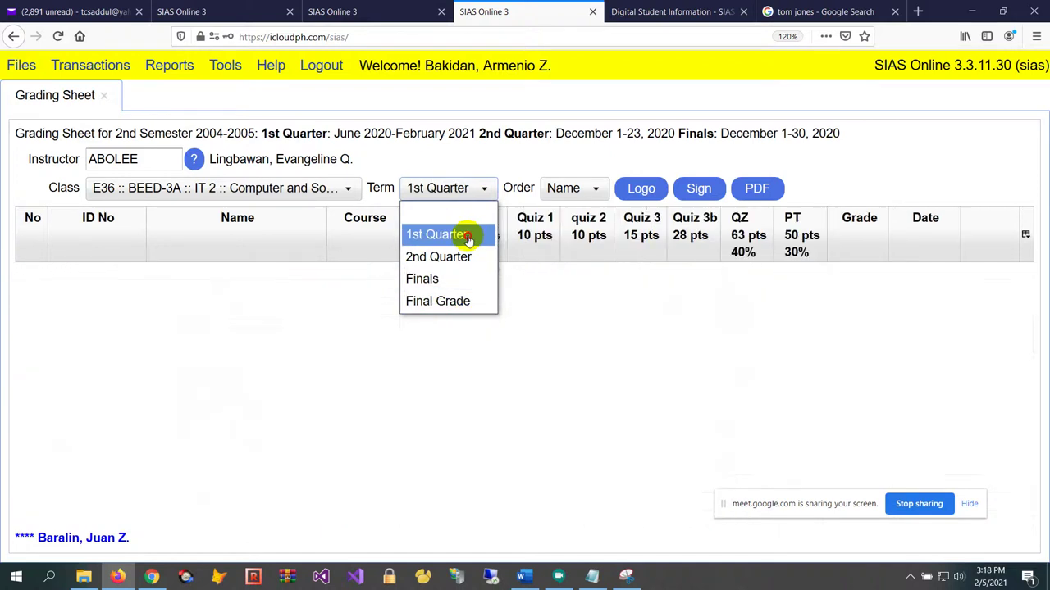
left_click(598, 334)
scroll(671, 410, "down", 1)
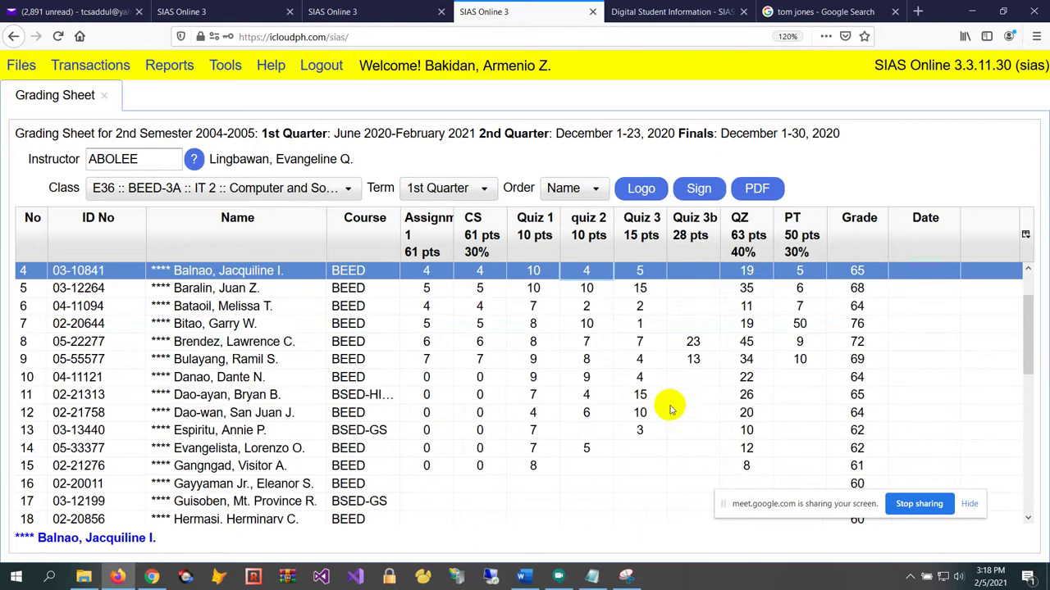
scroll(671, 410, "up", 1)
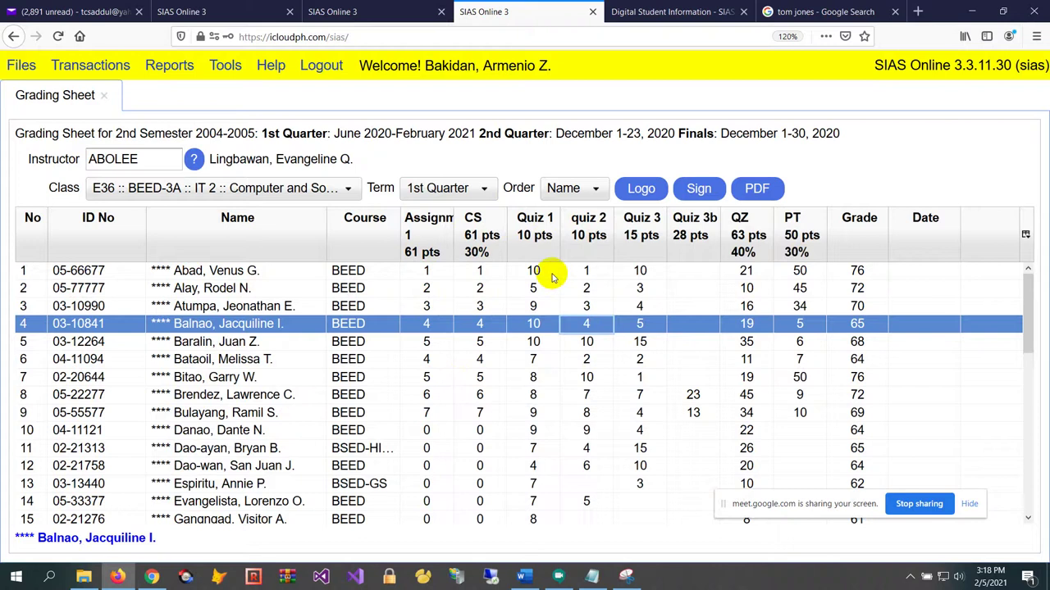
left_click(581, 288)
left_click(695, 342)
left_click(695, 377)
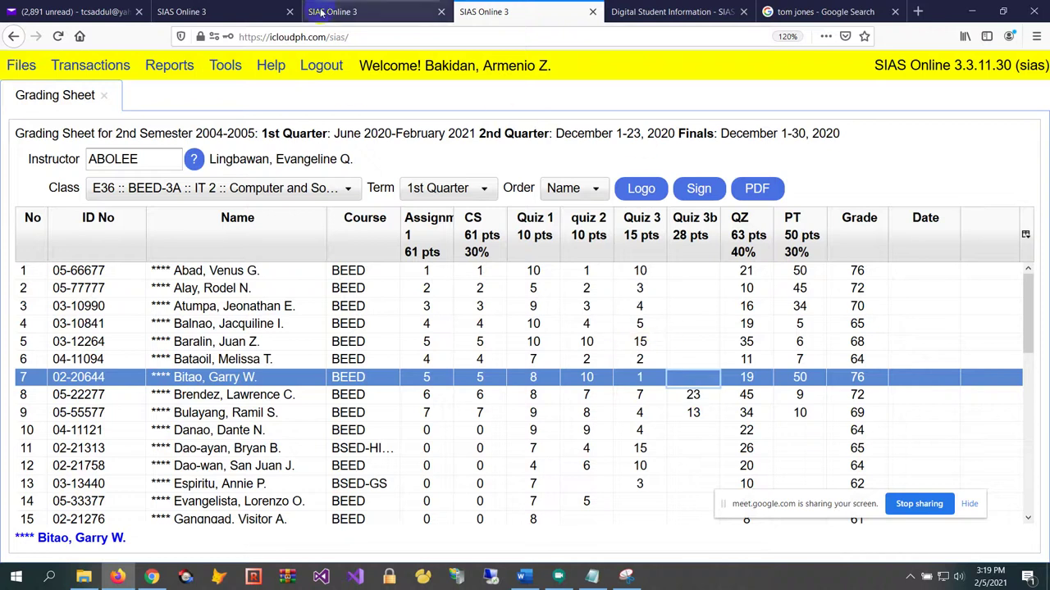
left_click(104, 95)
Open Files > Learning Management > Resources and refresh to list all learning resources
left_click(22, 67)
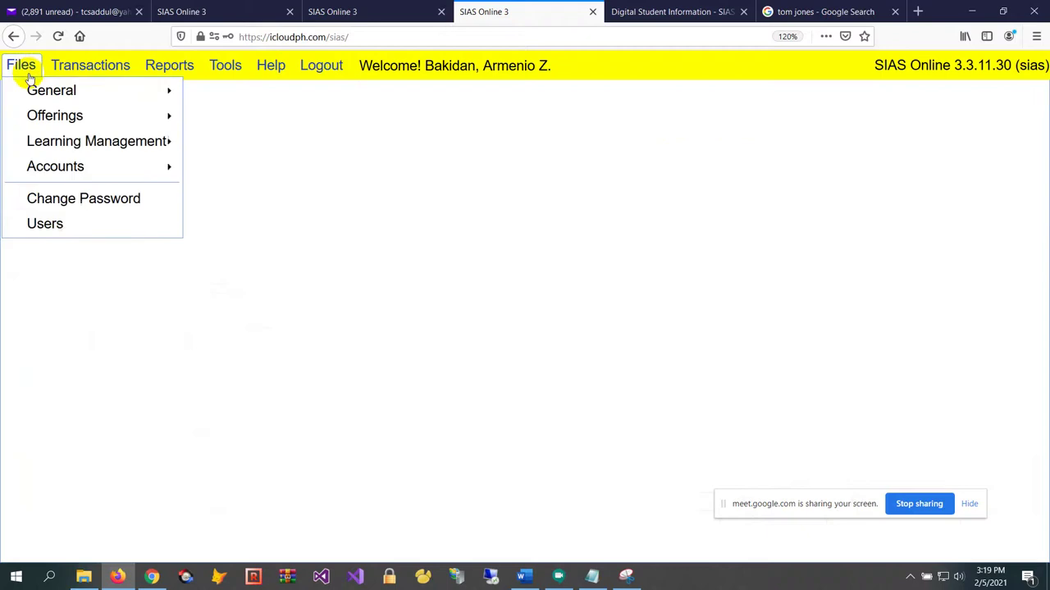
mouse_move(143, 121)
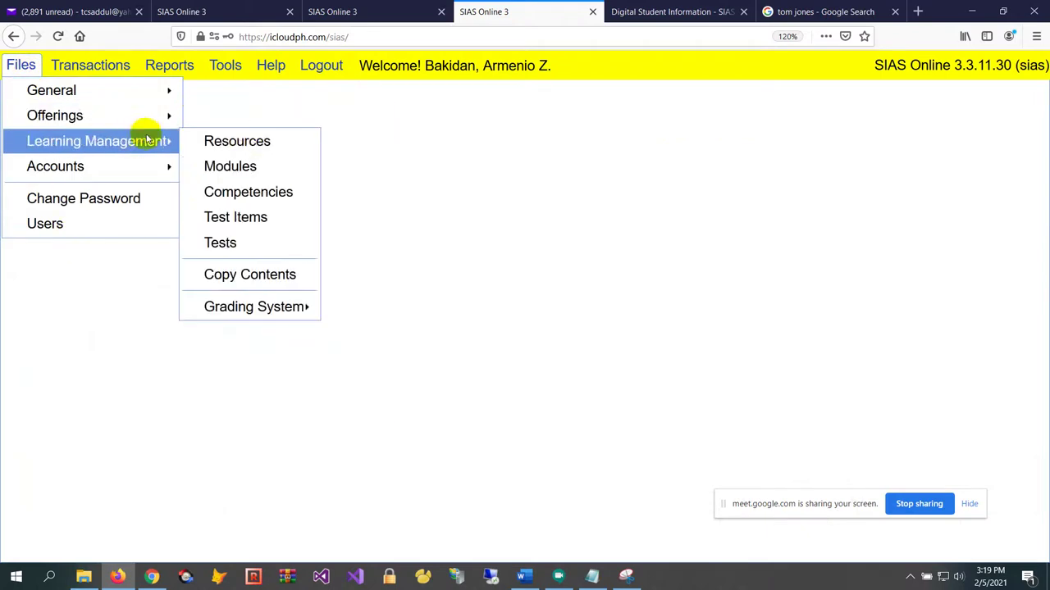
left_click(246, 141)
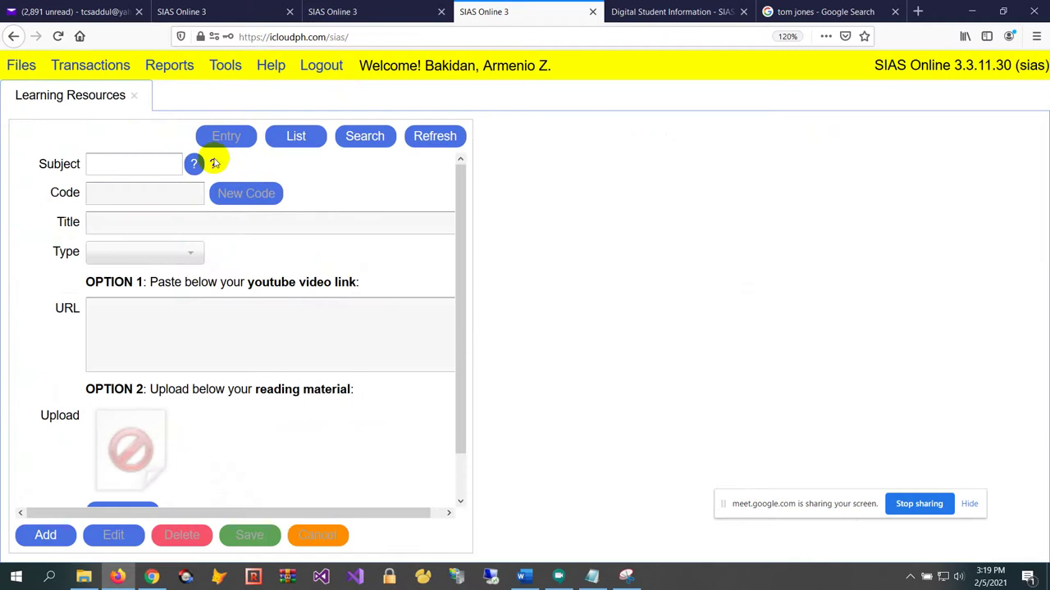
left_click(452, 136)
left_click(402, 250)
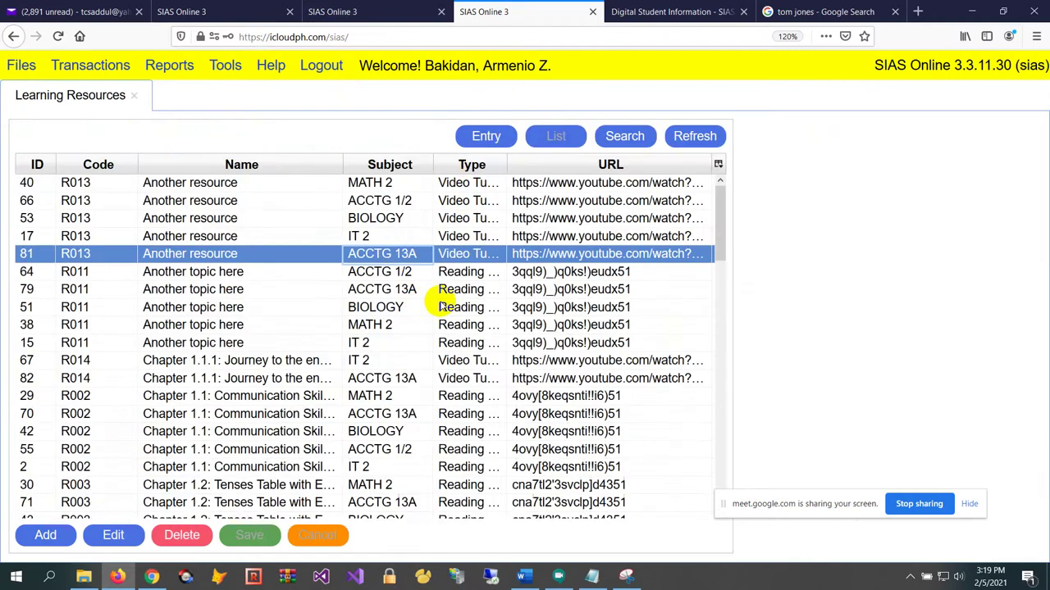
scroll(455, 365, "down", 4)
scroll(447, 353, "up", 3)
scroll(443, 328, "down", 6)
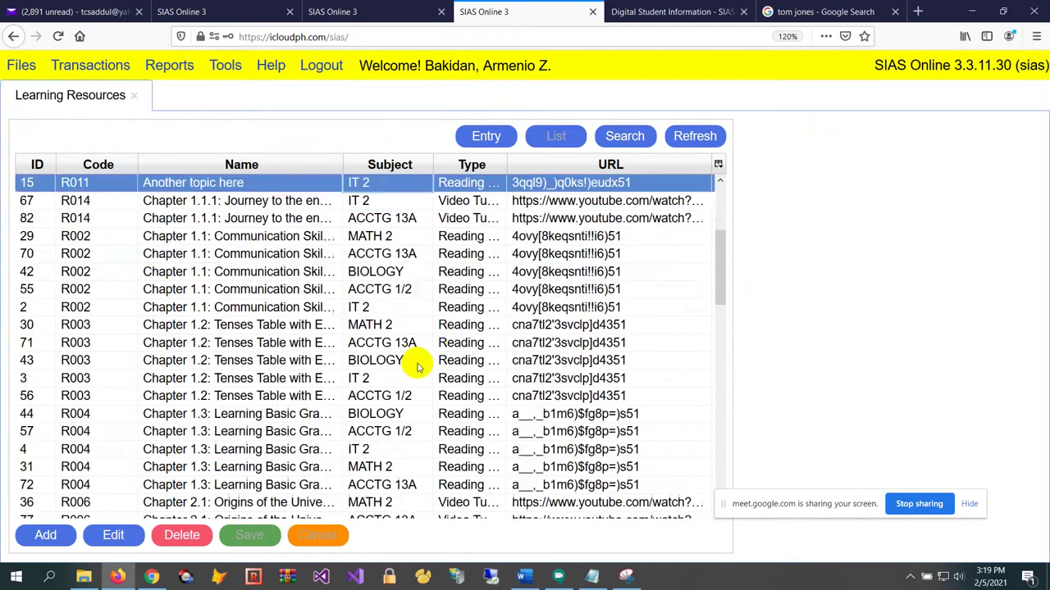
scroll(422, 356, "down", 2)
scroll(435, 345, "up", 3)
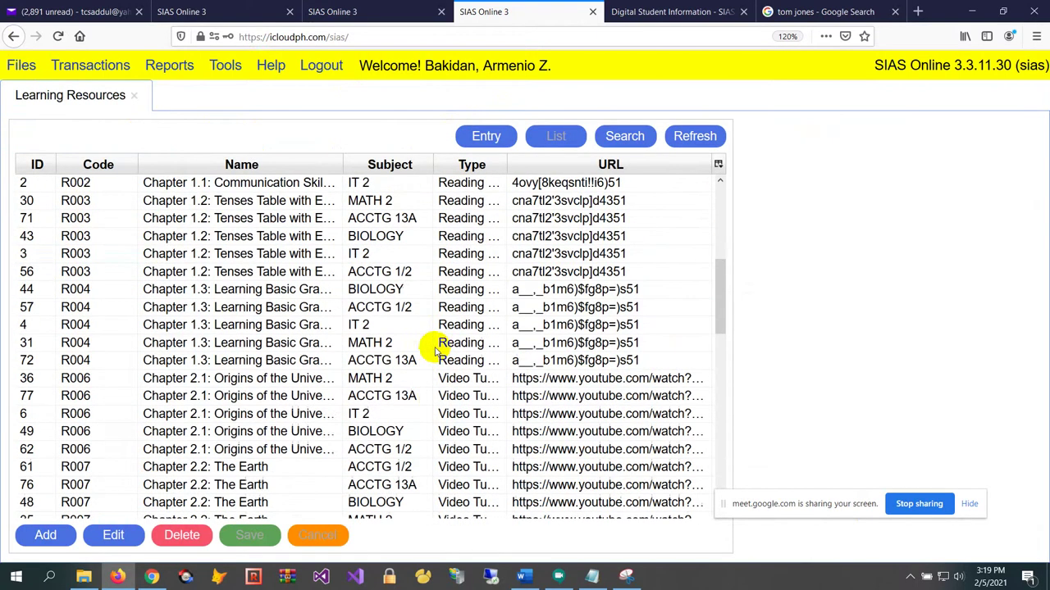
Compare the Chapter 2.1 rows and open the ACCTG 13A R006 'Origins of the Universe' entry
left_click(401, 312)
scroll(410, 328, "down", 2)
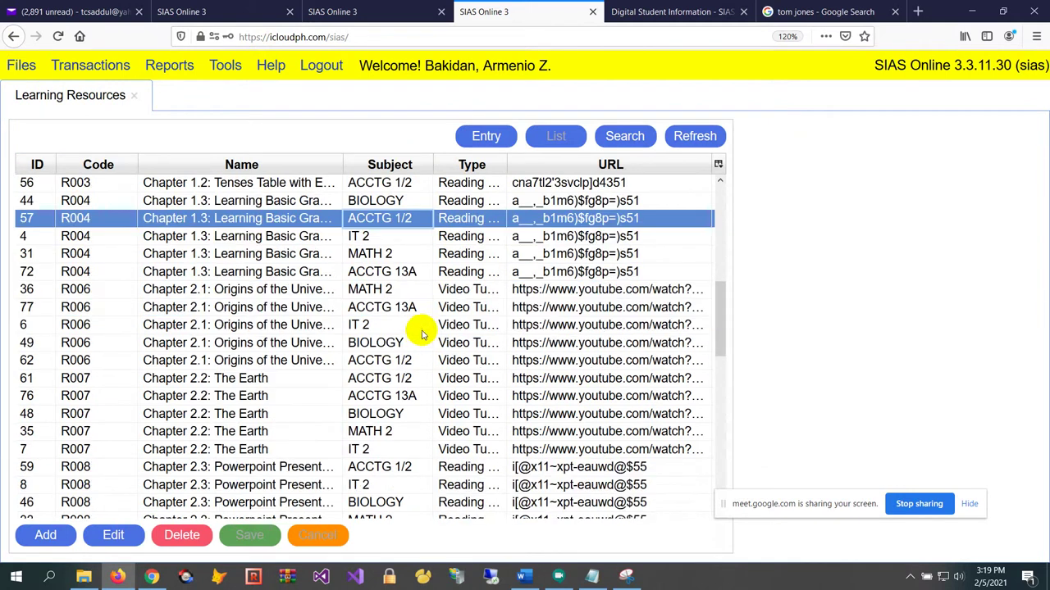
left_click(423, 325)
left_click(418, 310)
left_click(414, 295)
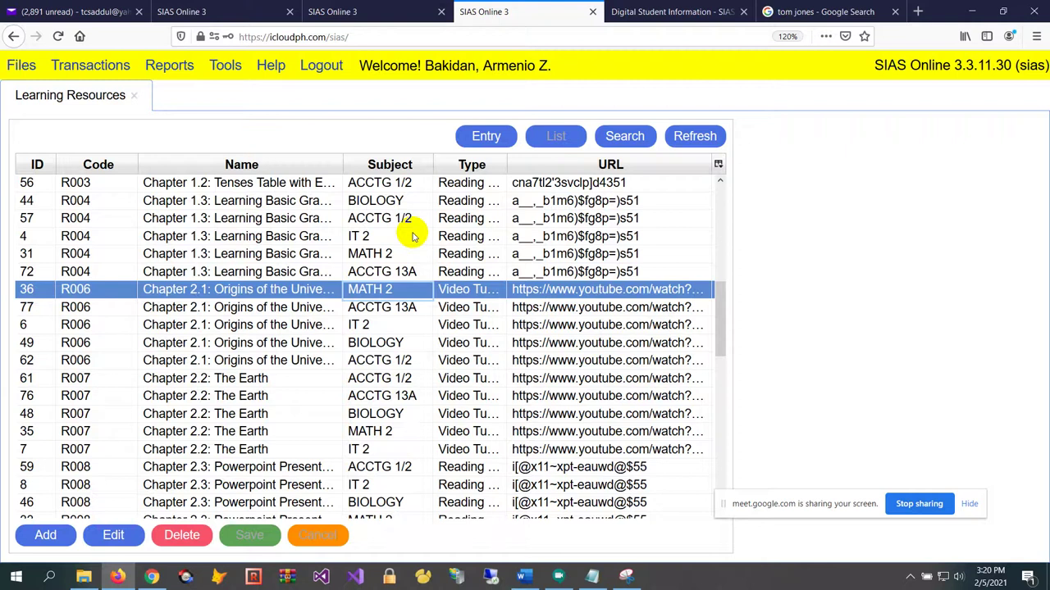
left_click(475, 306)
left_click(501, 361)
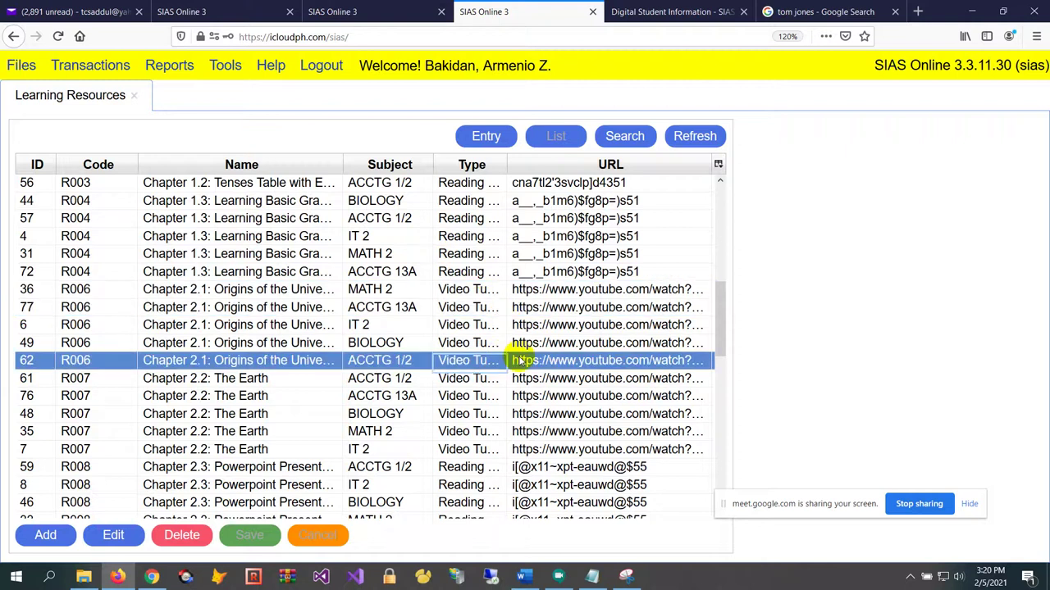
left_click(511, 306)
left_click(514, 290)
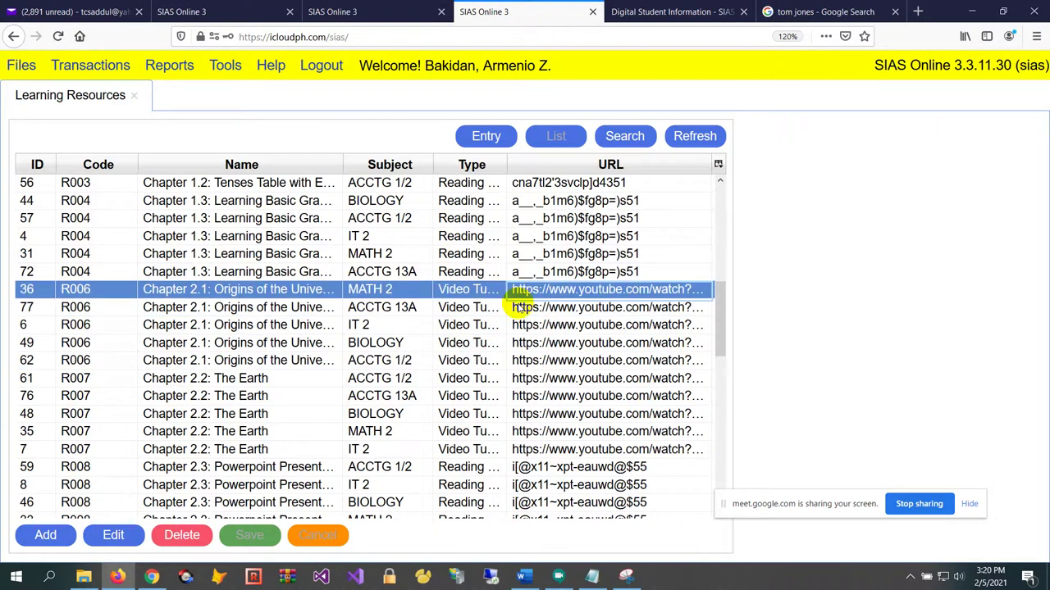
left_click(420, 307)
left_click(498, 139)
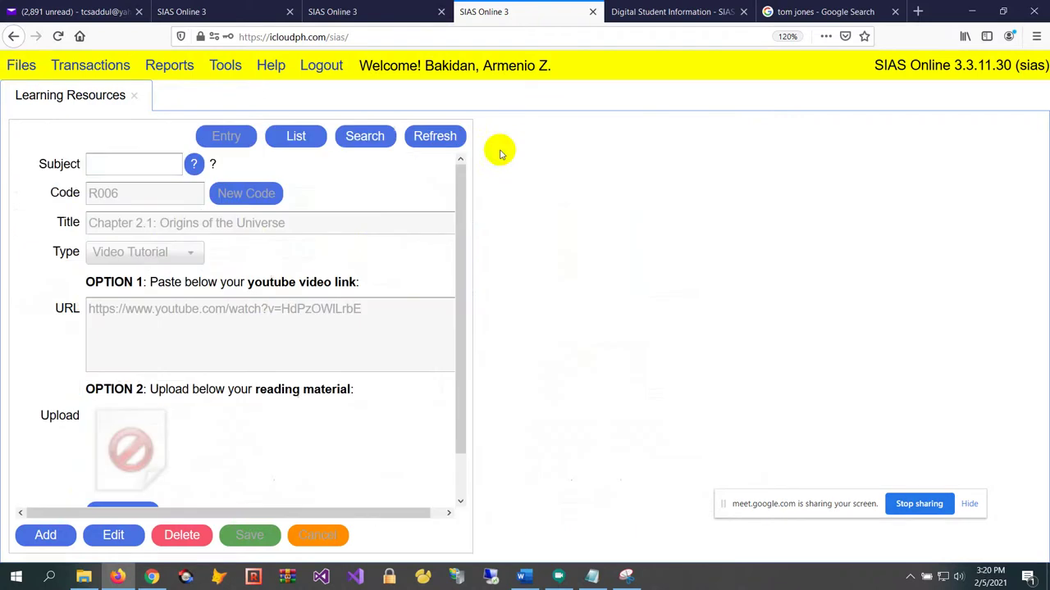
Refresh the resource list, close the instructor's Component Details, then close the admin's Learning Resources
left_click(453, 146)
left_click(457, 307)
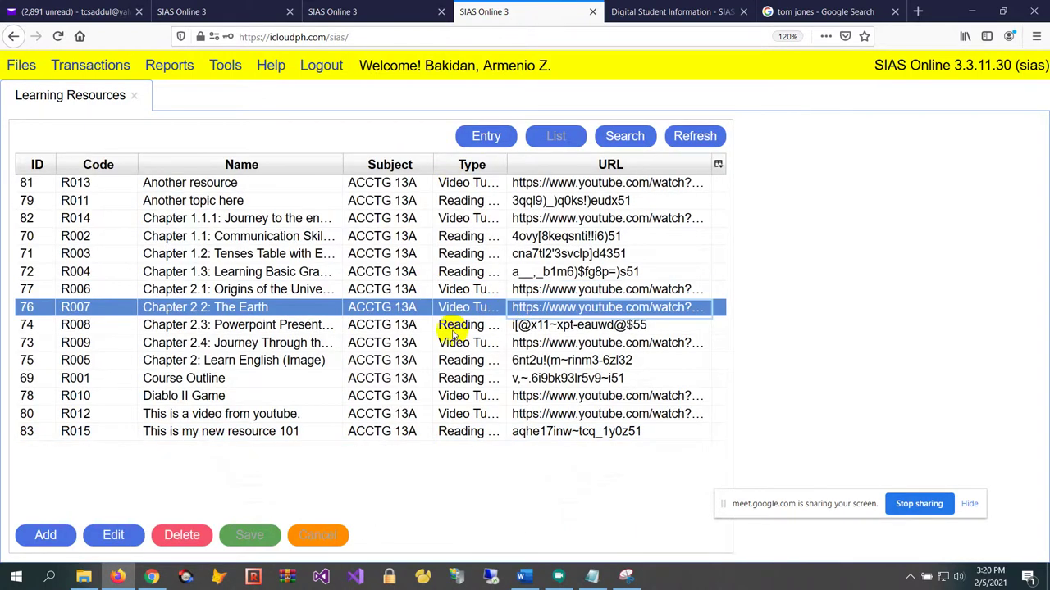
left_click(374, 10)
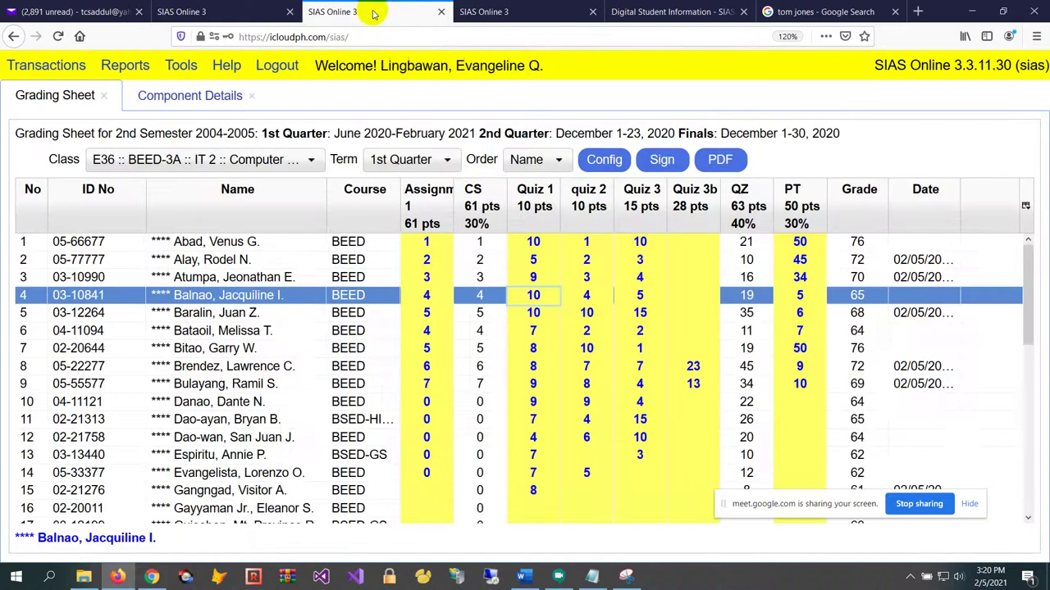
left_click(253, 96)
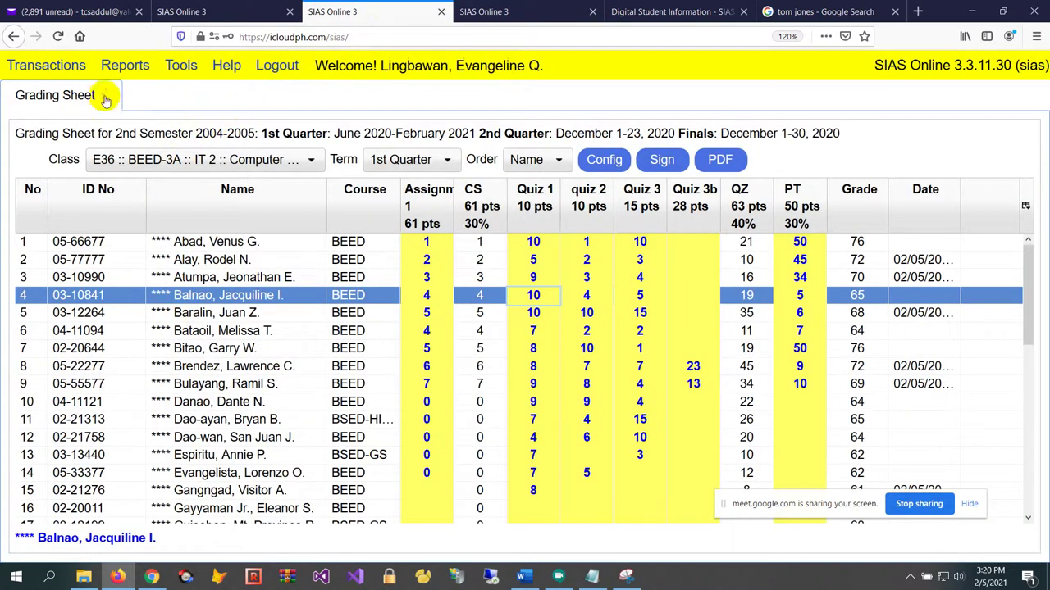
left_click(484, 13)
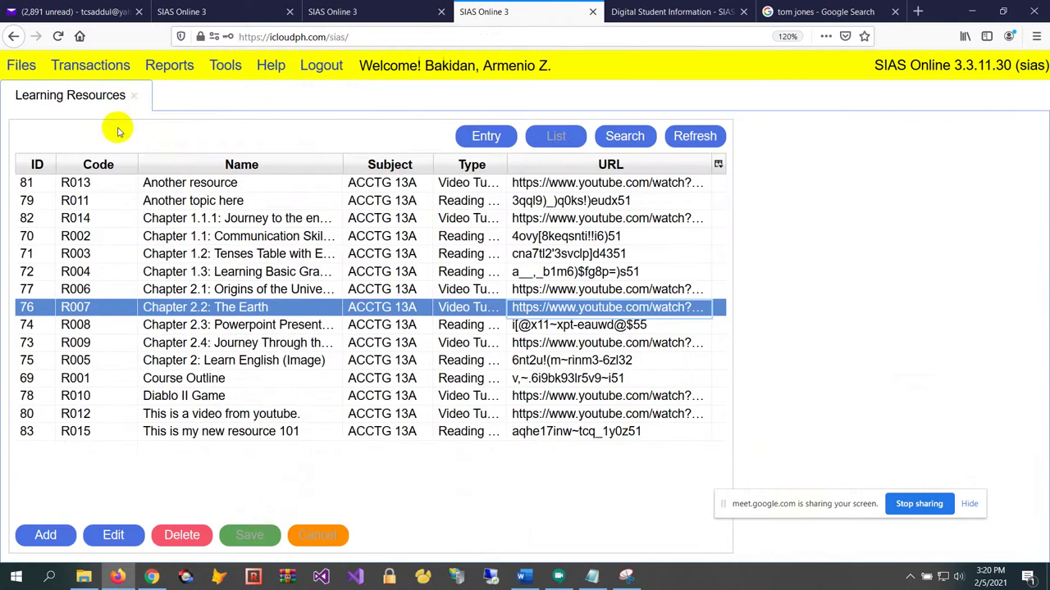
left_click(134, 96)
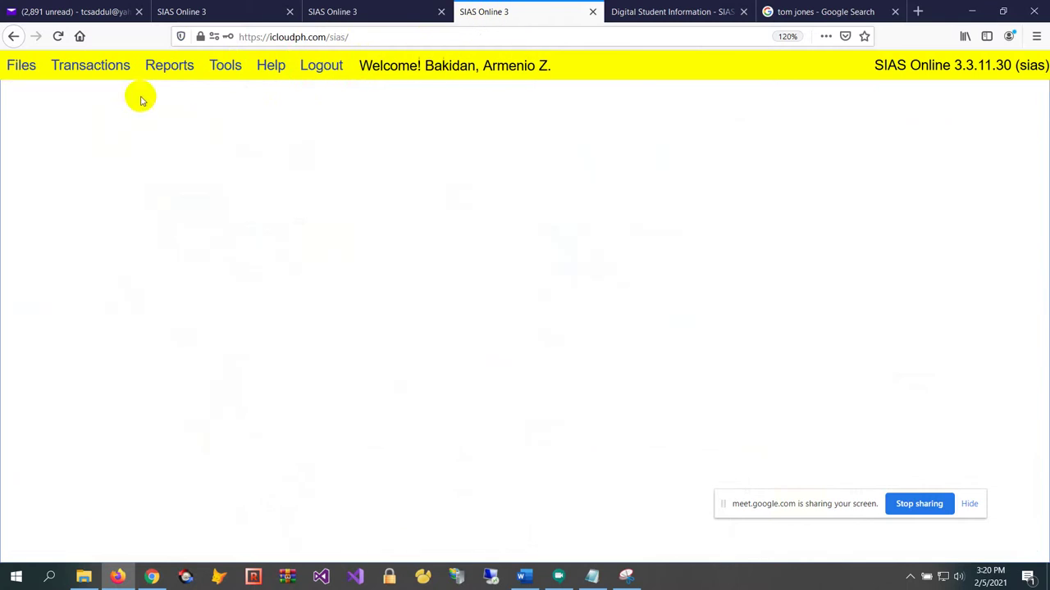
Reload the site, sign in as a student, and open Transactions > Learning Modules for 2nd Semester 2004-2005
left_click(11, 74)
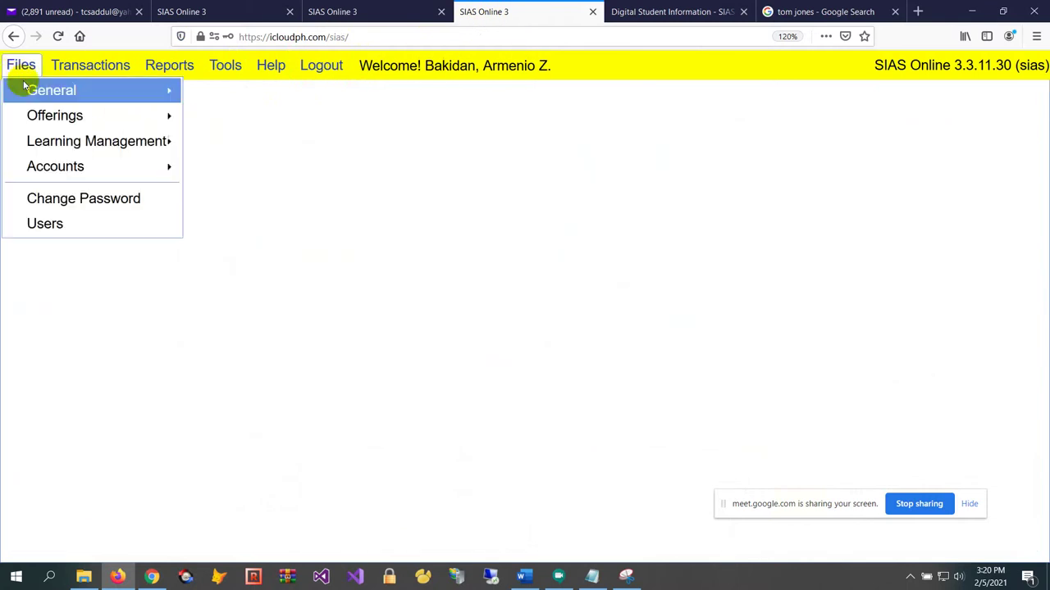
left_click(453, 35)
key("Return")
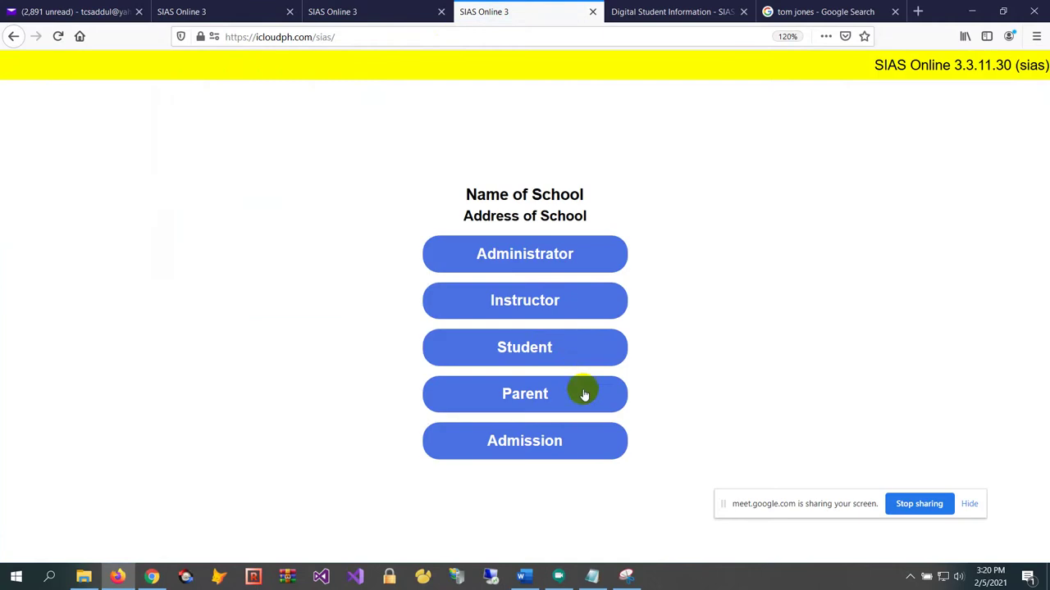
left_click(550, 352)
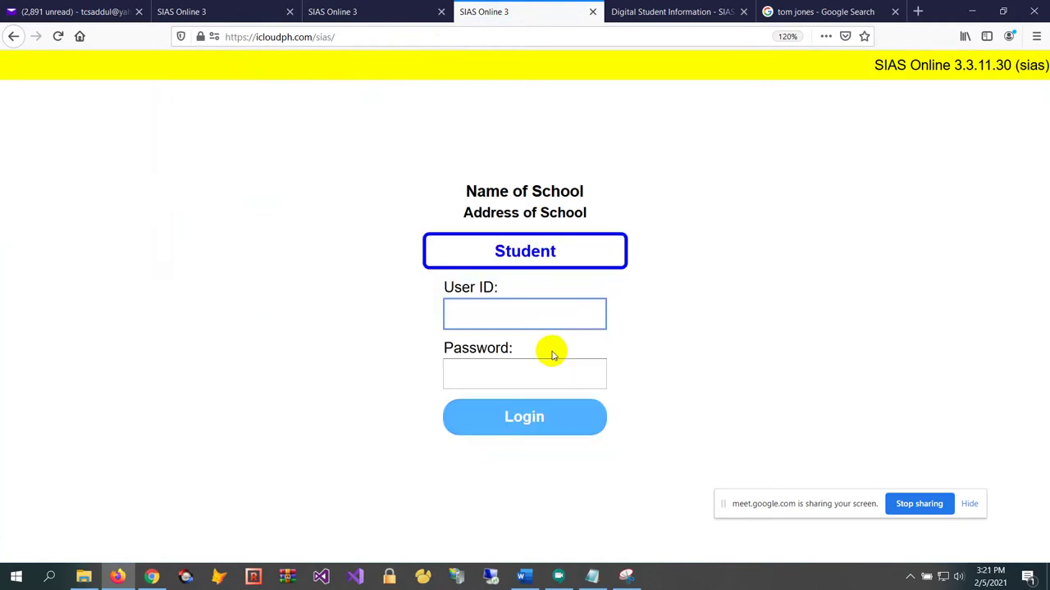
type("********")
key("Tab")
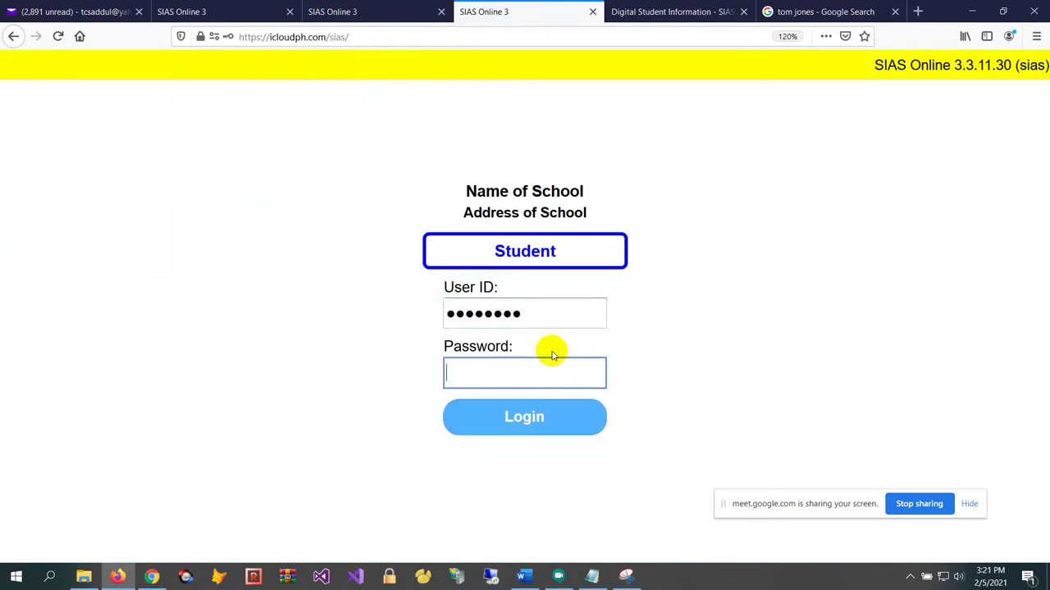
type("****")
left_click(566, 435)
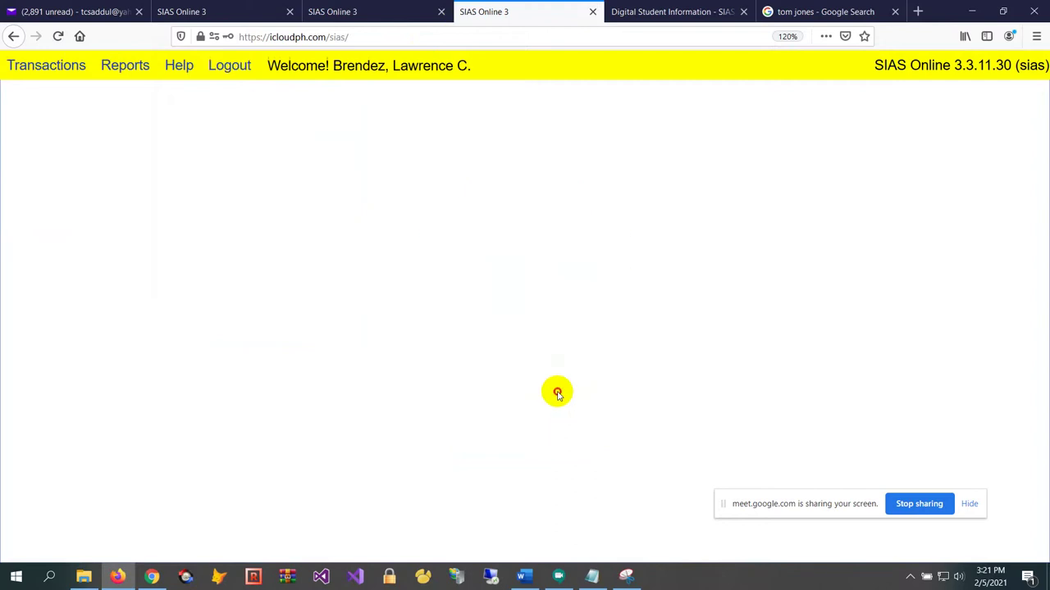
left_click(41, 73)
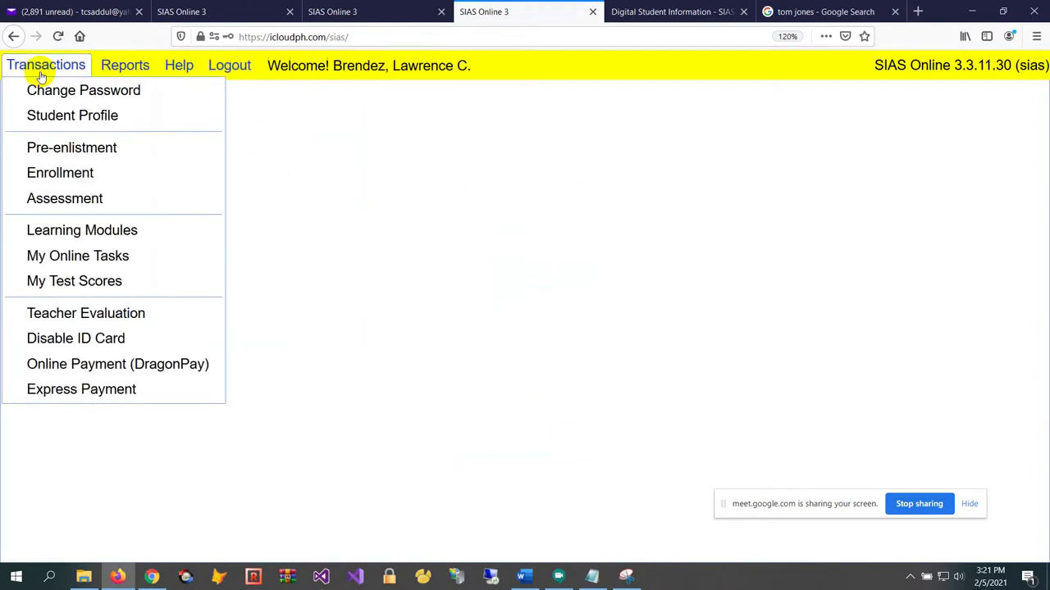
left_click(109, 232)
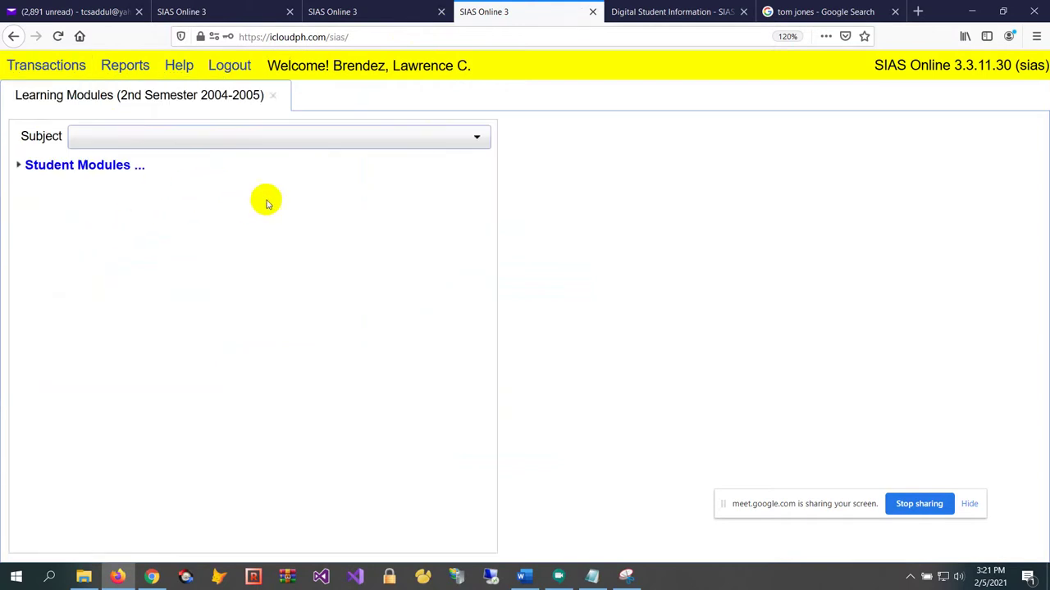
Choose Computer and Society in the Subject dropdown to list its modules
left_click(264, 138)
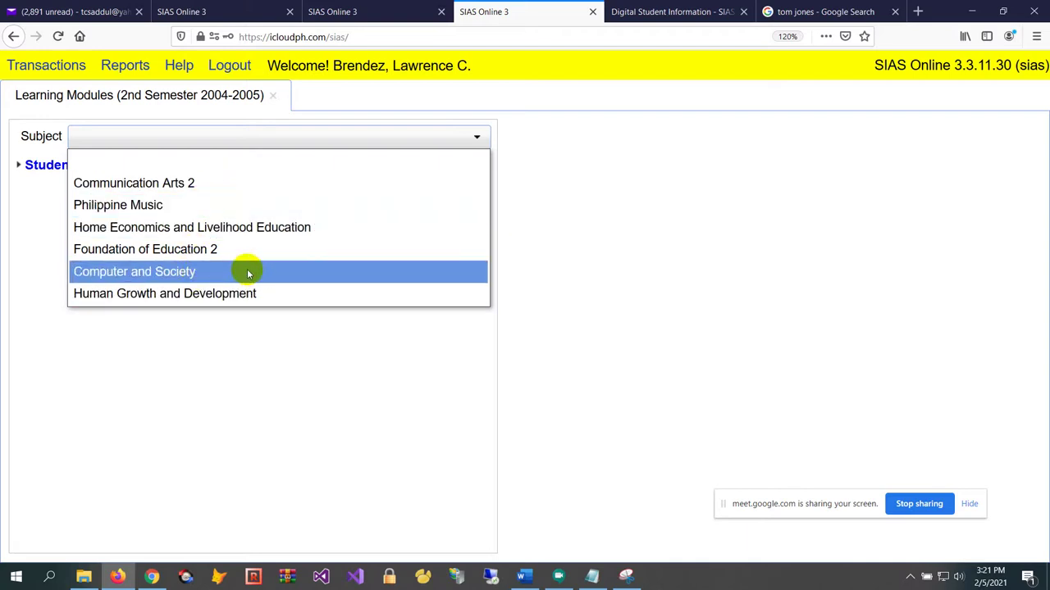
left_click(215, 274)
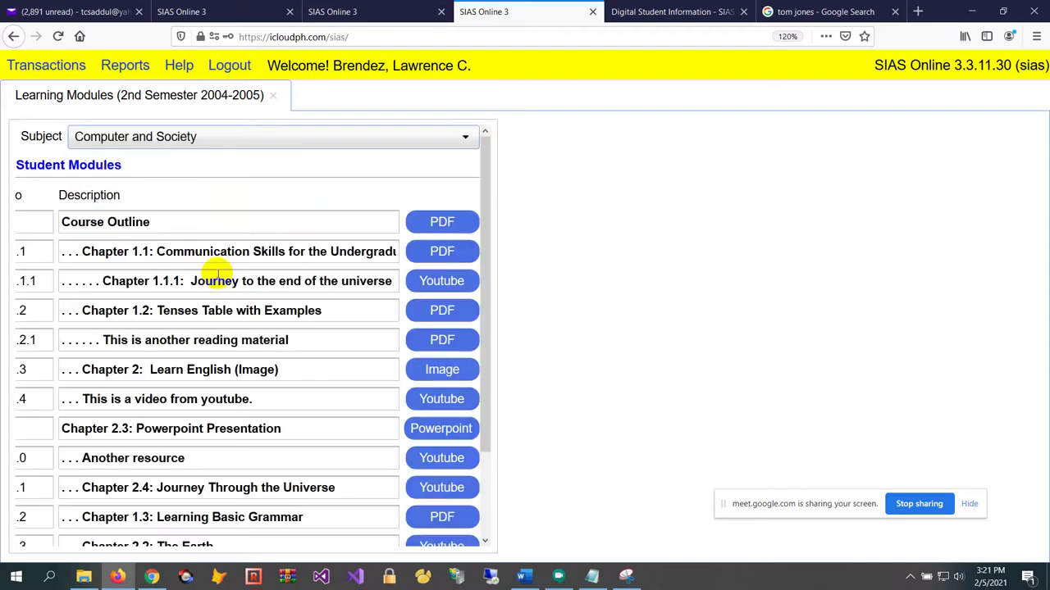
scroll(212, 336, "down", 3)
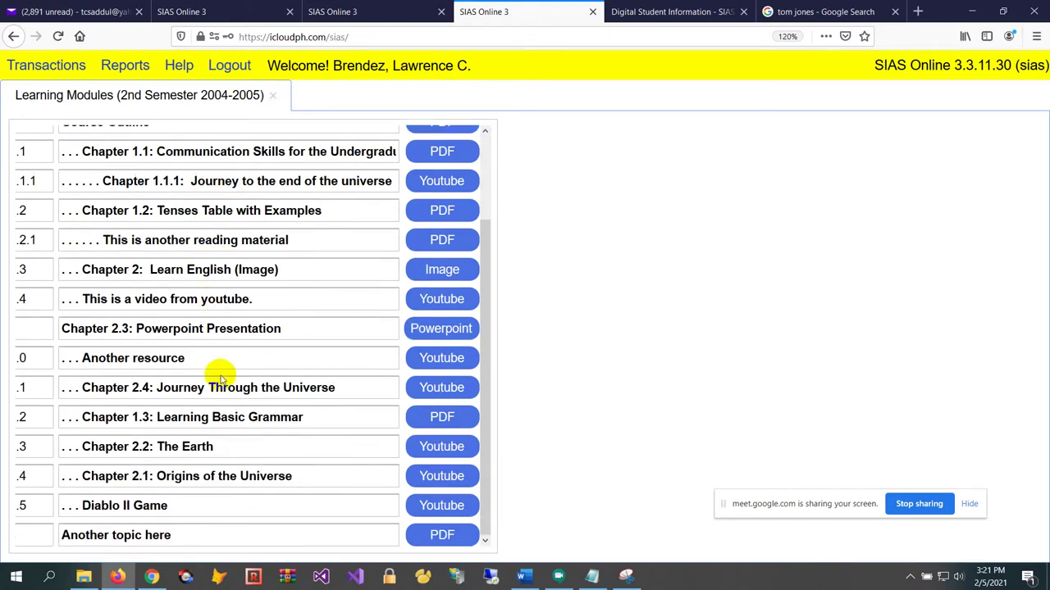
scroll(219, 355, "up", 3)
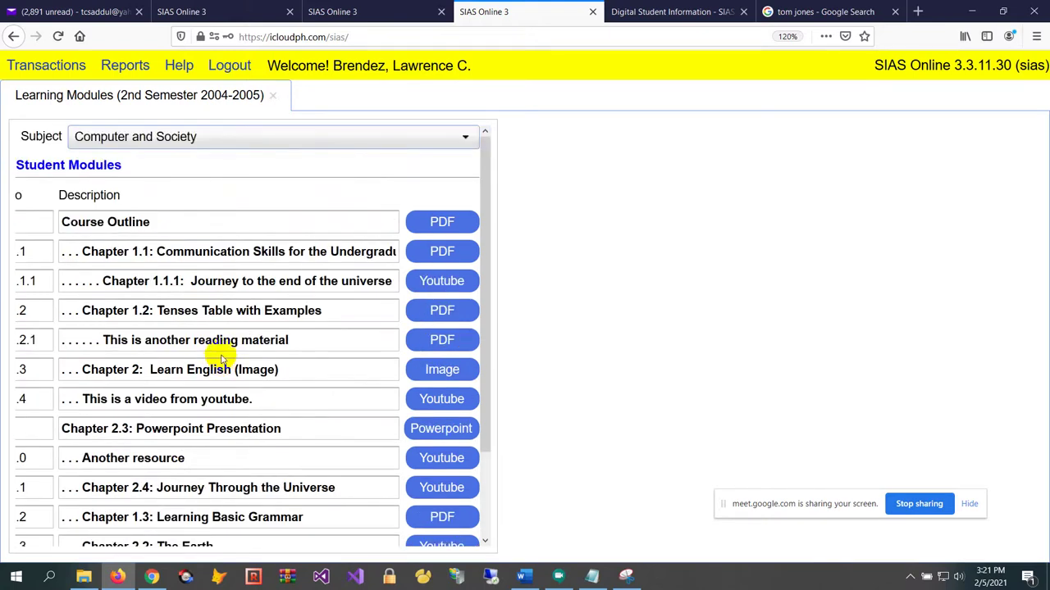
View the Course Outline PDF, scrolling through it, then close it
left_click(462, 223)
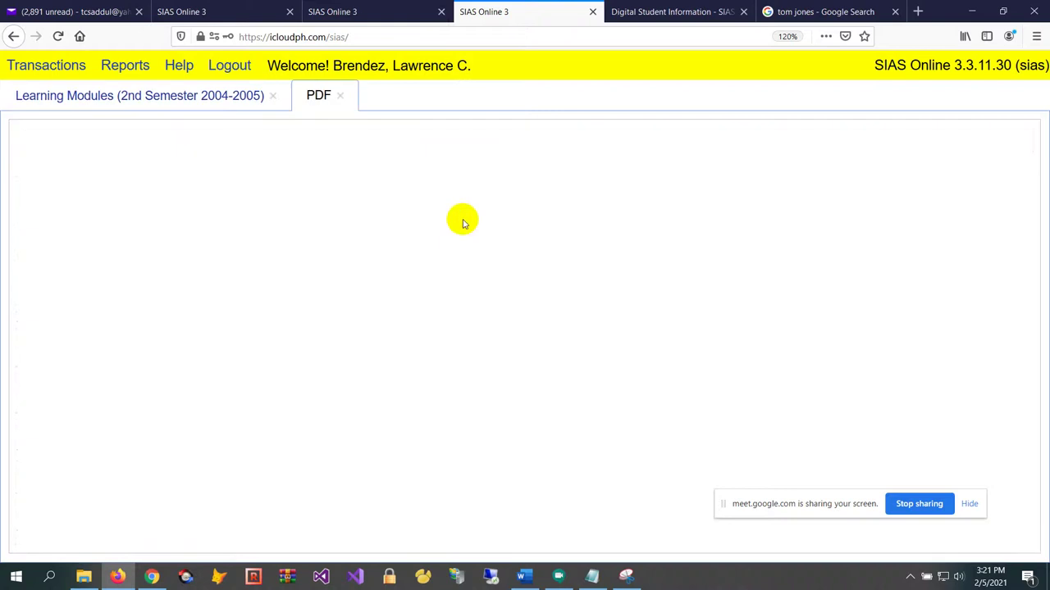
scroll(445, 237, "down", 10)
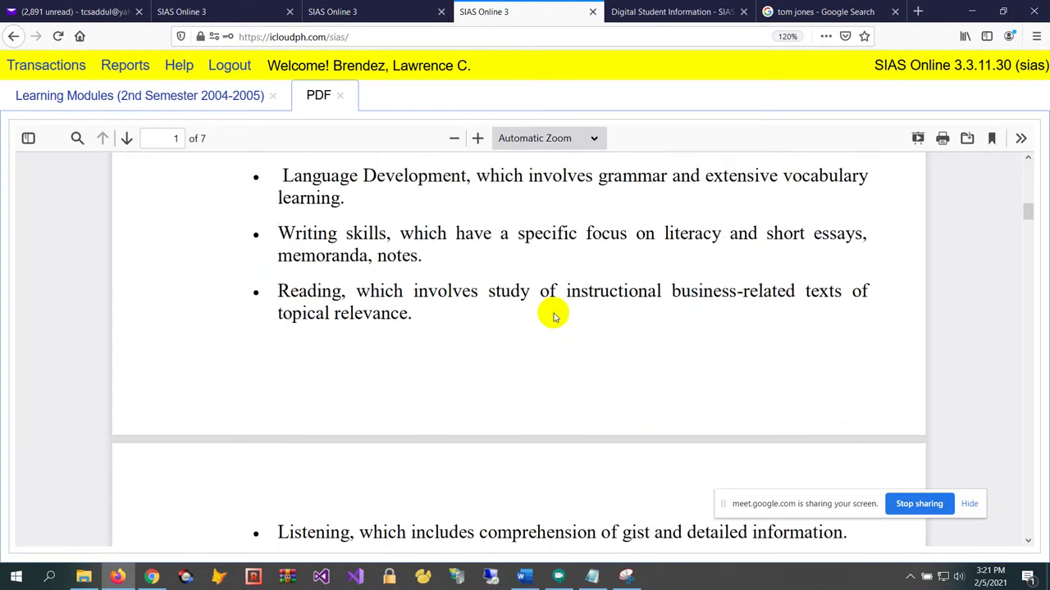
scroll(554, 318, "down", 5)
scroll(492, 253, "up", 10)
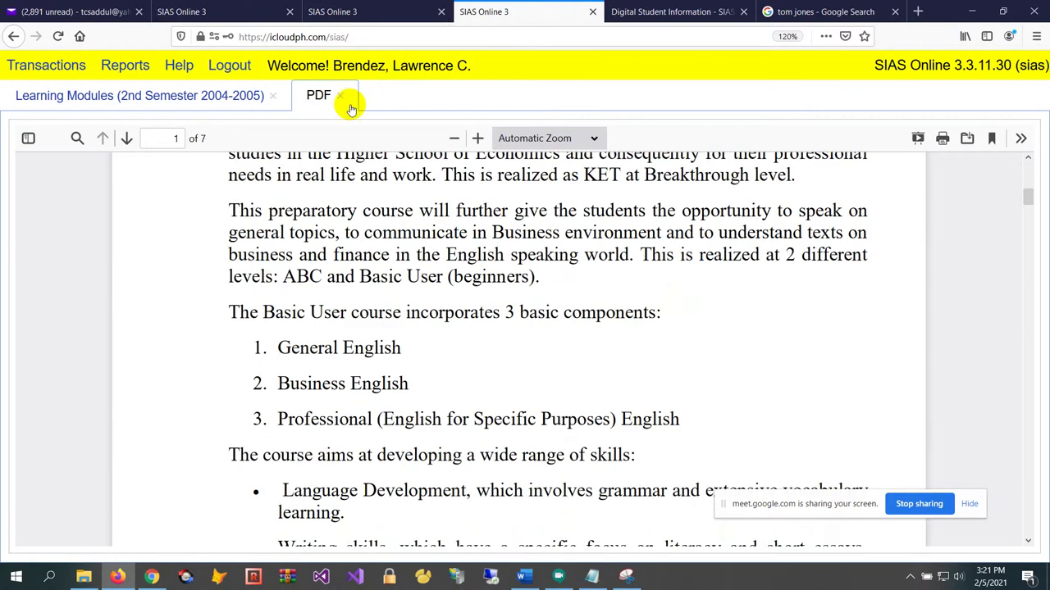
left_click(343, 100)
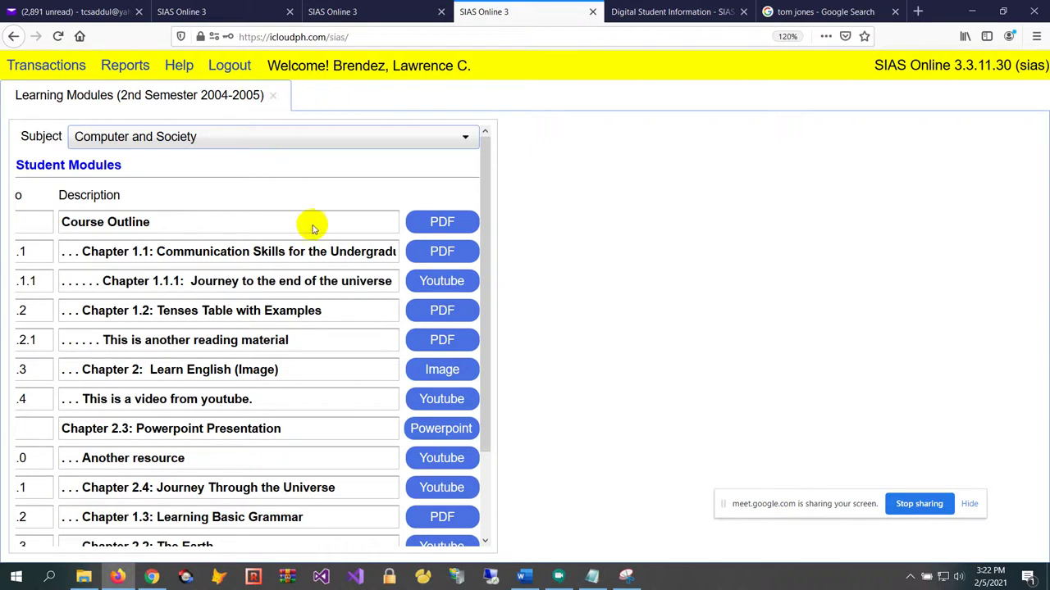
Watch the Chapter 1.1.1 and 'This is a video from youtube' YouTube modules briefly
left_click(442, 281)
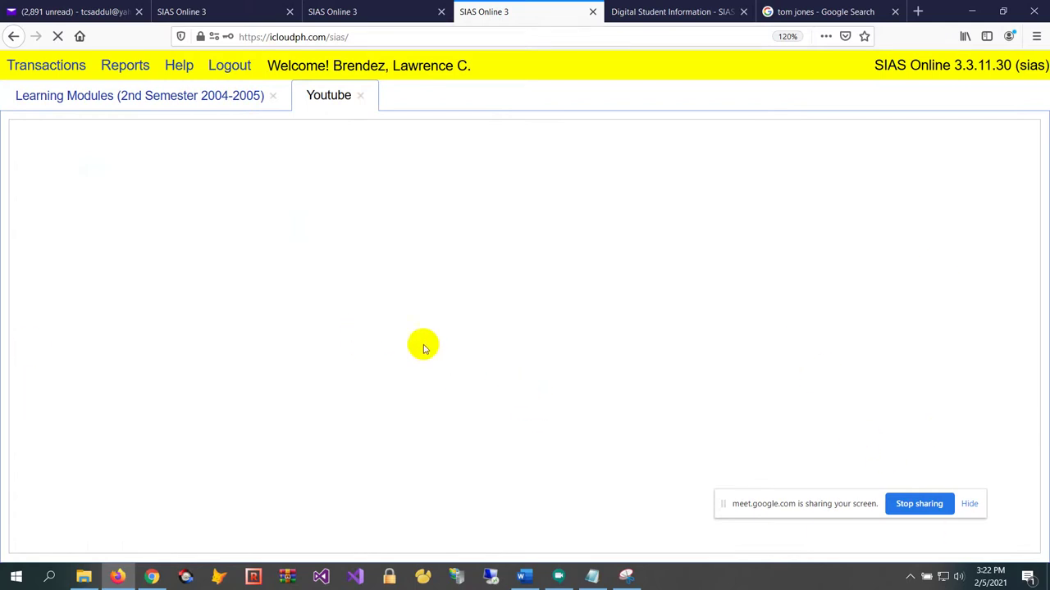
left_click(363, 96)
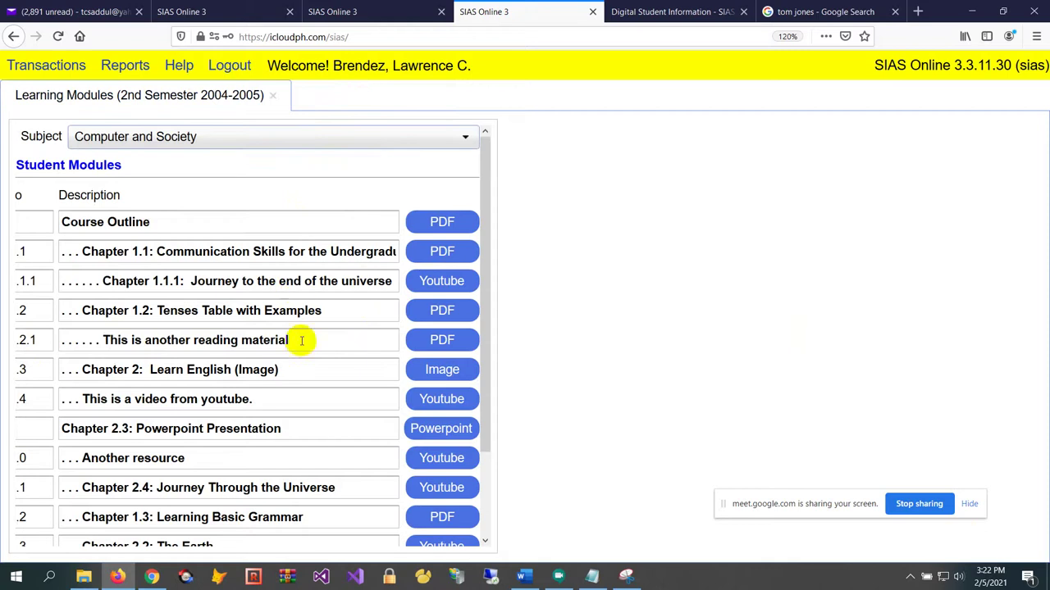
scroll(304, 342, "down", 2)
scroll(307, 342, "down", 1)
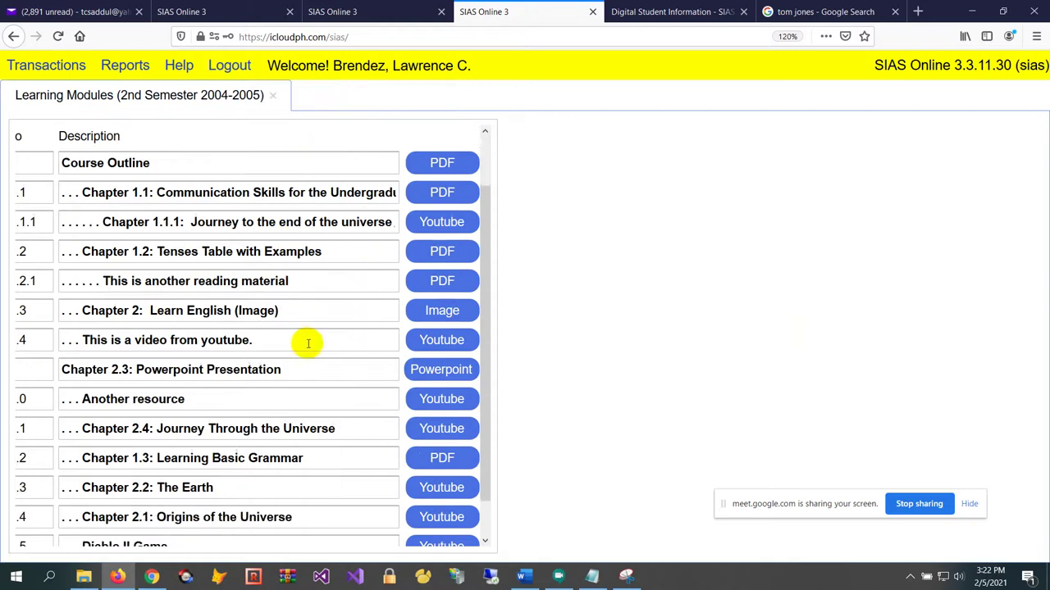
left_click(427, 344)
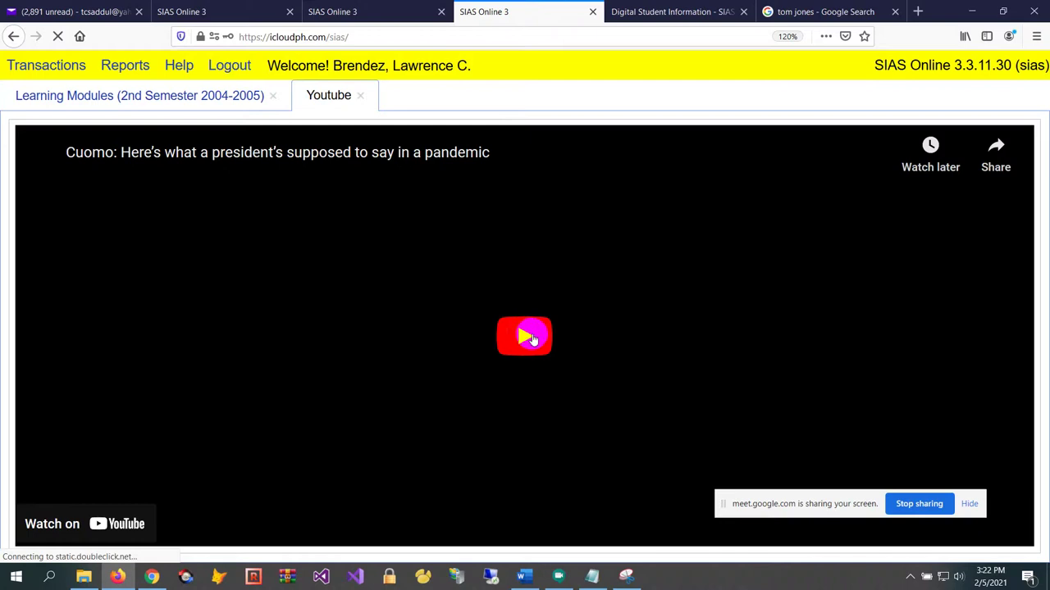
left_click(531, 339)
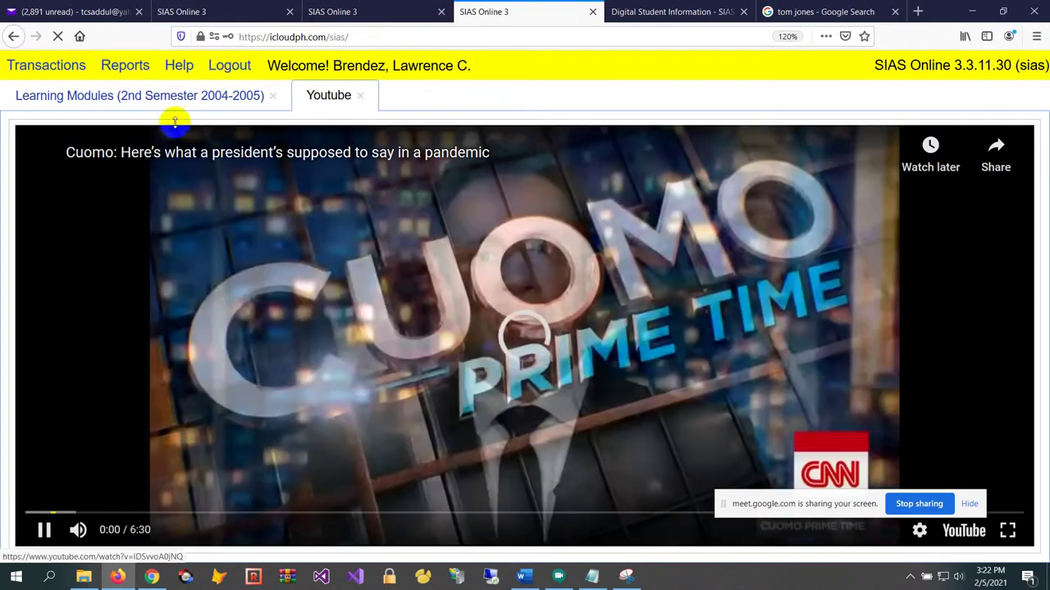
left_click(362, 97)
Play Chapter 2.4 Journey Through the Universe, seeking to 14:06, 18:14, 25:46, then open Chapter 2.2: The Earth
scroll(368, 418, "down", 2)
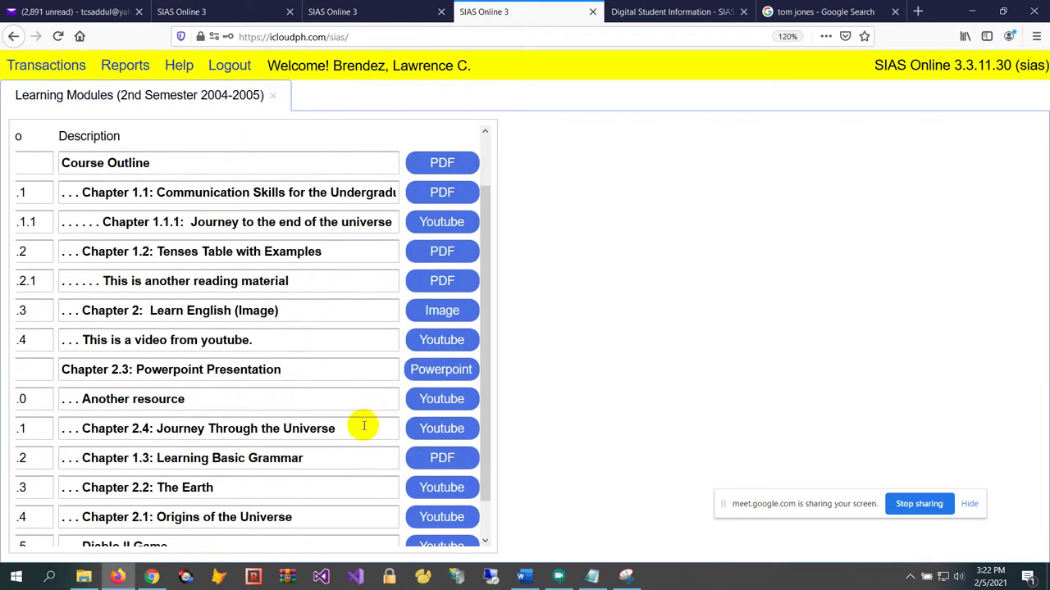
left_click(449, 433)
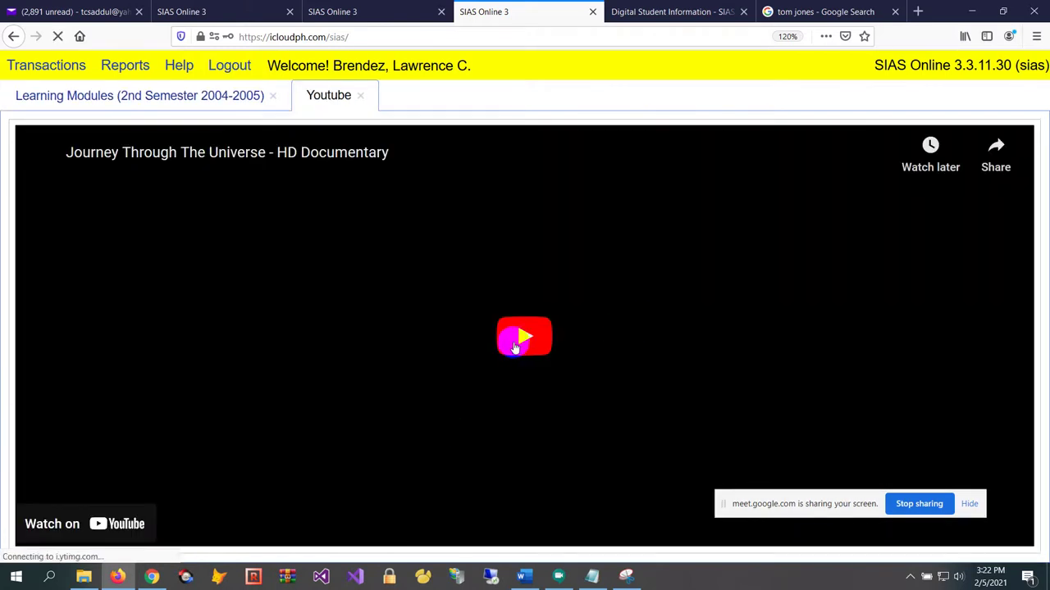
left_click(515, 346)
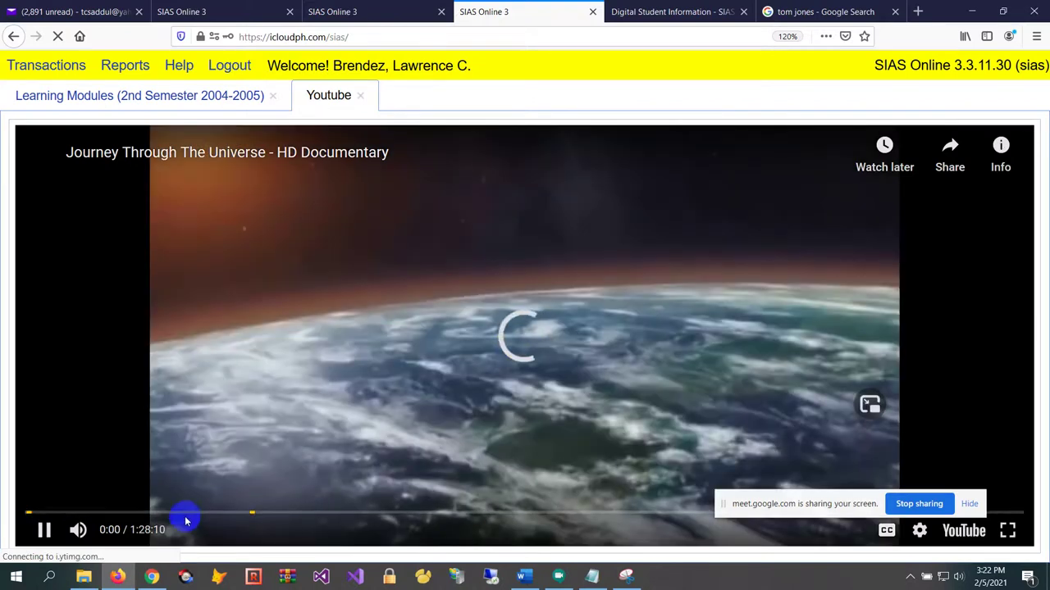
left_click(187, 520)
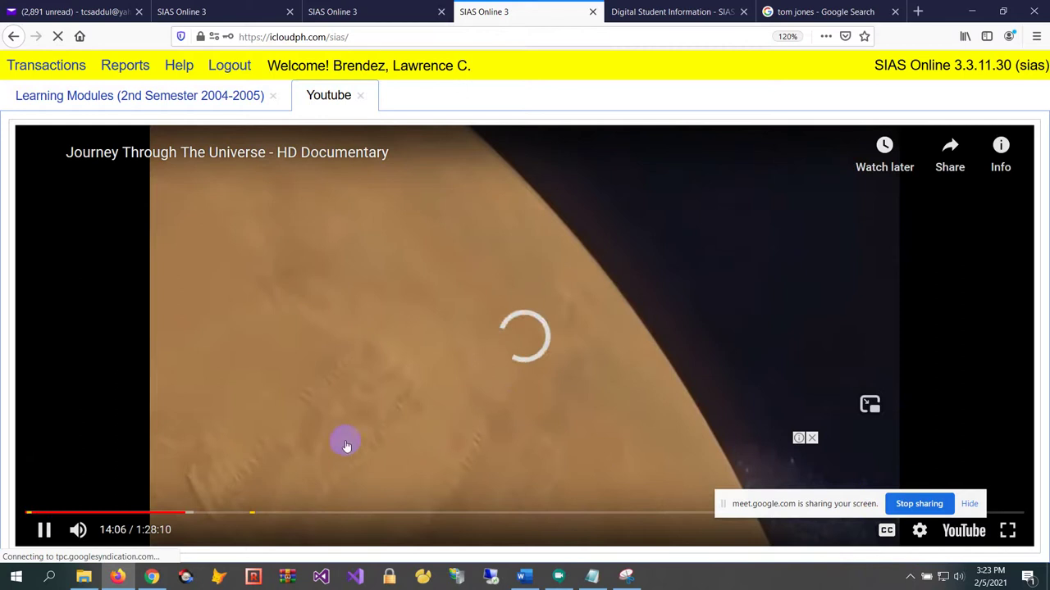
left_click(232, 513)
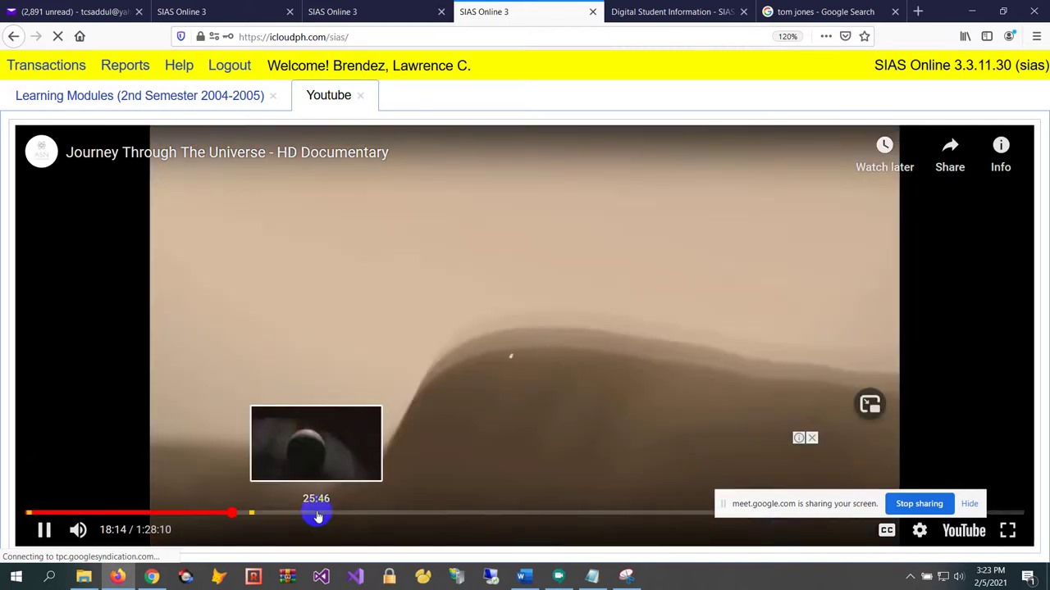
left_click(317, 515)
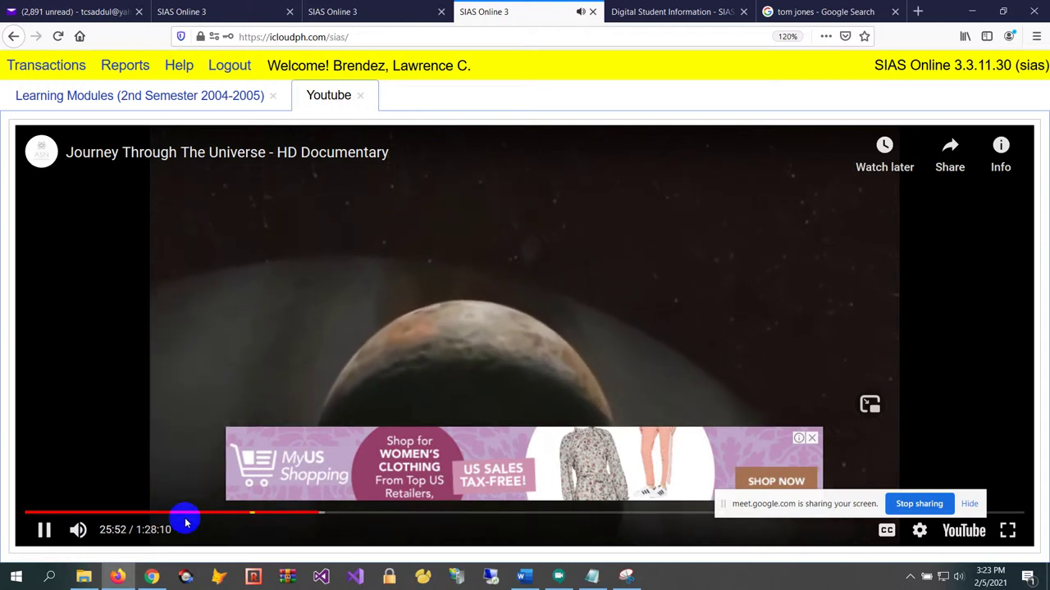
left_click(530, 313)
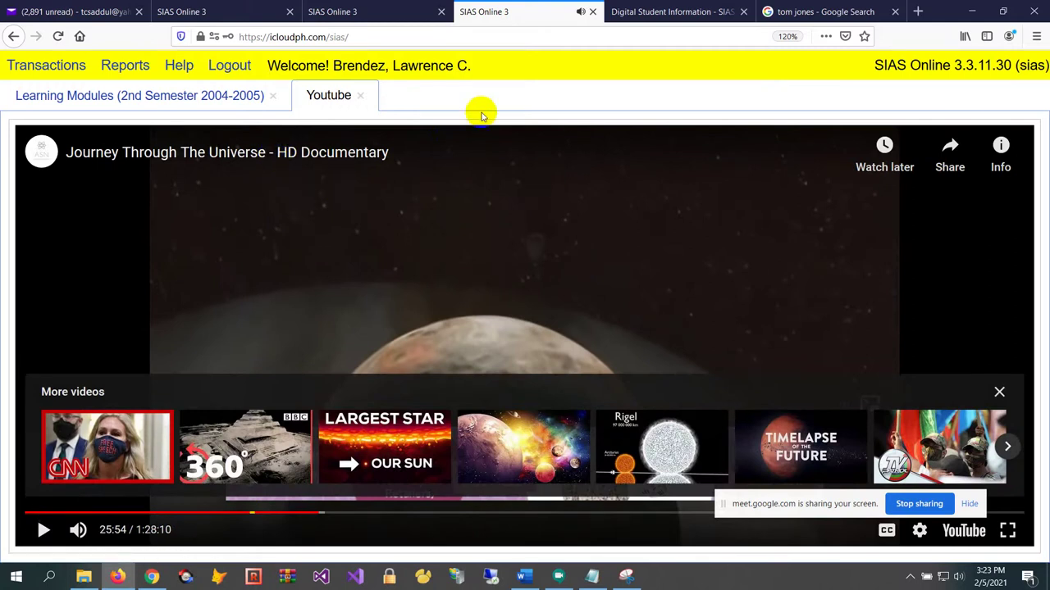
left_click(360, 96)
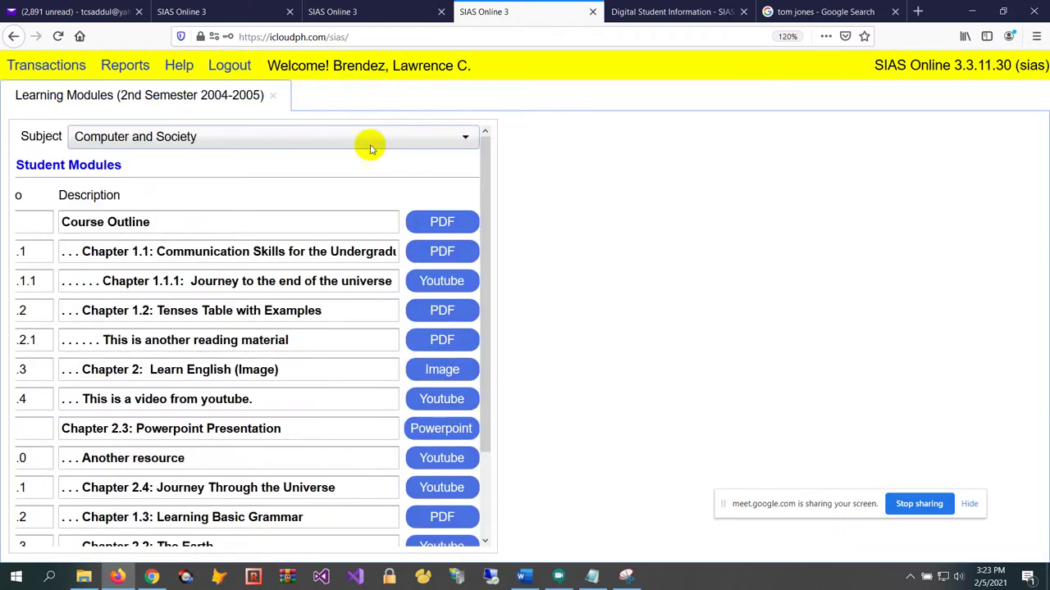
scroll(354, 454, "down", 2)
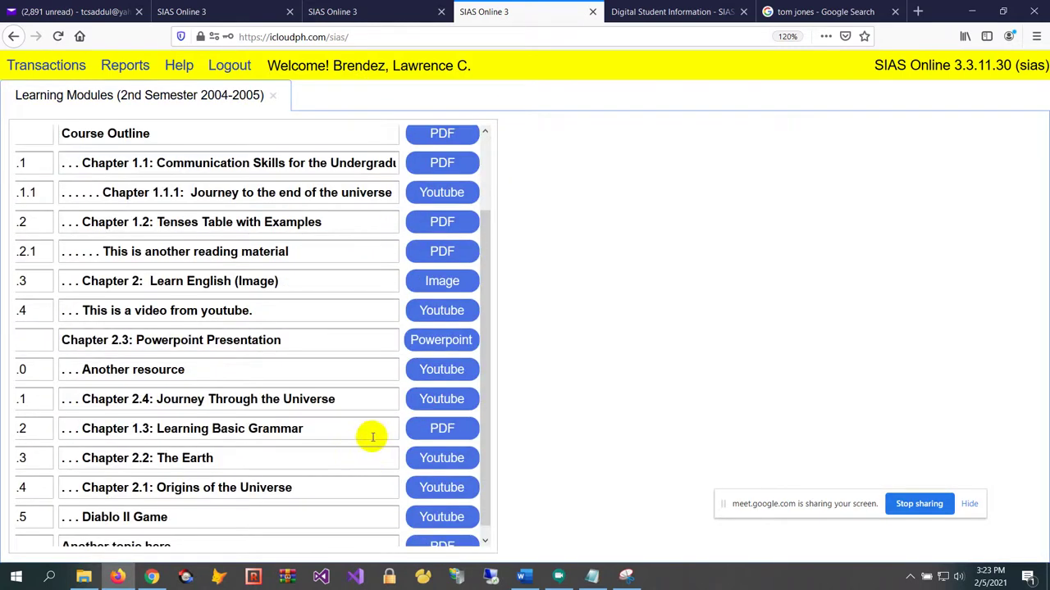
left_click(426, 458)
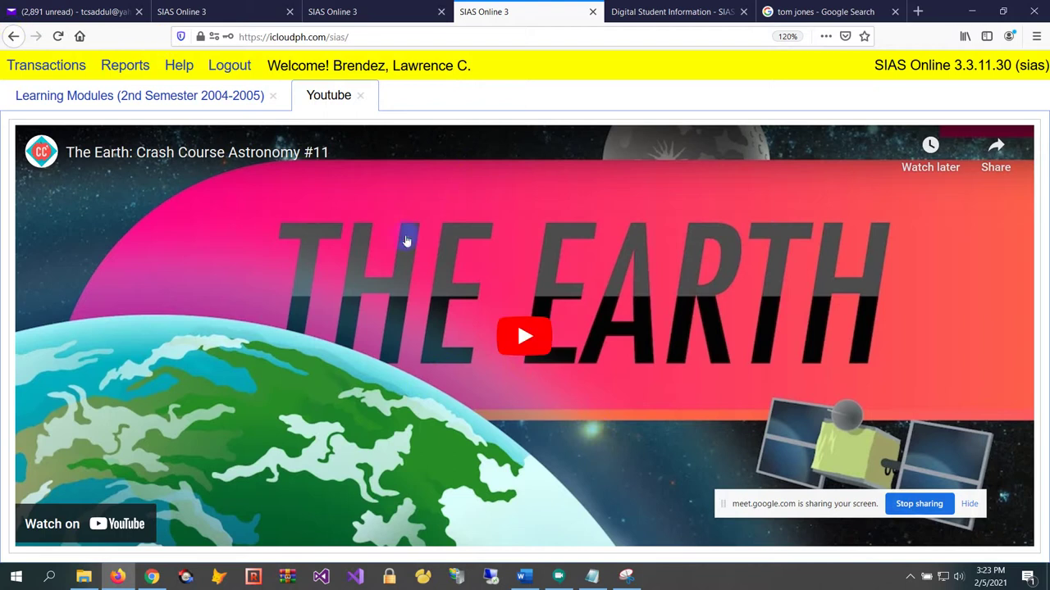
Cycle through the open browser tabs and return to the admin's grading sheet
left_click(845, 15)
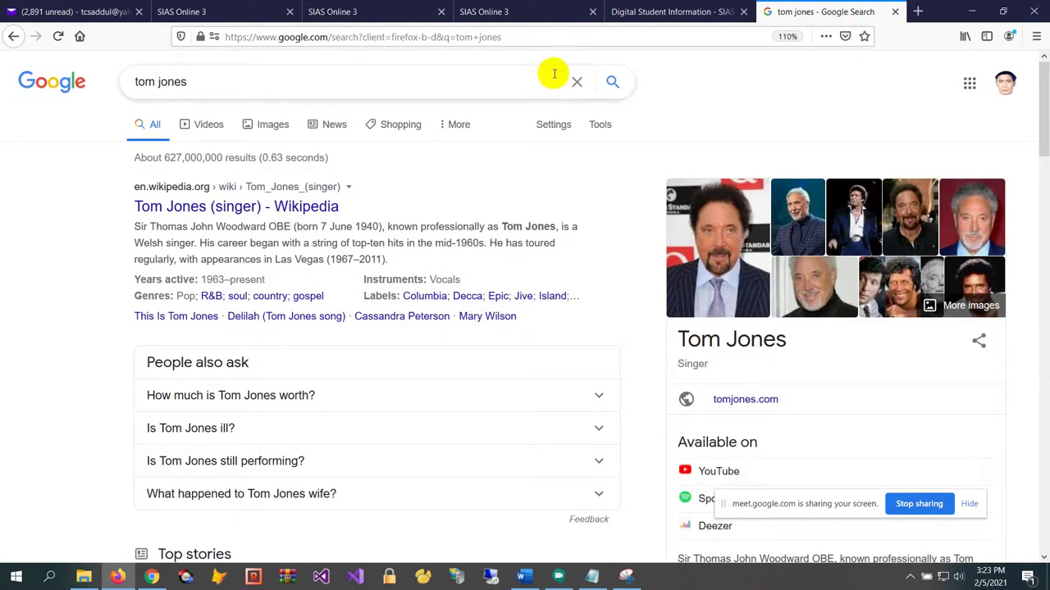
left_click(555, 34)
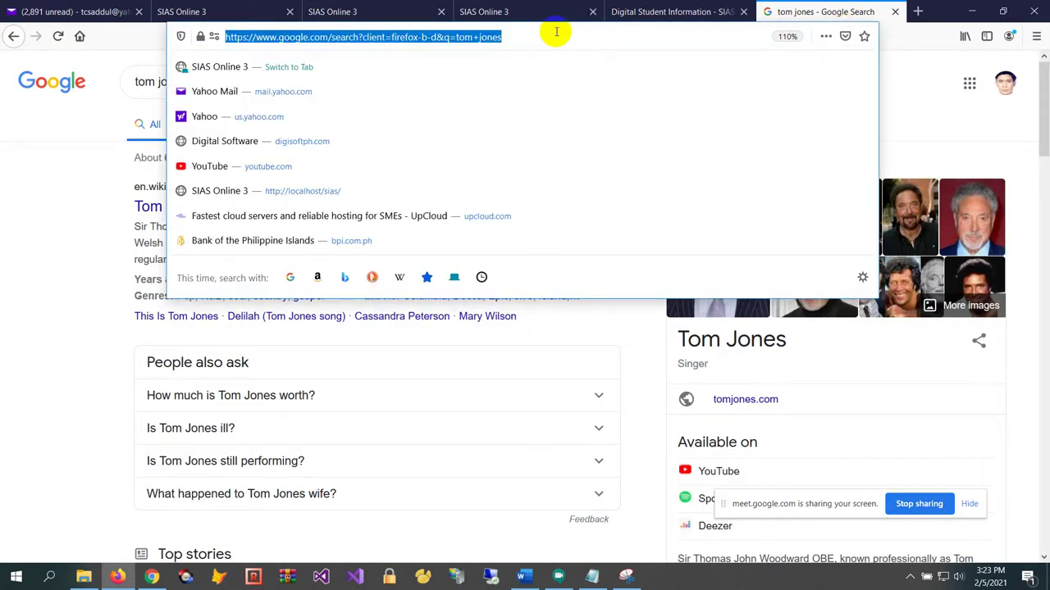
left_click(369, 11)
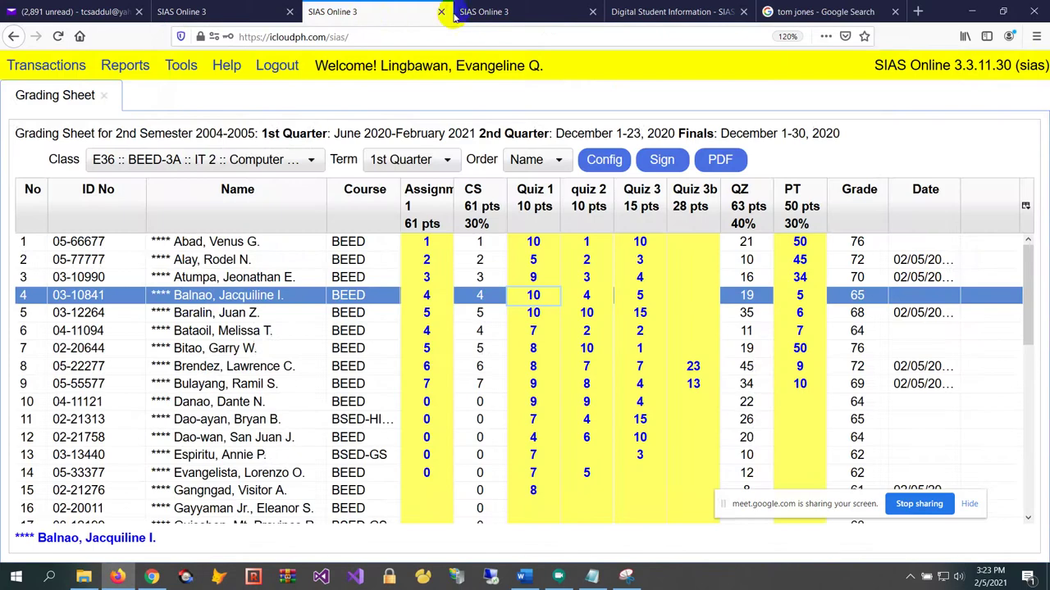
left_click(502, 17)
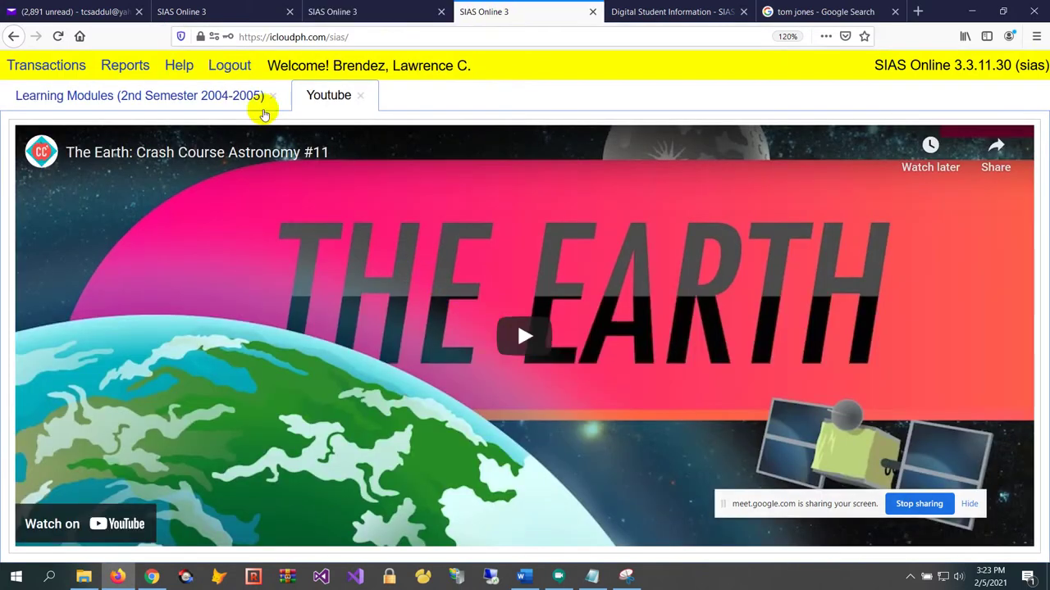
left_click(336, 13)
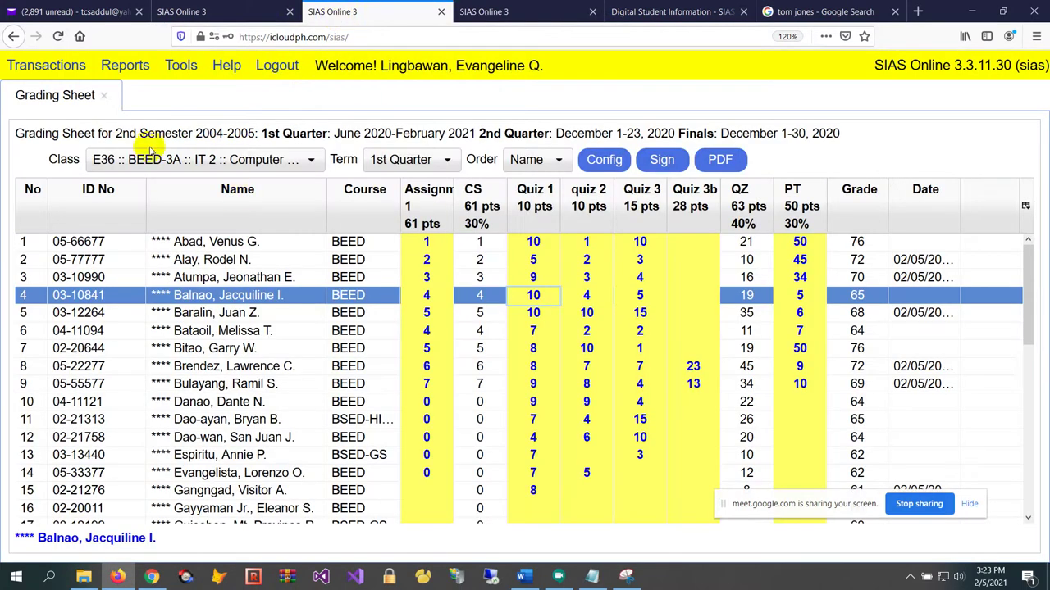
Open the Chapter 2.1: Origins of the Universe resource for editing and select its YouTube link
left_click(74, 67)
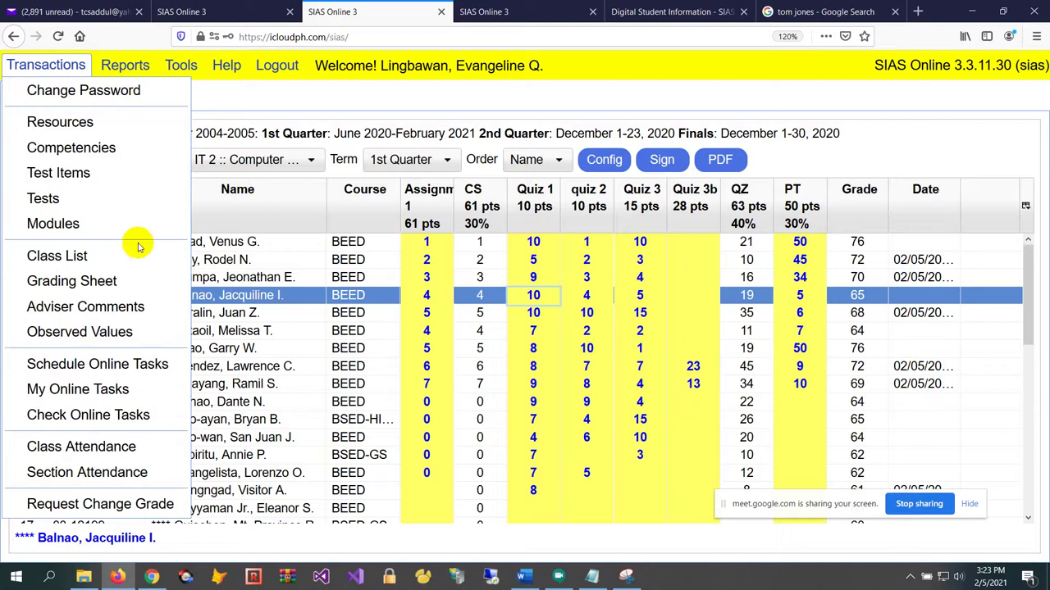
left_click(127, 124)
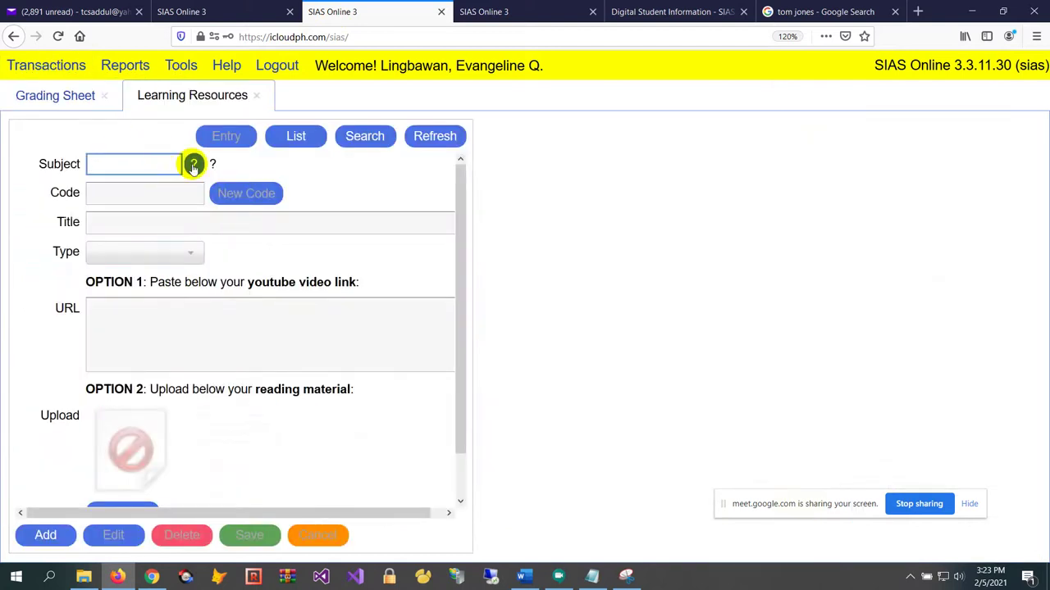
scroll(194, 165, "down", 1)
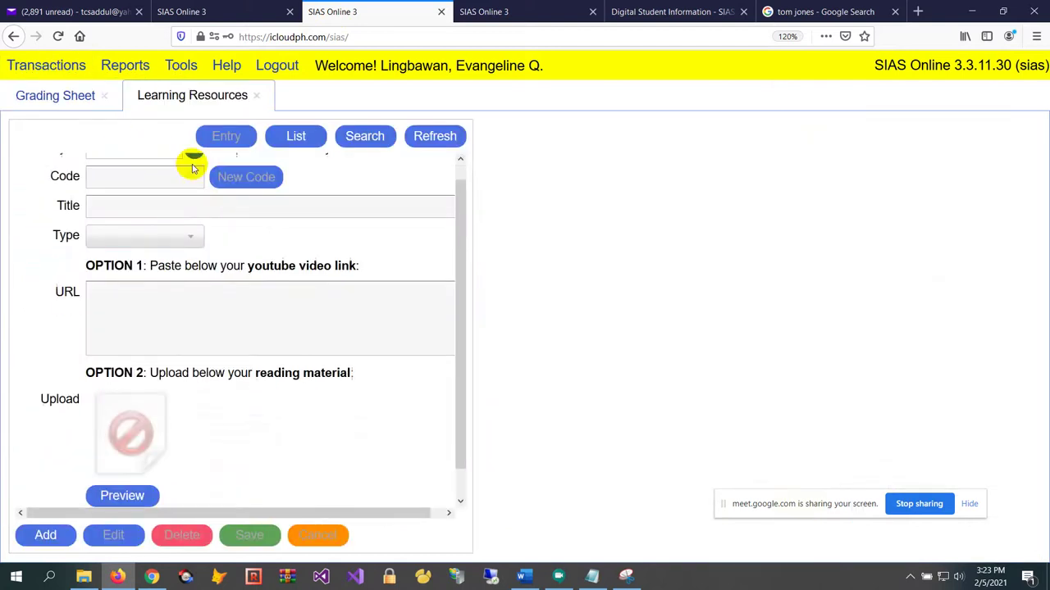
left_click(430, 137)
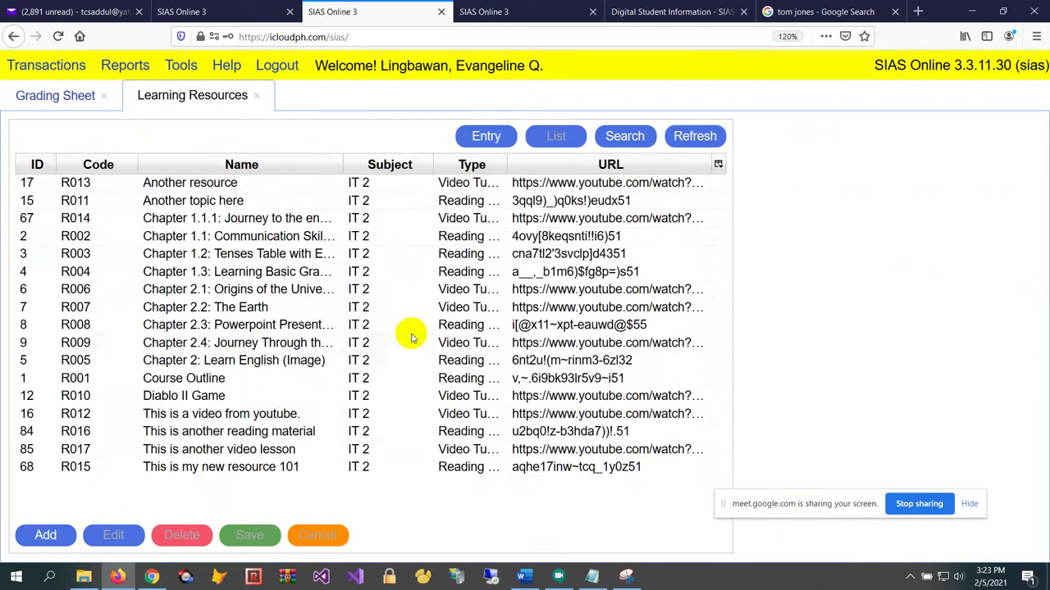
left_click(433, 295)
left_click(485, 136)
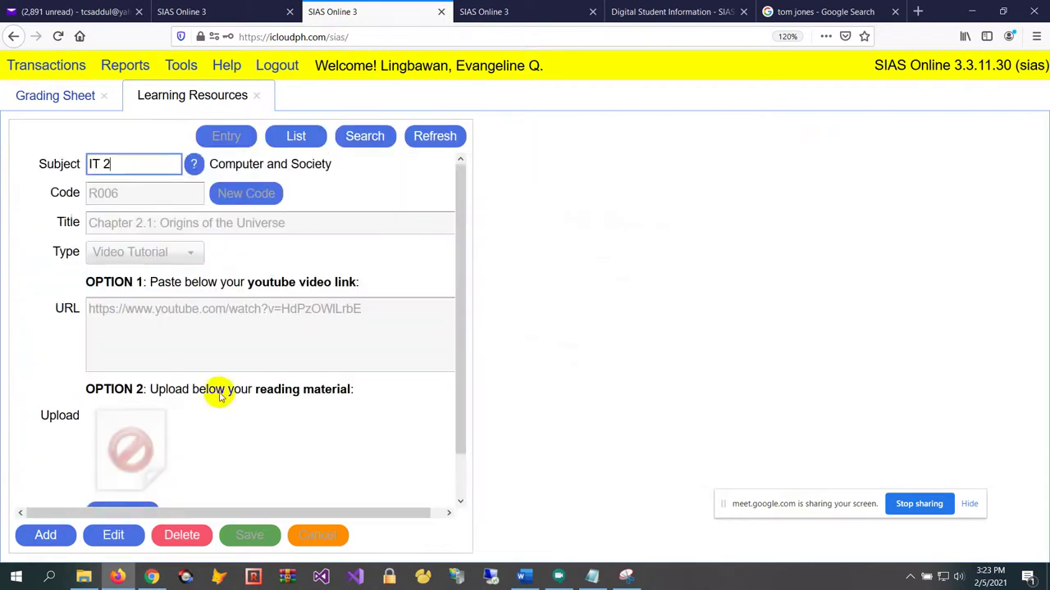
scroll(238, 460, "down", 3)
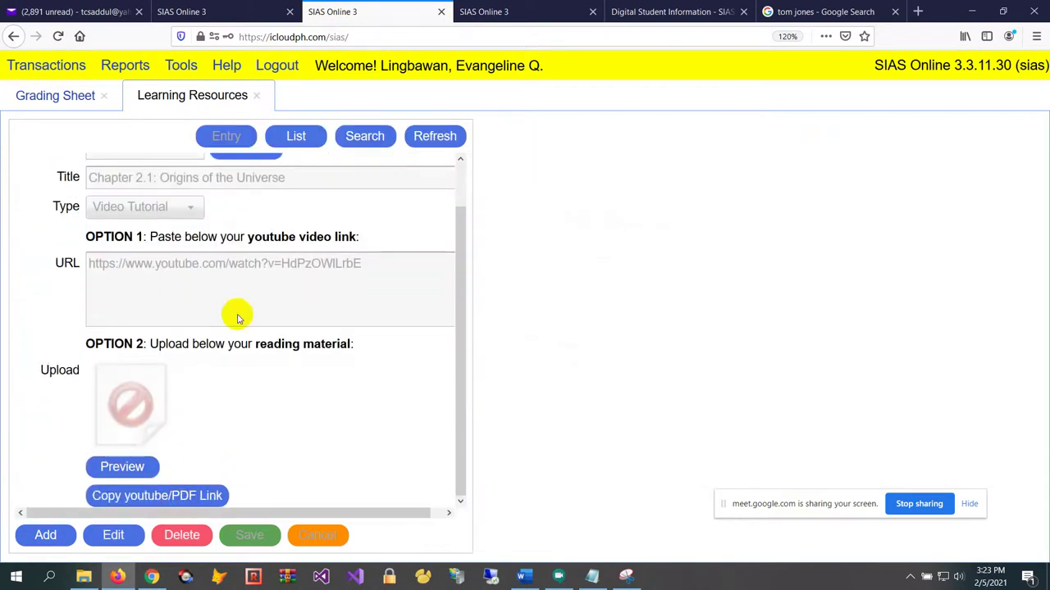
left_click(113, 534)
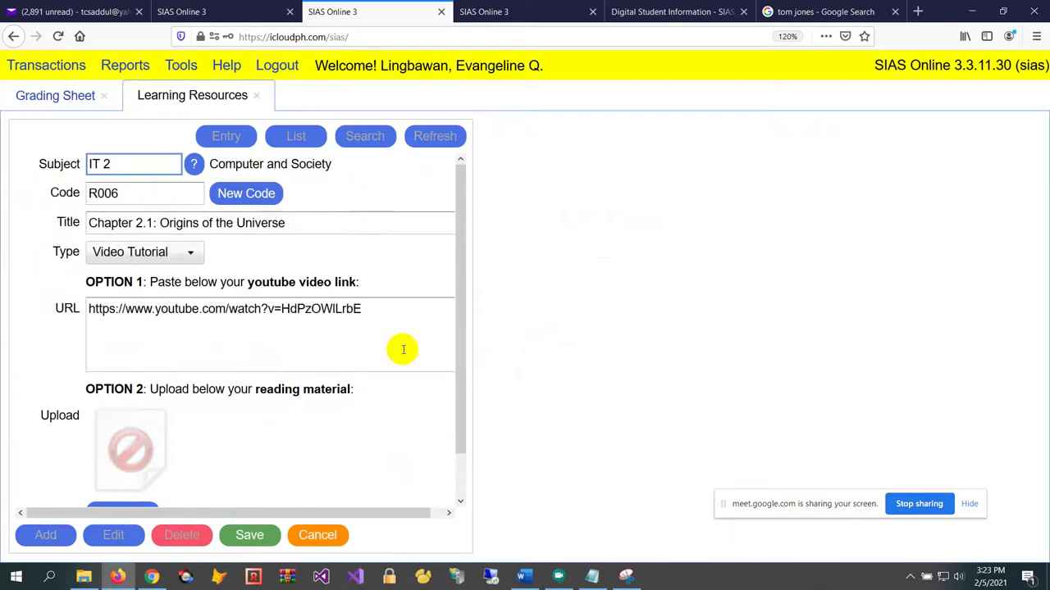
left_click_drag(395, 315, 4, 264)
key("ctrl+c")
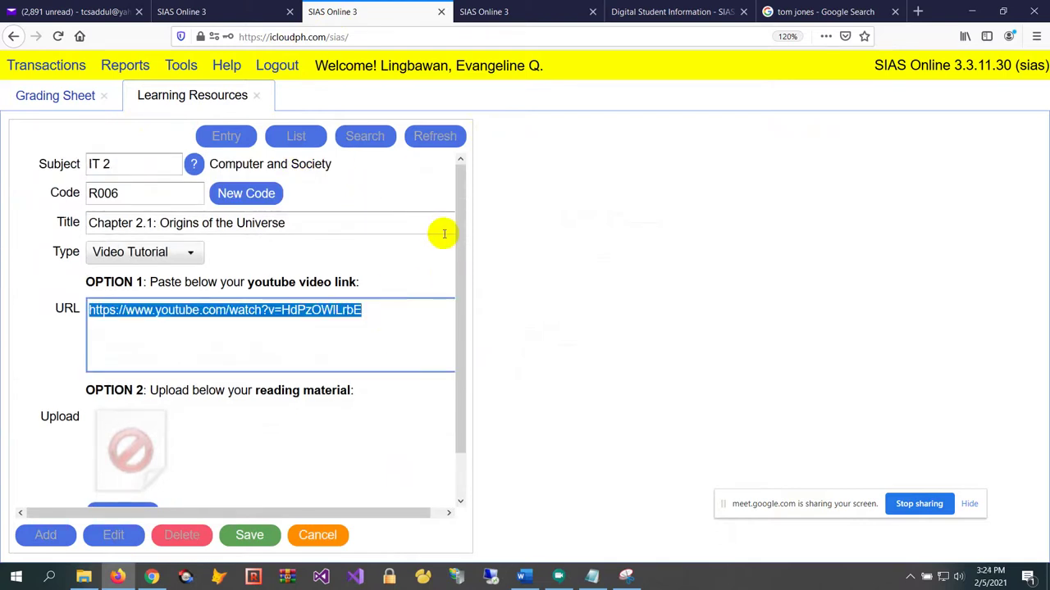
Load the copied YouTube link in the other browser tab
left_click(817, 13)
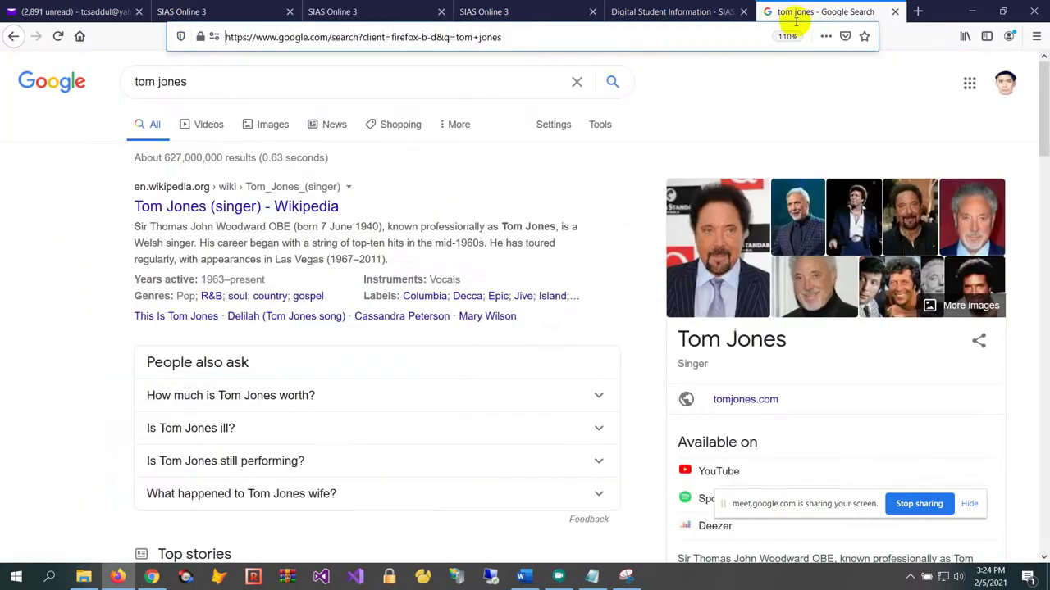
left_click(608, 39)
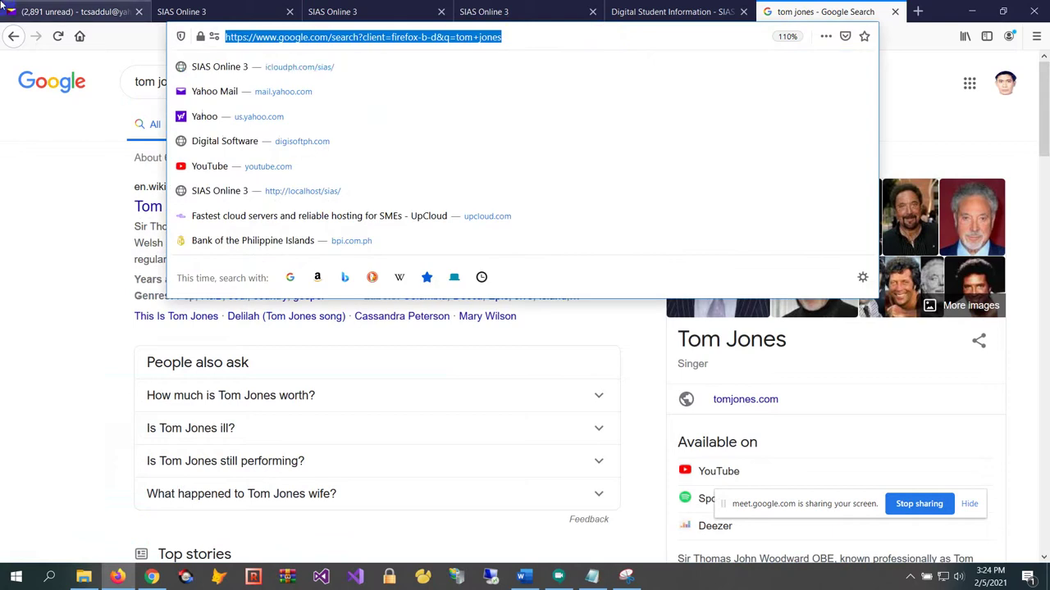
key("ctrl+v")
key("Return")
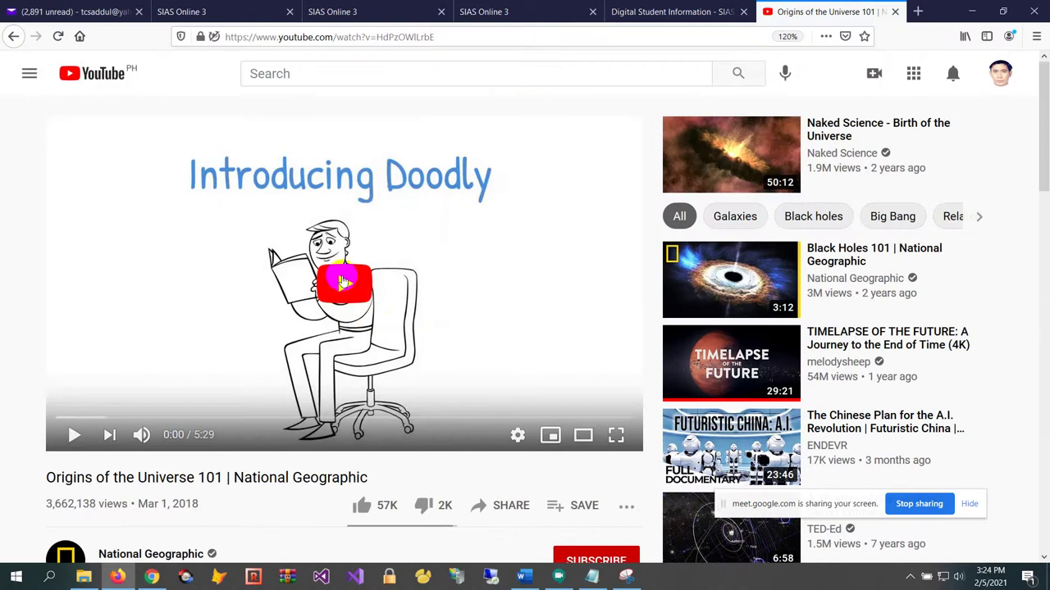
Play the Origins of the Universe 101 video, skip the ad, and browse its page
left_click(347, 284)
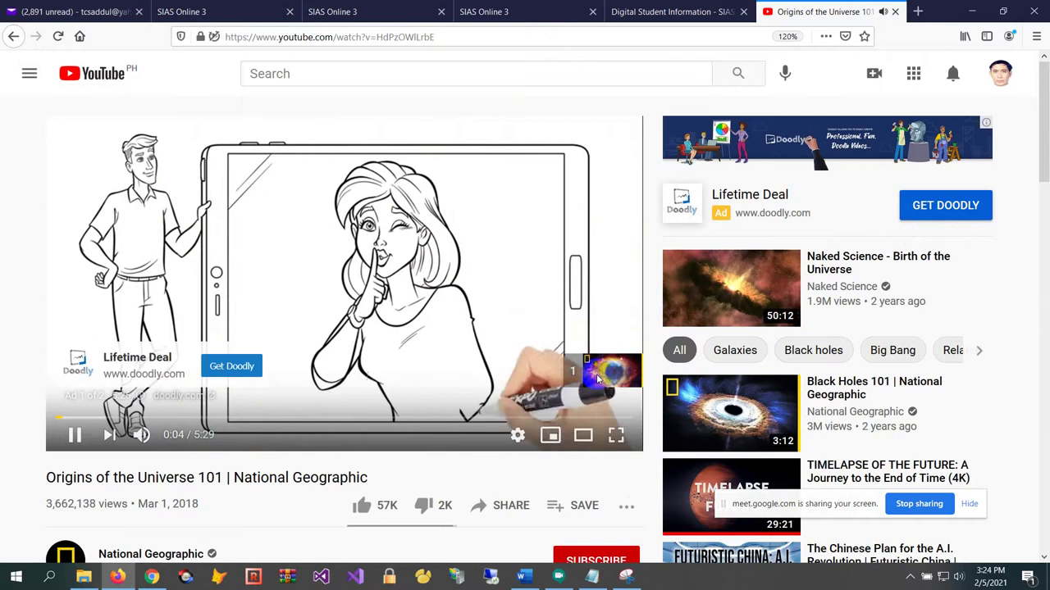
left_click(596, 374)
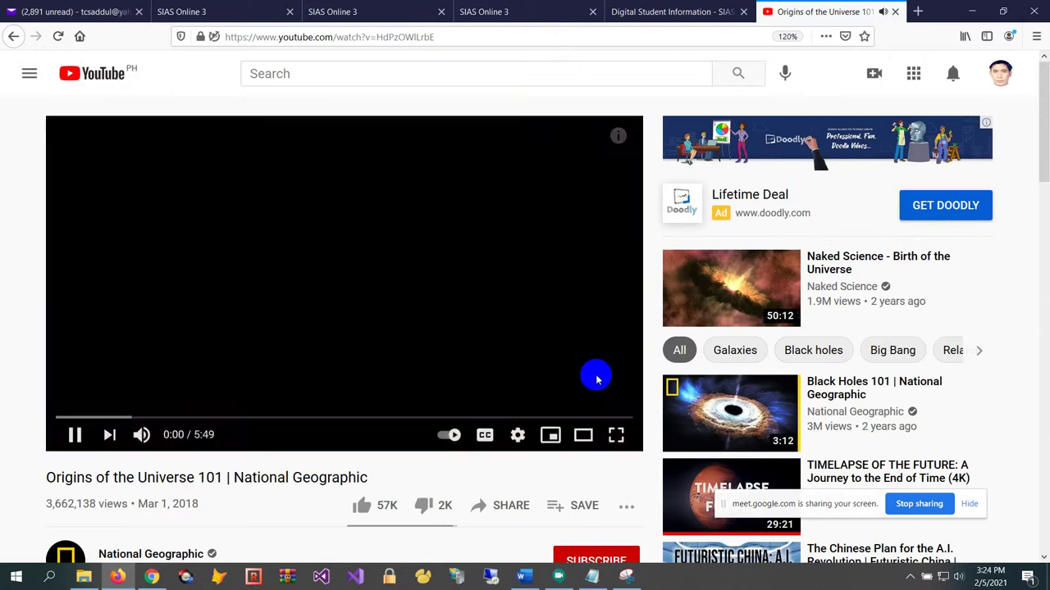
scroll(828, 303, "down", 2)
scroll(1019, 155, "down", 10)
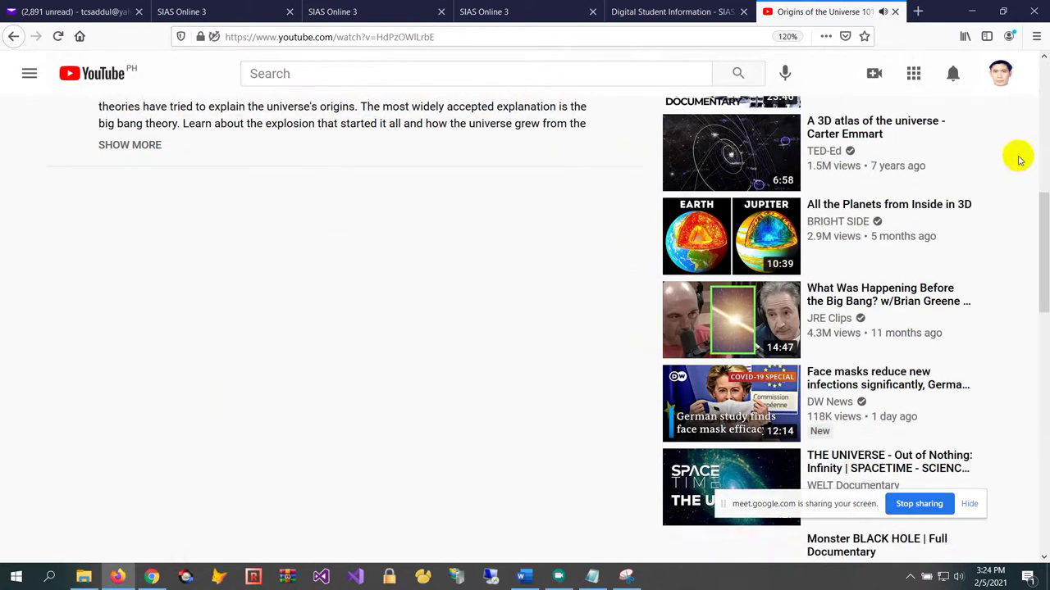
scroll(323, 297, "up", 16)
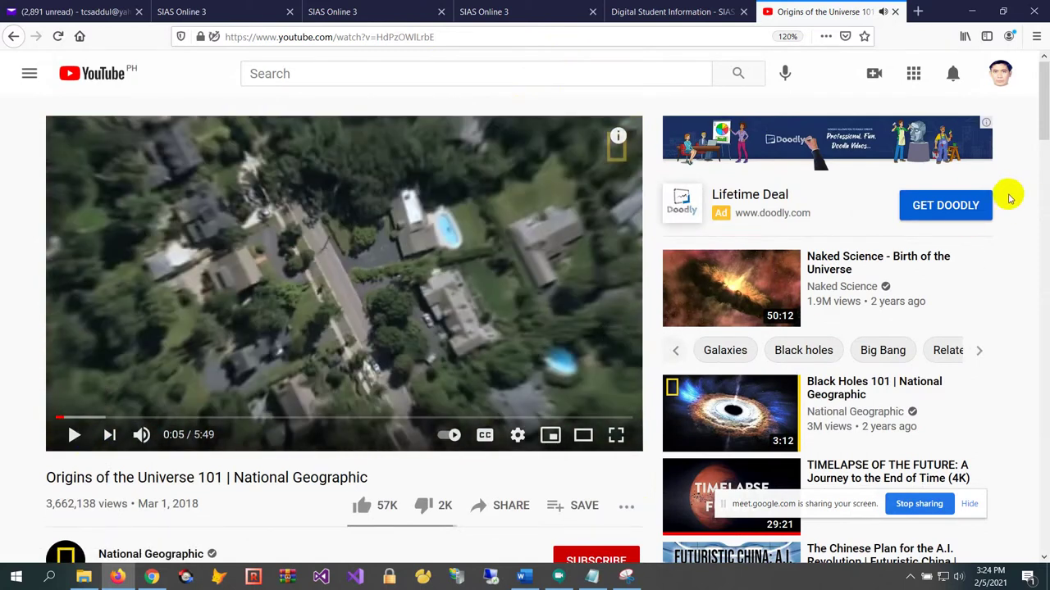
scroll(891, 262, "down", 6)
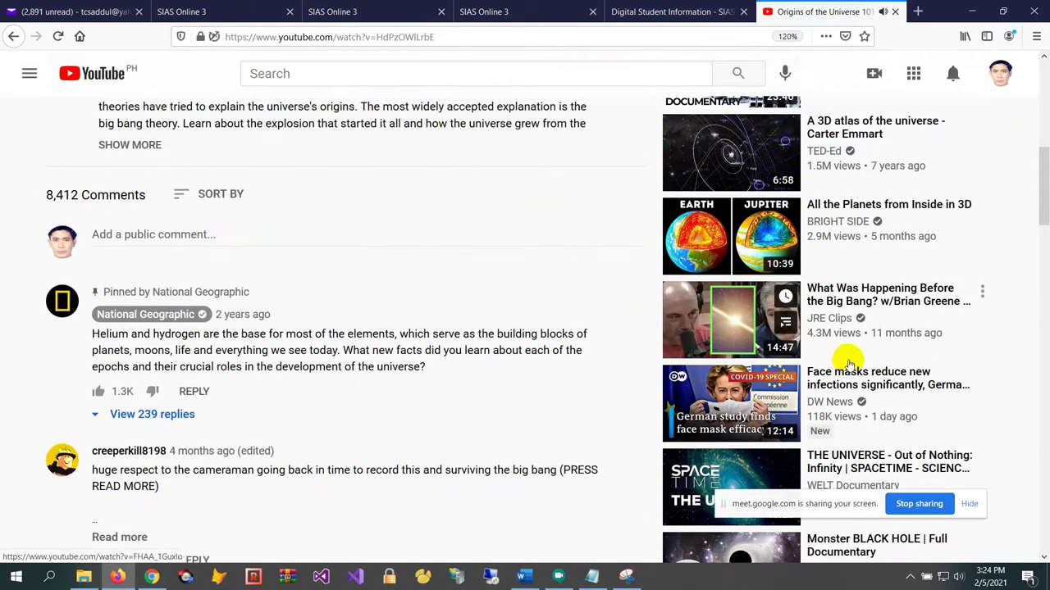
scroll(785, 336, "down", 3)
scroll(785, 336, "down", 12)
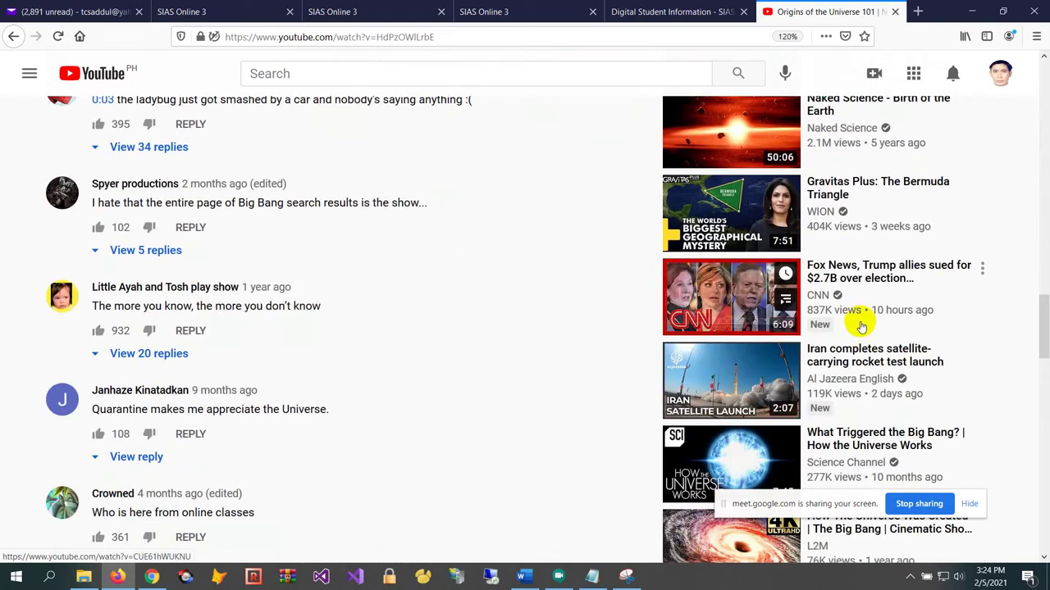
scroll(837, 403, "down", 4)
scroll(368, 342, "up", 5)
scroll(620, 274, "up", 15)
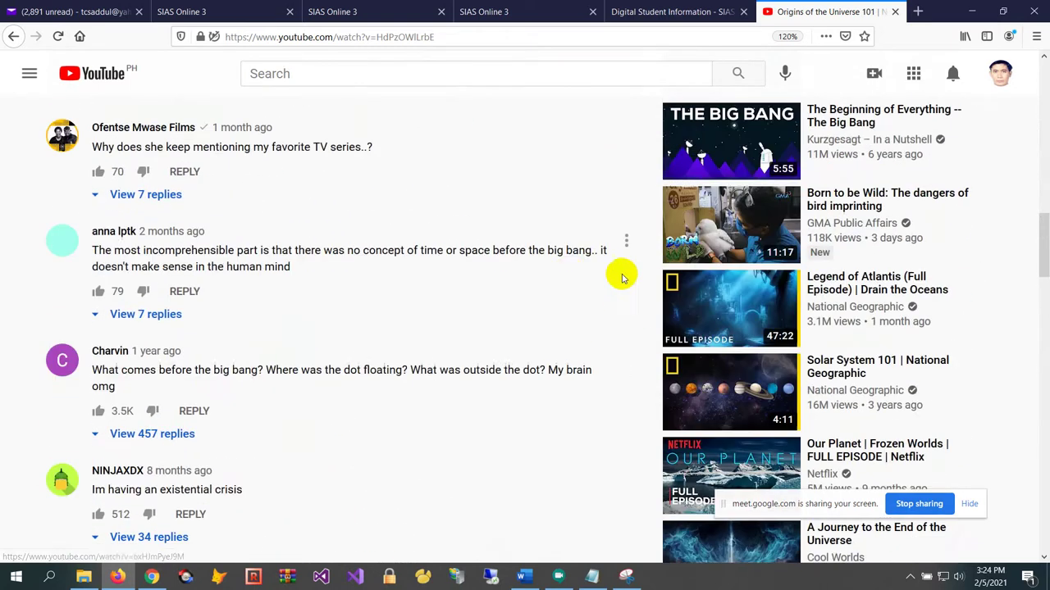
scroll(279, 361, "down", 12)
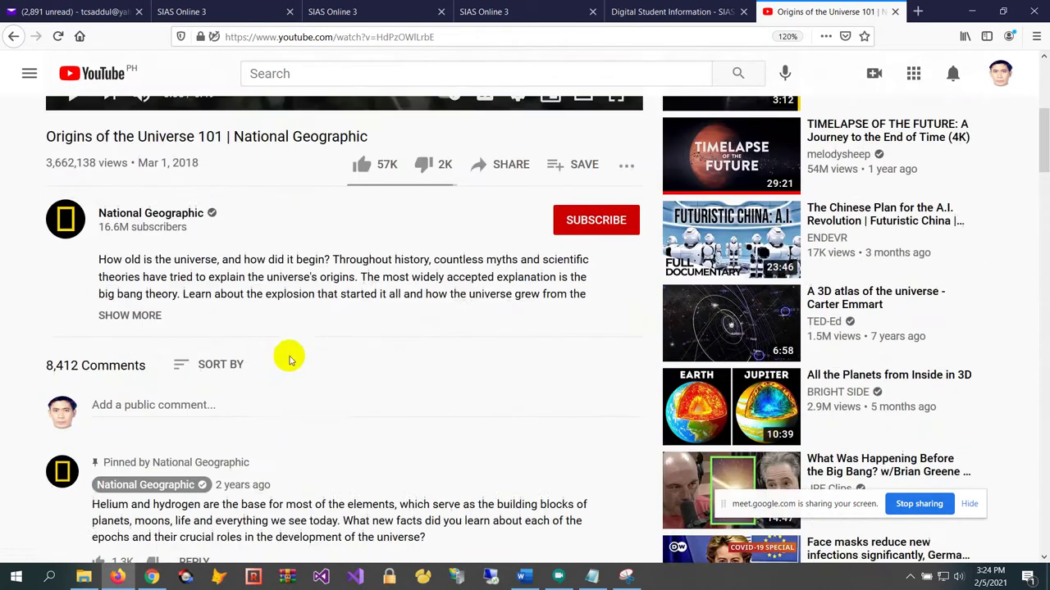
scroll(264, 371, "down", 11)
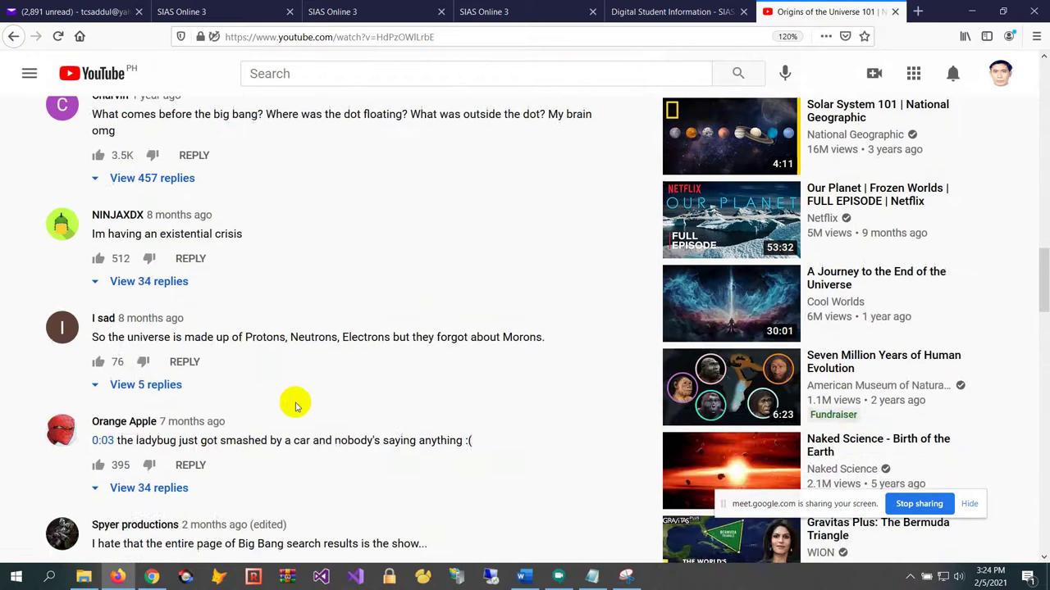
scroll(321, 403, "up", 12)
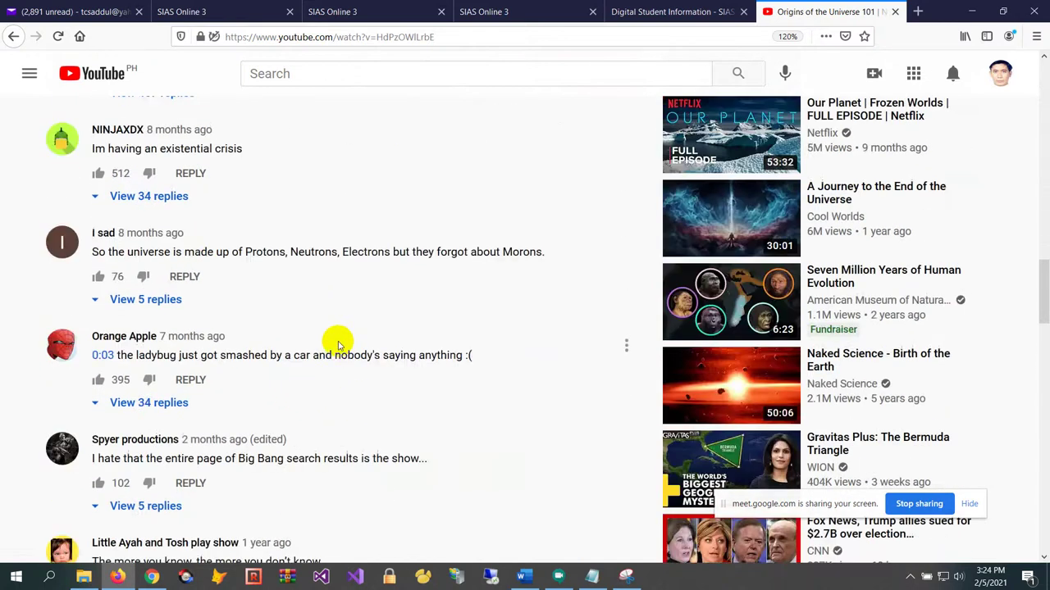
scroll(491, 233, "up", 5)
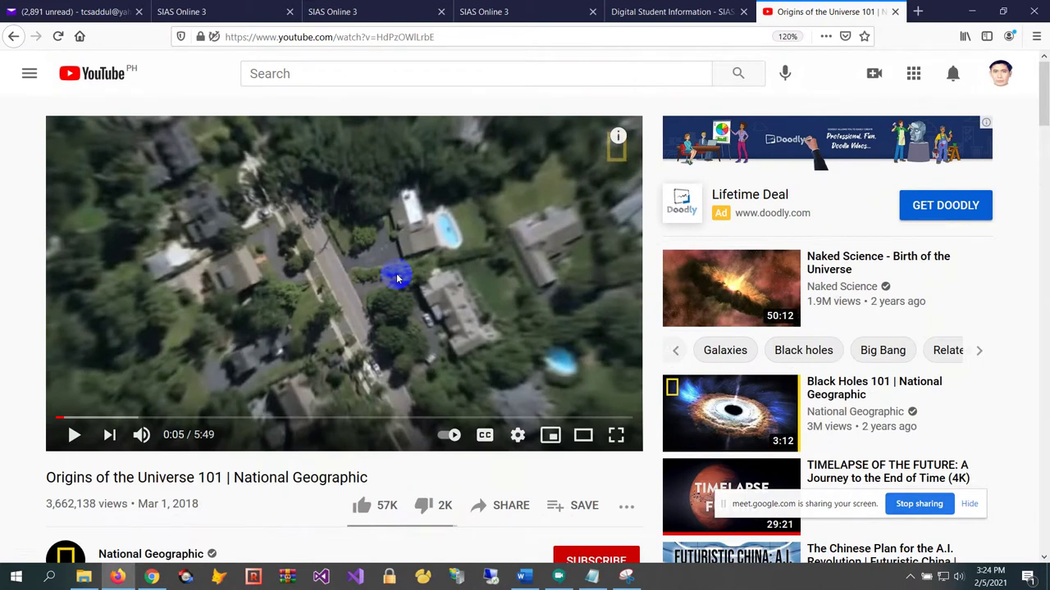
In the student's session, close the embedded video and open the Chapter 2.2: The Earth lesson
left_click(510, 17)
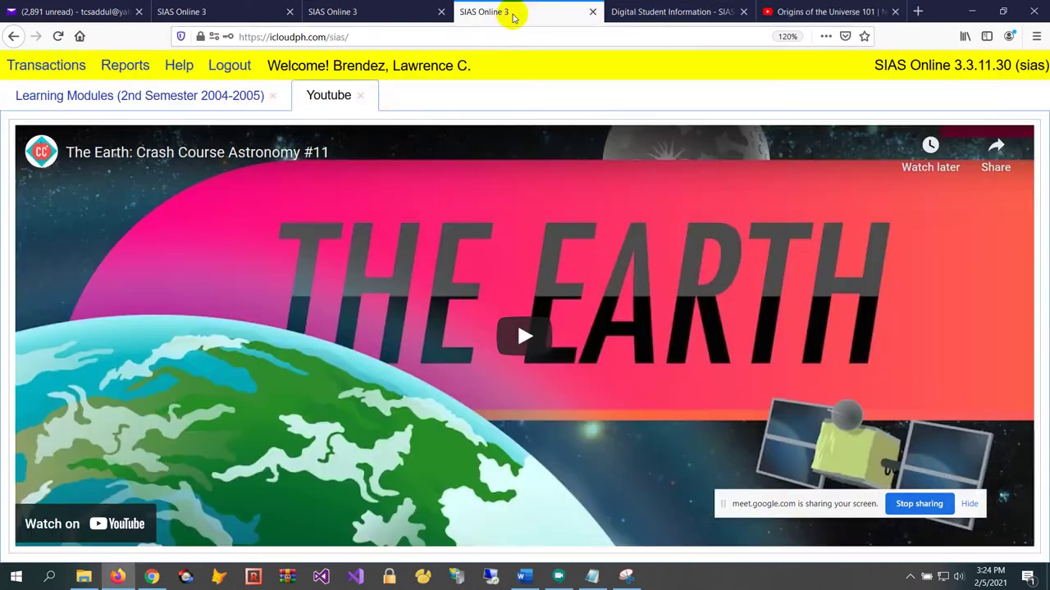
left_click(361, 97)
scroll(347, 389, "down", 3)
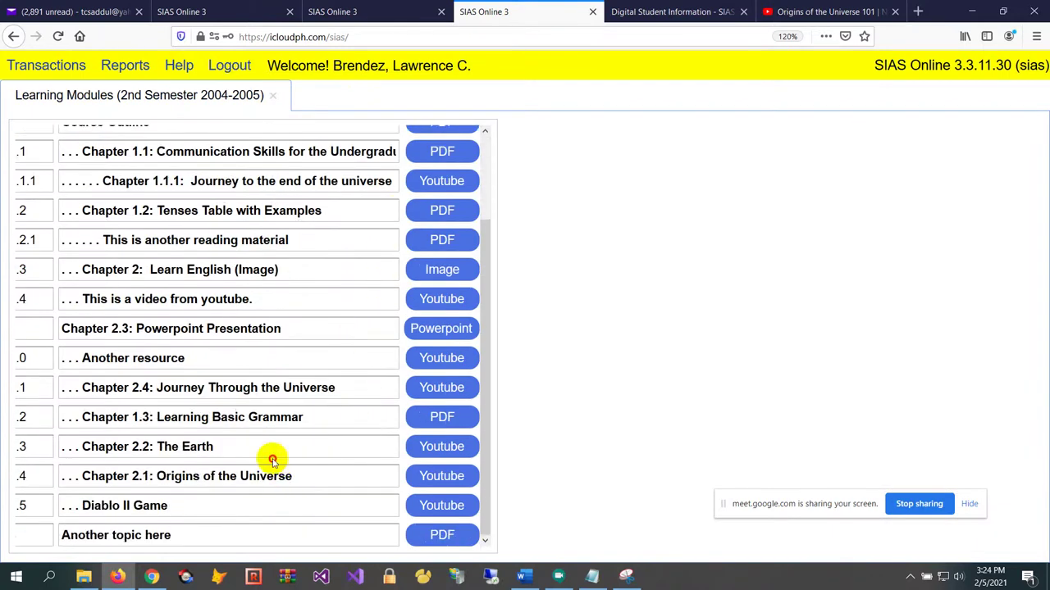
left_click(435, 447)
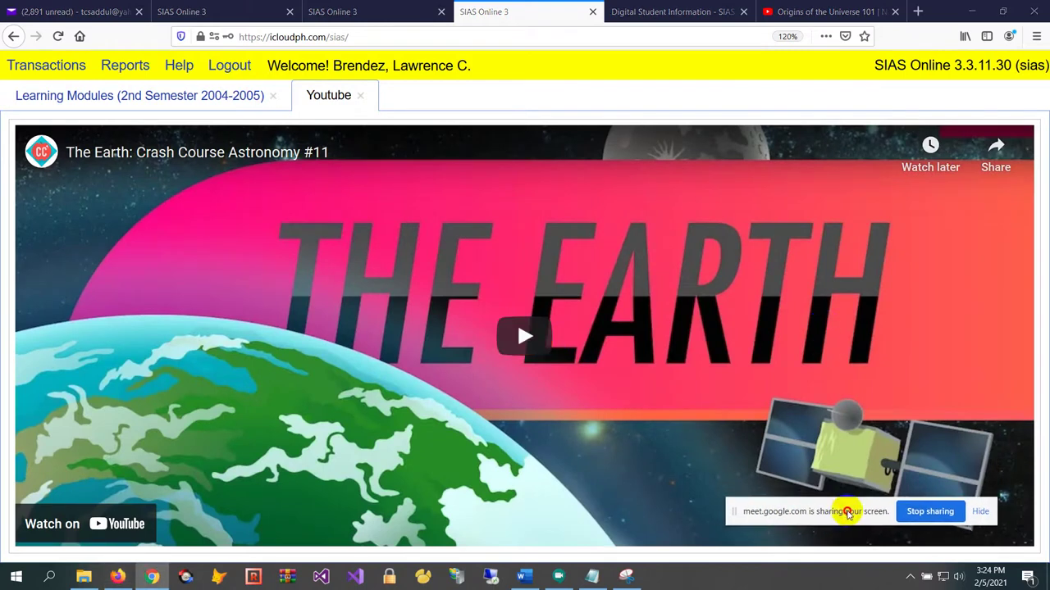
Play The Earth video full screen, then exit full screen and pause it
left_click_drag(843, 503, 874, 531)
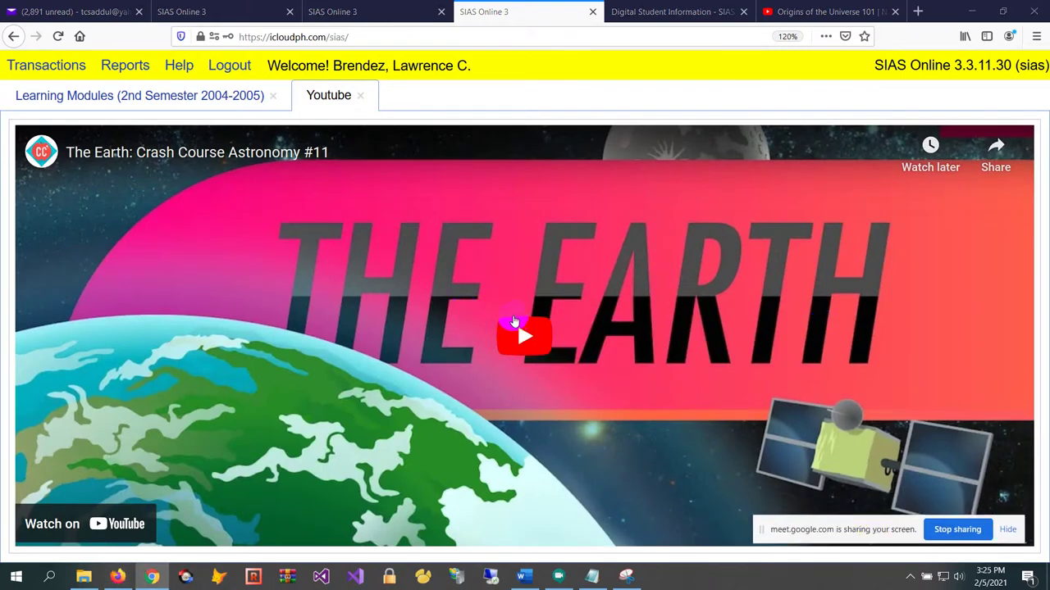
left_click(523, 335)
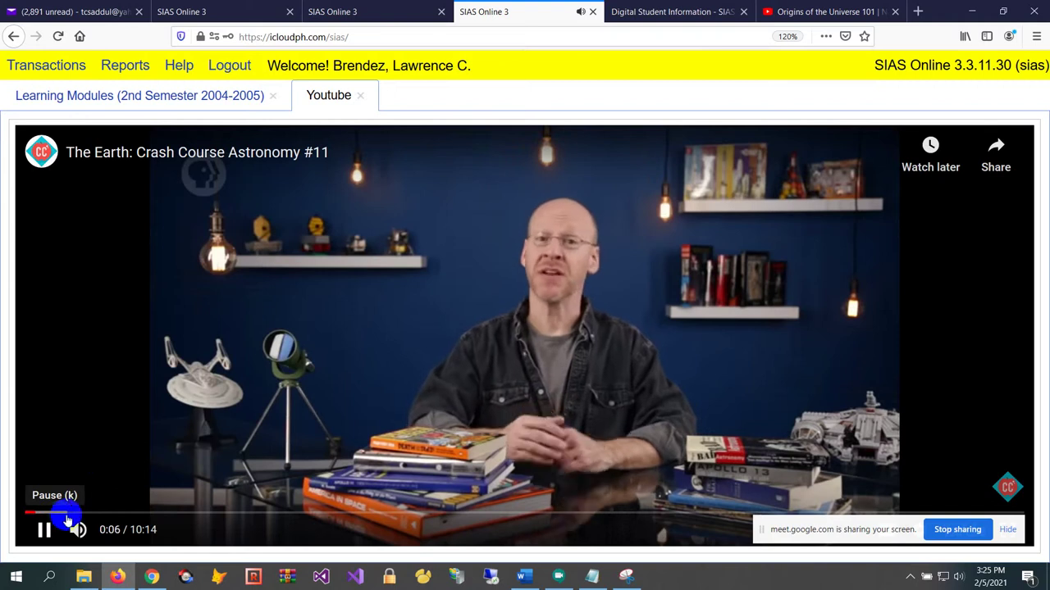
left_click_drag(890, 526, 882, 506)
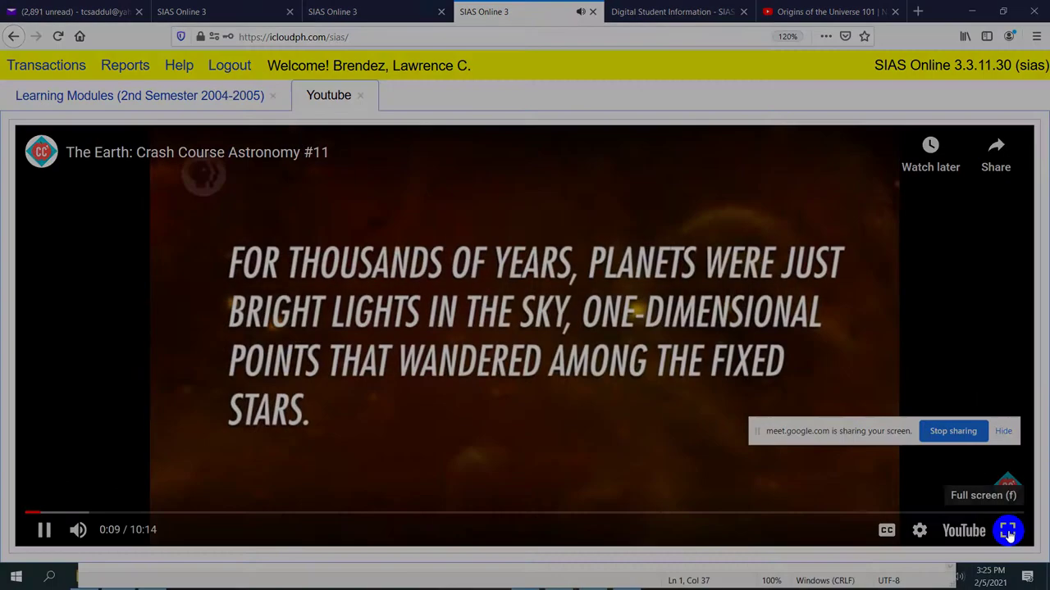
left_click(1008, 530)
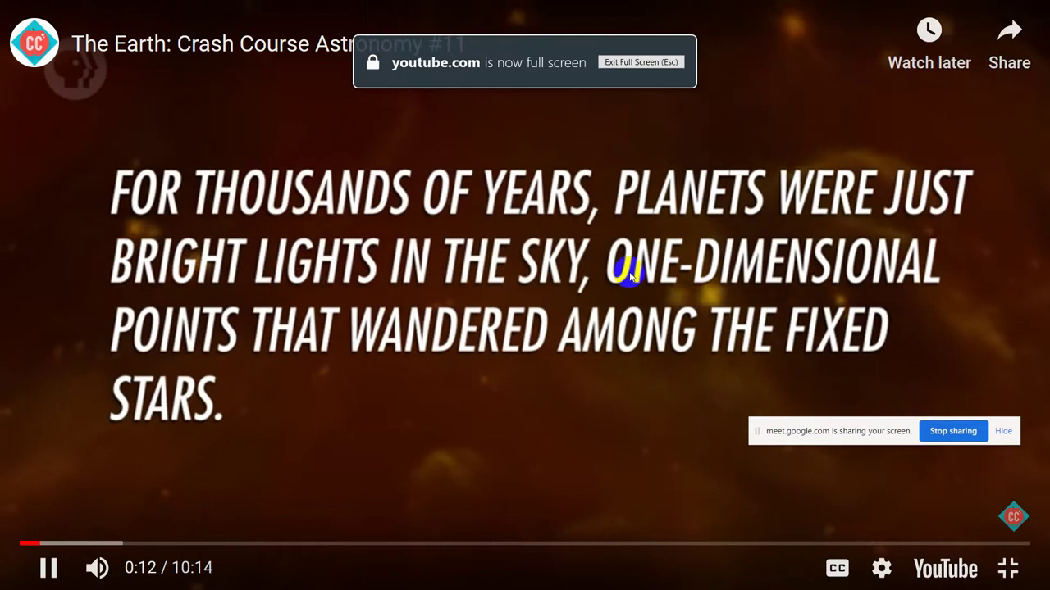
key("Escape")
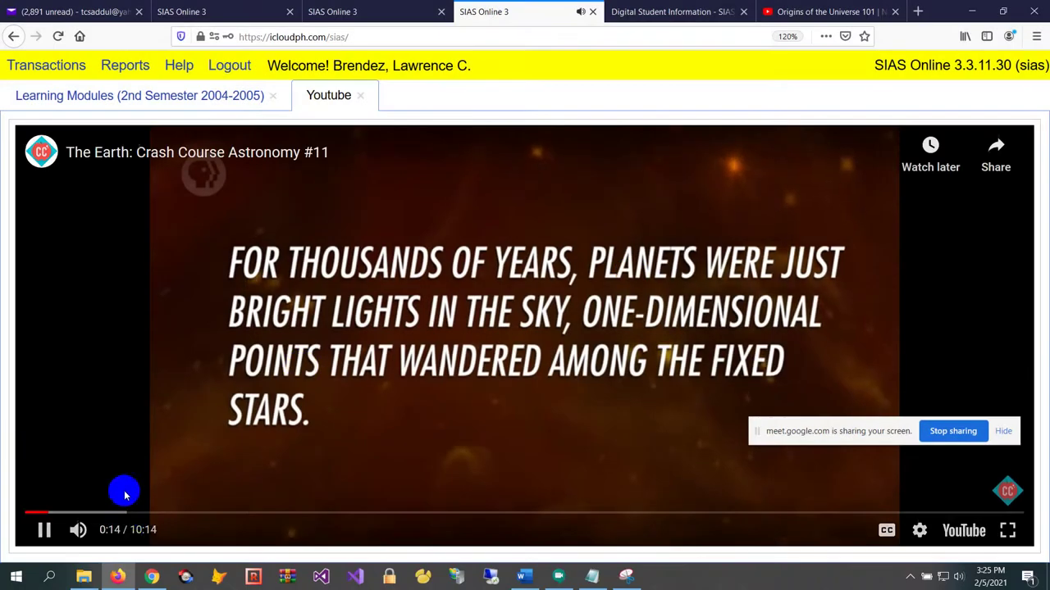
left_click(45, 530)
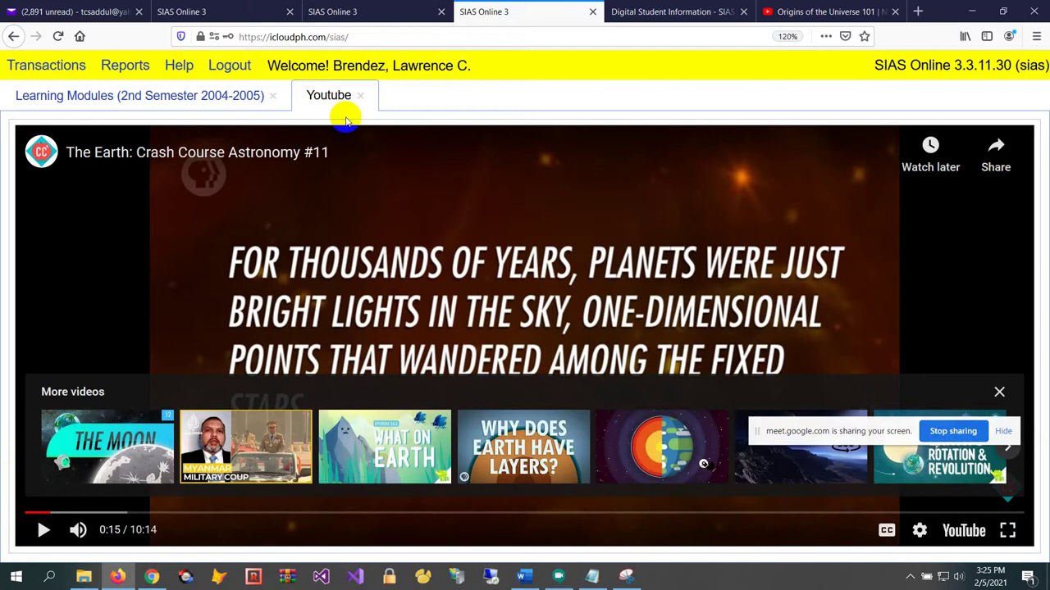
Look over the Origins of the Universe 101 video page
left_click(877, 12)
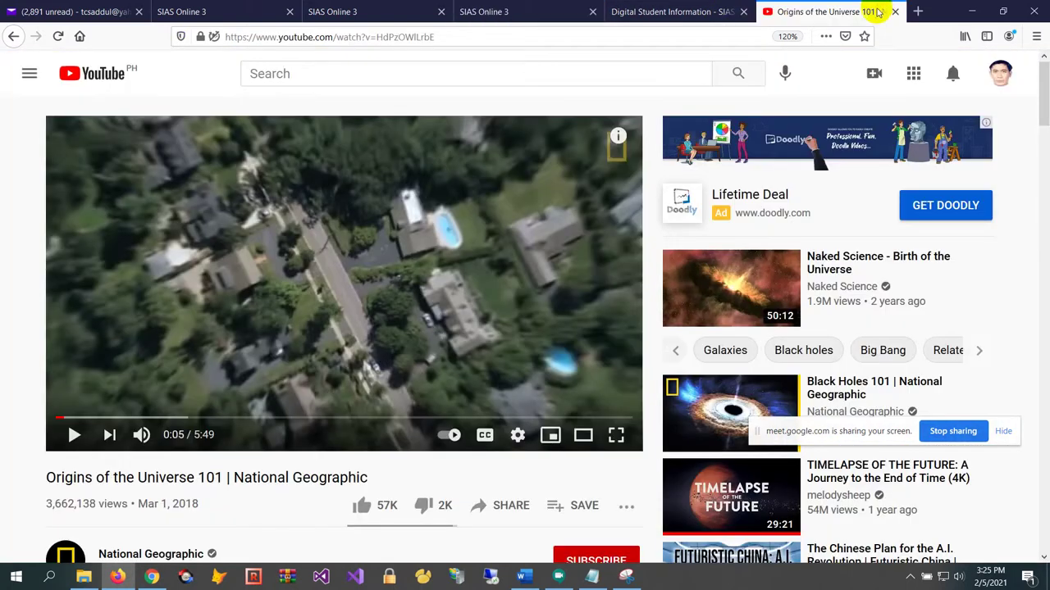
scroll(832, 339, "down", 1)
scroll(845, 369, "down", 6)
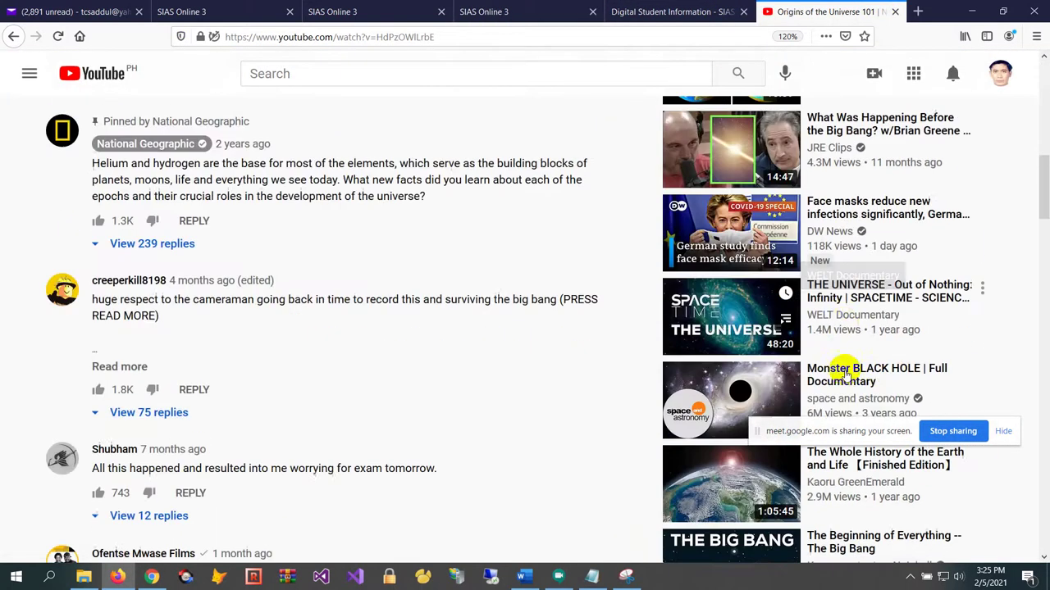
scroll(605, 339, "up", 7)
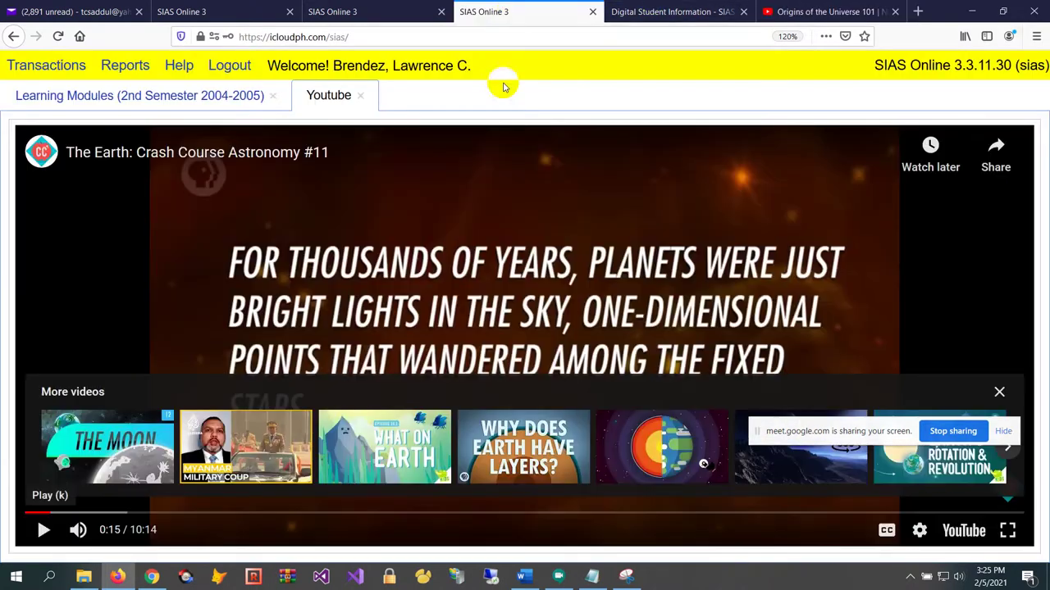
In the student's modules, play the Chapter 2.4 Journey Through the Universe video, then close it
left_click(510, 12)
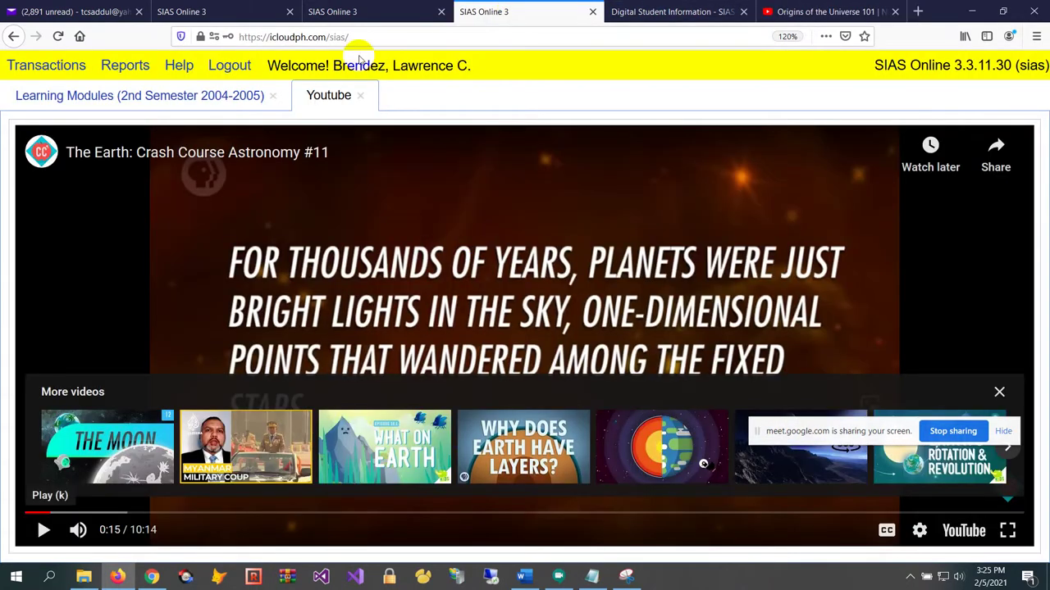
left_click(360, 95)
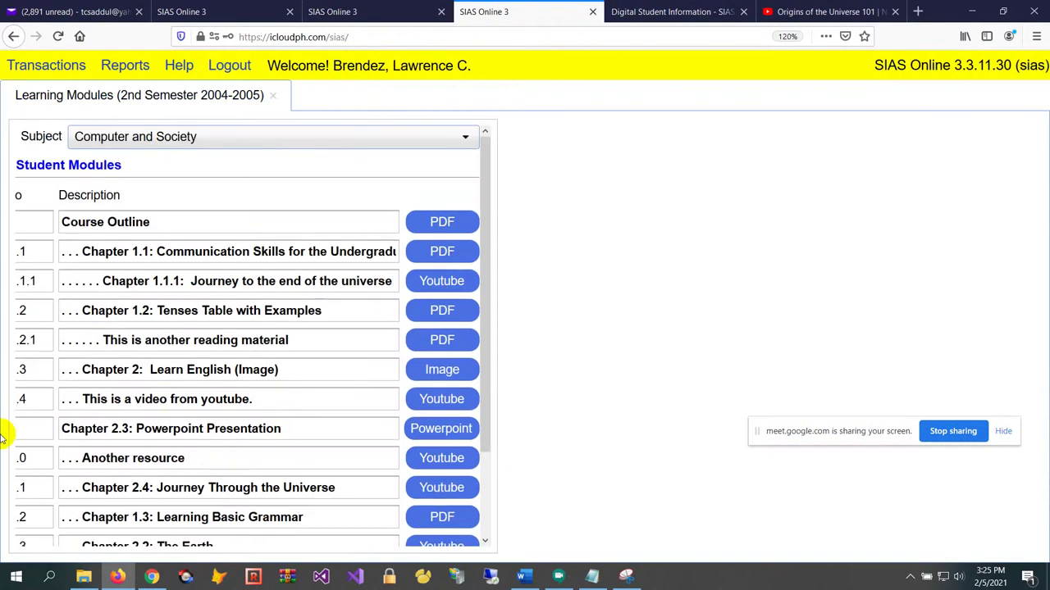
scroll(287, 410, "down", 2)
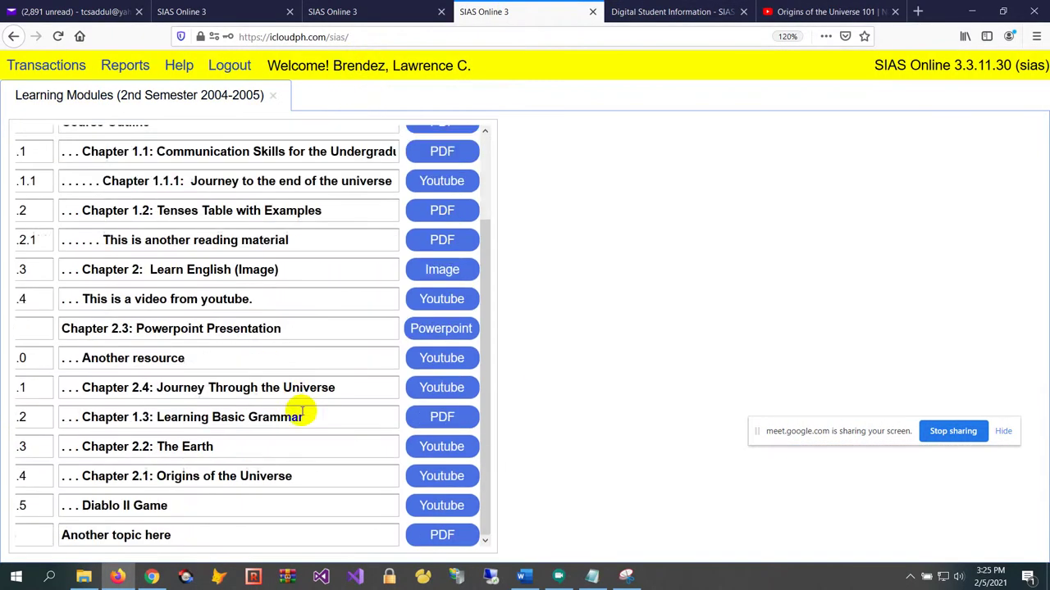
left_click(435, 397)
left_click(542, 345)
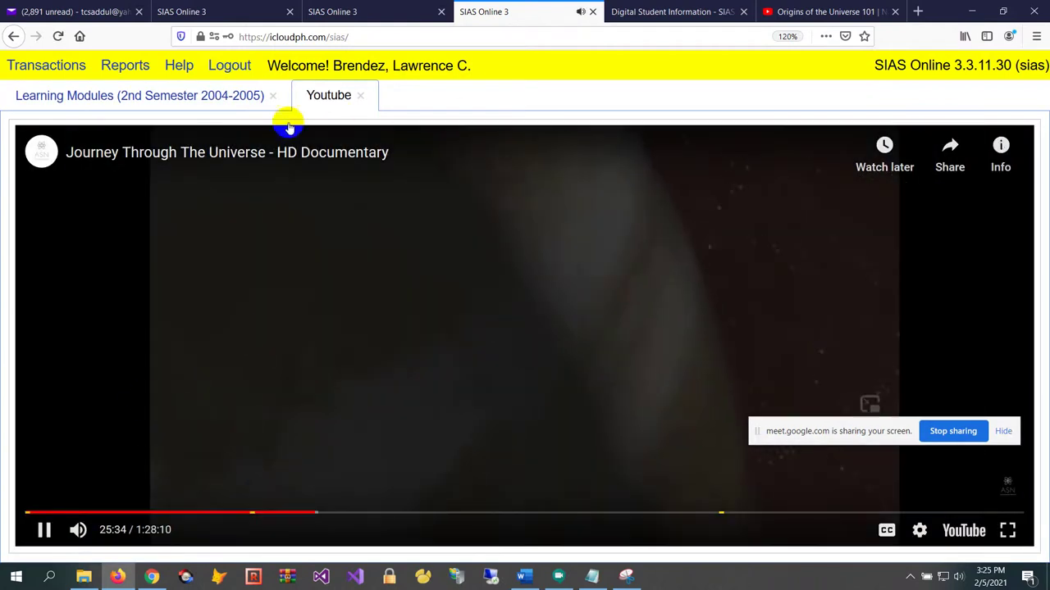
left_click(360, 96)
Scroll through the module list, then close the Learning Modules view
scroll(363, 252, "up", 2)
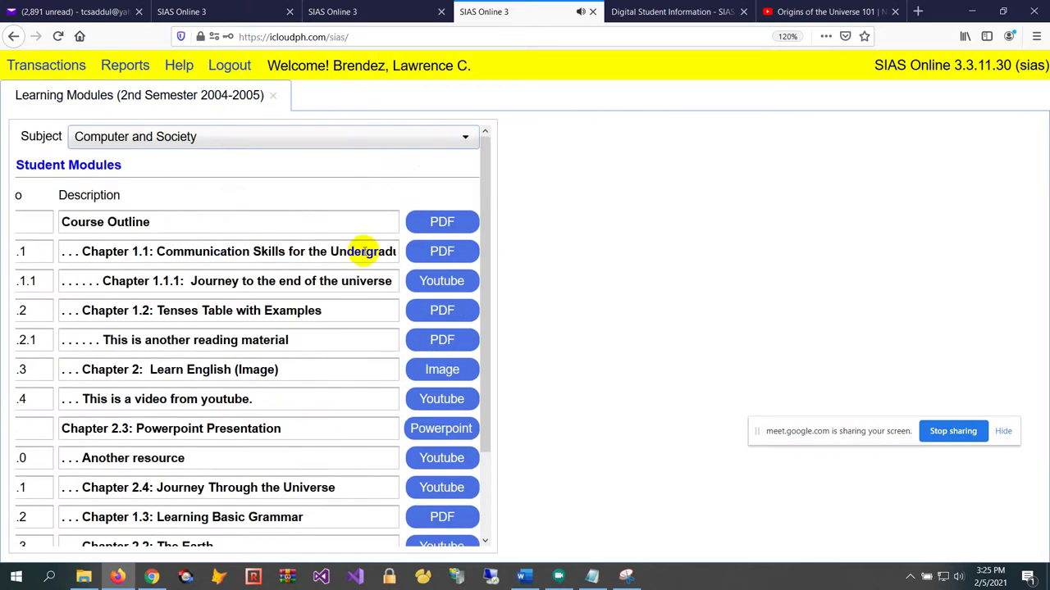
scroll(316, 359, "down", 3)
scroll(378, 361, "up", 3)
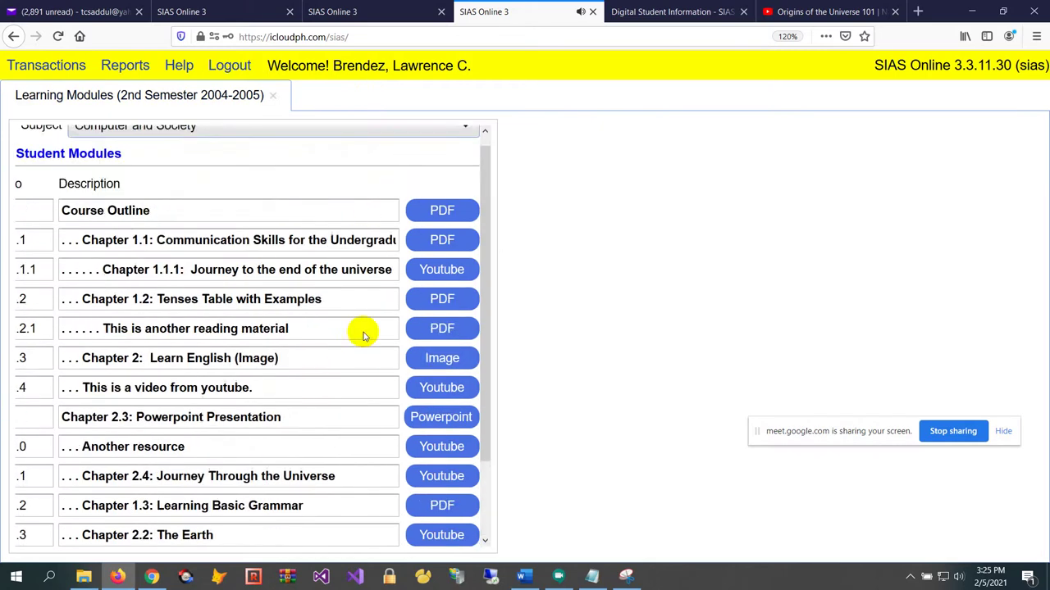
scroll(312, 281, "down", 3)
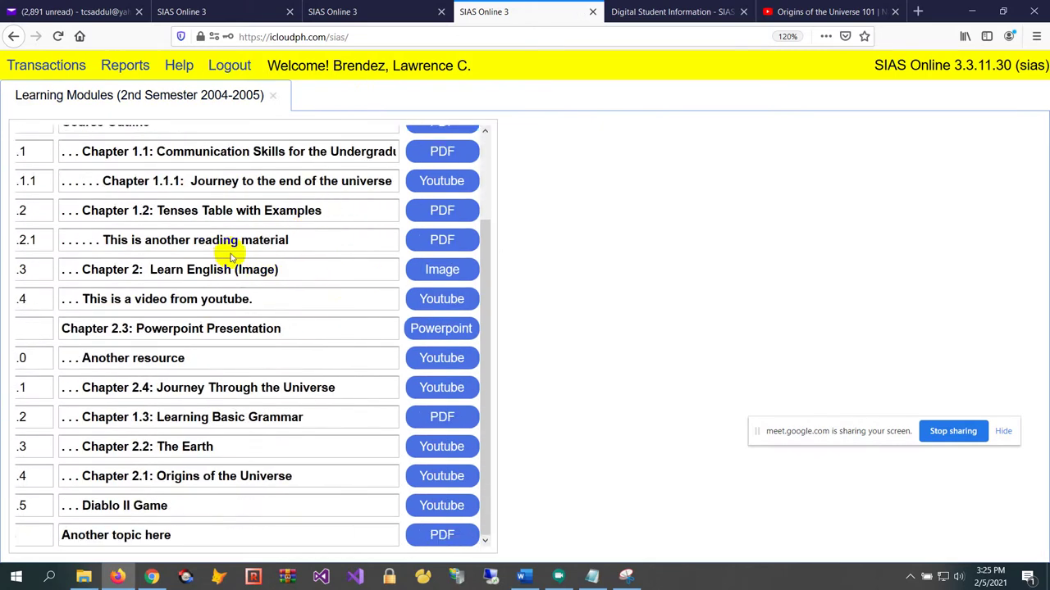
scroll(233, 242, "up", 3)
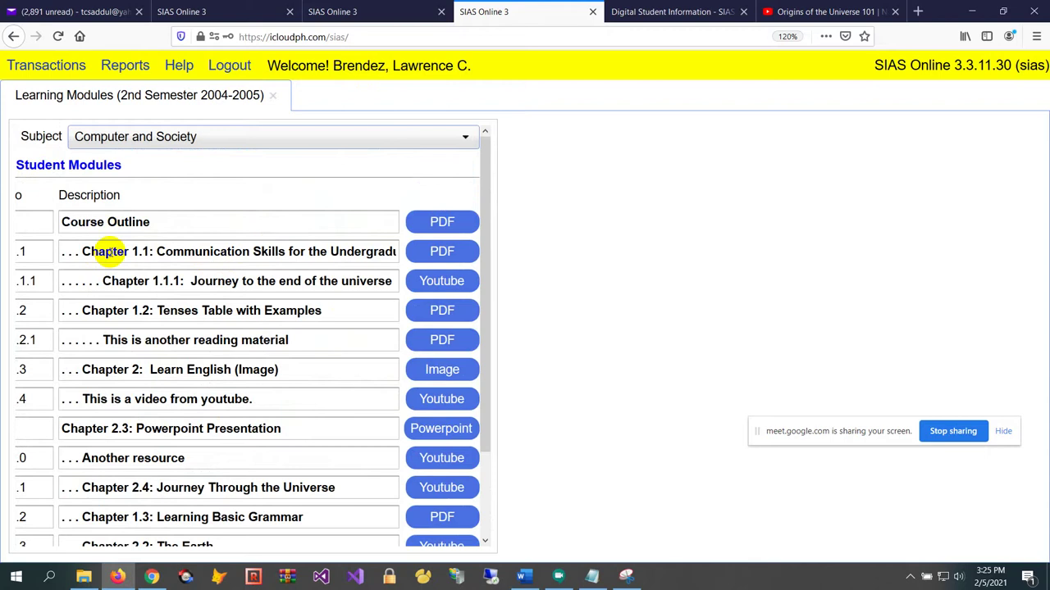
scroll(93, 298, "down", 1)
scroll(131, 327, "up", 1)
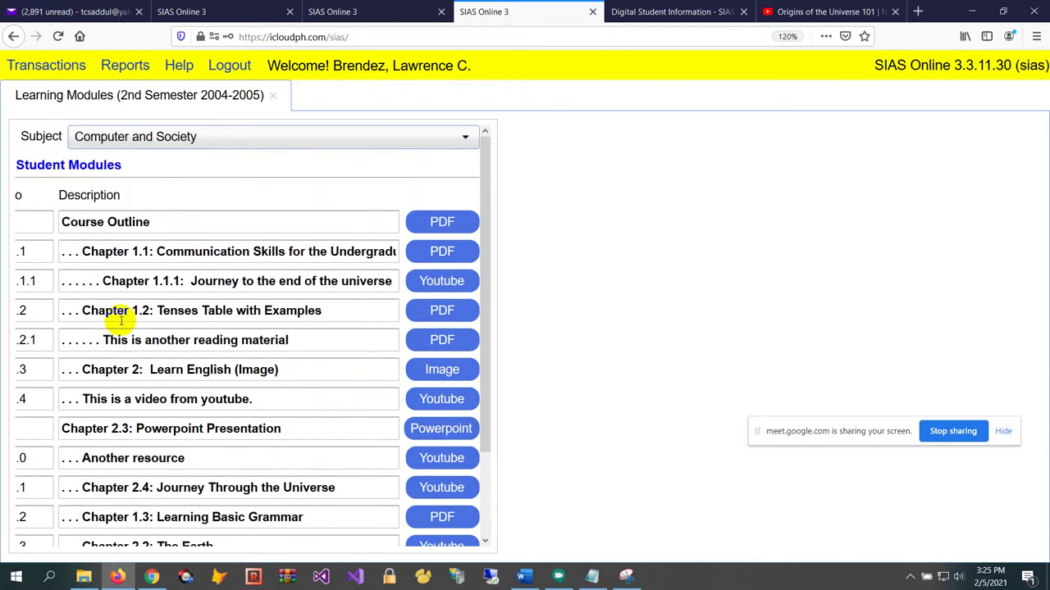
scroll(120, 321, "down", 2)
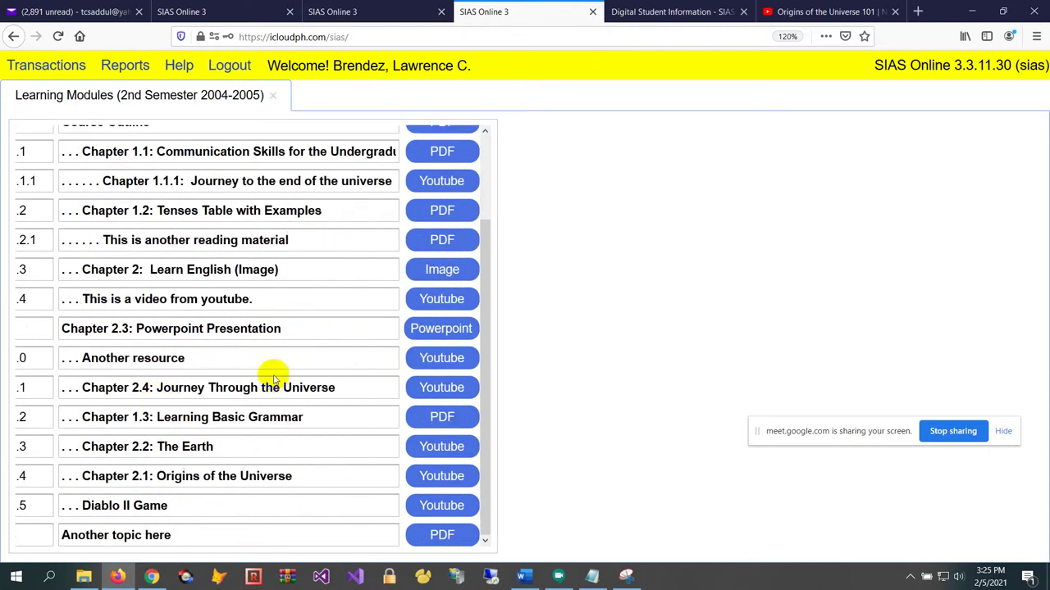
scroll(328, 308, "up", 2)
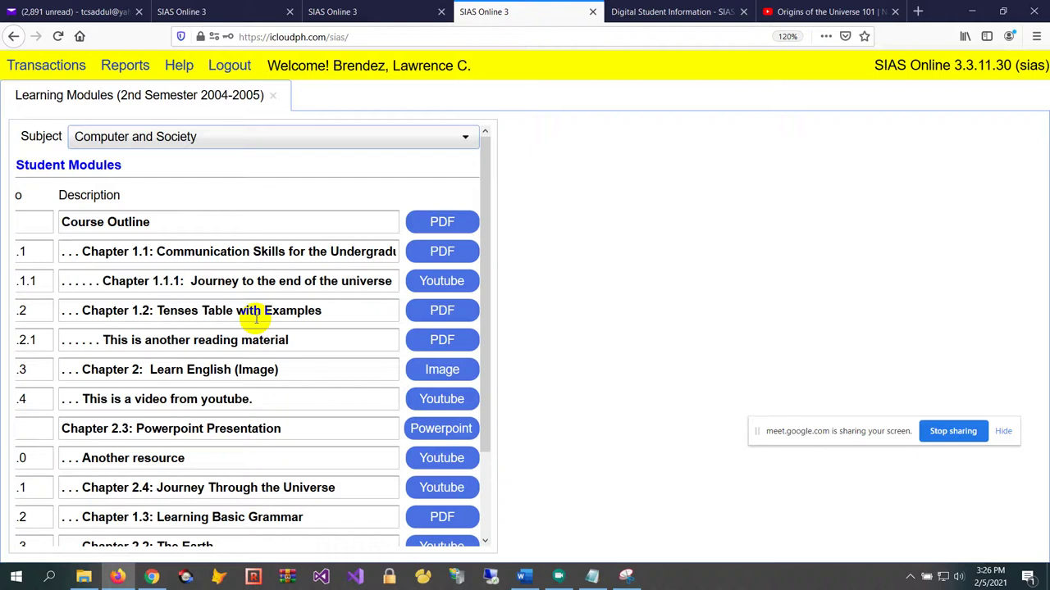
left_click(274, 100)
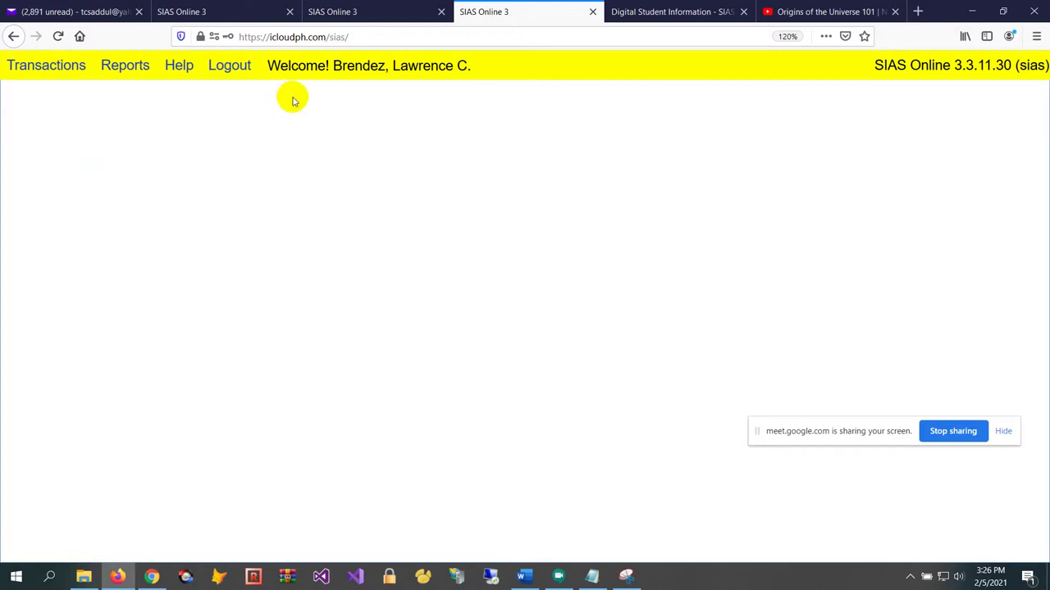
Reload the admin's SIAS tab and sign in as Administrator with the user ID and password
left_click(266, 8)
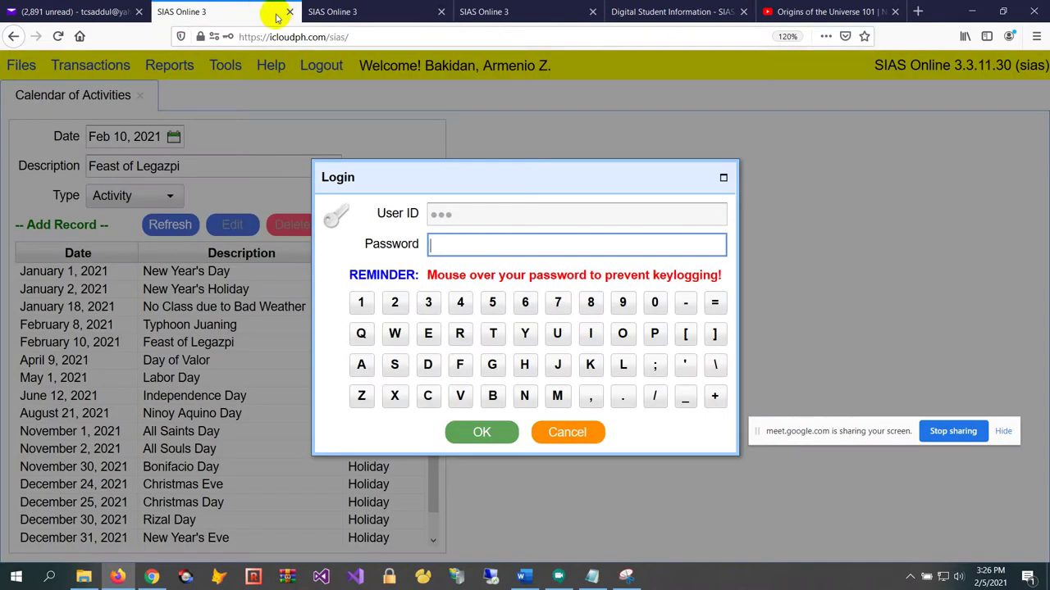
left_click(400, 37)
key("Return")
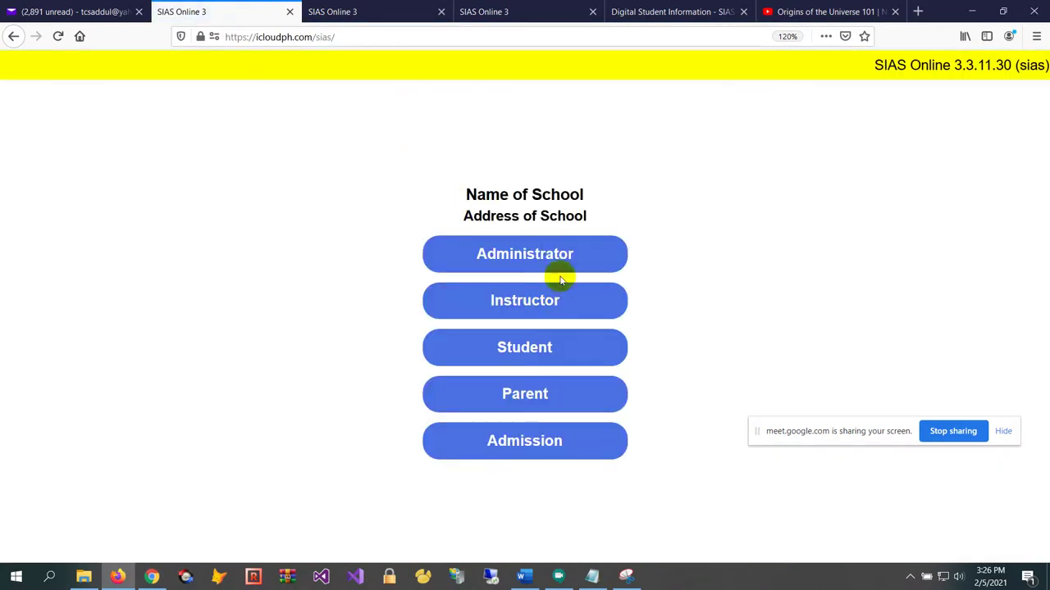
left_click(558, 253)
type("•••")
key("Tab")
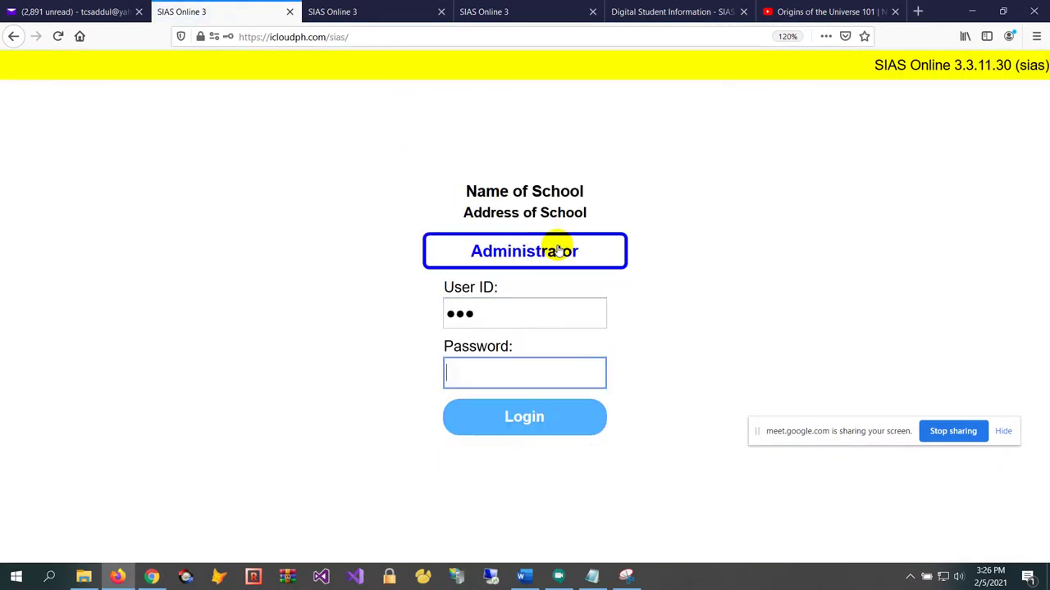
type("•••••••••••••")
left_click(571, 417)
Go to Transactions > Enrollment > Validation
left_click(21, 72)
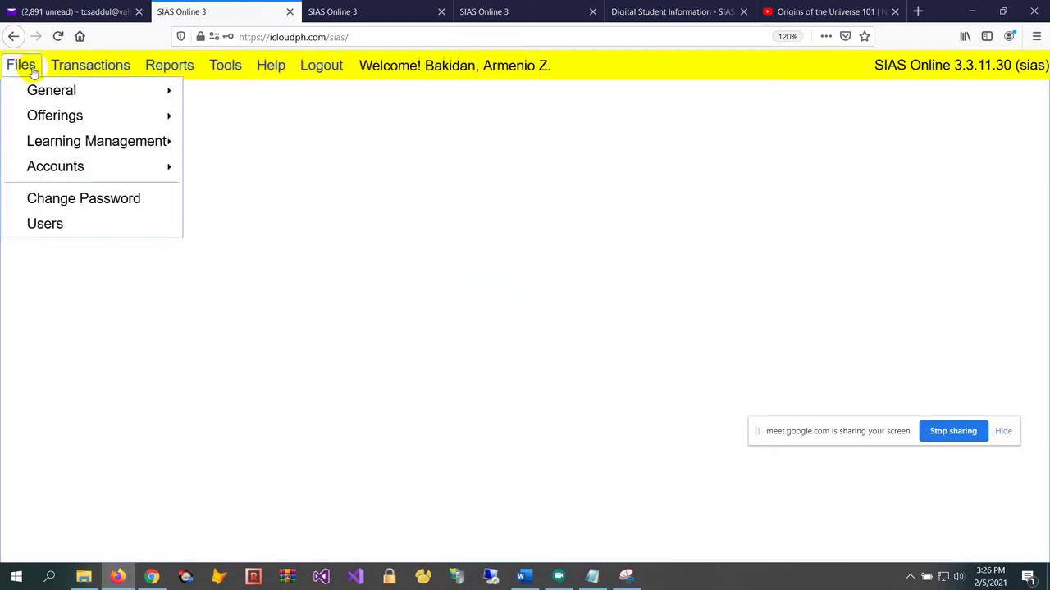
mouse_move(107, 124)
mouse_move(136, 201)
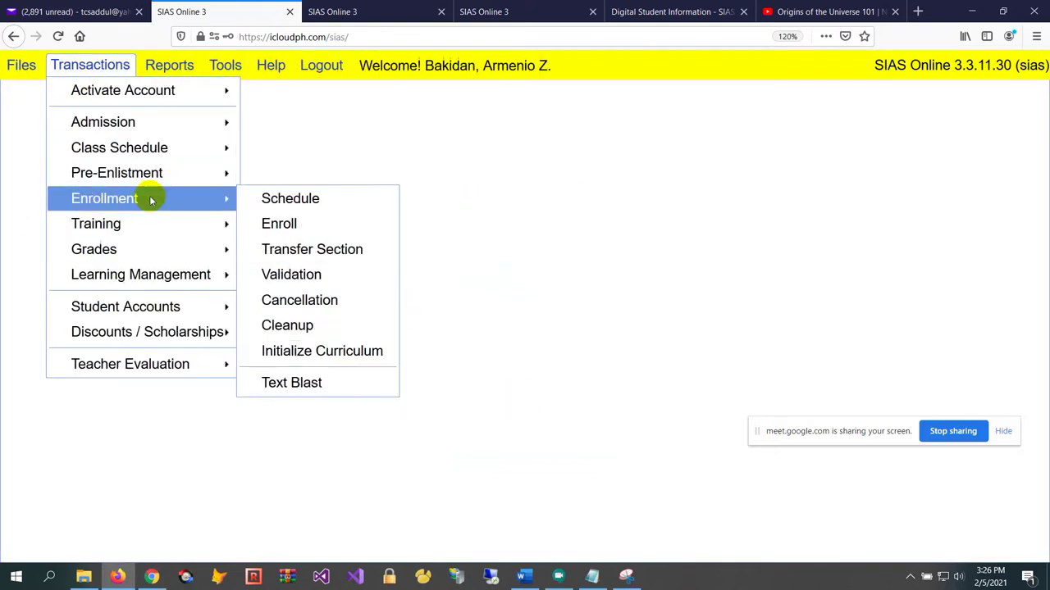
Invalidate College enrollments for period 04-2 as Unofficially Enrolled, confirm and save
left_click(271, 274)
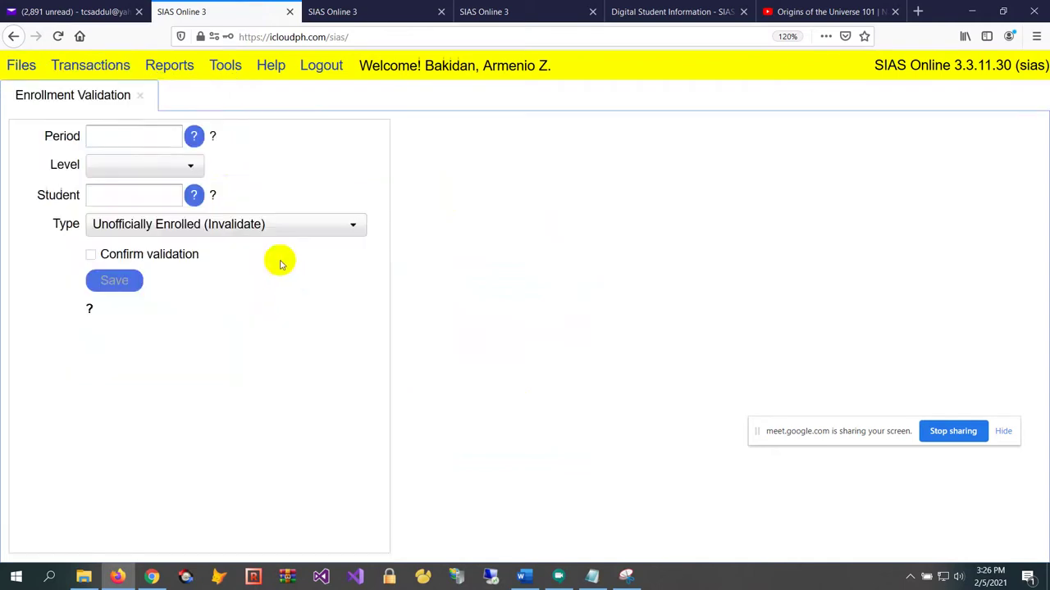
type("04-2")
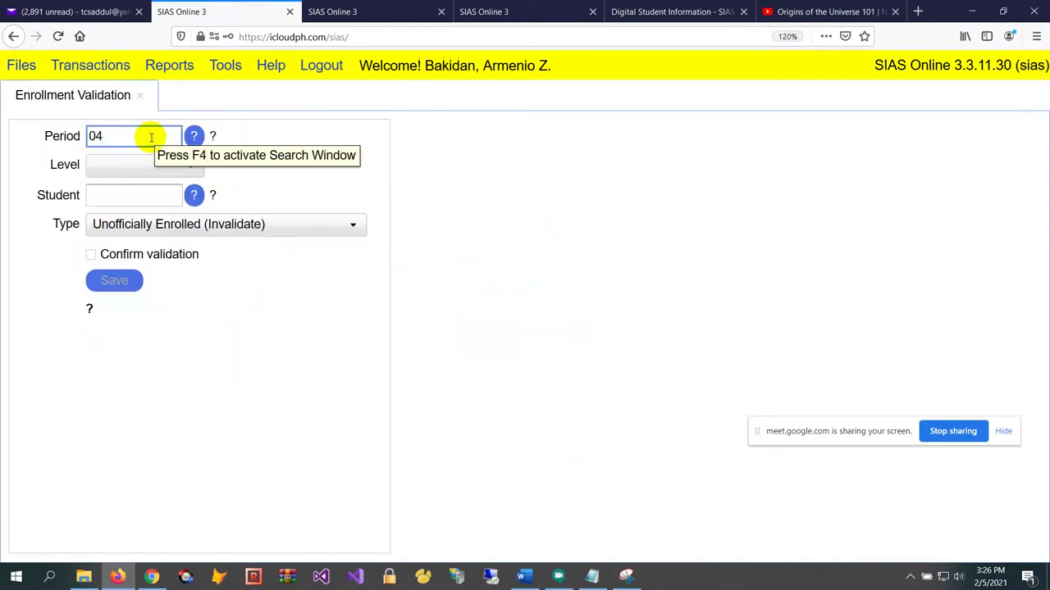
key("Tab")
left_click(164, 168)
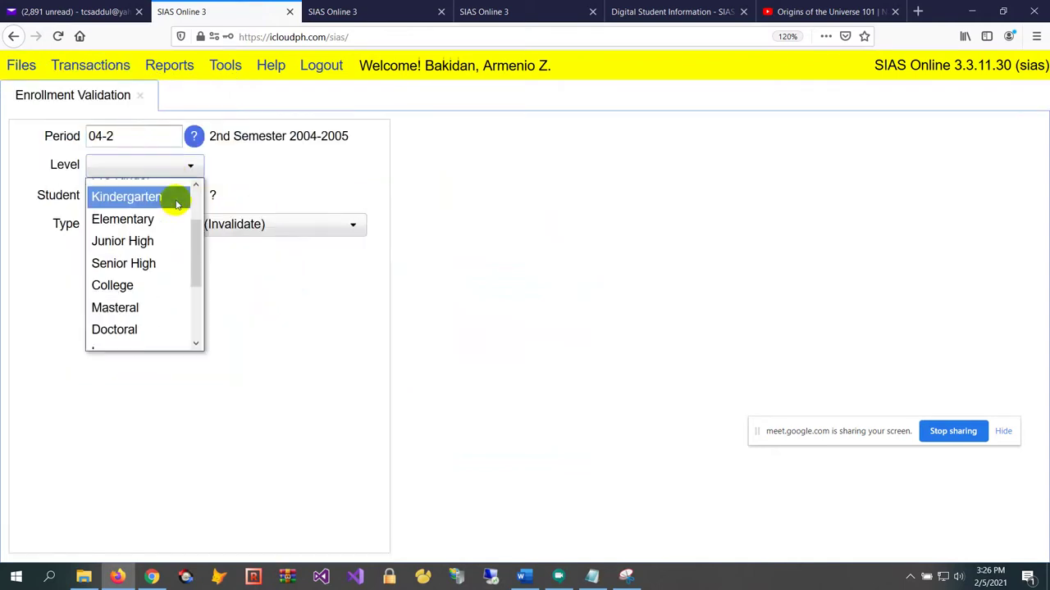
scroll(175, 205, "down", 1)
left_click(137, 261)
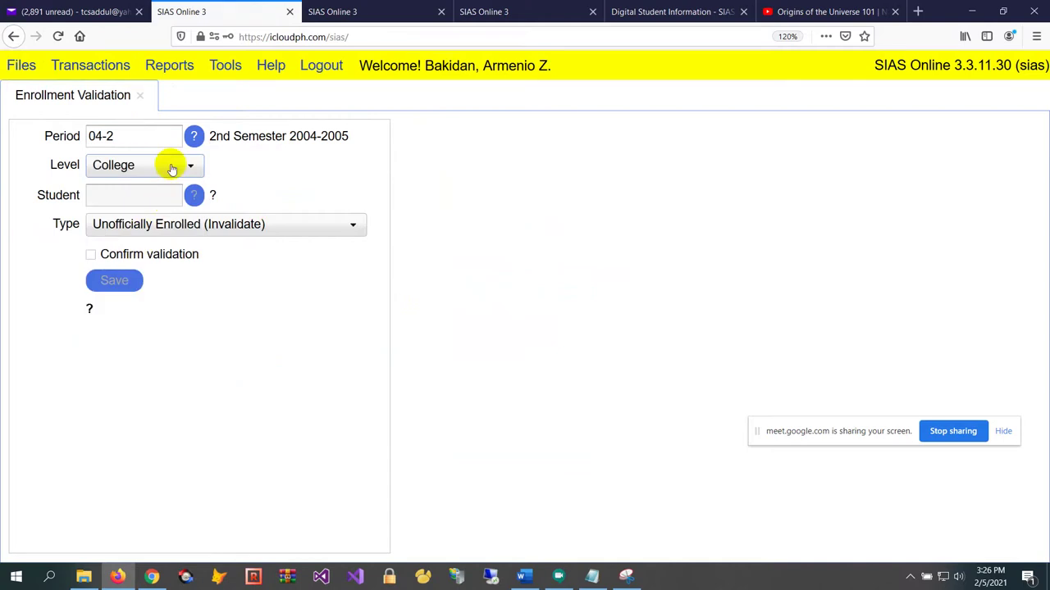
left_click(170, 255)
left_click(492, 351)
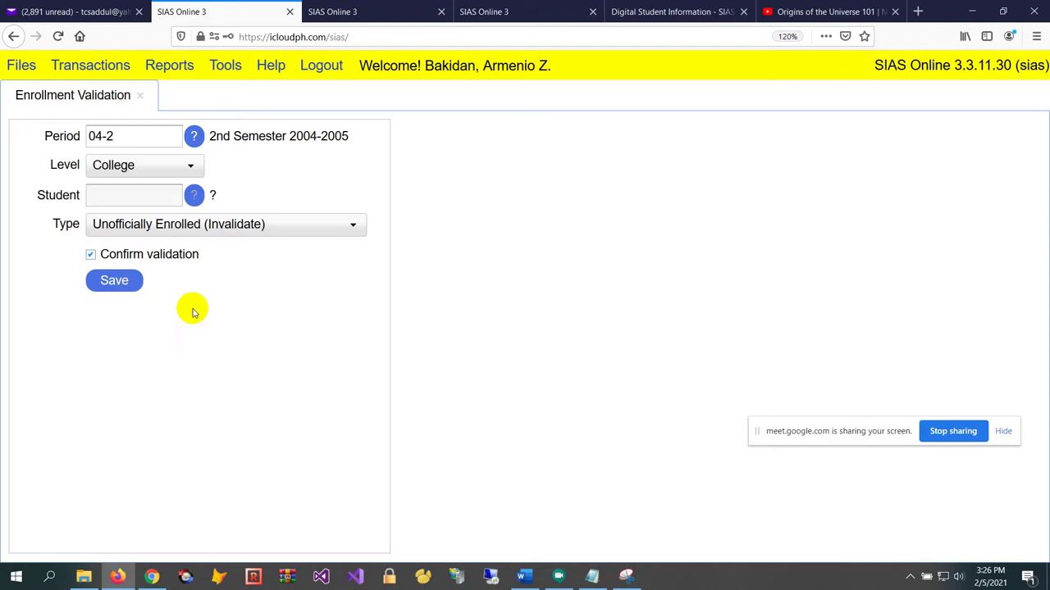
left_click(112, 284)
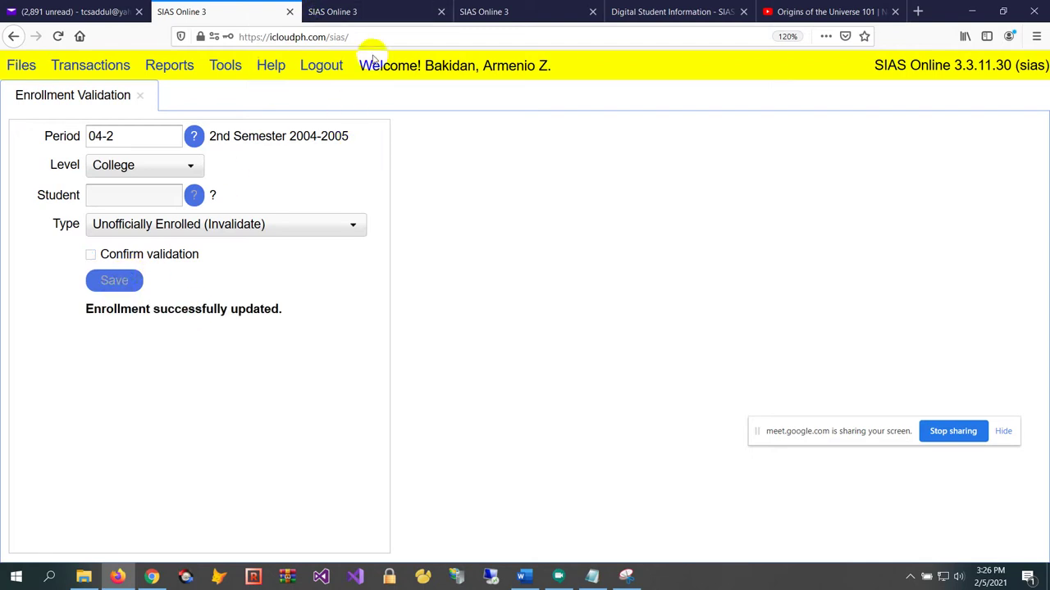
left_click(396, 13)
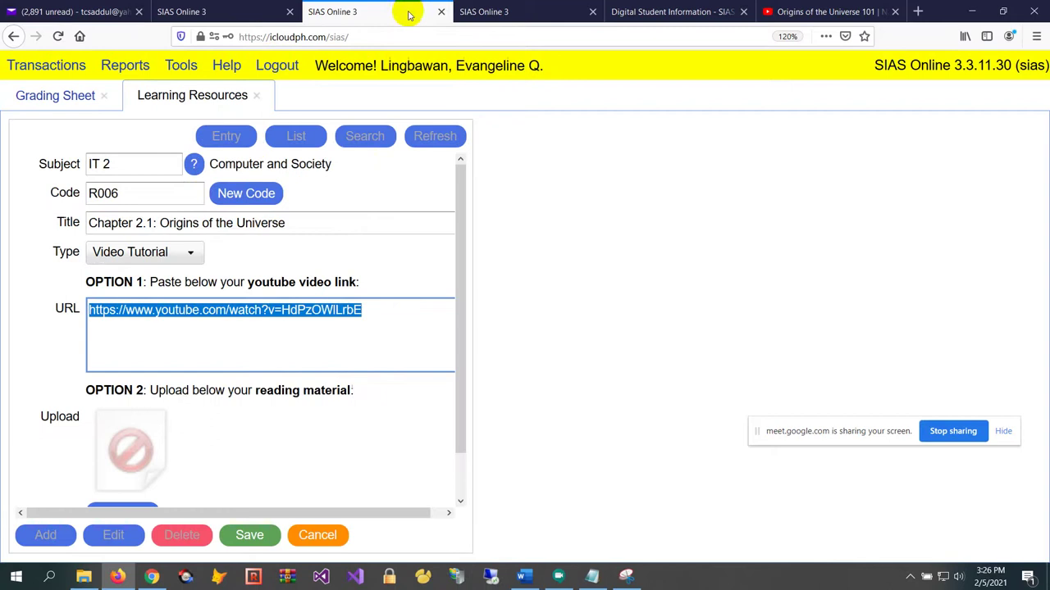
As the student, try Learning Modules, dismiss the 'NOT officially enrolled' alert, and close it
left_click(492, 11)
left_click(47, 67)
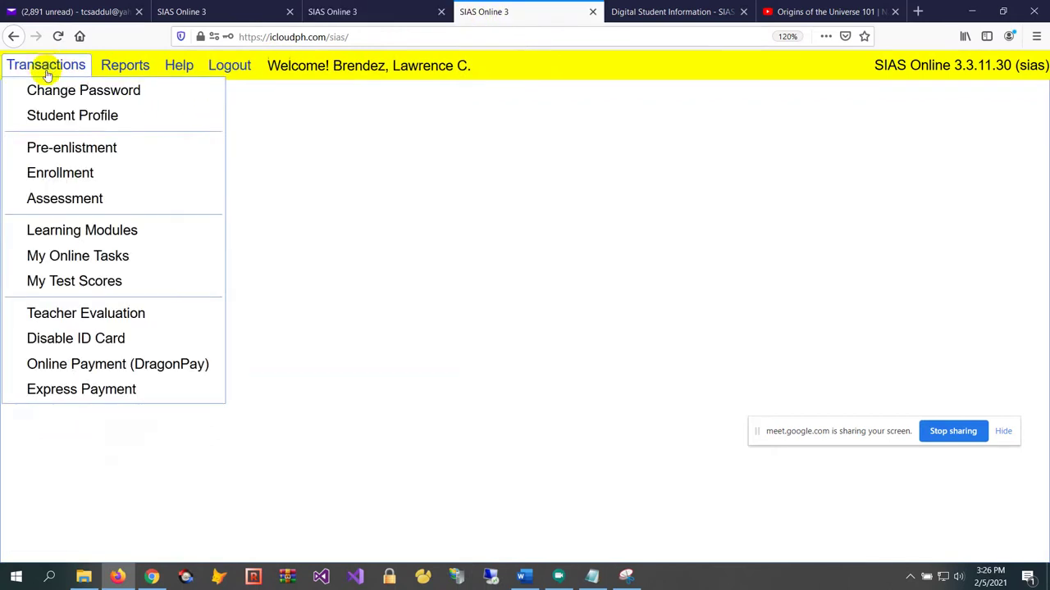
left_click(152, 239)
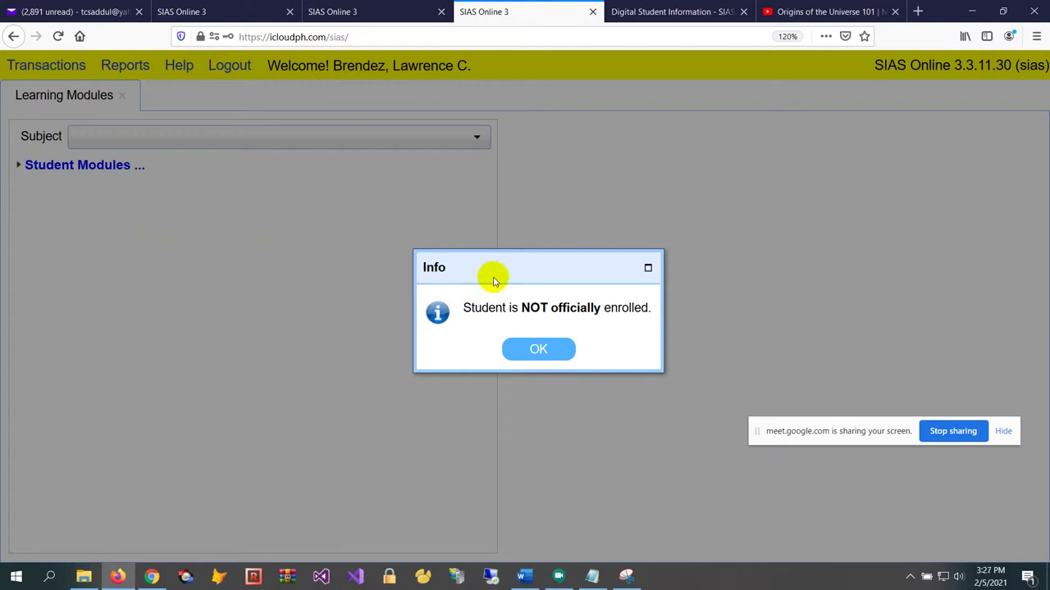
left_click(538, 351)
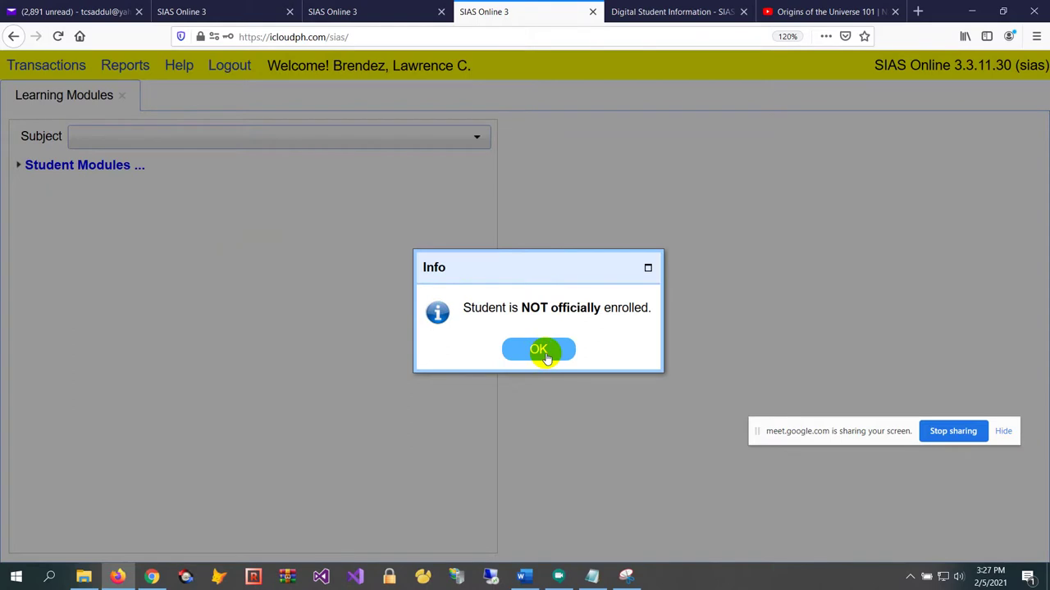
left_click(545, 356)
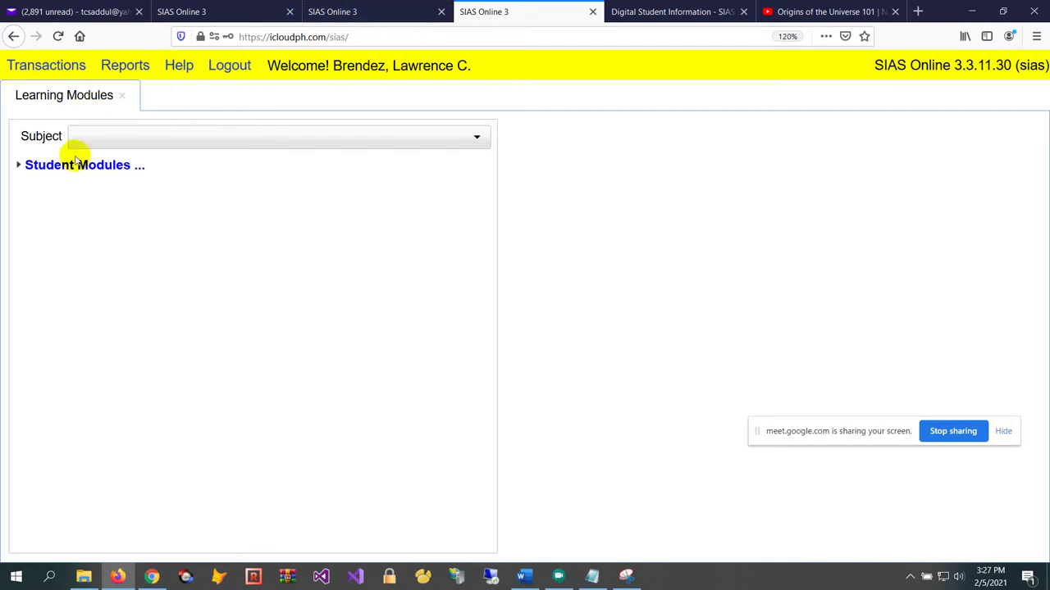
left_click(122, 95)
Try My Online Tasks, dismiss the same enrollment alert, and return to the teacher's tab
left_click(71, 70)
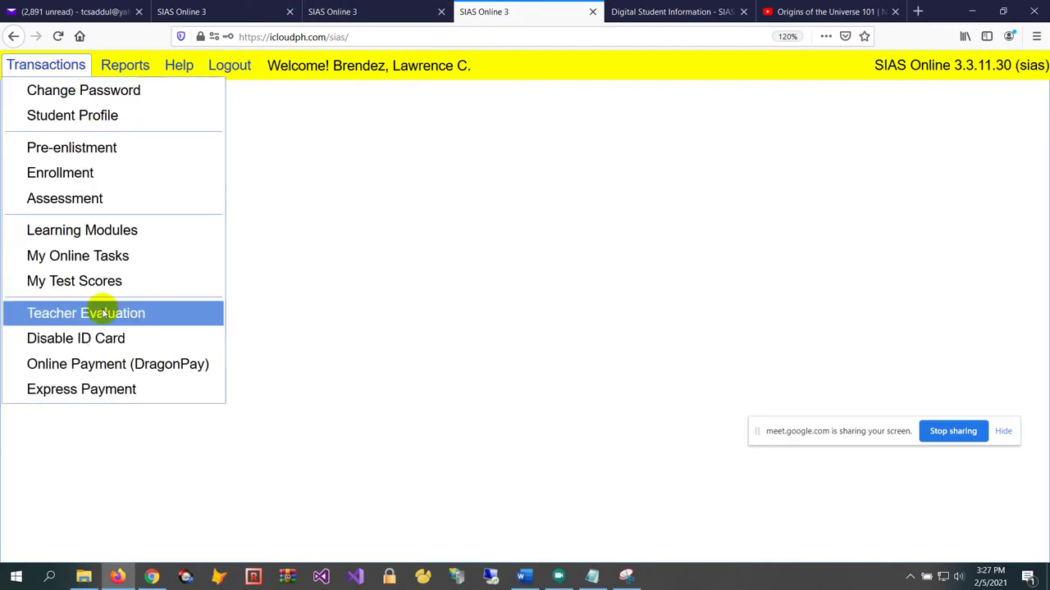
left_click(155, 255)
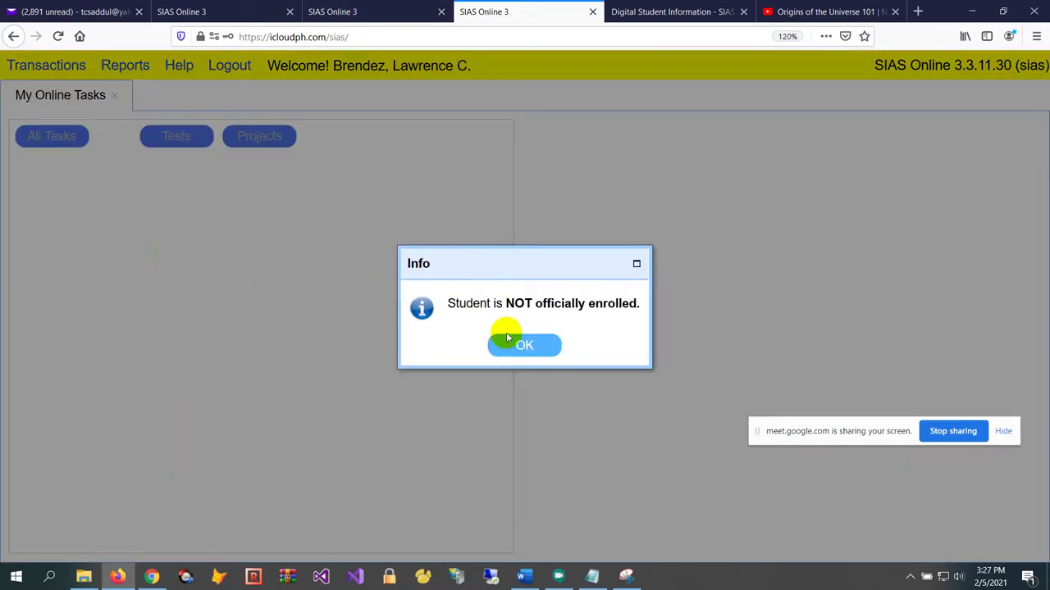
left_click(518, 358)
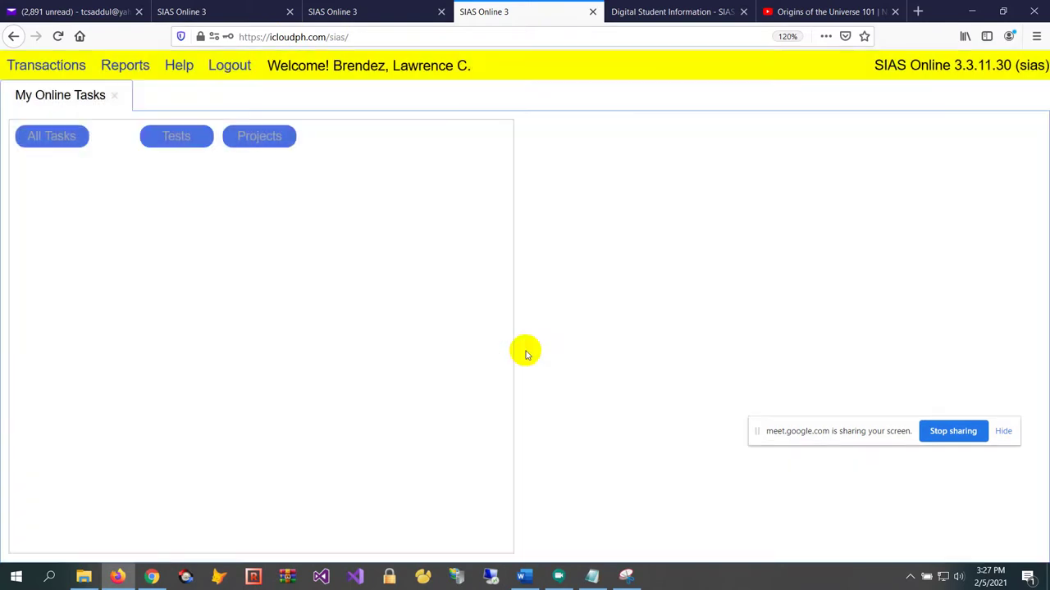
left_click(110, 96)
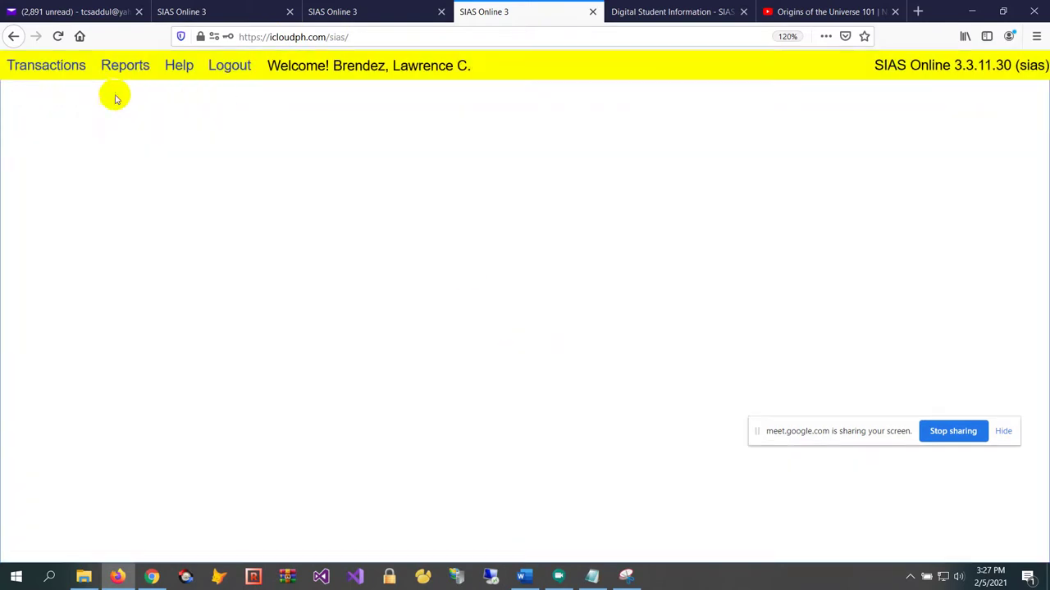
left_click(398, 11)
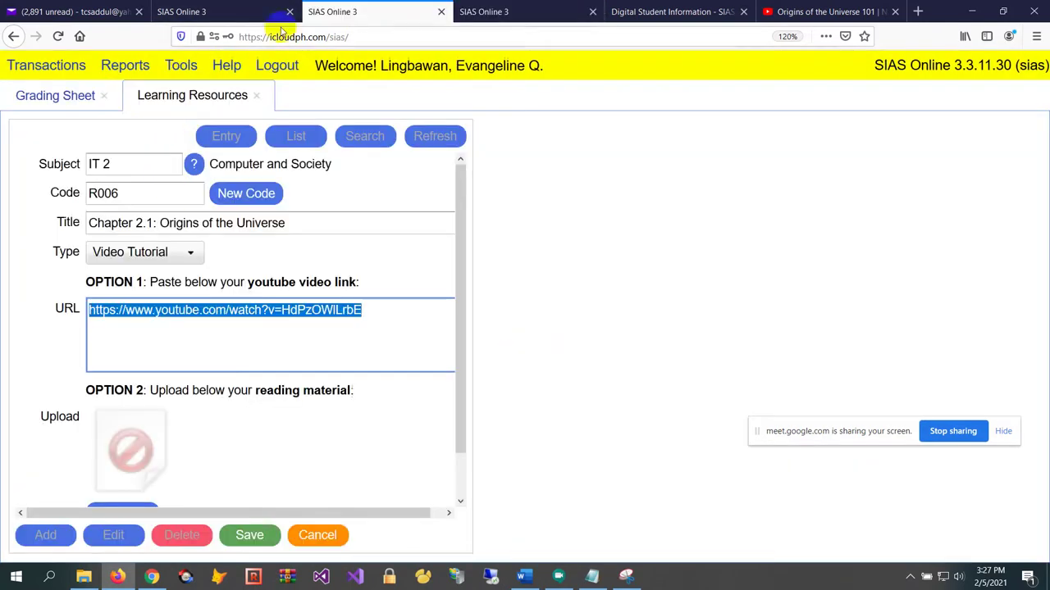
Set Enrollment Validation type to Officially Enrolled (Validate), confirm and save
left_click(246, 11)
left_click(170, 230)
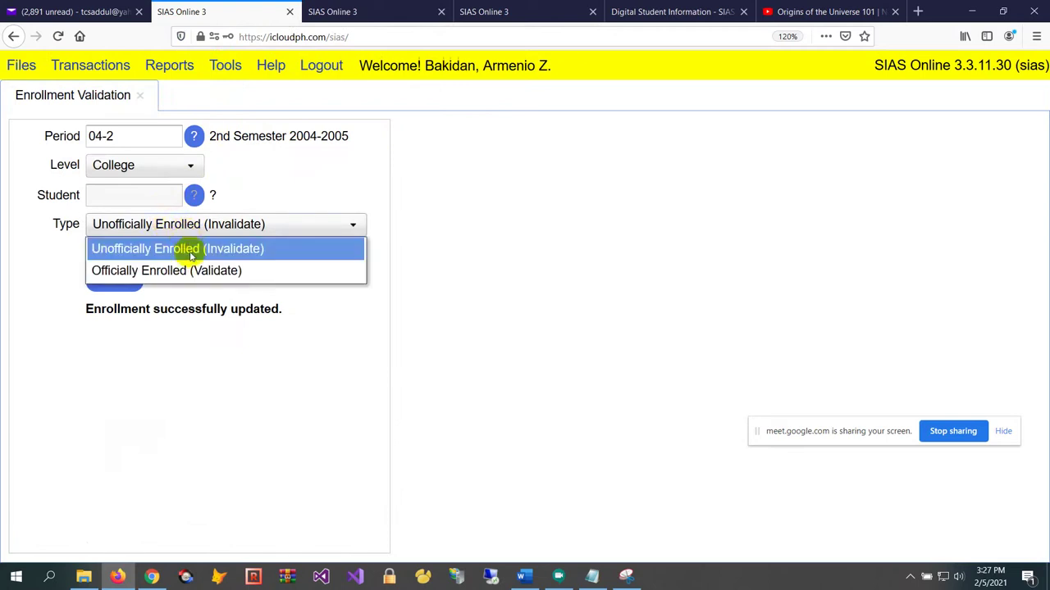
left_click(194, 269)
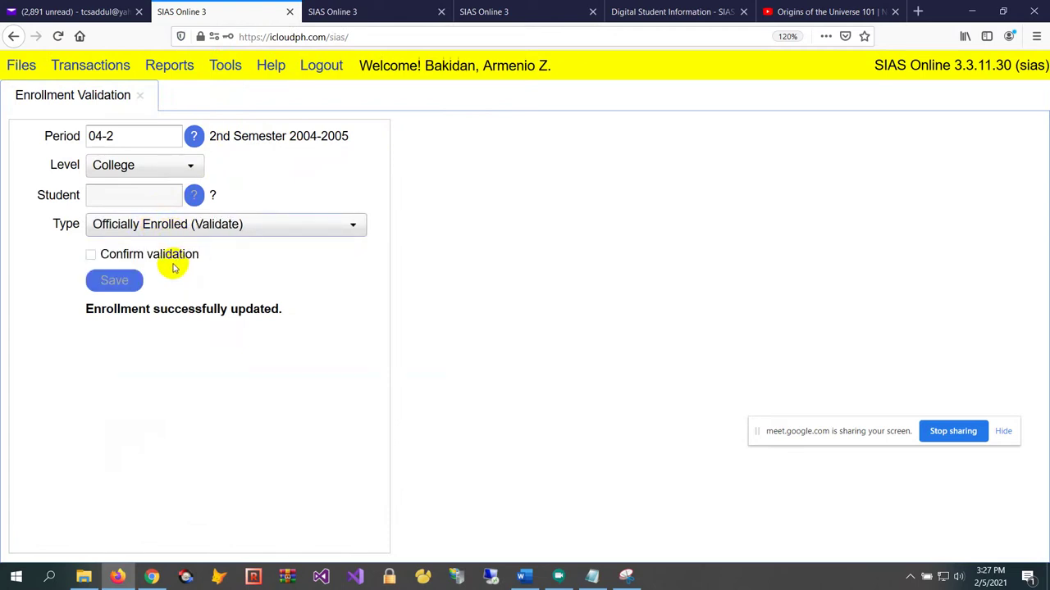
left_click(172, 254)
left_click(481, 345)
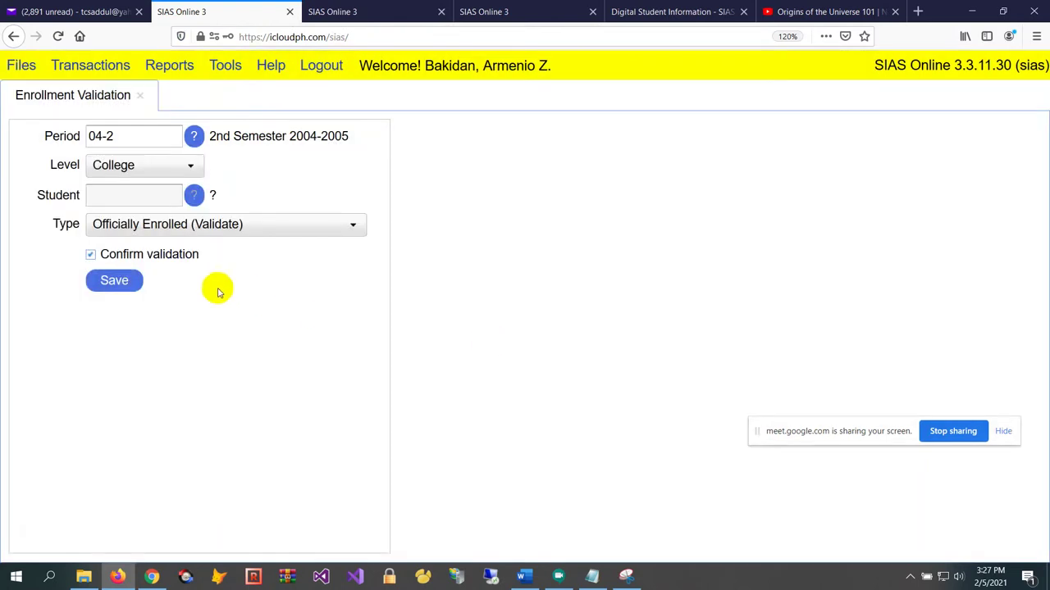
left_click(128, 287)
Switch to the student's session and open its Transactions menu
left_click(369, 10)
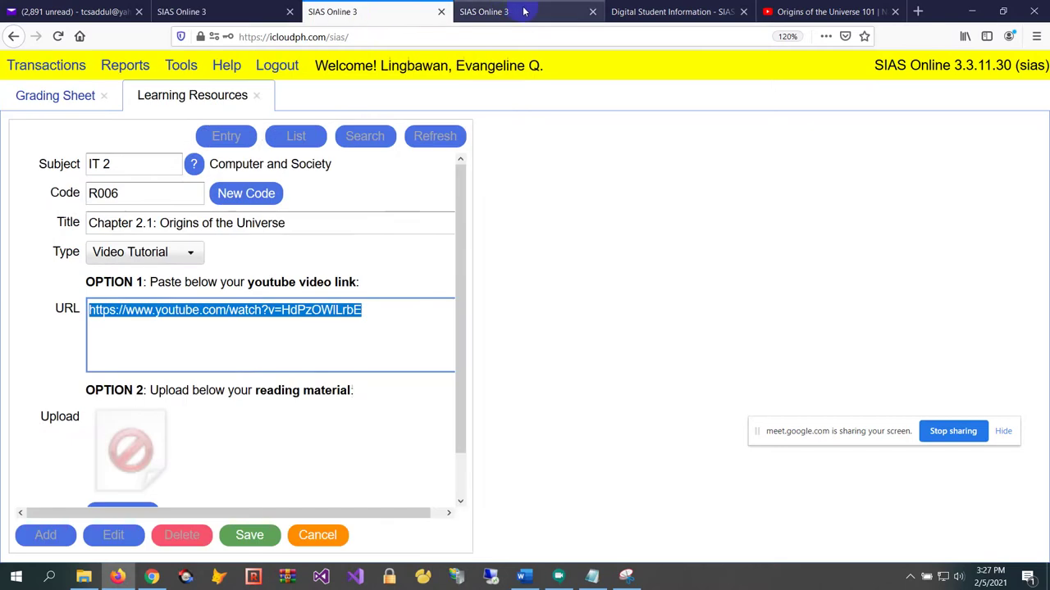
left_click(469, 12)
left_click(72, 67)
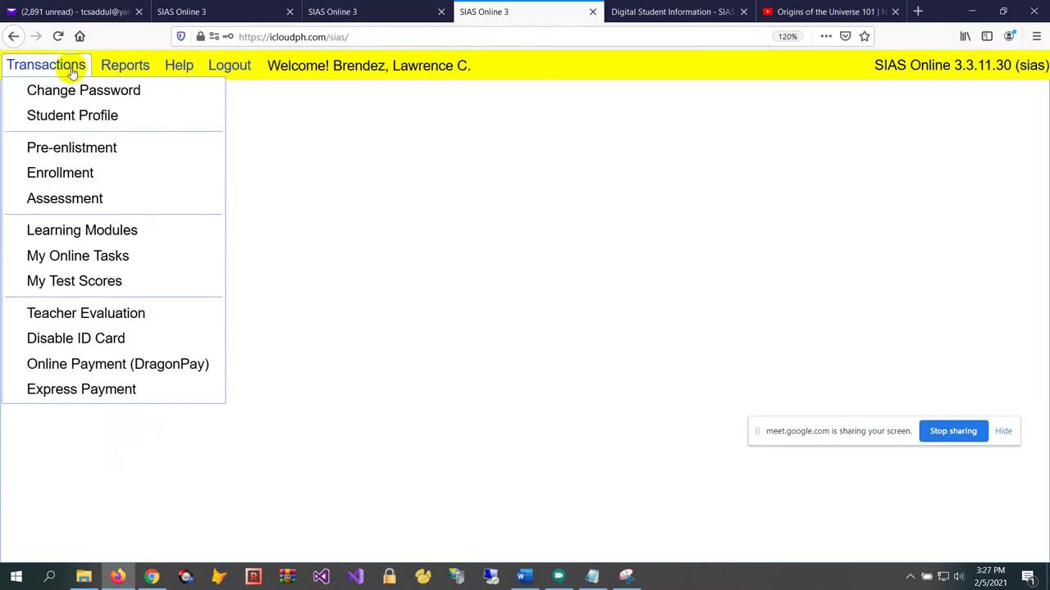
Open Learning Modules, choose Computer and Society, and scroll through its listed chapters
left_click(164, 231)
left_click(265, 141)
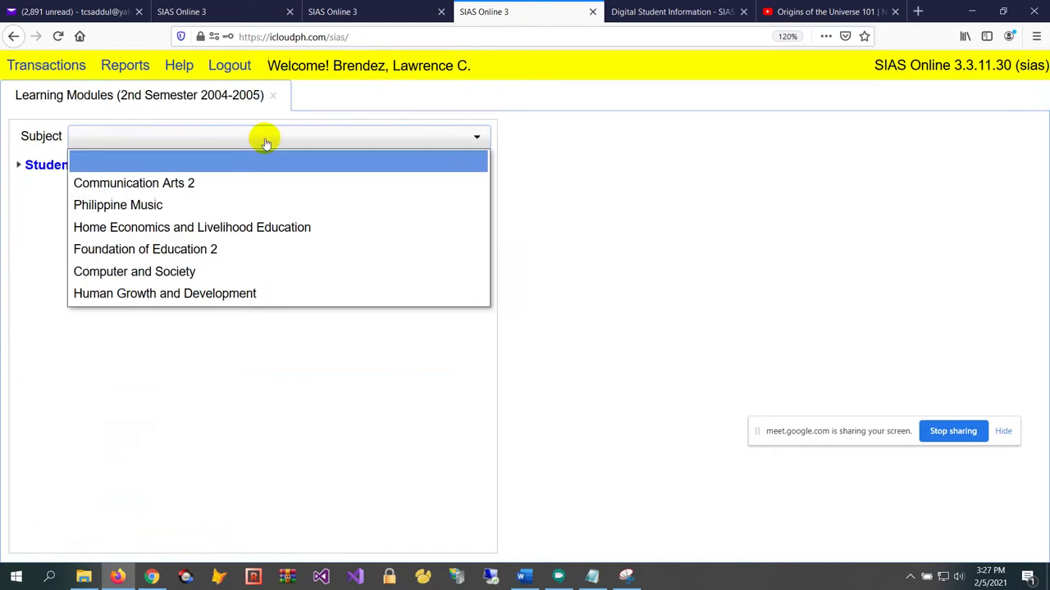
left_click(244, 272)
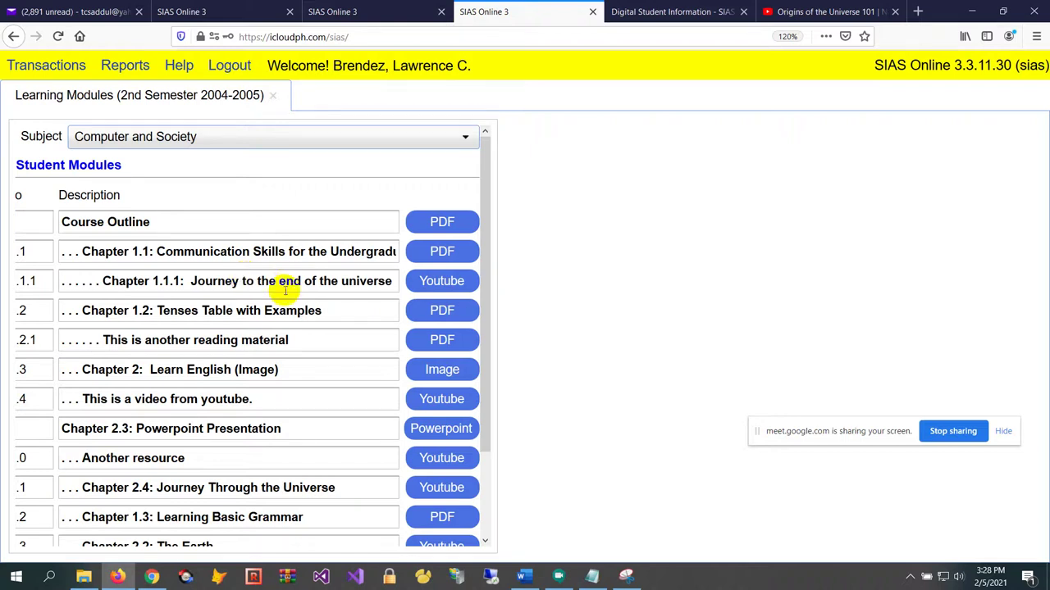
scroll(285, 291, "down", 3)
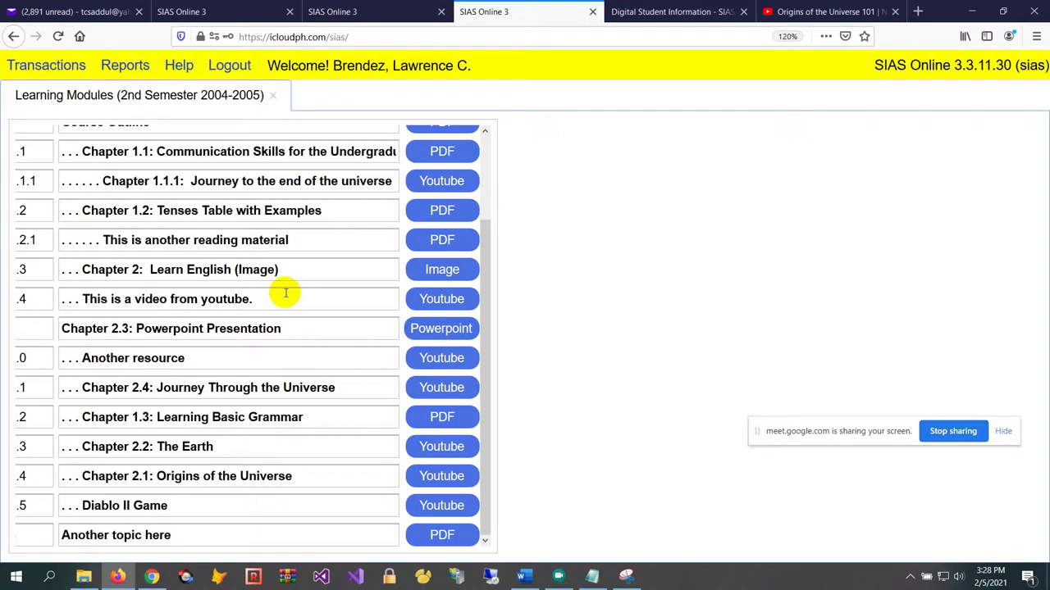
scroll(316, 299, "up", 3)
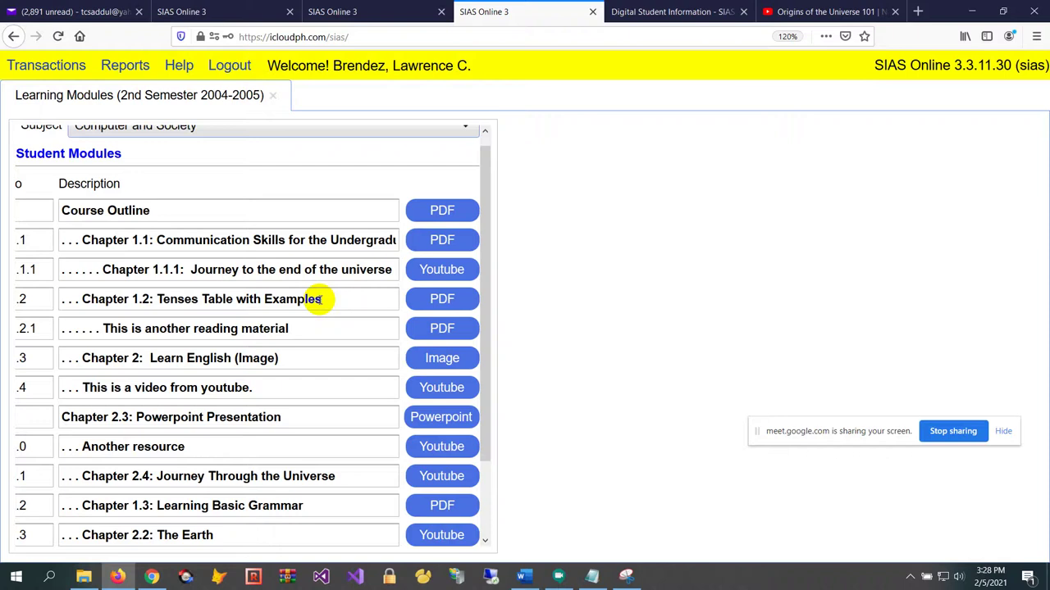
scroll(322, 299, "up", 1)
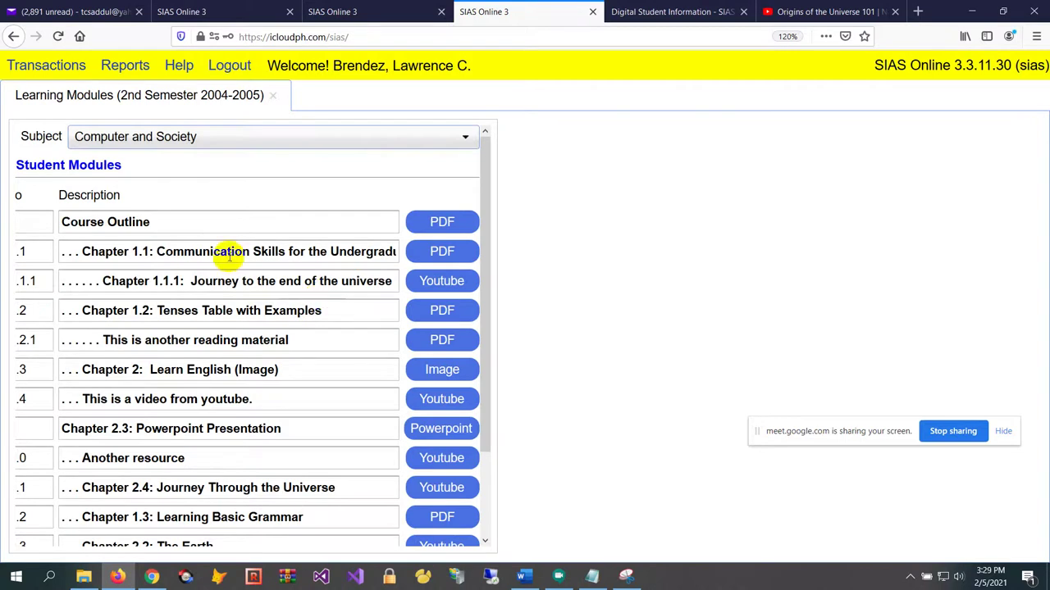
scroll(347, 300, "down", 3)
scroll(366, 222, "up", 3)
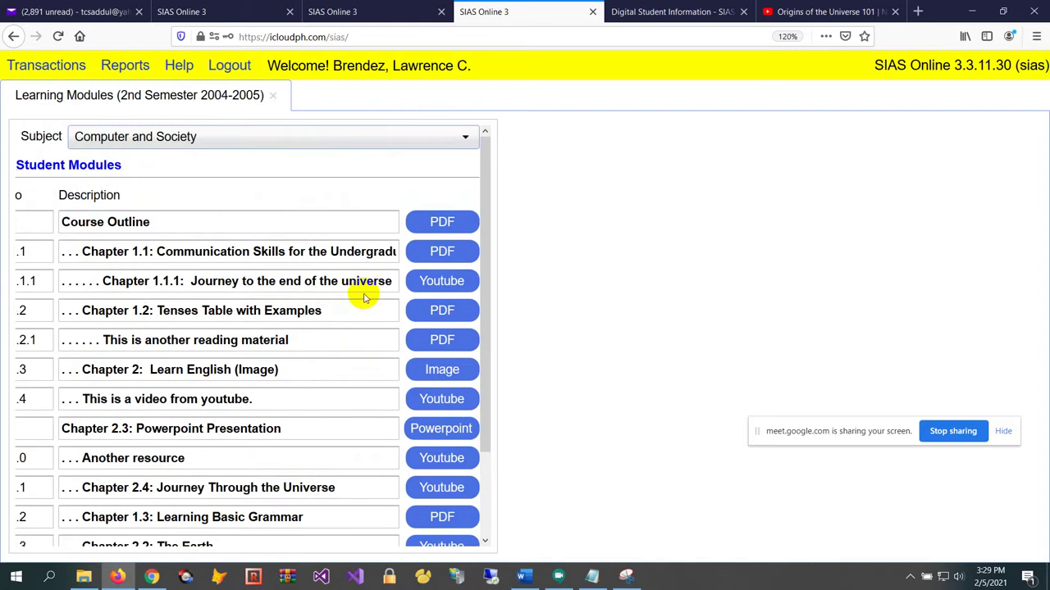
scroll(381, 418, "down", 3)
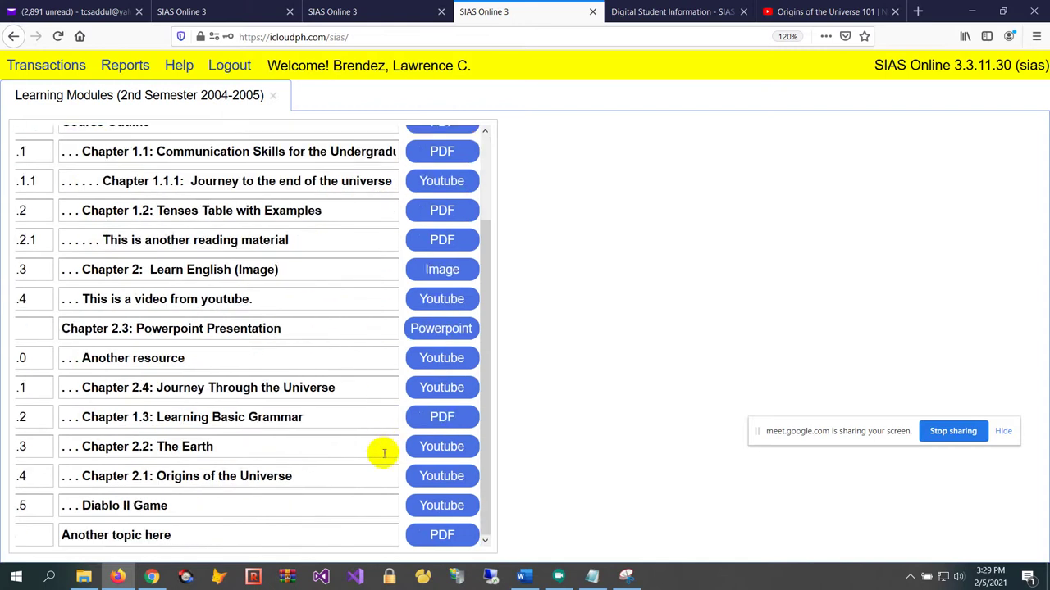
scroll(385, 451, "up", 3)
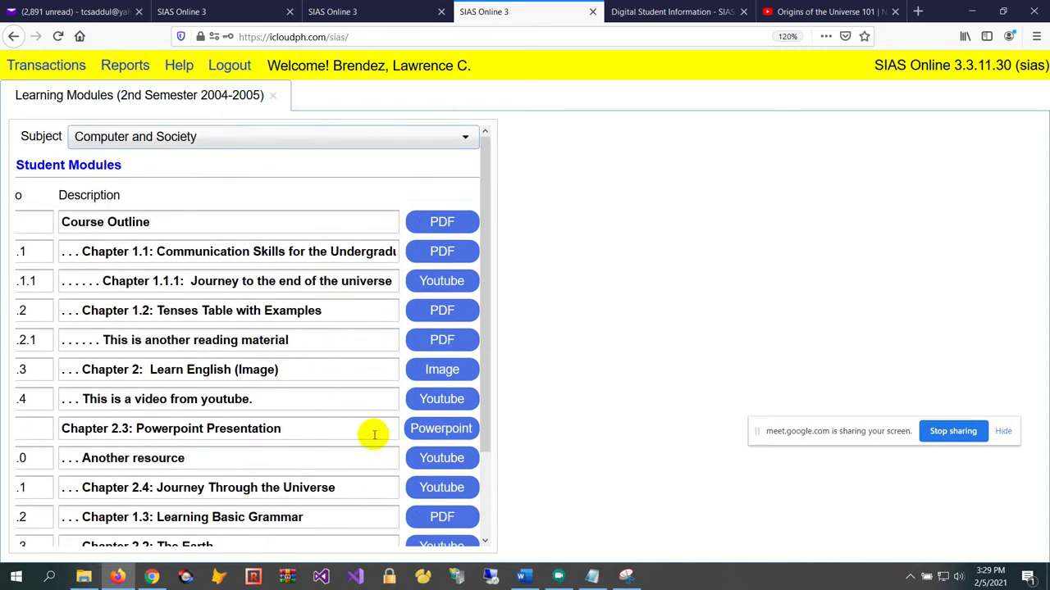
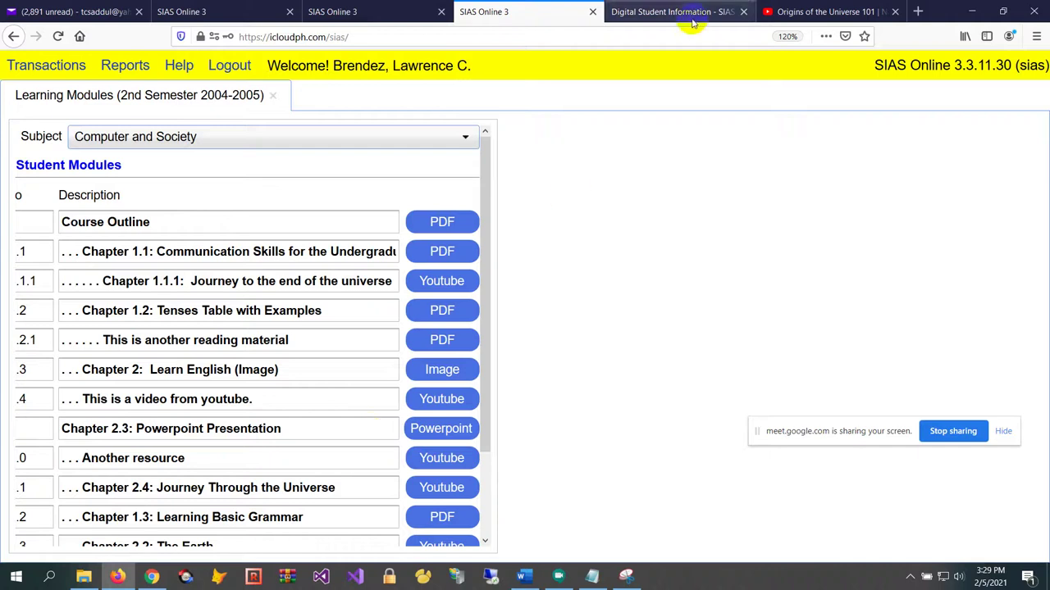
Close the Learning Modules page and show the Transactions menu options
left_click(273, 95)
left_click(45, 66)
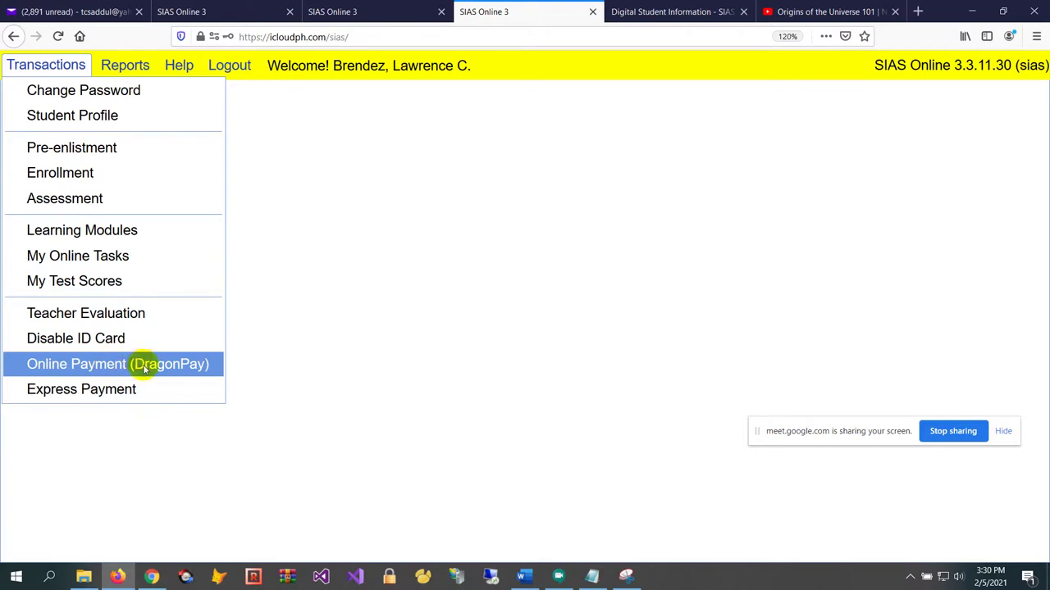
Open Online Payment (DragonPay), which reports FULLY PAID for 2nd Semester 2004-2005
left_click(145, 369)
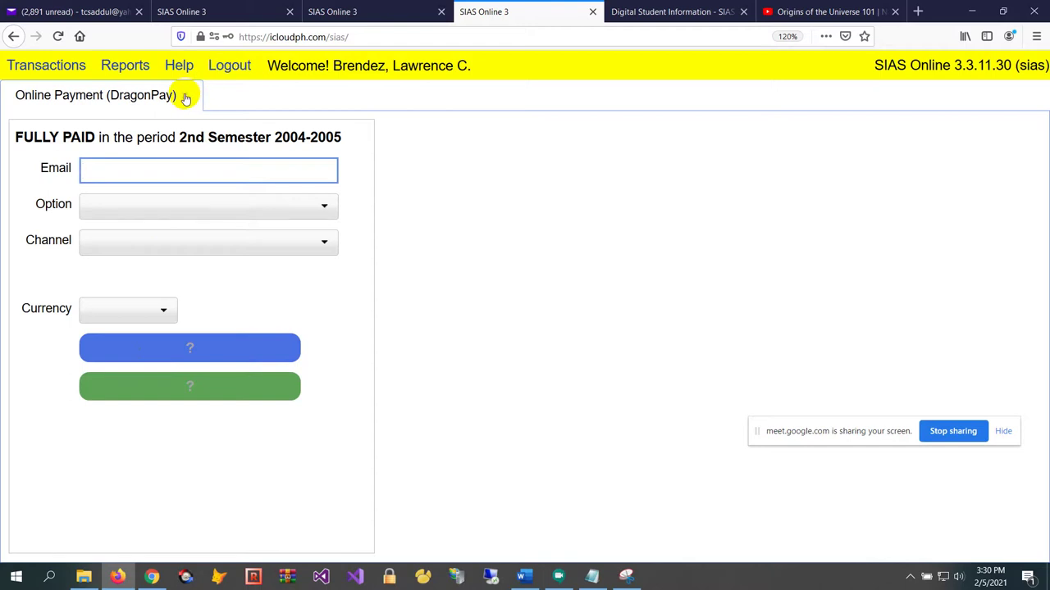
Close the online payment form and reload the SIAS Online site to the role choices
left_click(185, 97)
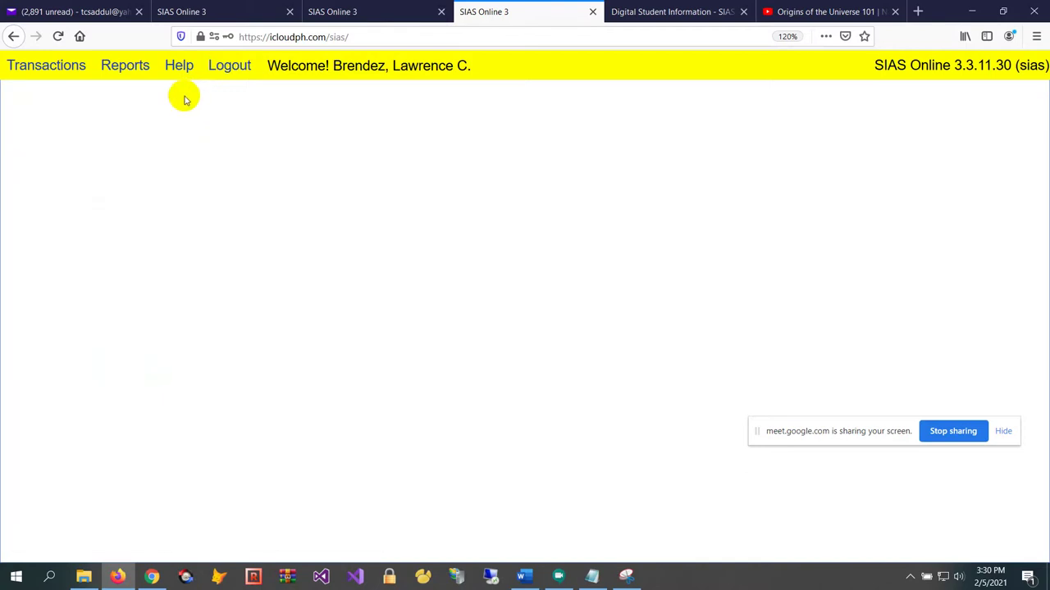
left_click(414, 30)
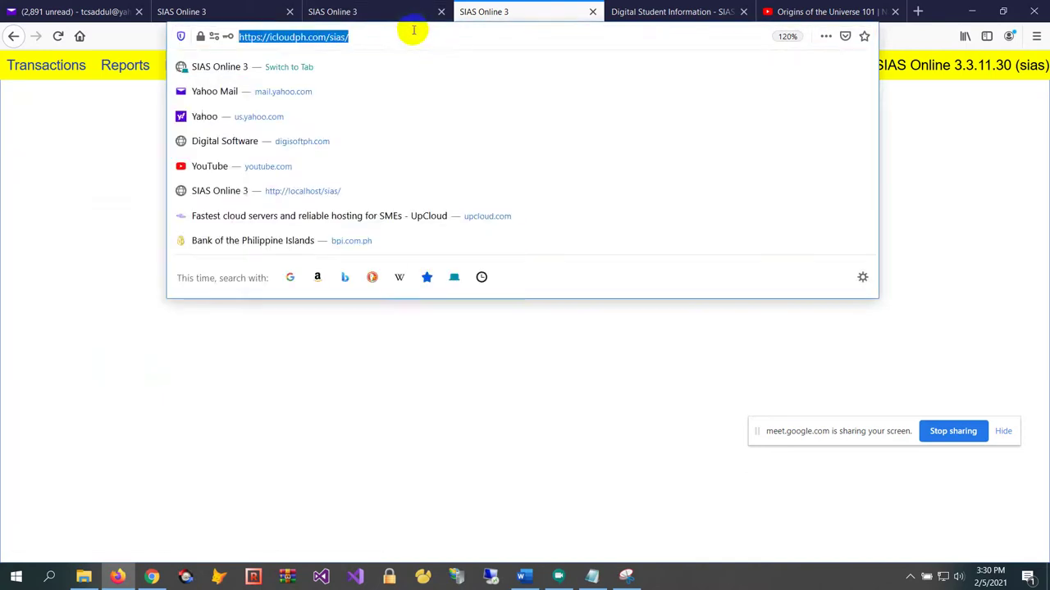
key("Return")
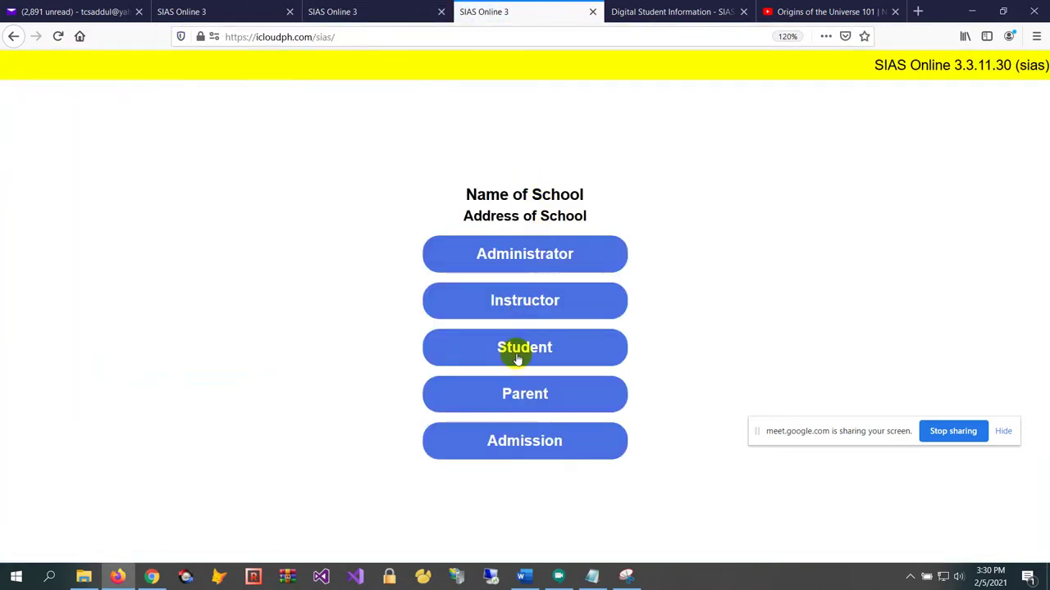
Log in as another student with their user ID and password, then show the Transactions menu
left_click(519, 356)
type("11234567")
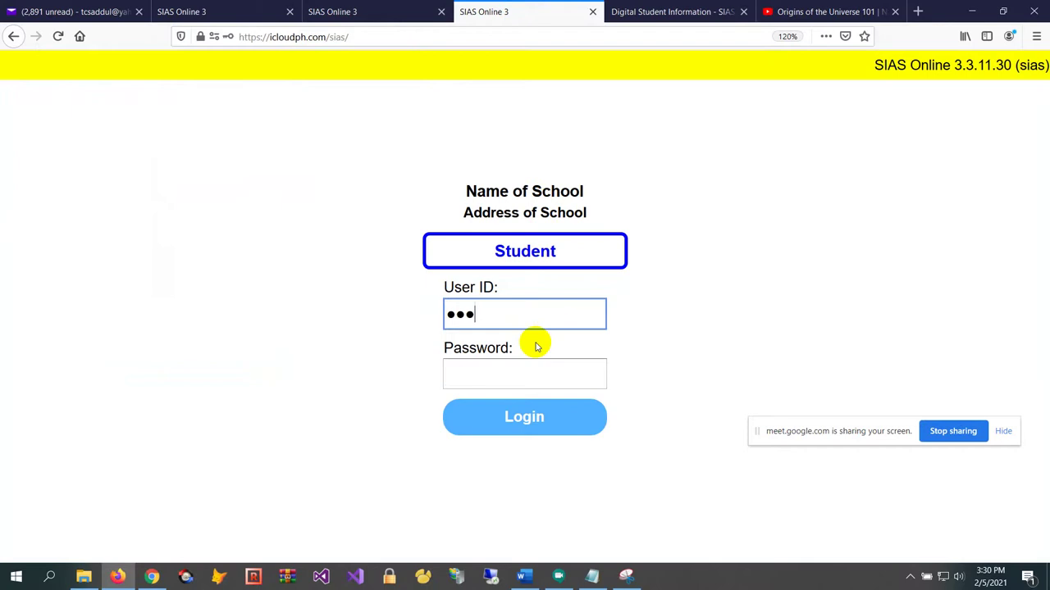
key("Tab")
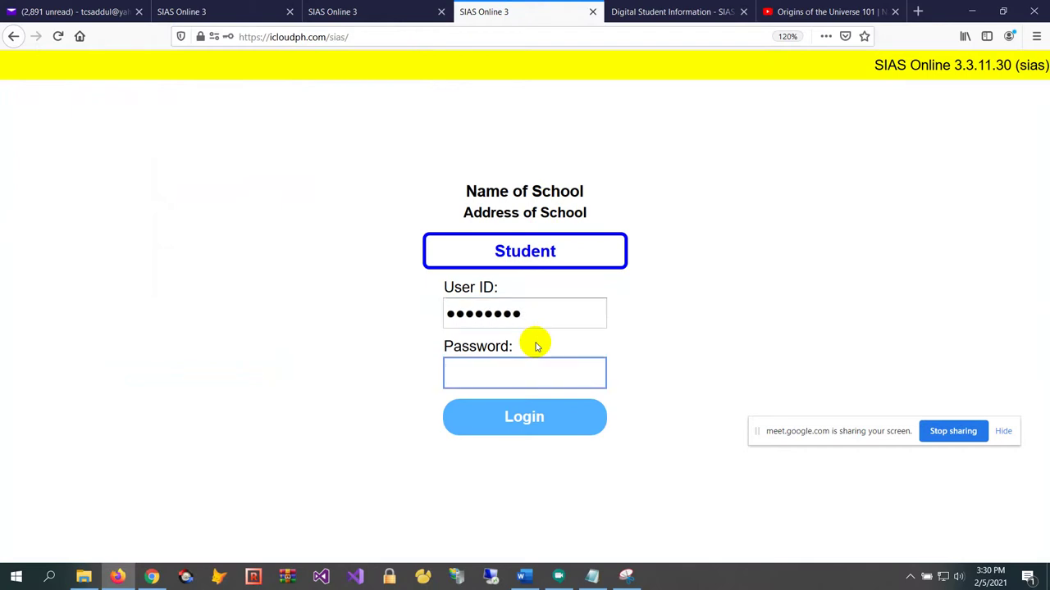
type("1234")
left_click(543, 424)
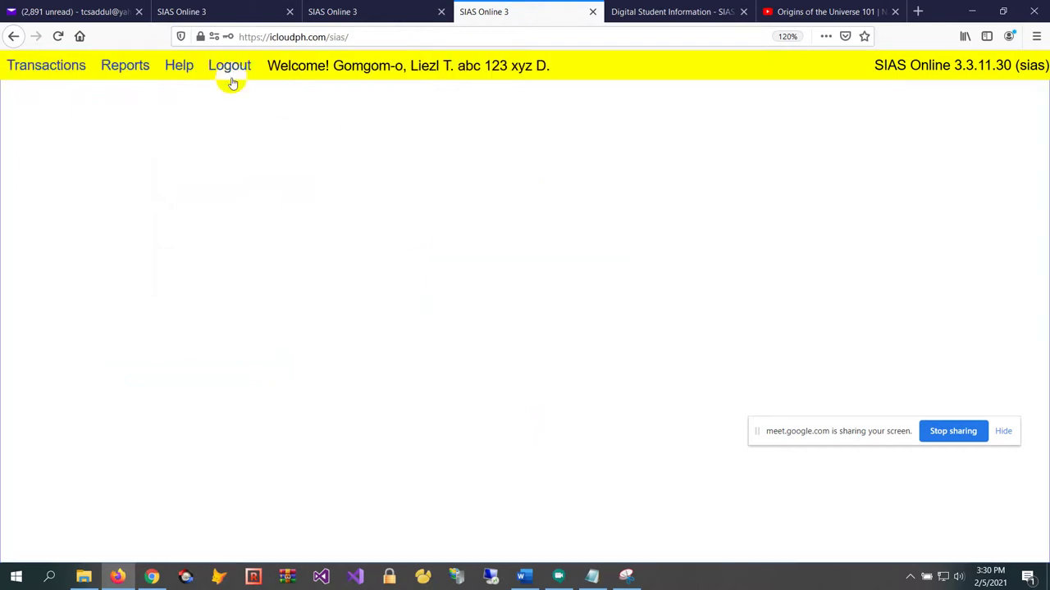
left_click(59, 73)
Review this student's DragonPay form (4,972.00 due, 7,972.50 balance), then return to the staff tab
left_click(116, 361)
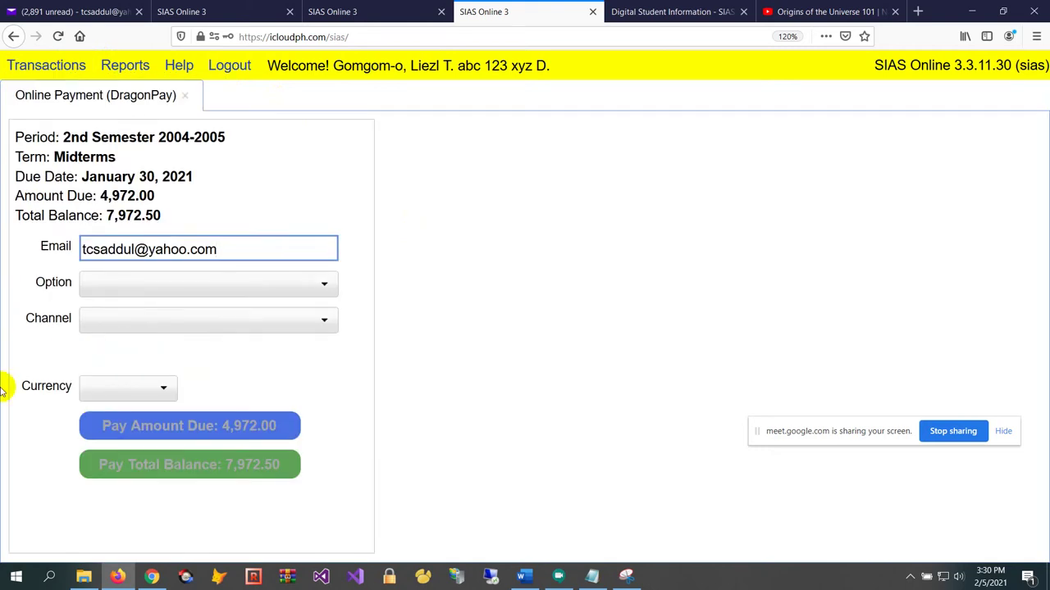
left_click(209, 207)
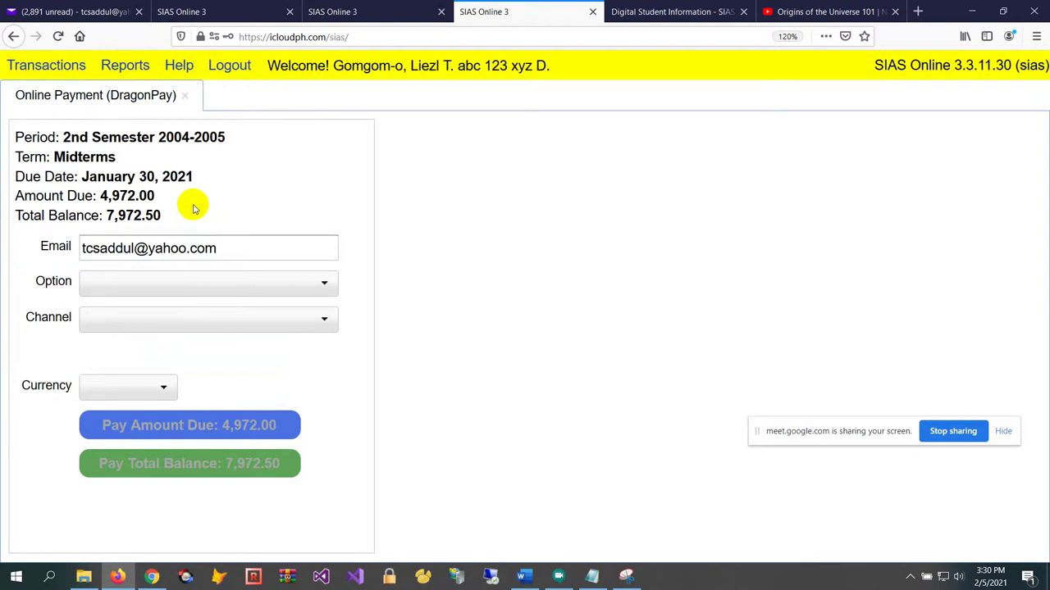
left_click(229, 251)
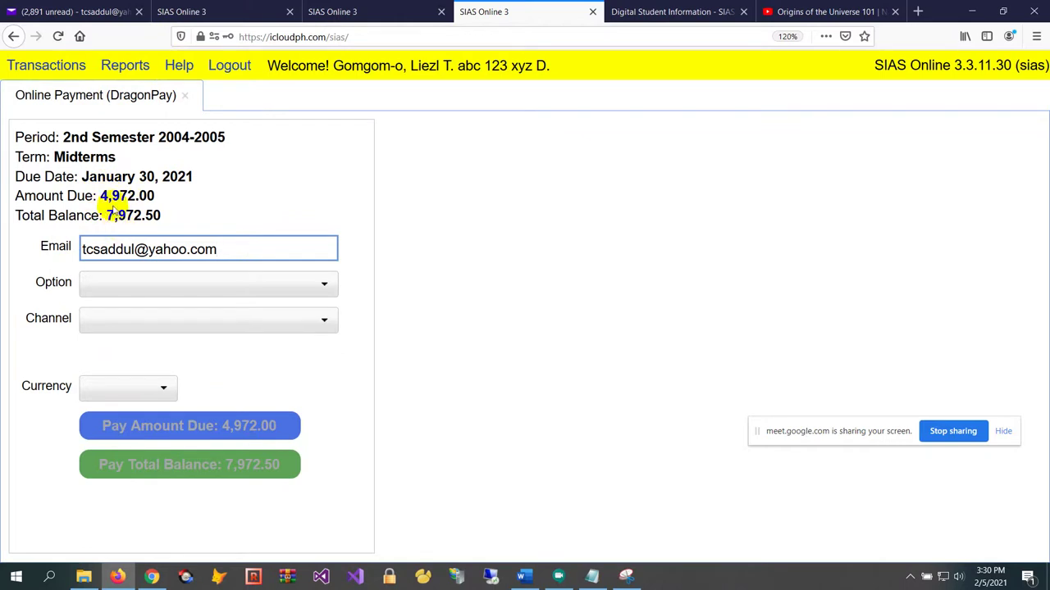
left_click(162, 188)
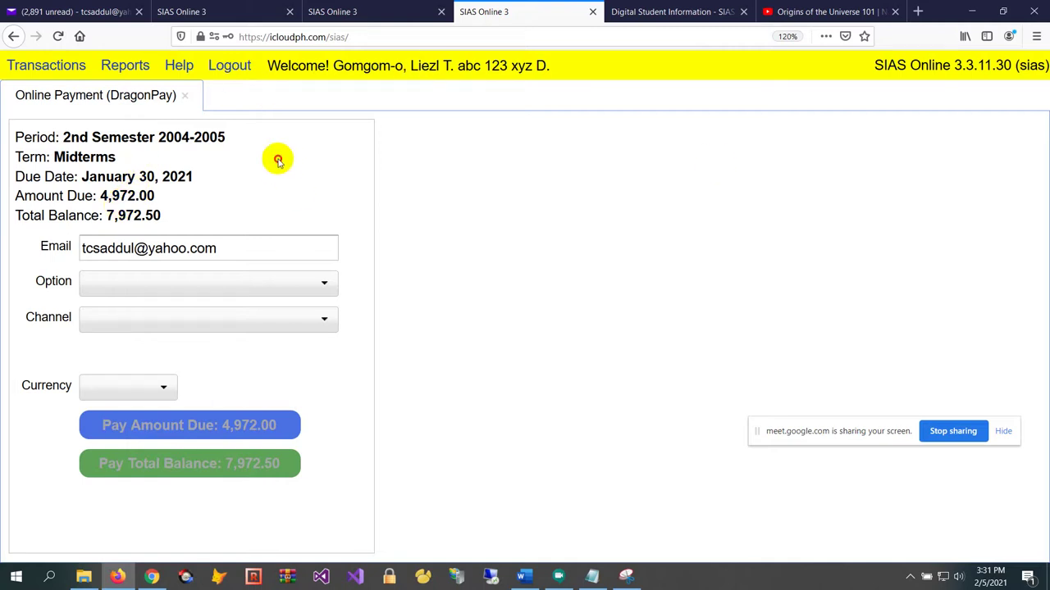
left_click(275, 12)
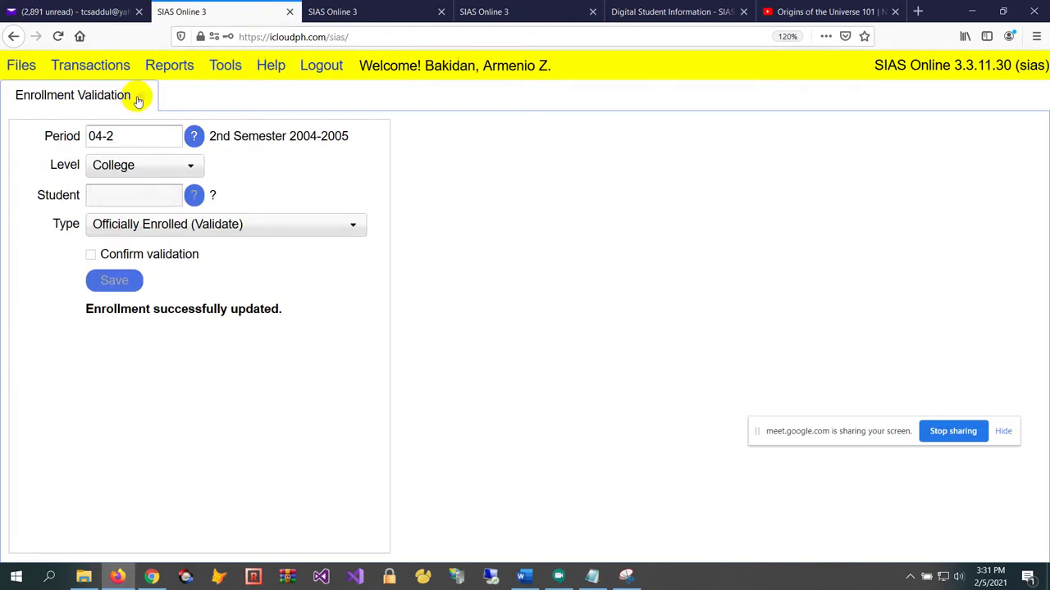
Close Enrollment Validation and load the College record in Files > Accounts > Downpayment Options for editing
left_click(137, 98)
left_click(21, 65)
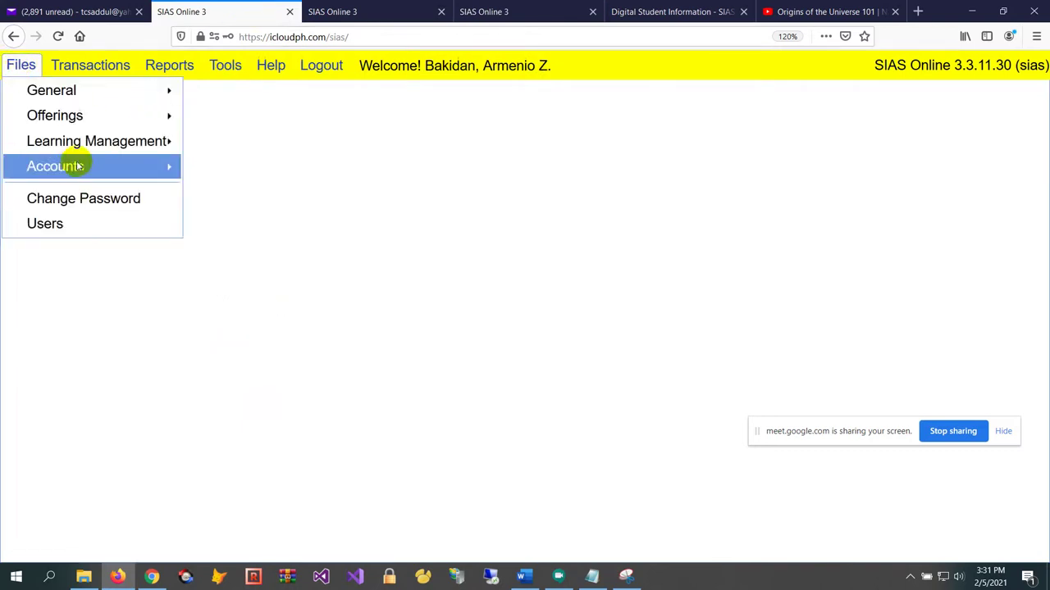
mouse_move(106, 169)
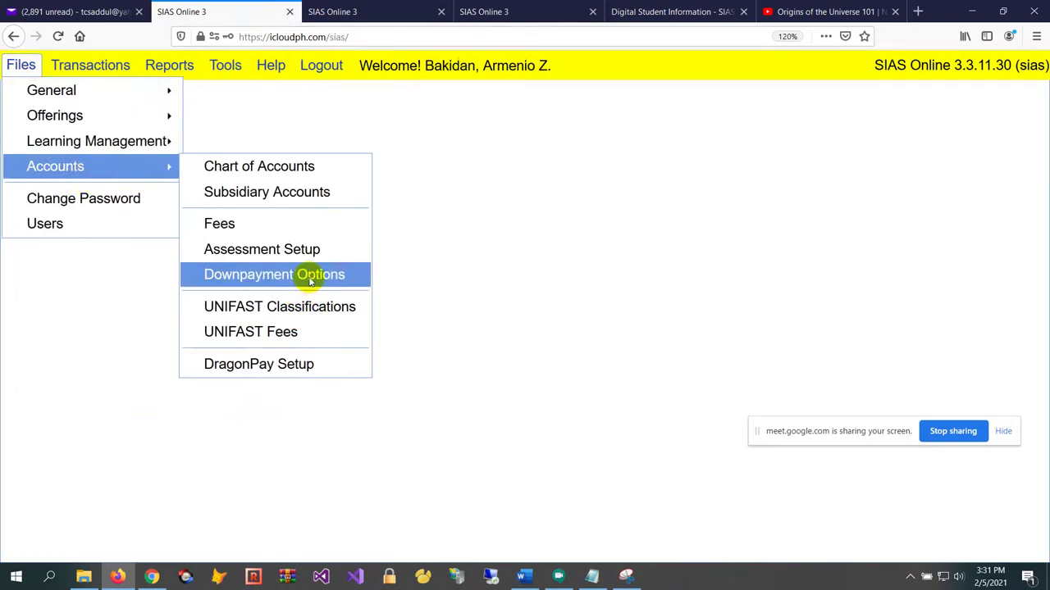
left_click(307, 274)
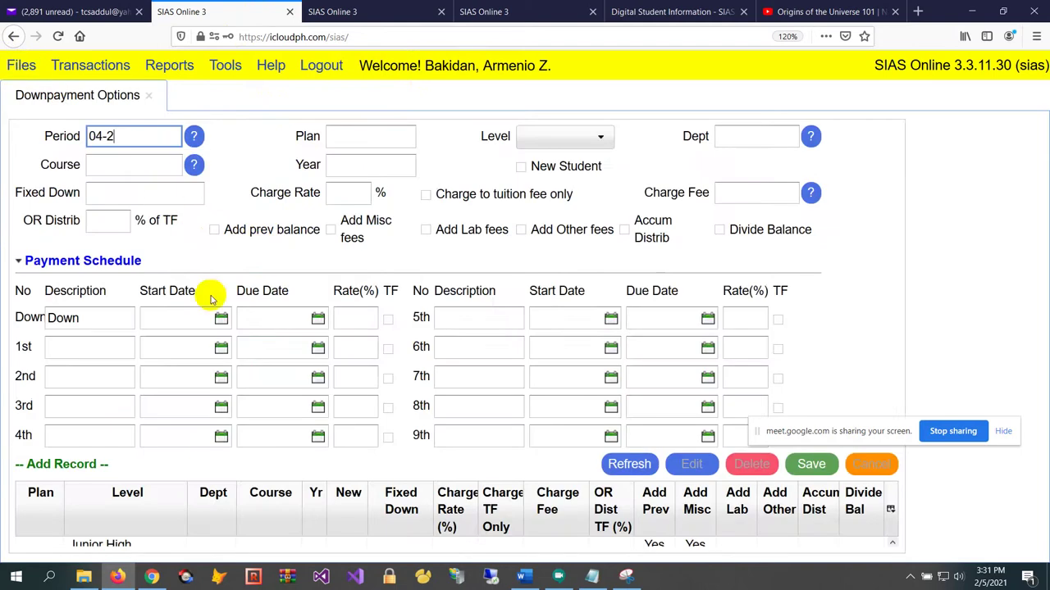
key("ctrl+minus")
key("ctrl+minus")
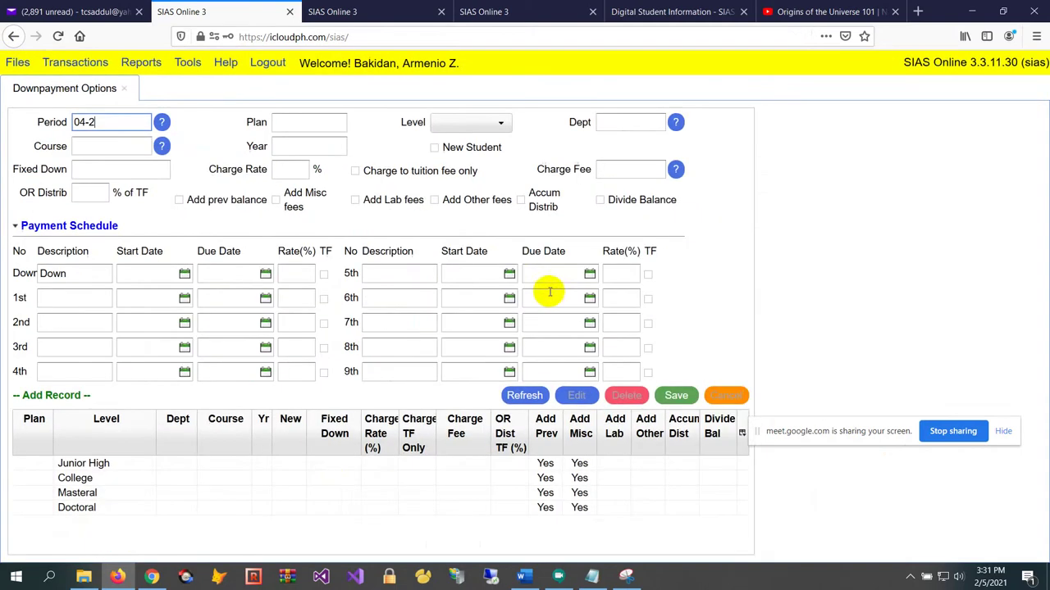
key("ctrl+plus")
left_click(331, 532)
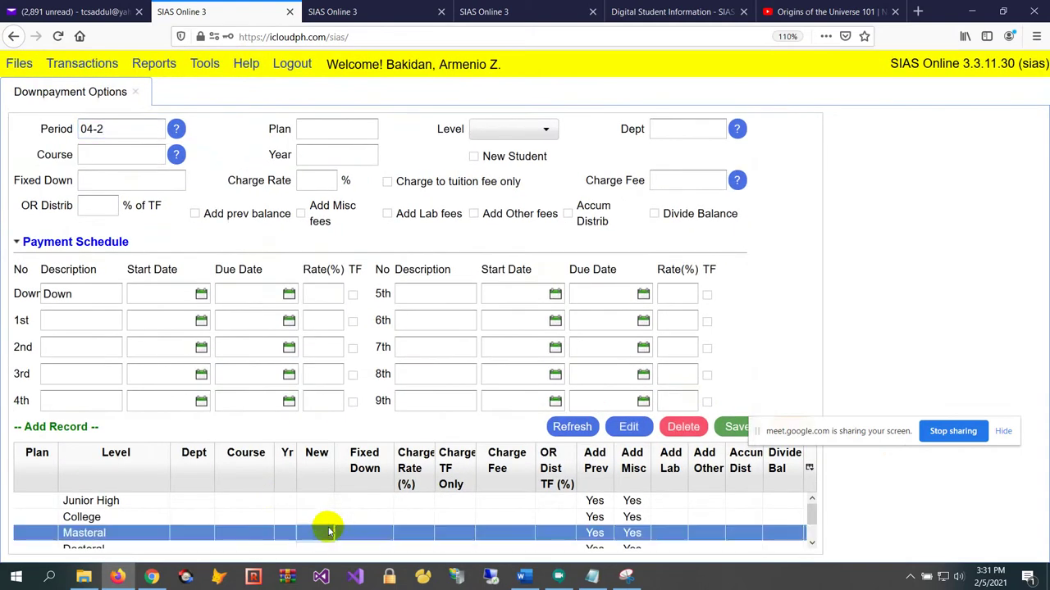
left_click(339, 518)
left_click(628, 427)
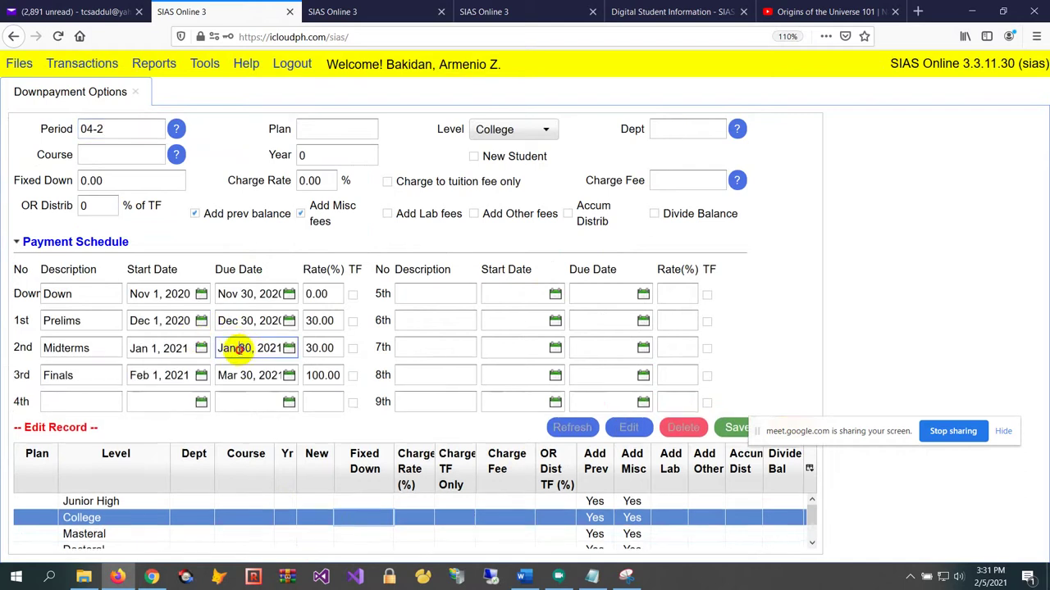
Inspect the College due dates and the Prelims 30.00, Midterms 30.00 and Finals 100.00 rates
double_click(244, 348)
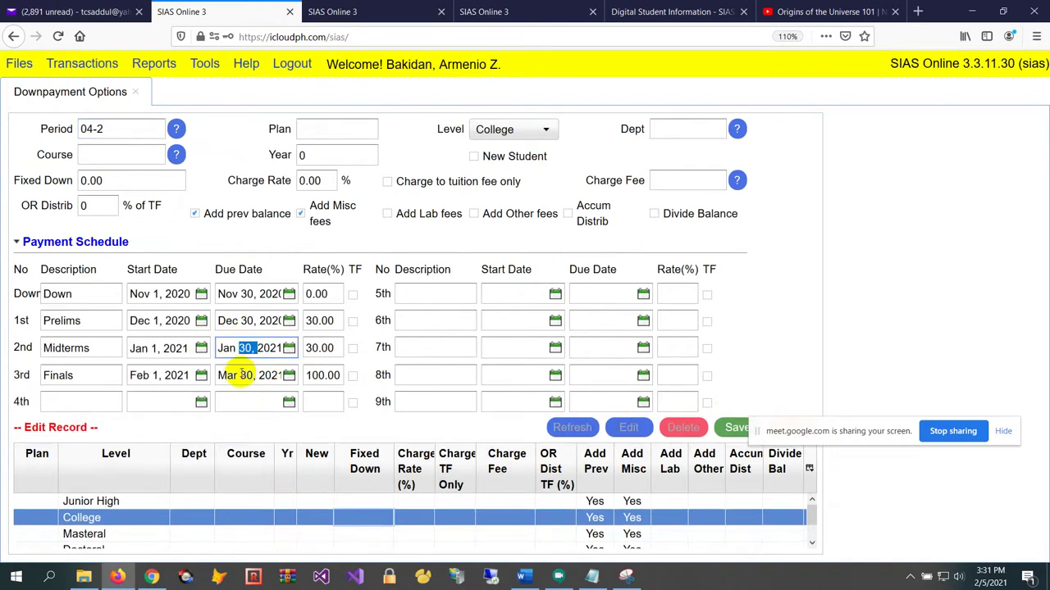
left_click_drag(238, 375, 269, 347)
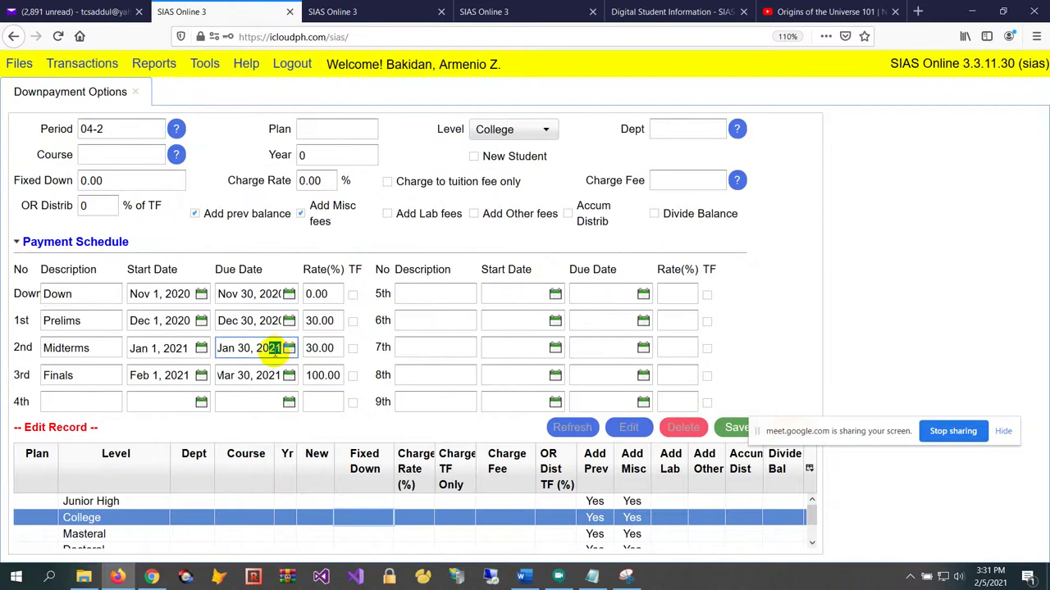
double_click(320, 322)
double_click(321, 348)
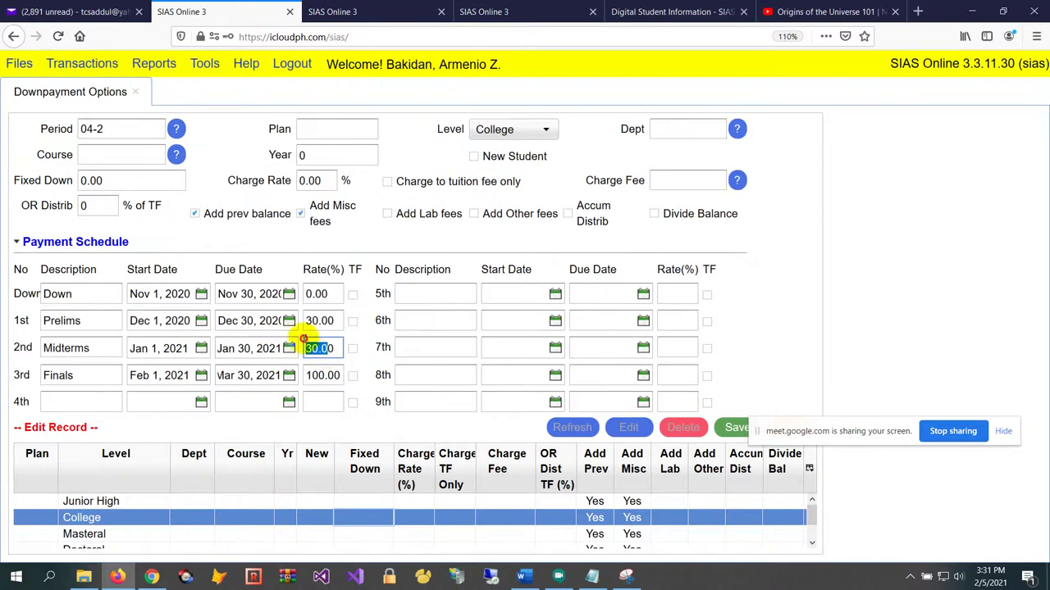
double_click(322, 375)
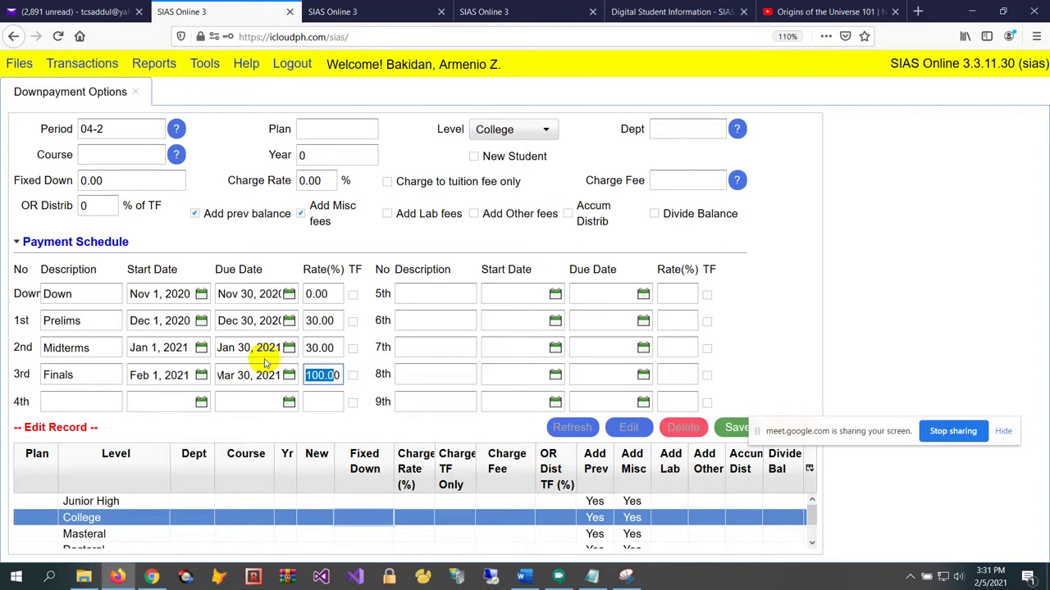
left_click(336, 348)
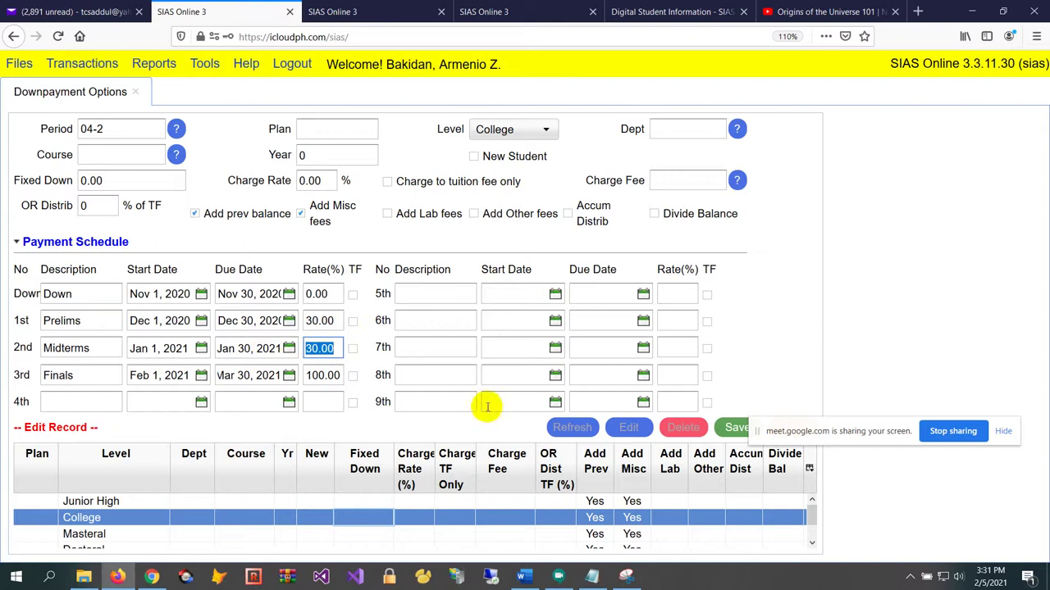
left_click(392, 11)
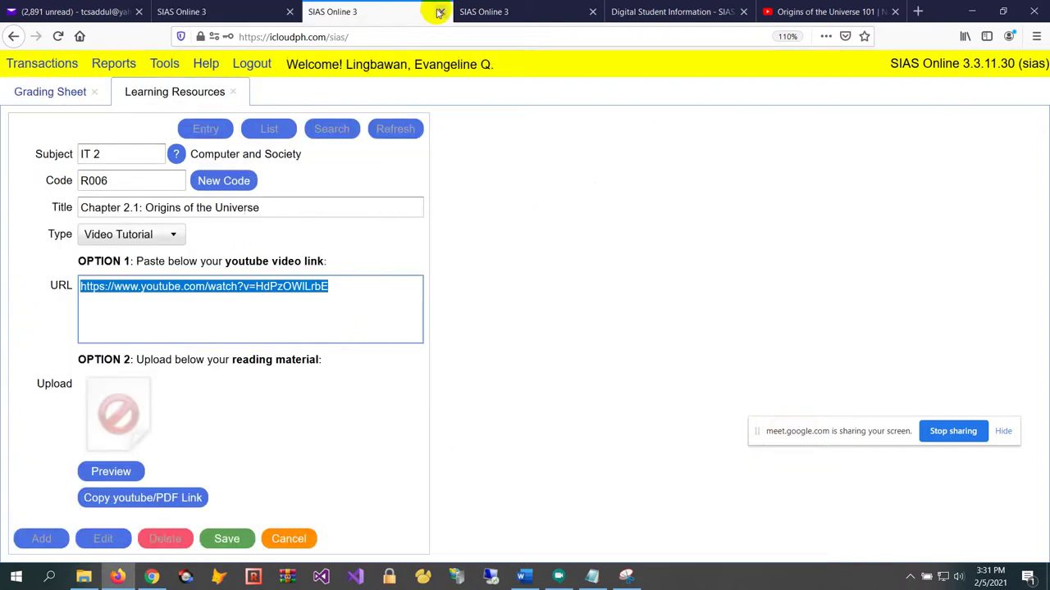
On the student's payment form, choose Over the Counter Banking and ATM and browse its bank channels
left_click(525, 10)
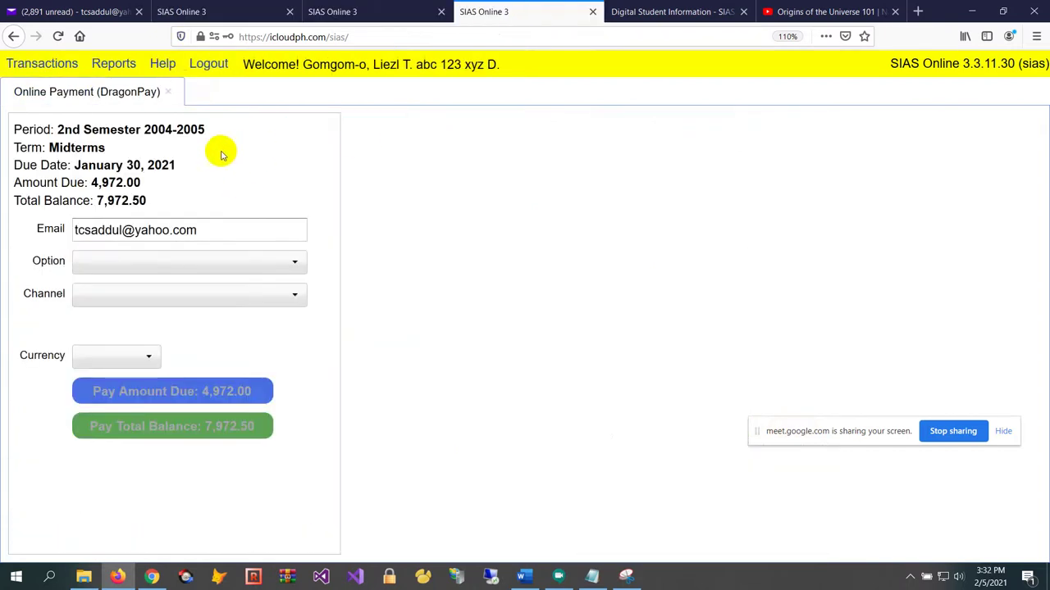
left_click(117, 142)
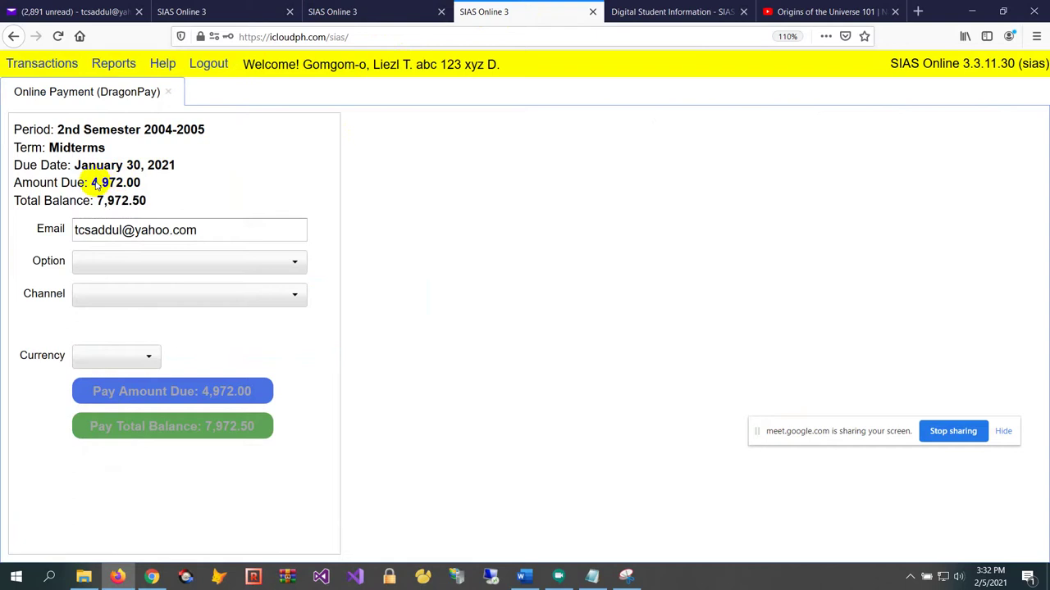
left_click(155, 262)
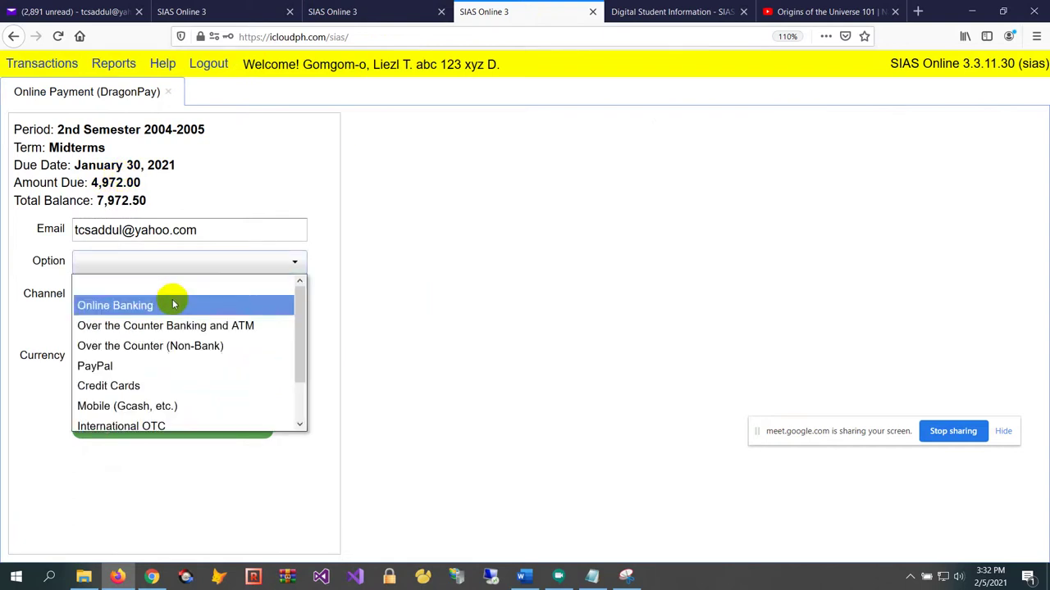
scroll(164, 311, "down", 1)
scroll(179, 342, "up", 1)
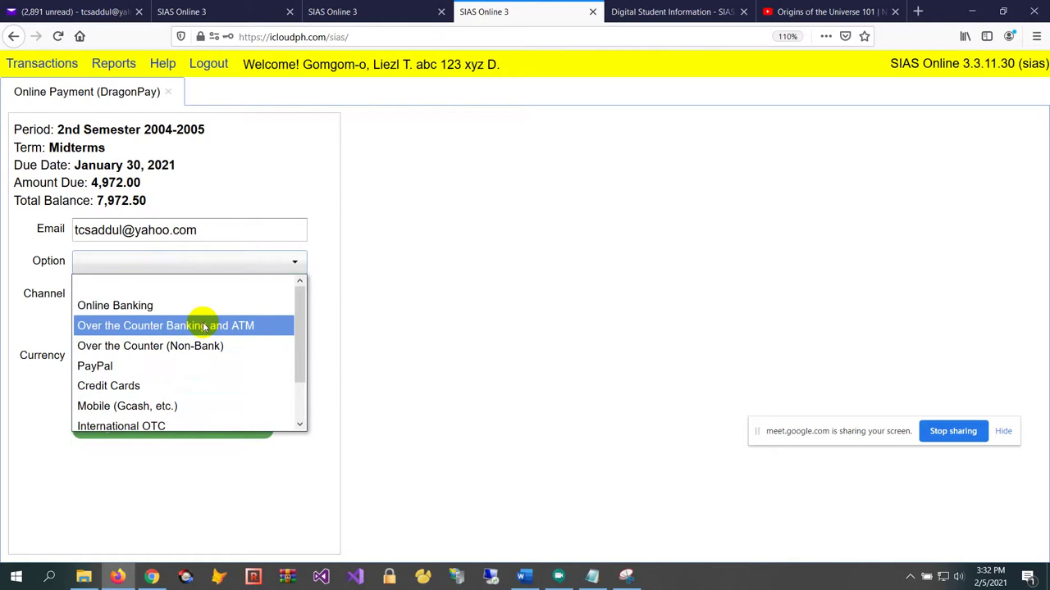
left_click(203, 326)
left_click(194, 297)
scroll(194, 345, "down", 1)
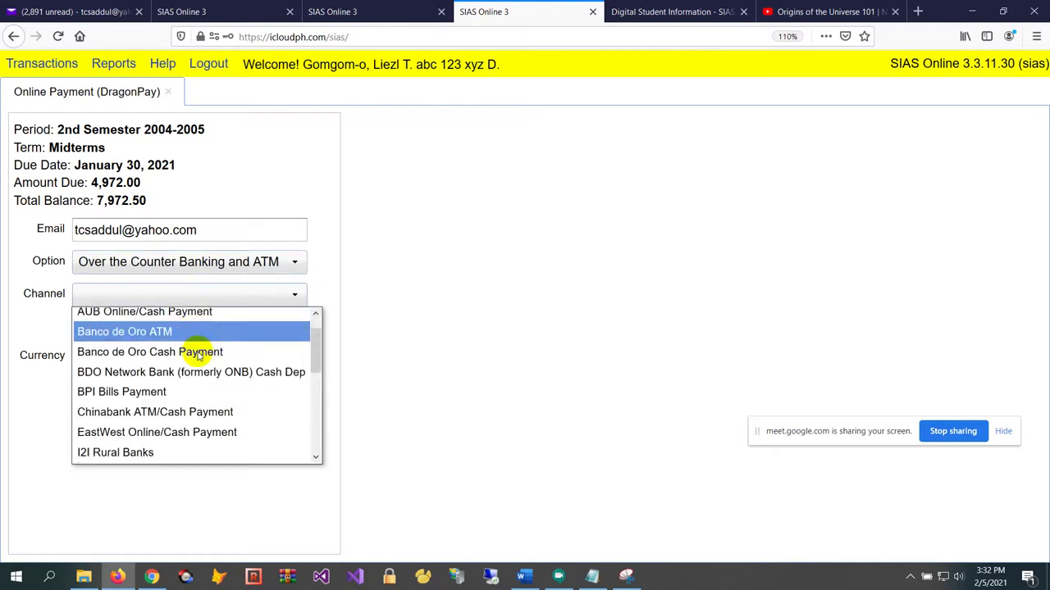
scroll(185, 352, "up", 1)
scroll(182, 349, "down", 2)
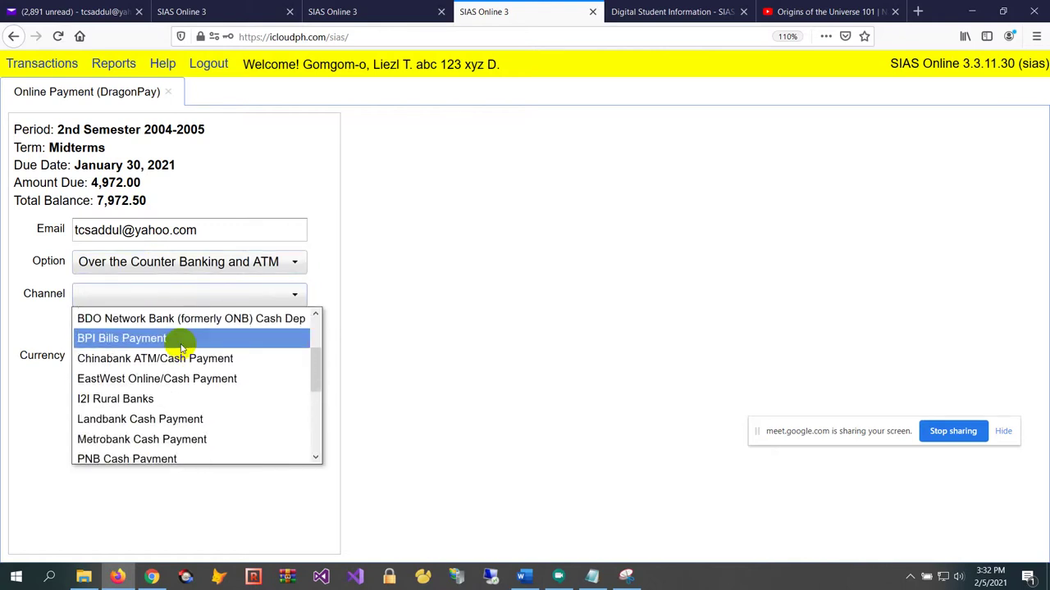
scroll(182, 348, "down", 3)
scroll(182, 348, "up", 1)
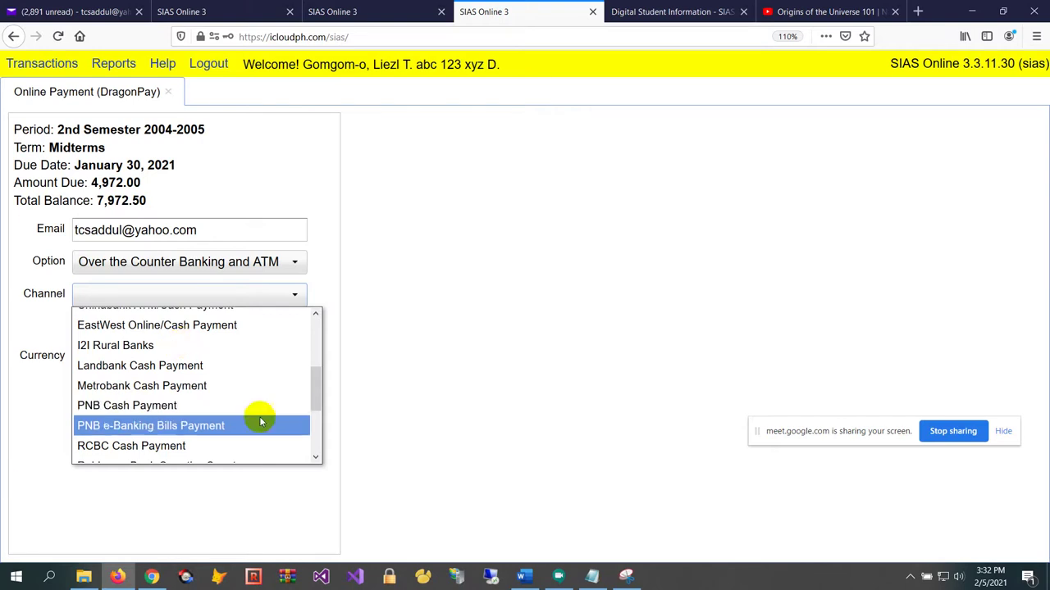
scroll(276, 366, "up", 3)
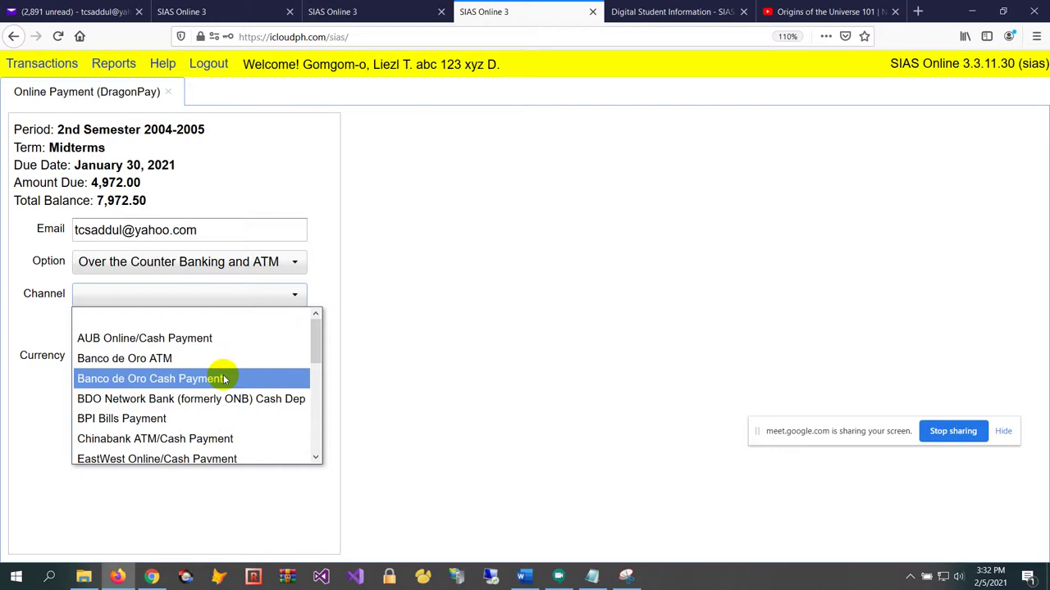
scroll(223, 365, "down", 2)
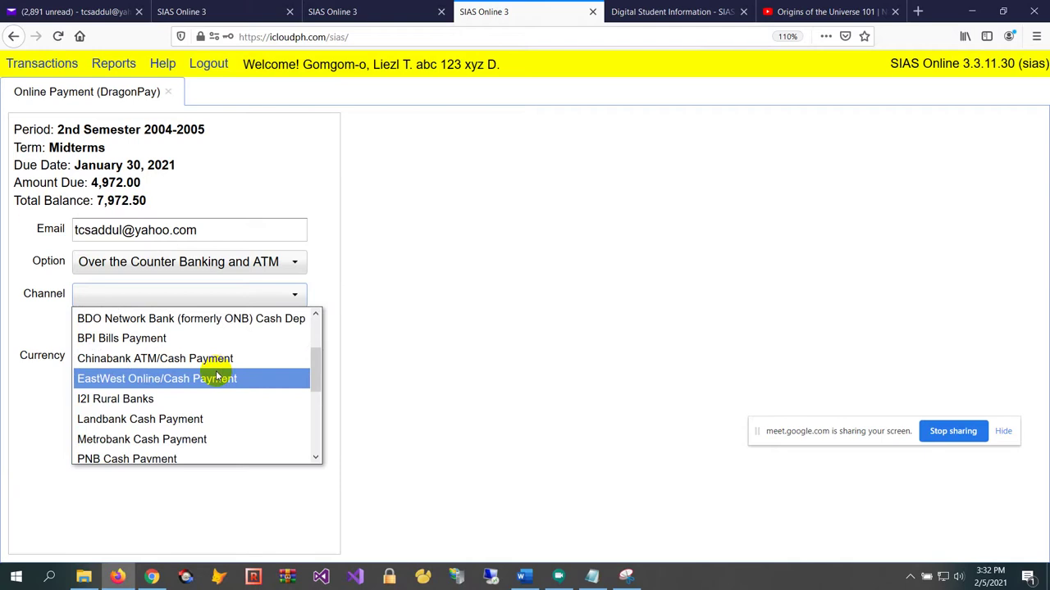
left_click(153, 261)
Switch the payment option to Online Banking and browse its channels
left_click(154, 264)
left_click(154, 301)
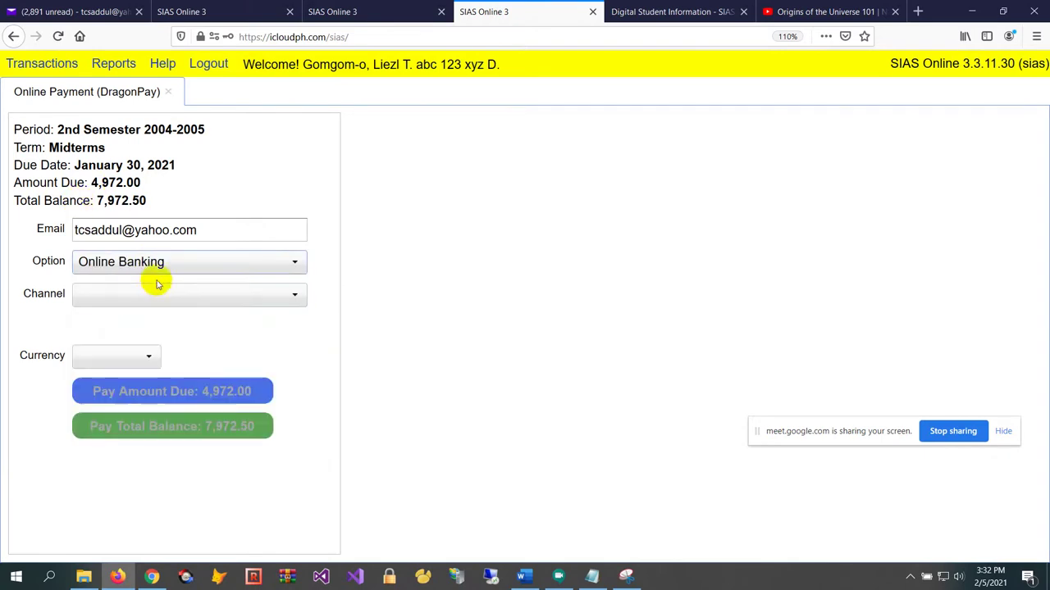
left_click(167, 293)
scroll(175, 332, "down", 1)
scroll(176, 336, "down", 1)
scroll(181, 311, "up", 3)
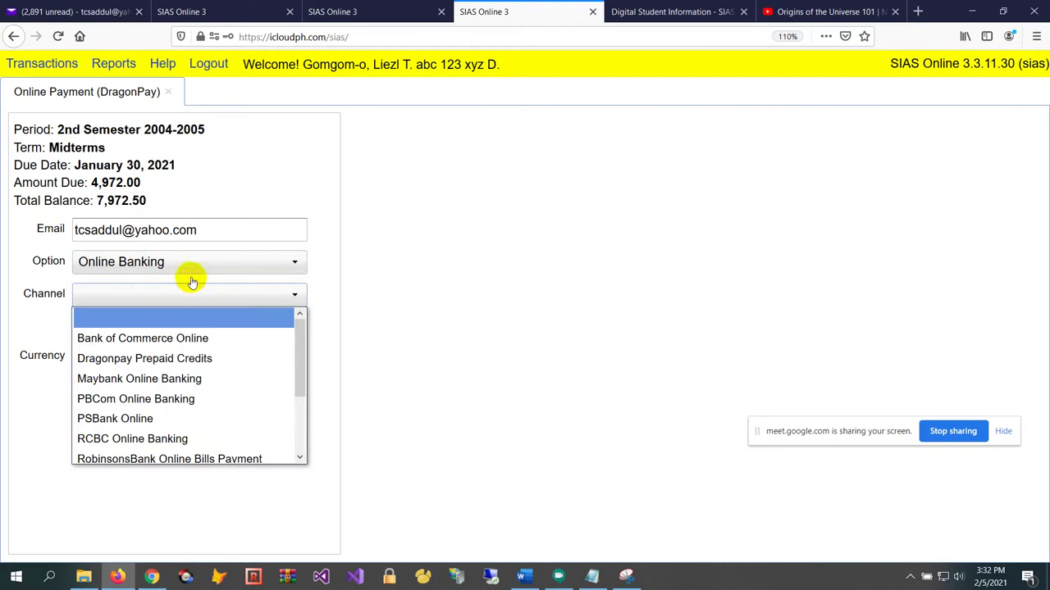
Switch the payment option to Over the Counter (Non-Bank) and browse its channels
left_click(188, 263)
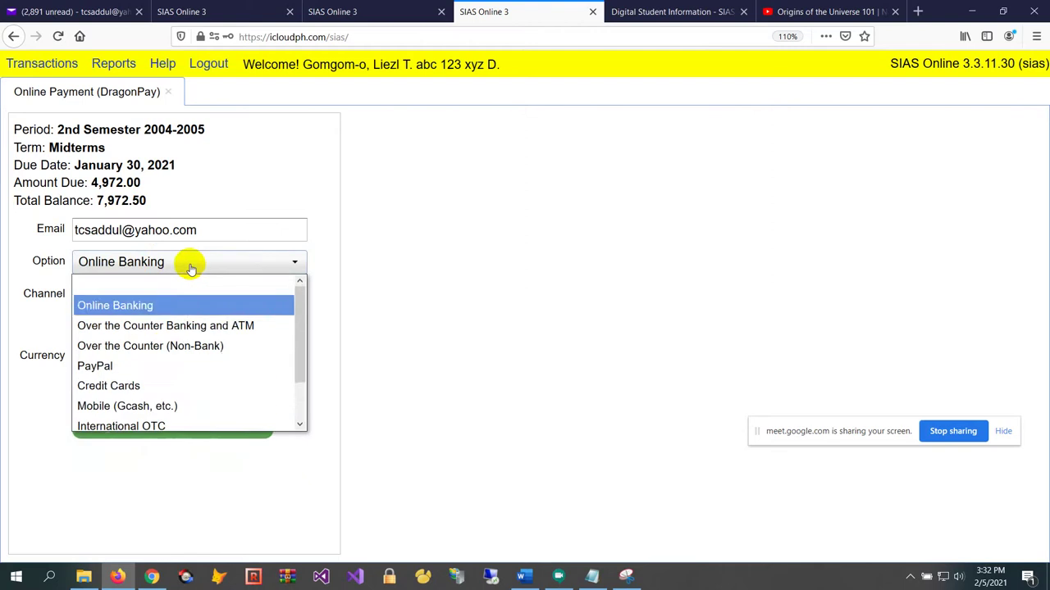
left_click(158, 348)
left_click(202, 292)
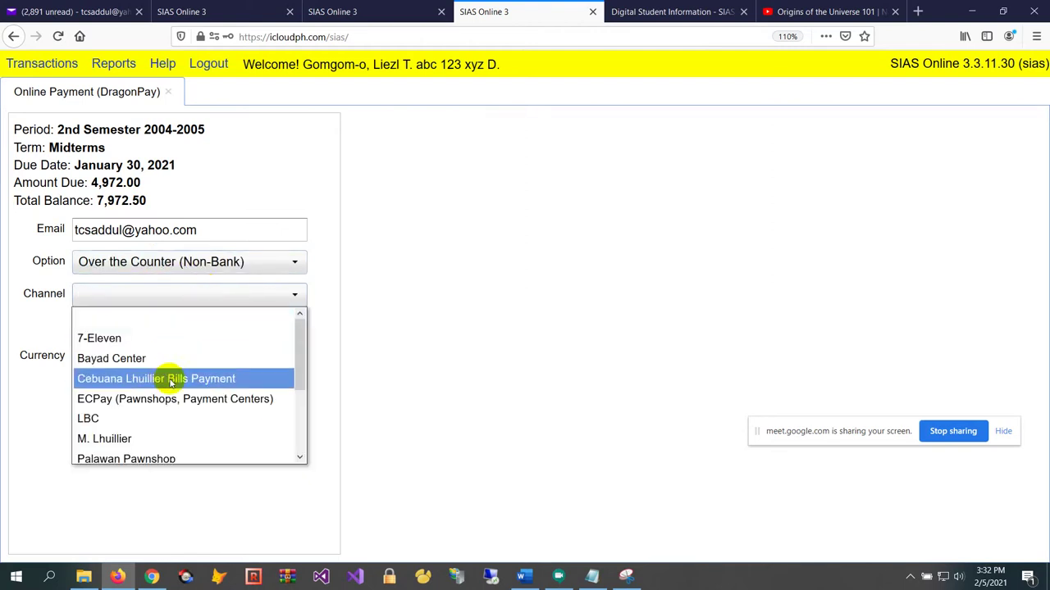
scroll(164, 353, "down", 1)
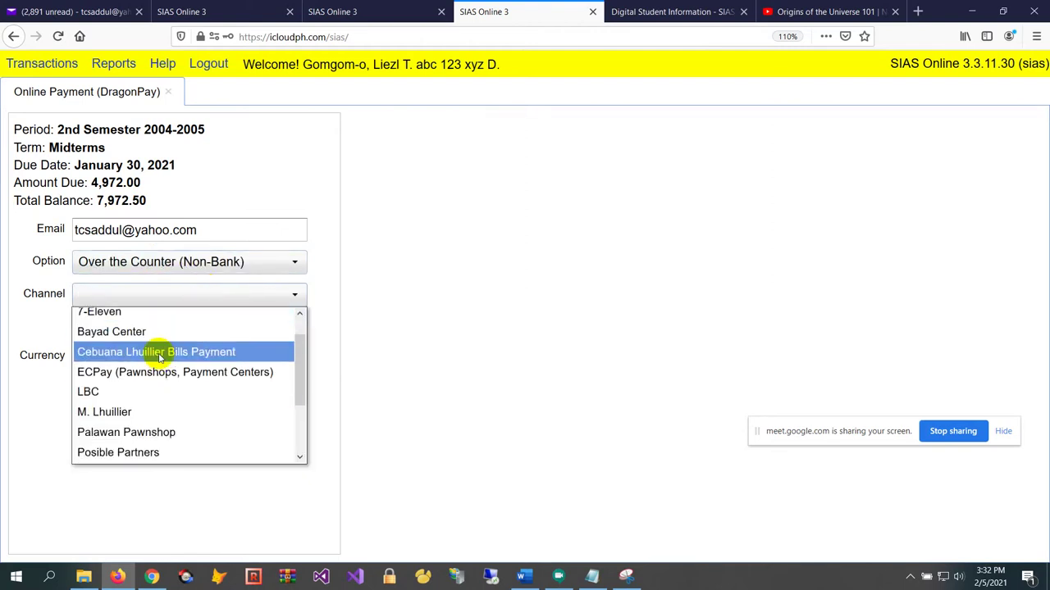
scroll(153, 394, "down", 1)
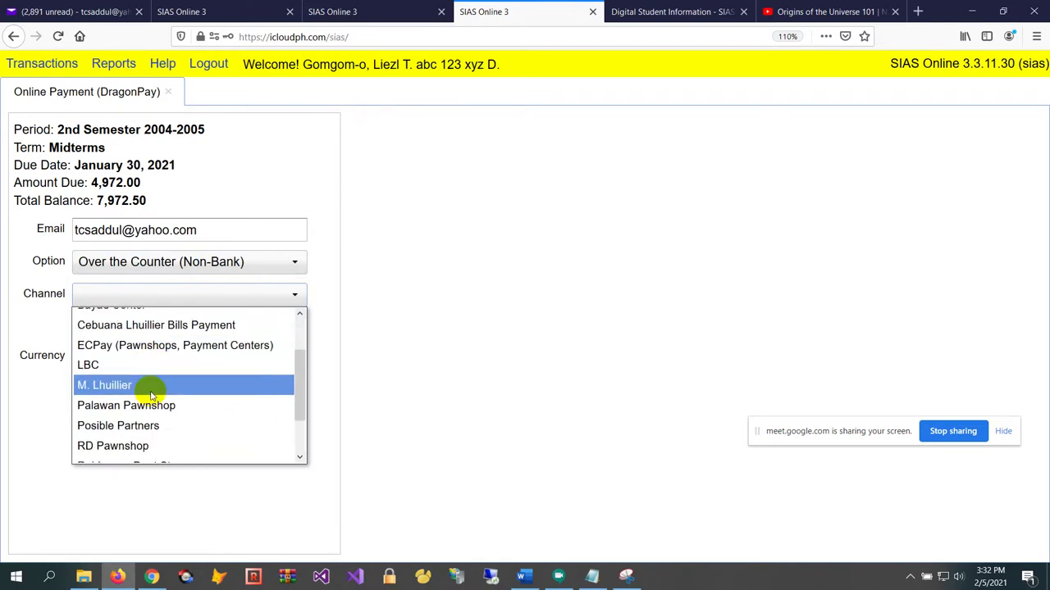
scroll(153, 397, "down", 2)
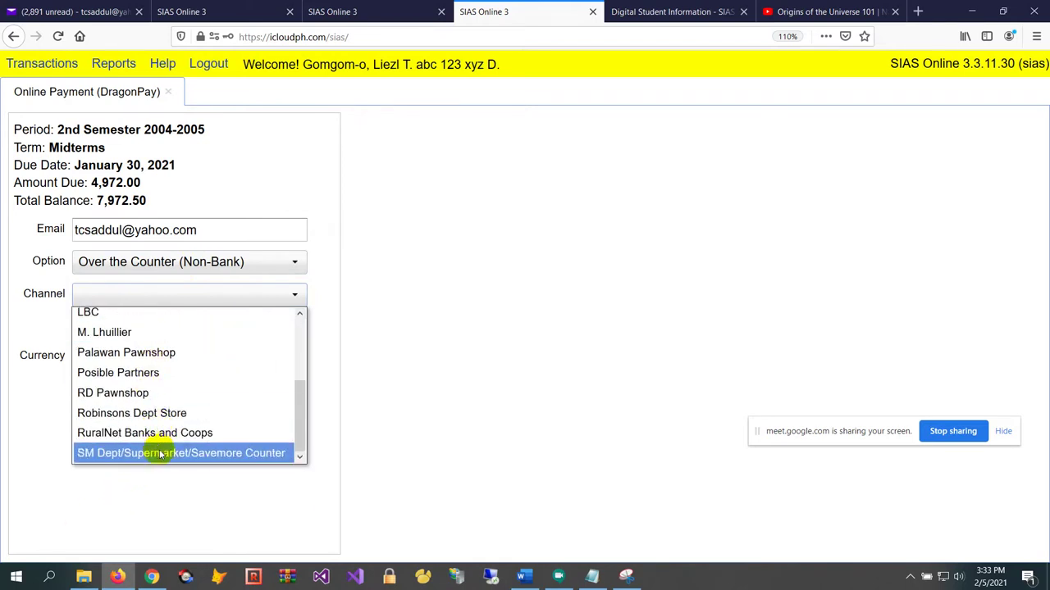
scroll(163, 449, "up", 5)
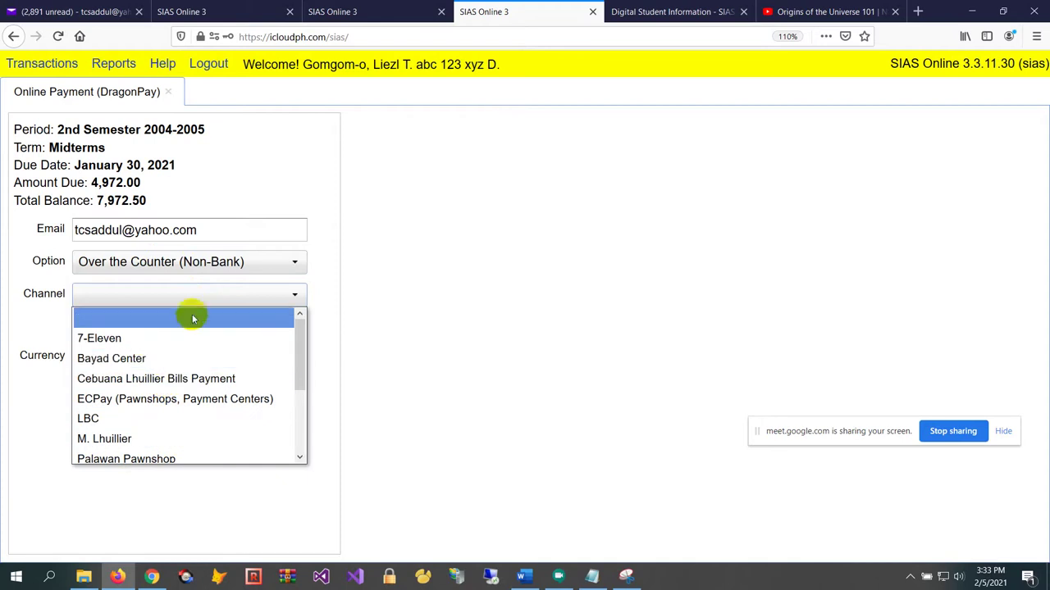
left_click(205, 266)
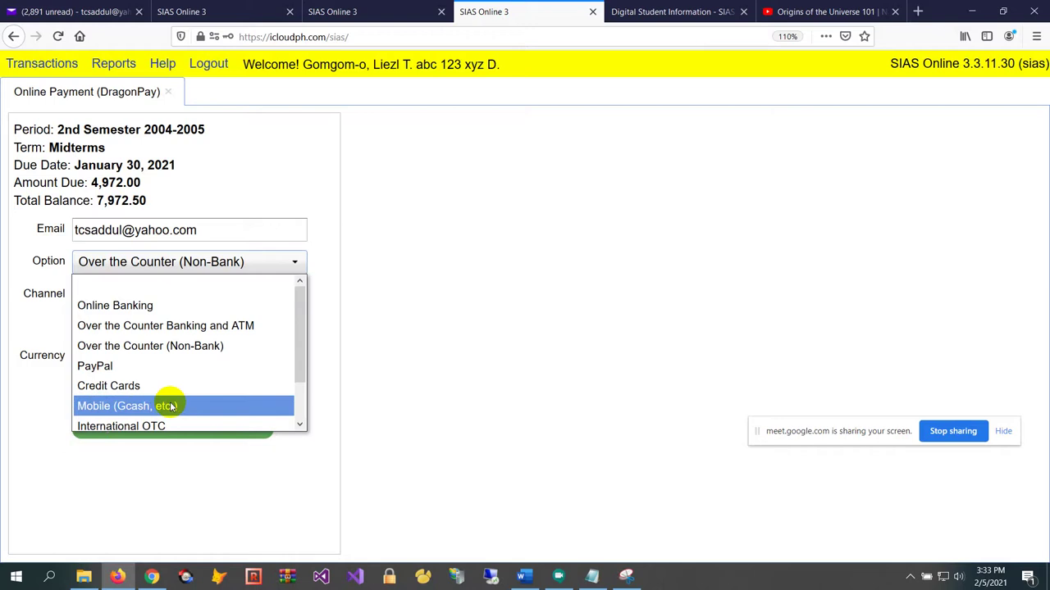
left_click(226, 269)
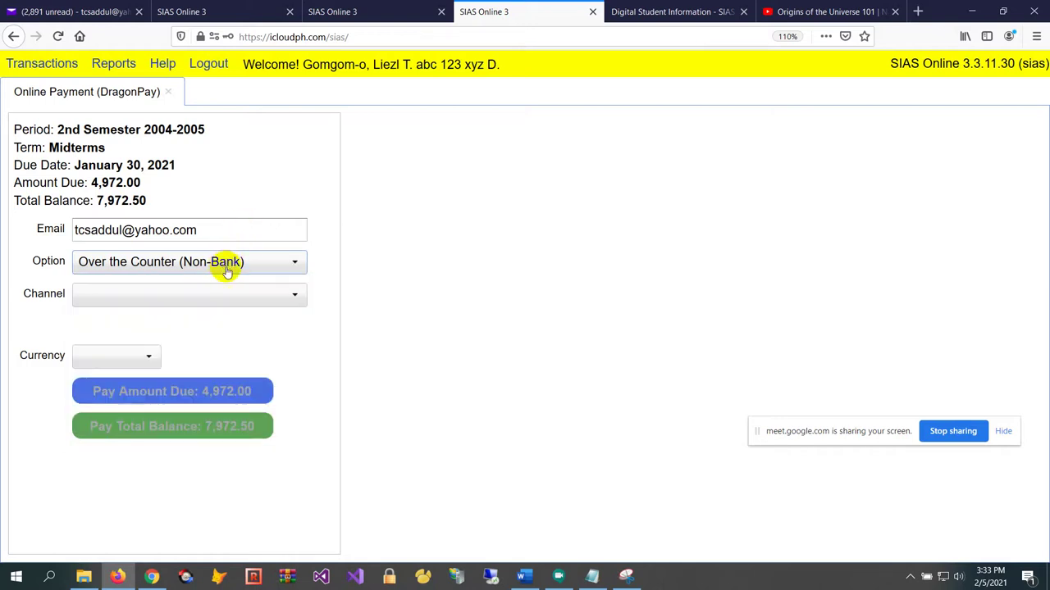
Change the payment option back to Online Banking
left_click(226, 269)
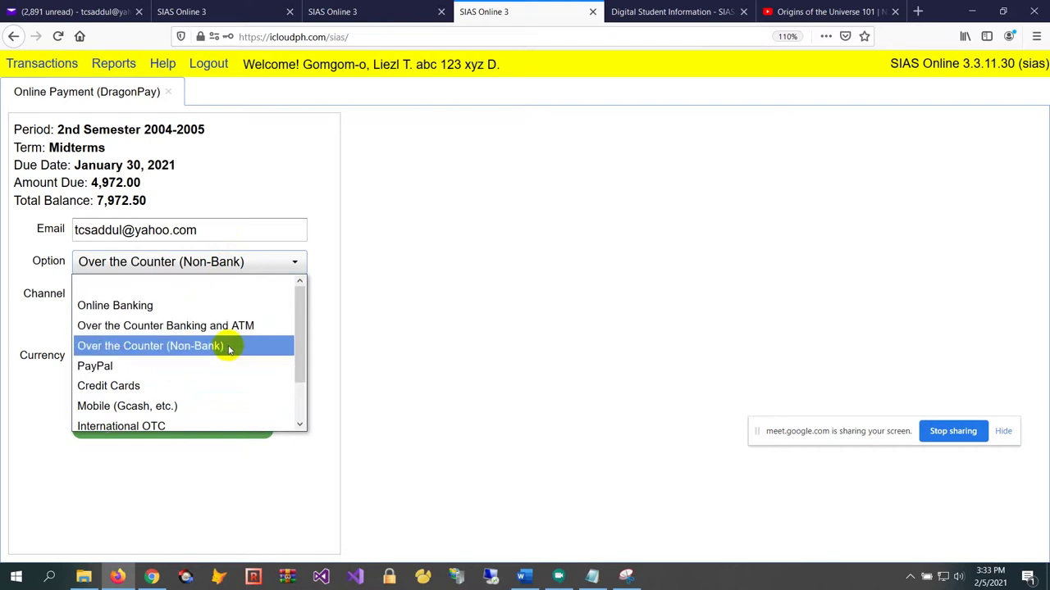
left_click(172, 305)
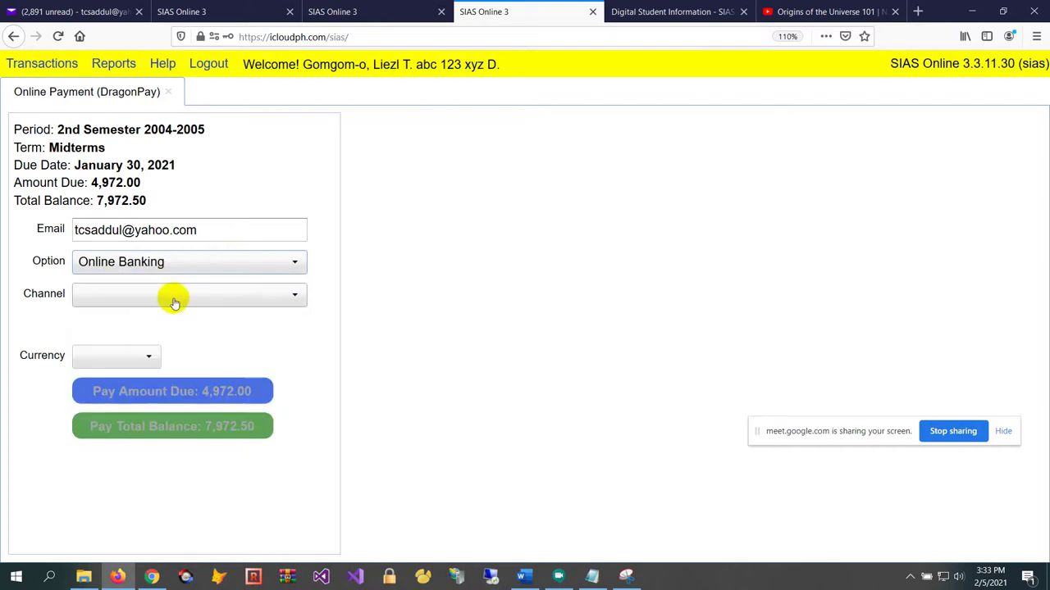
left_click(209, 275)
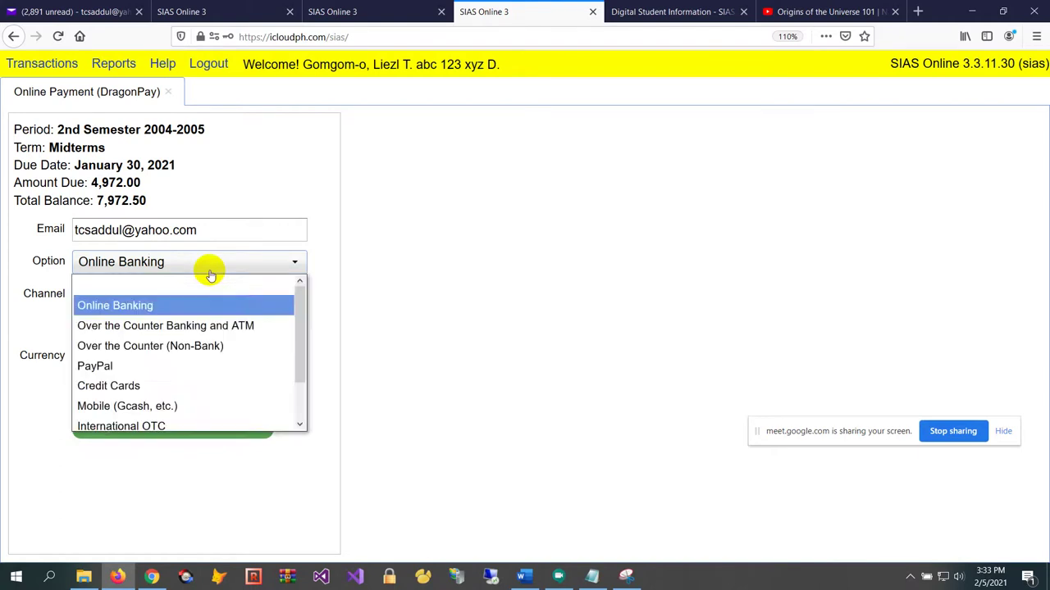
left_click(210, 273)
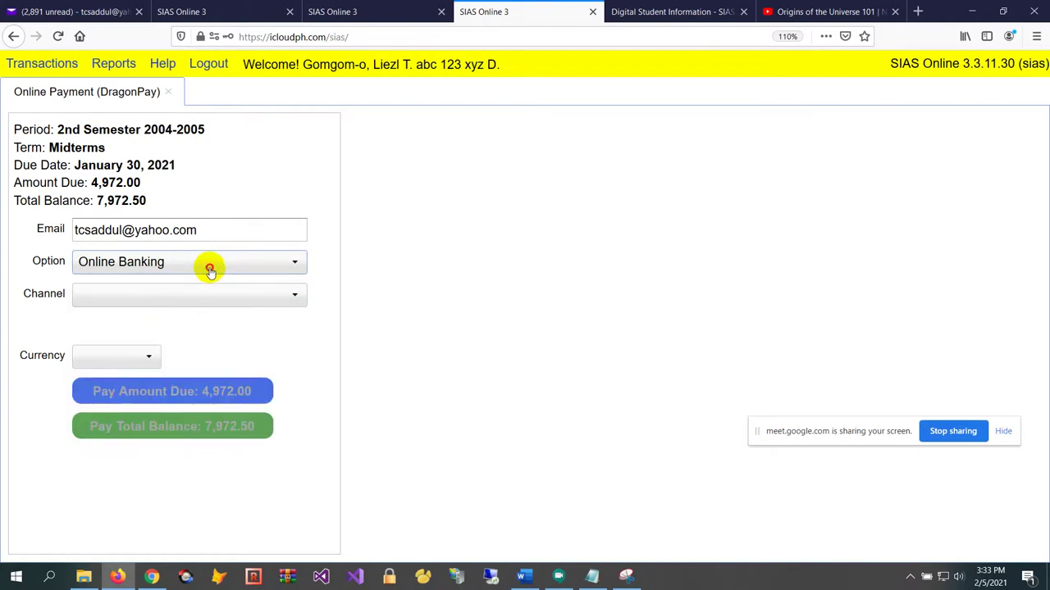
Settle on Over the Counter Banking and ATM as the payment option
left_click(210, 271)
scroll(216, 305, "down", 1)
scroll(222, 389, "up", 2)
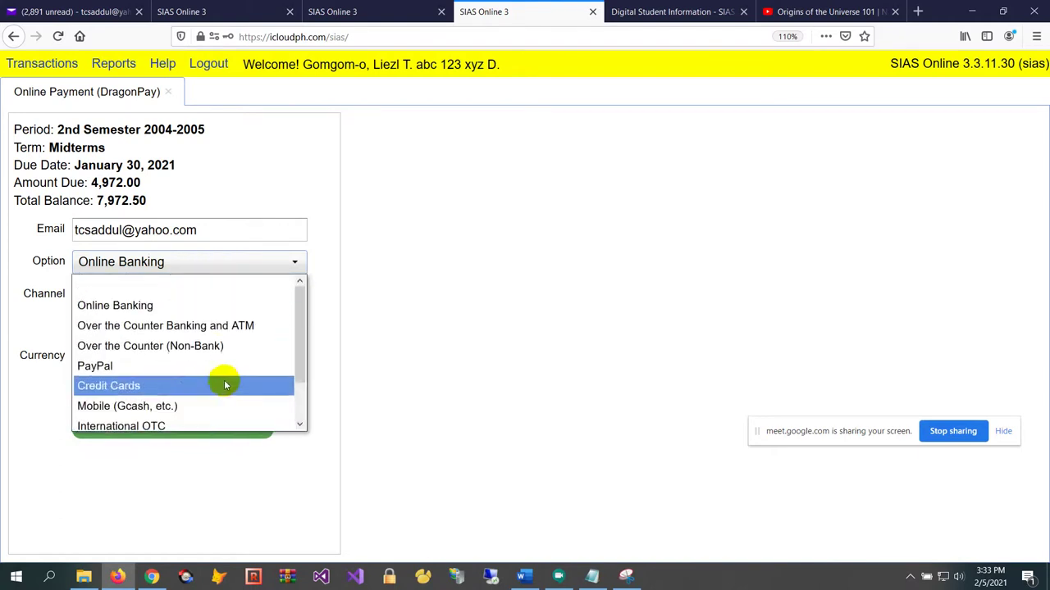
left_click(222, 325)
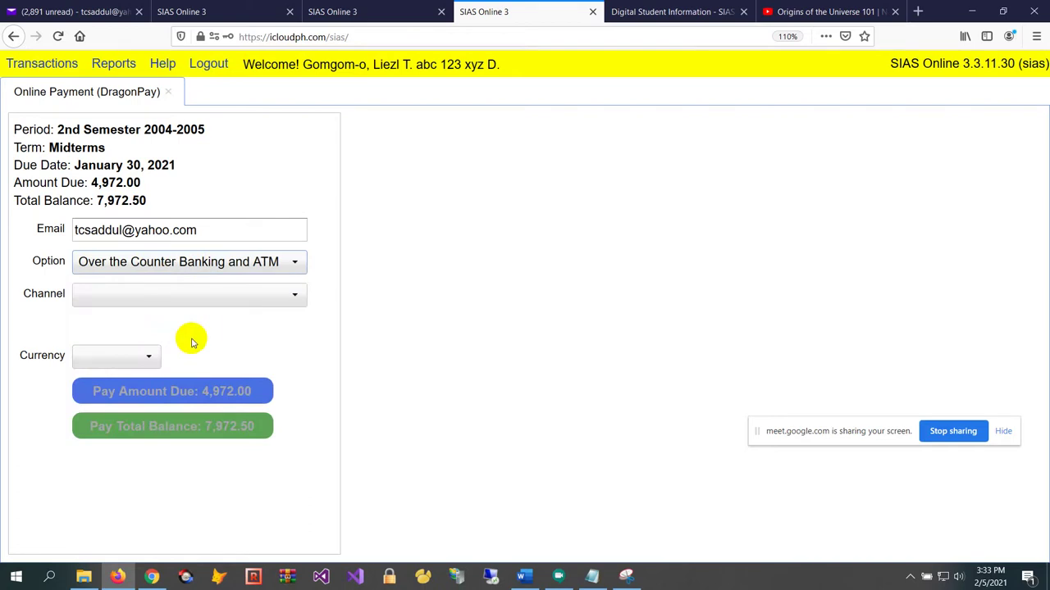
left_click(232, 300)
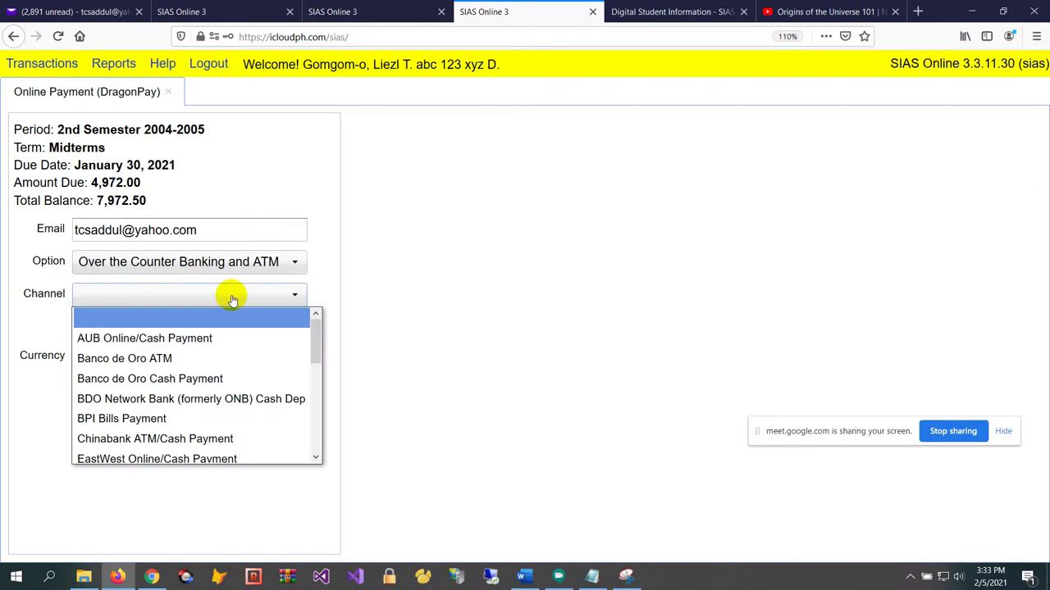
left_click(235, 266)
scroll(230, 320, "down", 1)
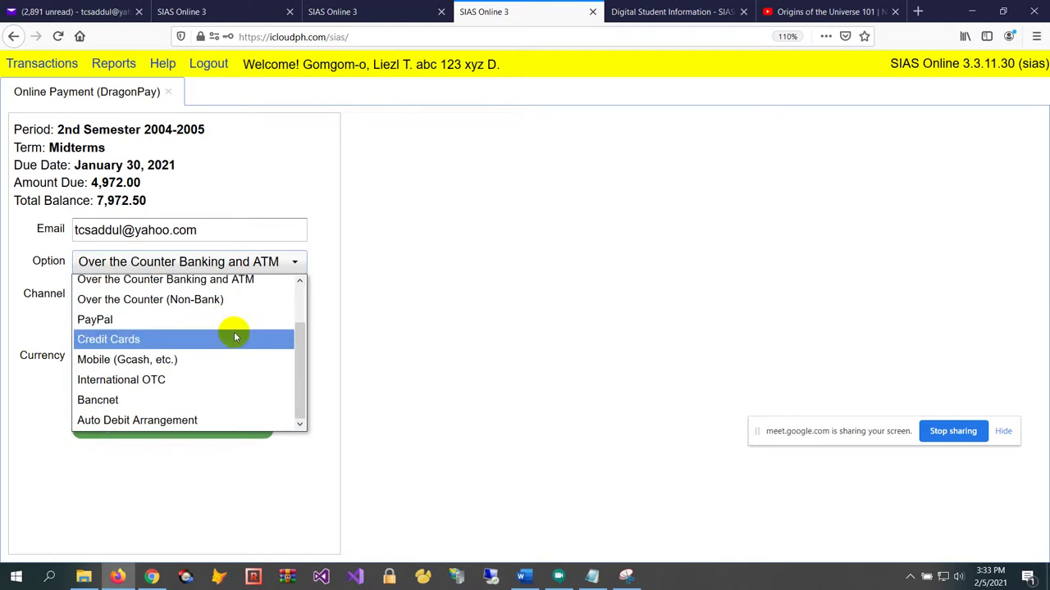
scroll(230, 359, "up", 1)
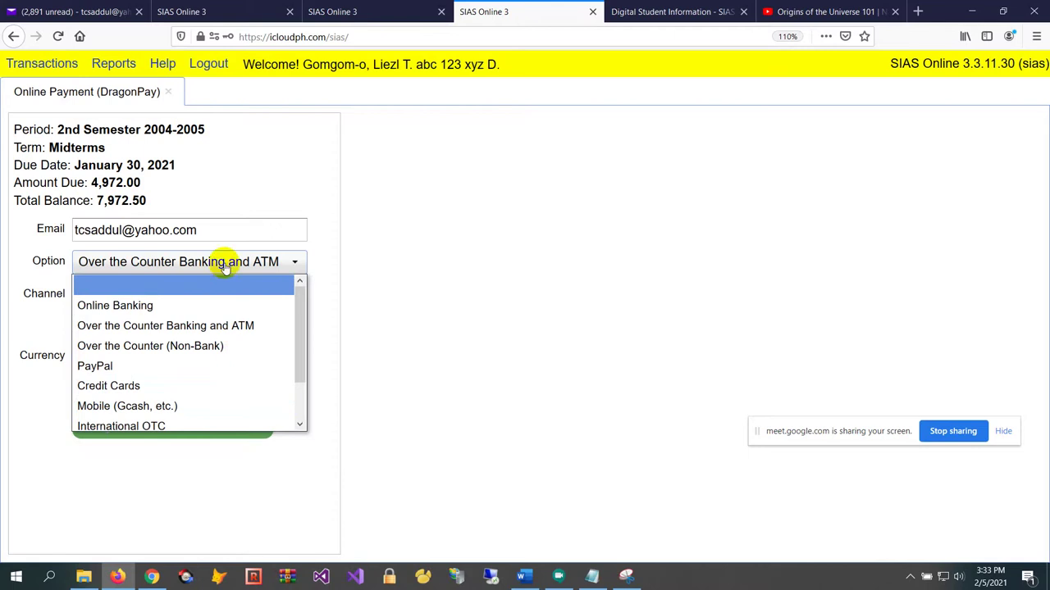
scroll(213, 322, "down", 1)
scroll(211, 328, "up", 1)
left_click(220, 325)
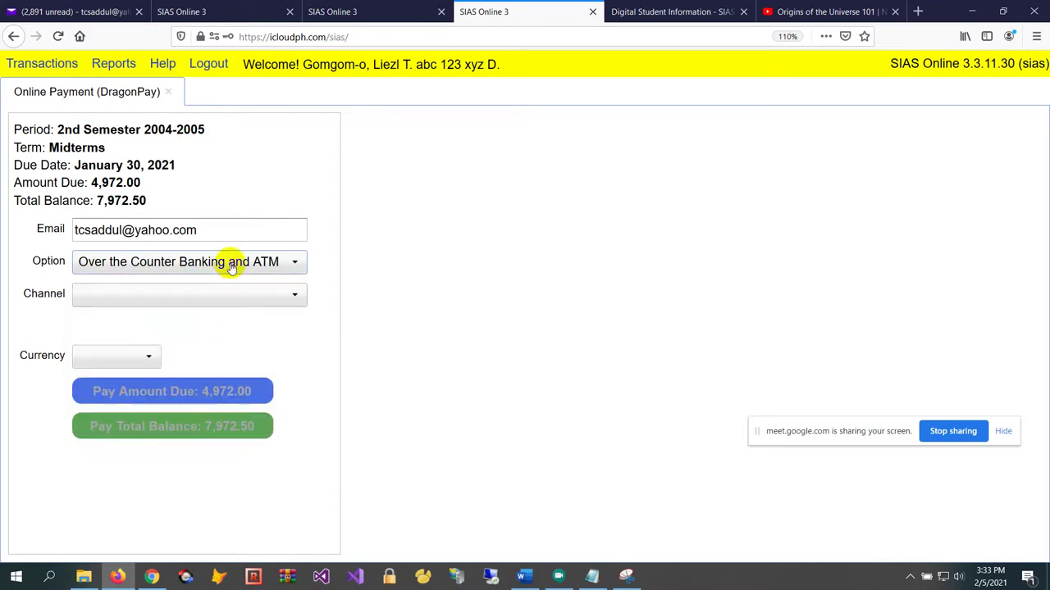
left_click(232, 270)
left_click(232, 264)
Select Test Bank Over-the-Counter as the channel, giving PHP currency and Bogus Bank instructions
left_click(227, 294)
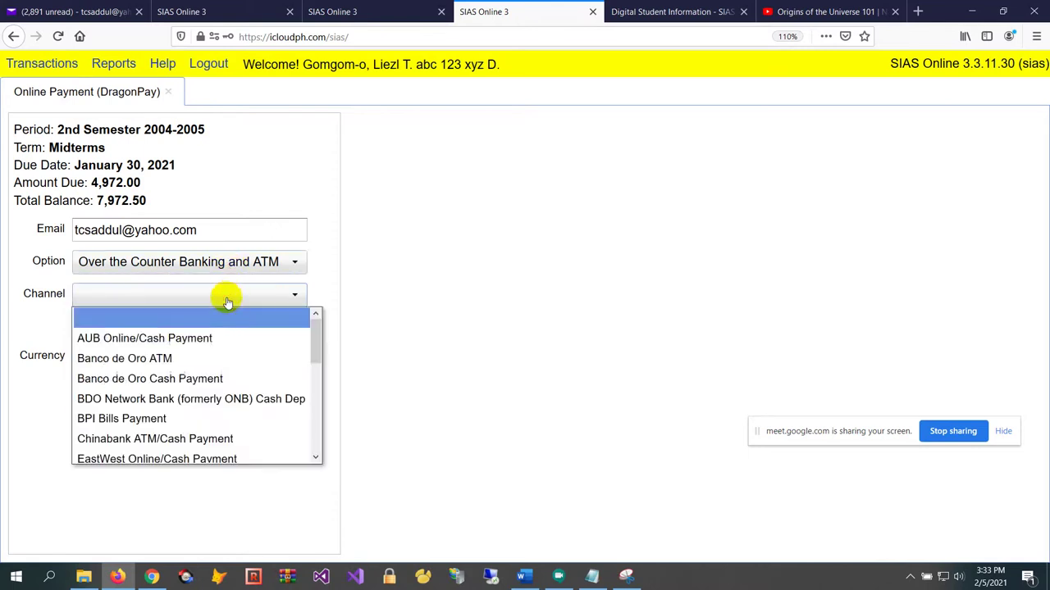
scroll(235, 365, "down", 2)
scroll(235, 369, "down", 4)
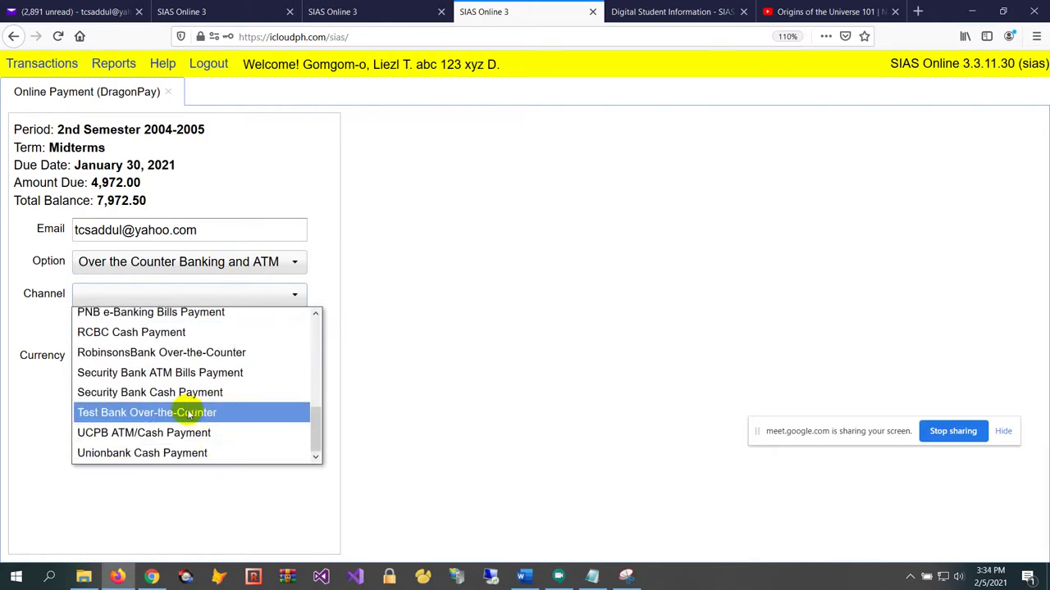
left_click(186, 413)
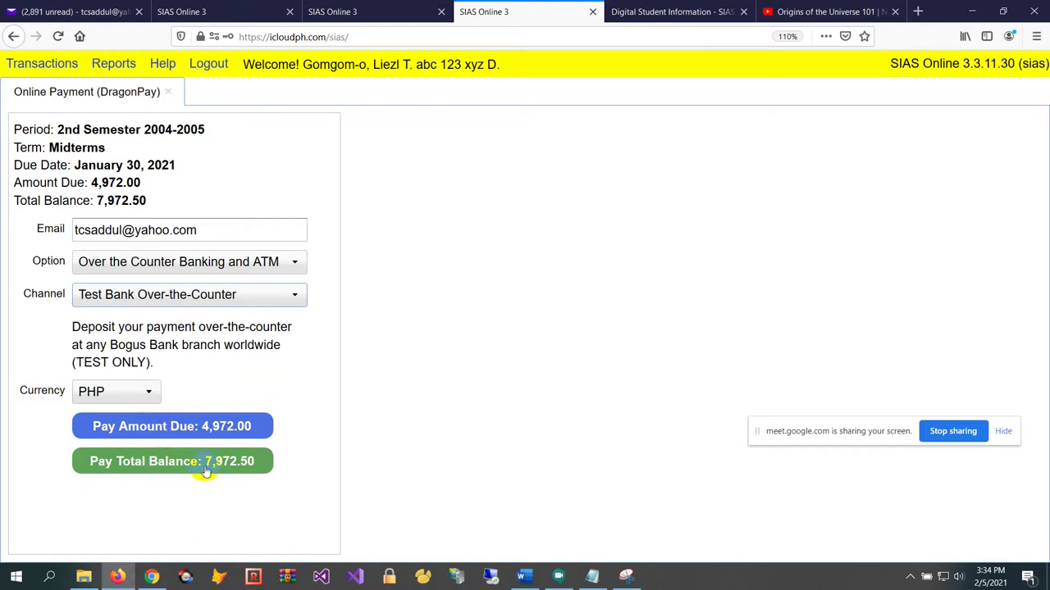
Pay the 4,972.00 due via DragonPay, email the deposit instructions, and close the DragonPay page
left_click(190, 427)
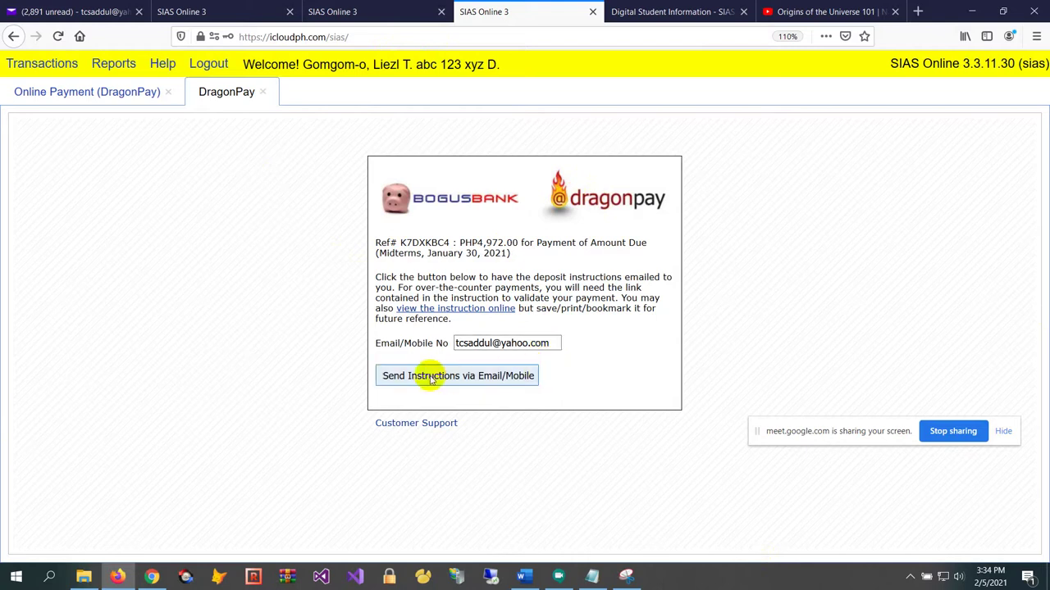
left_click(481, 379)
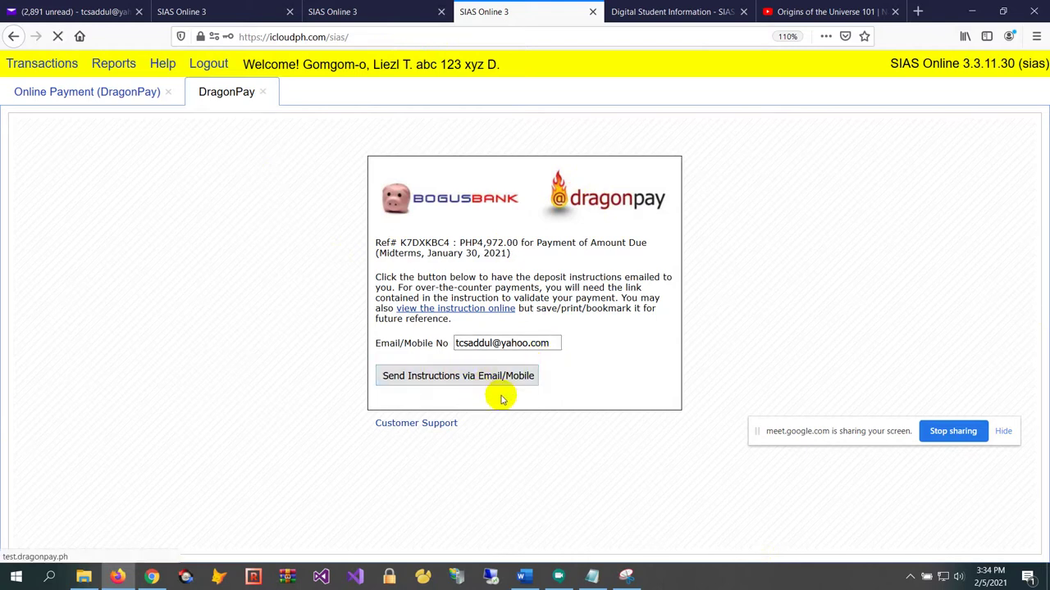
left_click(264, 91)
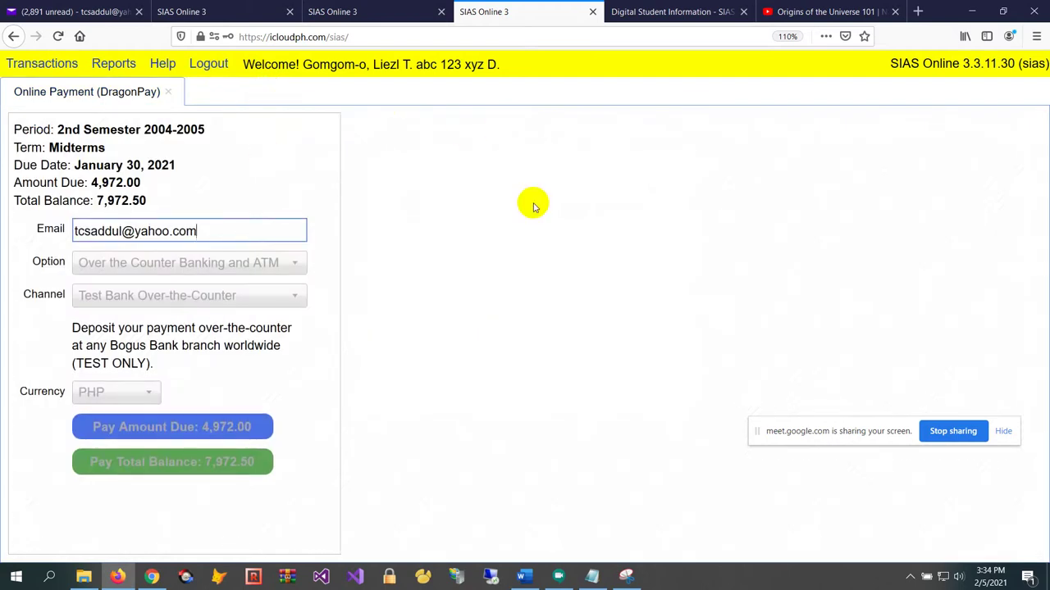
Refresh the Yahoo Mail inbox and open Dragonpay's 'Payment Instruction for Transaction Ref' email
left_click(51, 12)
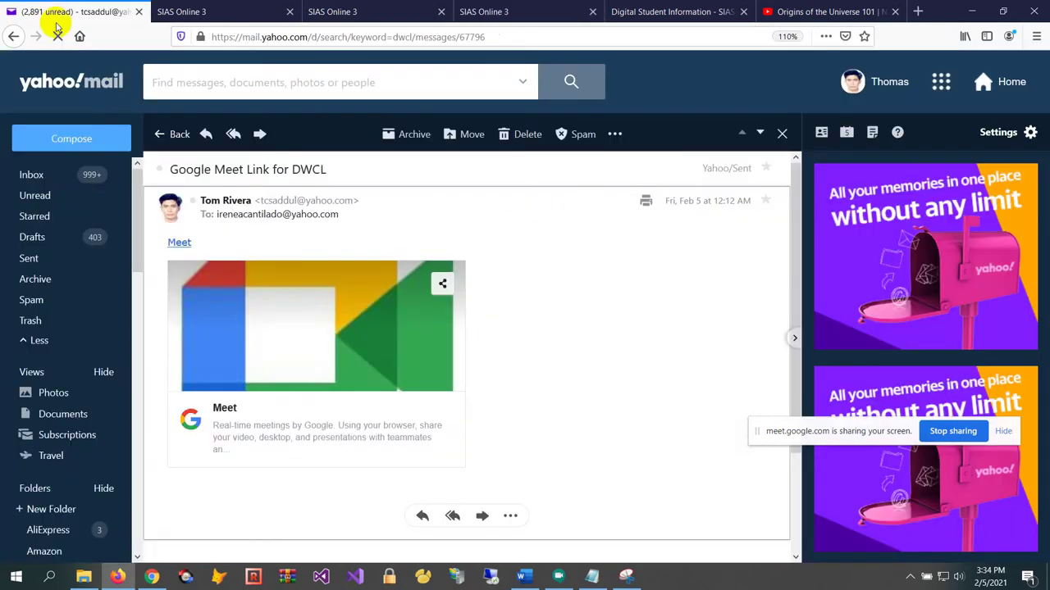
left_click(82, 174)
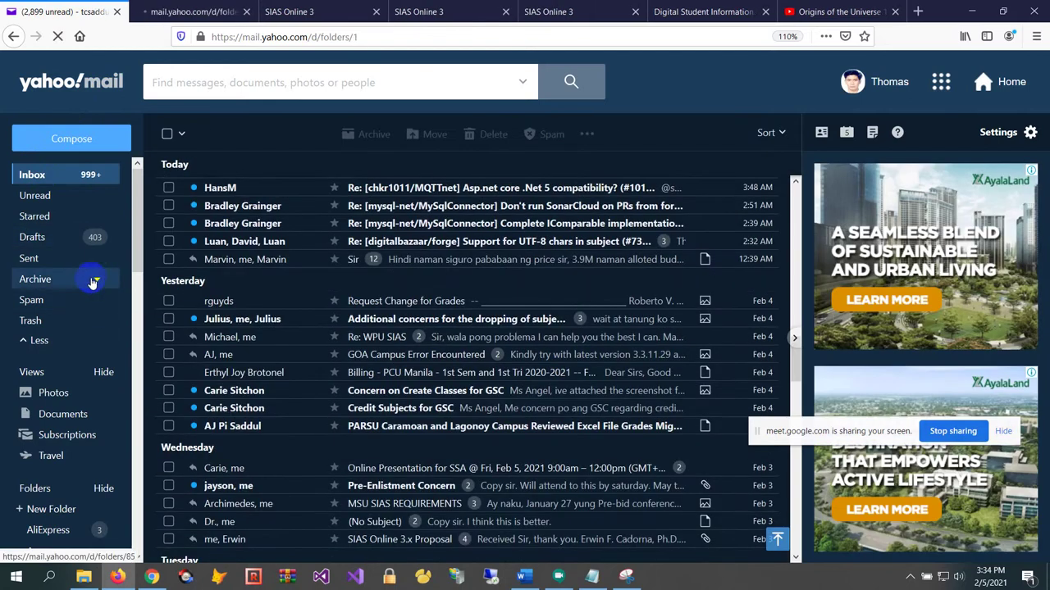
left_click(58, 178)
scroll(455, 310, "down", 5)
scroll(461, 311, "up", 5)
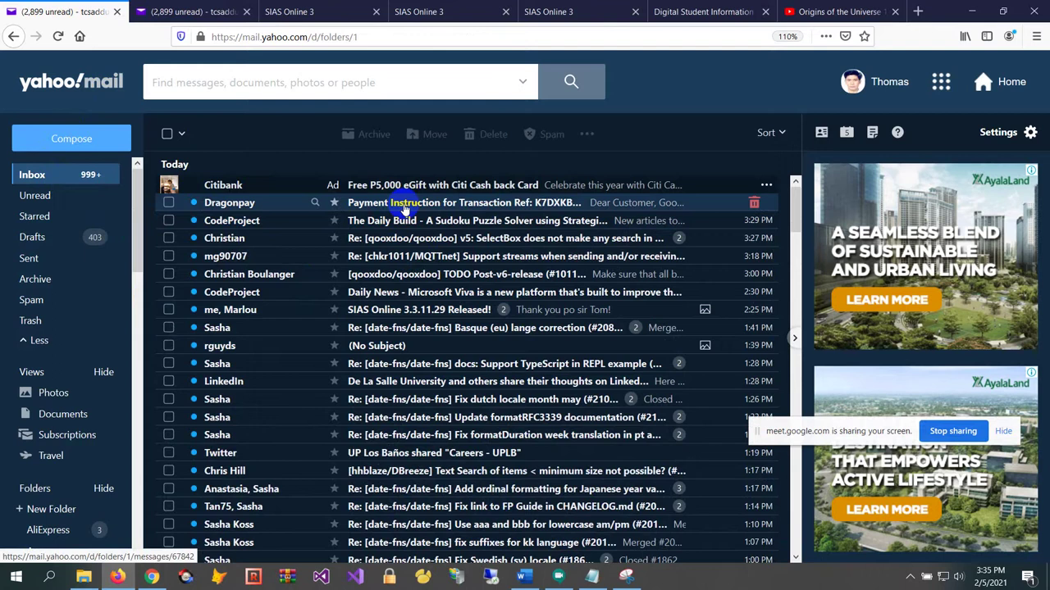
left_click(404, 209)
scroll(422, 347, "down", 1)
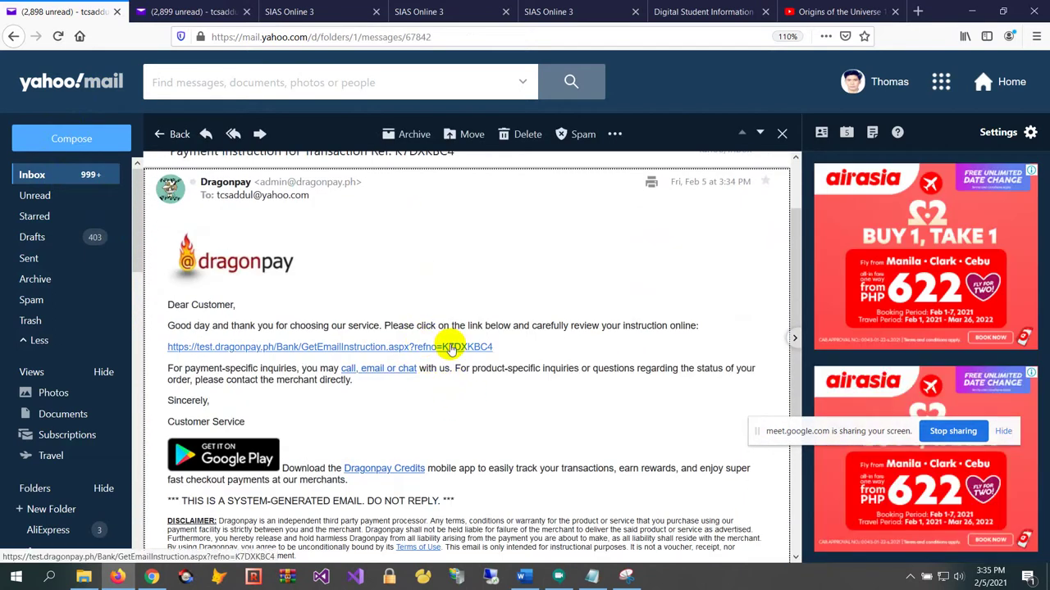
Follow the email's link to the deposit confirmation form and confirm the PHP 4,972.00 Bogus Bank deposit
left_click(450, 348)
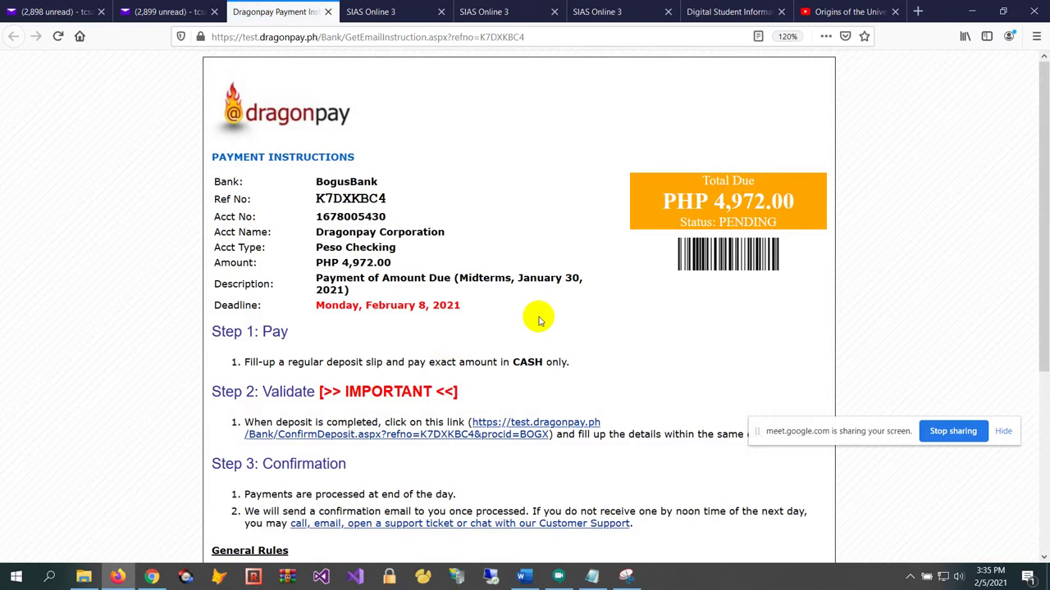
scroll(539, 320, "down", 3)
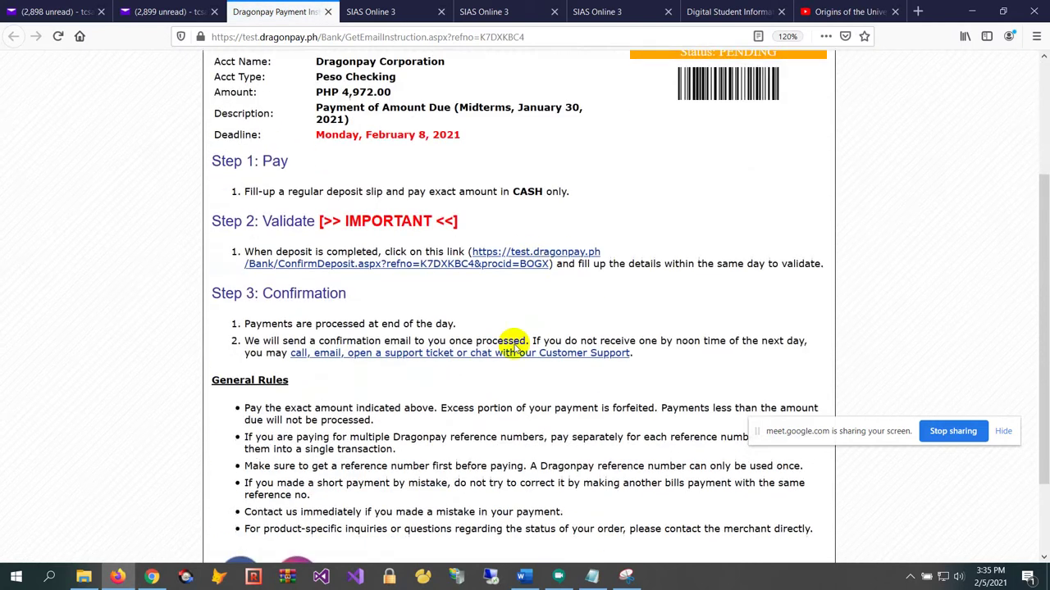
left_click(539, 255)
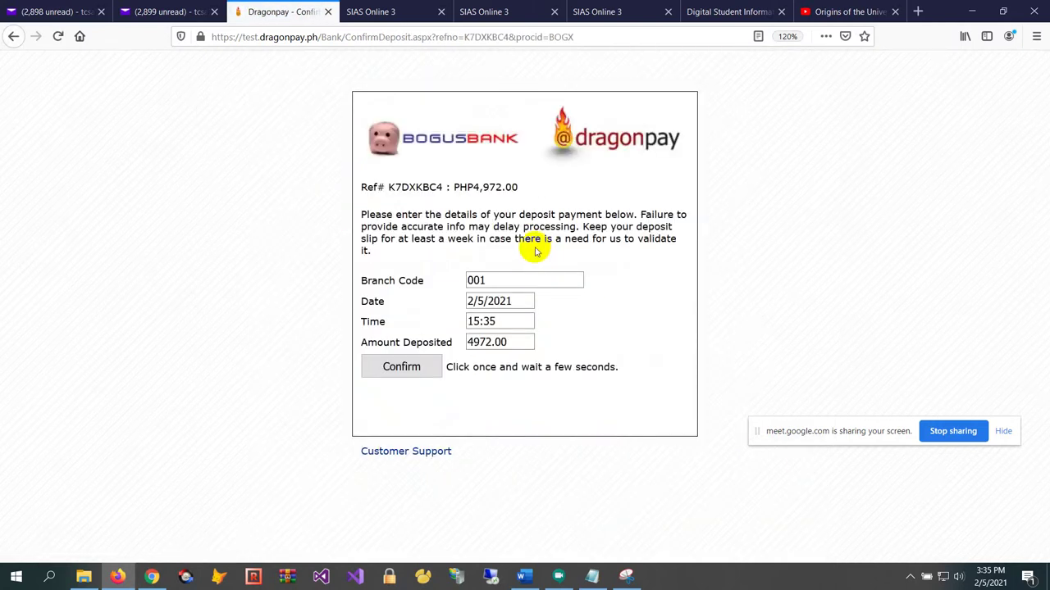
left_click(499, 277)
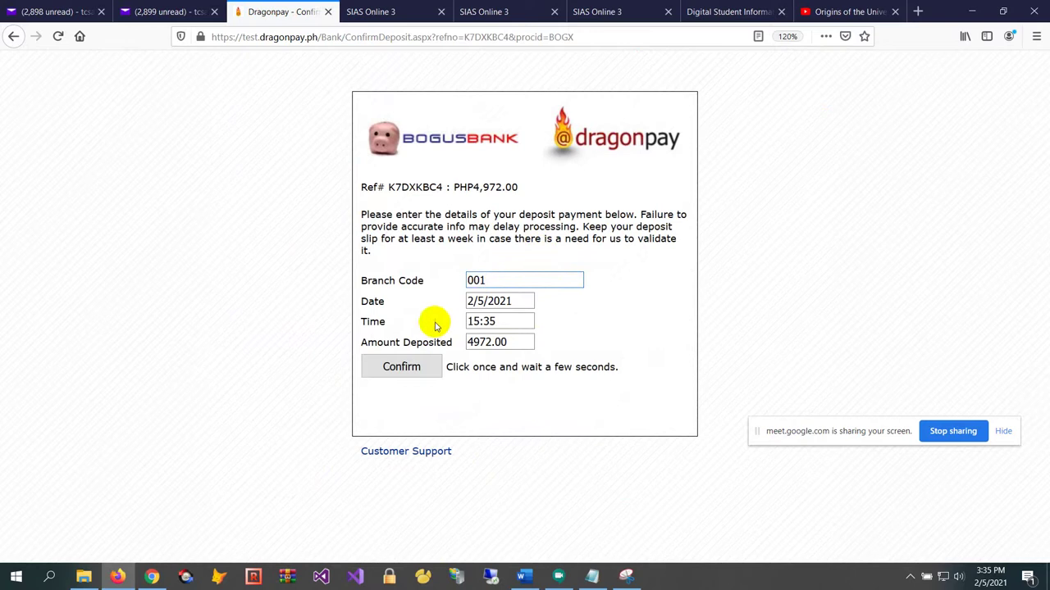
left_click(401, 367)
left_click(312, 40)
key("ctrl+c")
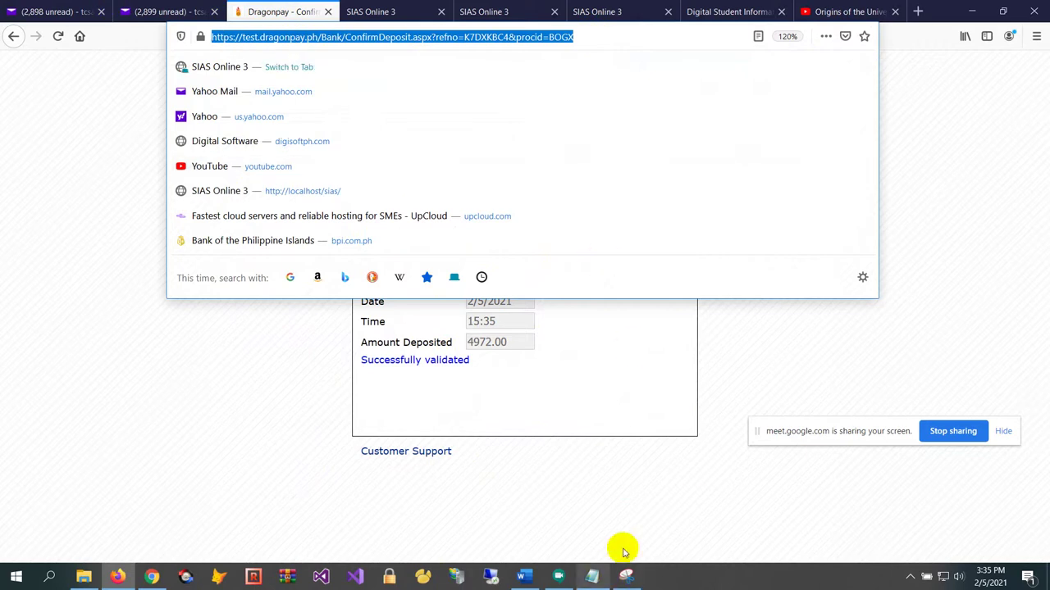
Paste the DragonPay deposit-confirmation link on a new line below the Meet link in Notepad
left_click(591, 576)
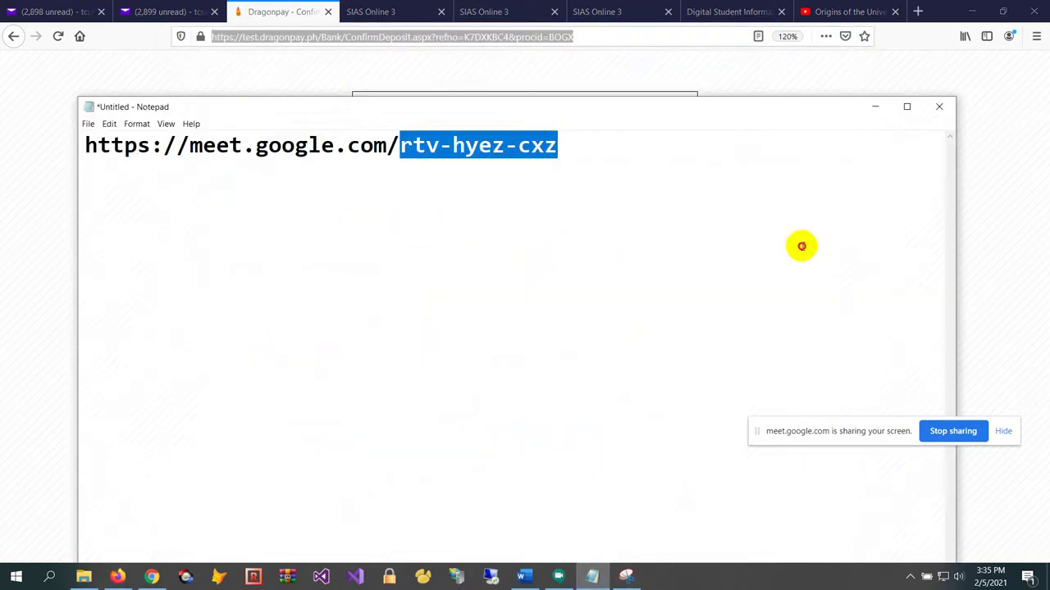
left_click(801, 246)
key("Return")
key("ctrl+v")
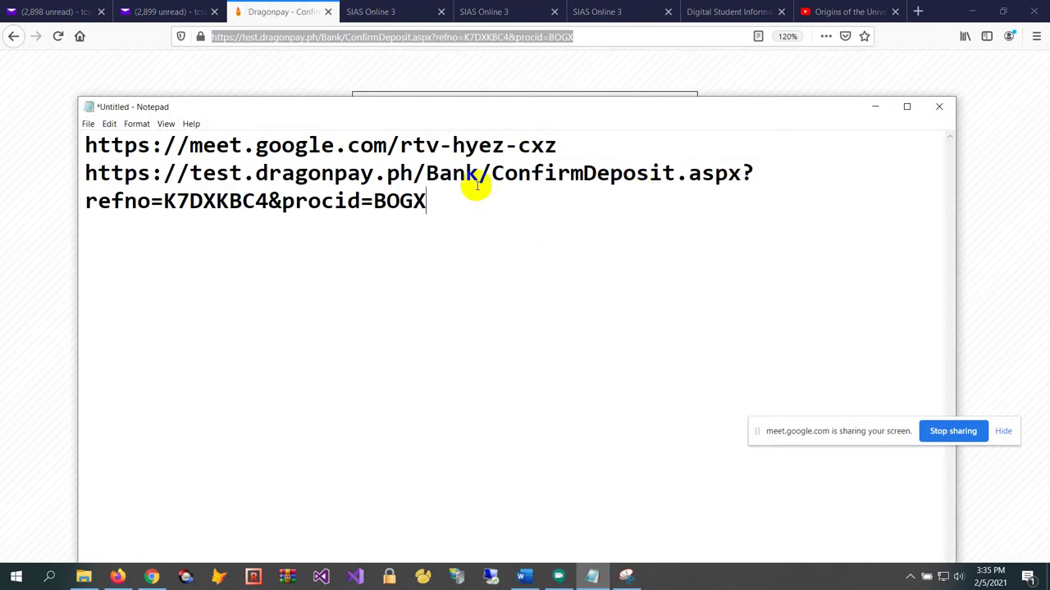
left_click_drag(189, 173, 427, 173)
left_click(458, 203)
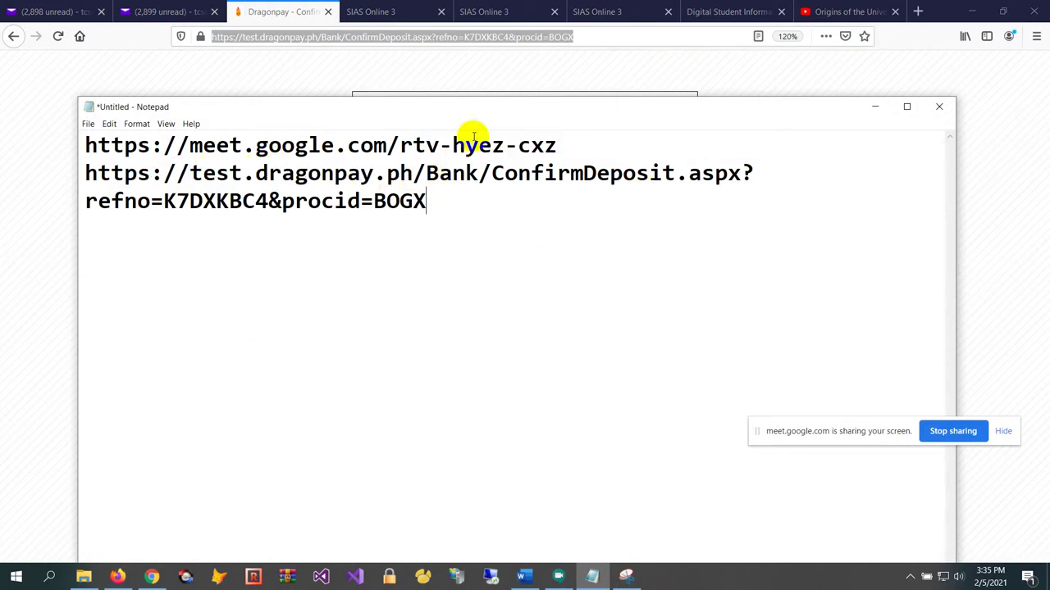
Close the DragonPay confirmation page and go back to the SIAS Online 3 tab
left_click(274, 15)
left_click(366, 215)
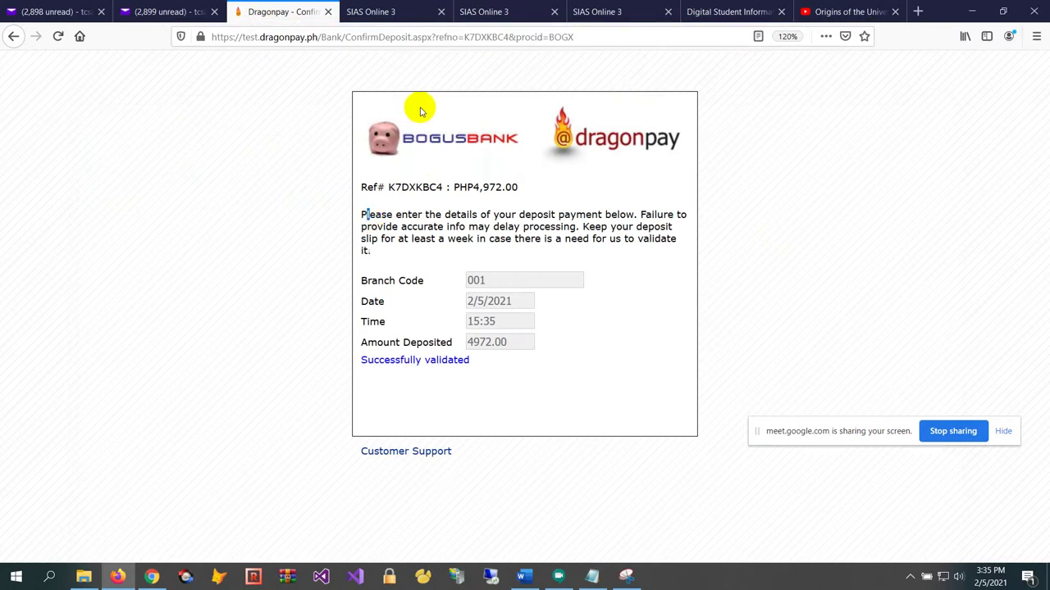
left_click(328, 13)
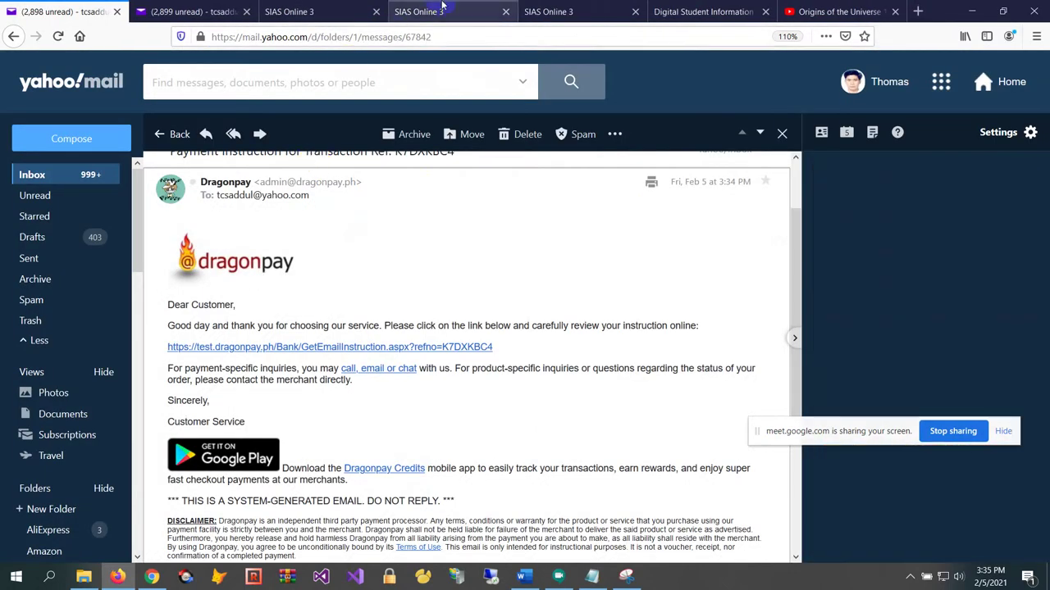
left_click(428, 13)
left_click(583, 11)
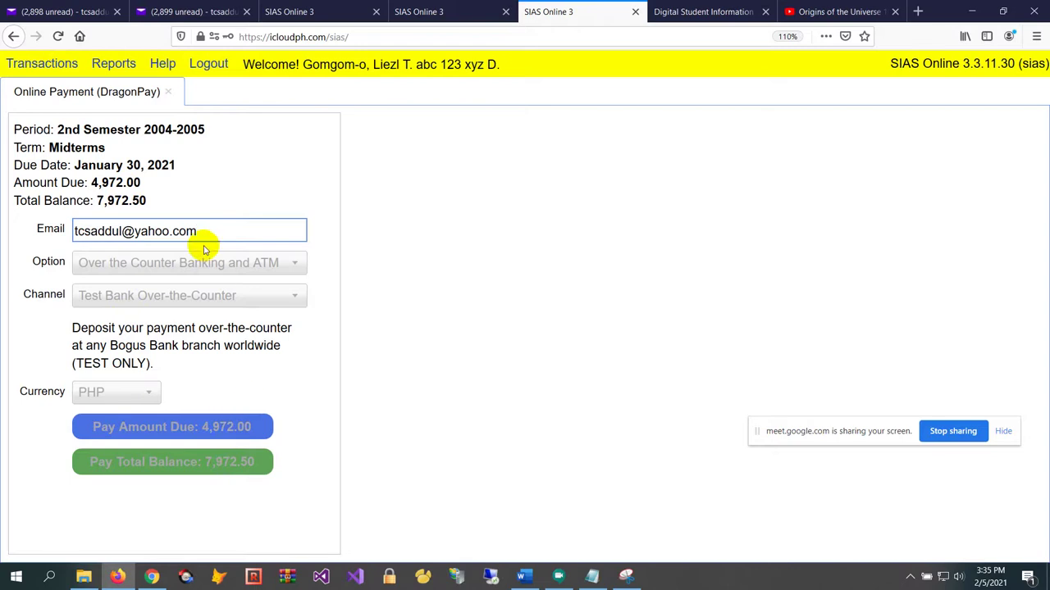
left_click(212, 191)
Check the 02/05/2021 DragonPay 4,972.00 credit leaving 3,000.50 in the Statement of Accounts, then close it
left_click(169, 97)
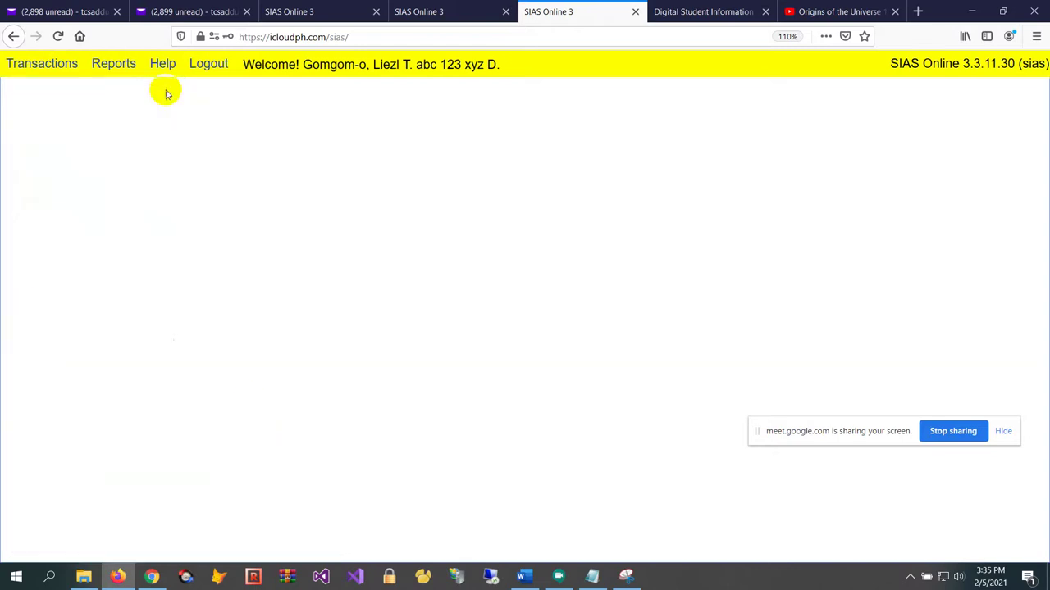
left_click(116, 66)
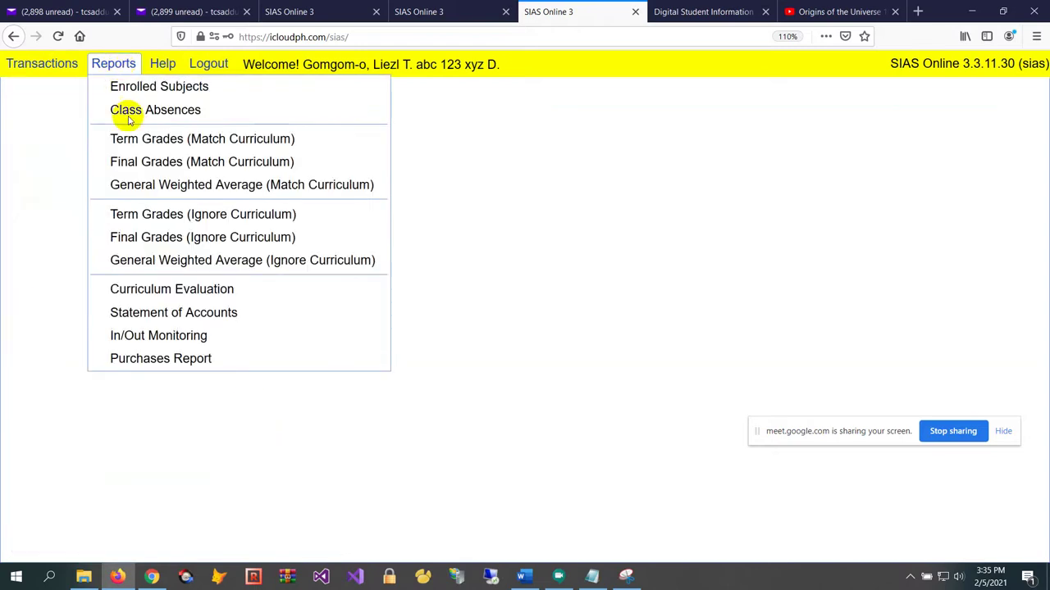
left_click(190, 316)
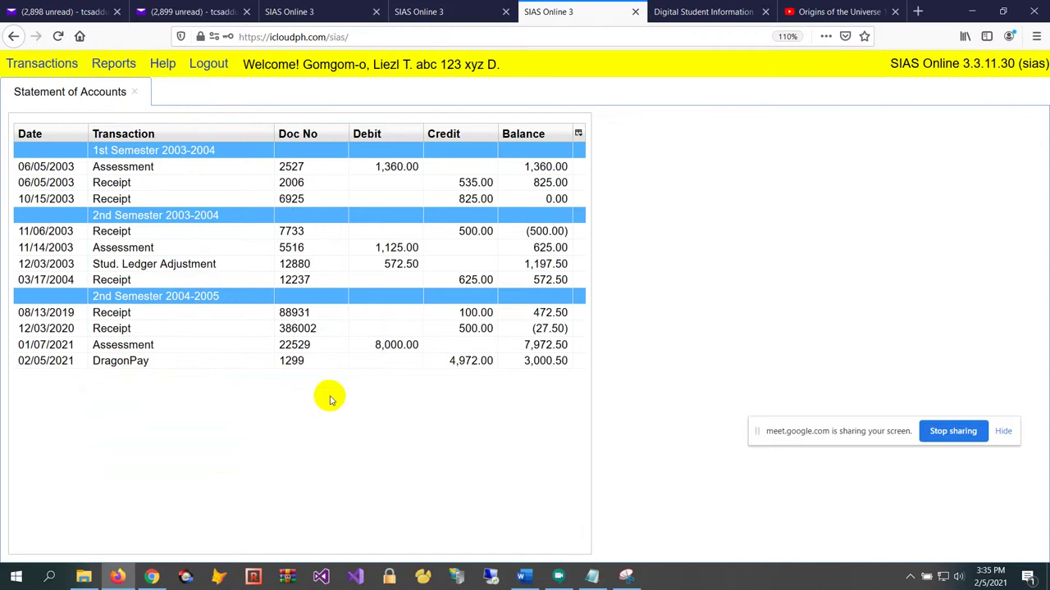
left_click(450, 361)
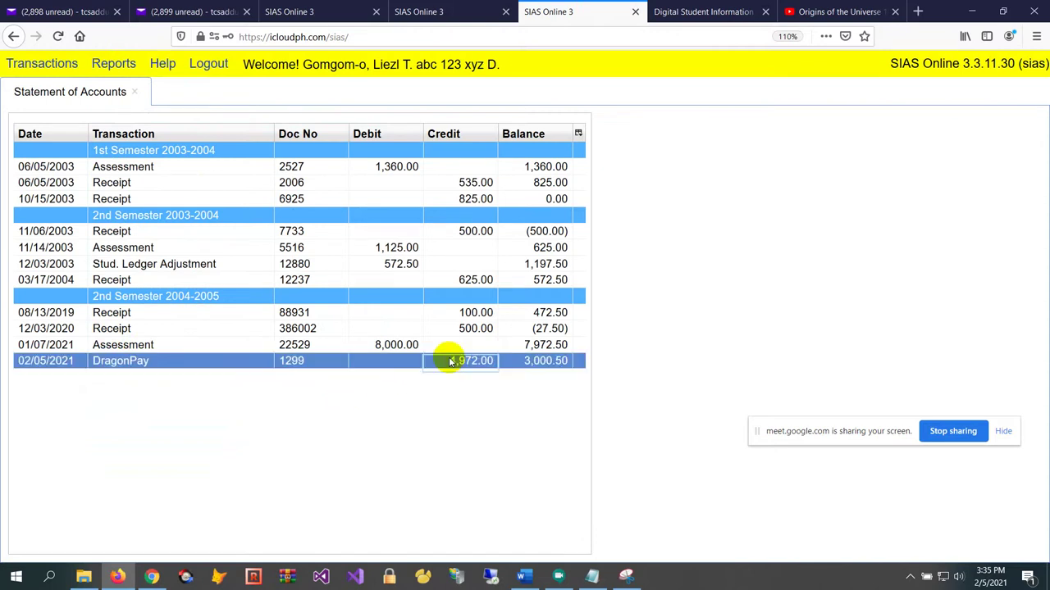
left_click(455, 352)
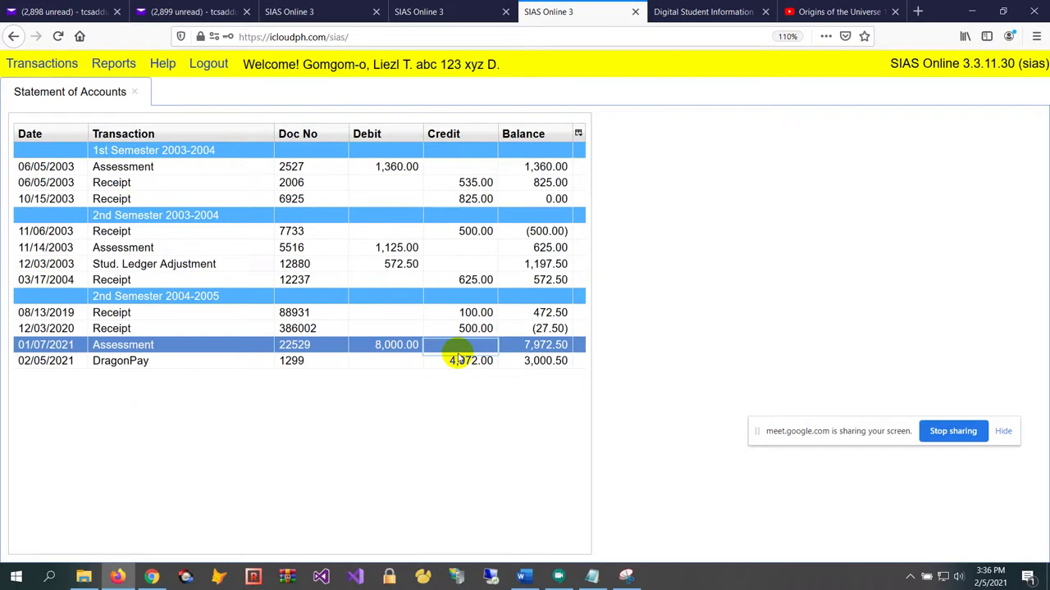
left_click(442, 362)
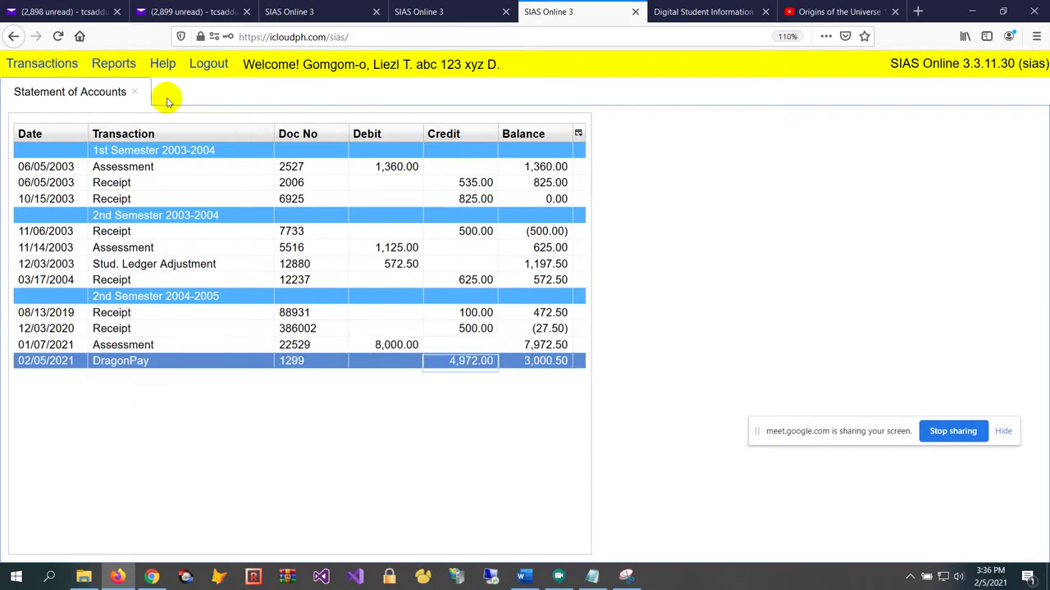
left_click(133, 95)
left_click(42, 63)
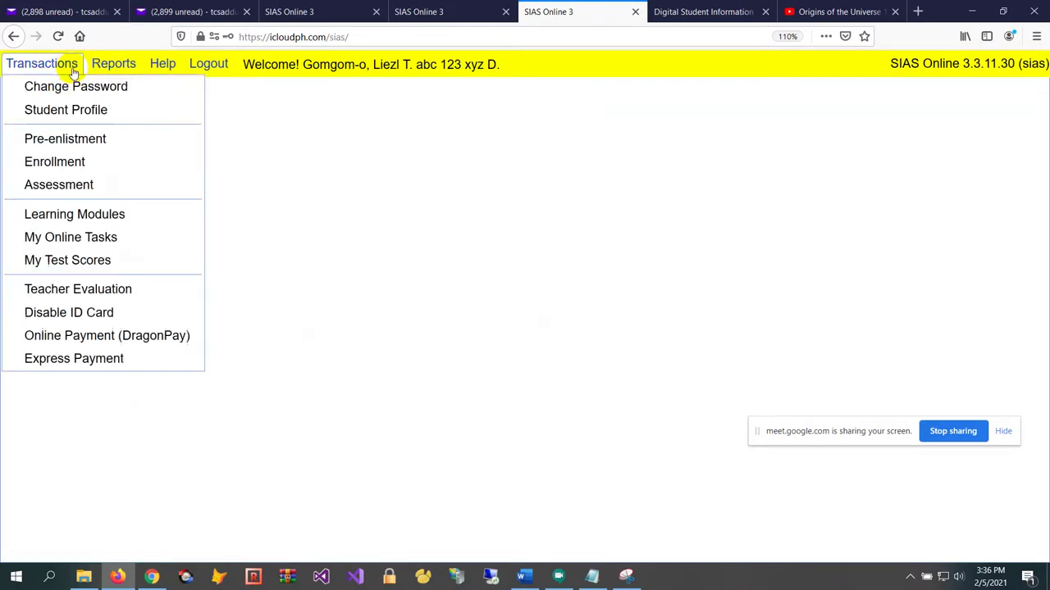
Set up a DragonPay payment via Online Banking, Test Bank Online, for the 3,000.50 total balance
left_click(135, 336)
left_click(196, 263)
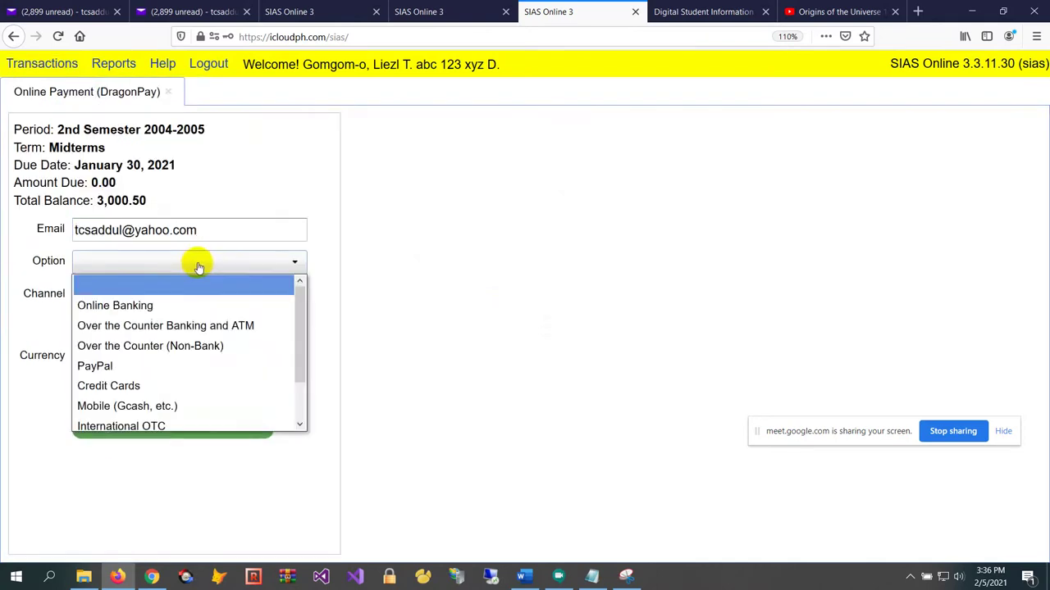
left_click(183, 300)
left_click(189, 298)
scroll(204, 319, "down", 2)
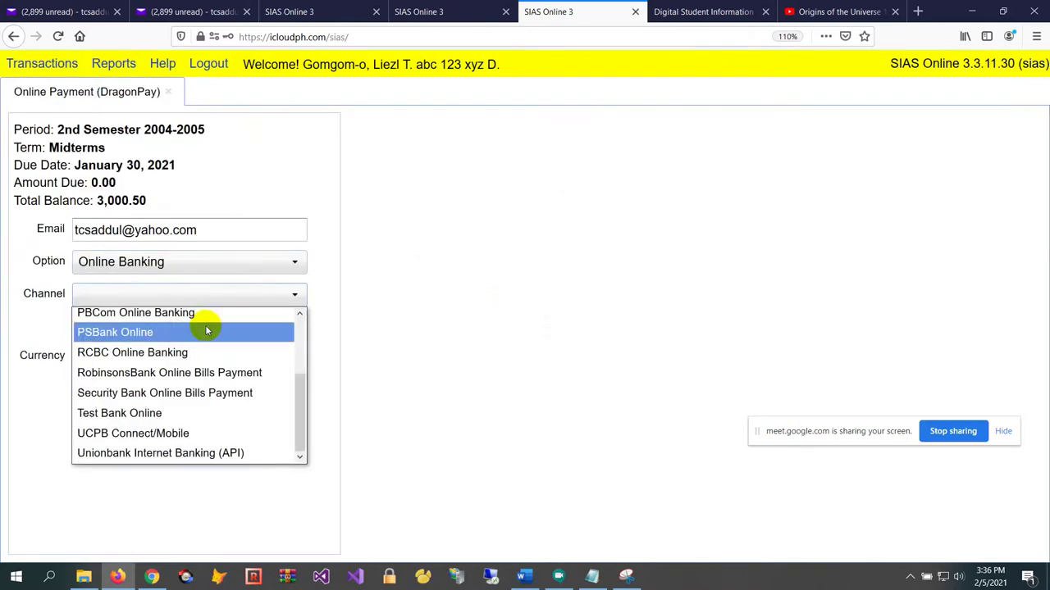
left_click(188, 421)
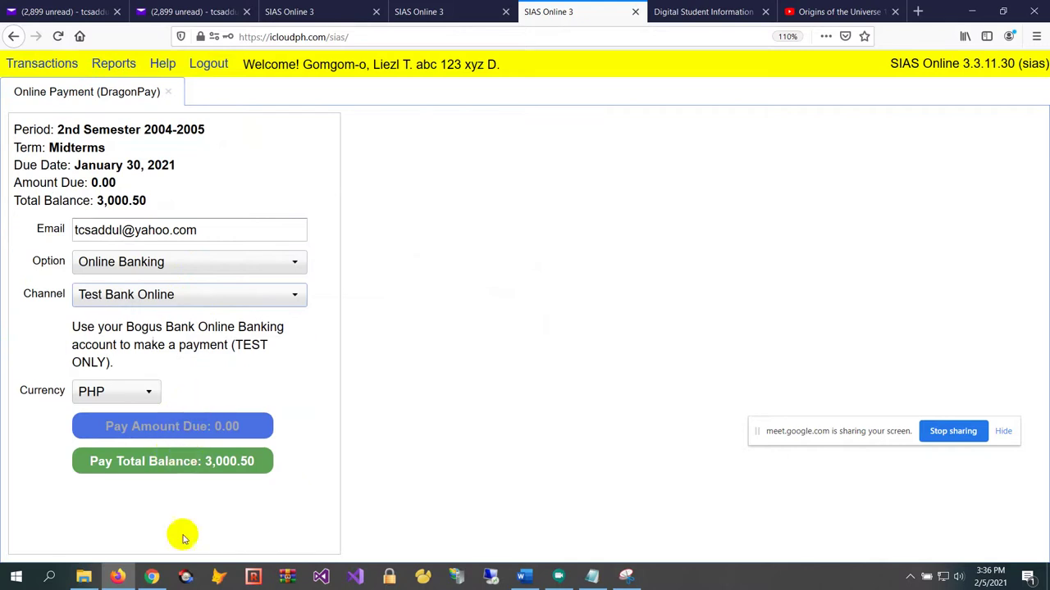
left_click(182, 463)
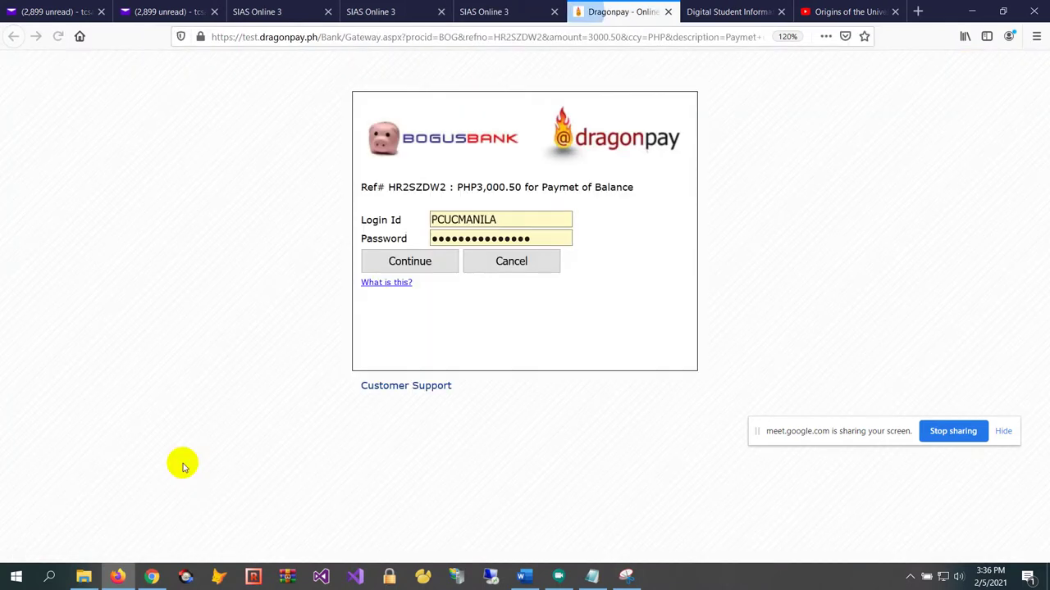
Pay at the test bank from the PHP Savings account and close the result tab
left_click(443, 269)
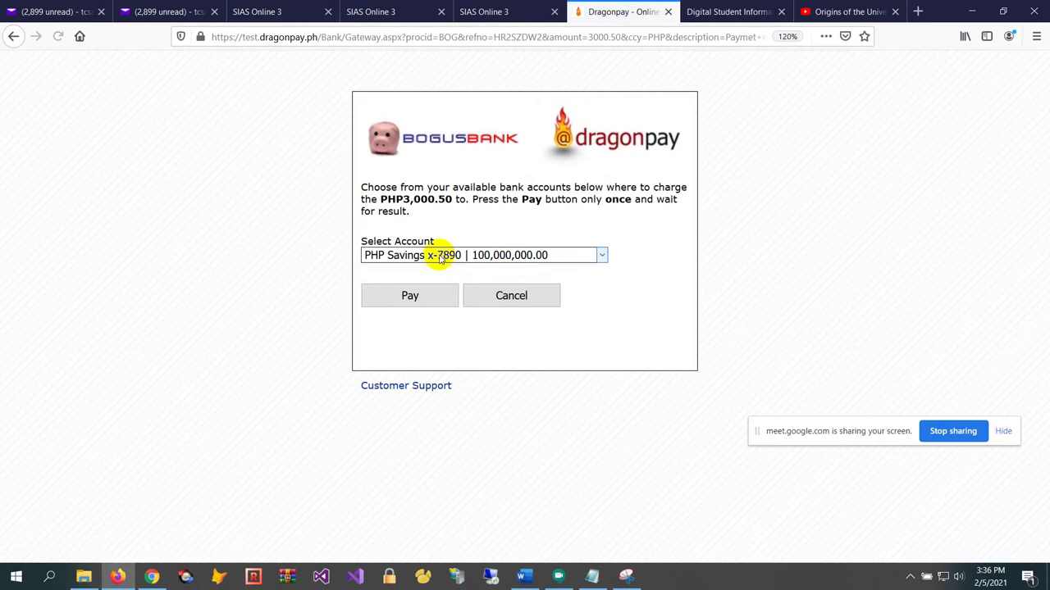
left_click(437, 295)
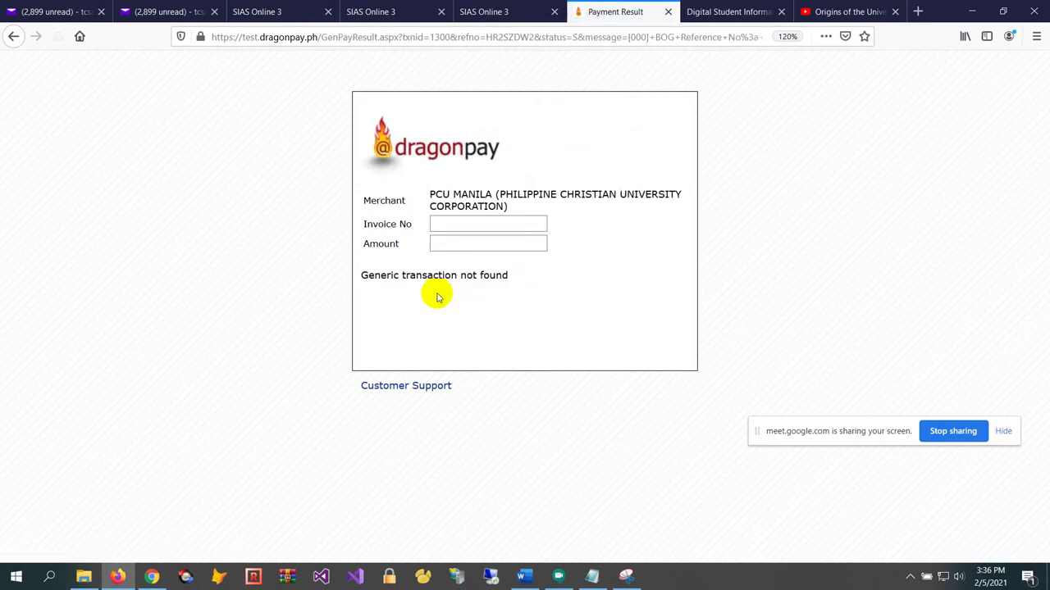
left_click(669, 12)
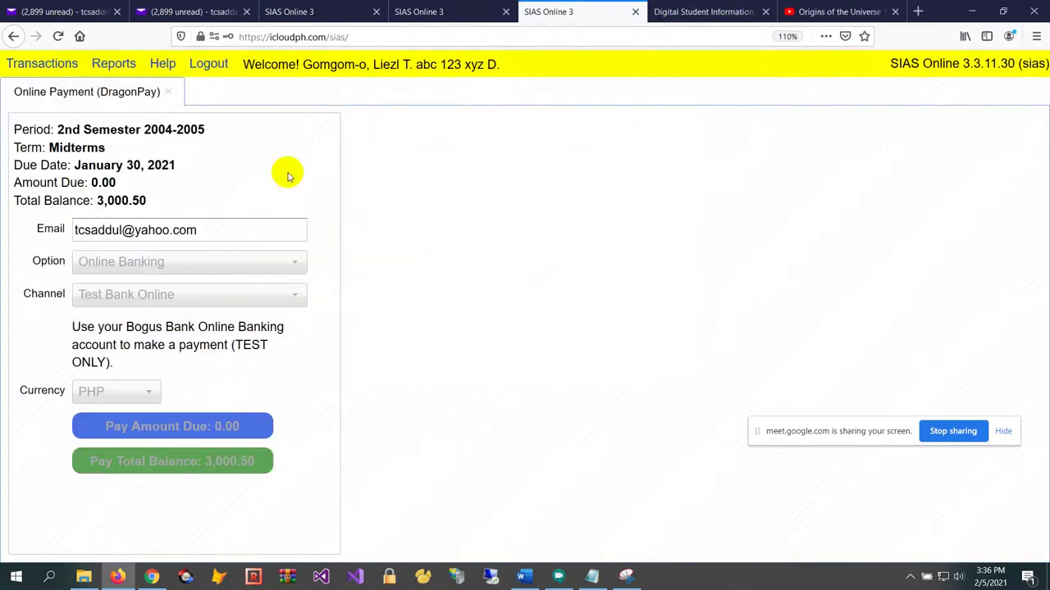
Verify the DragonPay 1300 credit and 0.00 ending balance in the Statement of Accounts, then close it
left_click(168, 91)
left_click(113, 63)
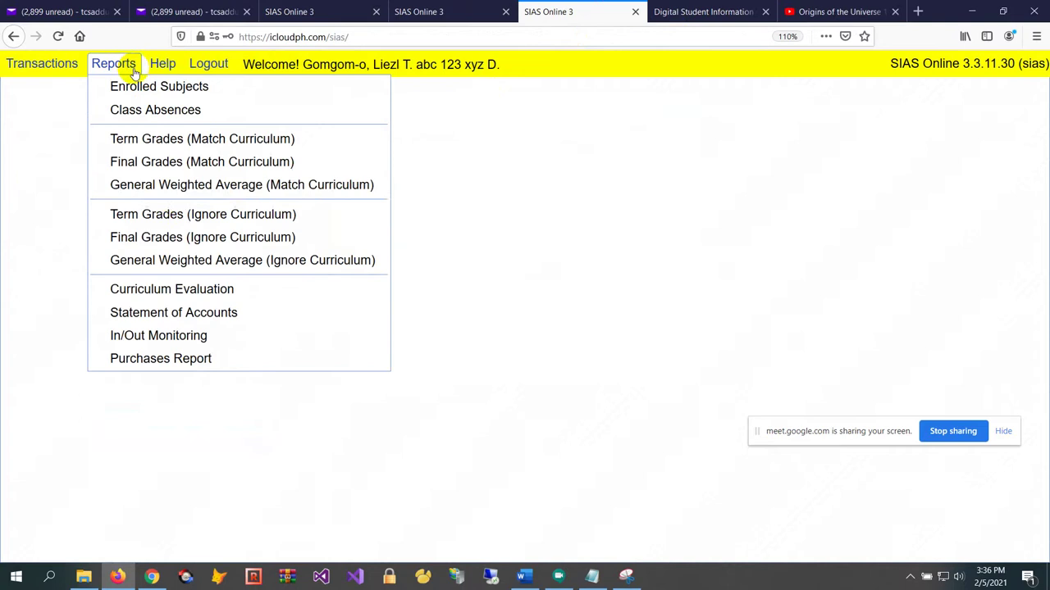
left_click(238, 315)
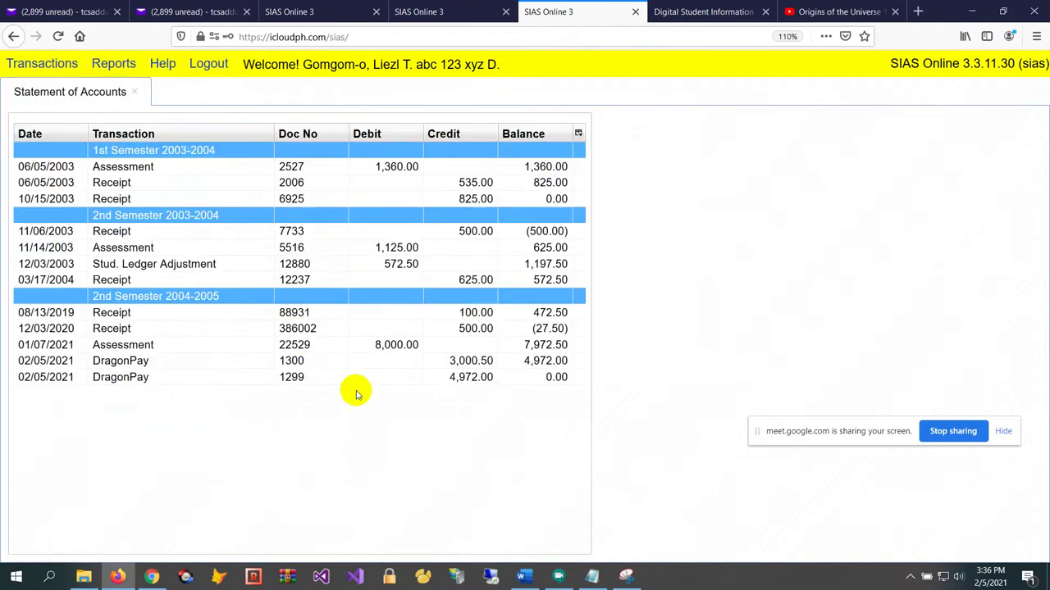
left_click(447, 366)
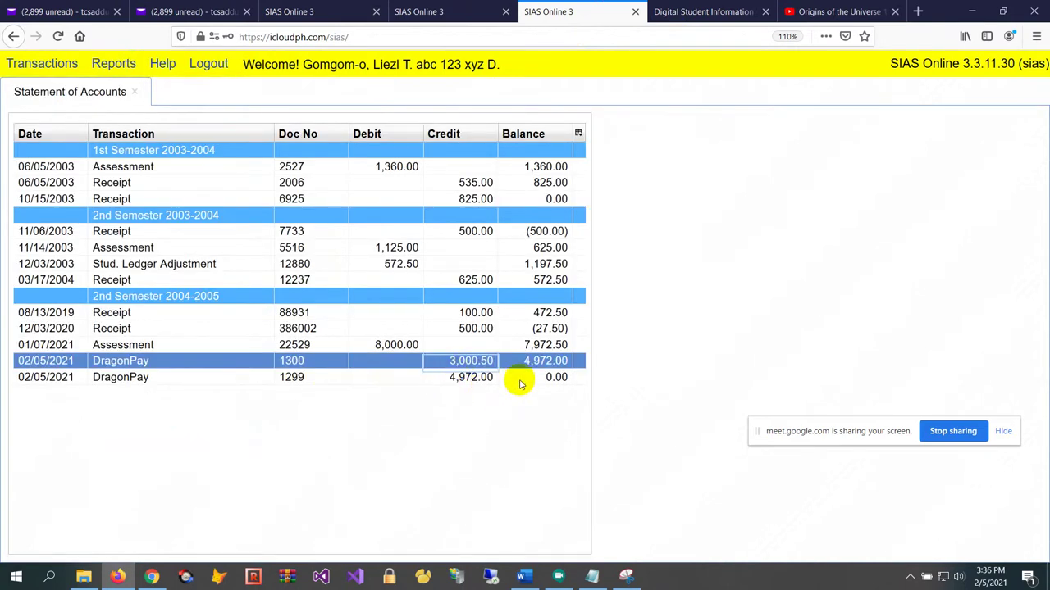
left_click(533, 380)
left_click(549, 361)
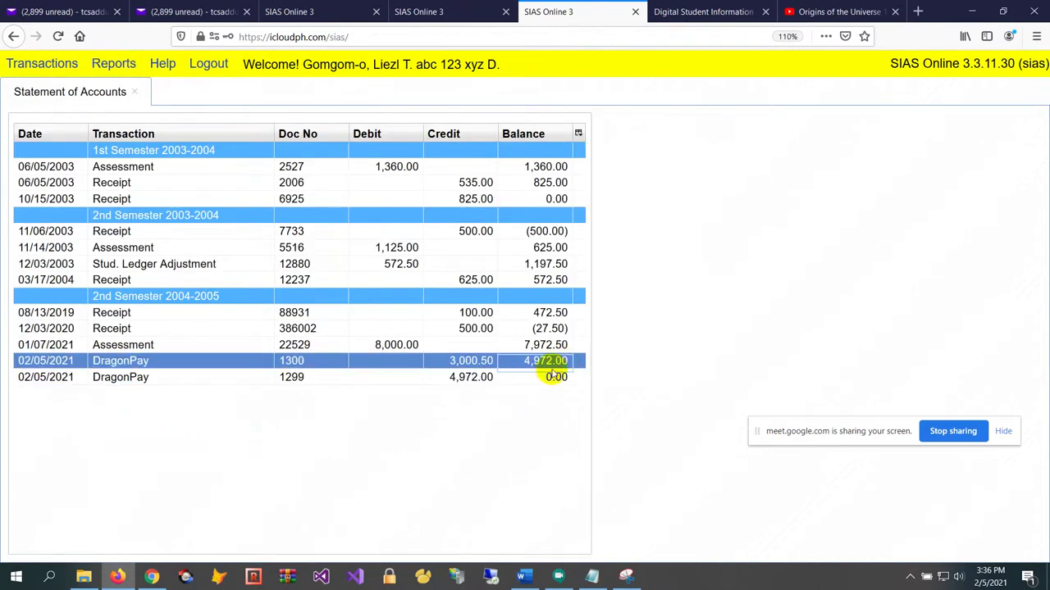
left_click(550, 378)
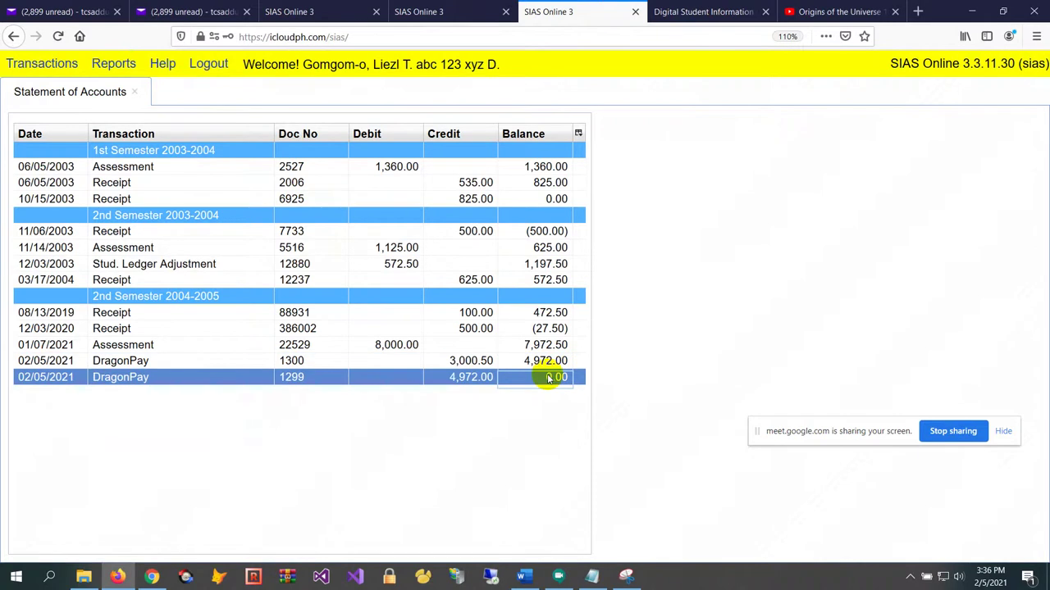
left_click(132, 95)
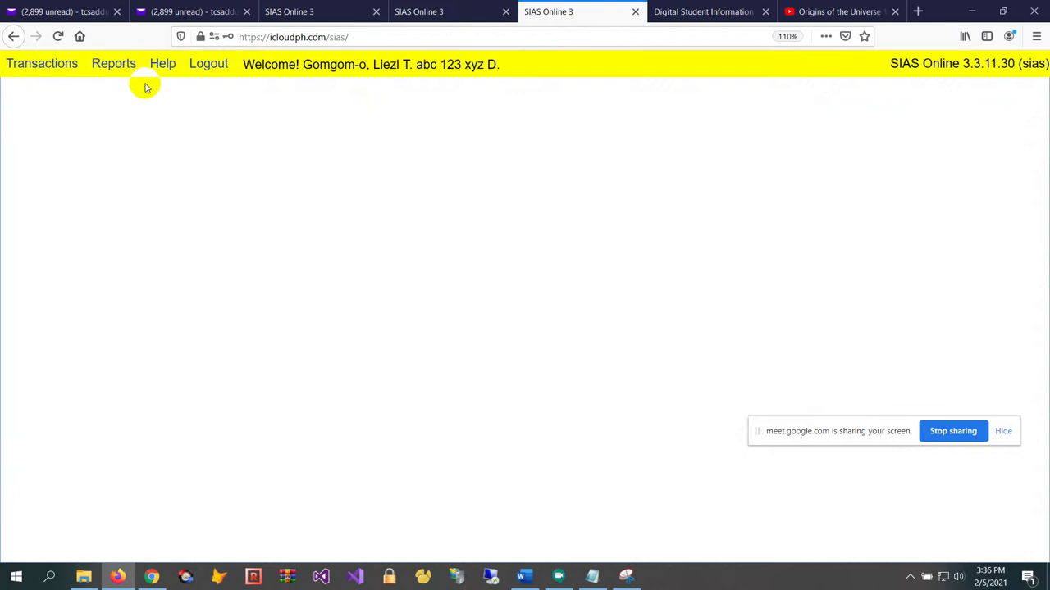
Switch to the Google Meet call and stop presenting the shared screen
left_click(559, 576)
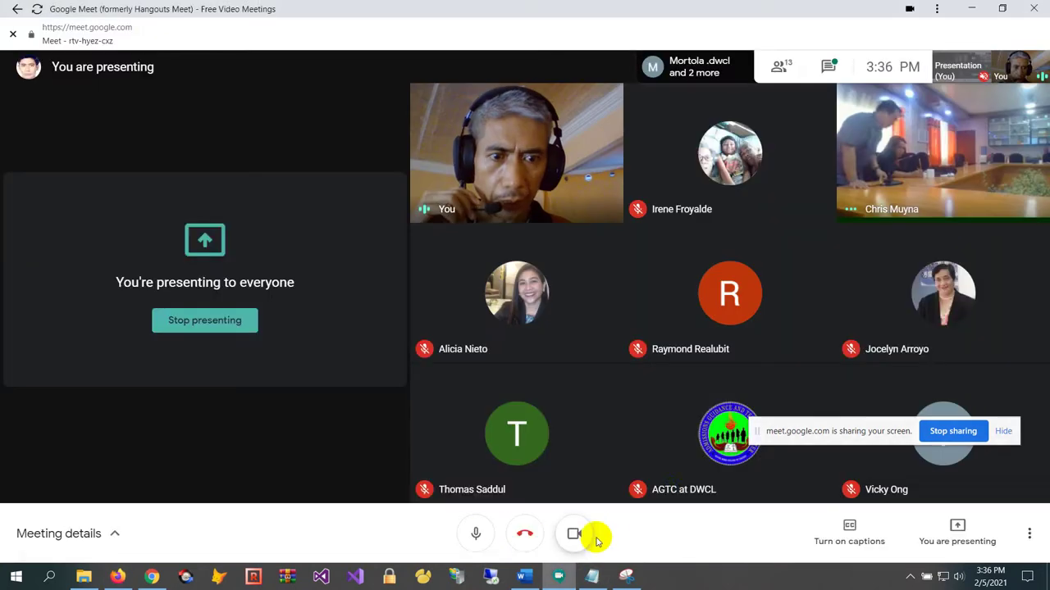
left_click(959, 533)
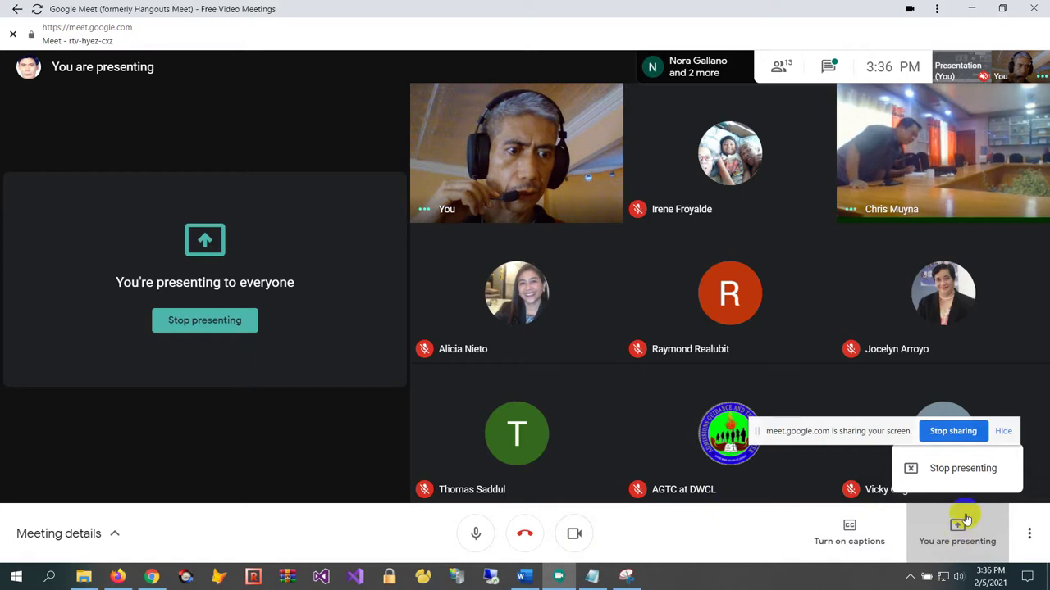
left_click(939, 473)
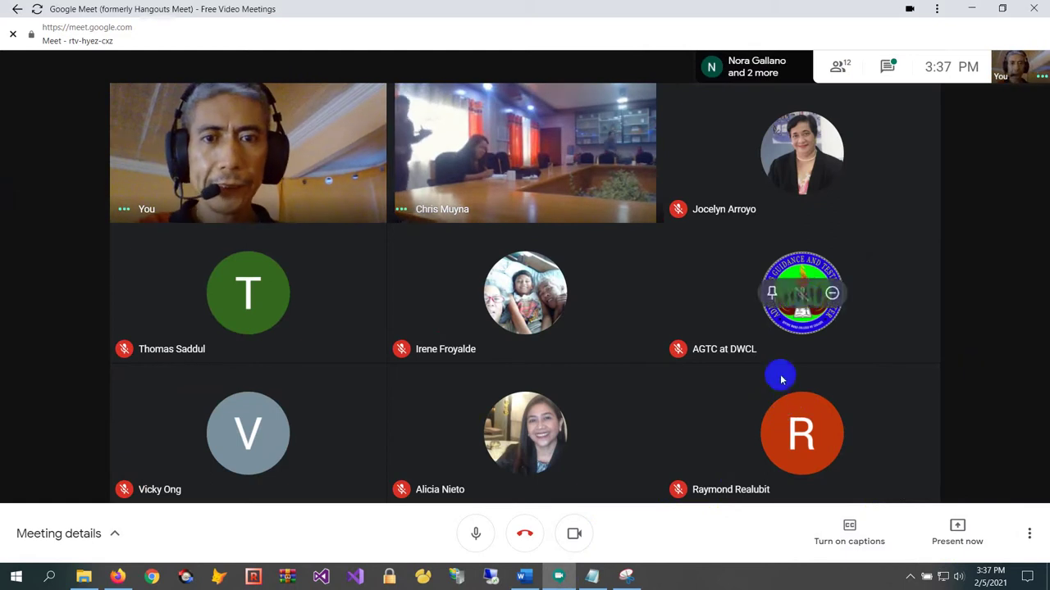
mouse_move(146, 265)
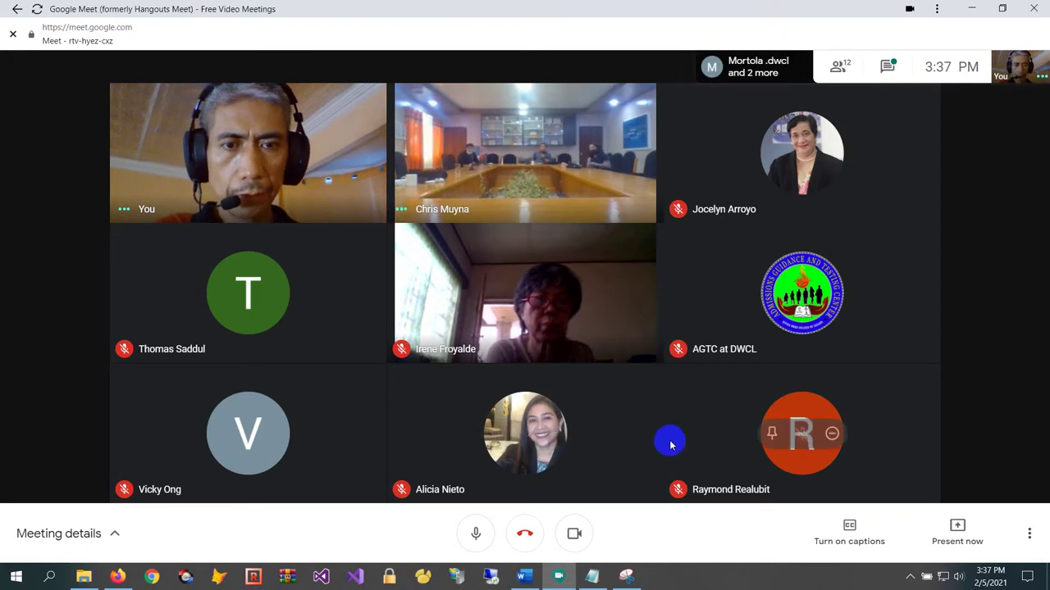
Present the entire screen again in the Google Meet call
mouse_move(594, 581)
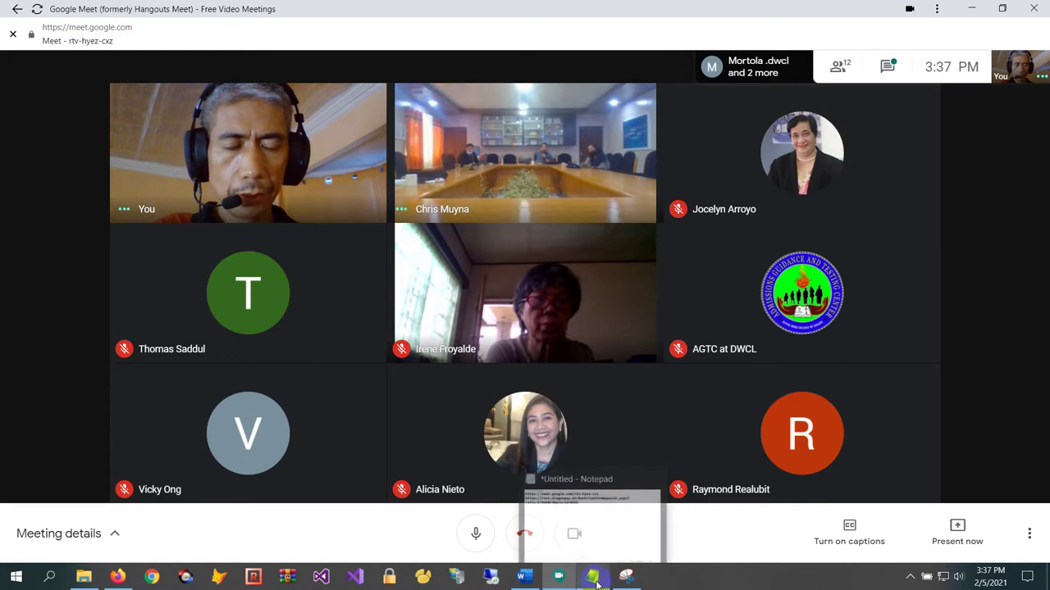
left_click(597, 582)
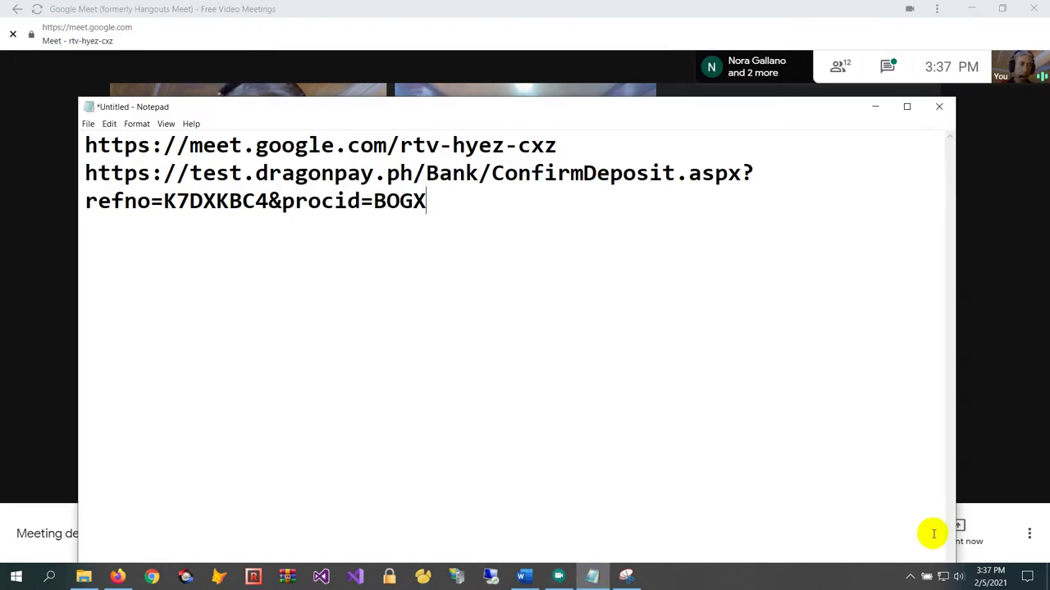
left_click(789, 38)
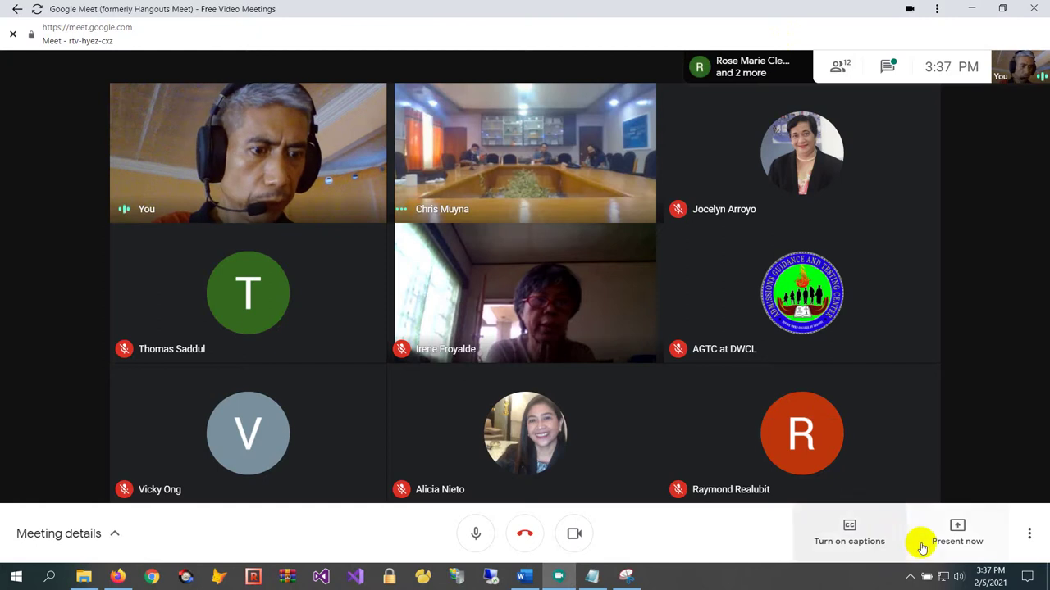
left_click(953, 533)
left_click(934, 413)
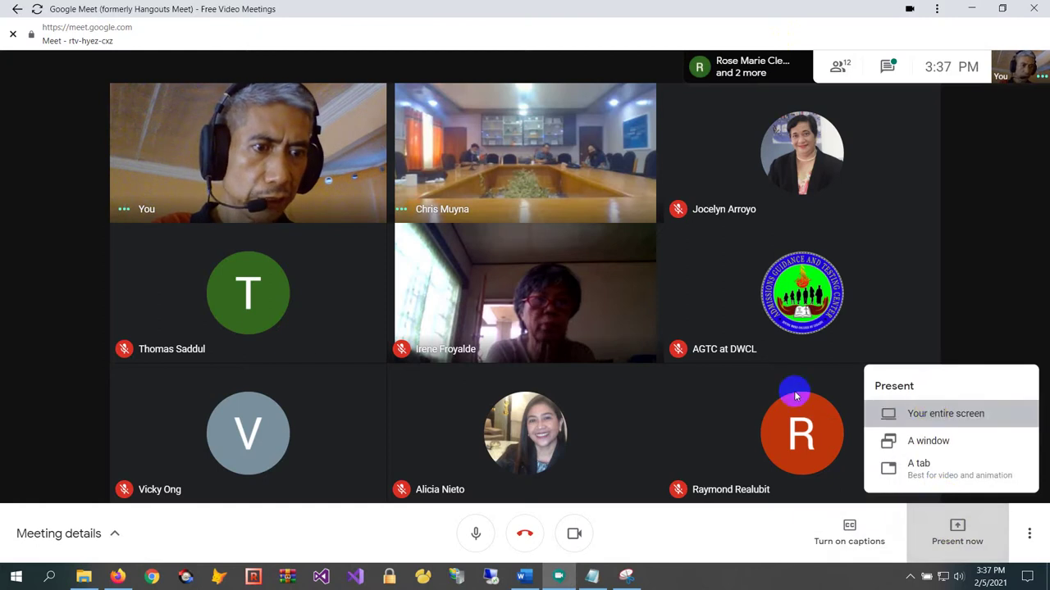
left_click(468, 227)
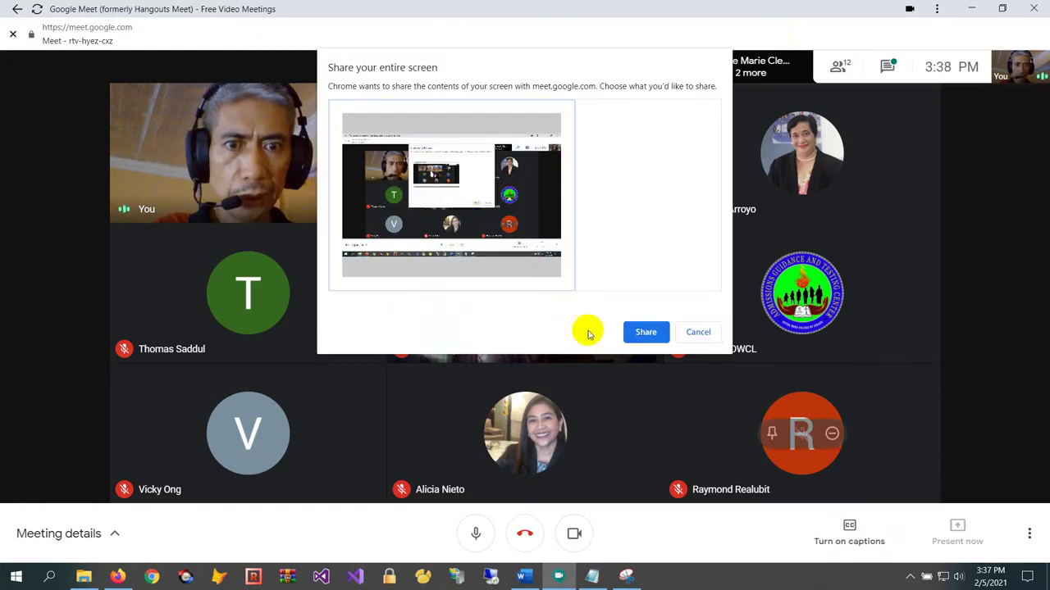
left_click(645, 335)
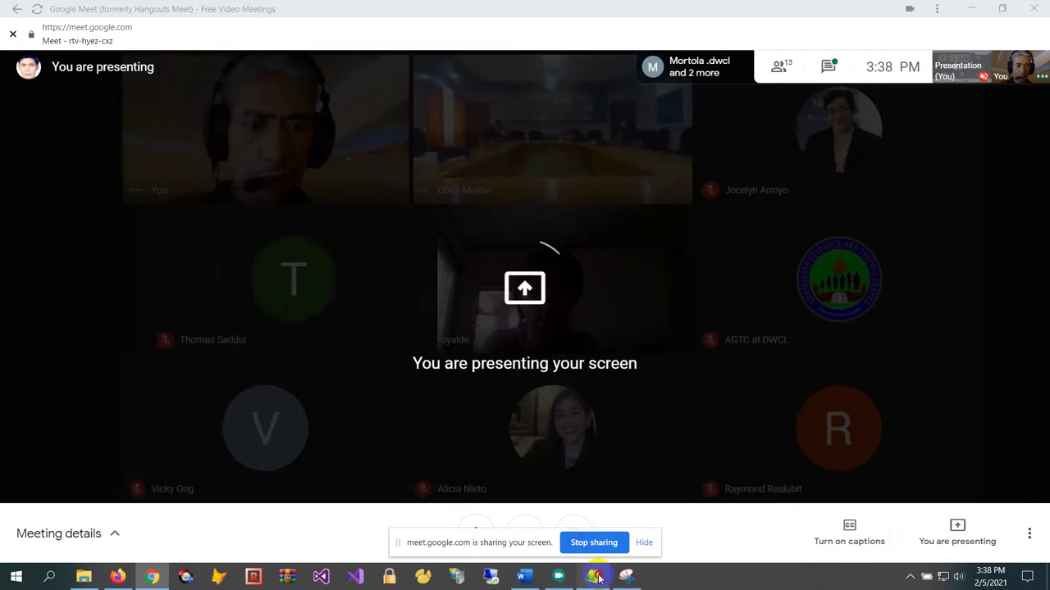
Delete all text in Notepad and open its Format > Font dialog
left_click(592, 577)
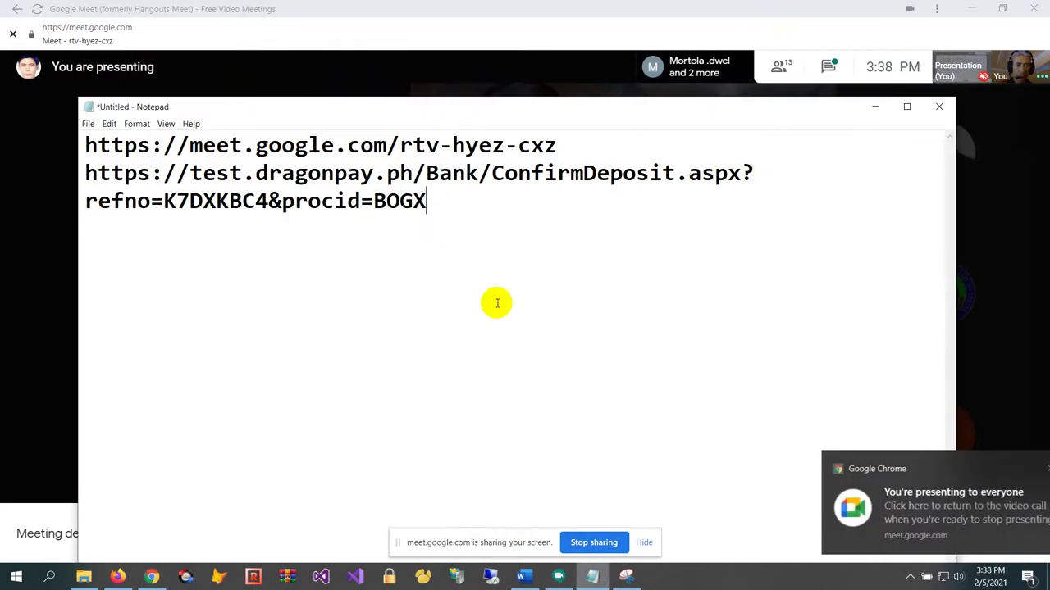
left_click_drag(461, 200, 2, 6)
key("Delete")
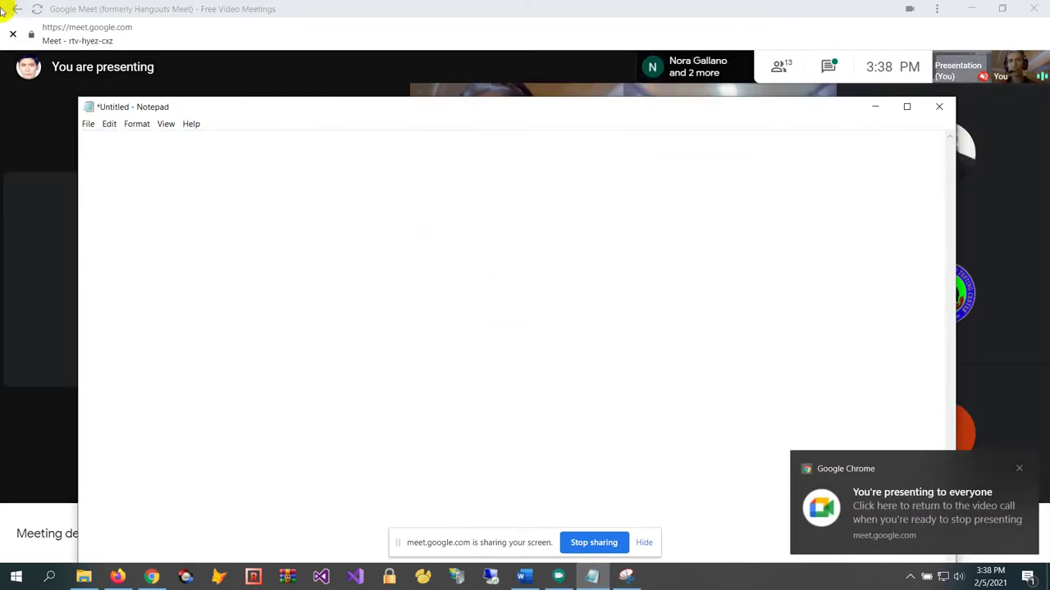
left_click(137, 125)
left_click(154, 150)
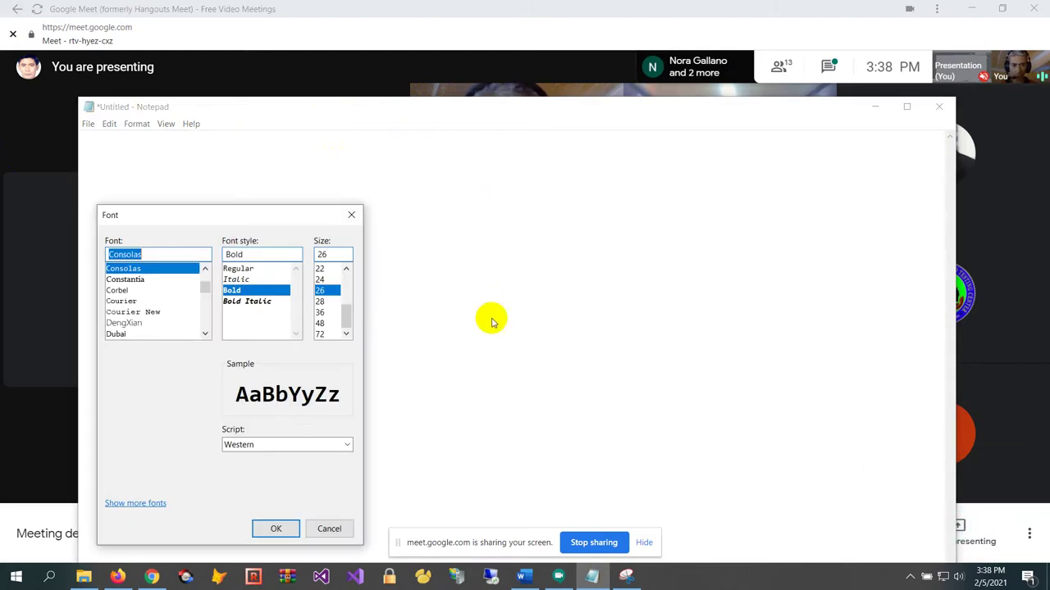